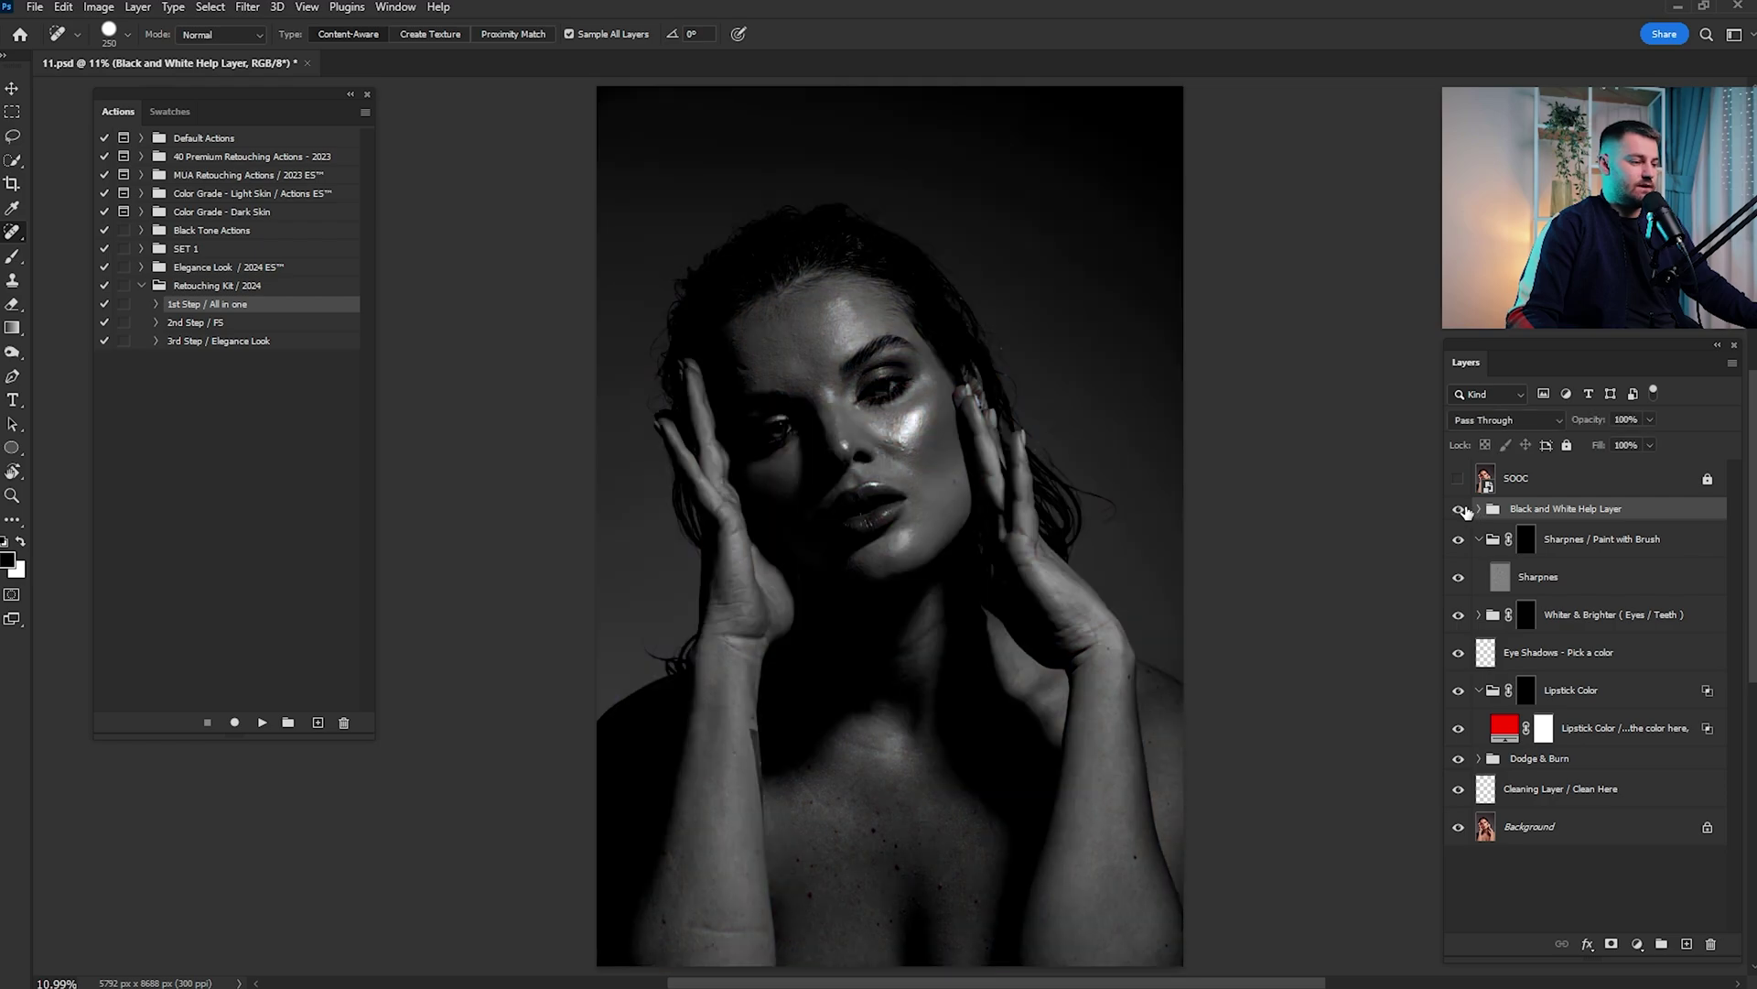
Hide the Black and White Help Layer group and choose the Spot Healing Brush for the Cleaning Layer / Clean Here layer
left_click(1459, 509)
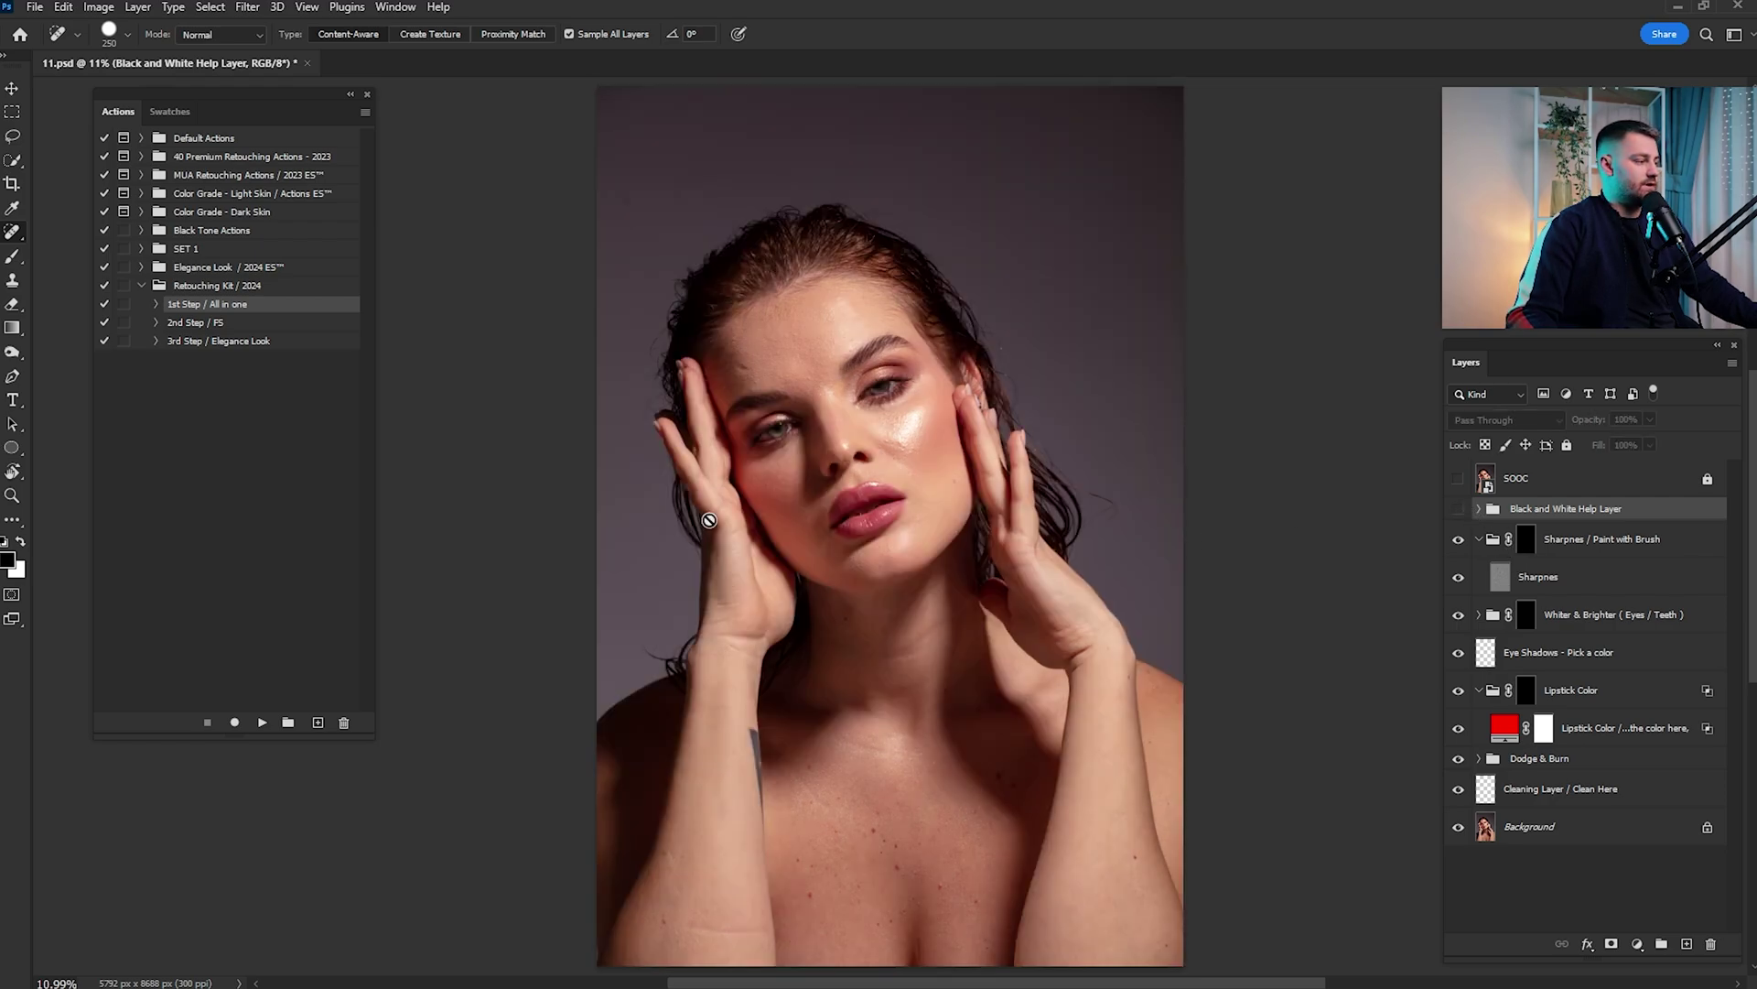
left_click(1540, 791)
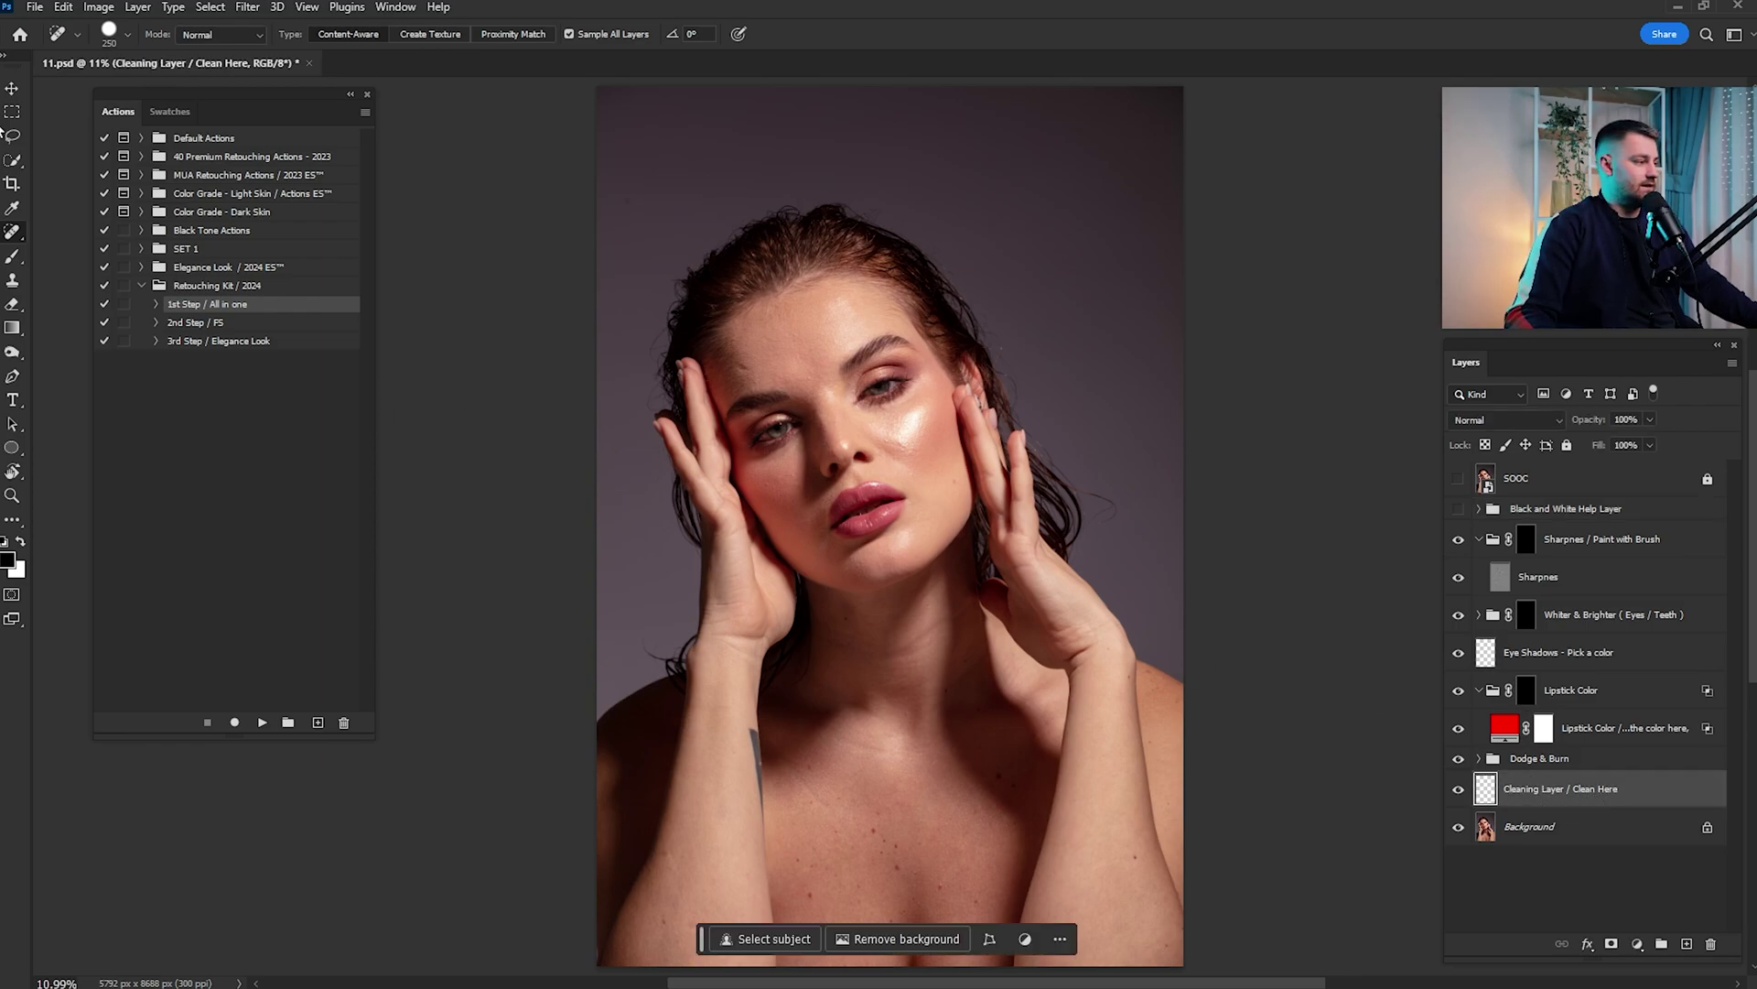
right_click(14, 238)
left_click(67, 236)
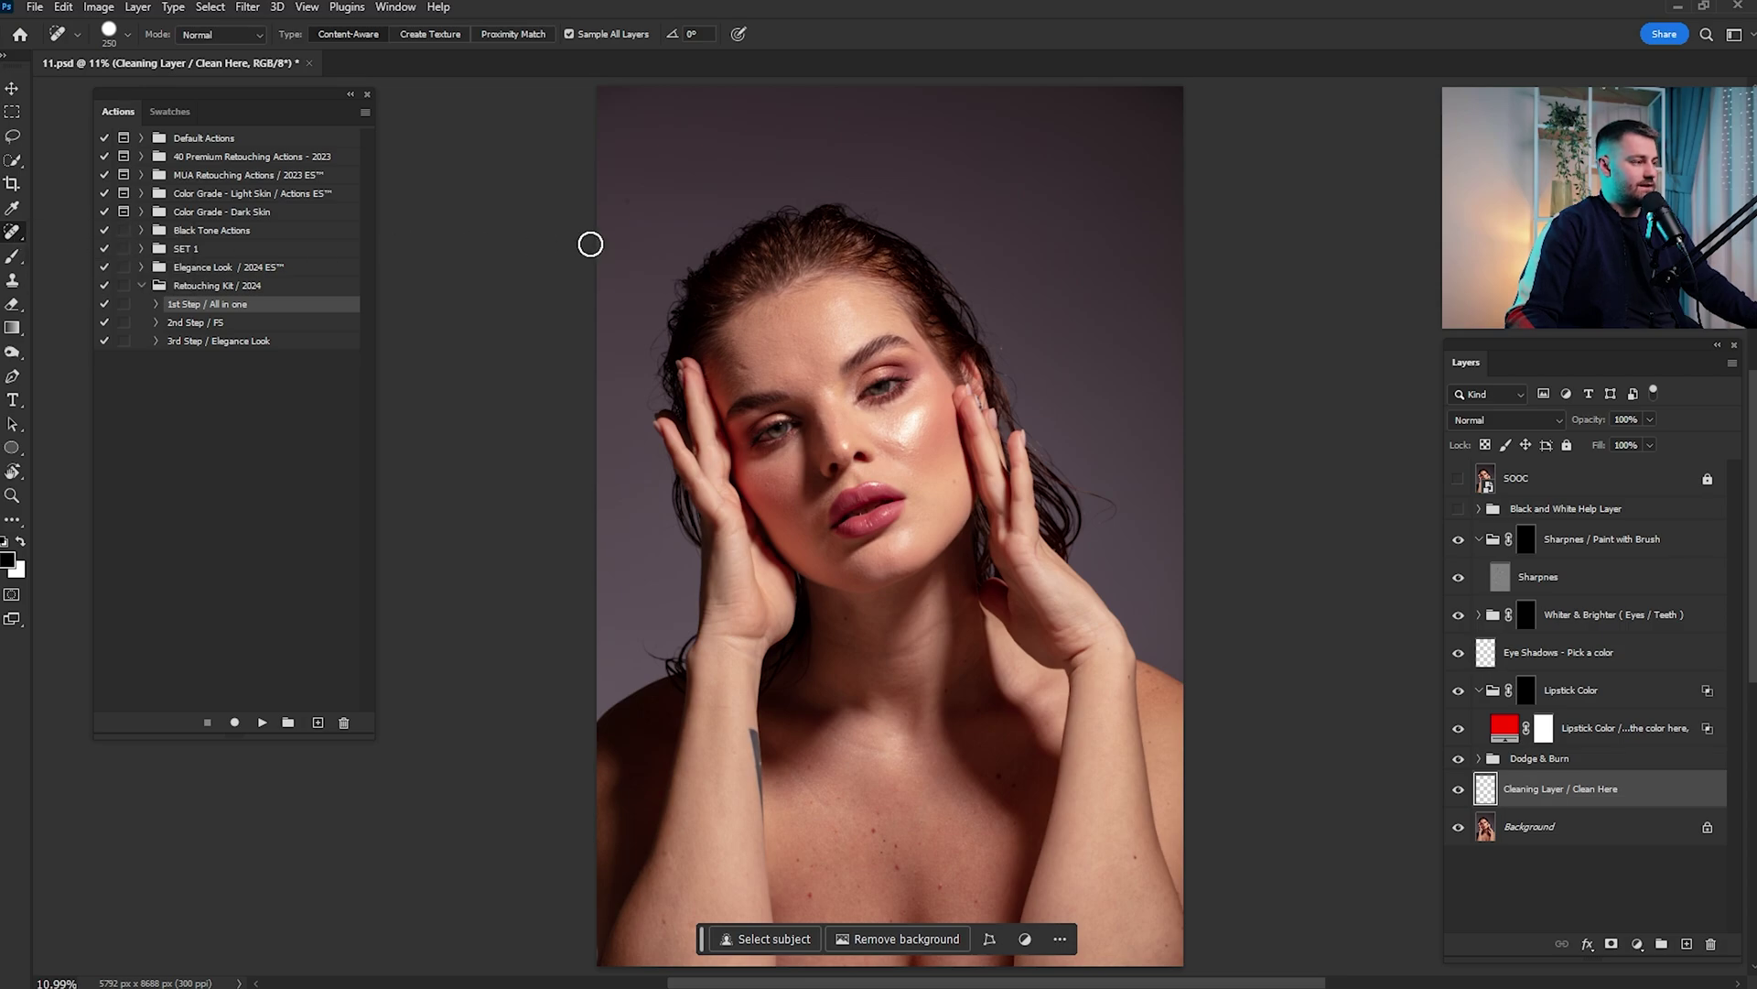
Reduce the Spot Healing Brush size to 60 and heal the blemishes between the eyebrows
scroll(916, 412, "up", 5)
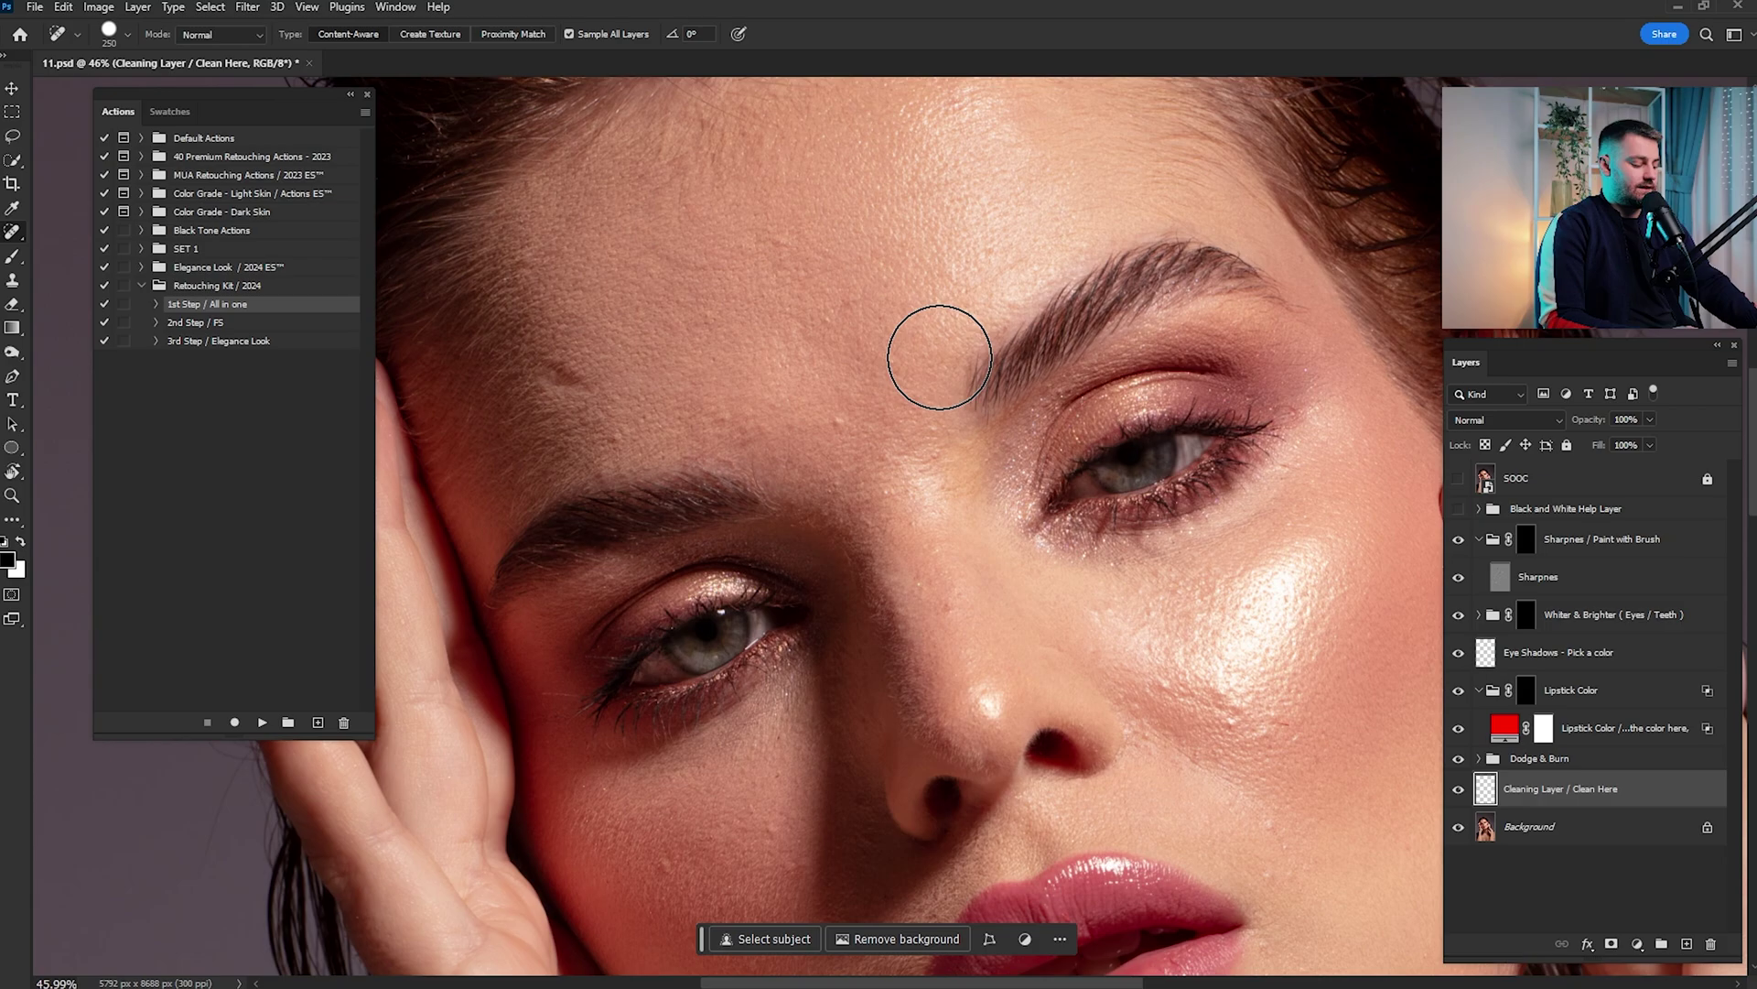
key("bracketleft")
key("bracketleft")
key("bracketleft")
key("bracketleft")
key("bracketleft")
key("bracketleft")
key("bracketleft")
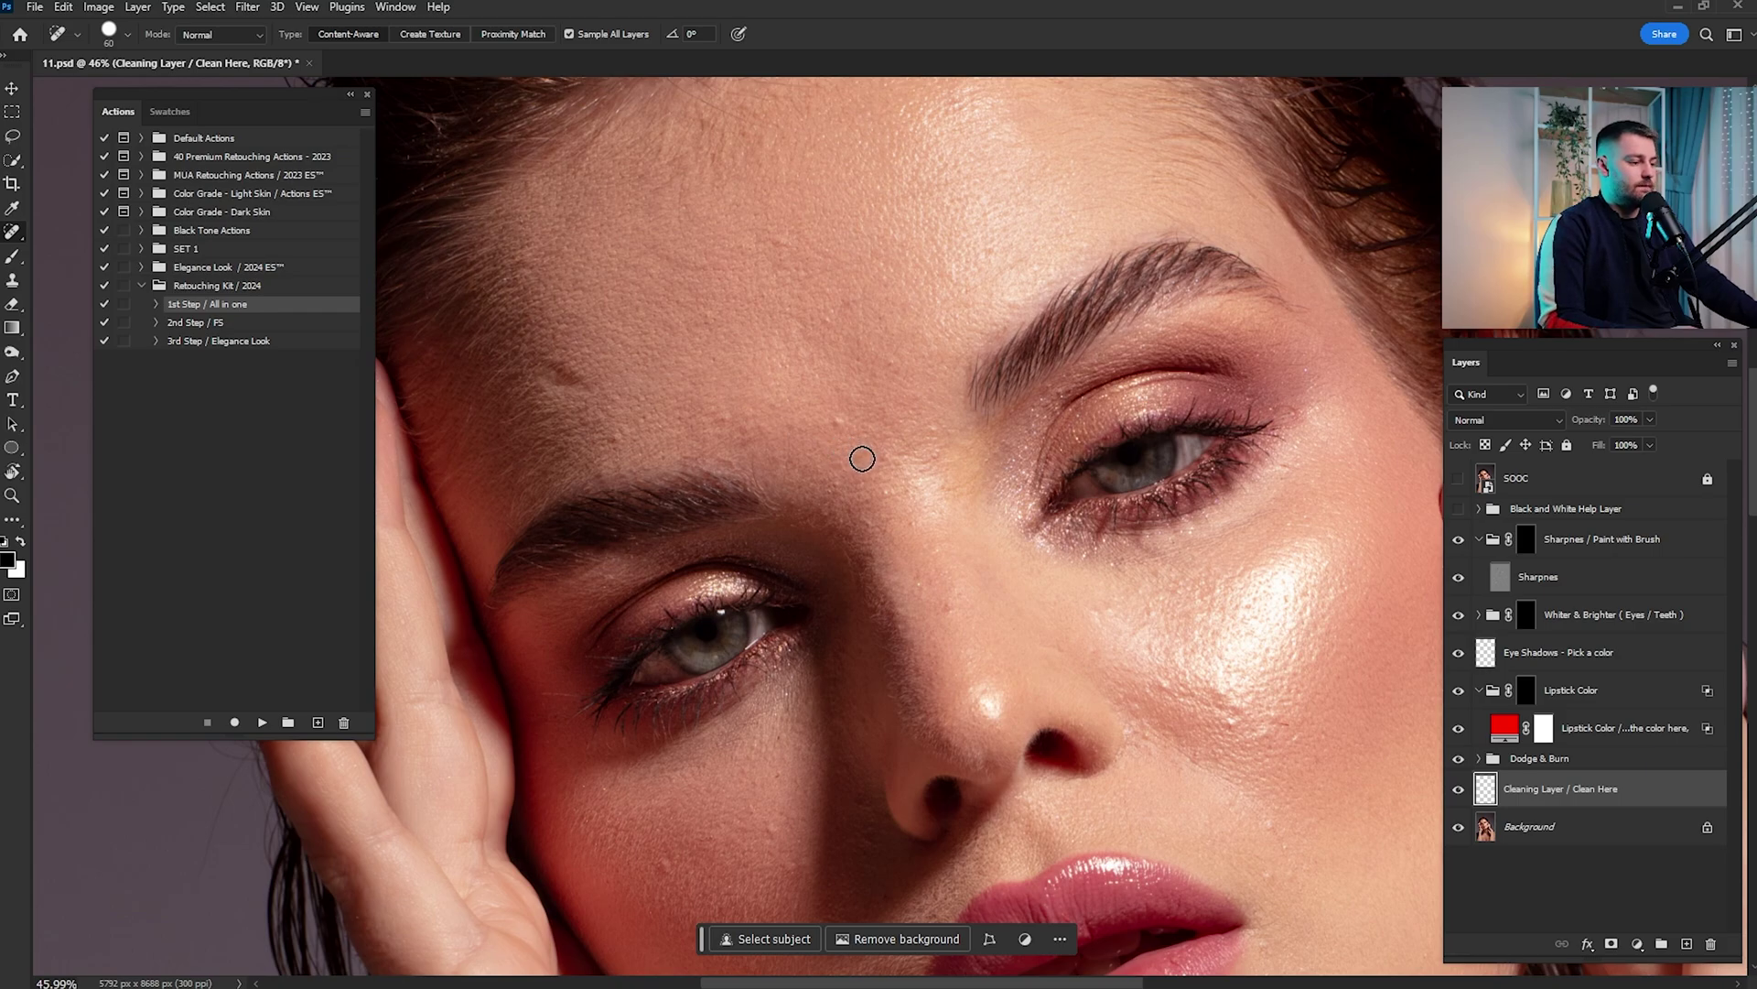
left_click_drag(837, 448, 917, 522)
Heal the small bumps and spots on the lower forehead above the eyebrow with the Spot Healing Brush
scroll(925, 500, "up", 5)
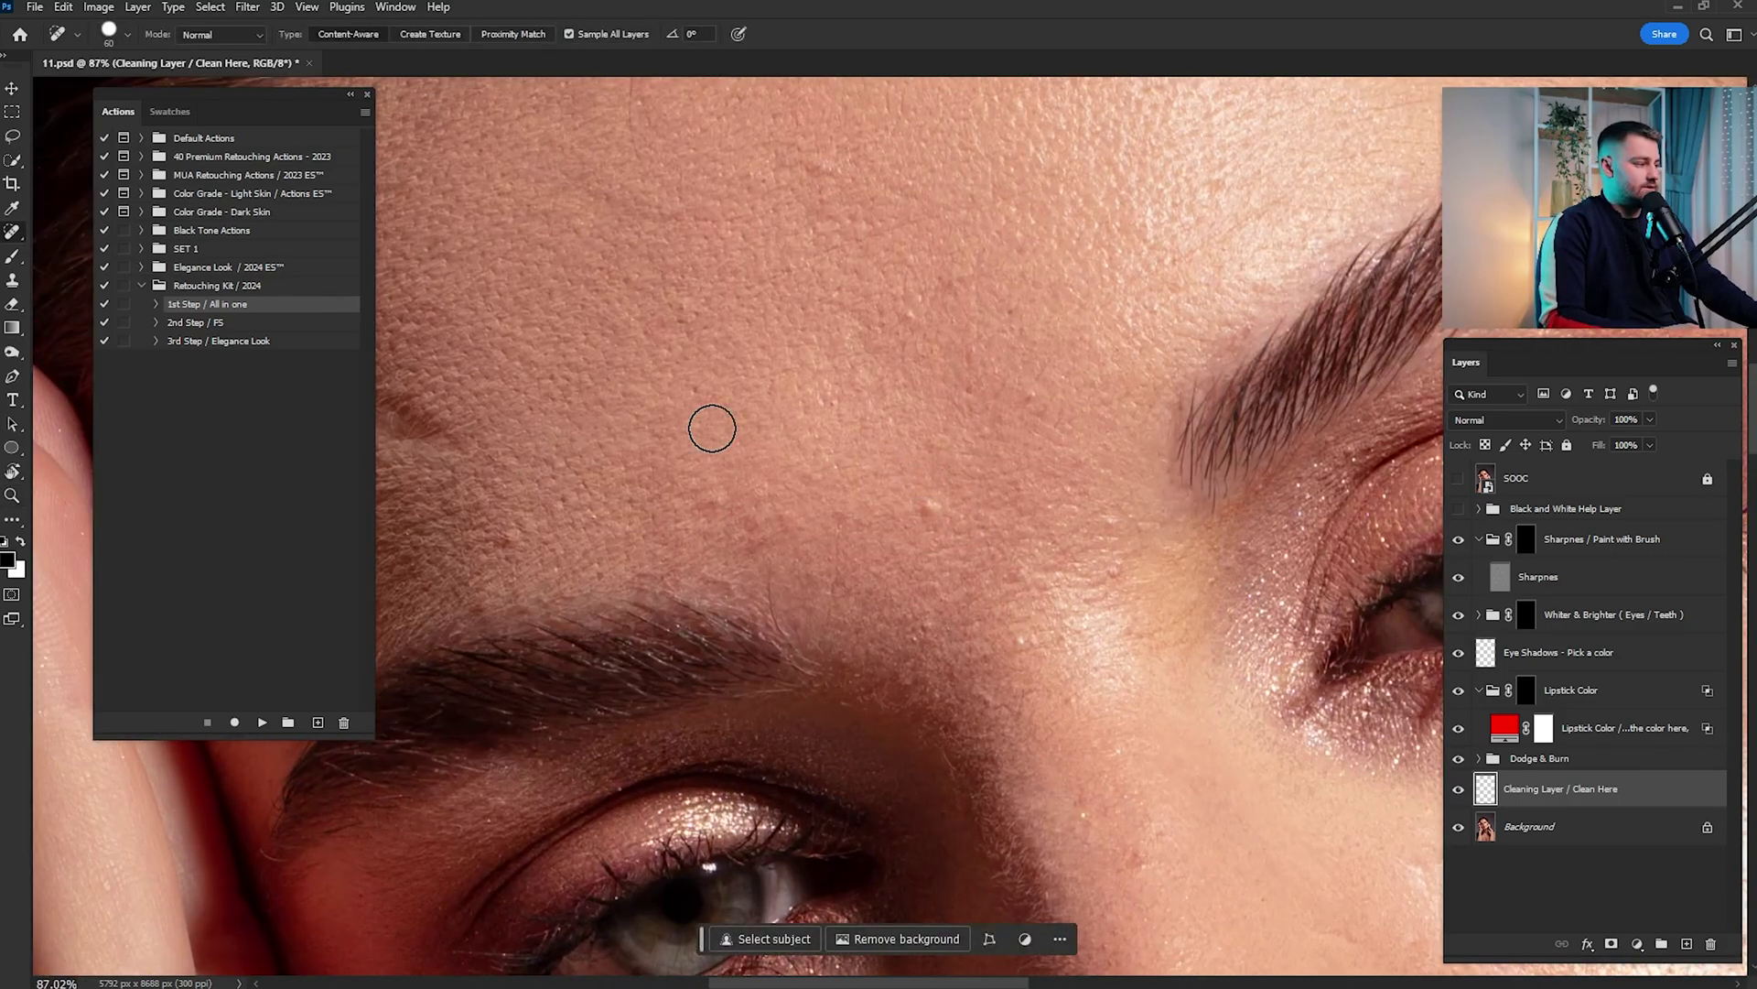
right_click(13, 235)
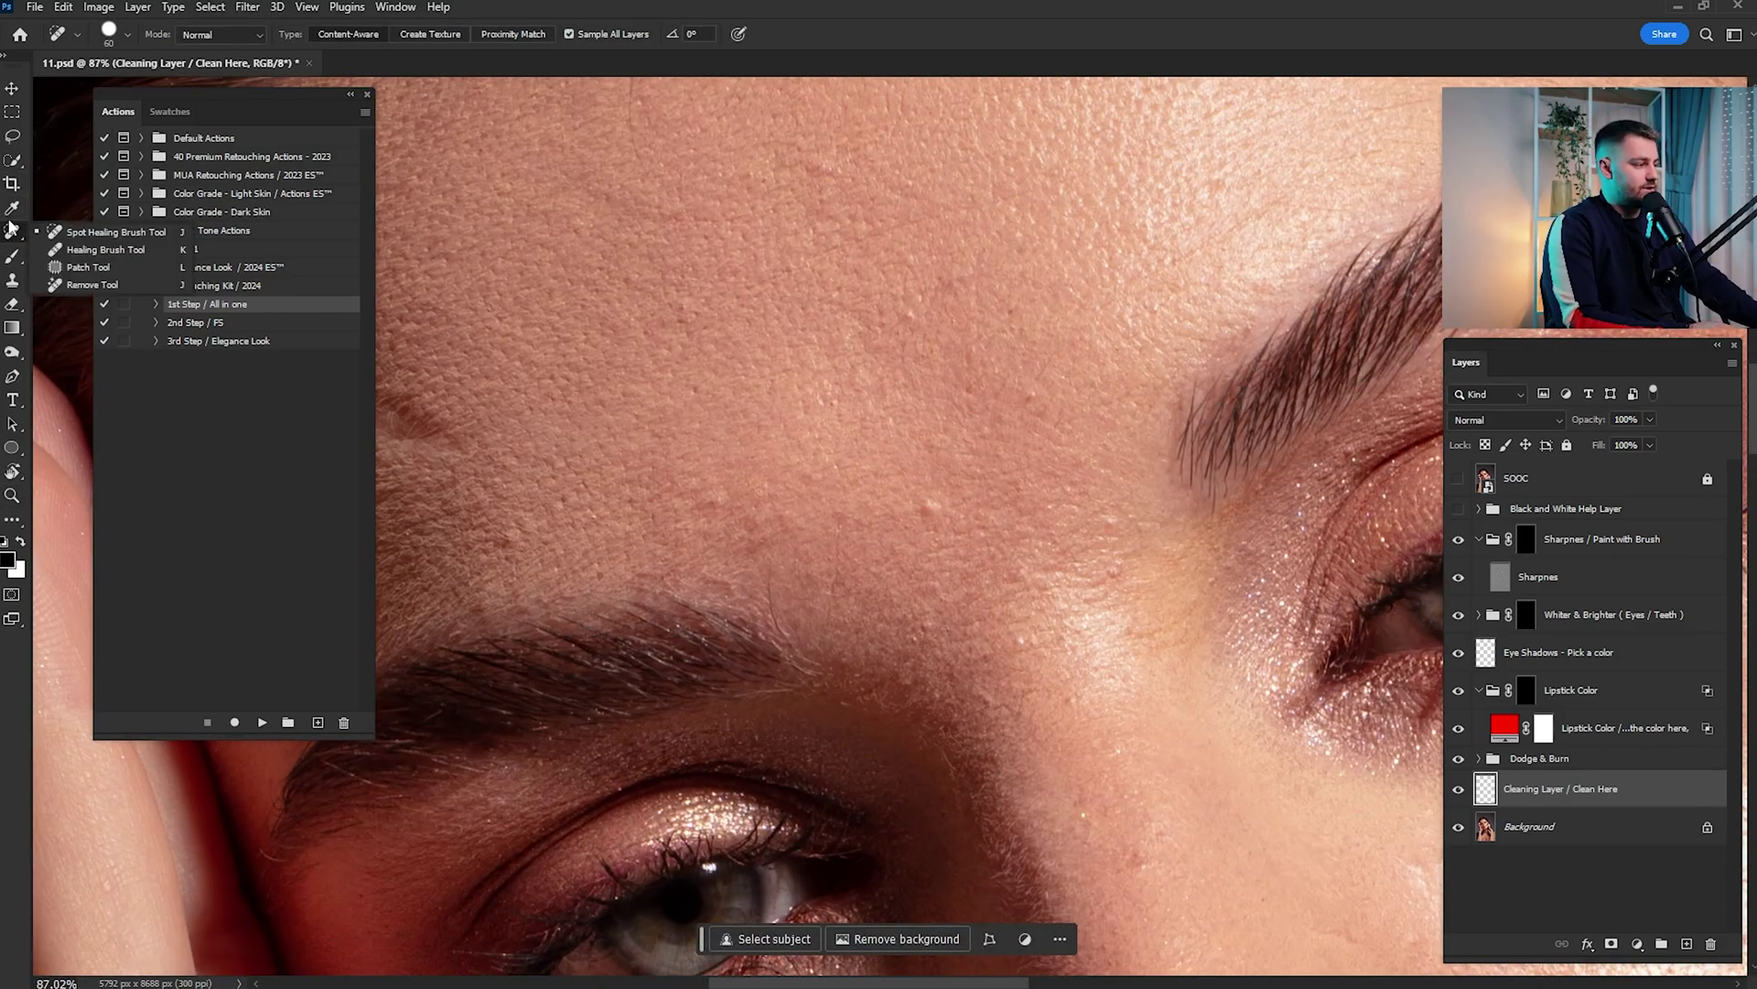
left_click(67, 236)
mouse_move(932, 508)
left_mouse_down()
mouse_move(1034, 508)
mouse_move(874, 519)
left_mouse_up()
left_click_drag(666, 542, 671, 547)
left_click_drag(848, 400, 867, 409)
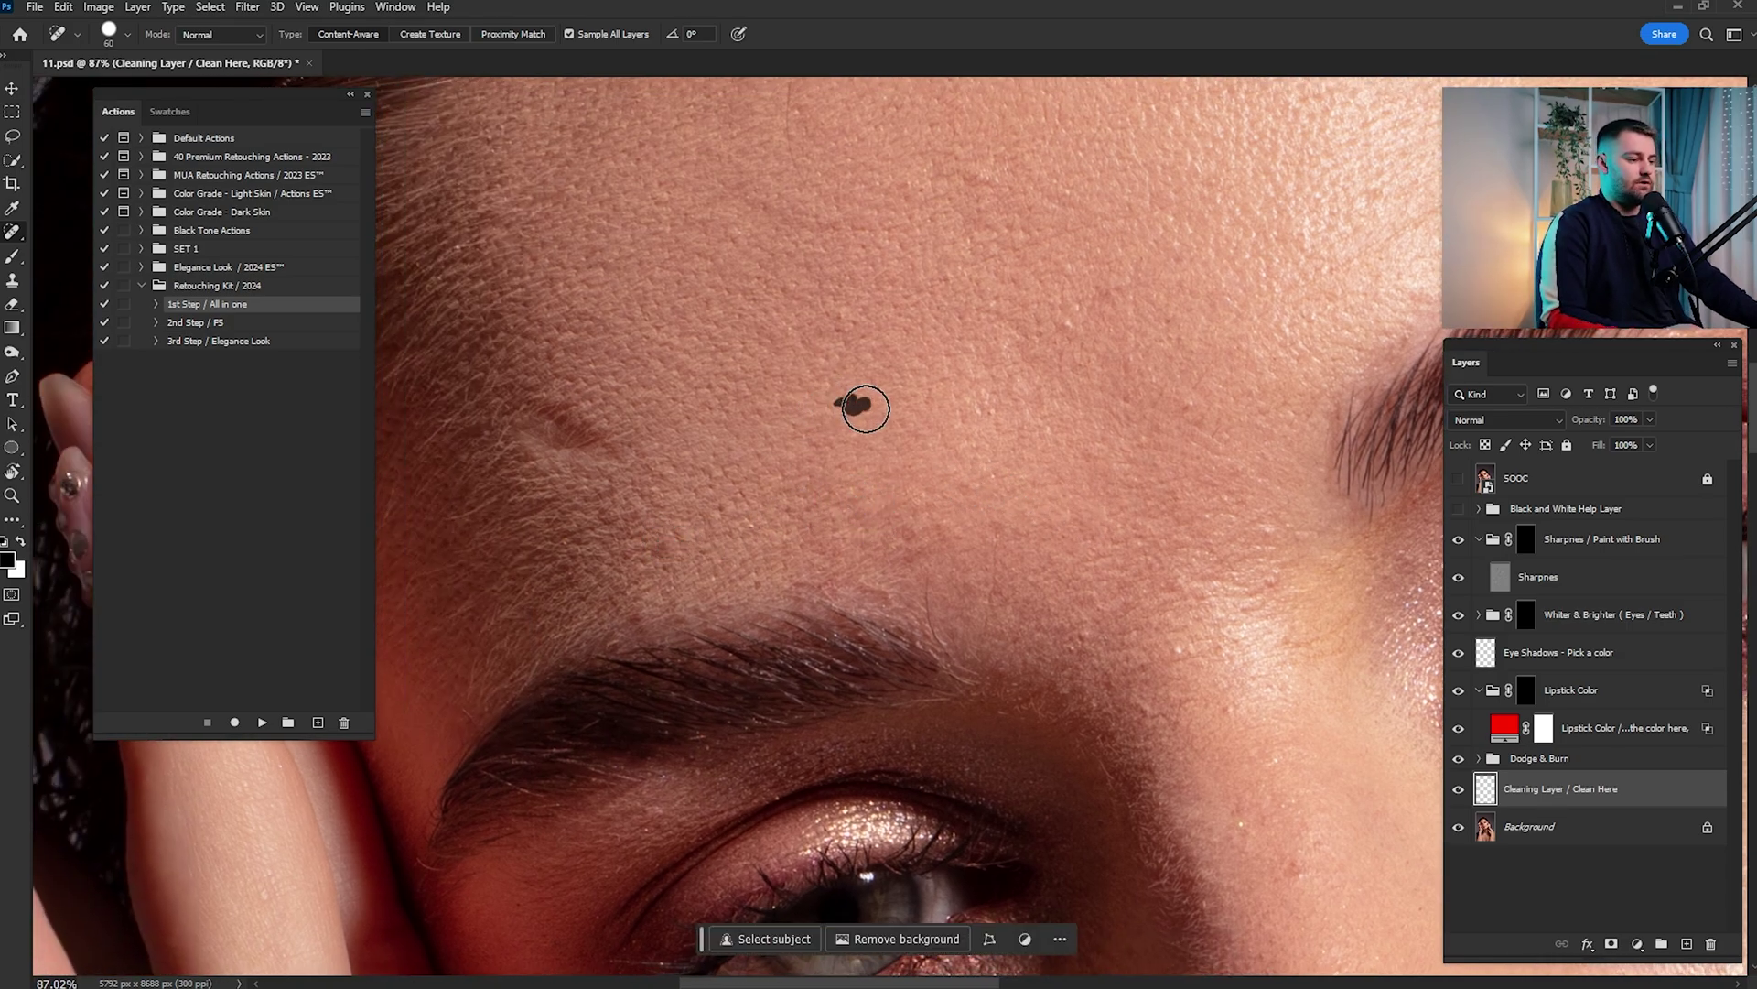
Heal the remaining blemishes and fine lines across the middle of the forehead and above the other eyebrow
left_click_drag(1089, 372, 920, 446)
left_click_drag(1031, 469, 1020, 488)
mouse_move(918, 365)
left_mouse_down()
mouse_move(959, 447)
mouse_move(941, 439)
left_mouse_up()
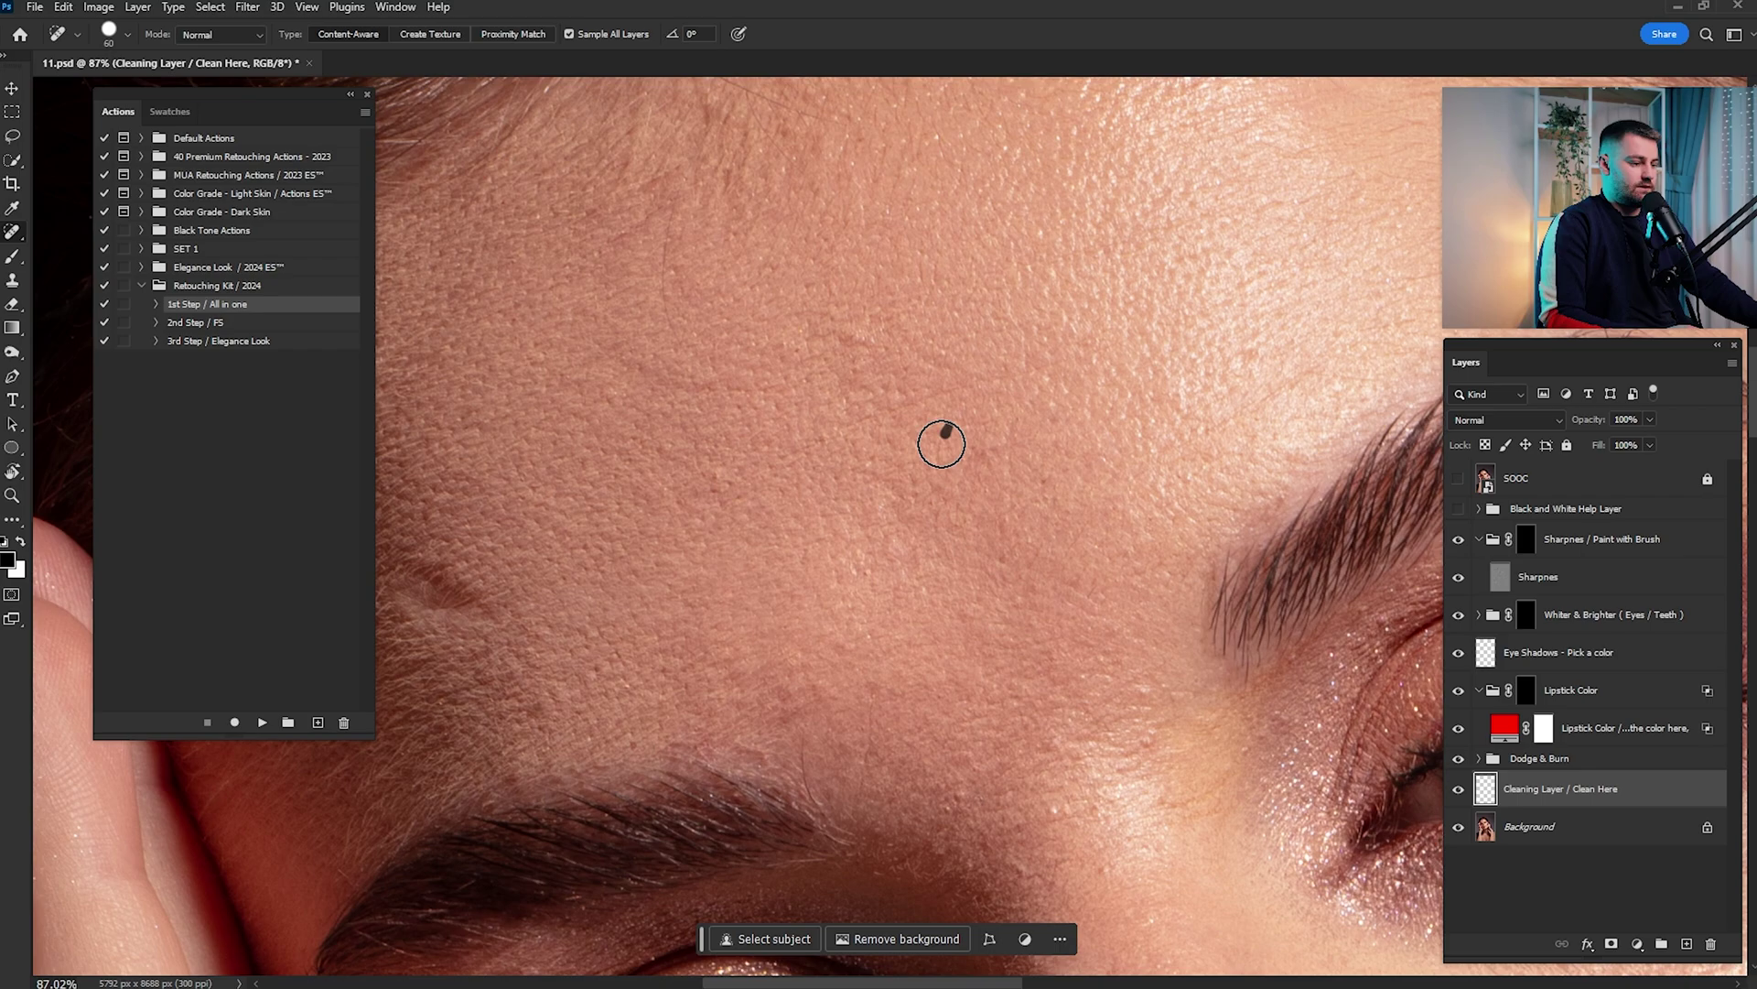
left_click_drag(867, 341, 841, 335)
left_click_drag(1008, 256, 1040, 223)
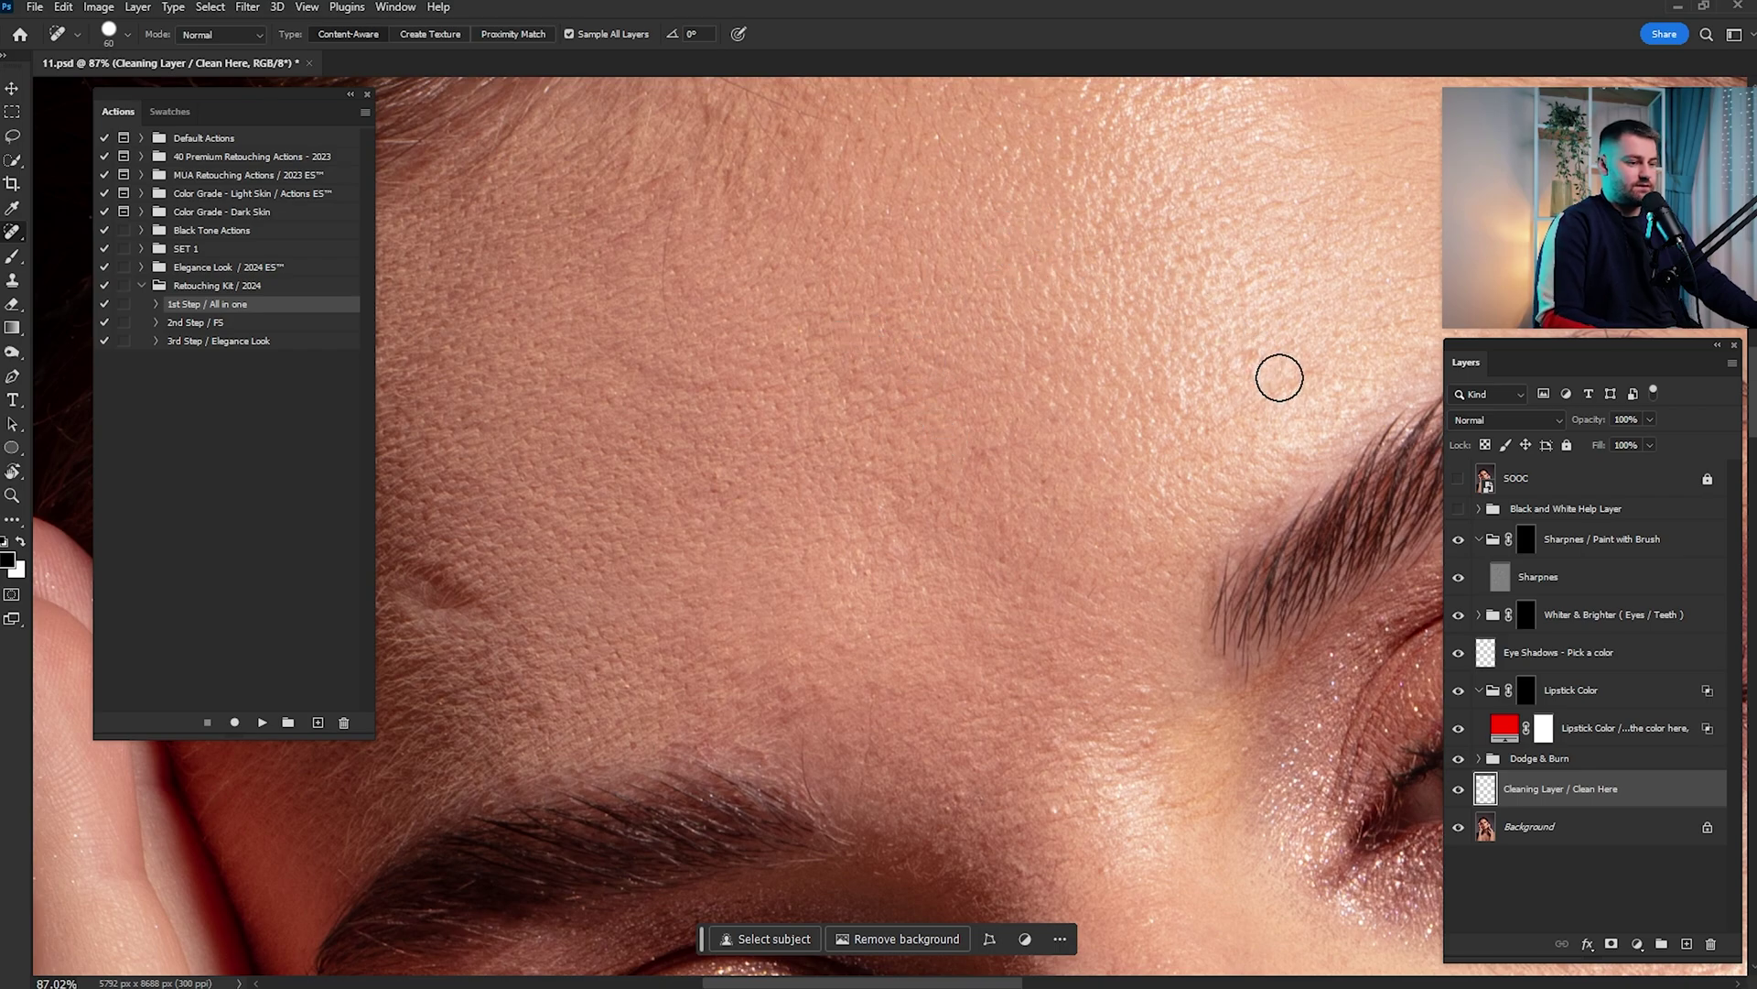
left_click_drag(1240, 412, 1318, 373)
left_click_drag(1002, 445, 1318, 467)
mouse_move(945, 481)
left_mouse_down()
mouse_move(968, 463)
mouse_move(855, 604)
left_mouse_up()
Clean up the marks on the shadowed temple near the hairline with the Spot Healing Brush at size 70
scroll(886, 432, "up", 3)
left_click_drag(789, 560, 825, 529)
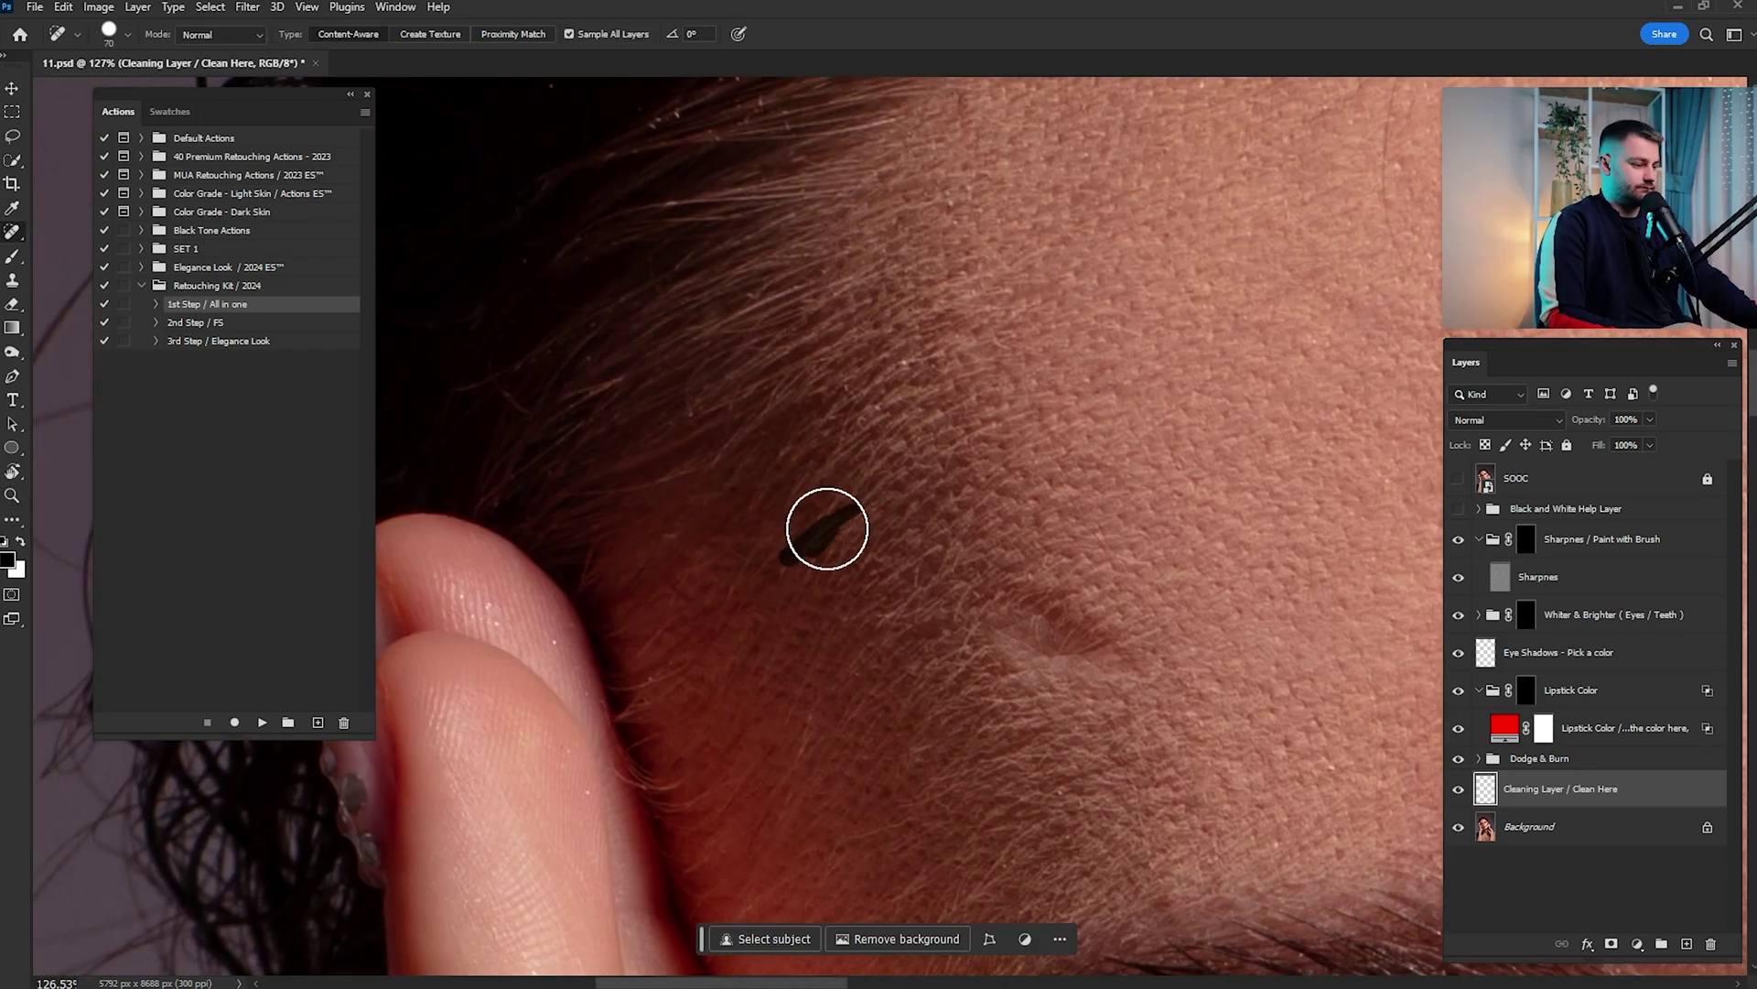
key("l")
mouse_move(952, 548)
left_mouse_down()
mouse_move(835, 499)
mouse_move(924, 512)
left_mouse_up()
key("j")
left_click(867, 369)
left_click(1528, 826)
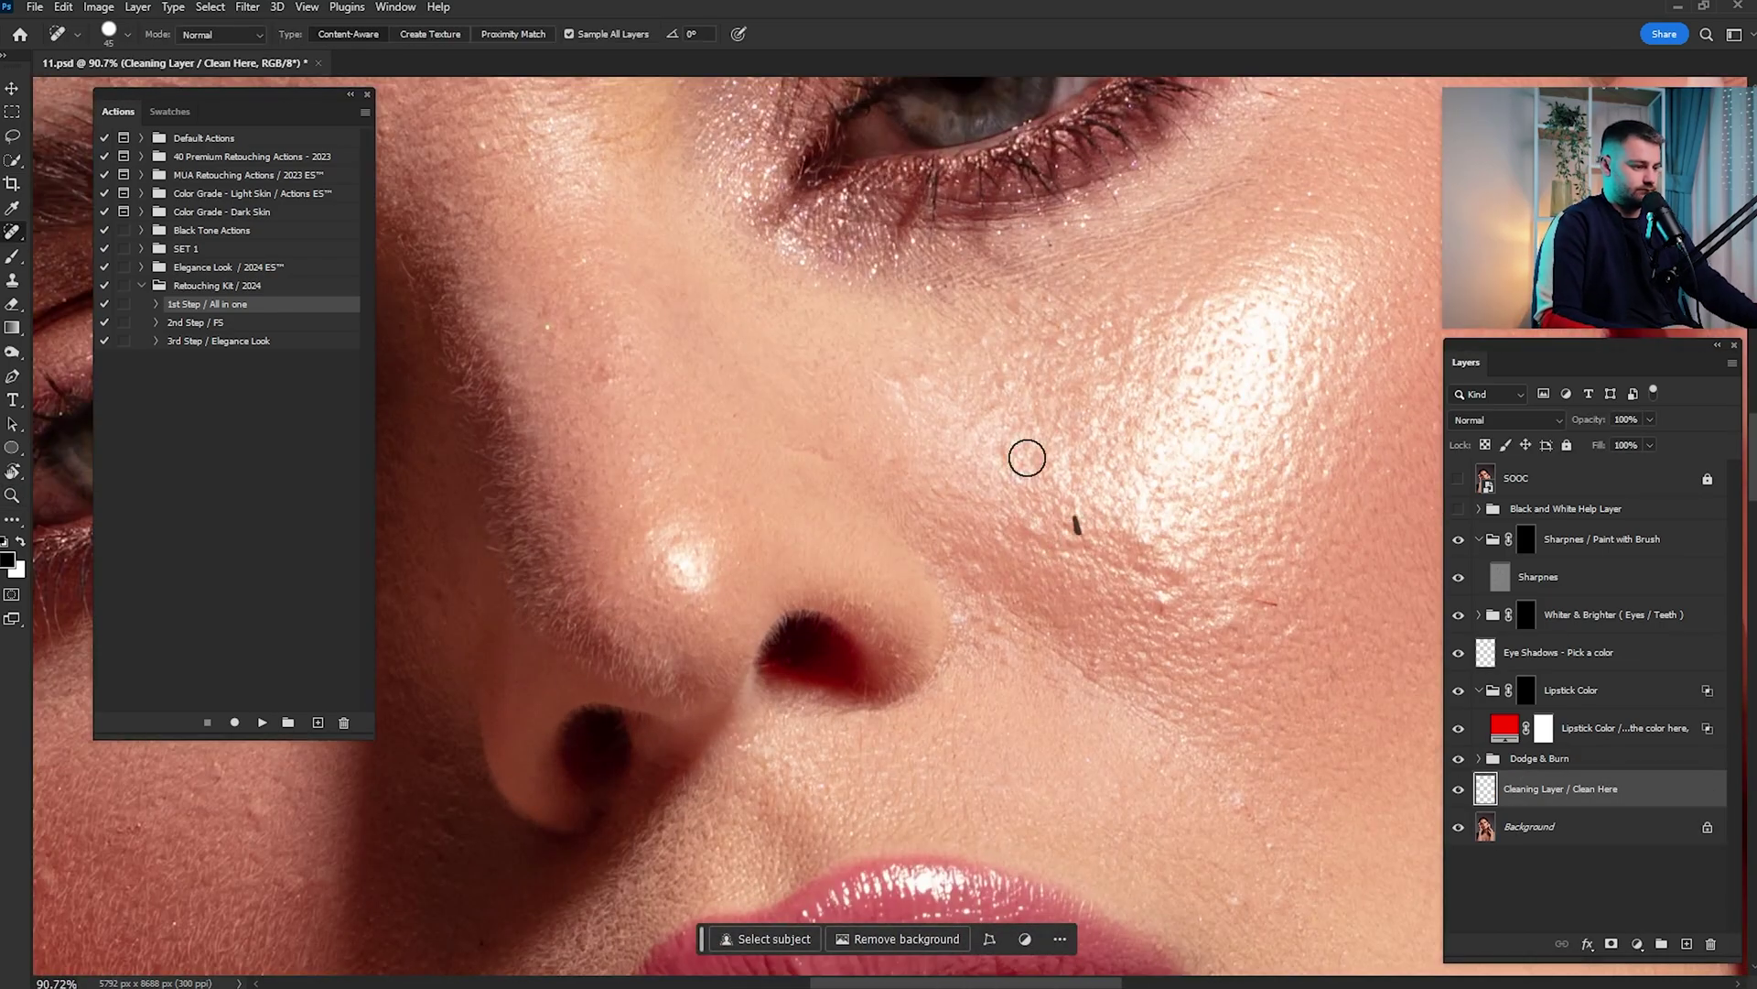
Check the skin briefly in black and white, and heal the blemishes on the highlighted cheek beside the nose
key("F2")
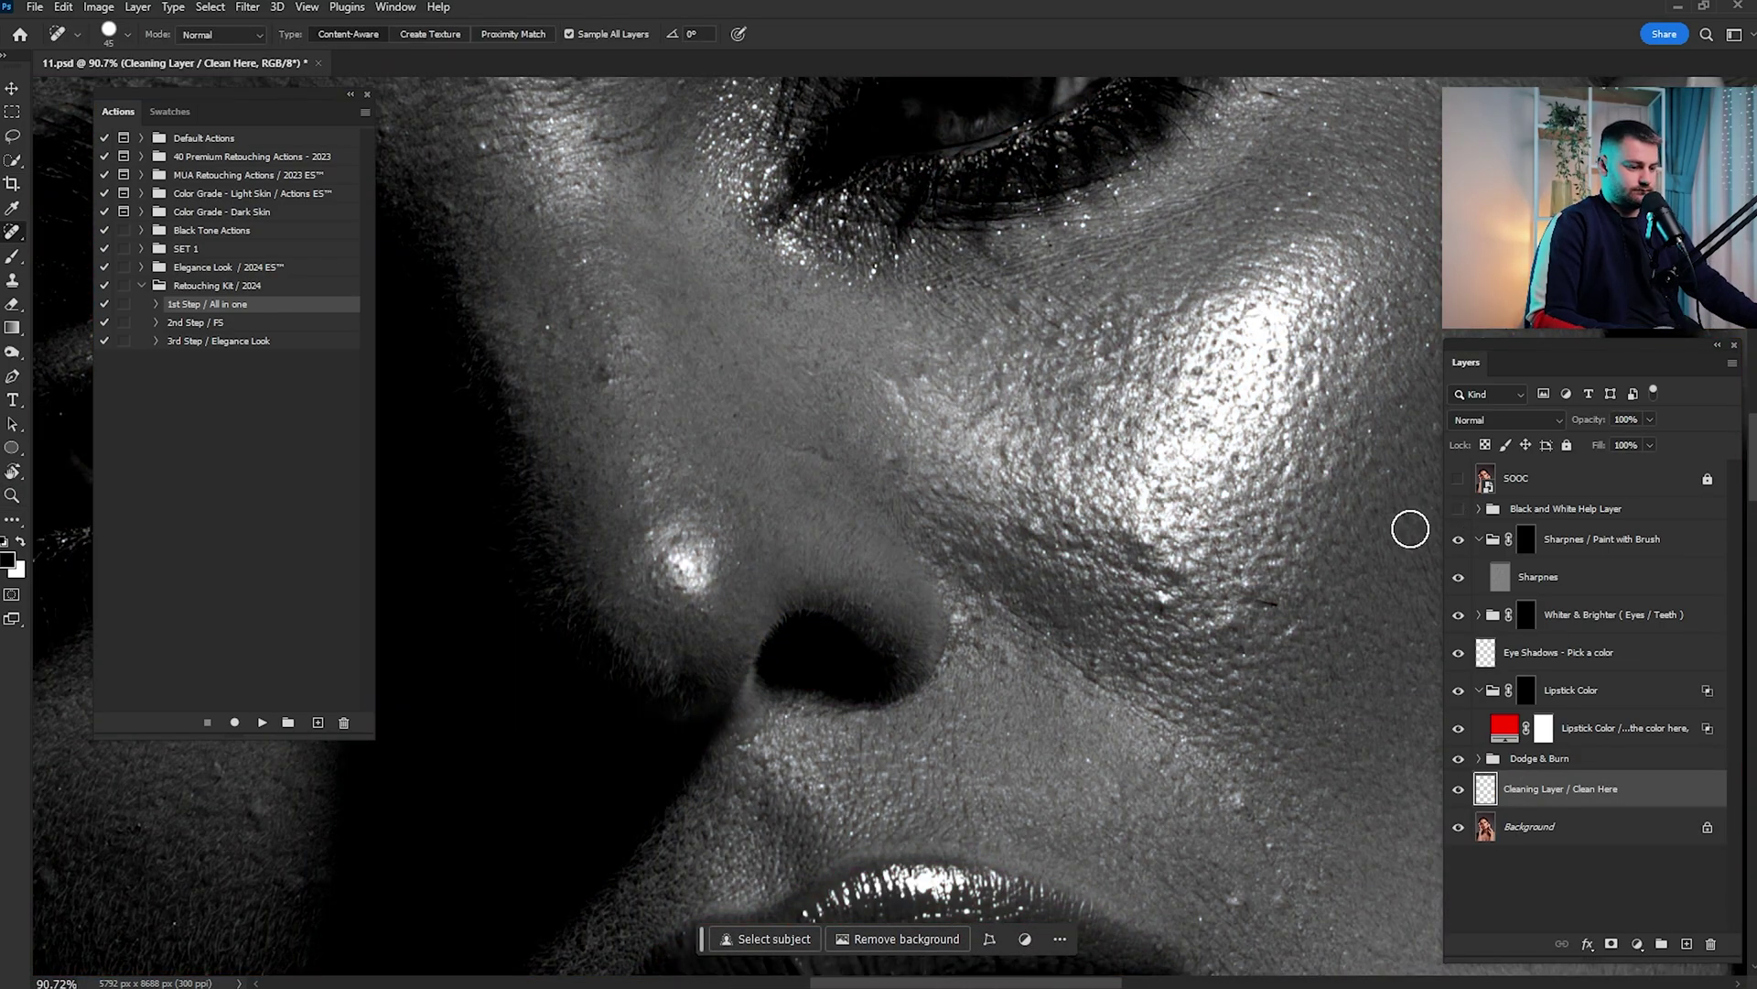
key("F2")
left_click_drag(1048, 245, 1064, 256)
left_click(882, 397)
Heal the distracting marks around the eye and the spots on the shadowed cheek beside the mouth
left_click_drag(987, 327, 977, 506)
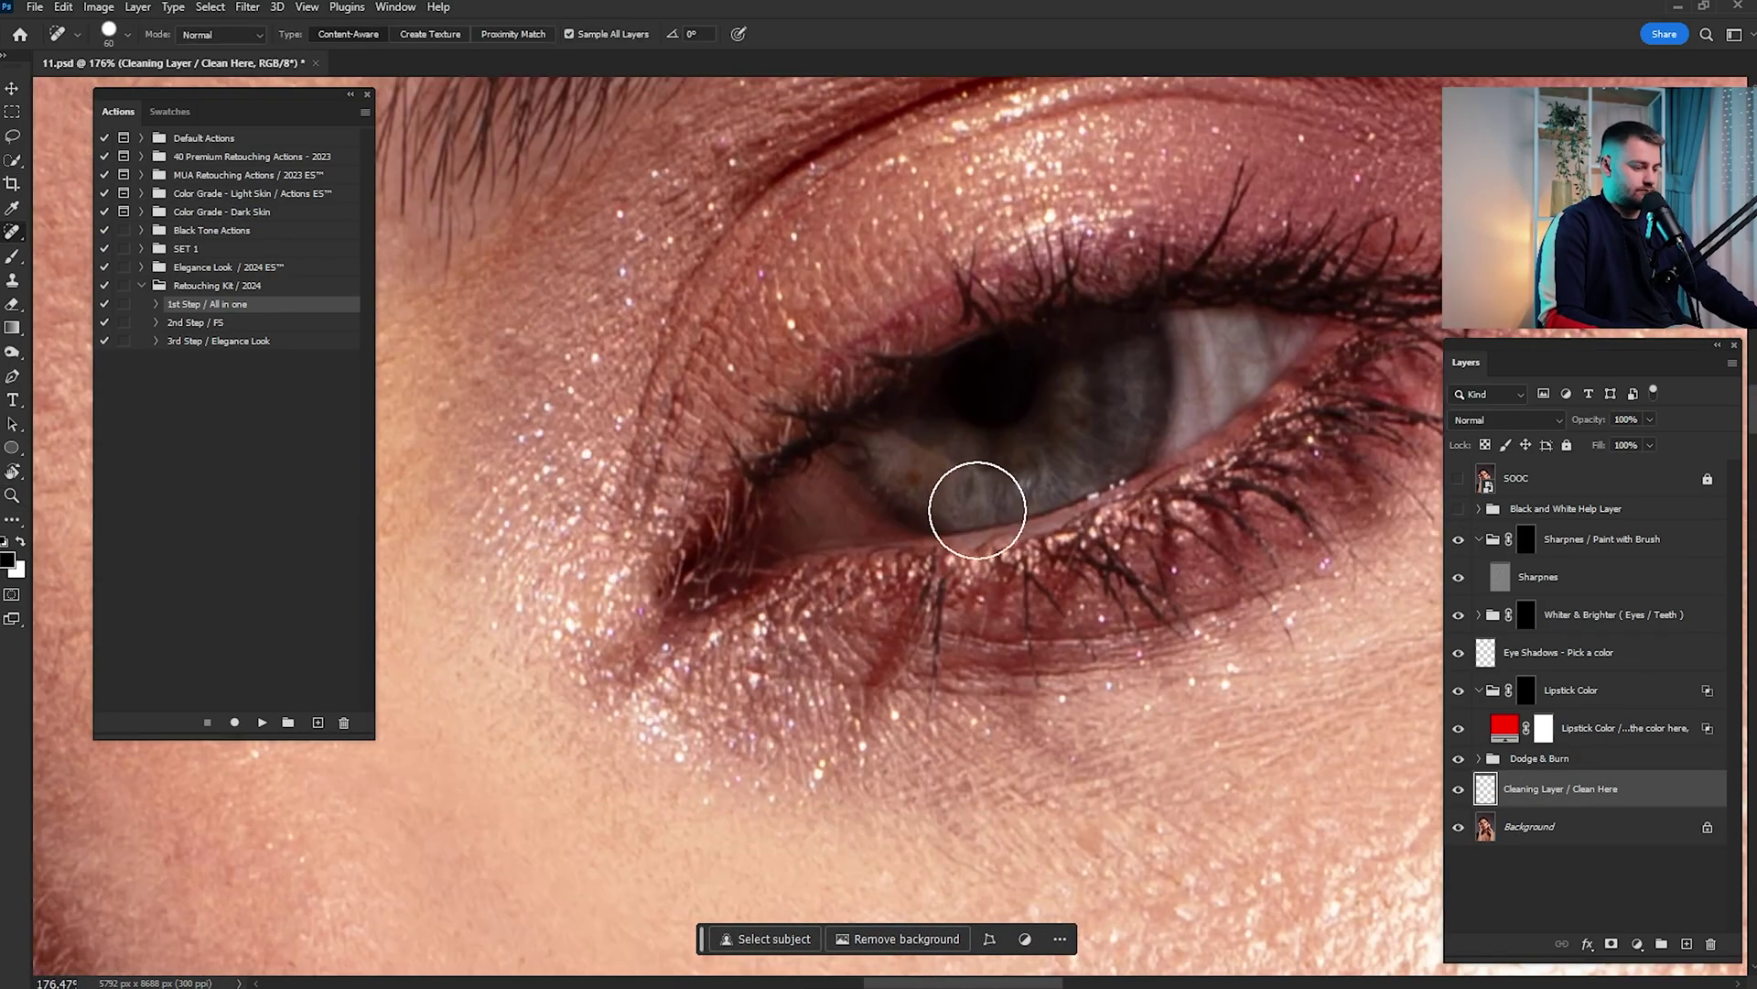
left_click(977, 506)
mouse_move(1052, 588)
left_mouse_down()
mouse_move(980, 588)
mouse_move(1062, 586)
left_mouse_up()
mouse_move(1025, 293)
left_mouse_down()
mouse_move(1102, 514)
mouse_move(1217, 631)
left_mouse_up()
left_click(961, 503)
mouse_move(997, 440)
left_mouse_down()
mouse_move(787, 423)
mouse_move(952, 447)
left_mouse_up()
left_click_drag(771, 535, 851, 544)
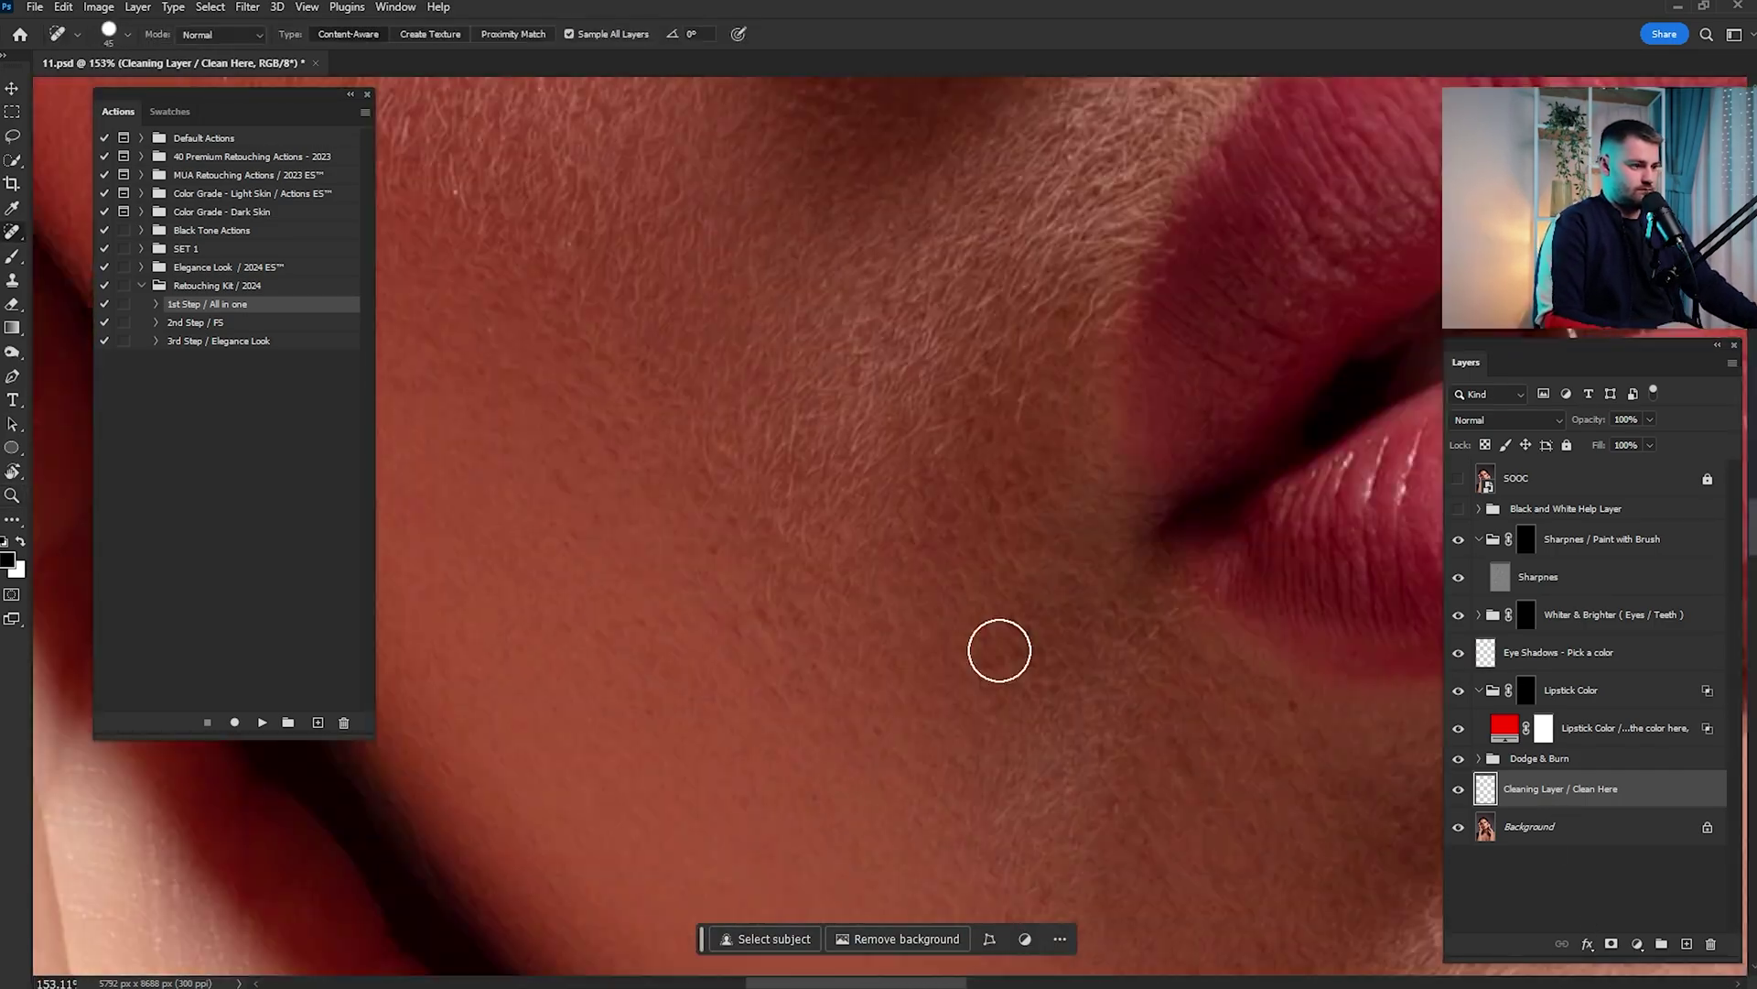
left_click_drag(1045, 481, 1044, 515)
Remove the moles and small spots on the chest with the Spot Healing Brush enlarged to 125
scroll(1048, 495, "down", 5)
scroll(1098, 338, "down", 10)
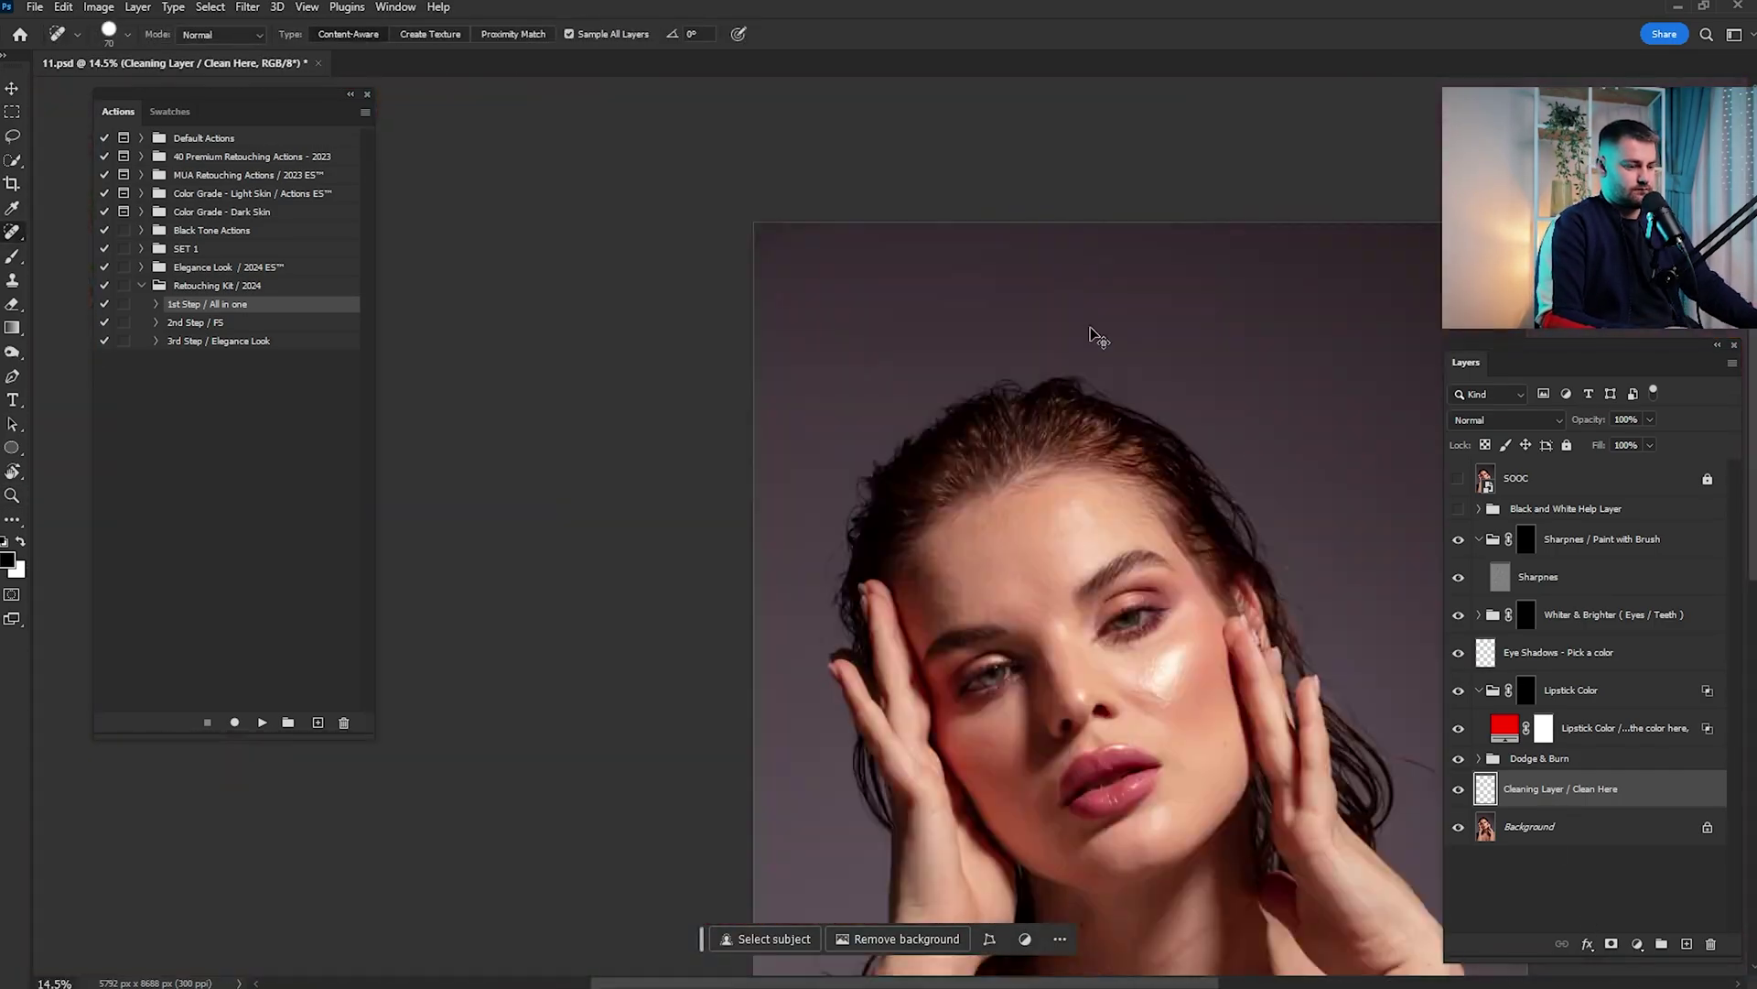
scroll(946, 436, "up", 10)
left_click(980, 345)
left_click_drag(894, 193, 873, 216)
left_click_drag(1142, 530, 763, 292)
left_click_drag(945, 671, 925, 695)
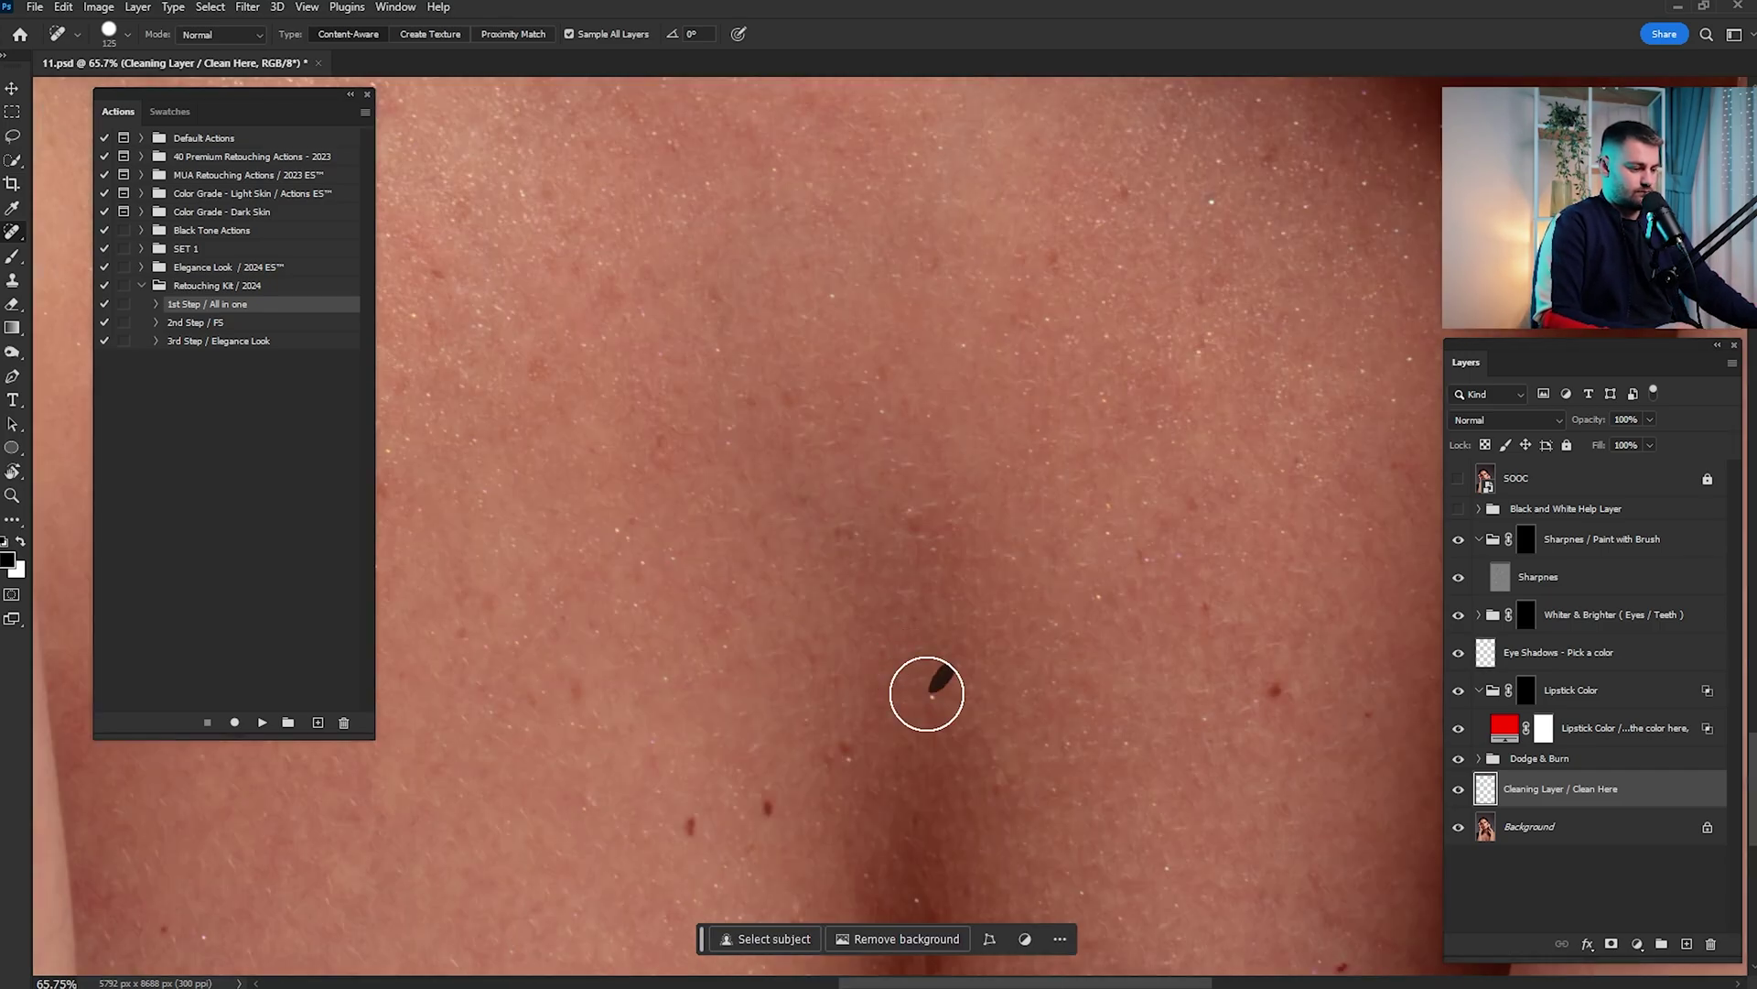
mouse_move(1104, 833)
left_mouse_down()
mouse_move(1197, 553)
mouse_move(950, 612)
left_mouse_up()
left_click_drag(1176, 274, 1199, 723)
mouse_move(1214, 590)
left_mouse_down()
mouse_move(1212, 608)
mouse_move(946, 576)
mouse_move(804, 632)
mouse_move(1048, 713)
left_mouse_up()
Clean the skin marks on the forearm with the Healing Brush at size 200
scroll(945, 576, "down", 4)
key("shift+j")
left_click_drag(1226, 706, 1071, 612)
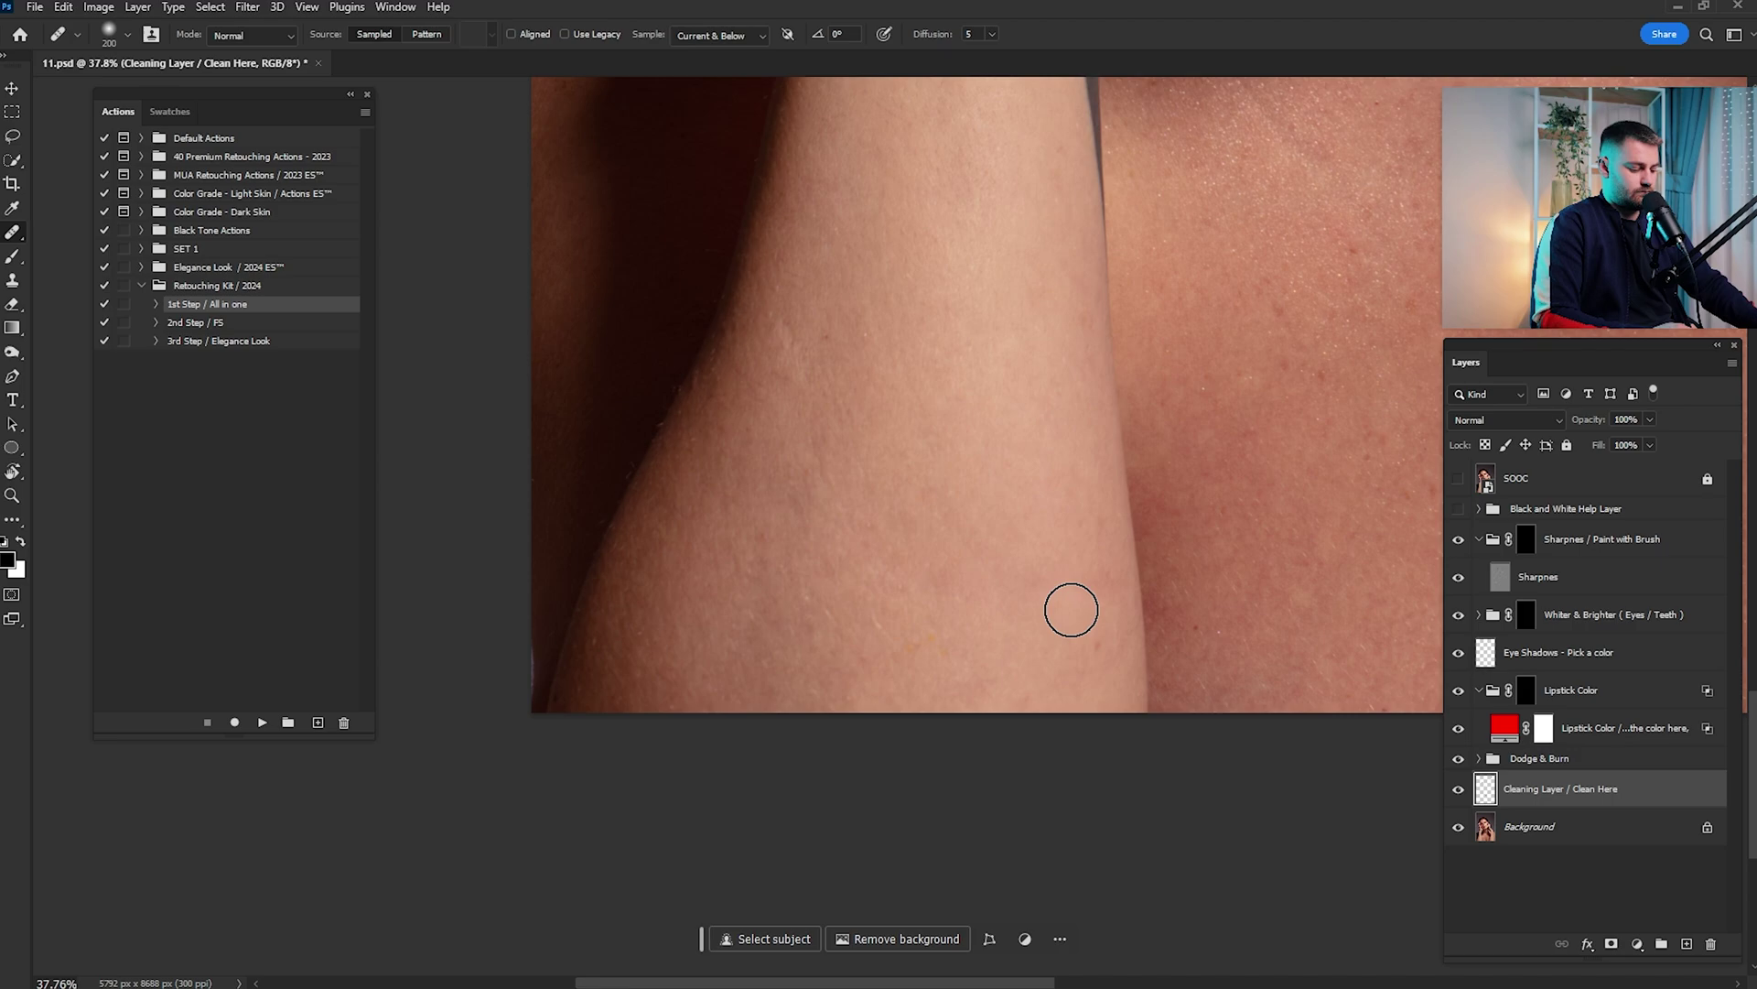
scroll(1228, 451, "up", 4)
key("ctrl+0")
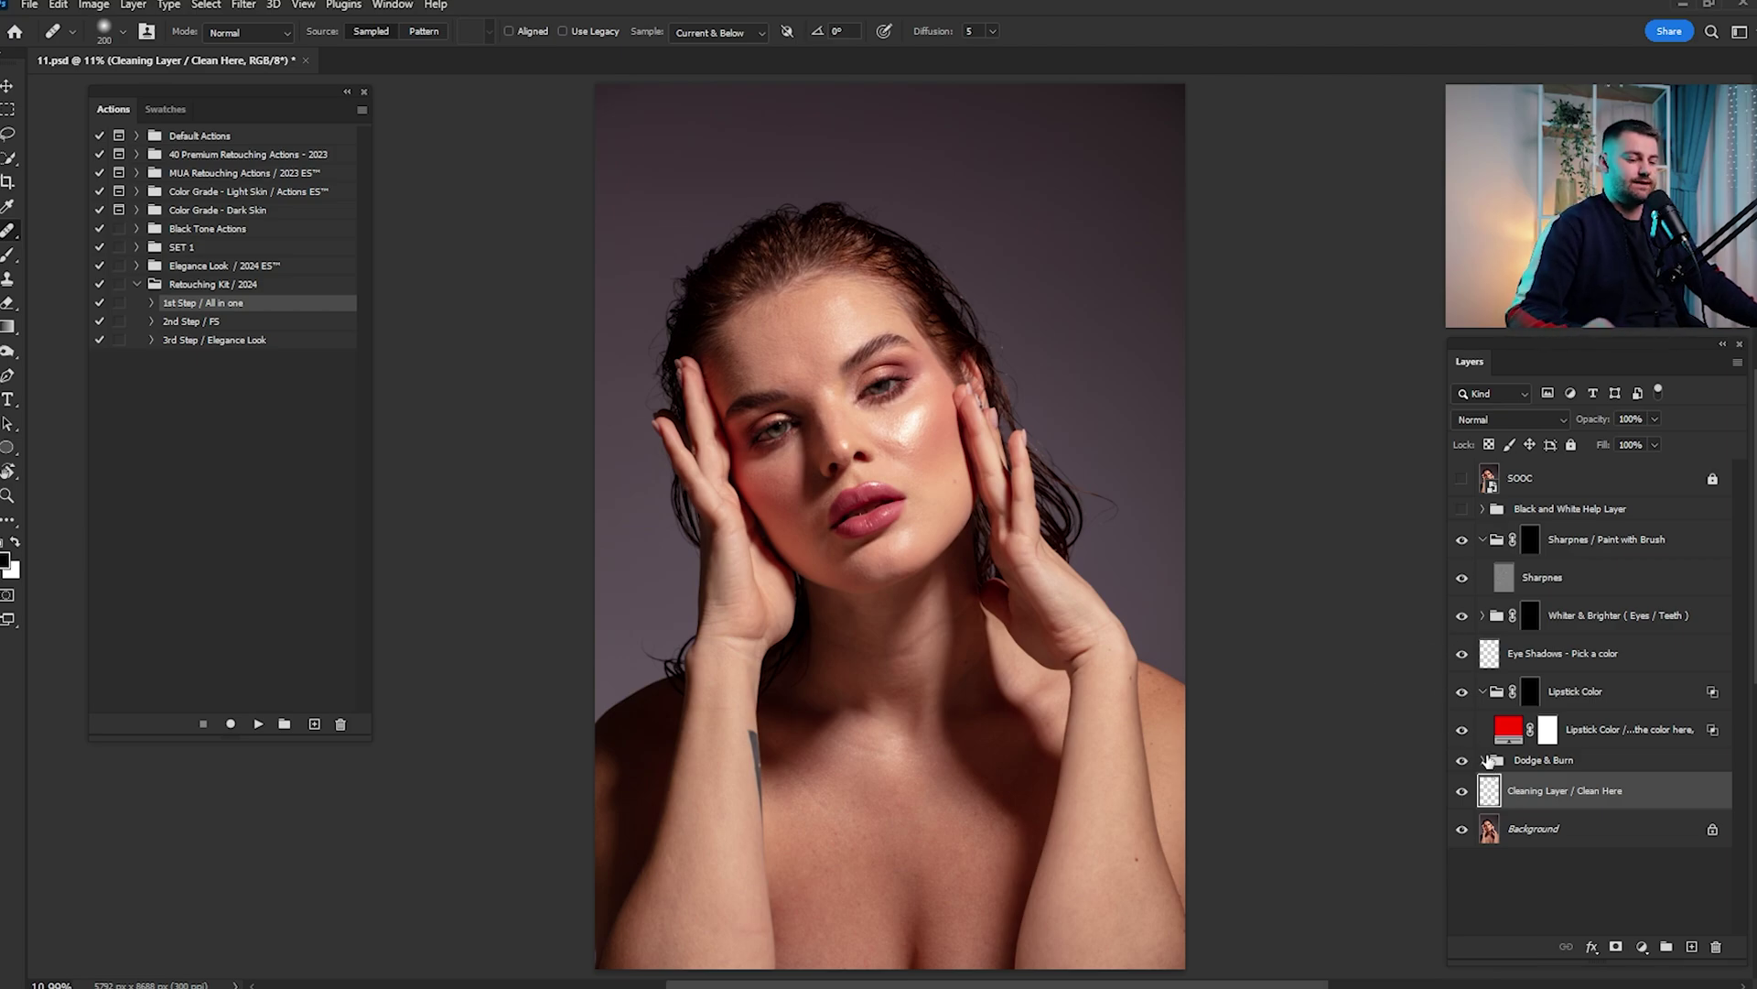
Expand the Dodge & Burn group and select the Dodge mask with a white Brush at 10% opacity
left_click(1483, 760)
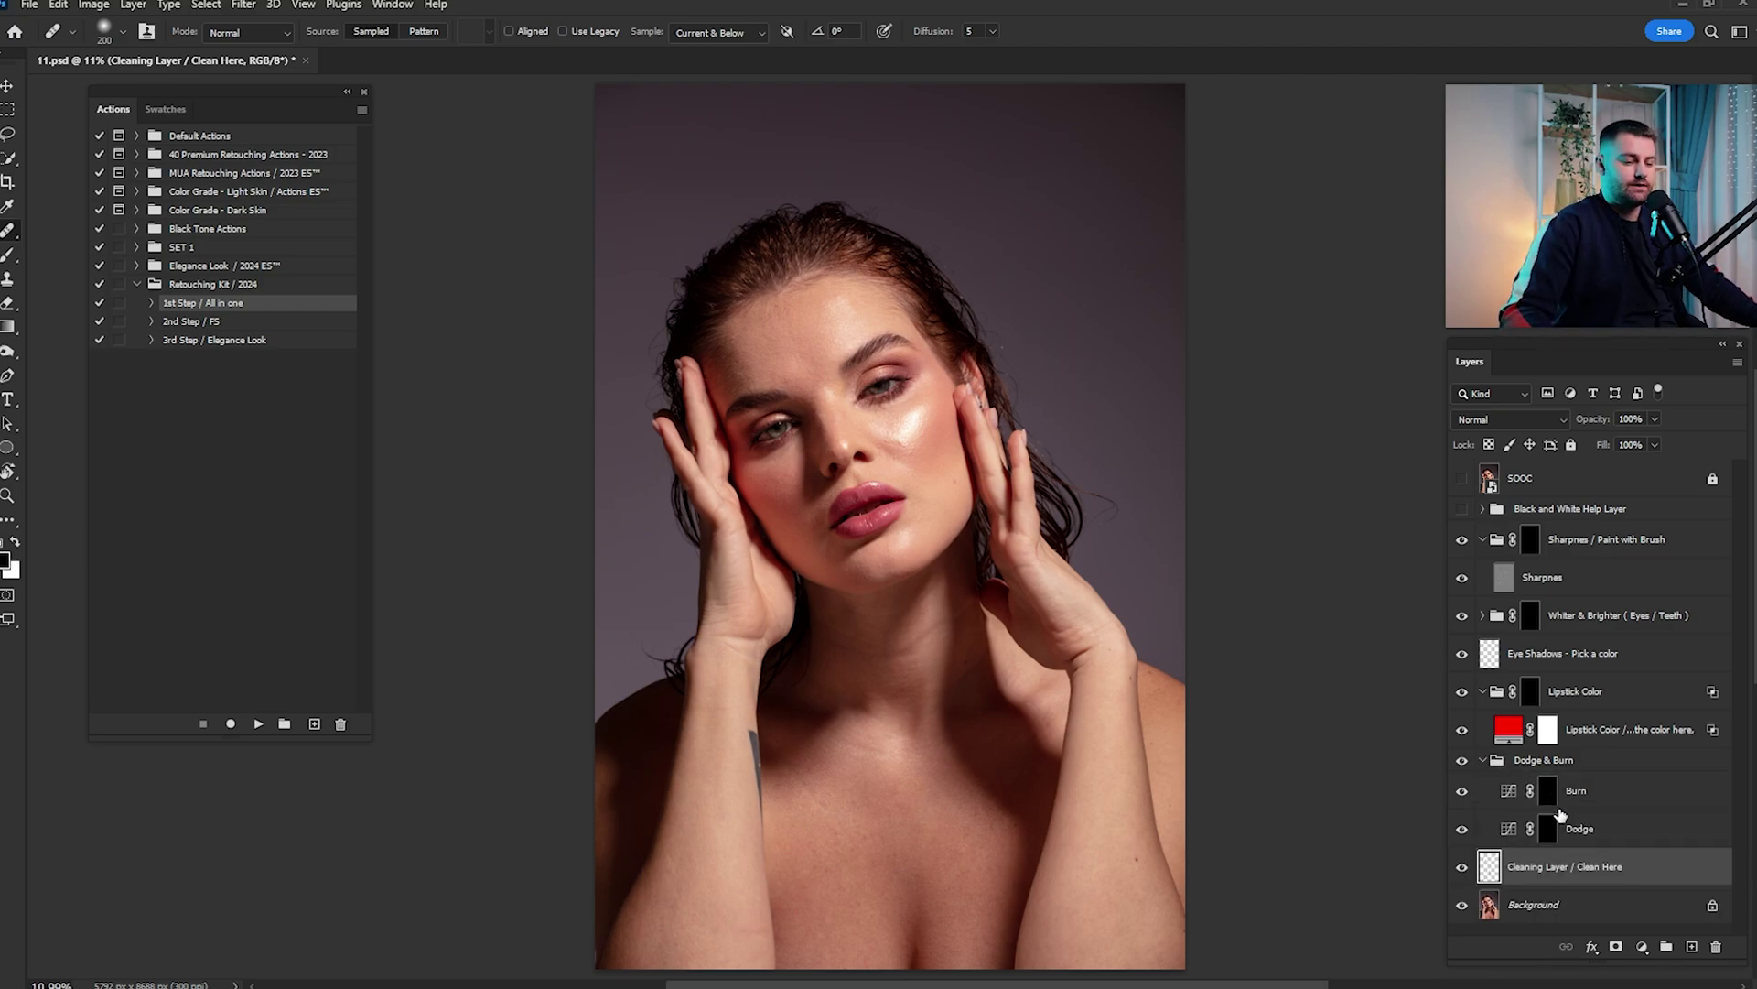
left_click(1549, 828)
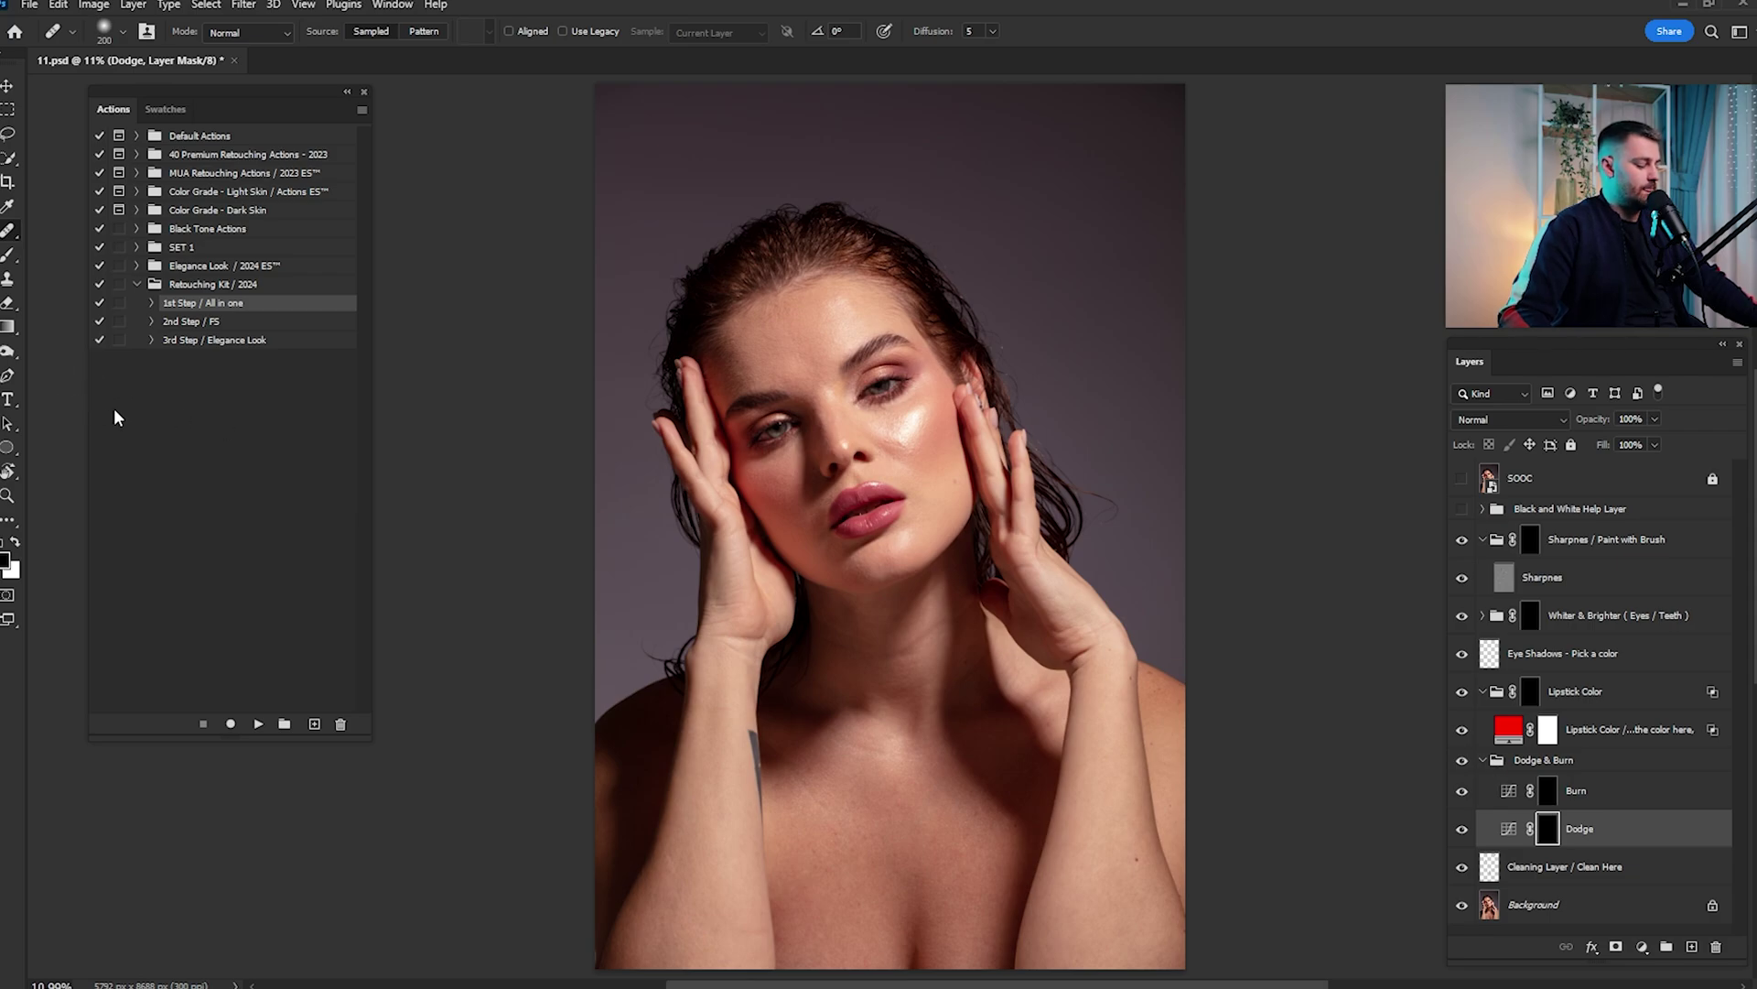
key("b")
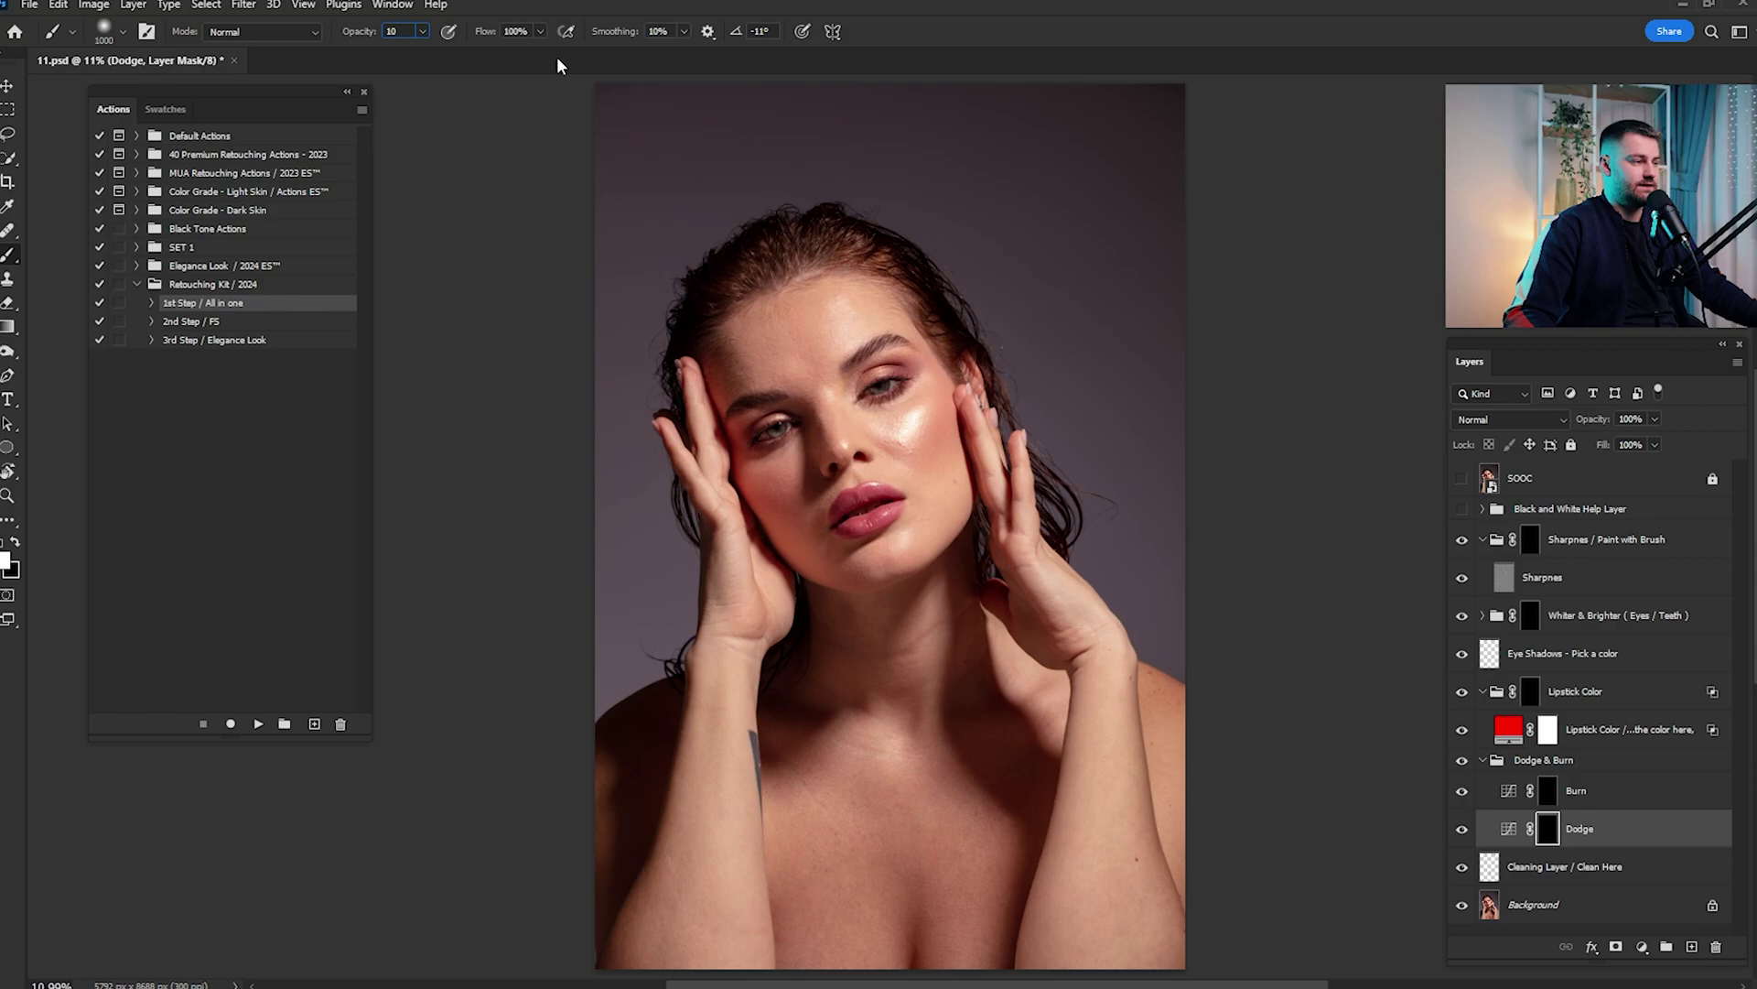
Show the Black and White Help Layer group and inspect the forehead's light and dark patches up close
left_click(1527, 518)
left_click(1462, 510)
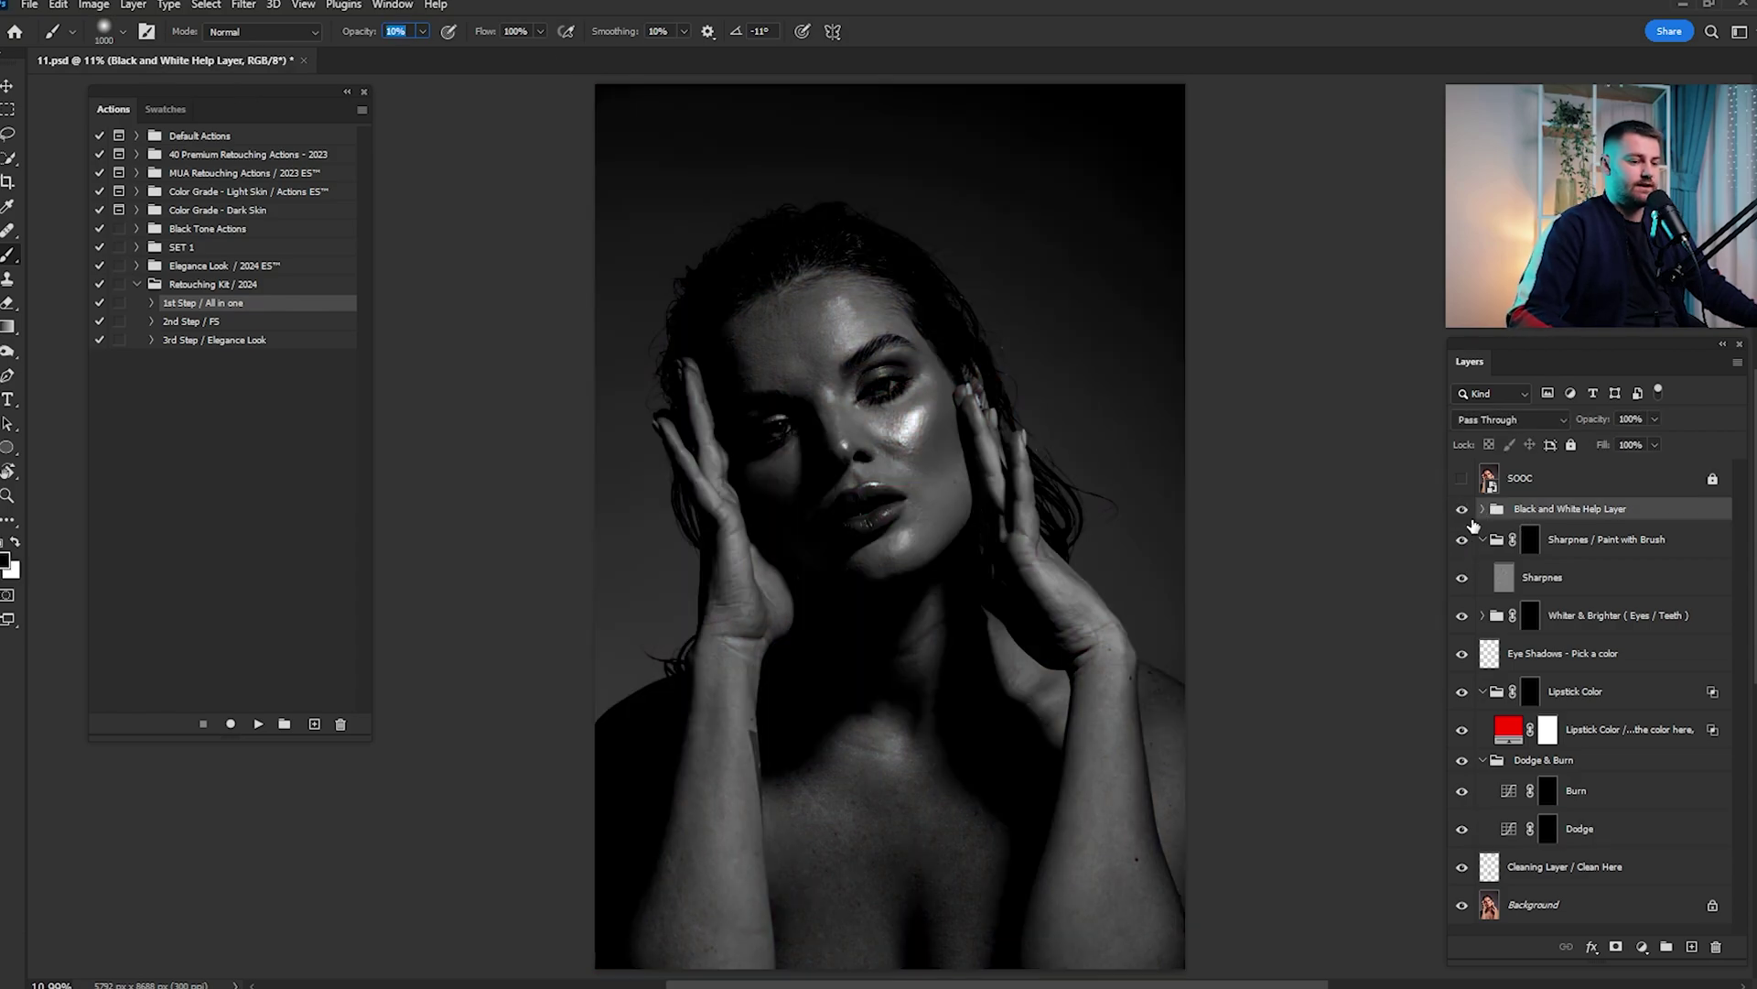
key("ctrl+space")
left_click_drag(758, 316, 946, 423)
scroll(947, 422, "up", 2)
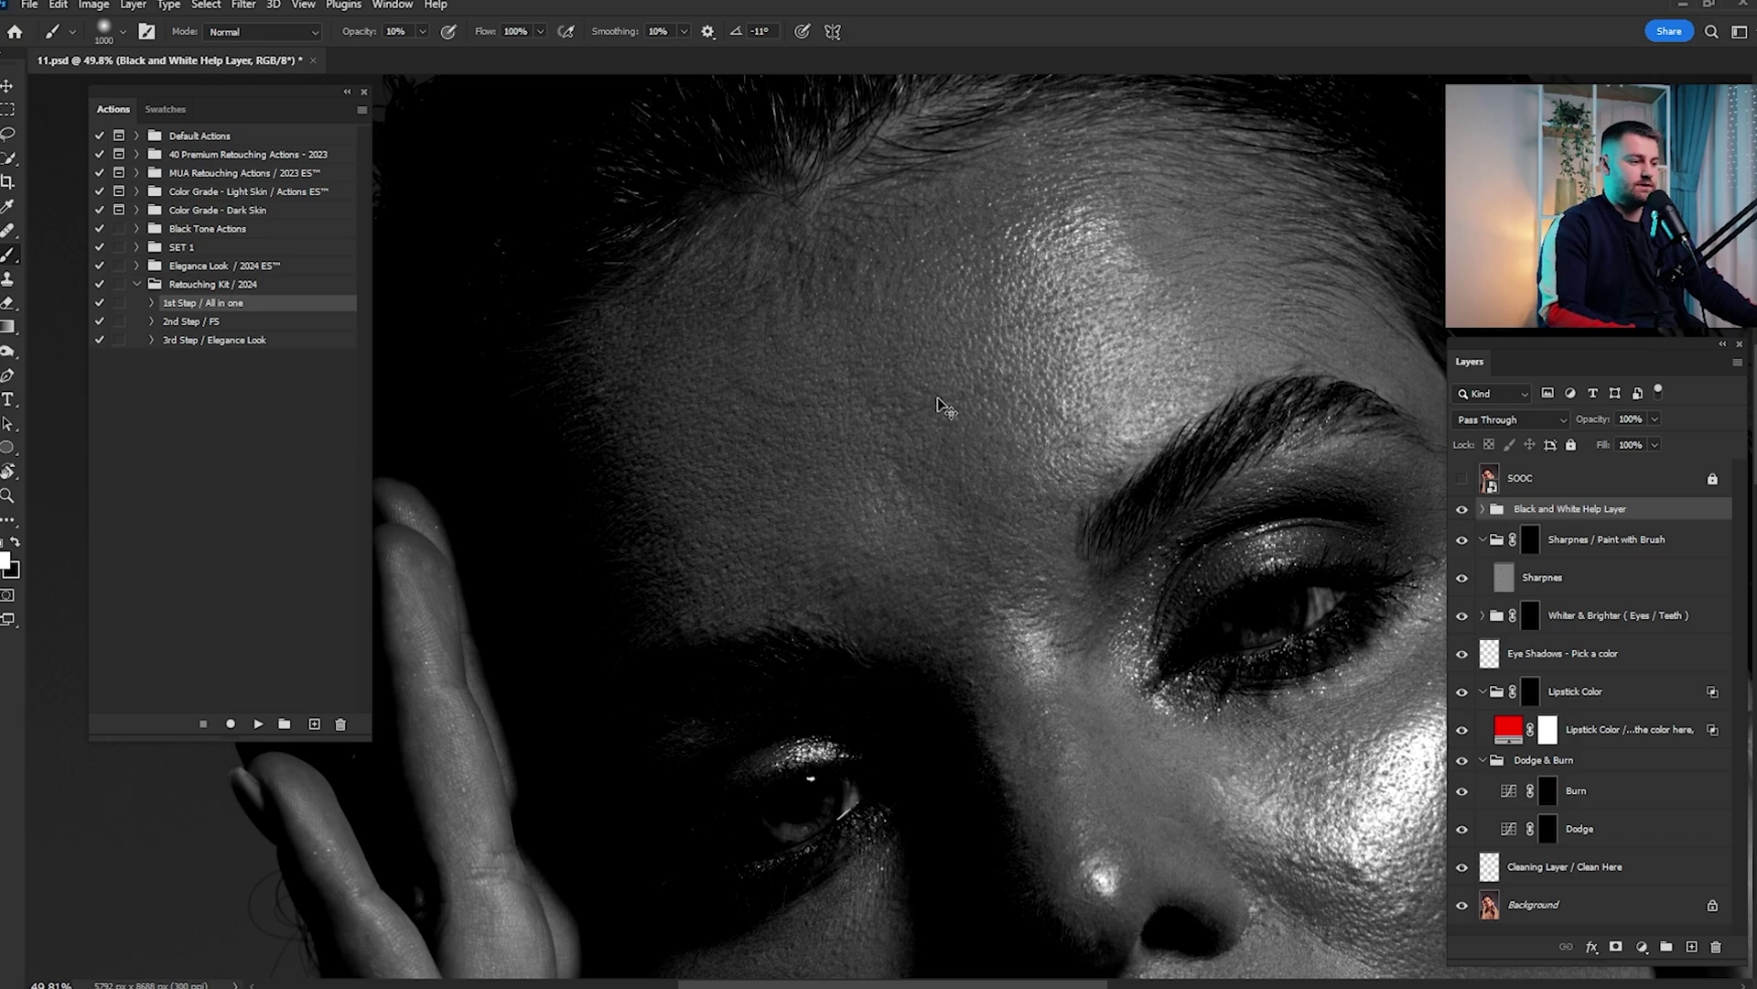
key("ctrl+0")
Open a second window for 11.psd and collapse the Actions panel
left_click(392, 6)
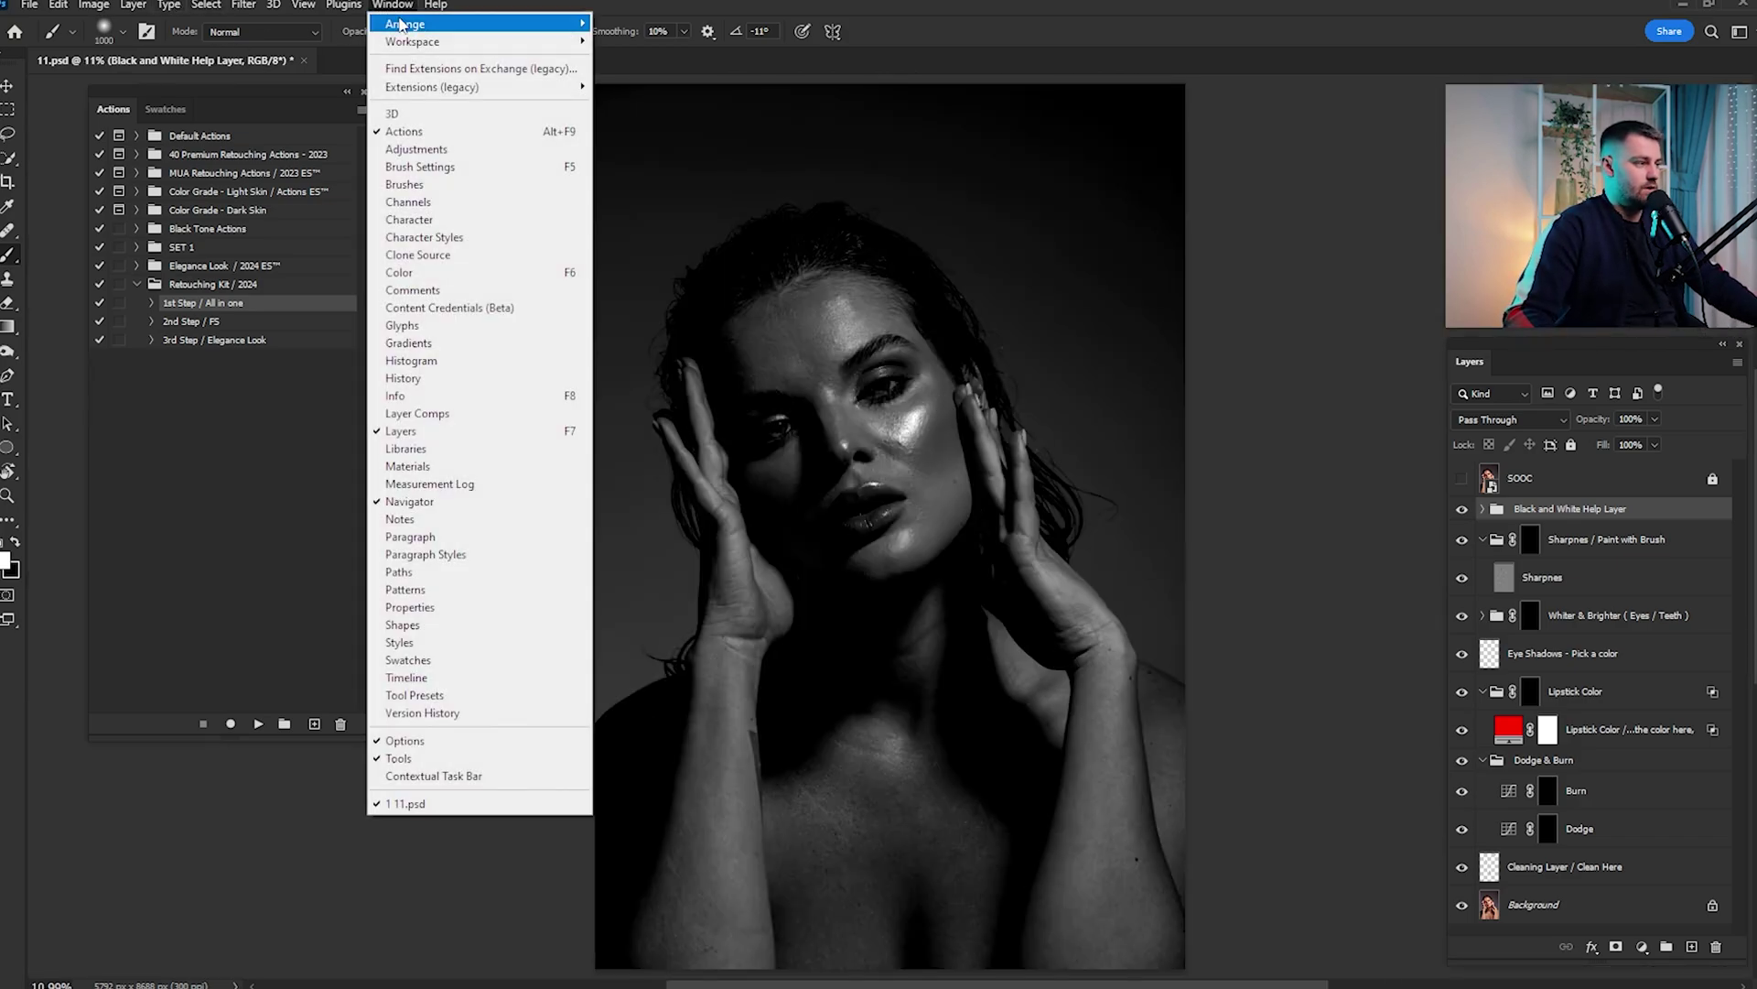
mouse_move(407, 24)
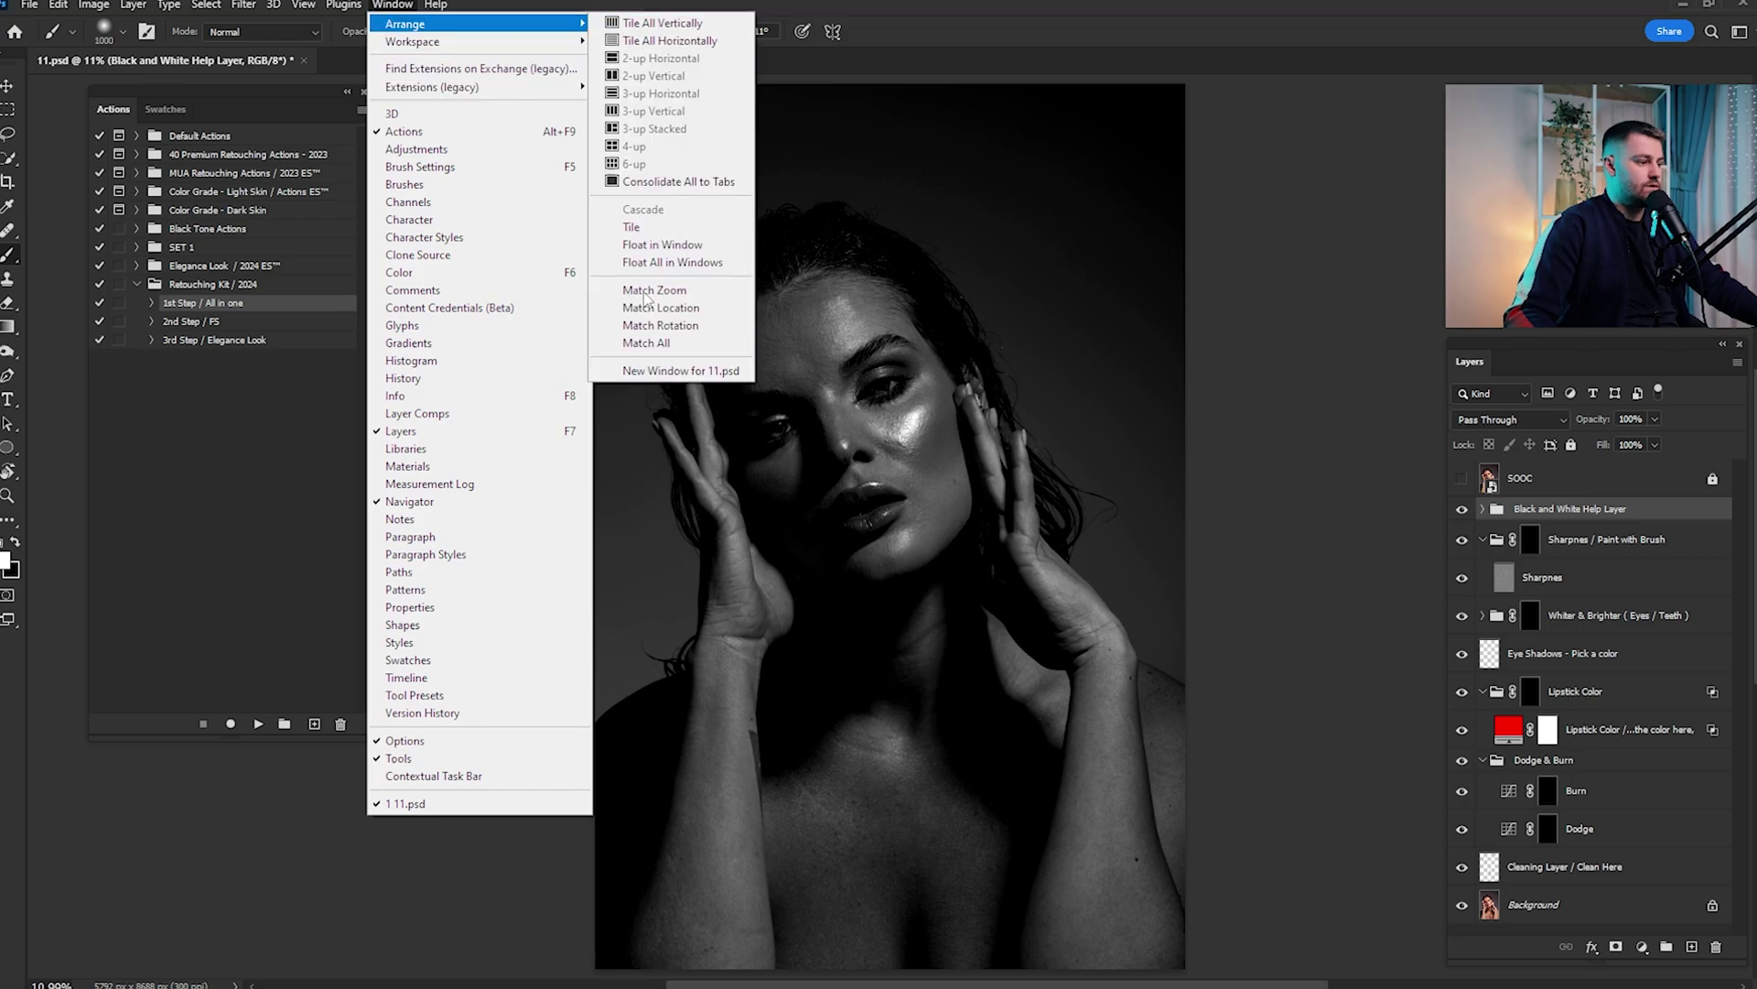
left_click(676, 372)
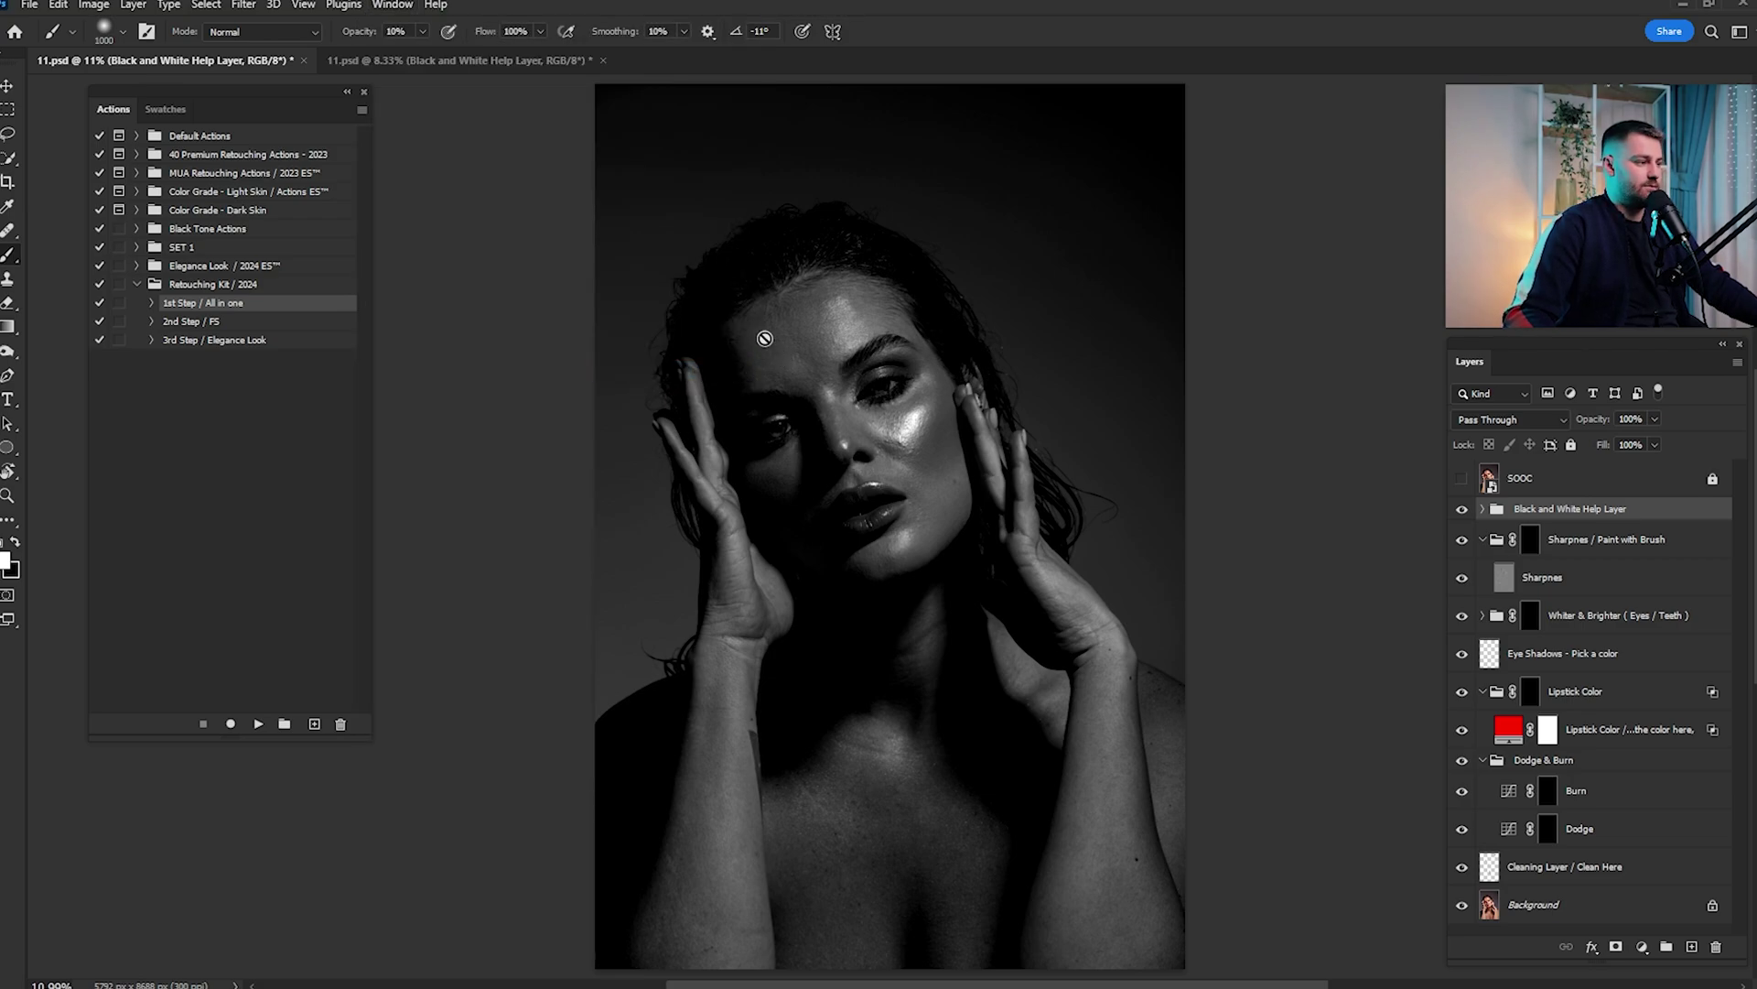
left_click(346, 93)
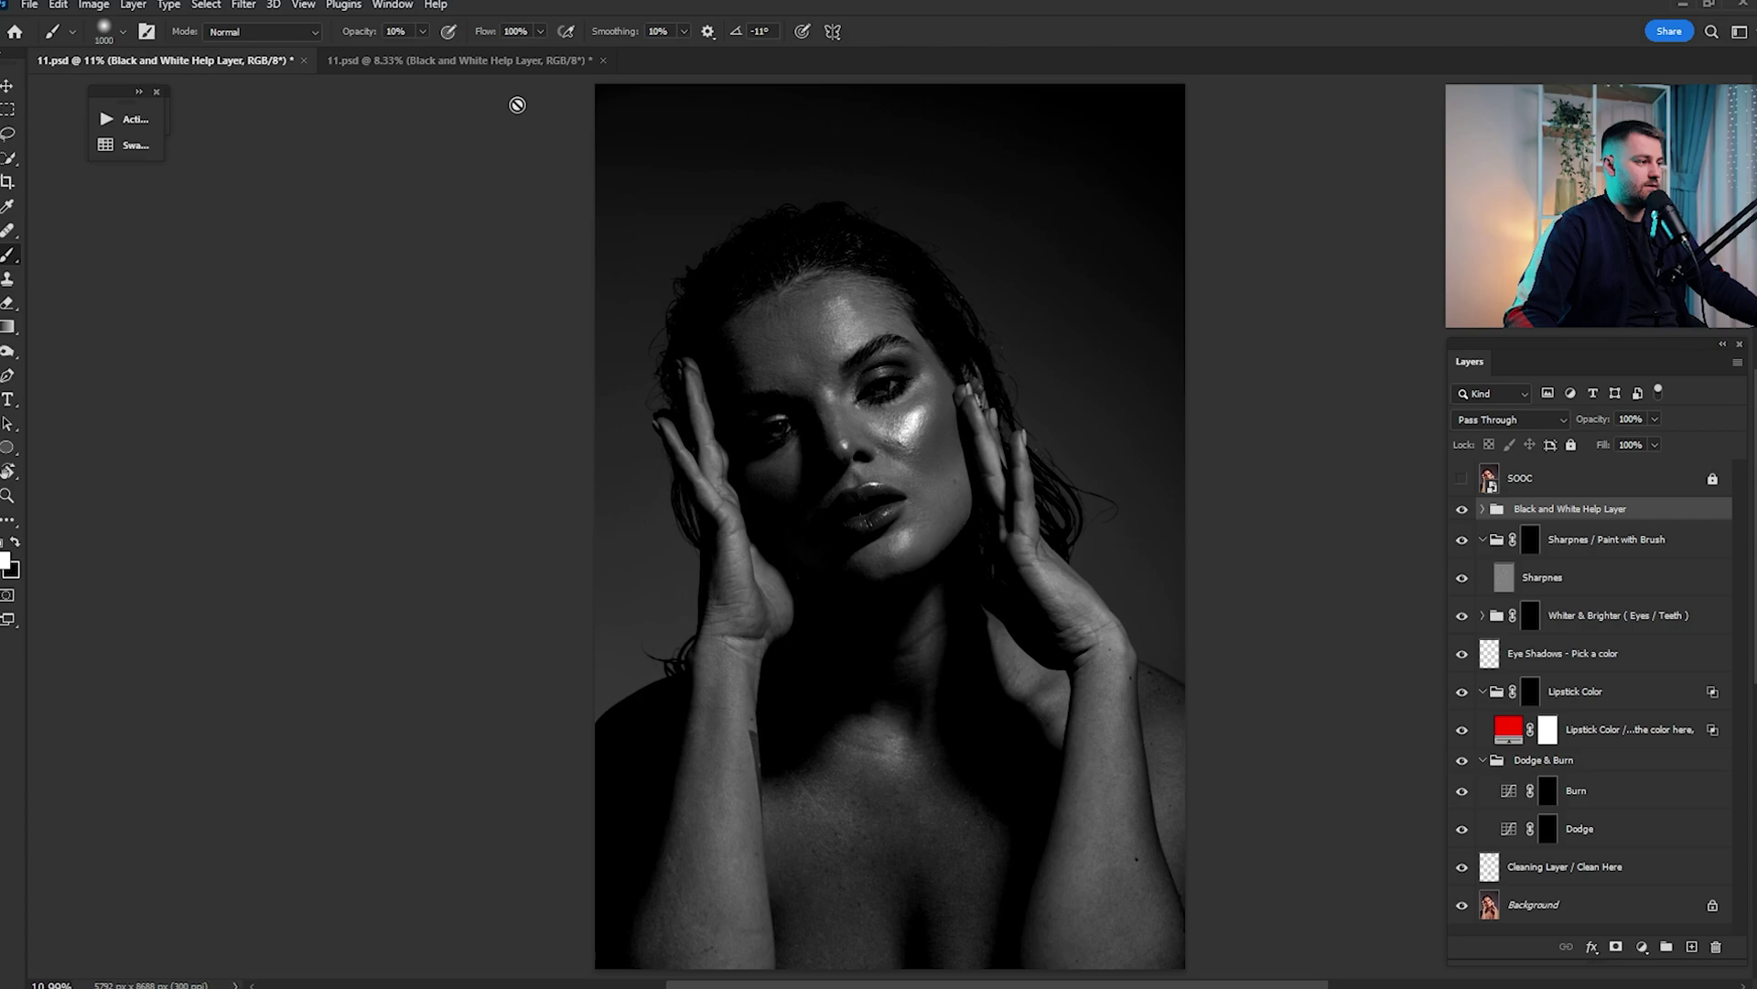
Arrange the two 11.psd windows side by side with the 2-up Vertical layout
left_click(393, 6)
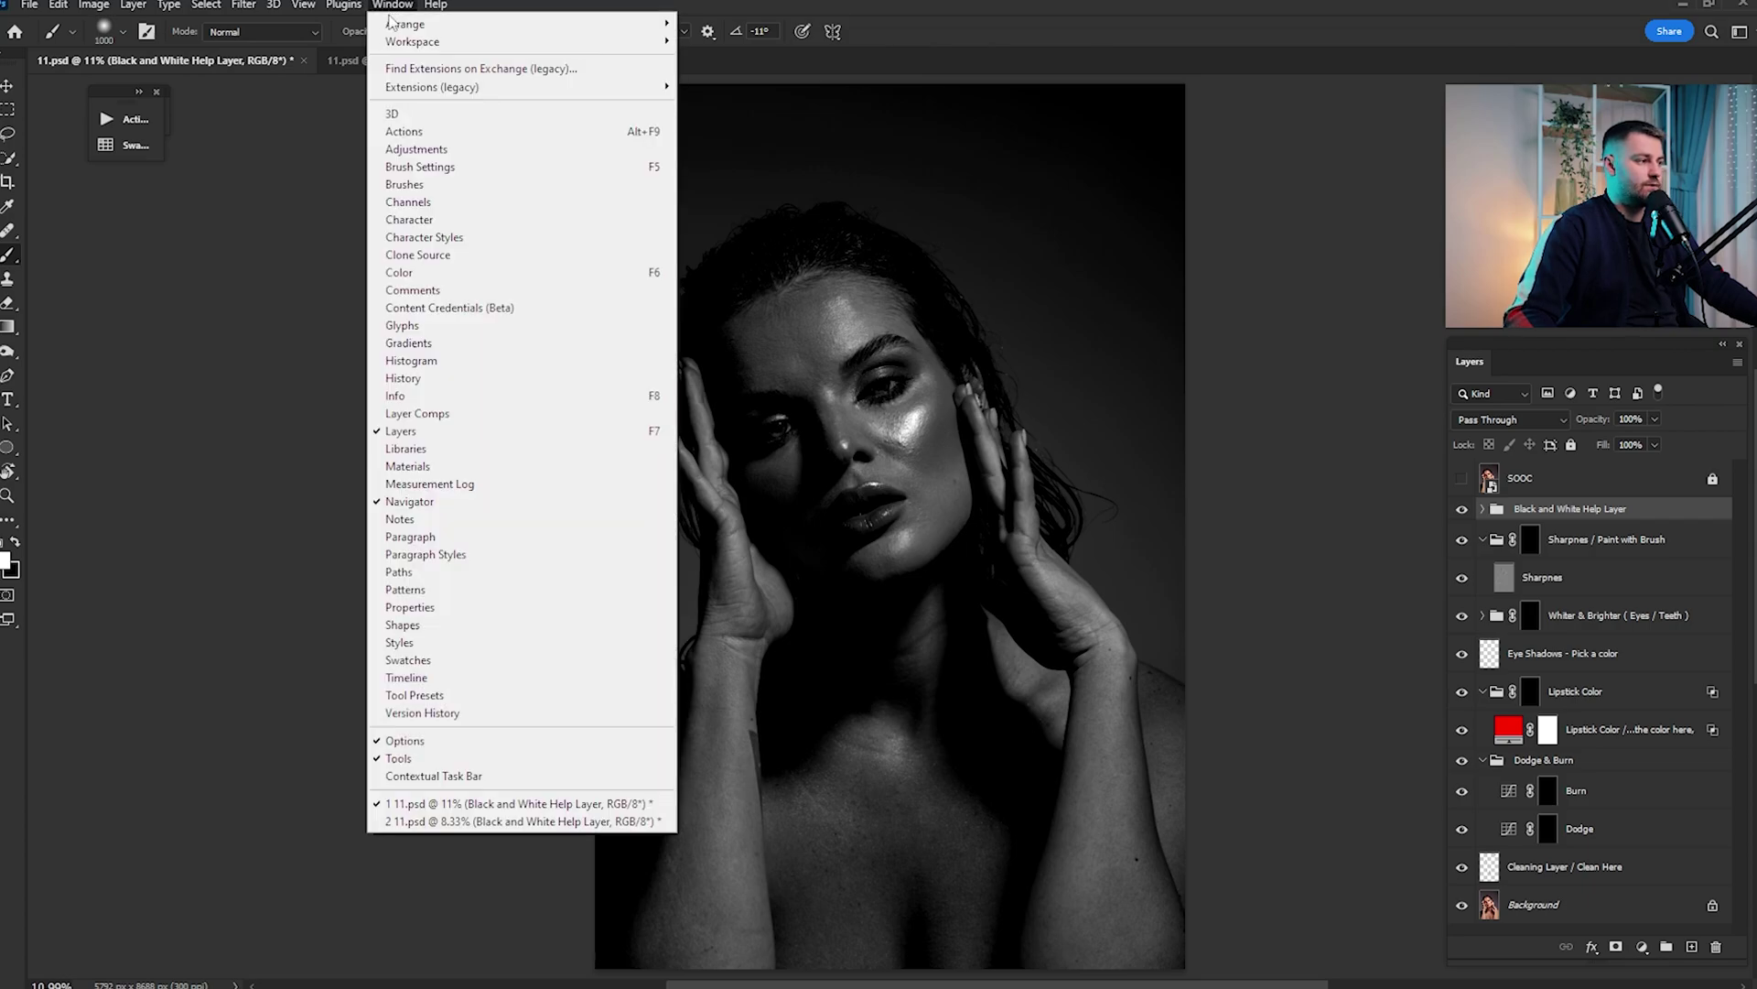
mouse_move(403, 24)
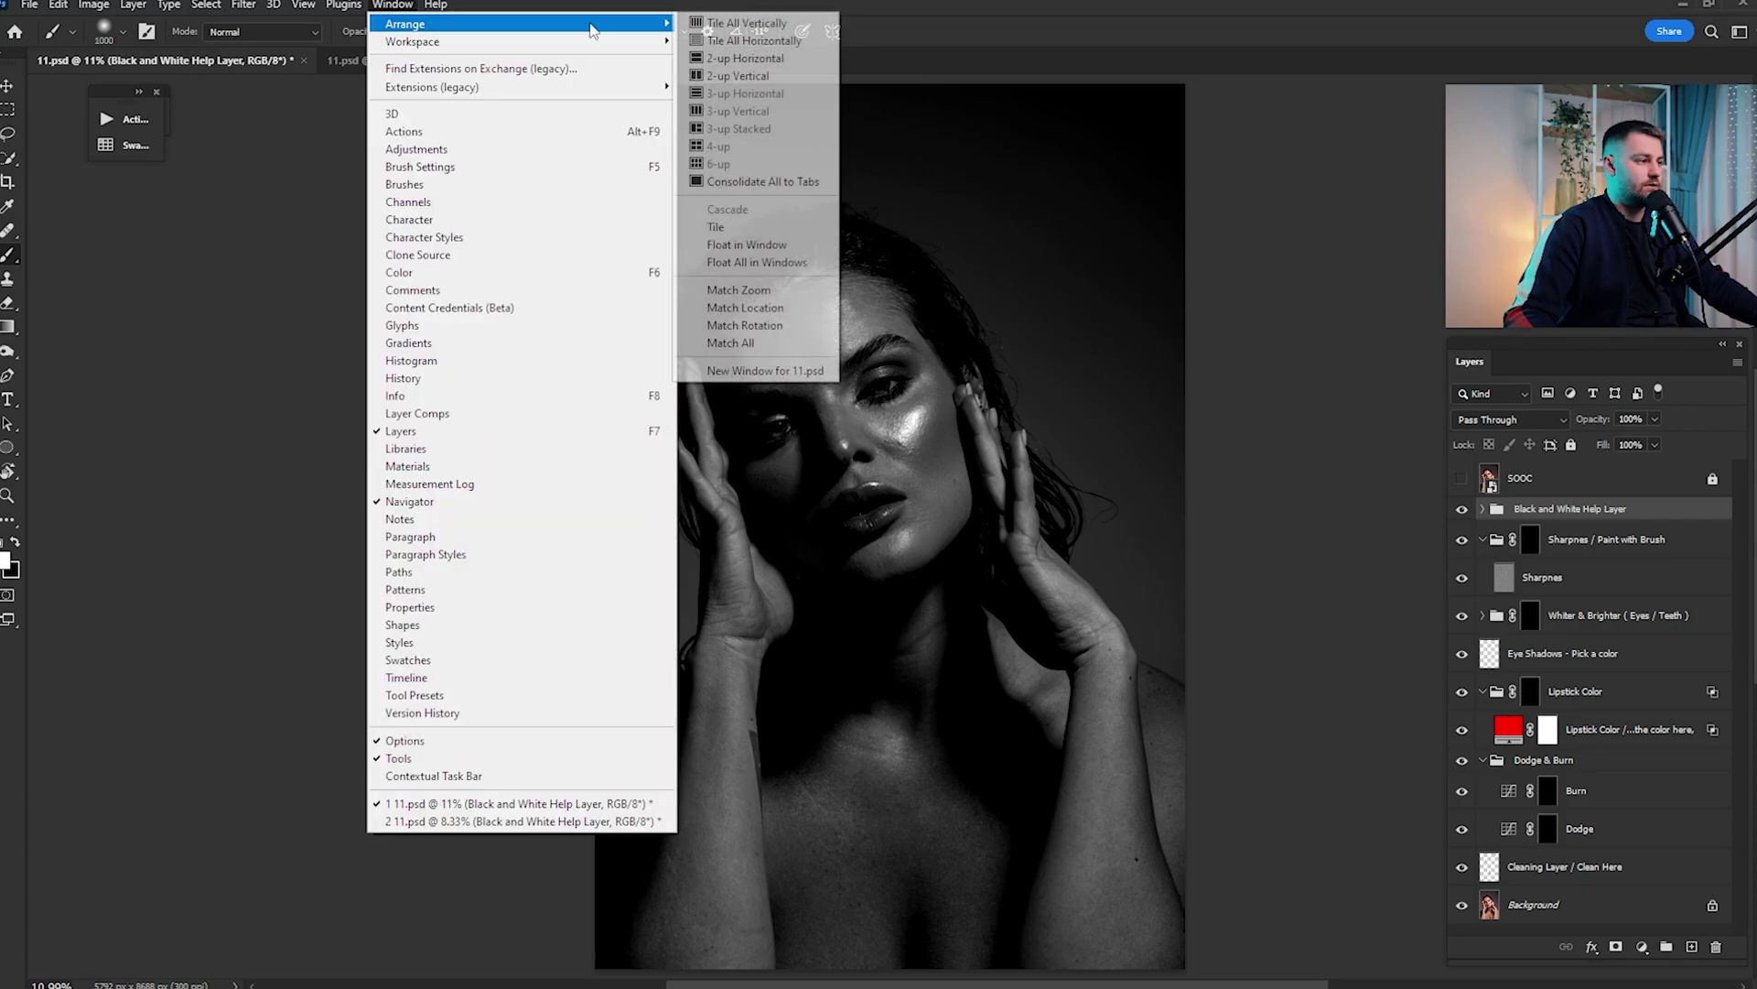
left_click(724, 80)
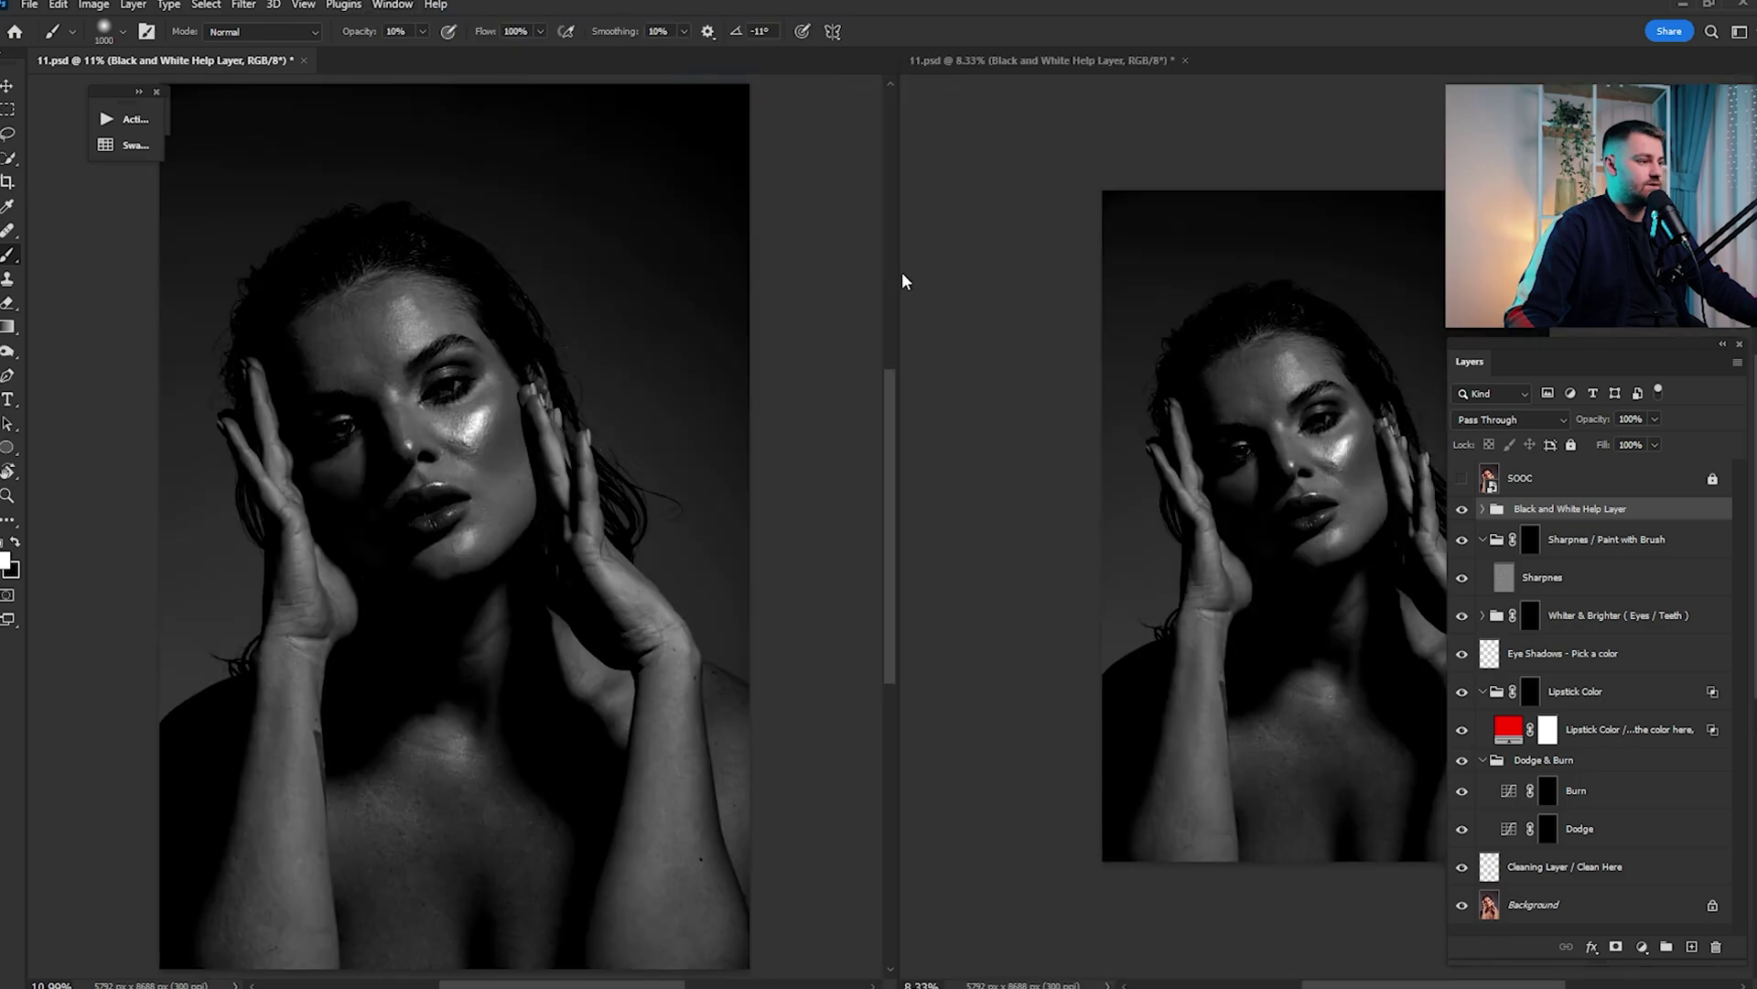
scroll(847, 304, "down", 3)
left_click(904, 312)
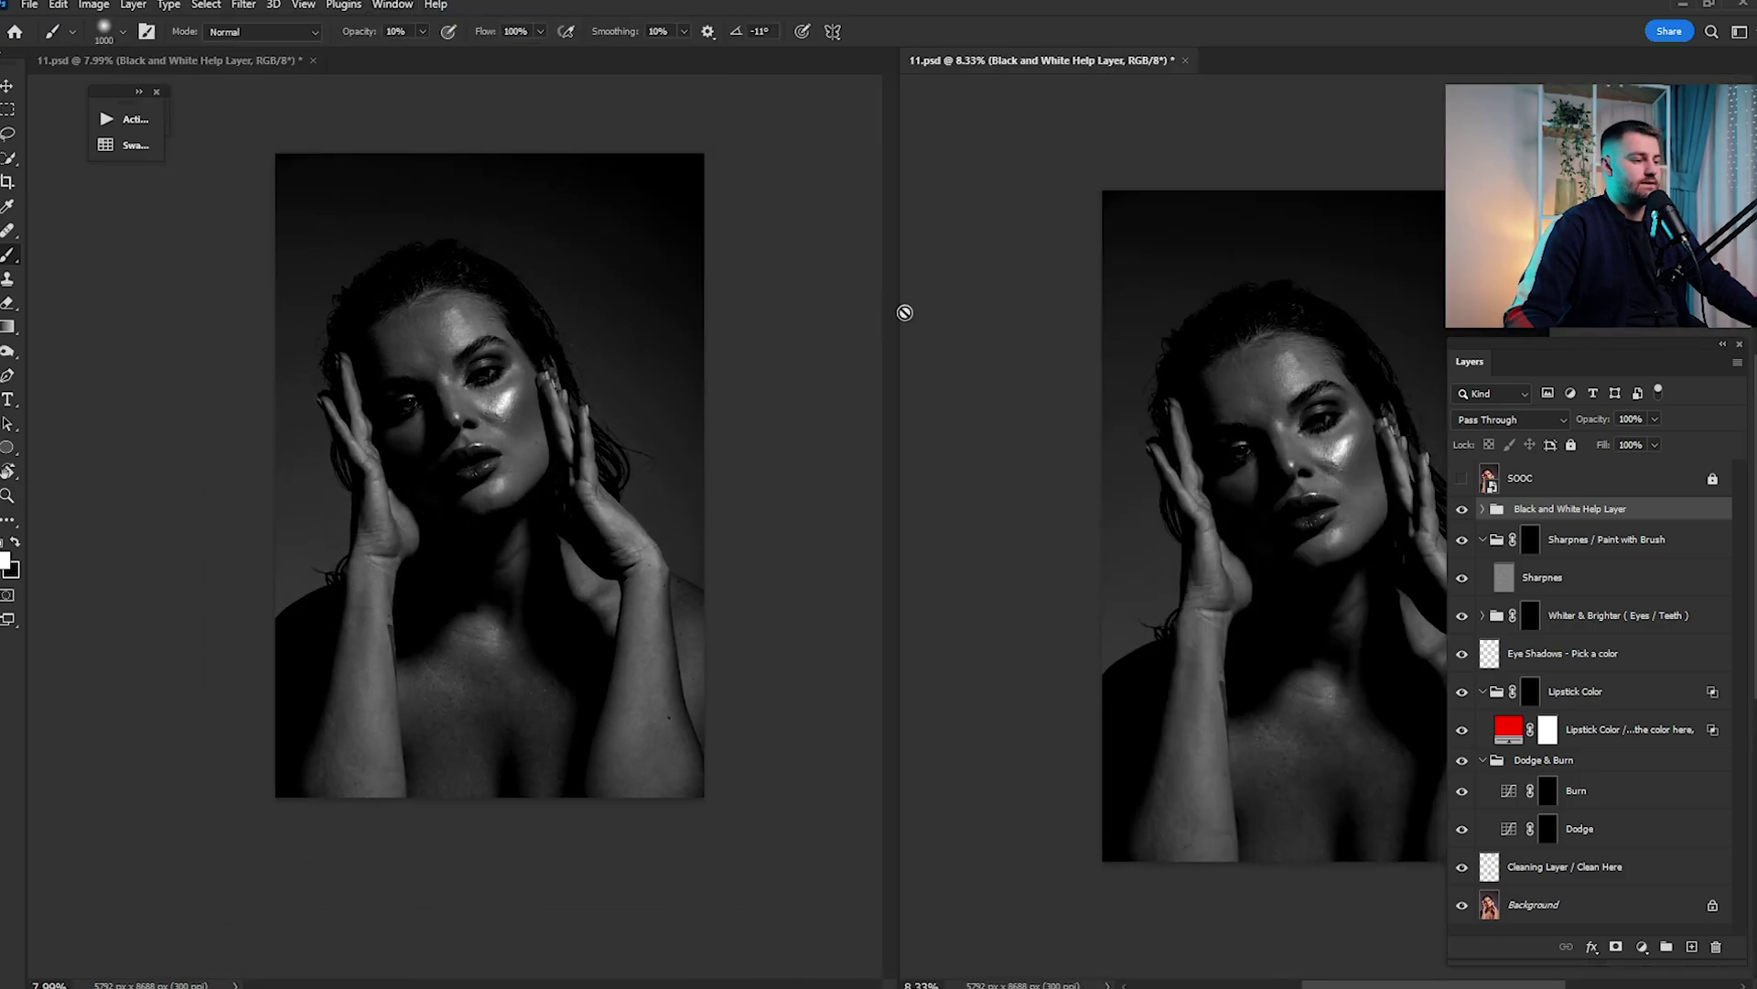
left_click(730, 363)
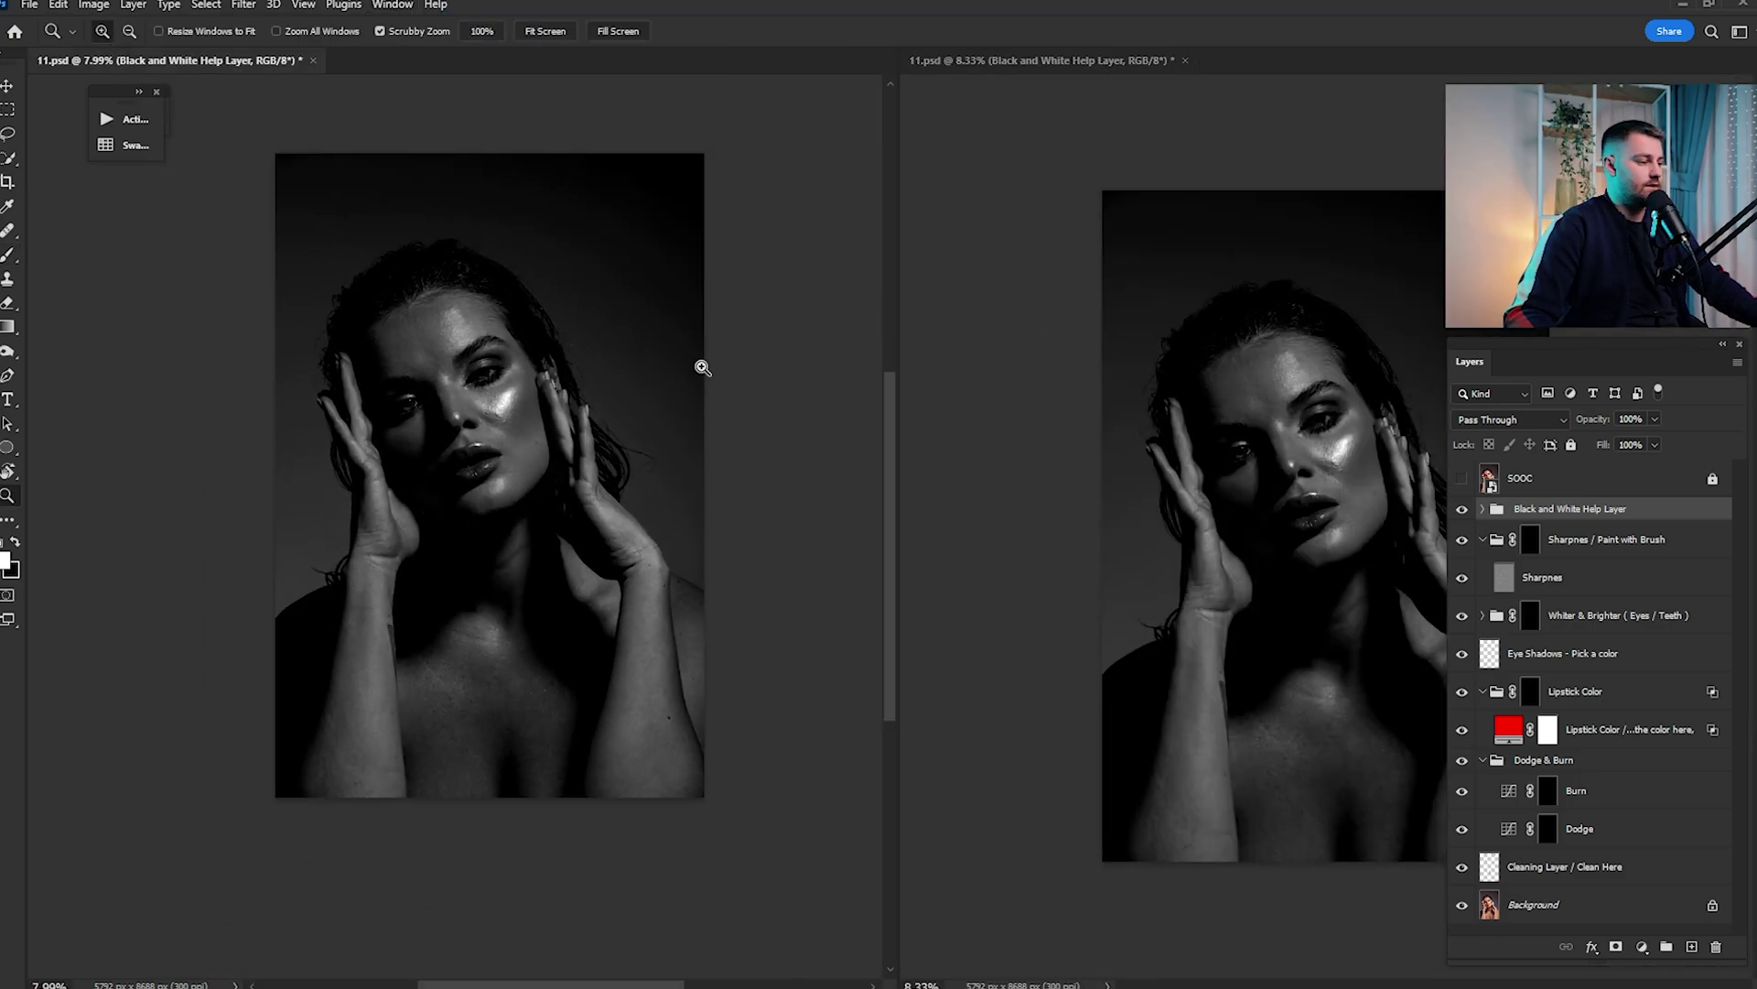
scroll(686, 357, "down", 1)
left_click(530, 405)
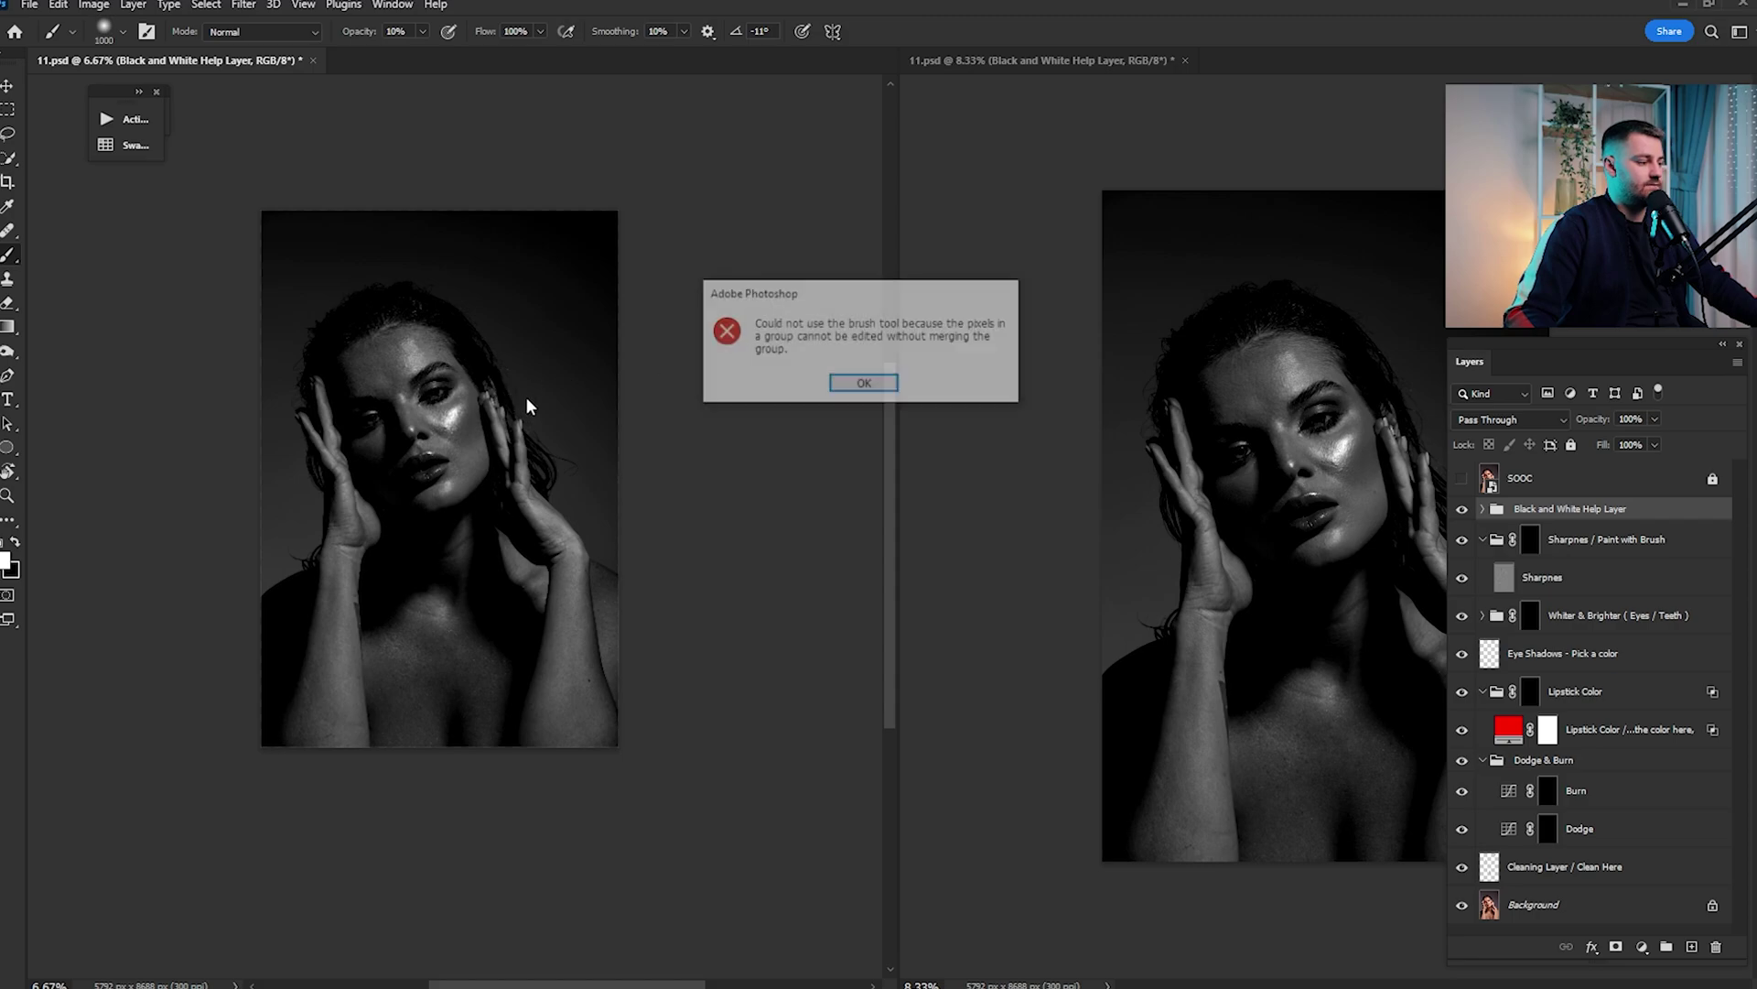
left_click(870, 381)
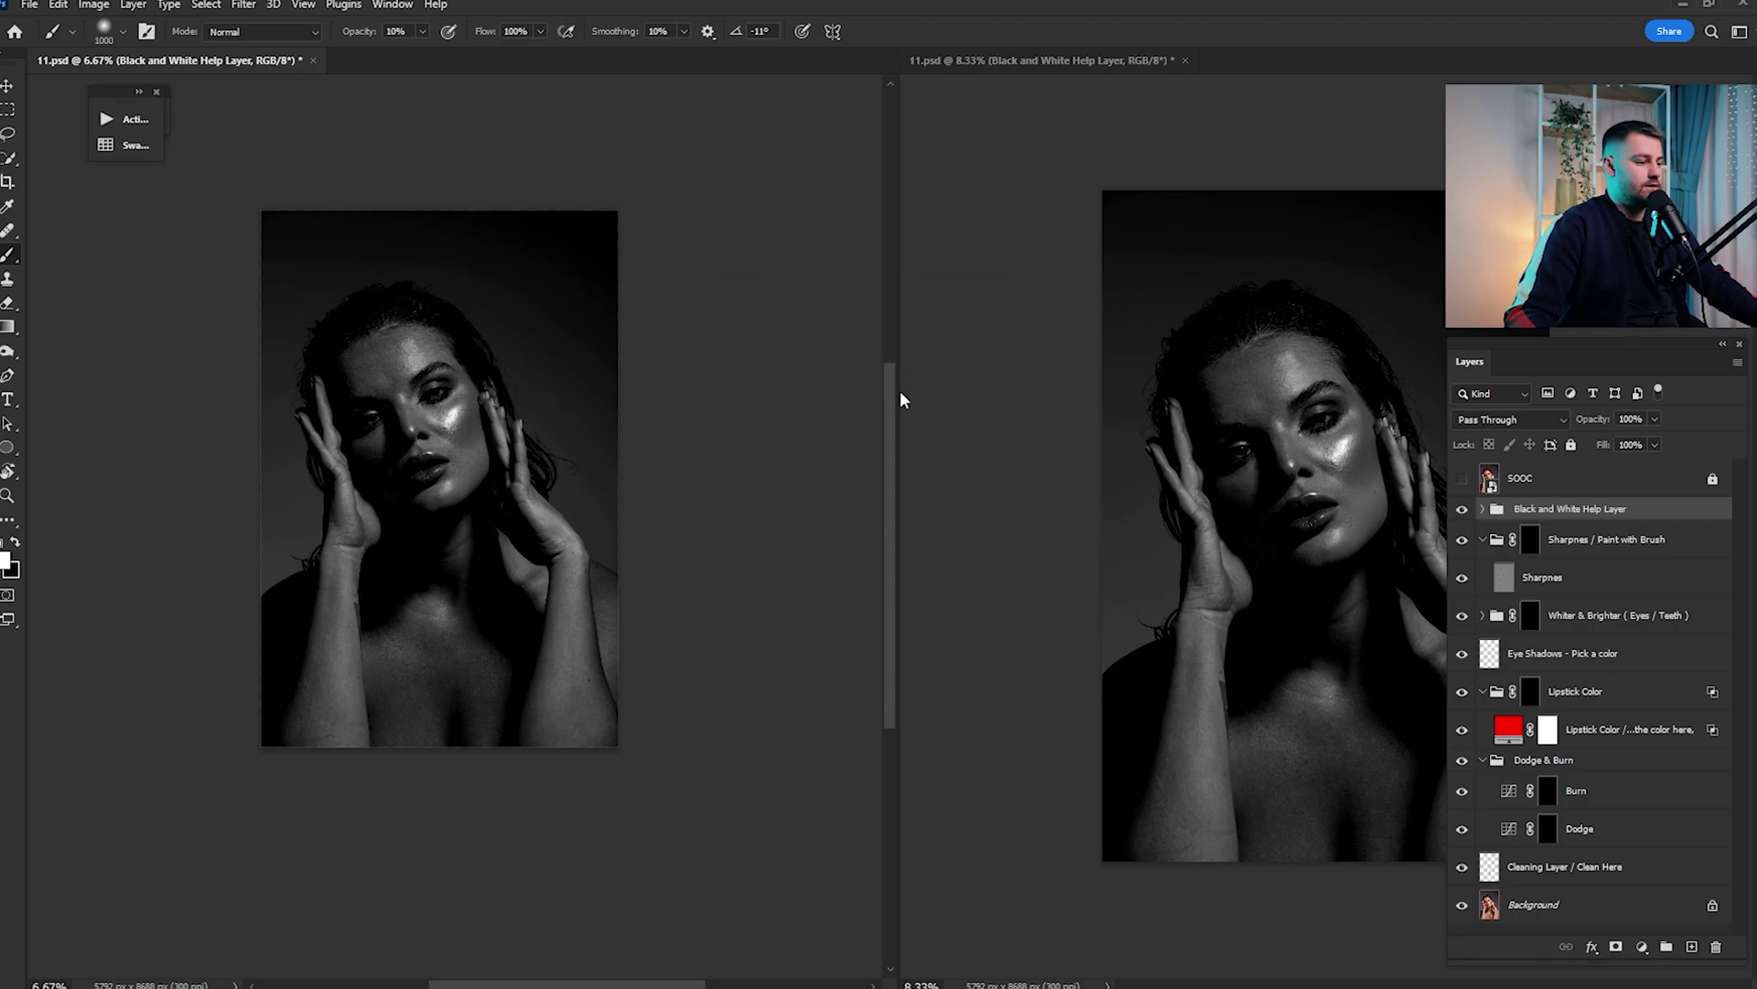
Narrow the overview window of 11.psd and fit the whole portrait inside it
left_click_drag(897, 388, 588, 431)
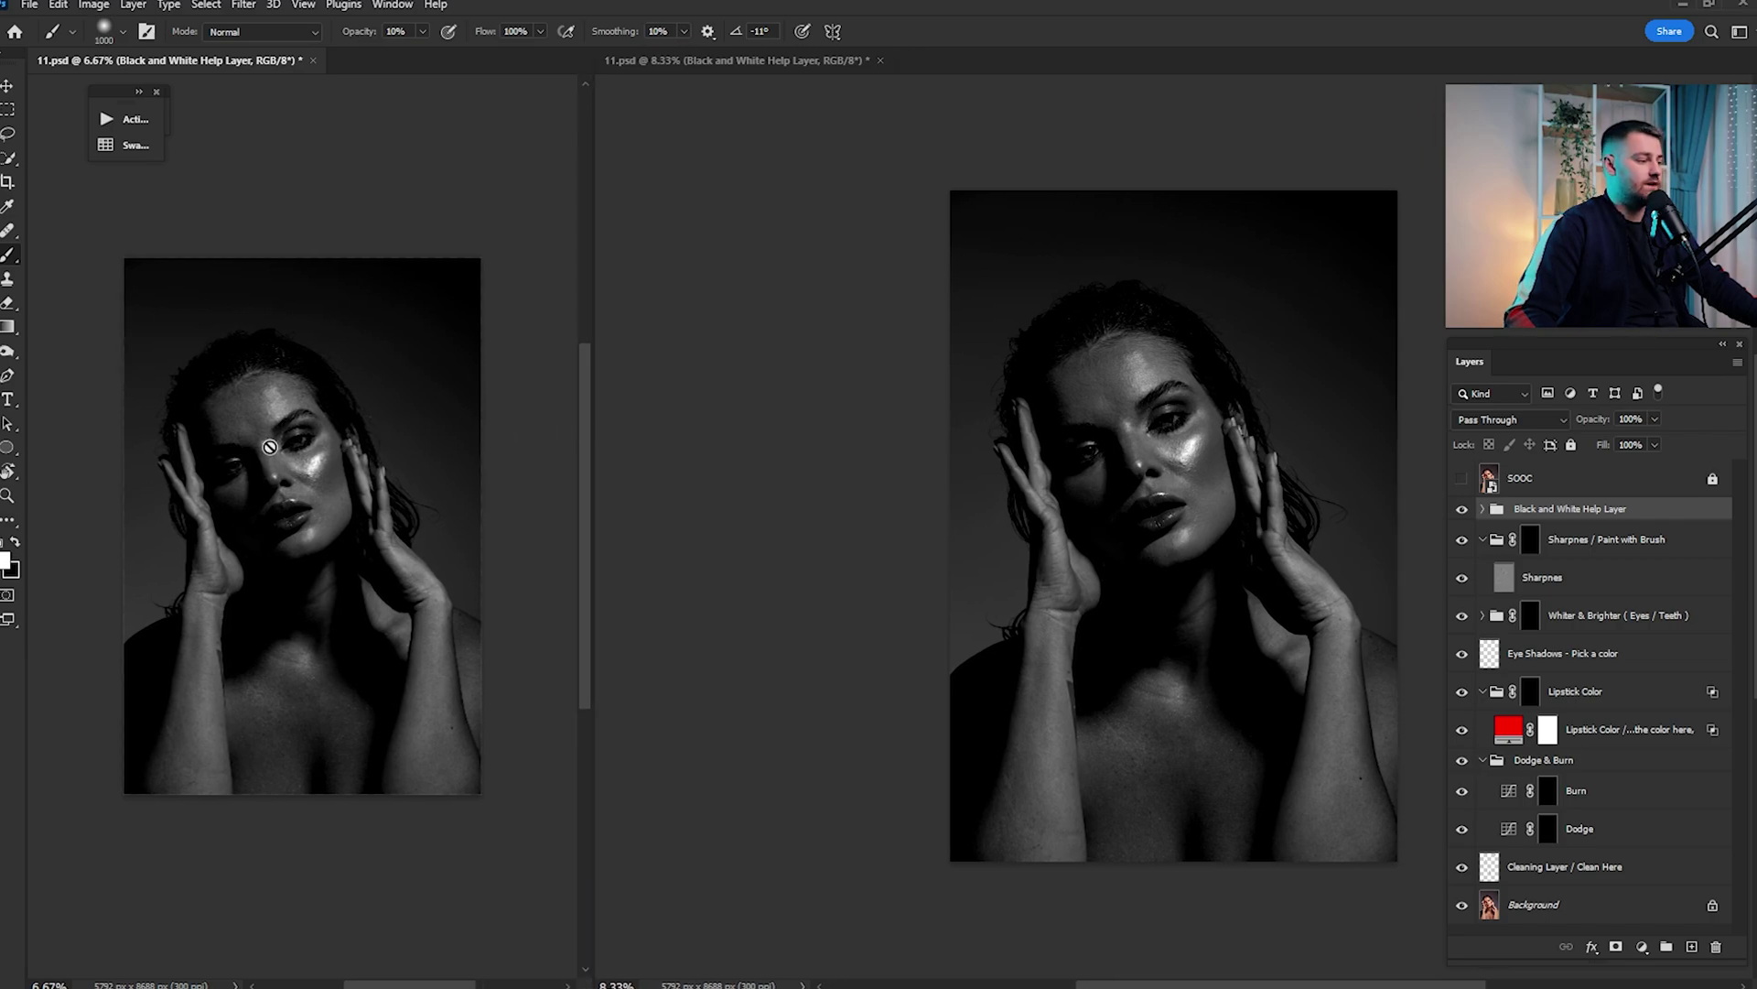
left_click_drag(270, 447, 333, 429)
left_click_drag(334, 428, 399, 440)
key("ctrl+0")
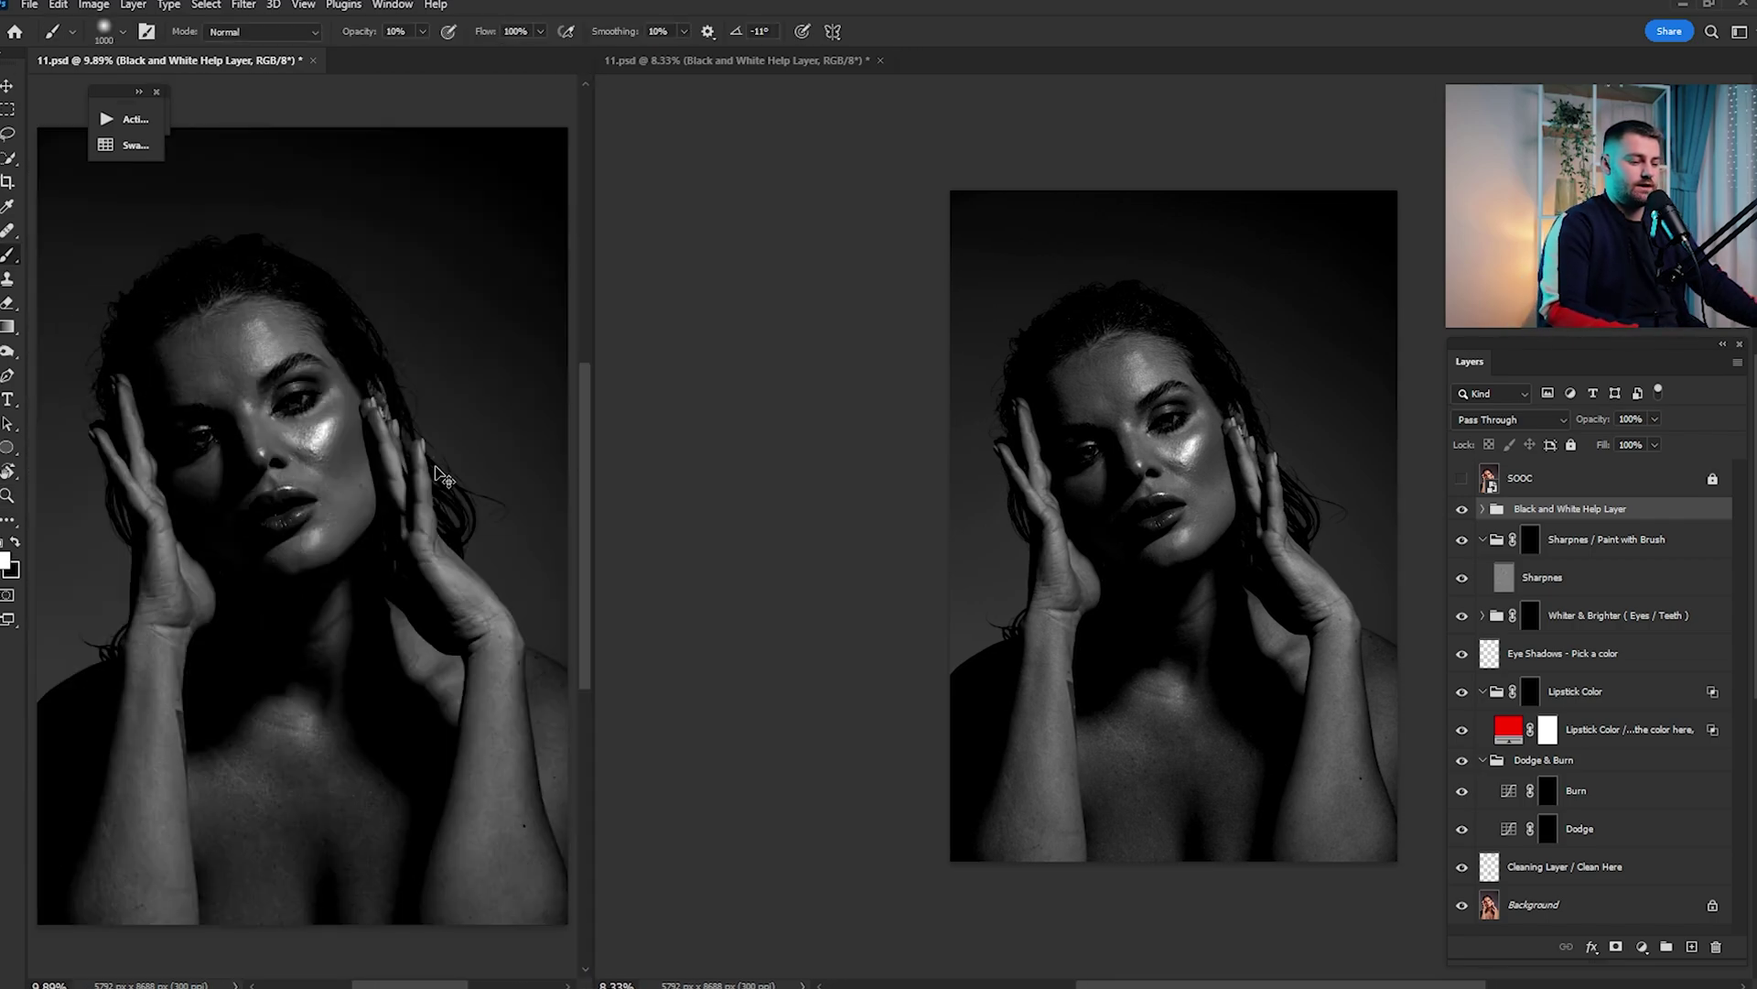
scroll(348, 357, "down", 2)
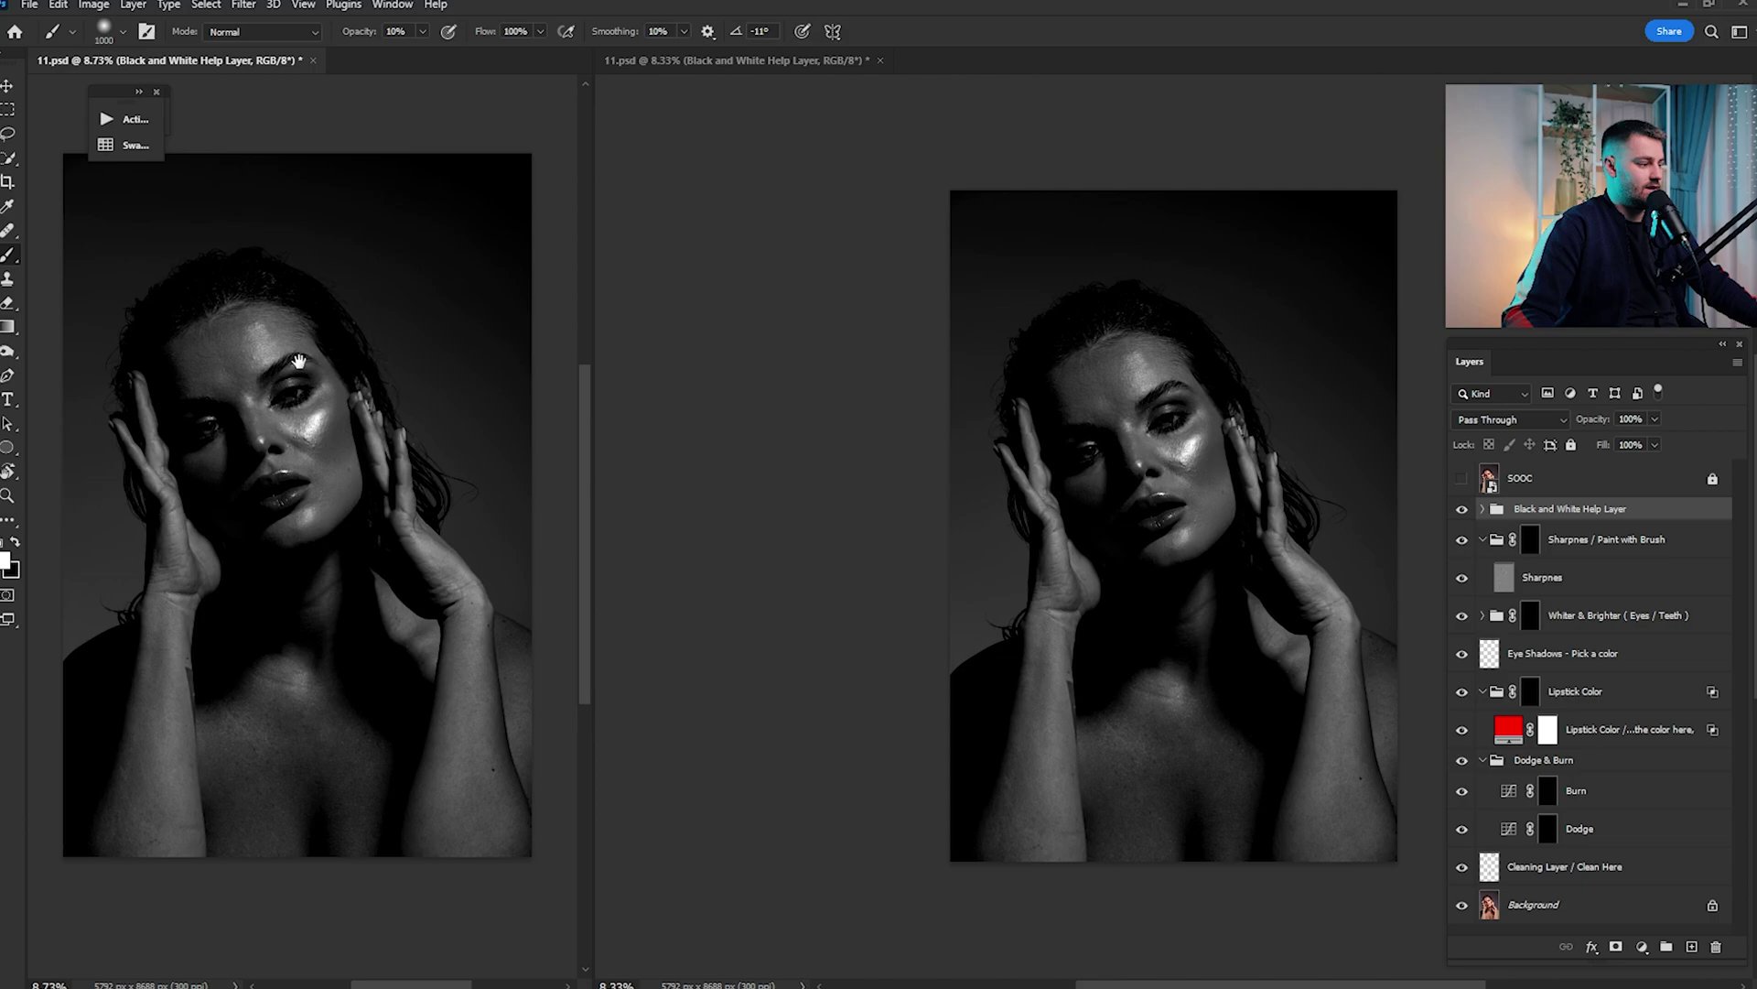
Frame the forehead up close in the wider window and select the Burn mask with a 200 px brush
left_click(894, 474)
left_click_drag(1172, 471, 1048, 466)
left_click_drag(1048, 466, 1082, 480)
scroll(1081, 478, "up", 6)
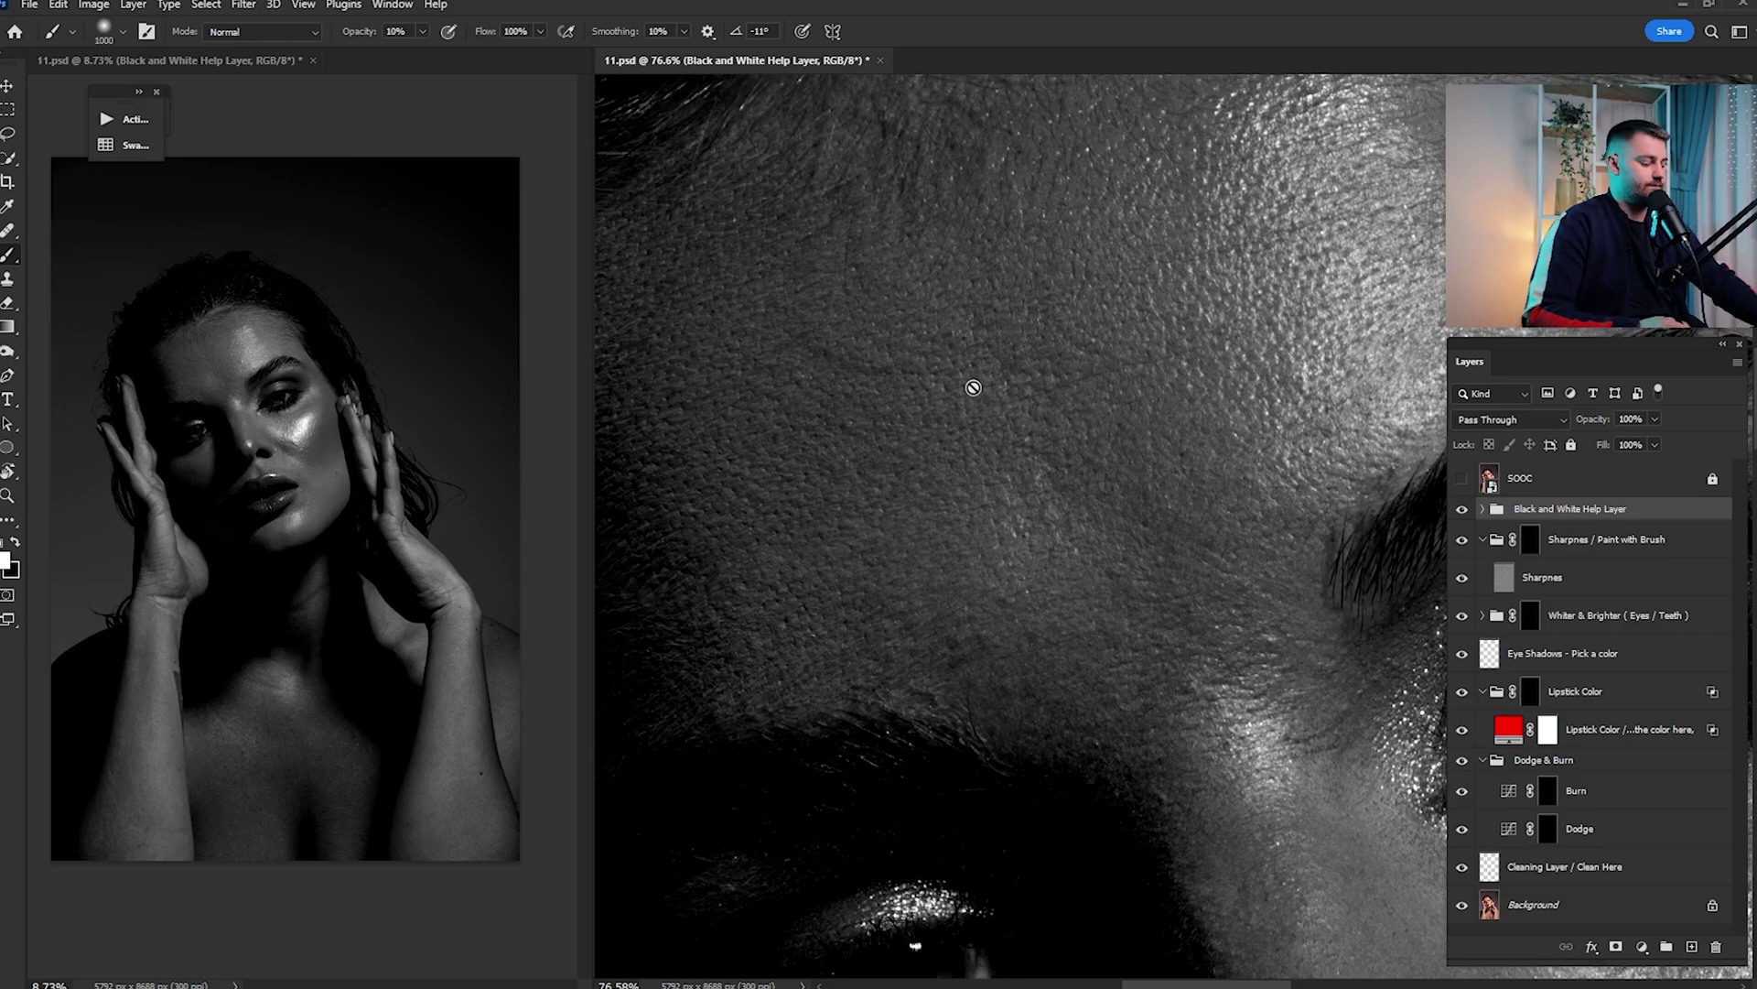
left_click(1547, 792)
key("bracketleft")
key("bracketleft")
key("bracketleft")
key("bracketleft")
key("bracketleft")
key("bracketleft")
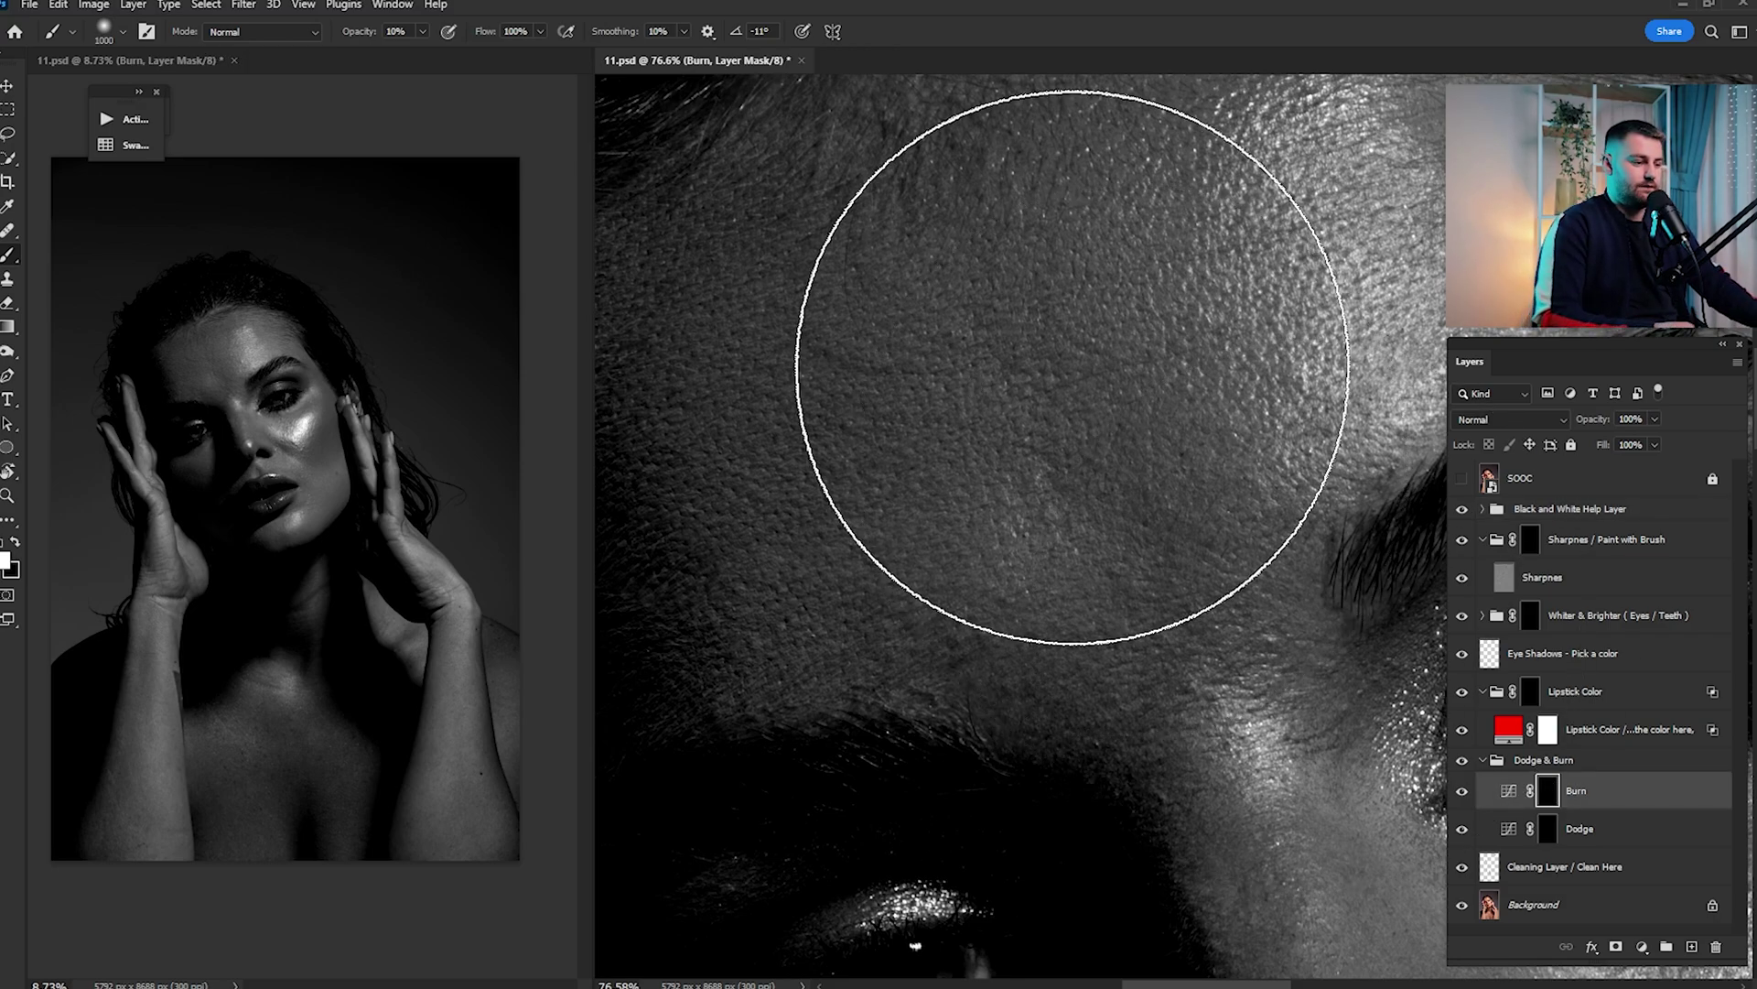
key("bracketleft")
key("bracketleft")
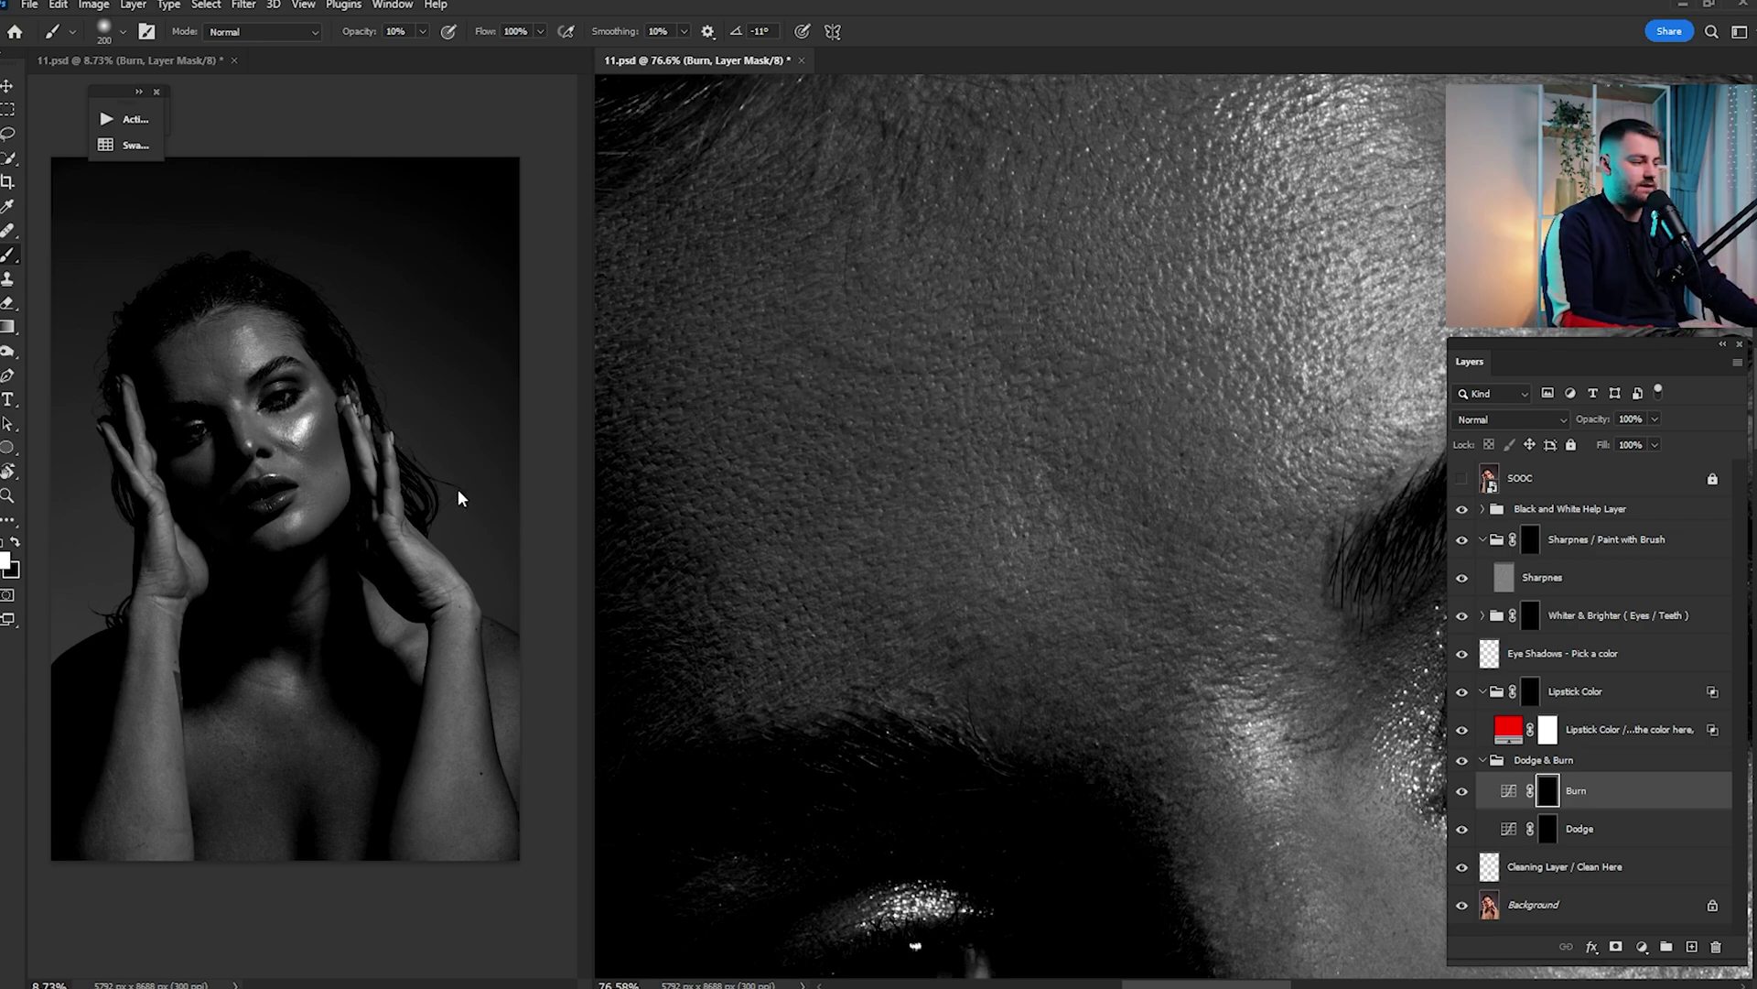
Reduce the brush to 40 px to match the small forehead patches
scroll(900, 409, "up", 2)
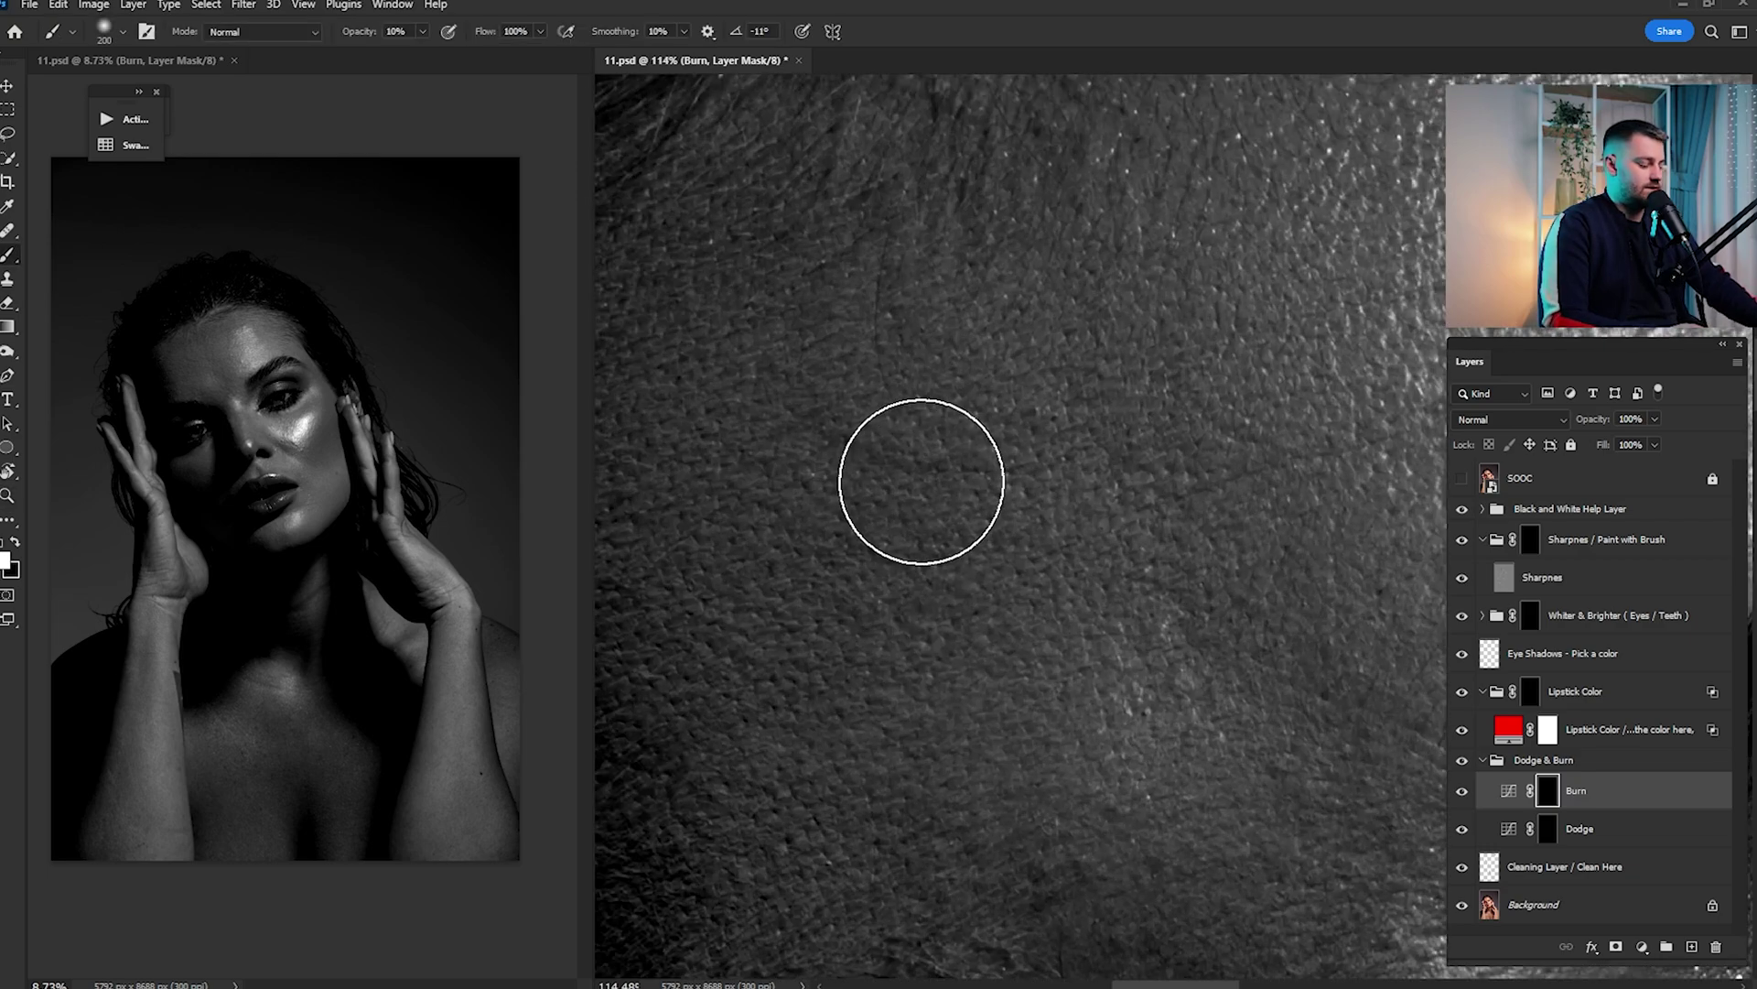
key("bracketleft")
key("bracketleft")
key("bracketleft")
key("bracketleft")
key("bracketleft")
key("bracketleft")
key("bracketleft")
key("bracketleft")
key("bracketleft")
key("bracketleft")
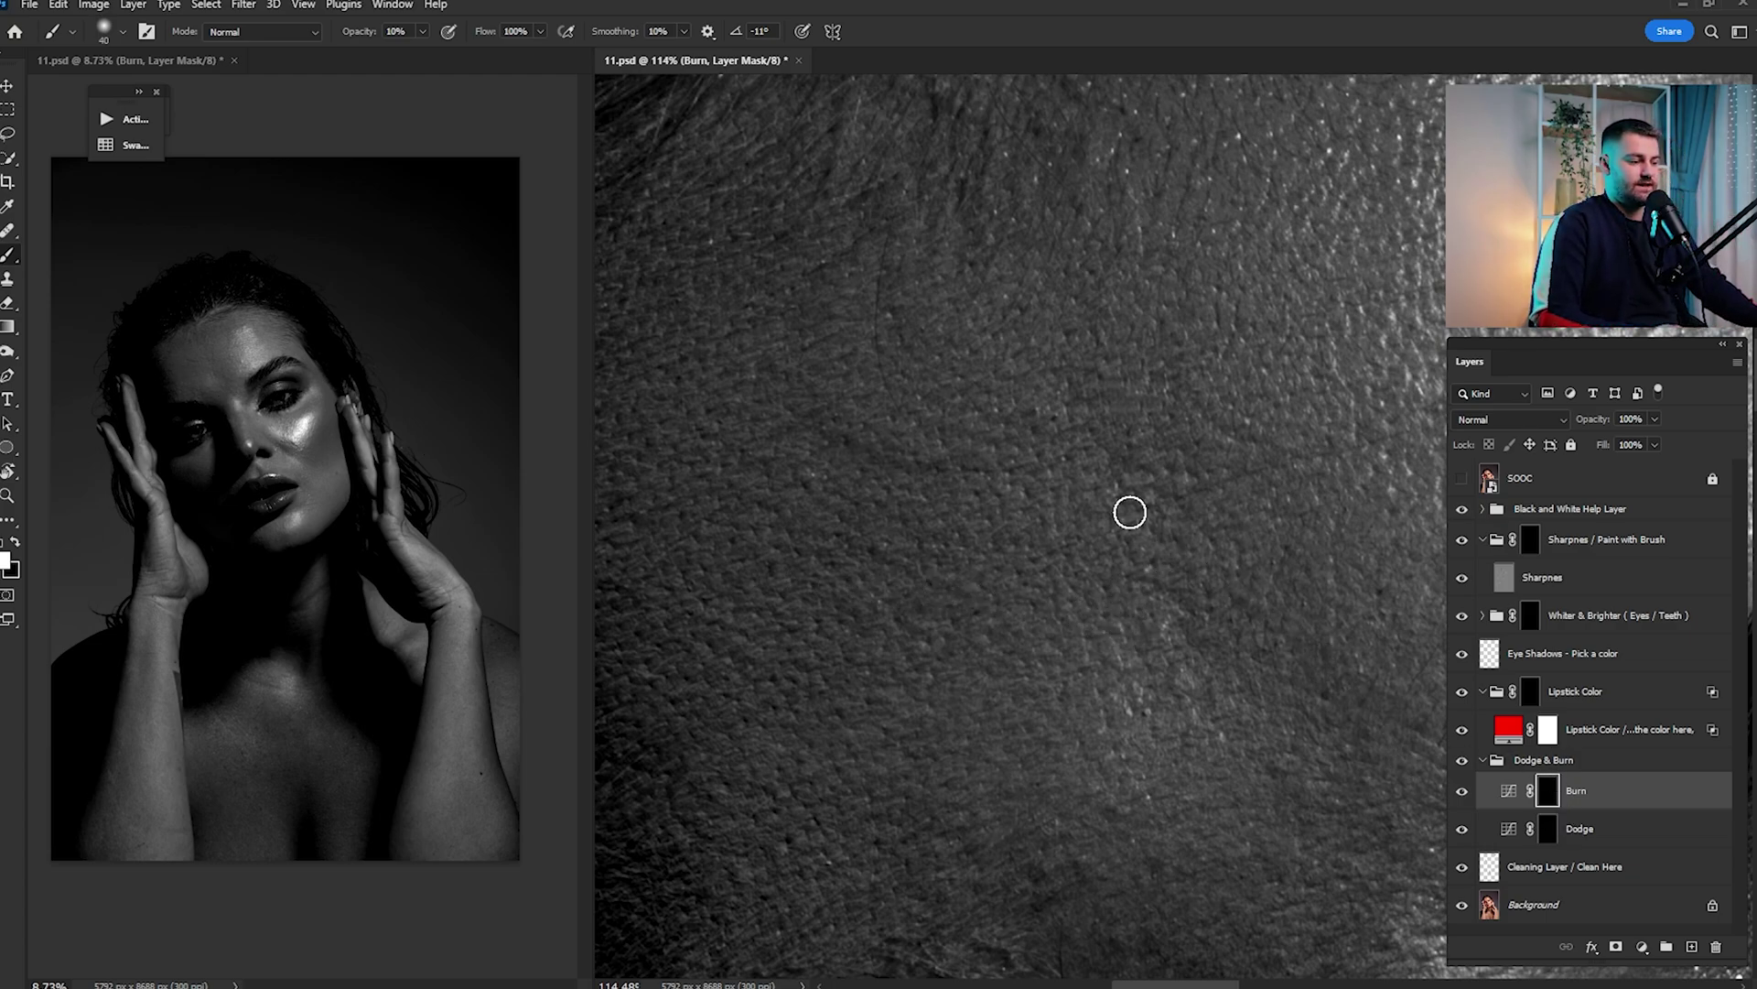
Select the Dodge mask and set the brush size to 100 px for the forehead's dark patches
left_click(1567, 829)
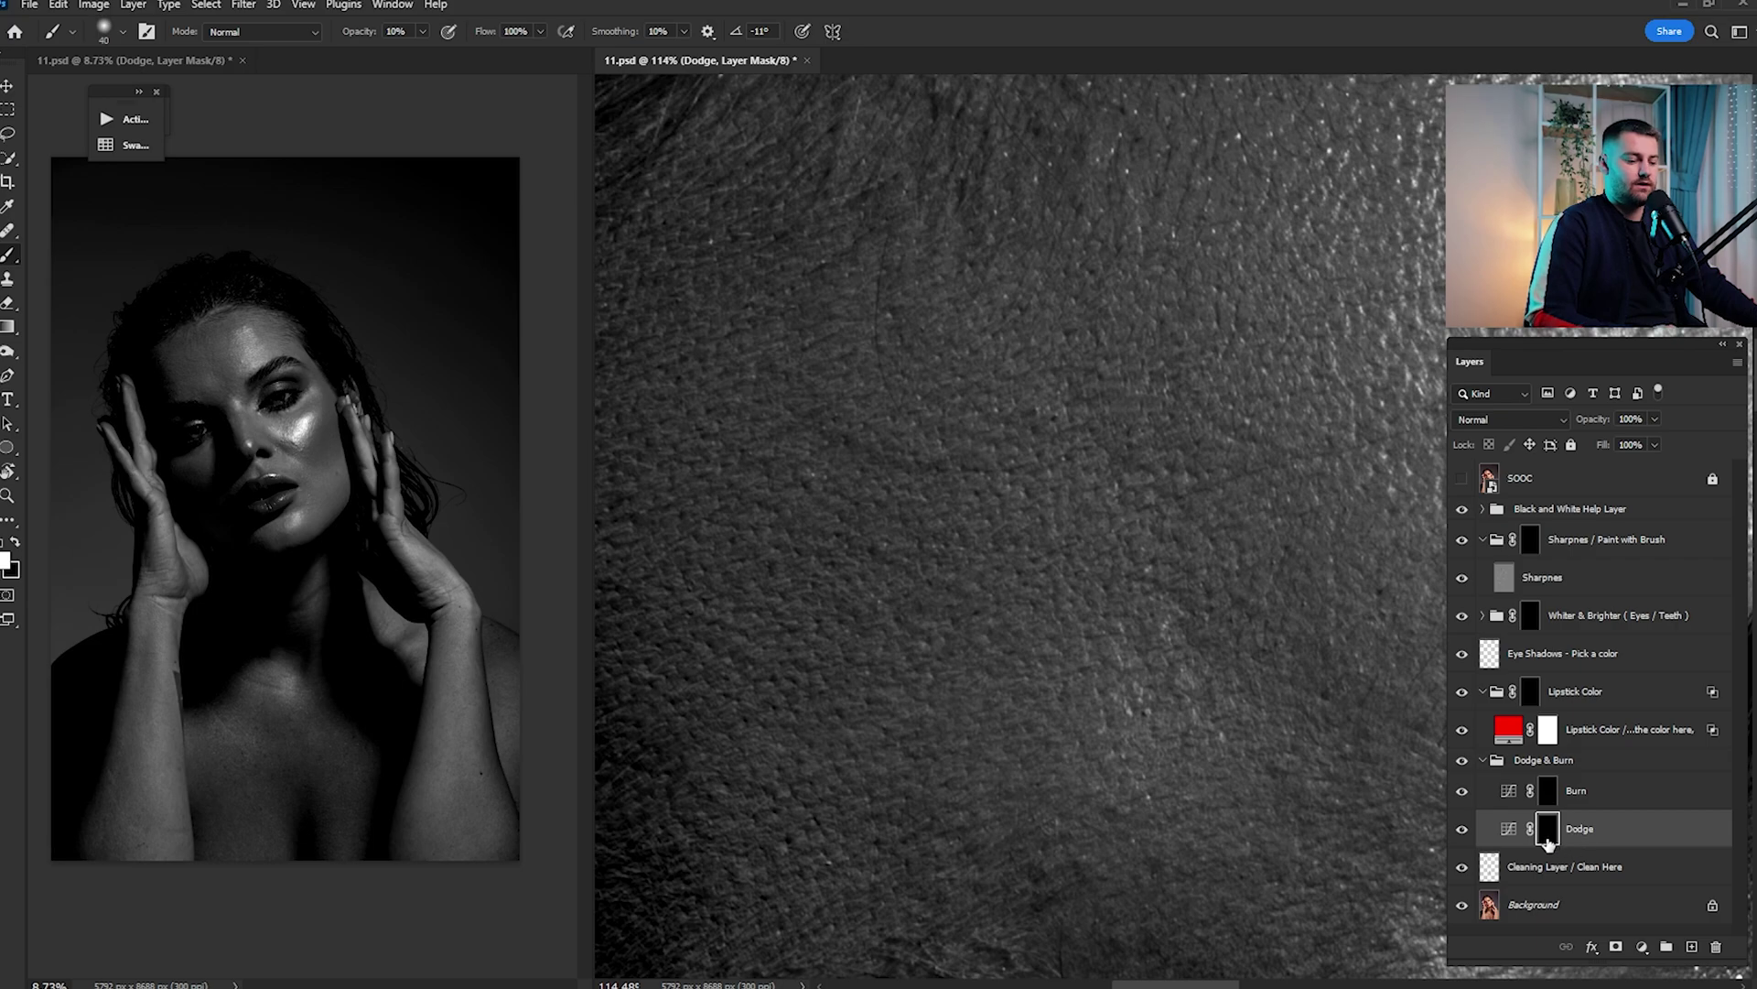
scroll(888, 468, "up", 2)
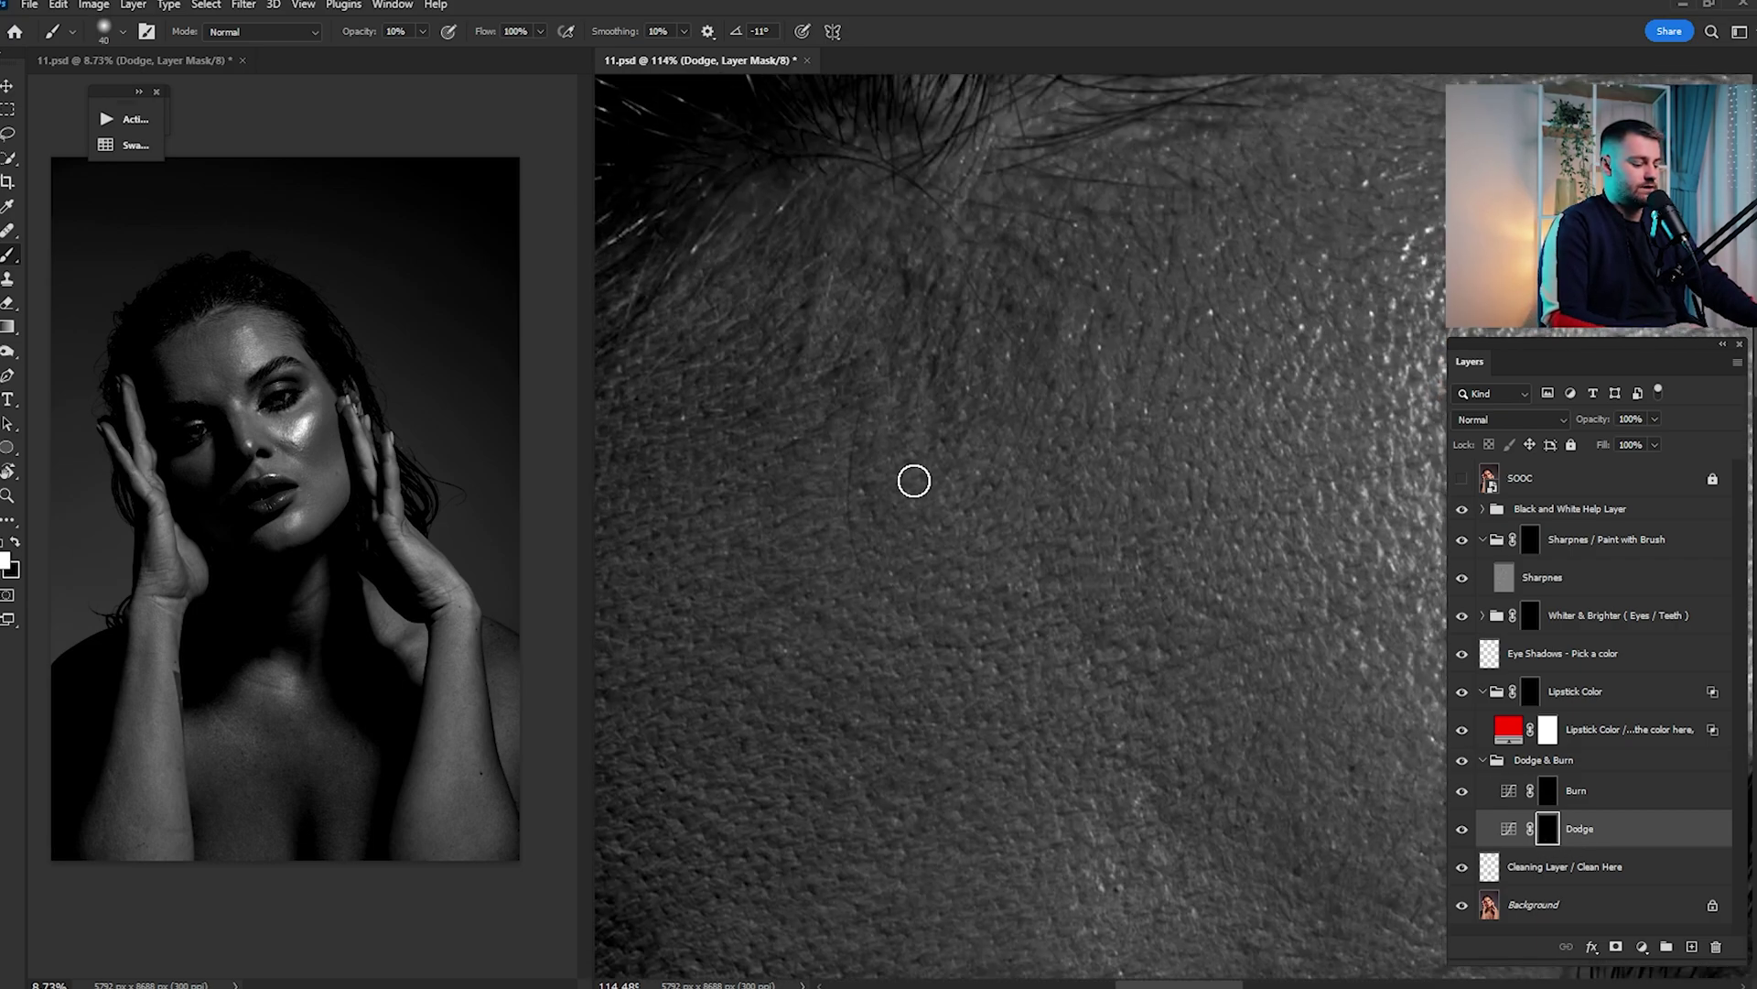
key("bracketright")
key("bracketright")
key("bracketright")
key("bracketright")
key("bracketright")
key("bracketright")
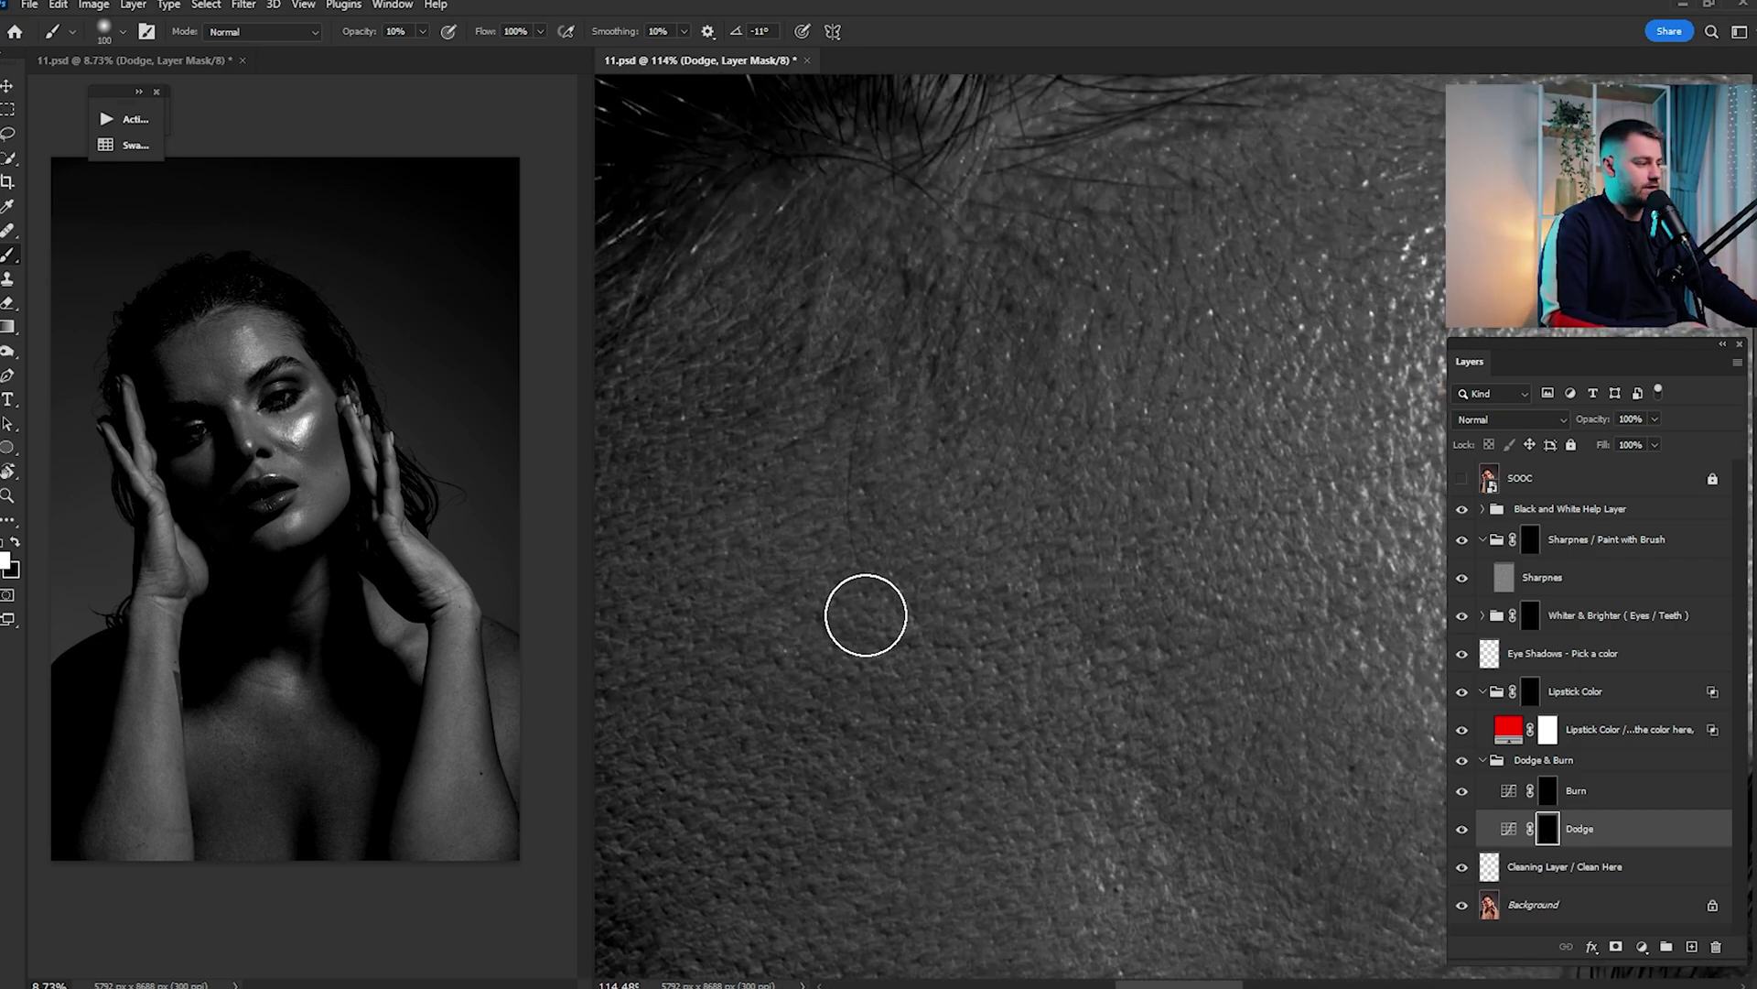
mouse_move(873, 411)
left_mouse_down()
mouse_move(892, 362)
mouse_move(924, 380)
left_mouse_up()
mouse_move(1176, 425)
left_mouse_down()
mouse_move(1078, 353)
mouse_move(1094, 391)
left_mouse_up()
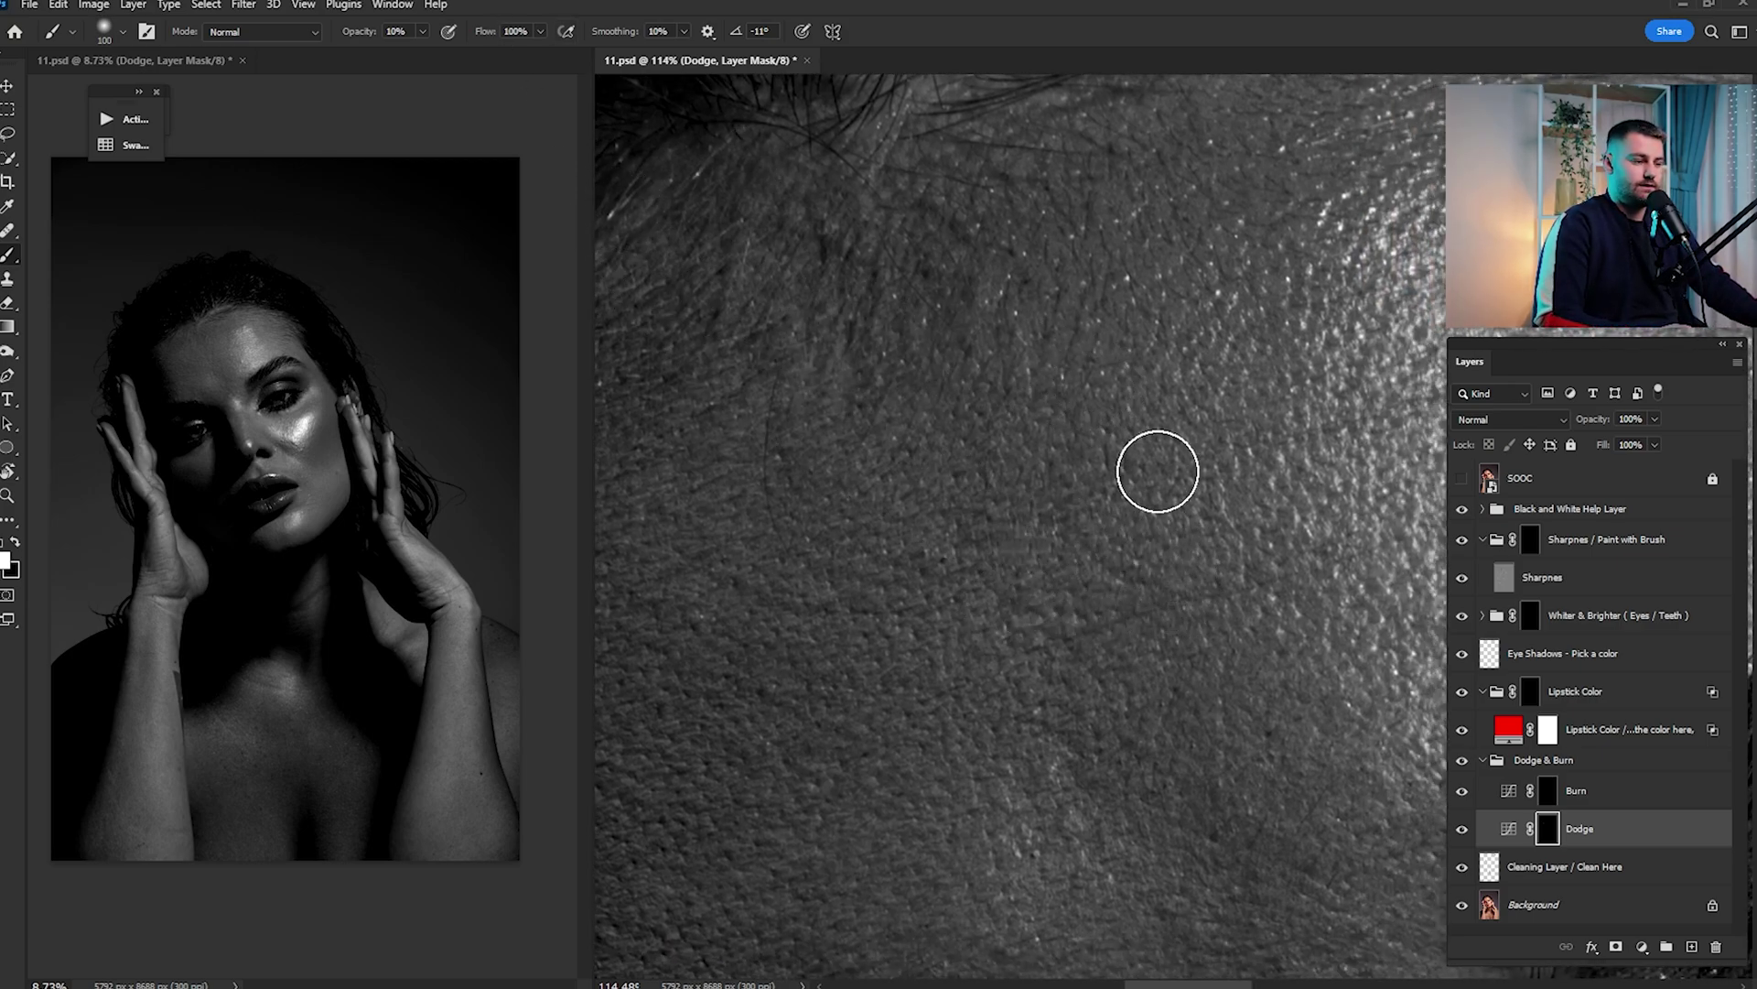
Check the Soft Round brush's hardness setting and set the brush flow to 45%
right_click(1132, 441)
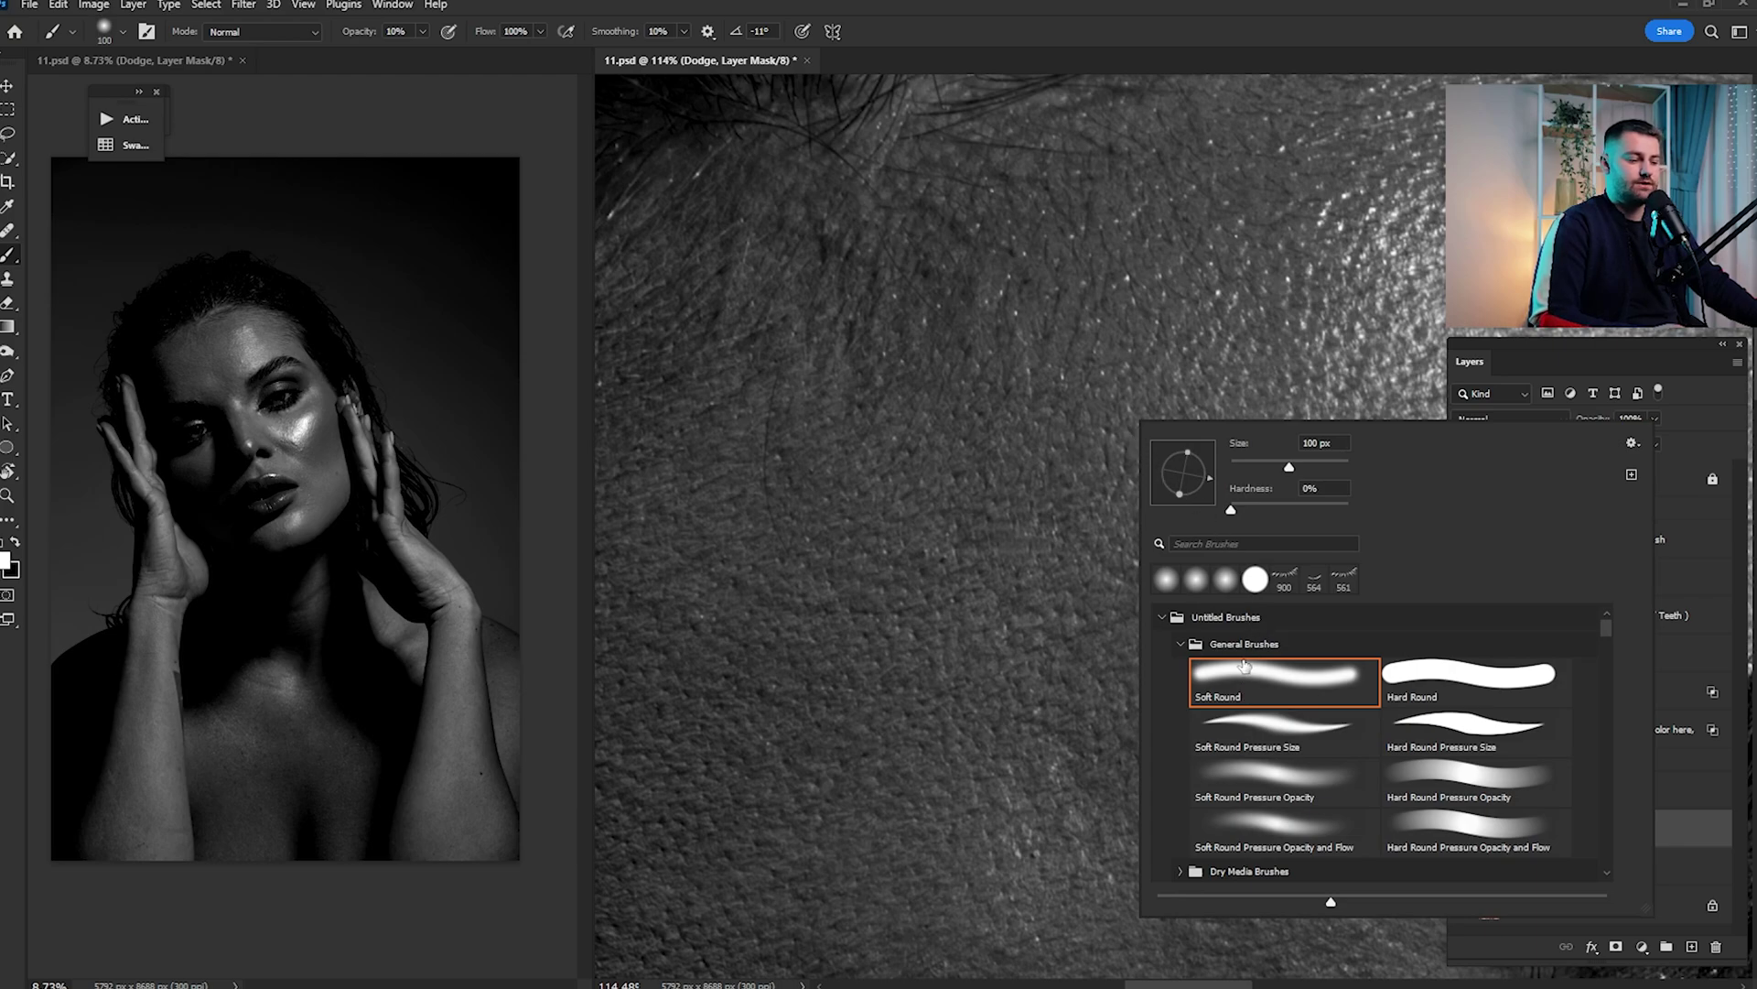
left_click(938, 331)
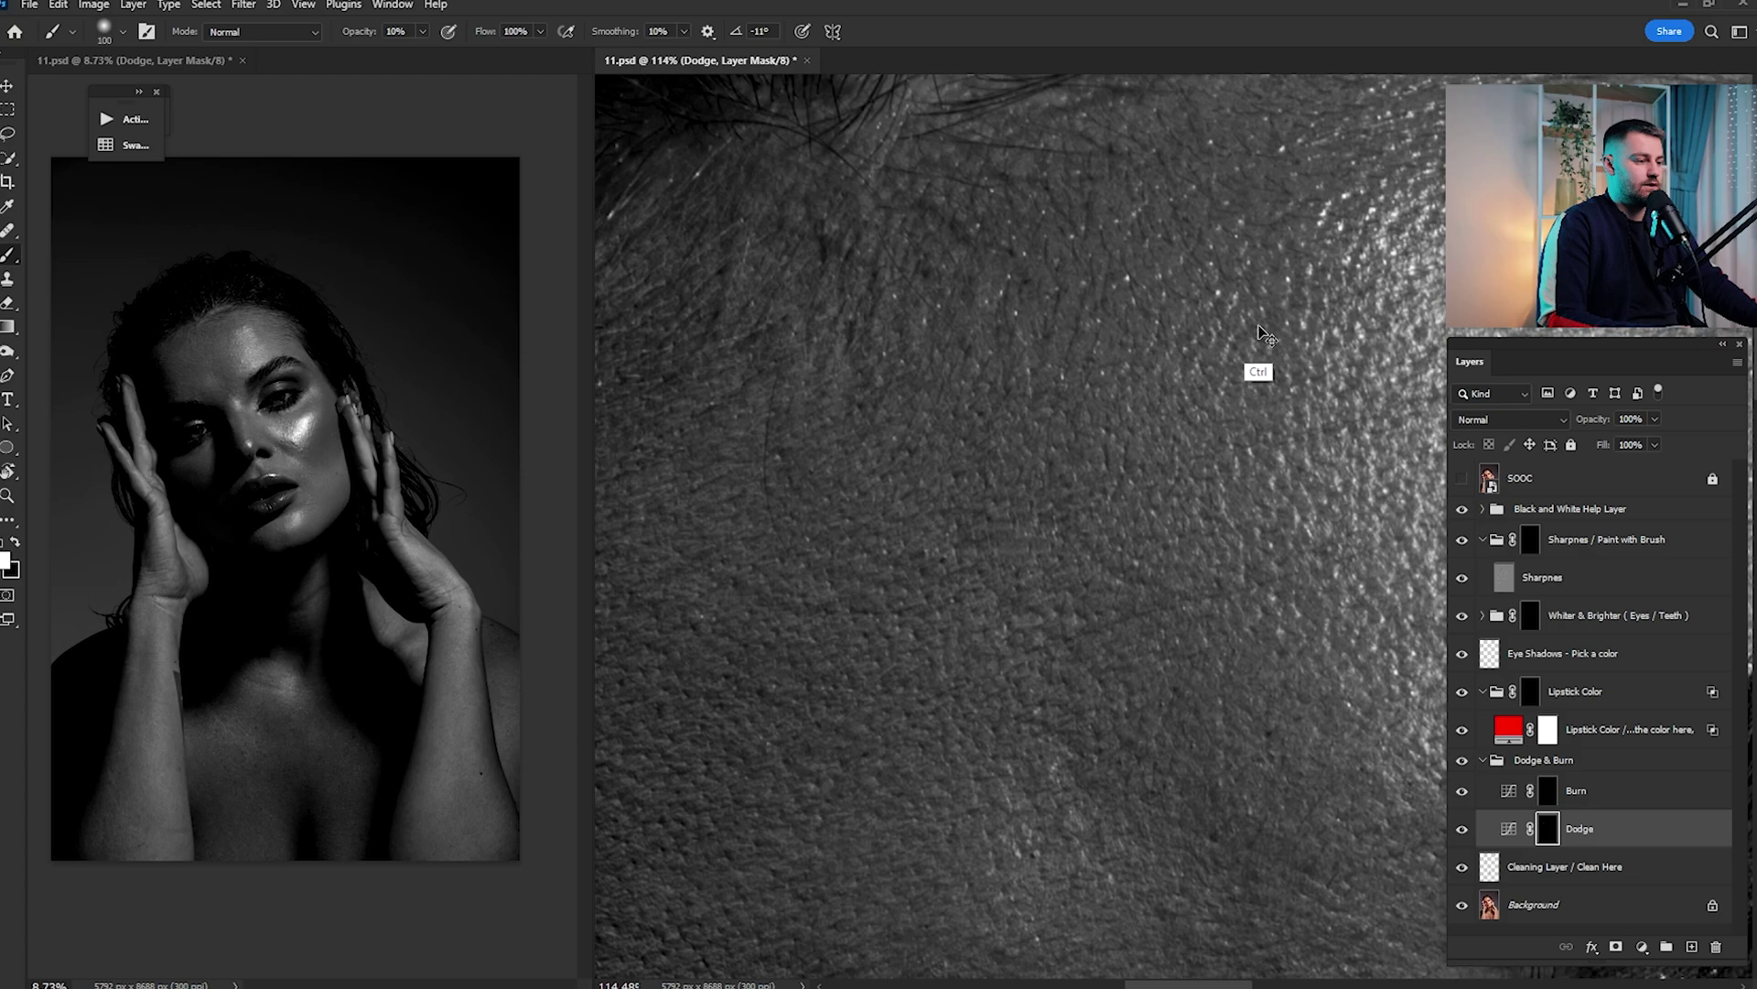
left_click(524, 37)
type("41")
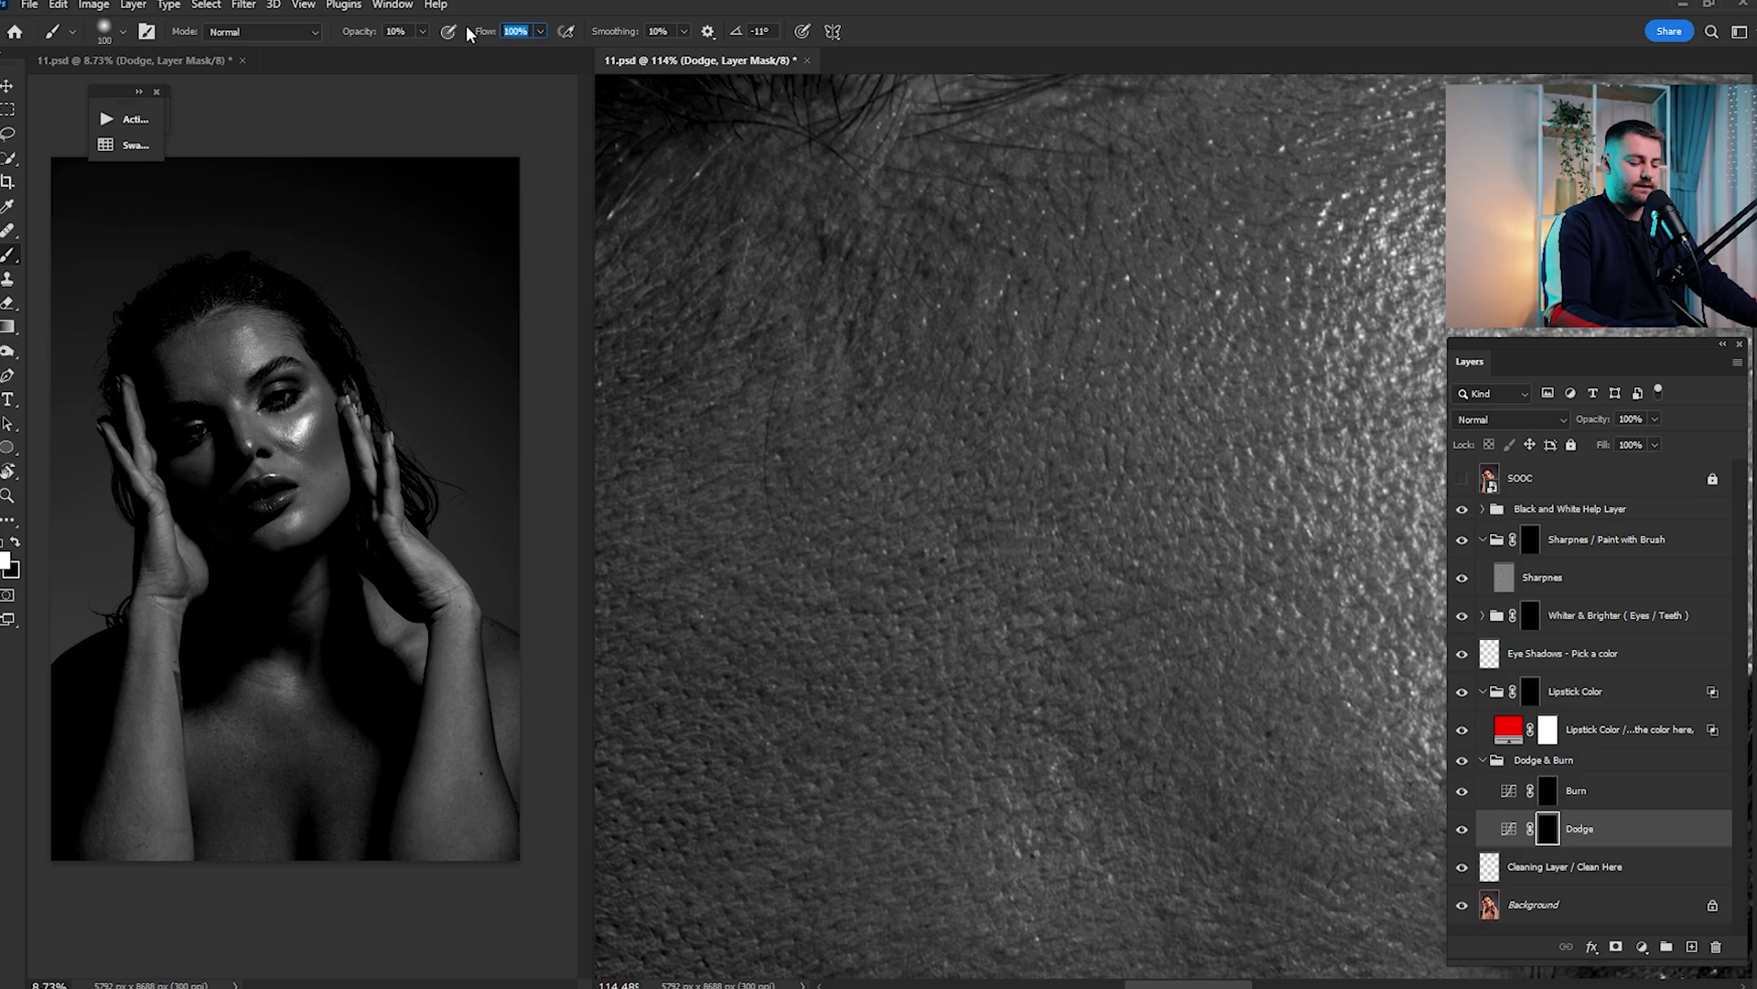
type("5")
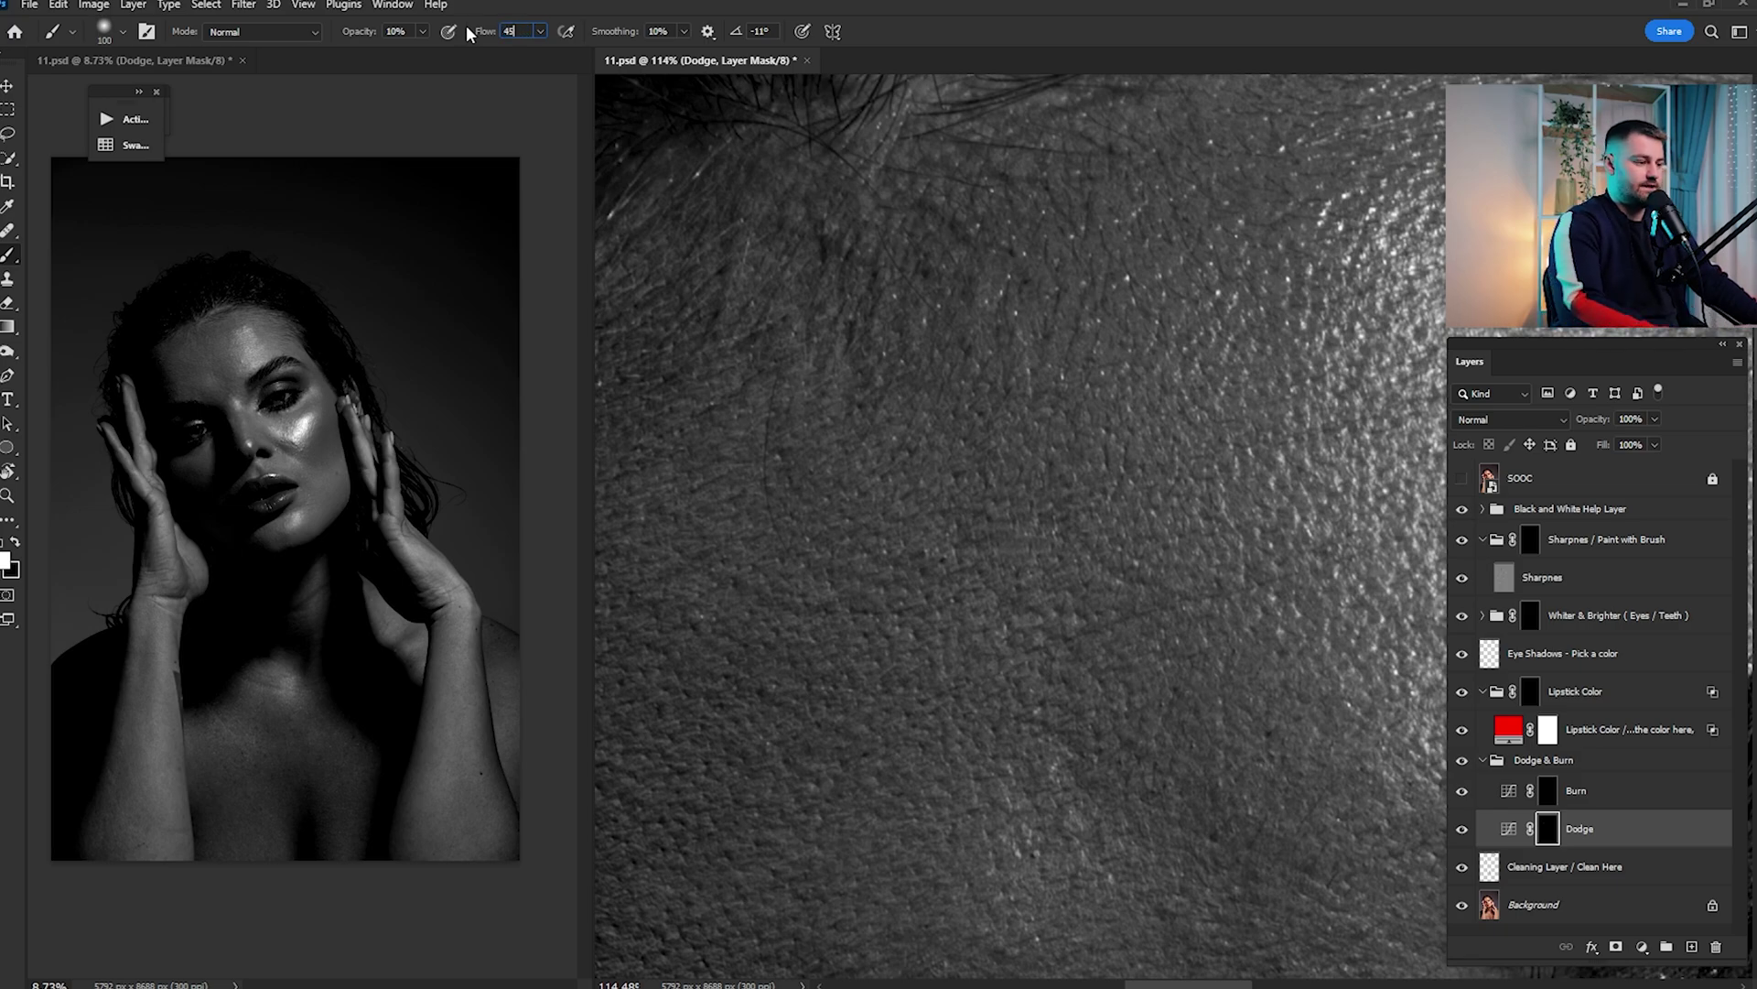
key("Return")
key("backslash")
key("backslash")
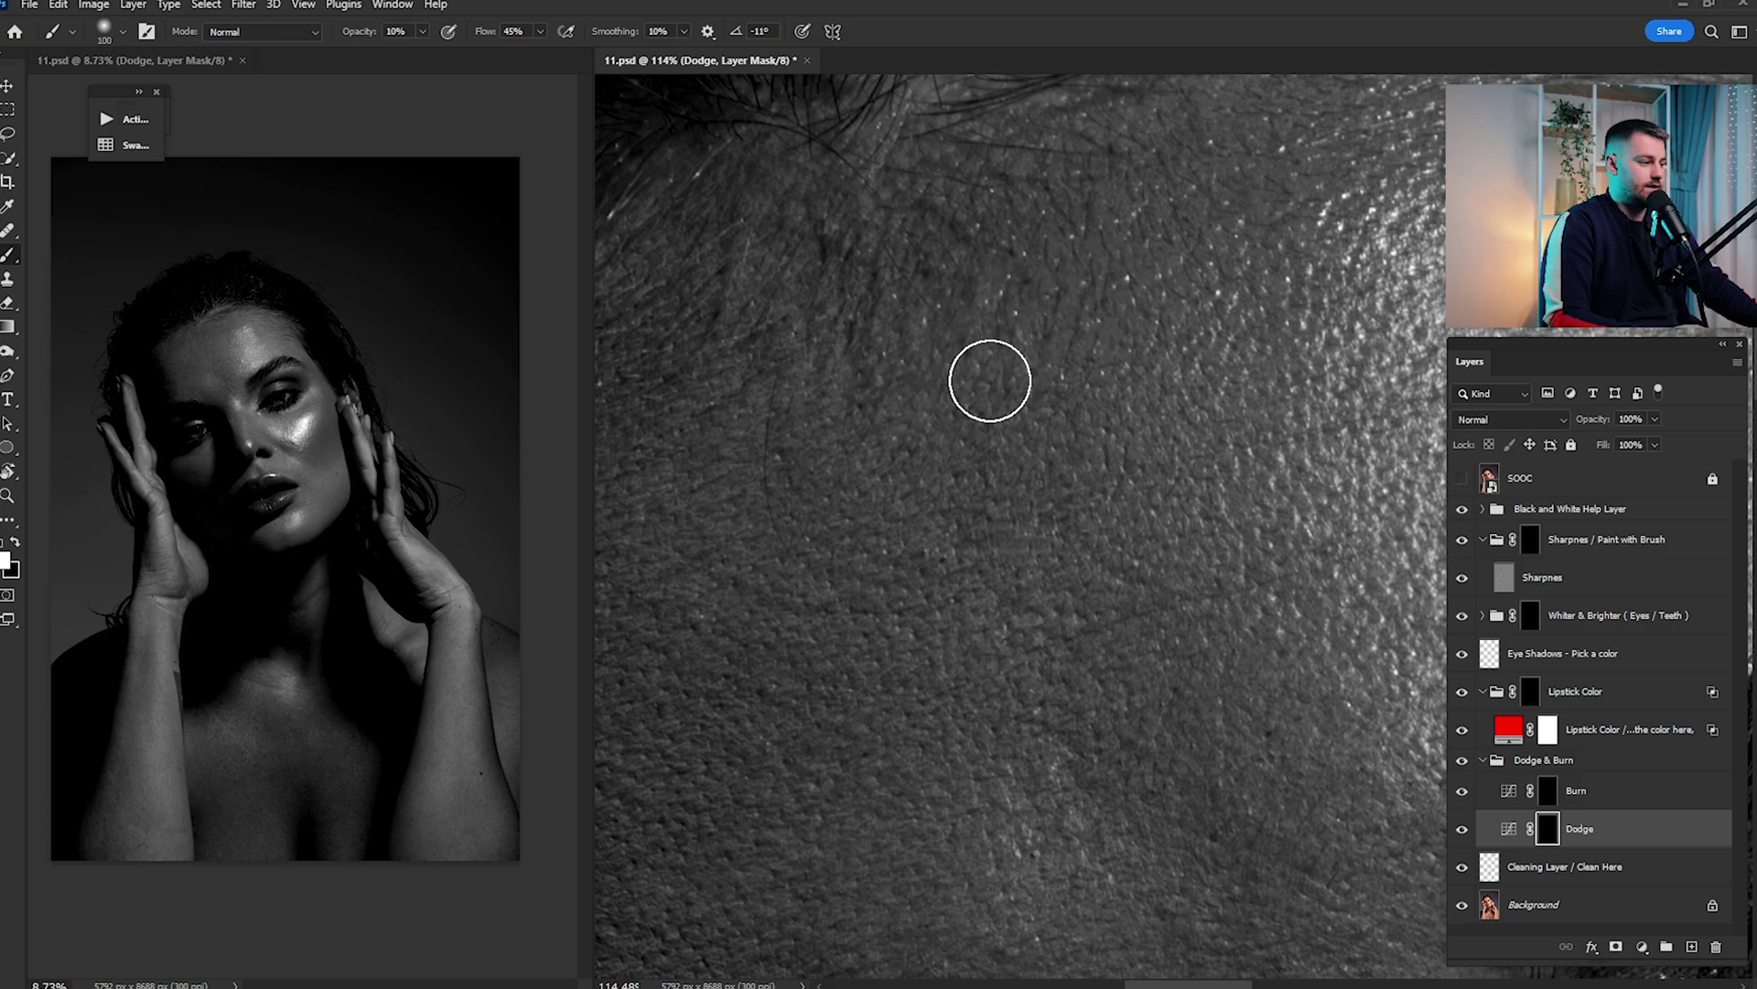
Dodge the dark patches across the forehead on the Dodge mask
mouse_move(1176, 268)
left_mouse_down()
mouse_move(1139, 444)
mouse_move(992, 369)
mouse_move(896, 451)
left_mouse_up()
mouse_move(1055, 325)
left_mouse_down()
mouse_move(1126, 338)
mouse_move(1043, 448)
left_mouse_up()
left_click_drag(916, 577, 958, 288)
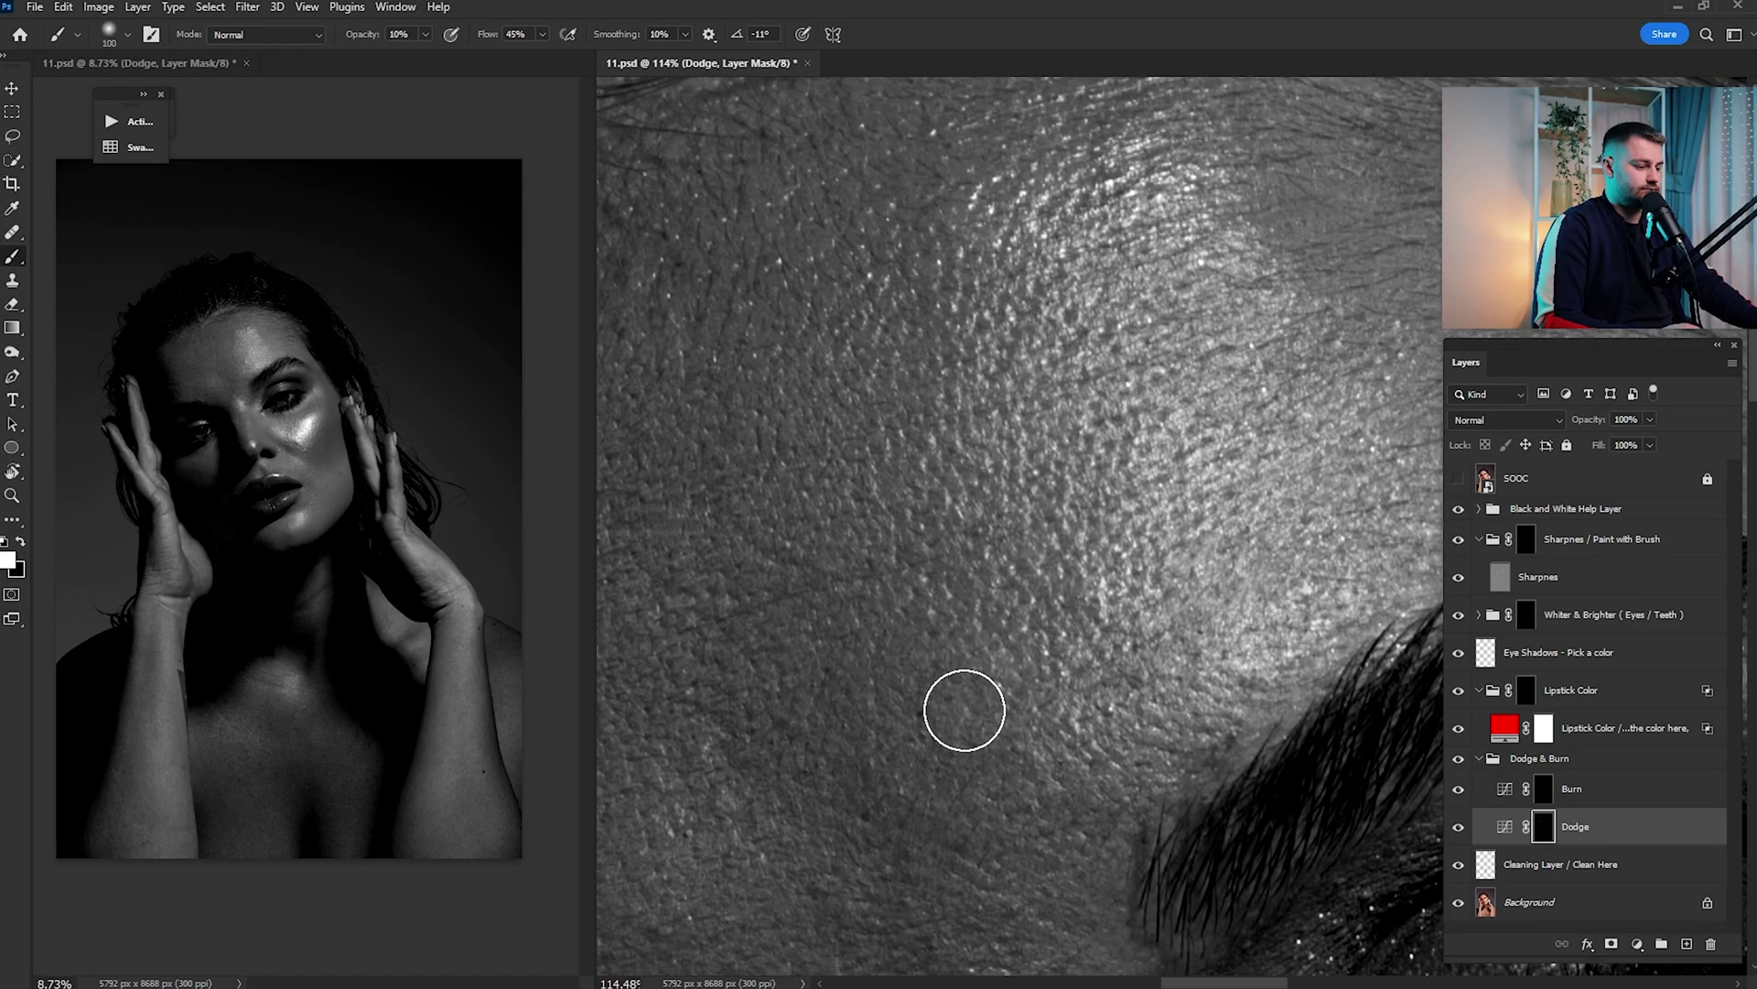
left_click_drag(965, 711, 1161, 407)
Burn the bright patches above the eyebrow and dodge the dark ones around its inner end, switching between the two masks
key("alt+bracketright")
left_click_drag(1281, 311, 857, 609)
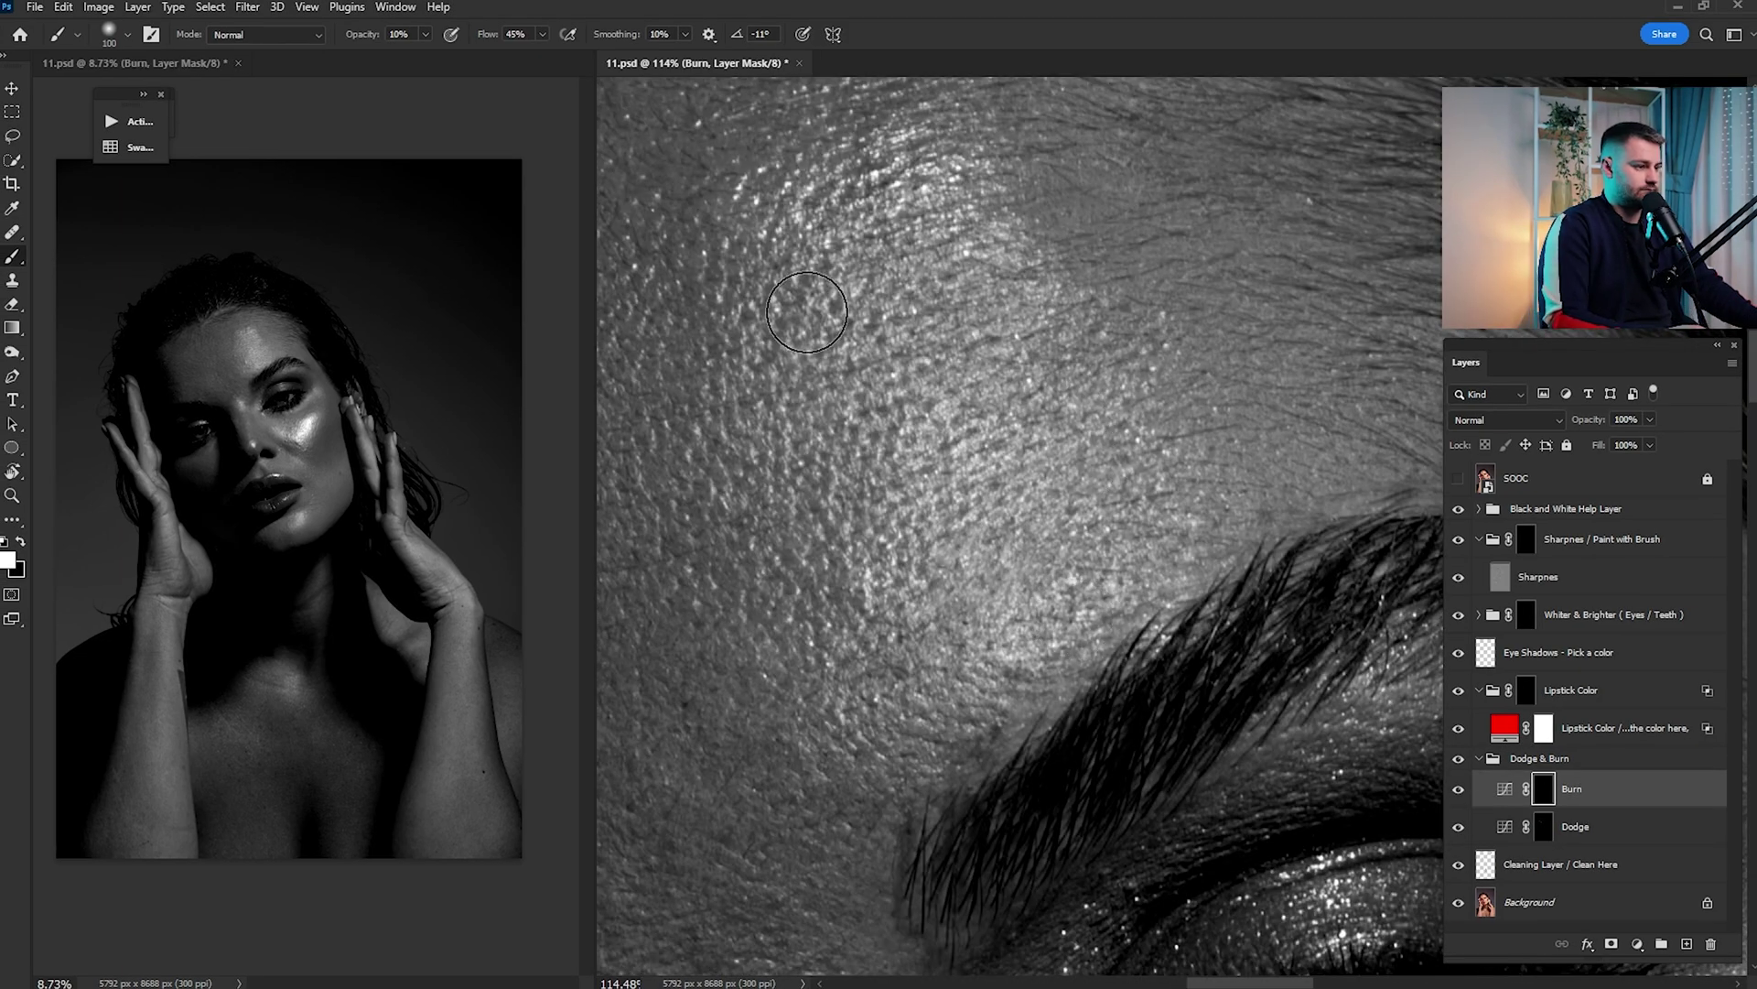
key("alt+[")
left_click_drag(1017, 664, 1169, 408)
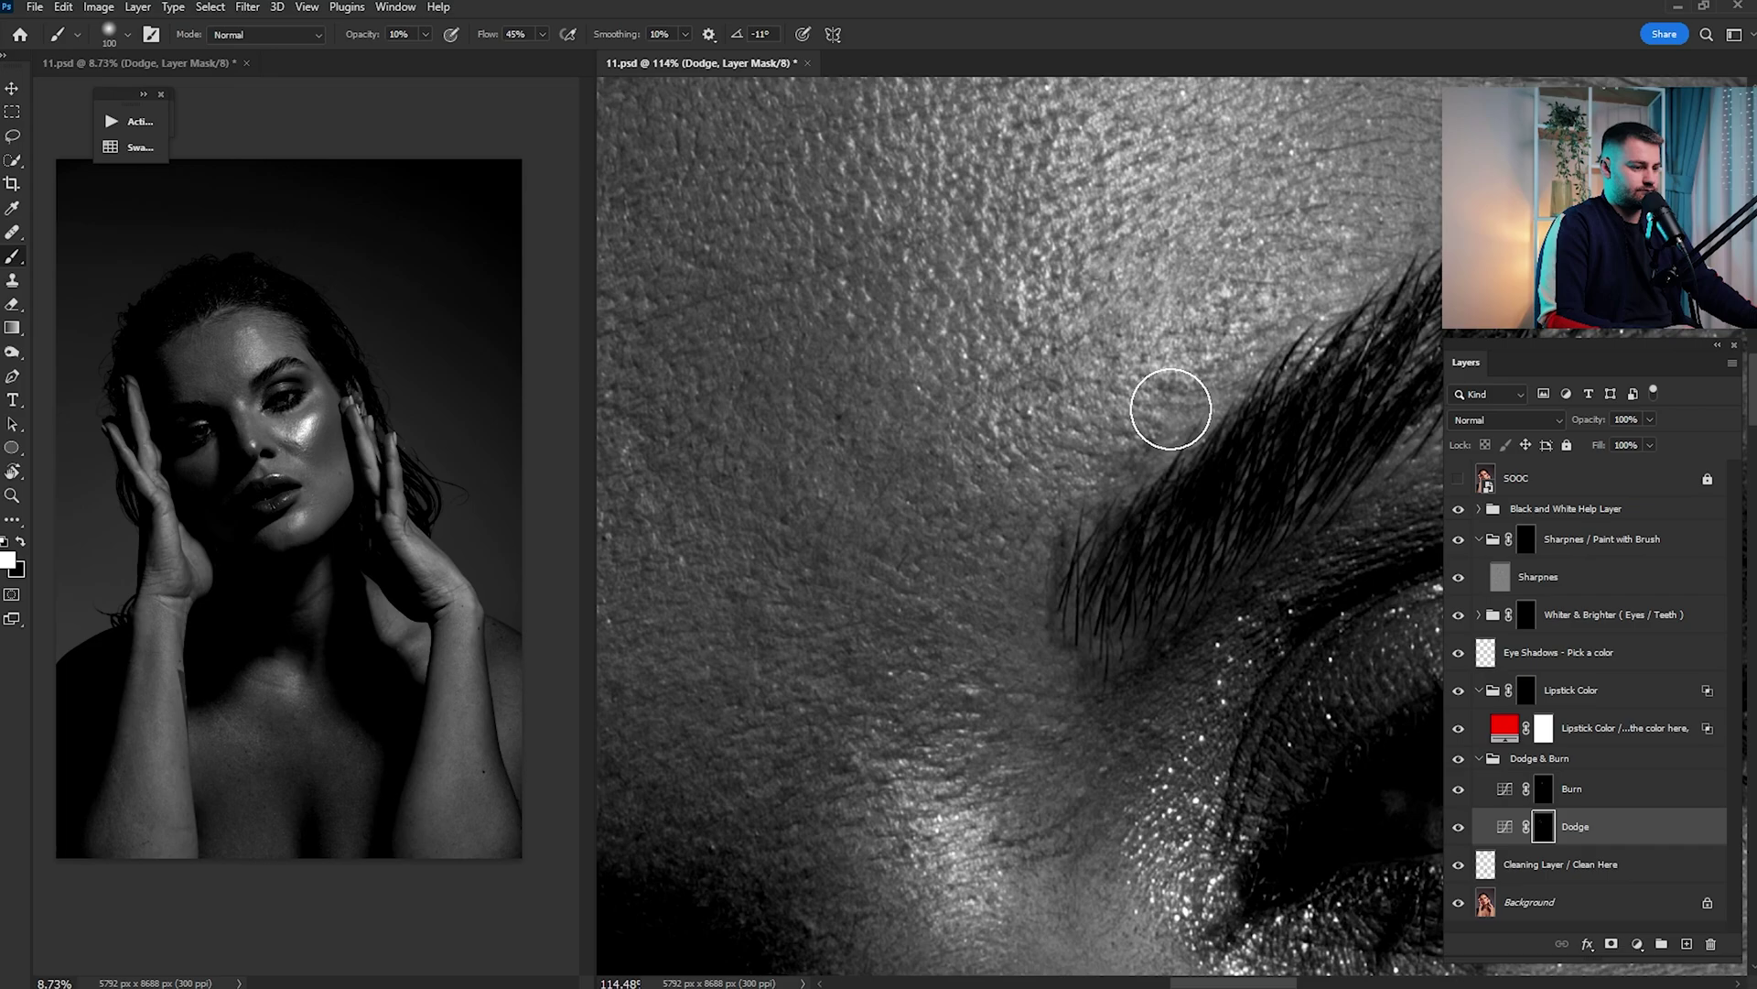
left_click_drag(1337, 229, 1035, 577)
left_click_drag(989, 861, 1135, 119)
Reduce the brush to 10 px for fine dodging of the skin near the inner eye
scroll(1048, 394, "up", 6)
key("[")
key("[")
key("[")
key("[")
key("[")
key("[")
key("[")
key("[")
key("[")
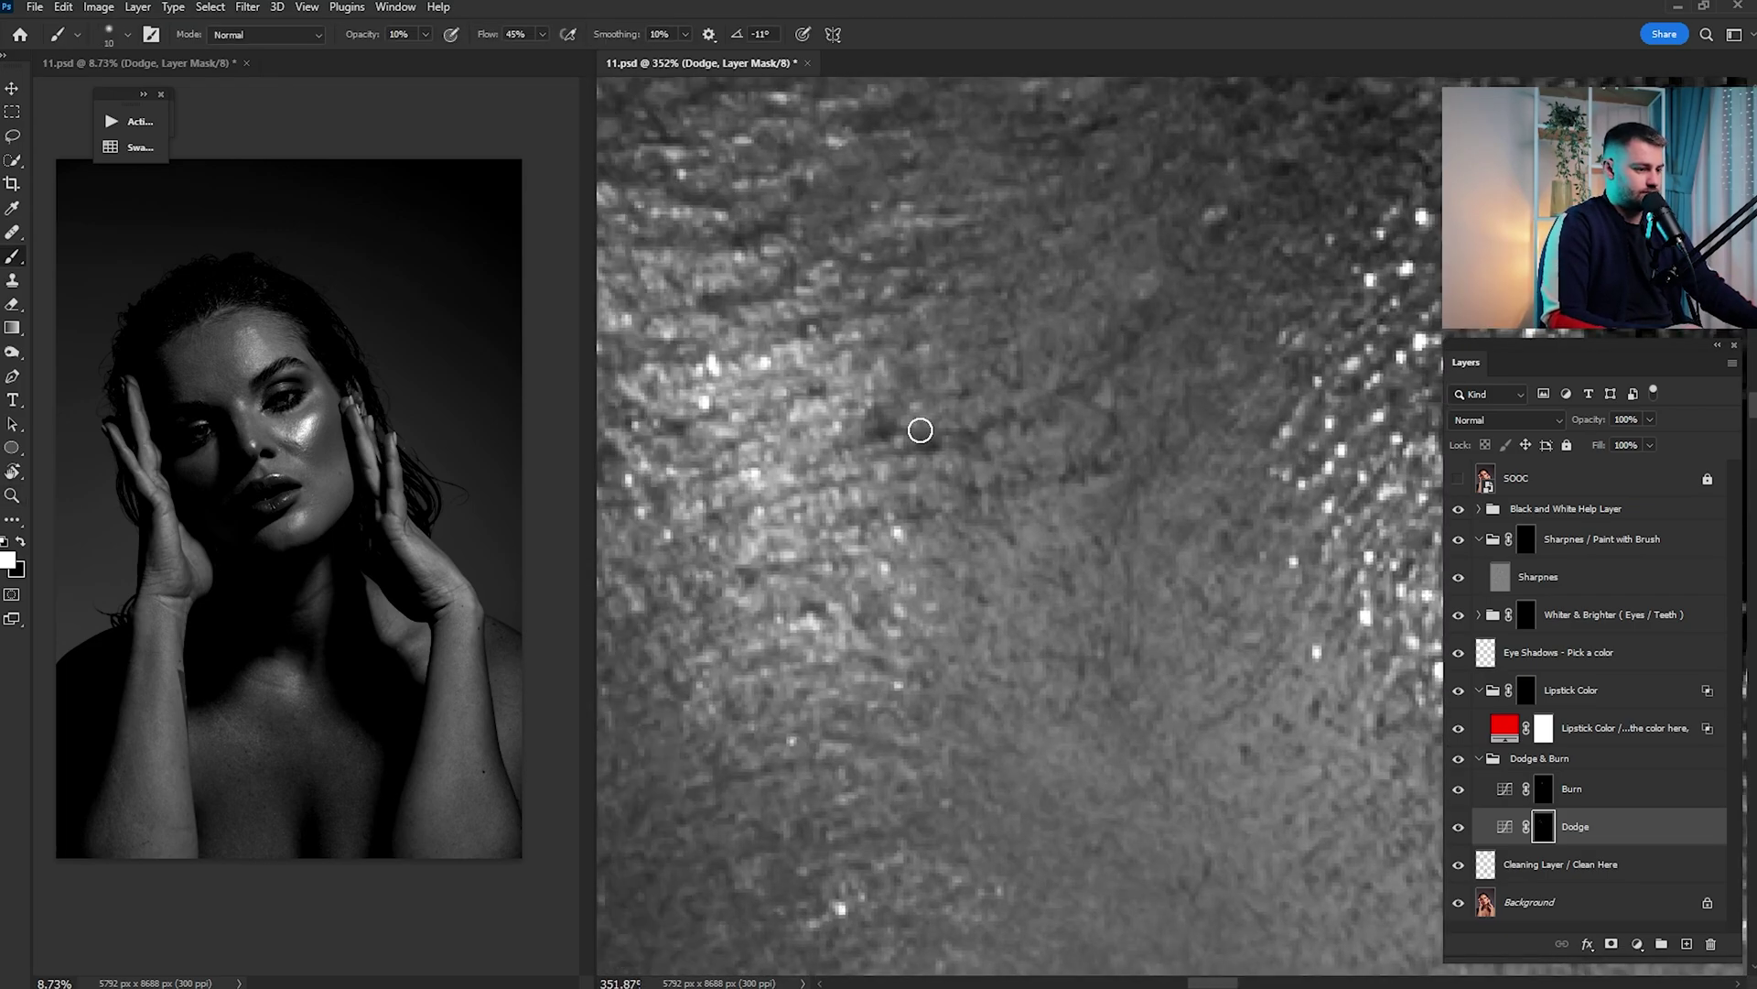
Enlarge the brush to 175 px, compare with the colour image, and dodge the cheek beside the nose
scroll(920, 430, "down", 7)
key("]")
key("]")
key("]")
key("]")
key("]")
key("]")
key("]")
key("]")
key("]")
key("]")
key("]")
key("]")
left_click(1458, 509)
left_click_drag(1080, 695, 1043, 461)
left_click(1458, 509)
left_click_drag(955, 623, 845, 641)
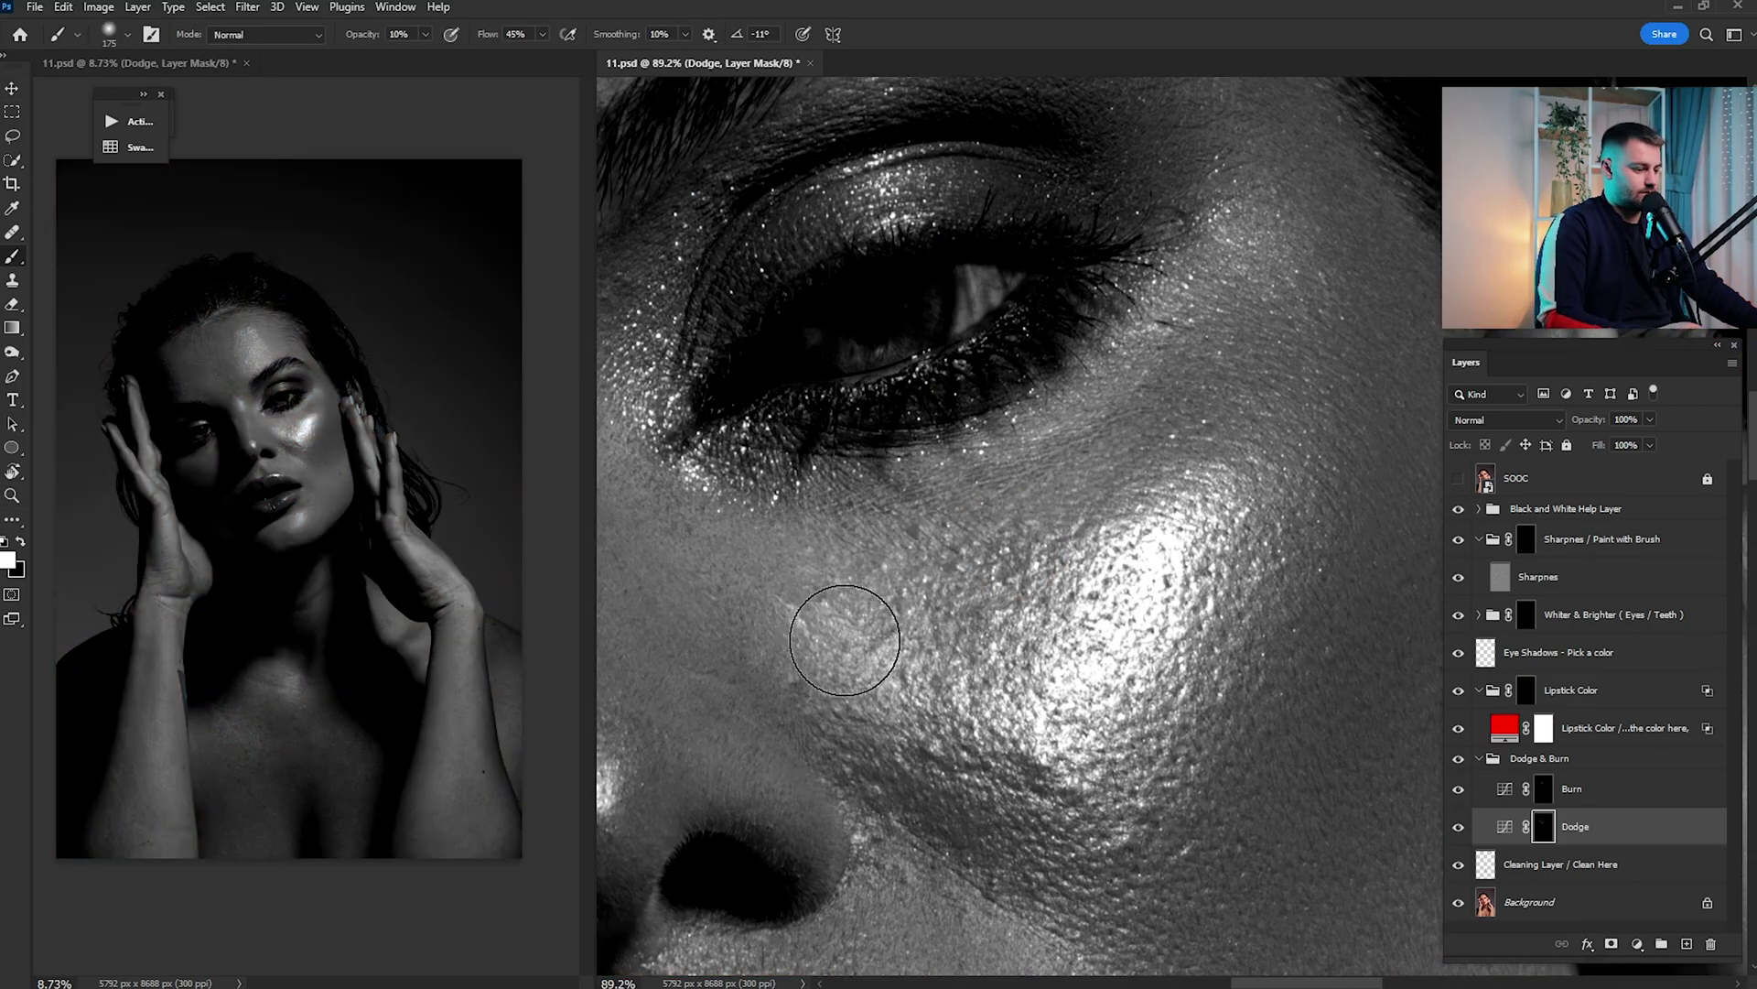
Set the brush to 250 px and dodge the skin below the corner of the mouth
scroll(844, 639, "down", 6)
key("]")
key("]")
scroll(1102, 381, "down", 4)
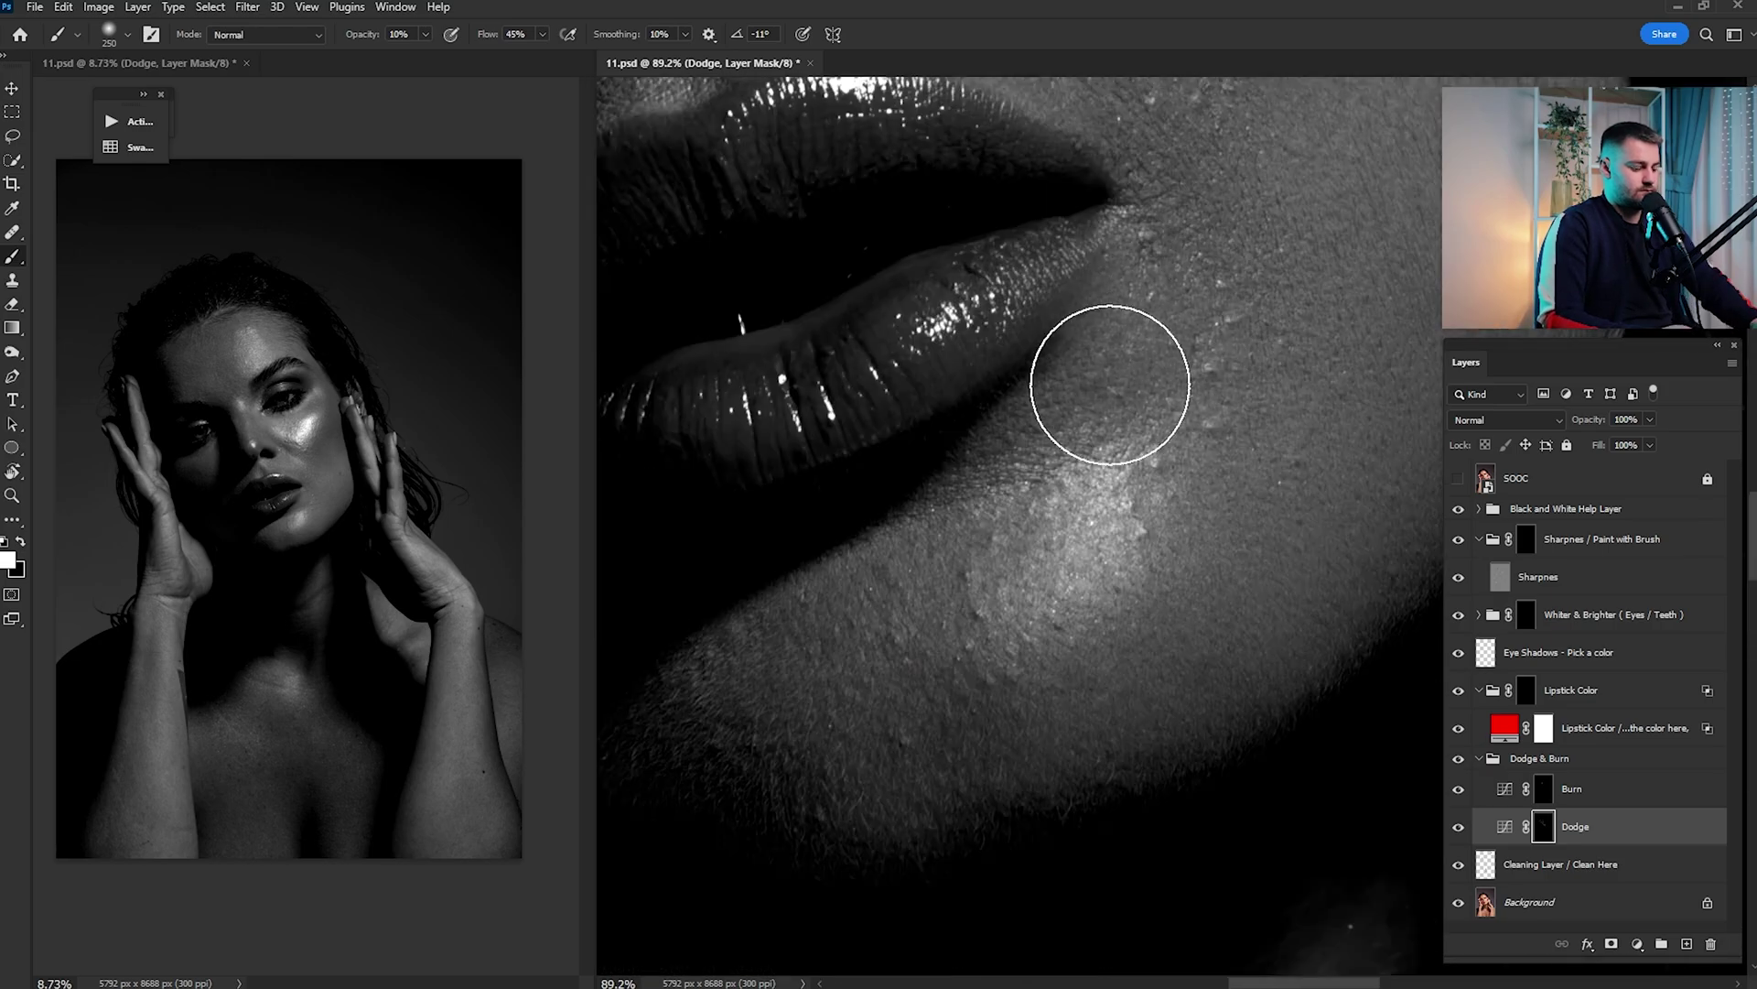
Dodge the shaded cheek below the eye with a 150 px brush, comparing it with the colour image
key("bracketleft")
scroll(1116, 458, "up", 6)
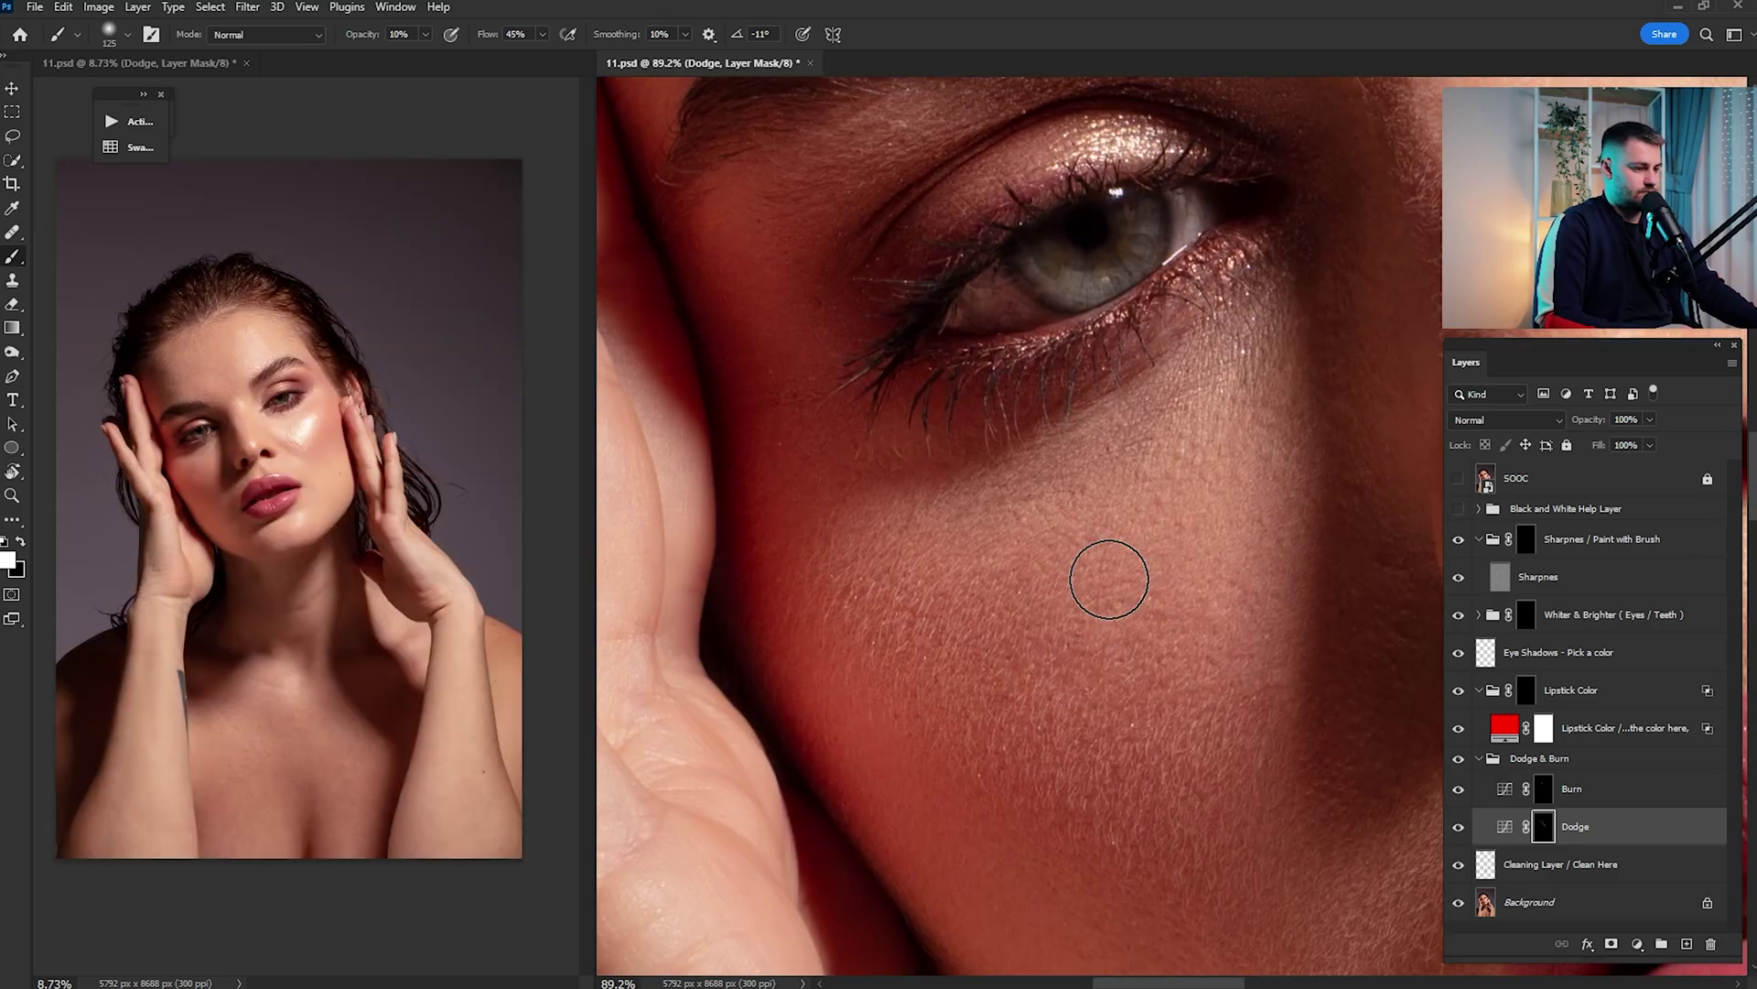
scroll(1071, 499, "up", 3)
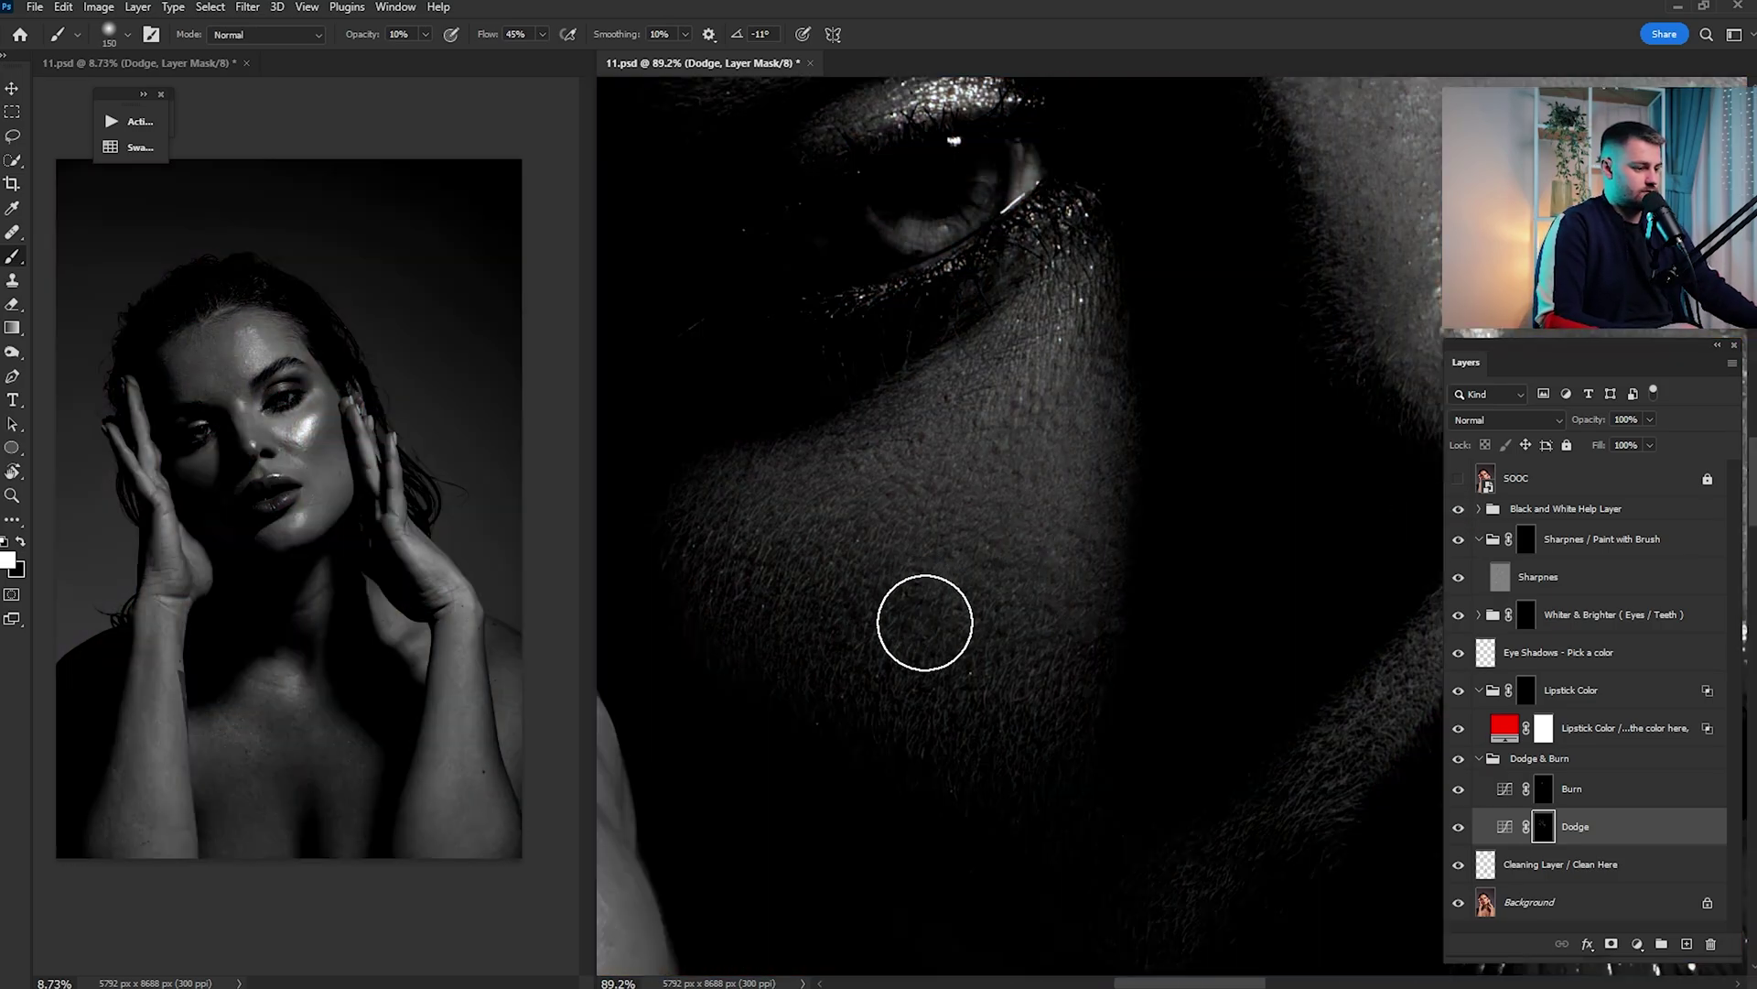
scroll(1083, 635, "down", 3)
scroll(1199, 351, "up", 3)
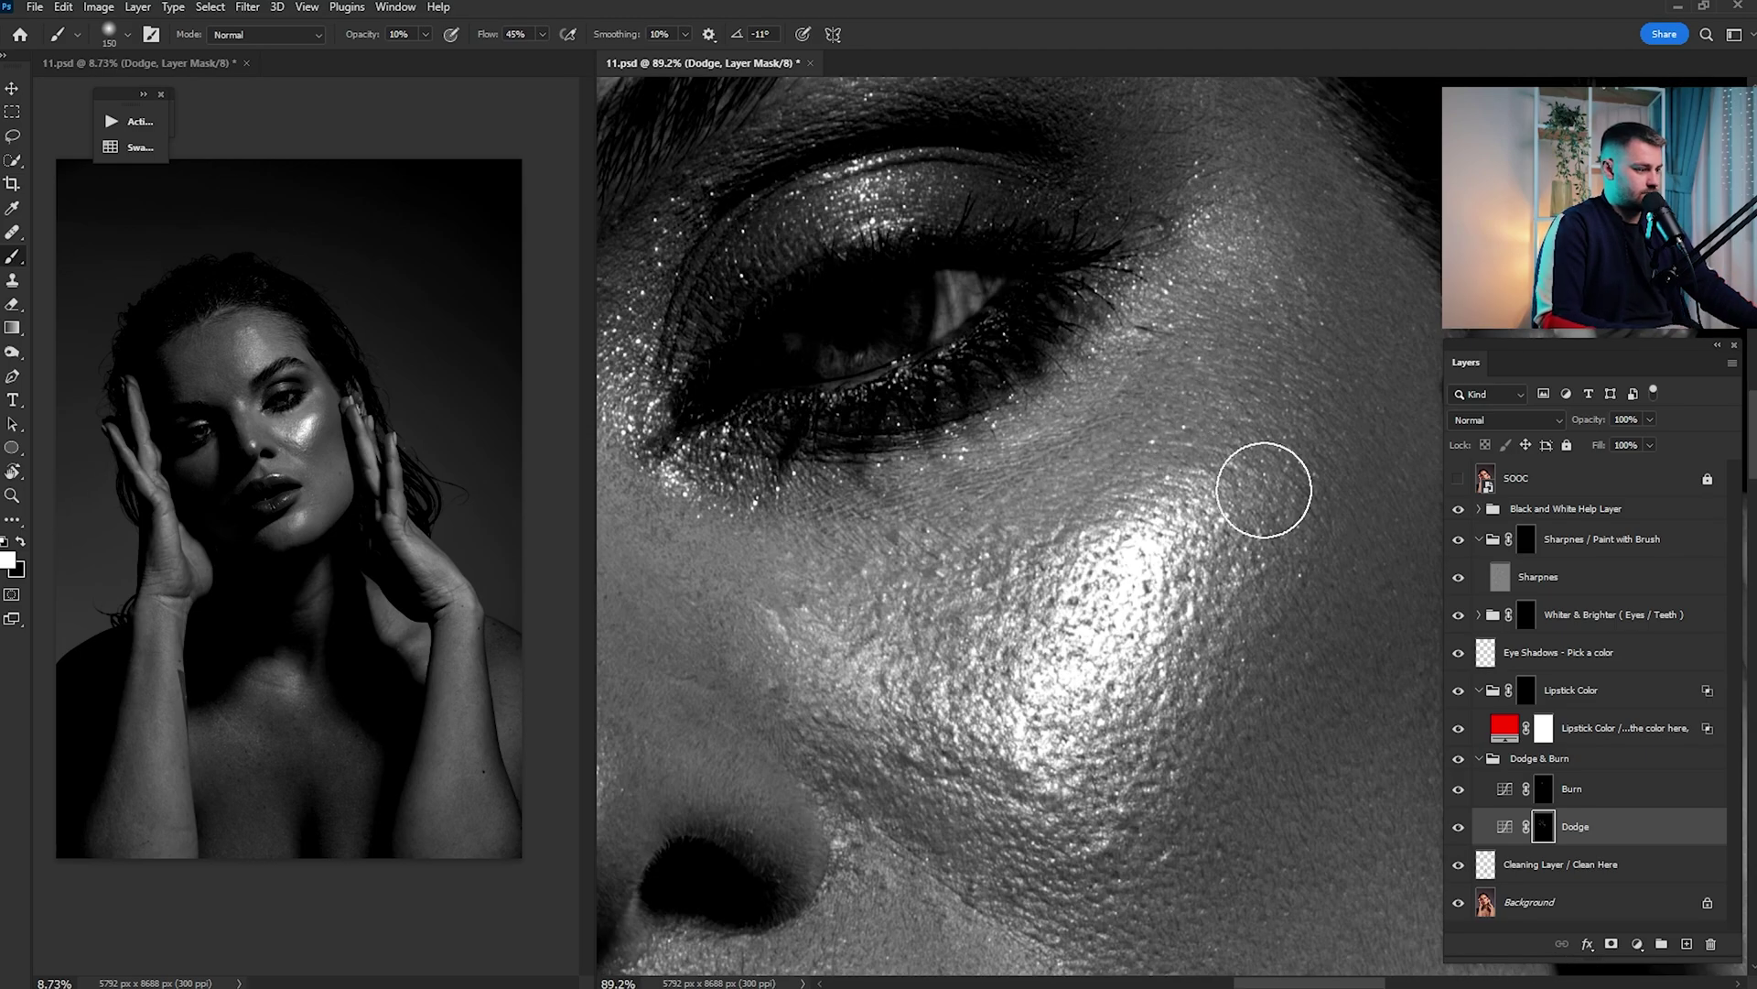
Select the Burn mask and burn the bright patches around the cheek highlight with a 125 px brush
left_click(1544, 789)
key("bracketleft")
key("bracketleft")
key("bracketleft")
key("bracketleft")
key("bracketleft")
key("bracketleft")
key("bracketleft")
key("bracketleft")
scroll(1053, 421, "down", 3)
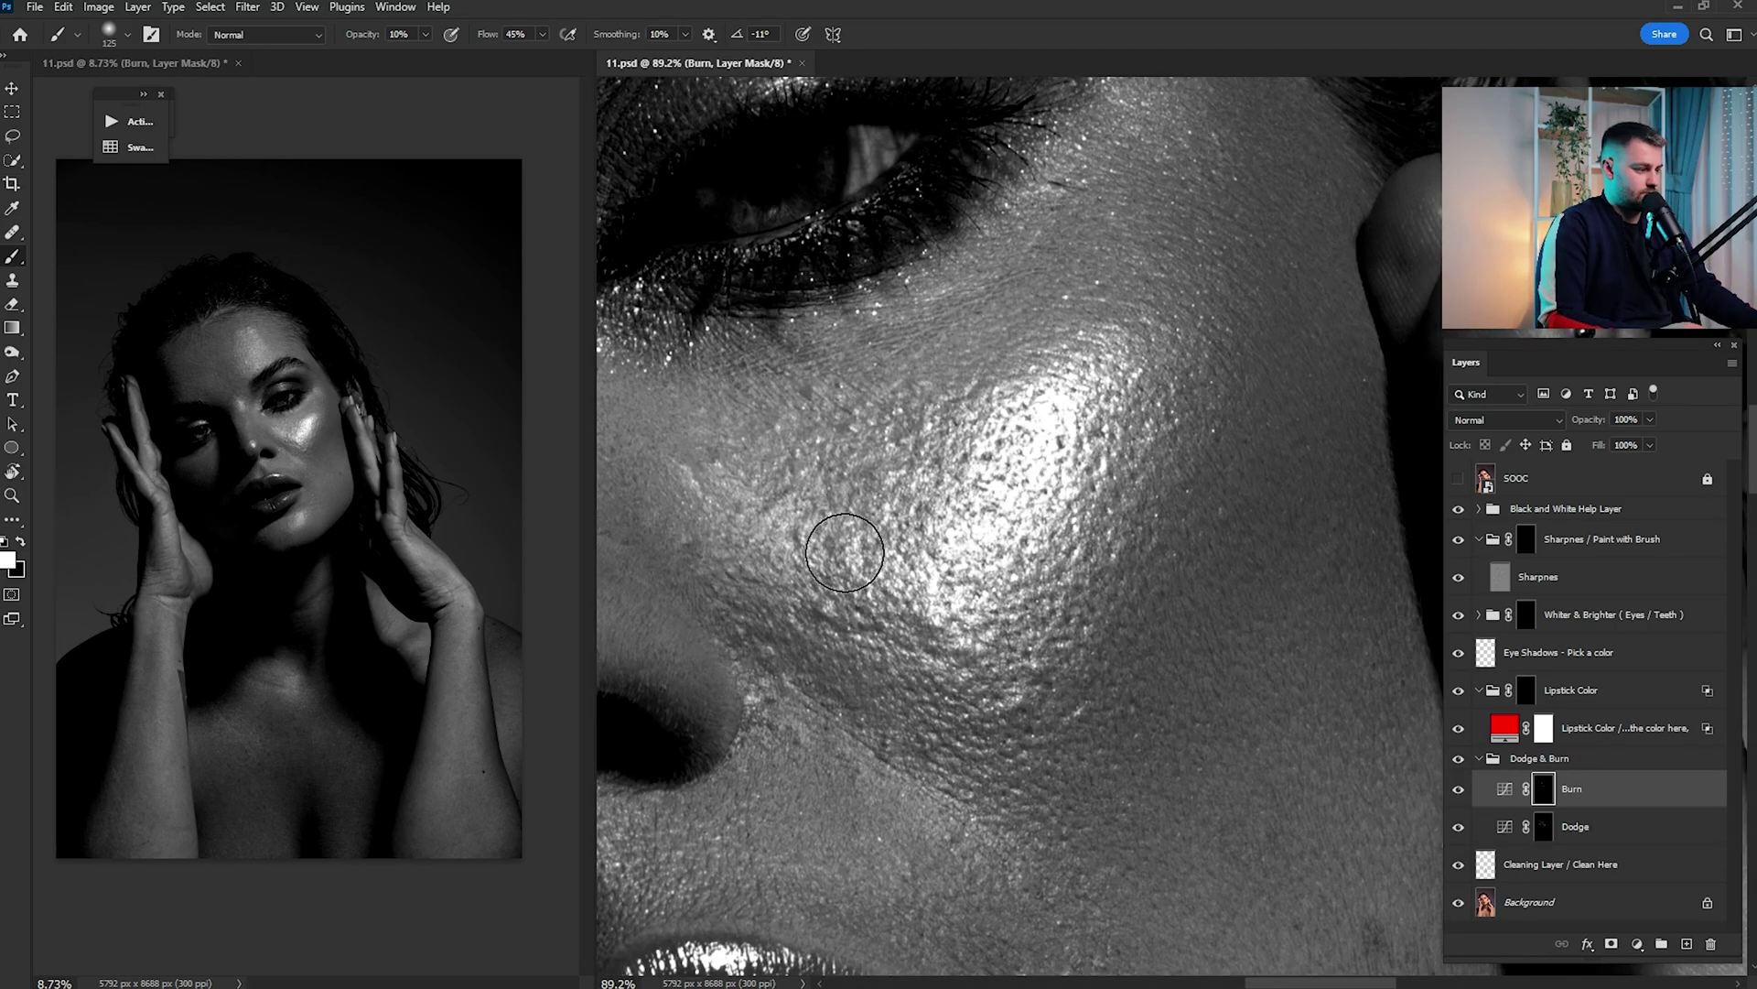
Dodge the uneven arm and chest skin on the Dodge mask, reducing the brush from 500 to 90 px, and hide the help layer
scroll(1035, 451, "down", 5)
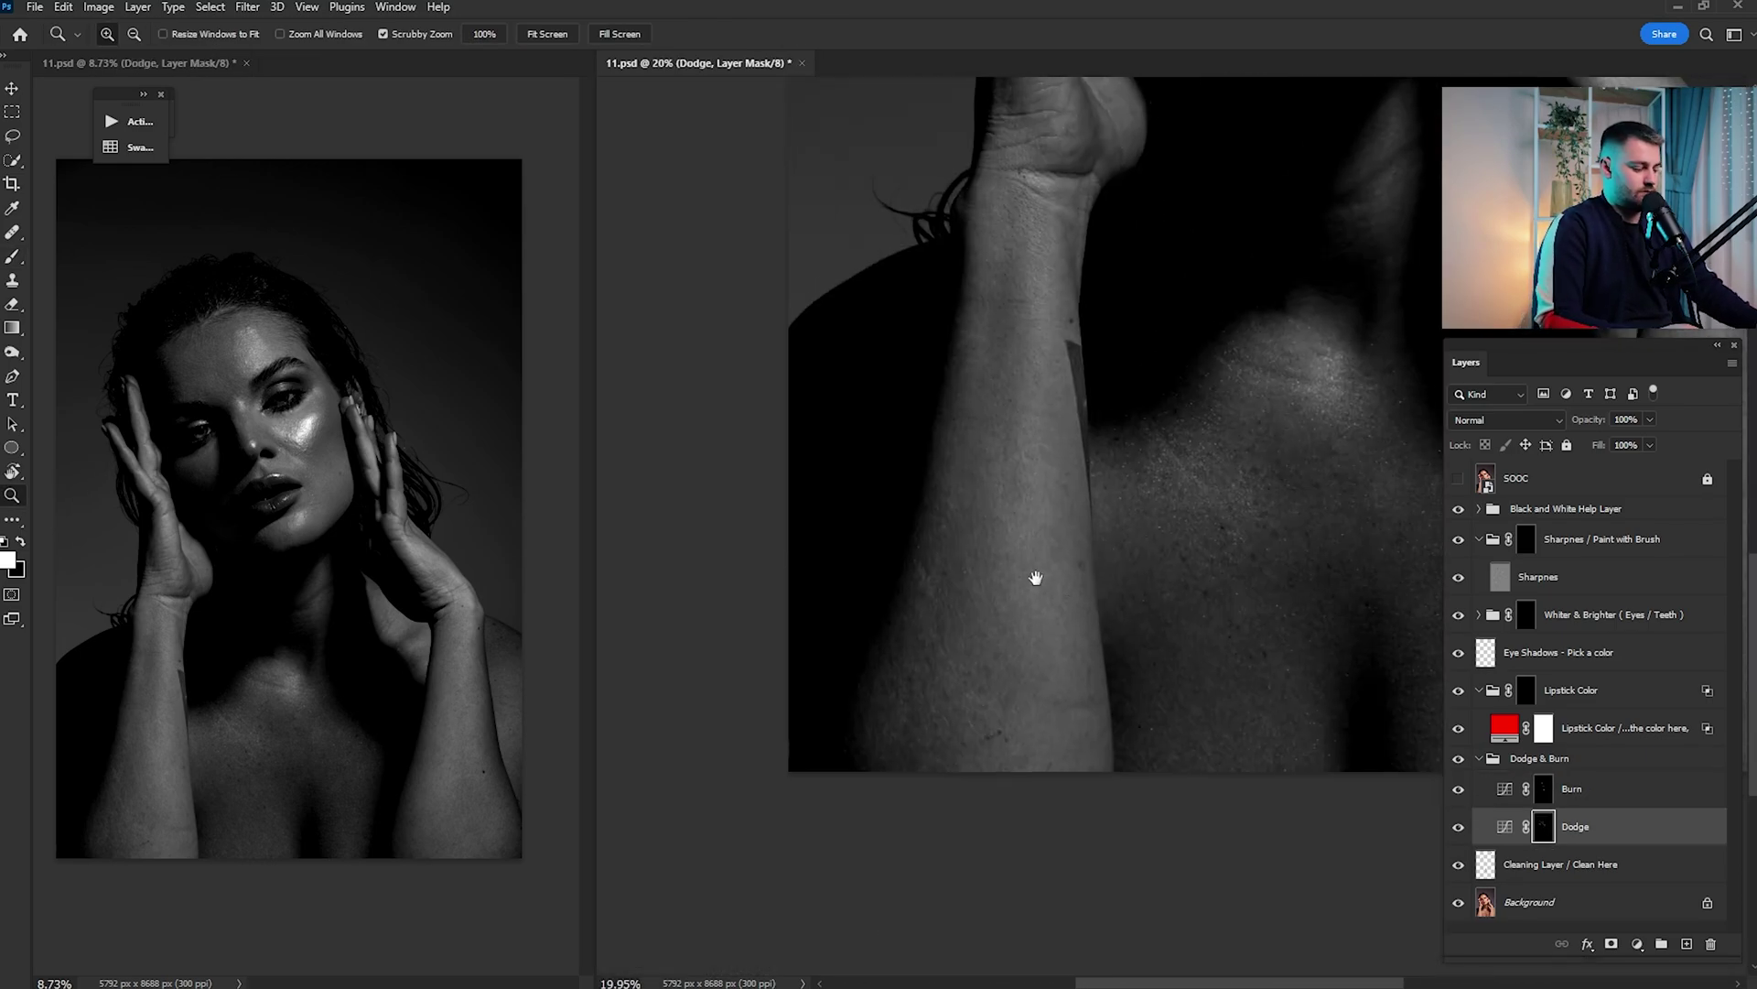
scroll(1012, 471, "right", 5)
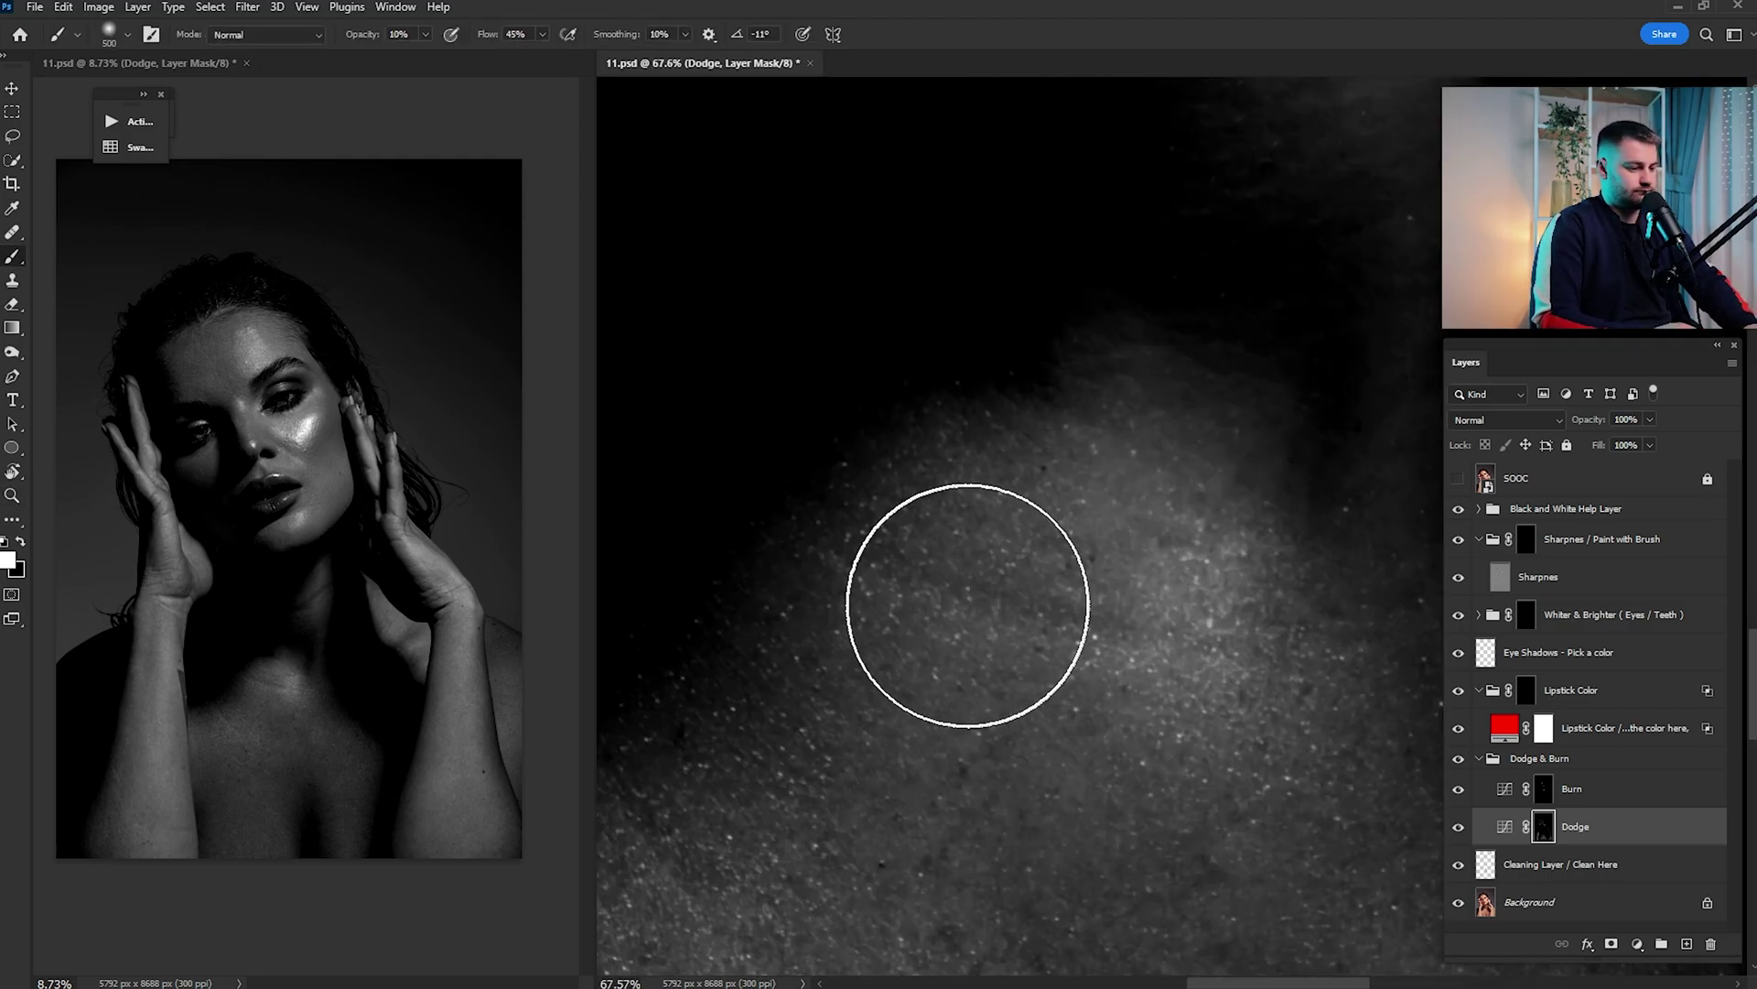
key("bracketleft")
key("bracketleft")
key("bracketleft")
key("bracketleft")
key("bracketleft")
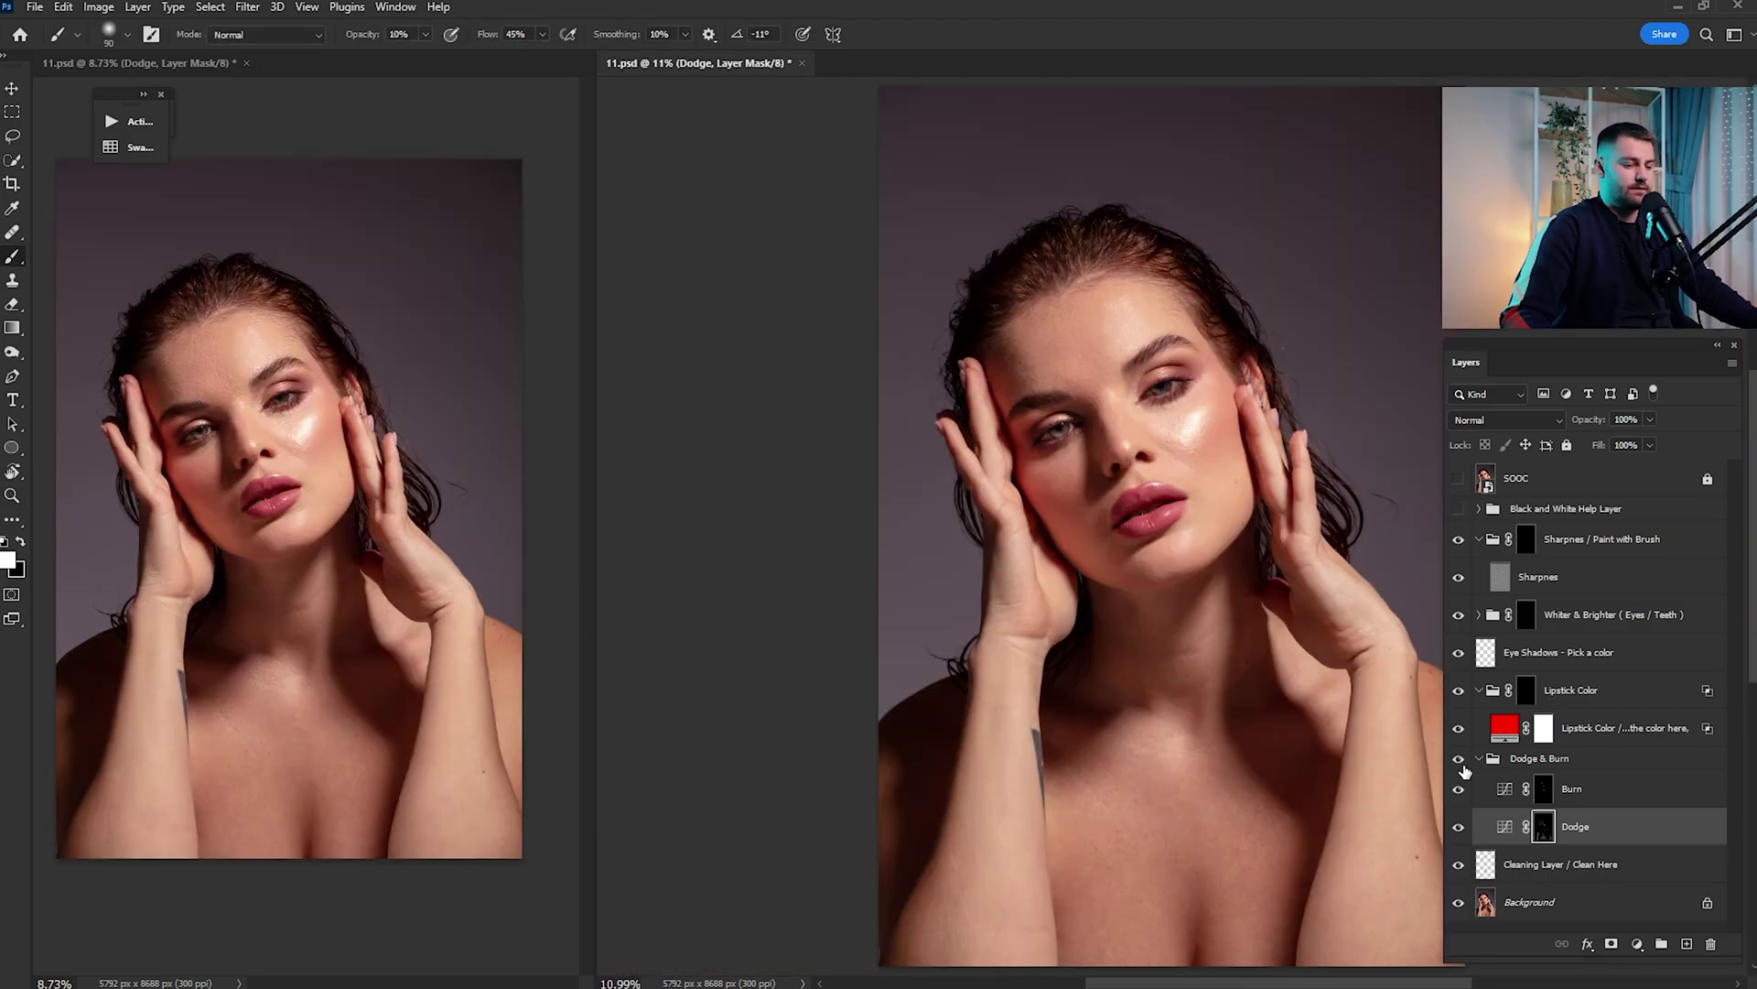
Toggle the Dodge & Burn group's visibility to compare the portrait before and after
left_click(1460, 760)
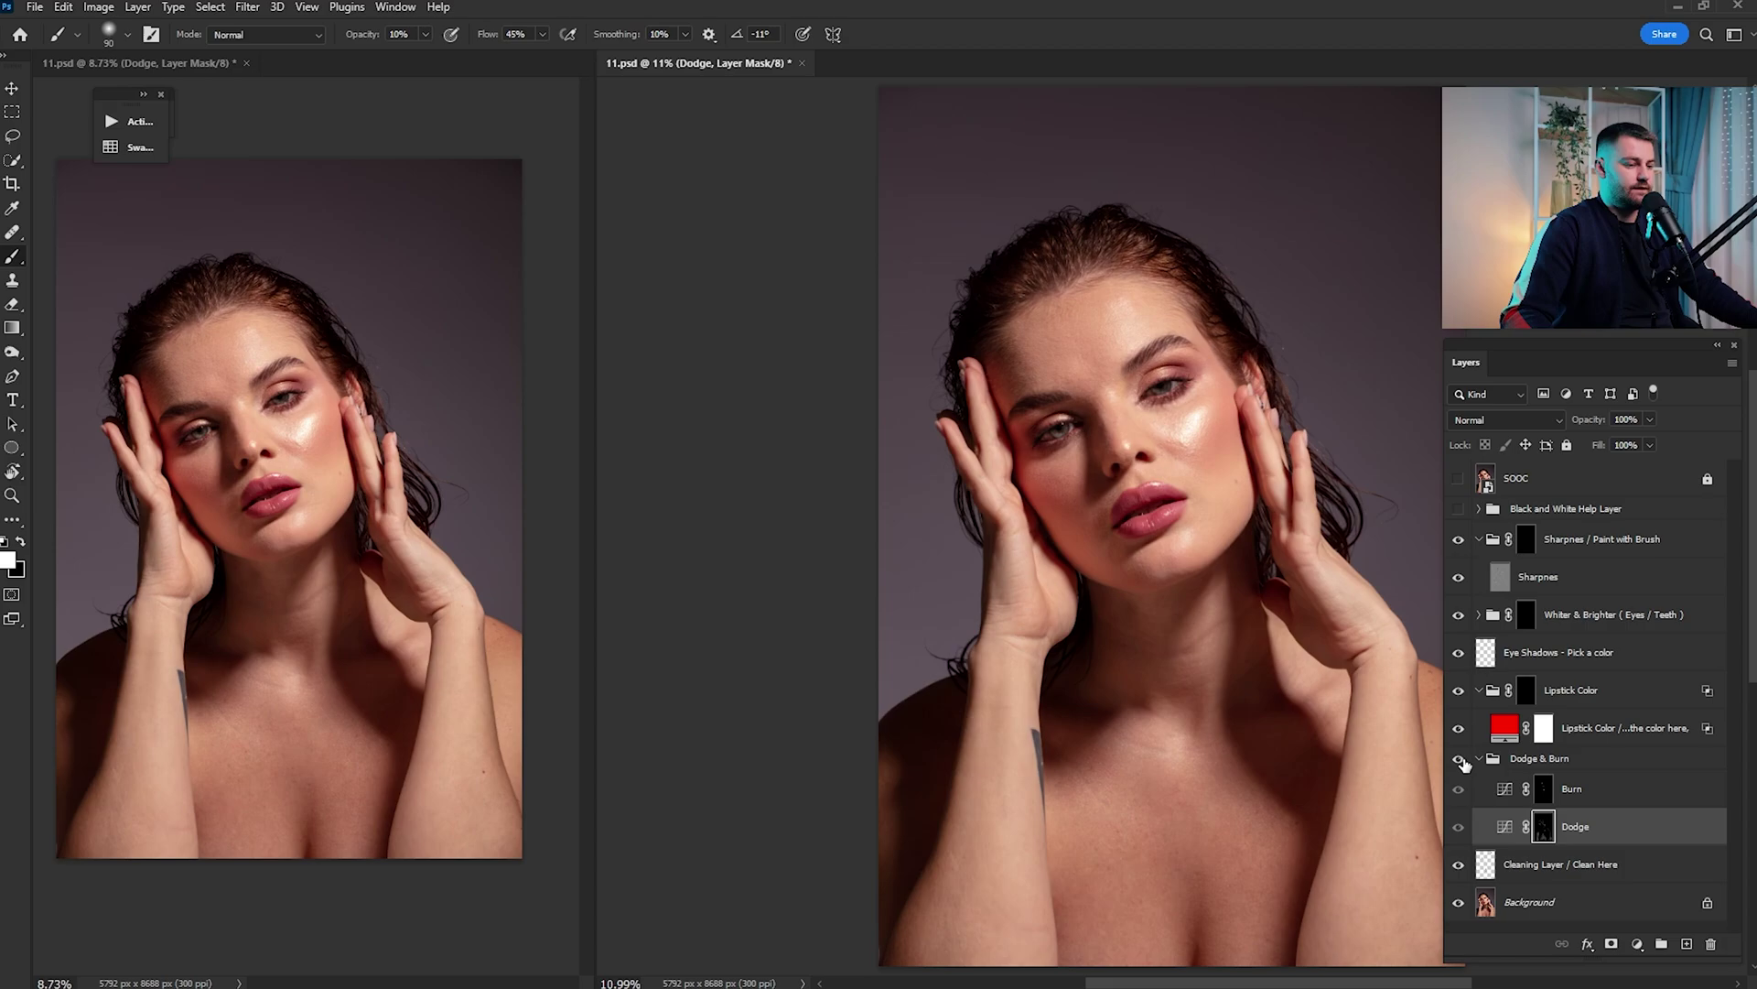
left_click(1460, 759)
left_click(1460, 760)
left_click(1460, 760)
left_click(1460, 760)
left_click(1459, 760)
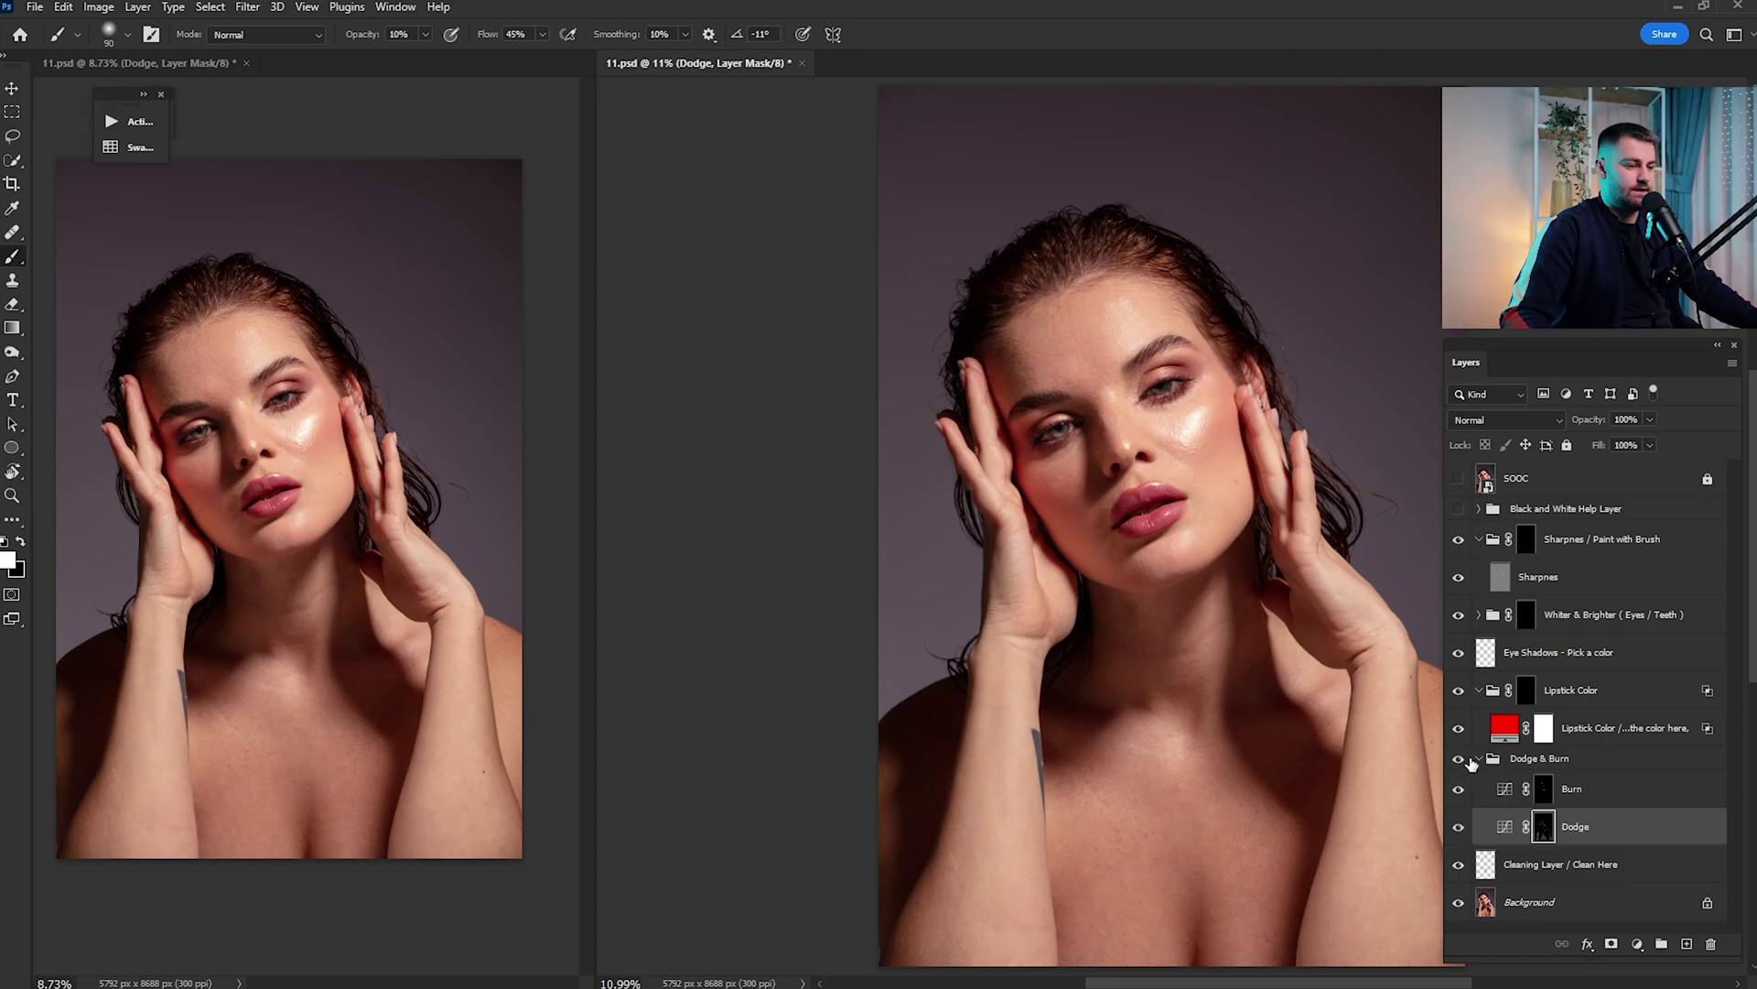
Set the brush to 150 px on the Dodge mask and examine the eye area up close in colour
key("ctrl+space")
left_click_drag(1149, 377, 1271, 441)
key("bracketright")
key("bracketright")
key("bracketright")
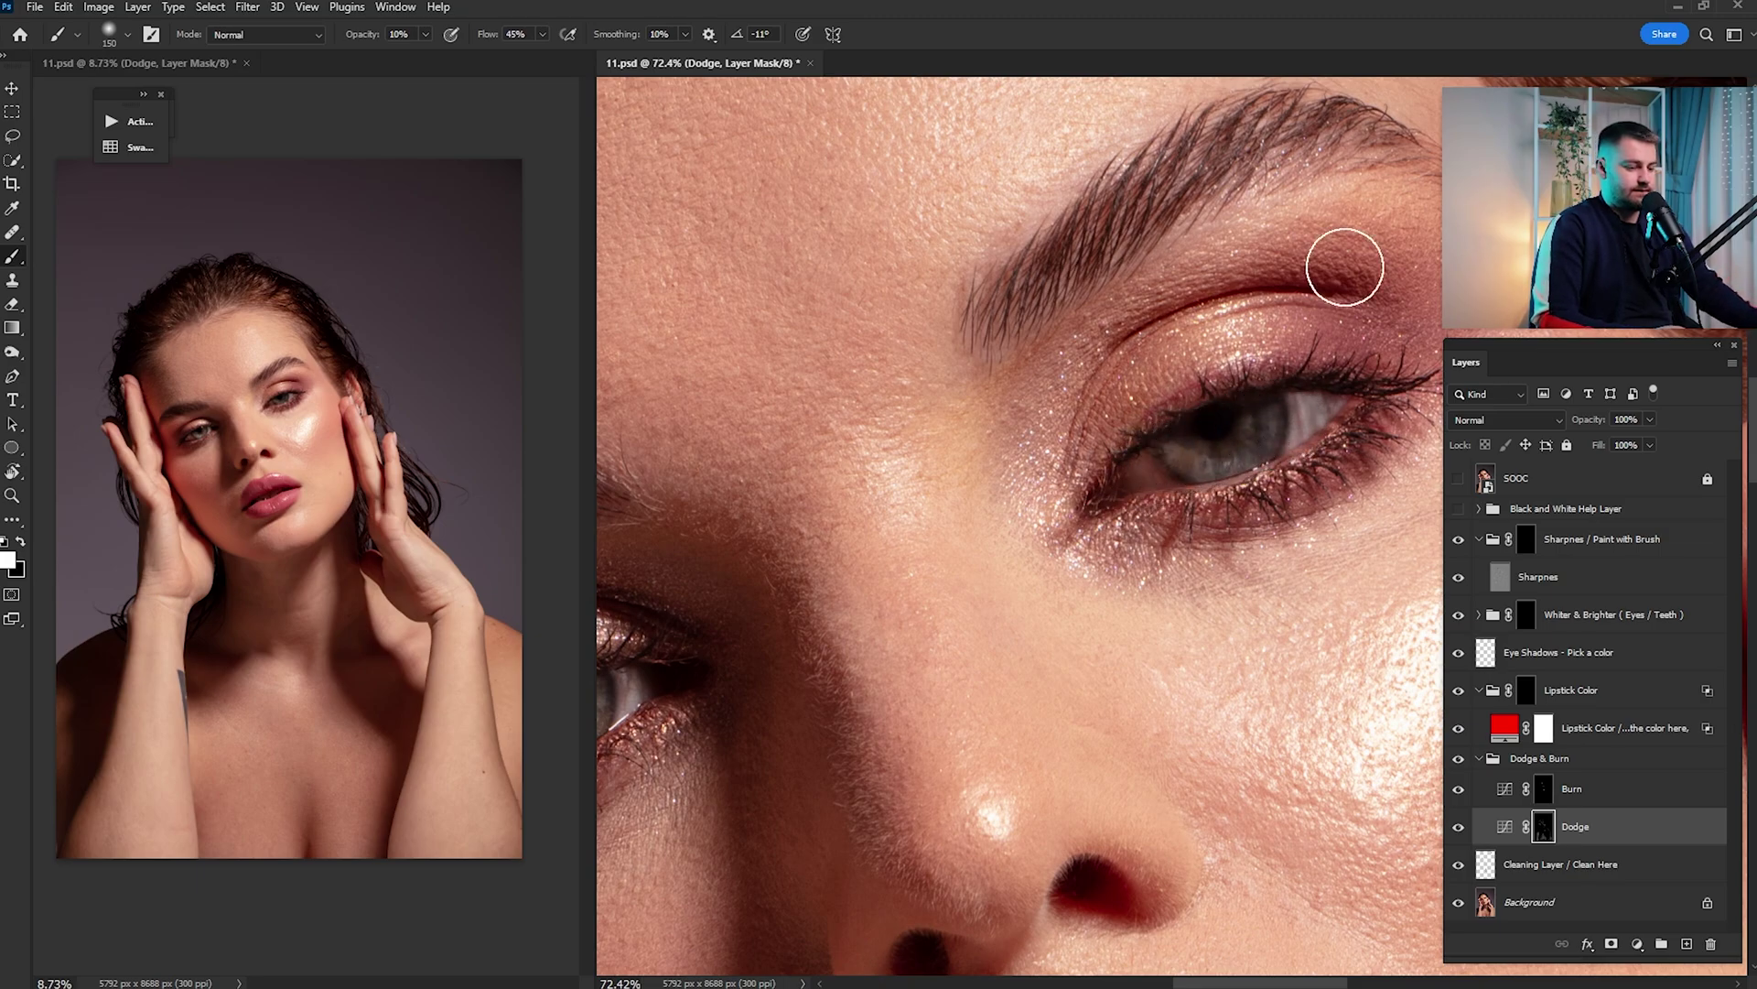
Fit the whole portrait in view and close the extra overview window of 11.psd
key("ctrl+0")
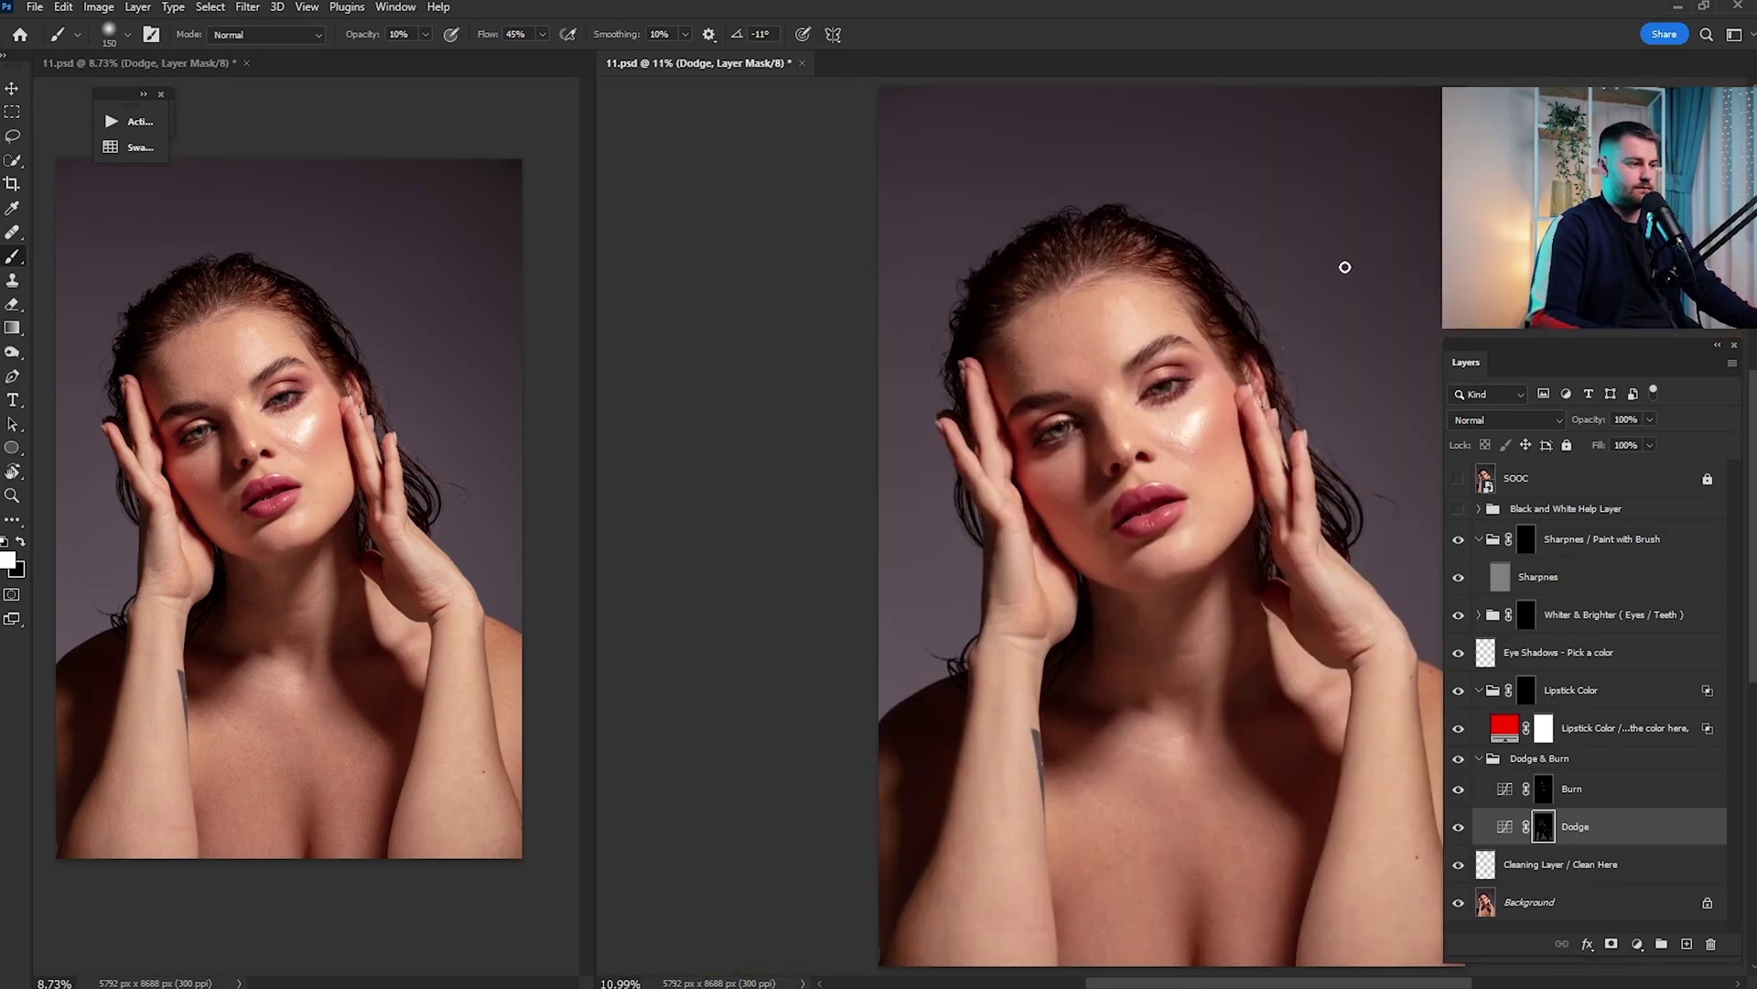
left_click(245, 62)
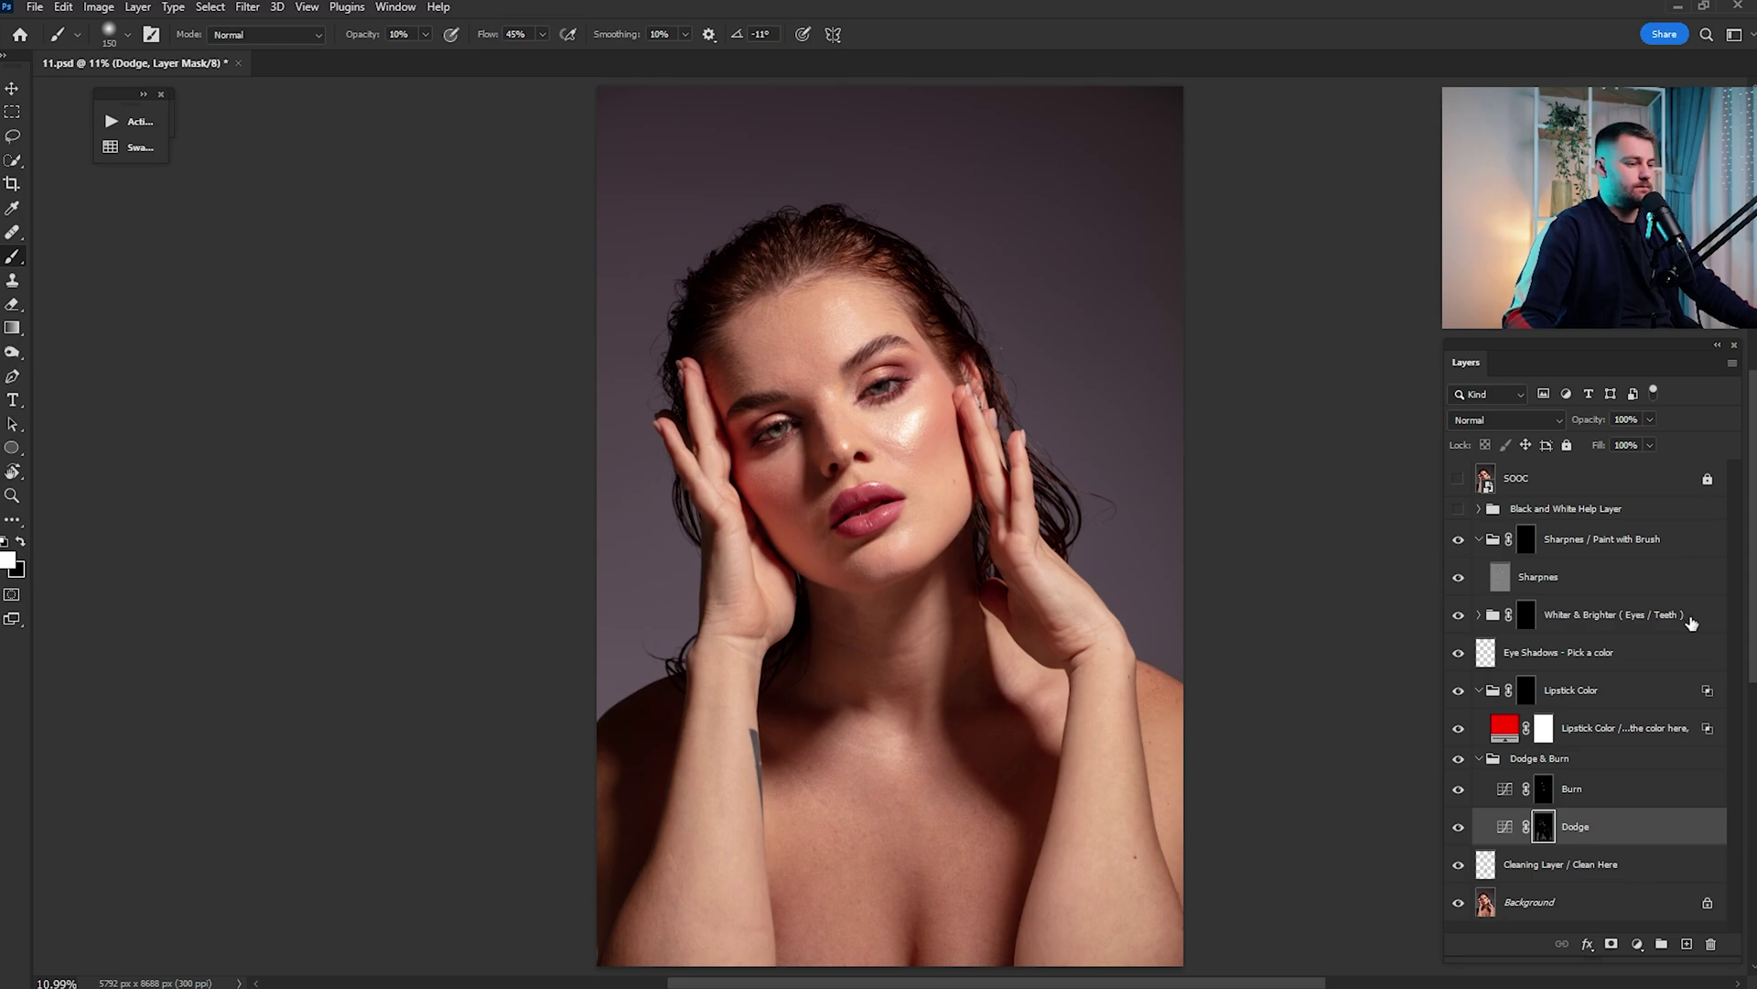
Toggle the SOOC layer's visibility to compare the original photo with the retouched portrait
left_click(1457, 478)
left_click(1457, 477)
left_click(1457, 478)
left_click(1457, 477)
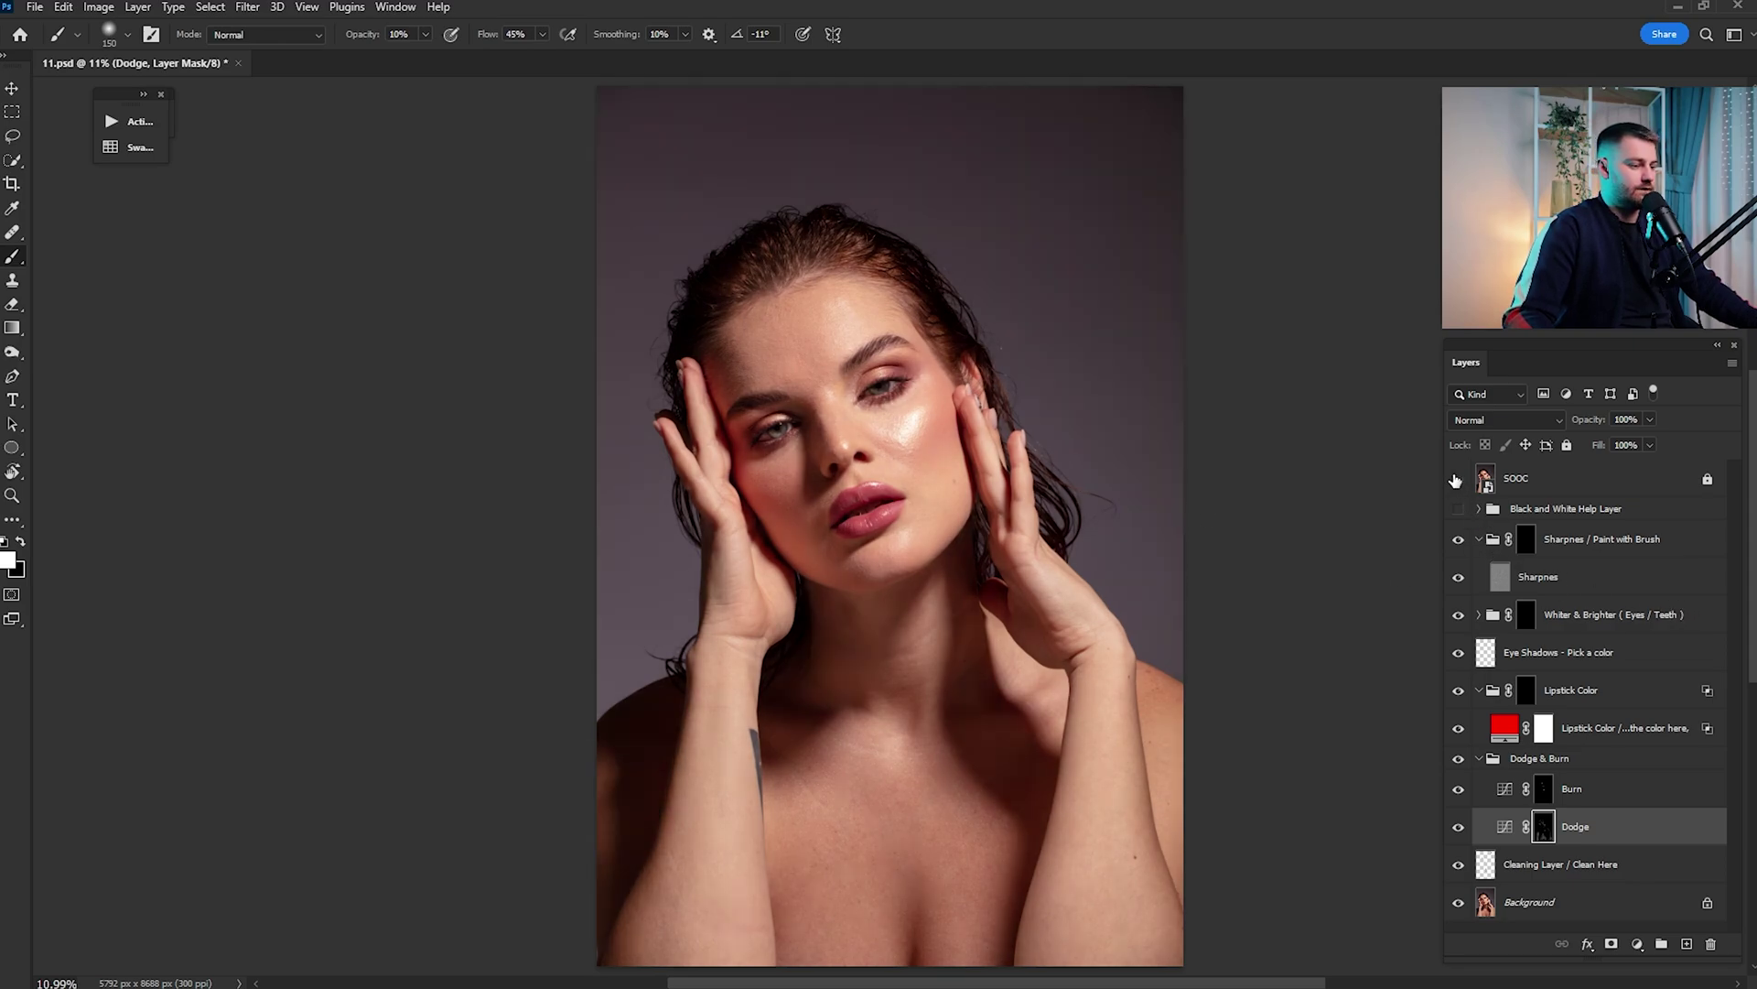
left_click(1457, 477)
left_click(1457, 477)
left_click(1457, 478)
left_click(1457, 478)
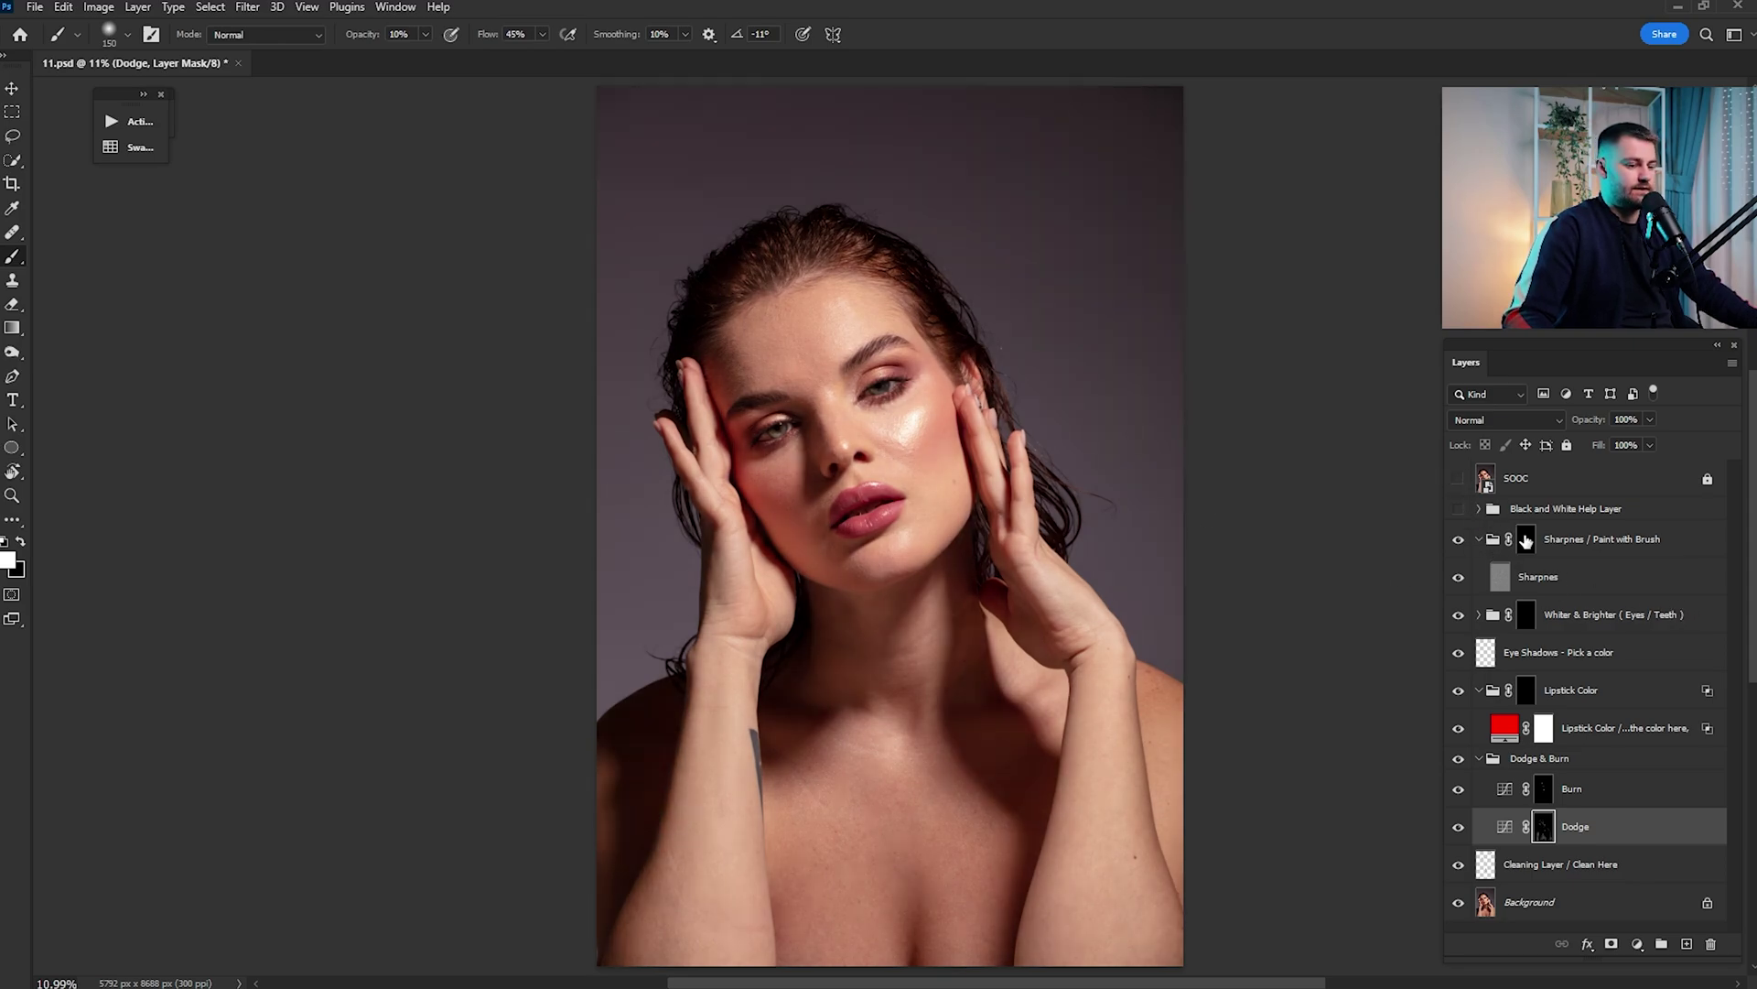
Show the Black and White Help Layer and set up the healing brush on the Cleaning Layer, close up on the mouth area
left_click(1459, 509)
left_click(1574, 864)
key("z")
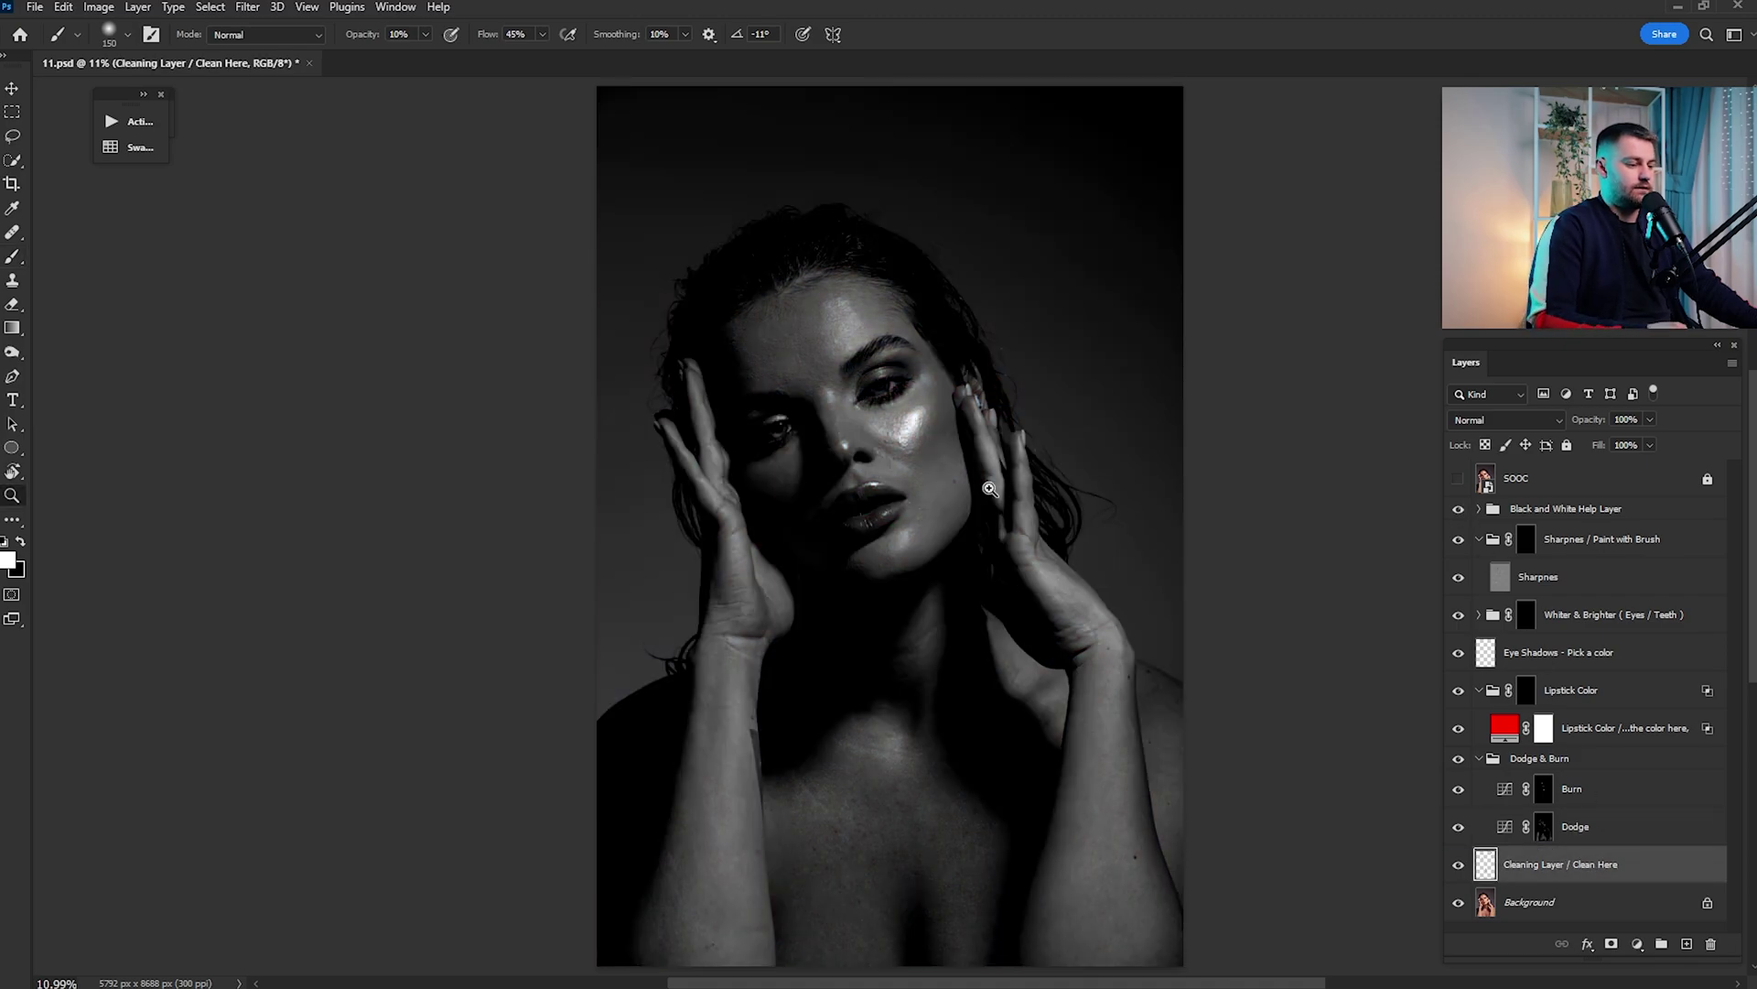
mouse_move(871, 515)
left_mouse_down()
mouse_move(1022, 615)
mouse_move(1073, 626)
left_mouse_up()
key("b")
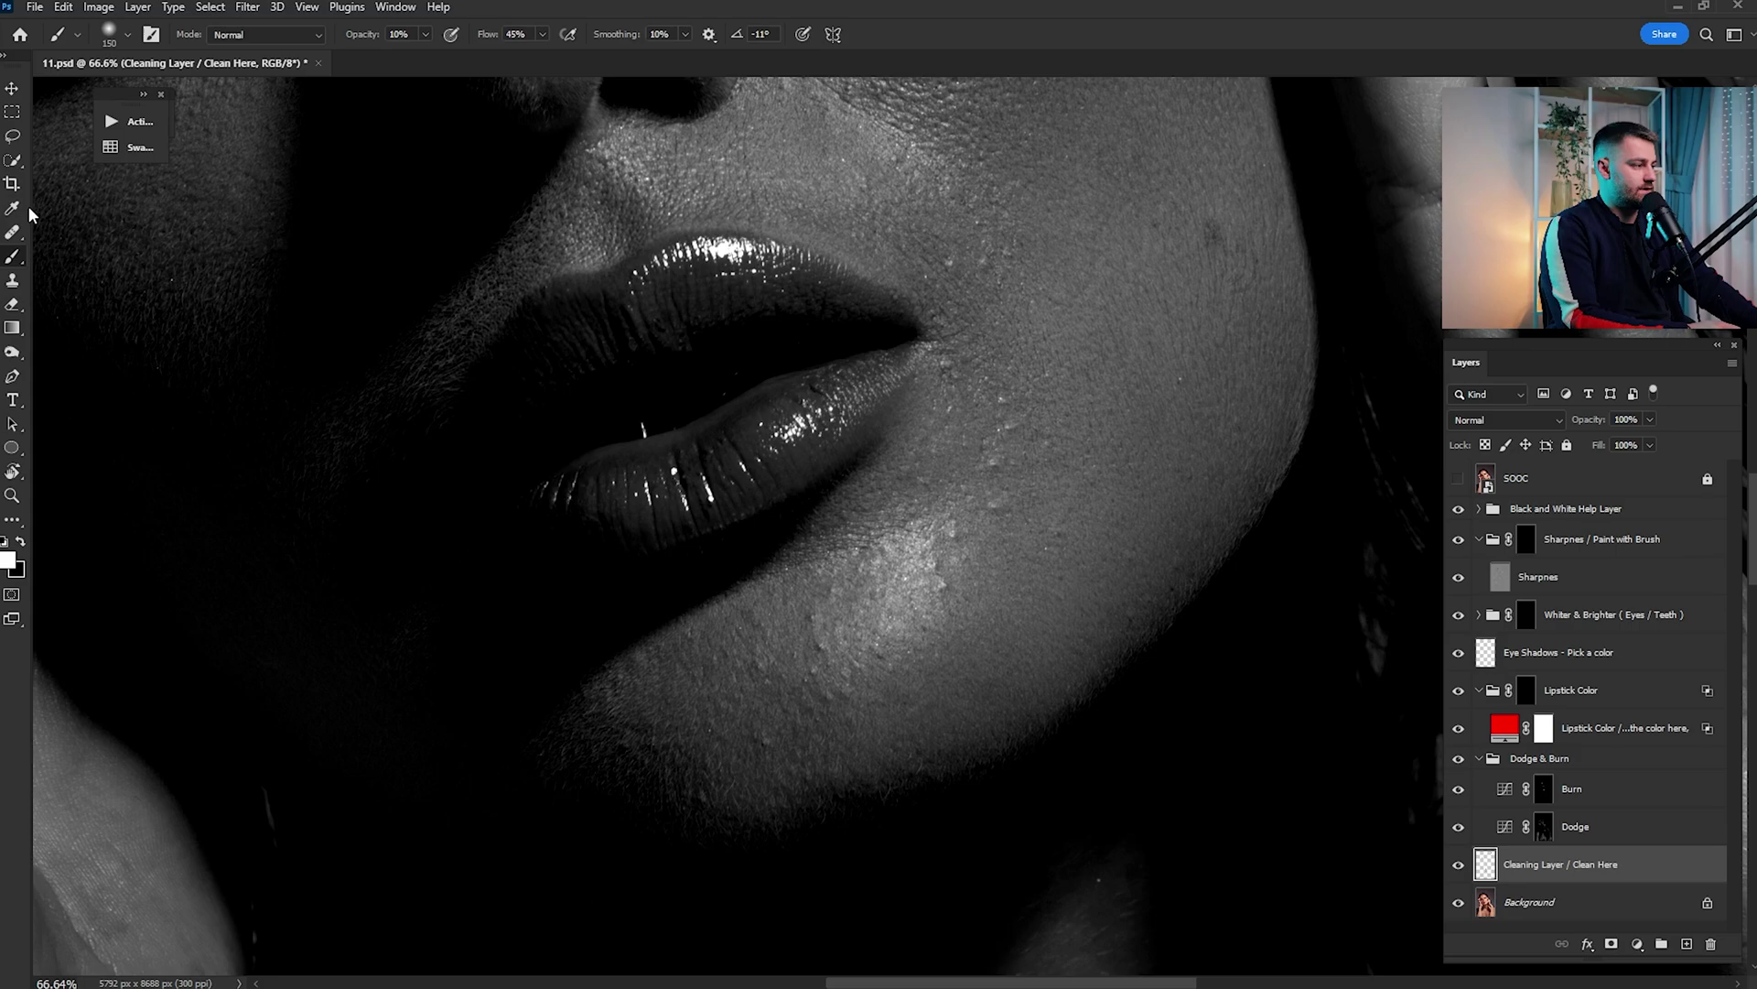
left_click(17, 234)
left_click(78, 232)
scroll(878, 550, "up", 2)
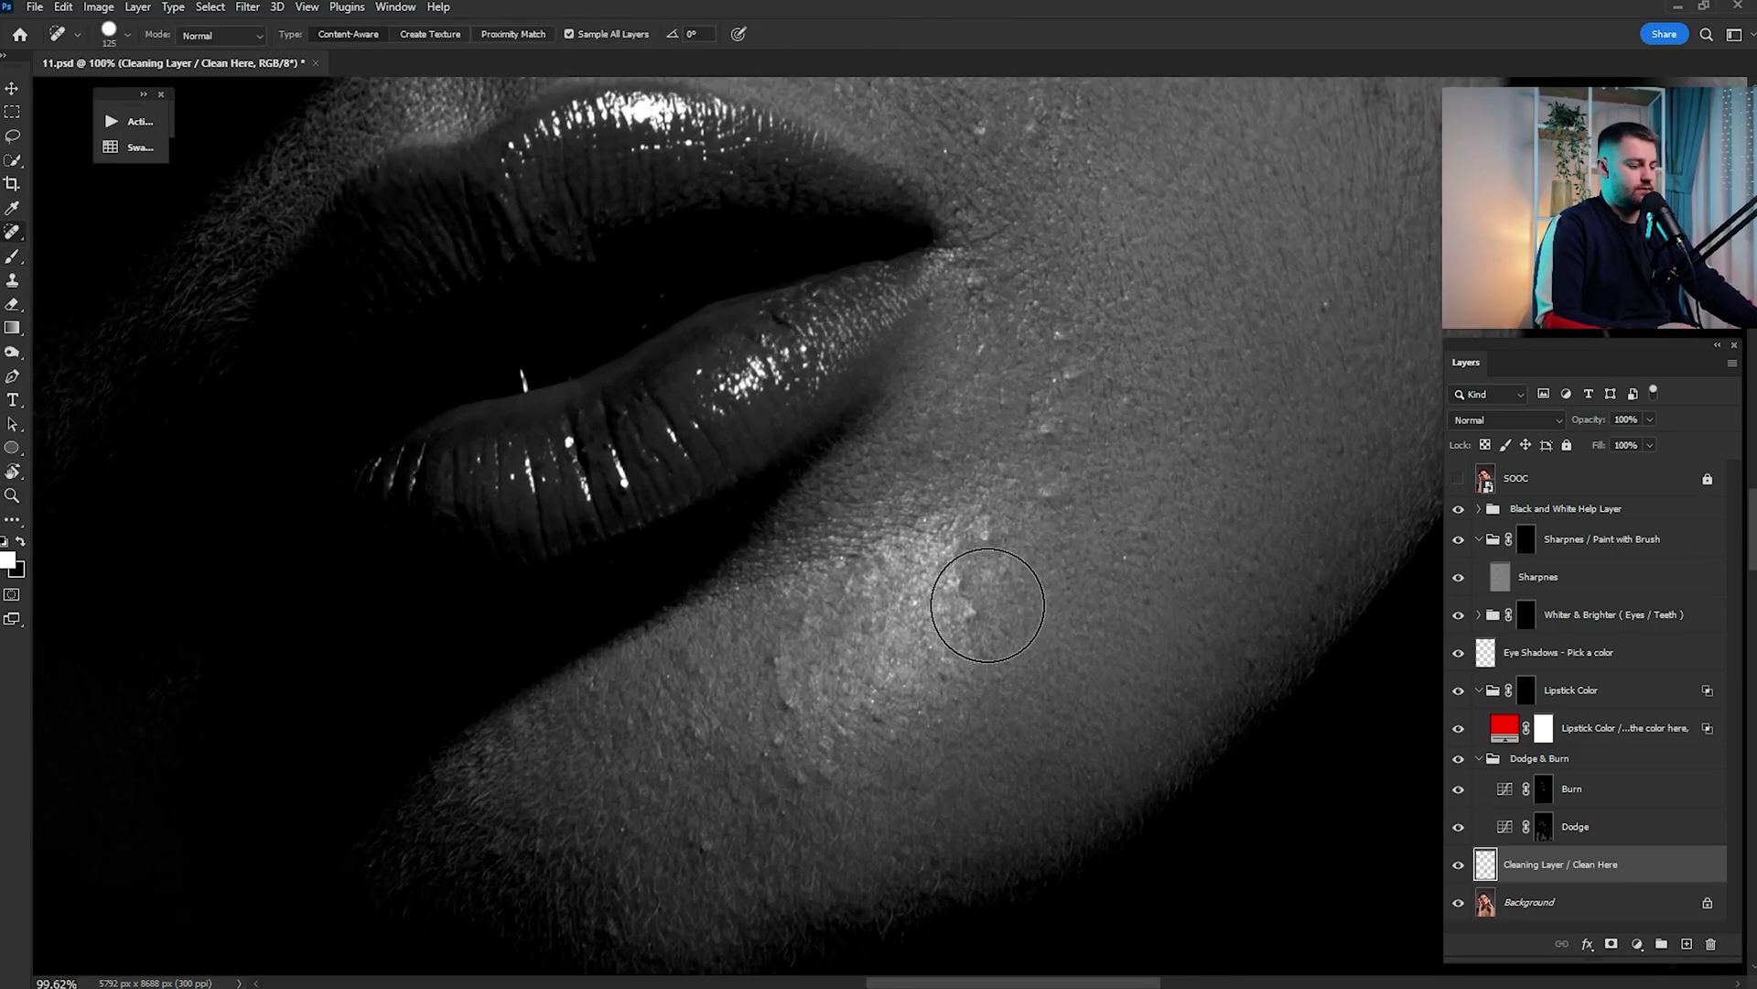
Reduce the healing brush to 60 px and heal the bumps on the chin below the lower lip
key("bracketleft")
key("bracketleft")
key("bracketleft")
key("bracketleft")
key("bracketleft")
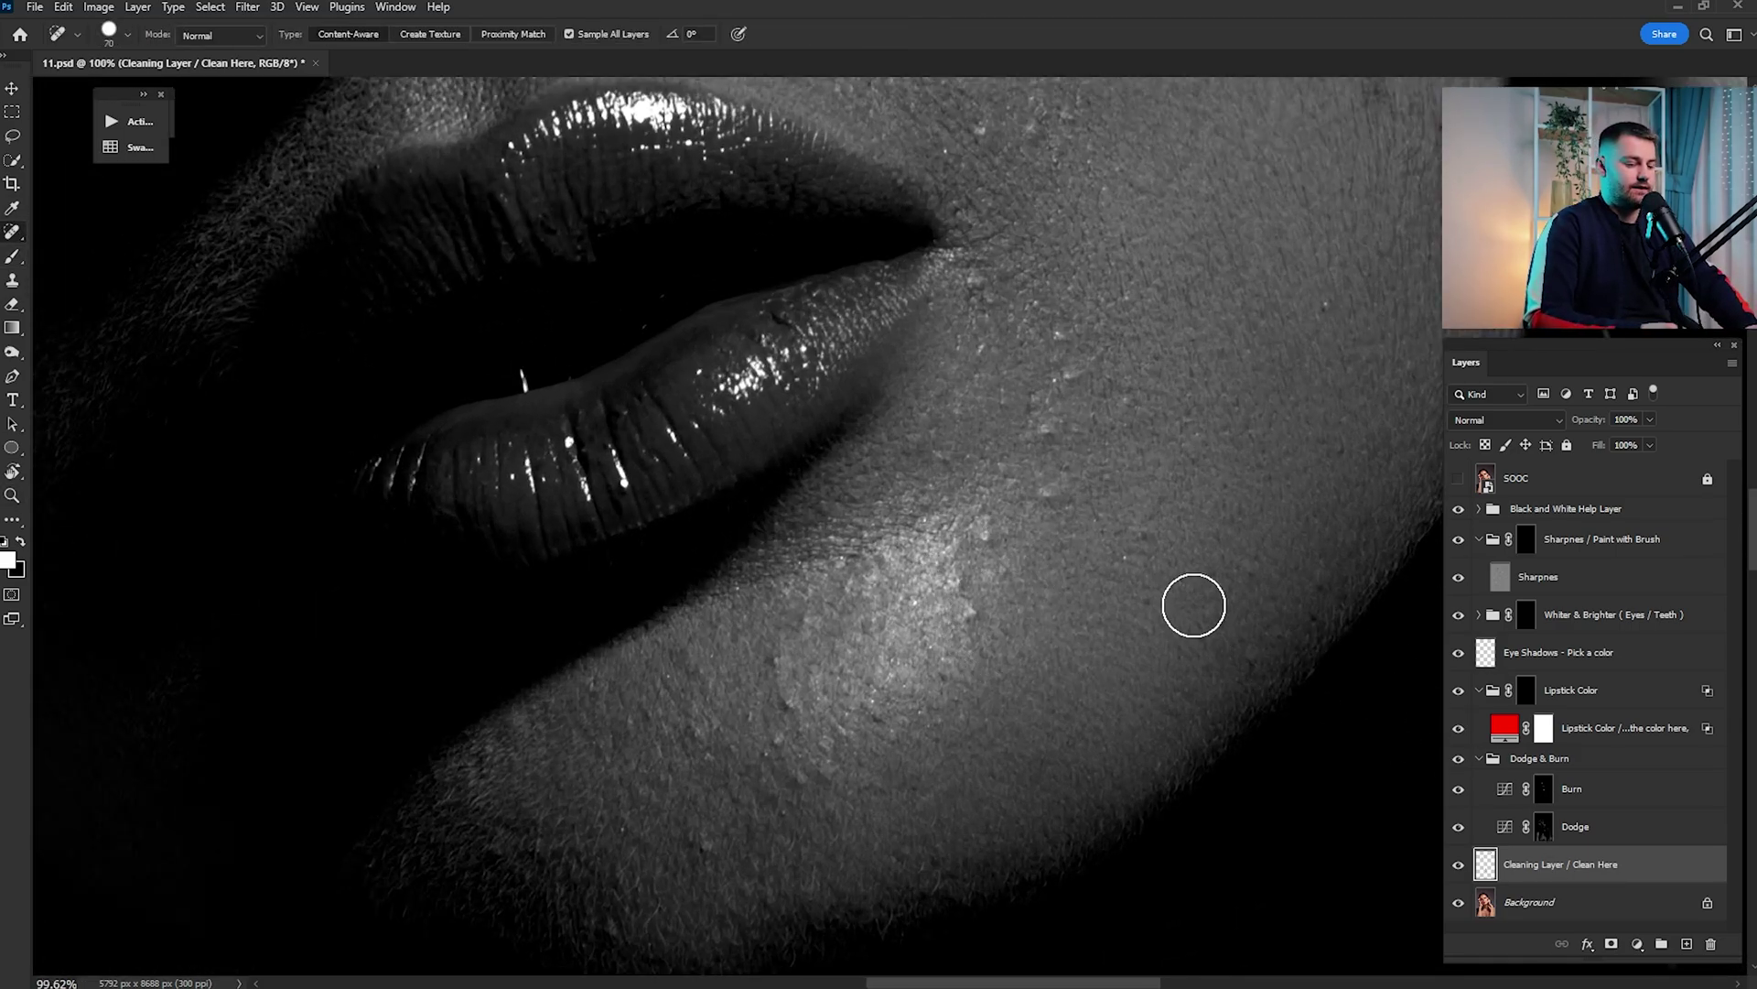
left_click(975, 604)
left_click_drag(883, 638, 1110, 538)
left_click(1014, 606)
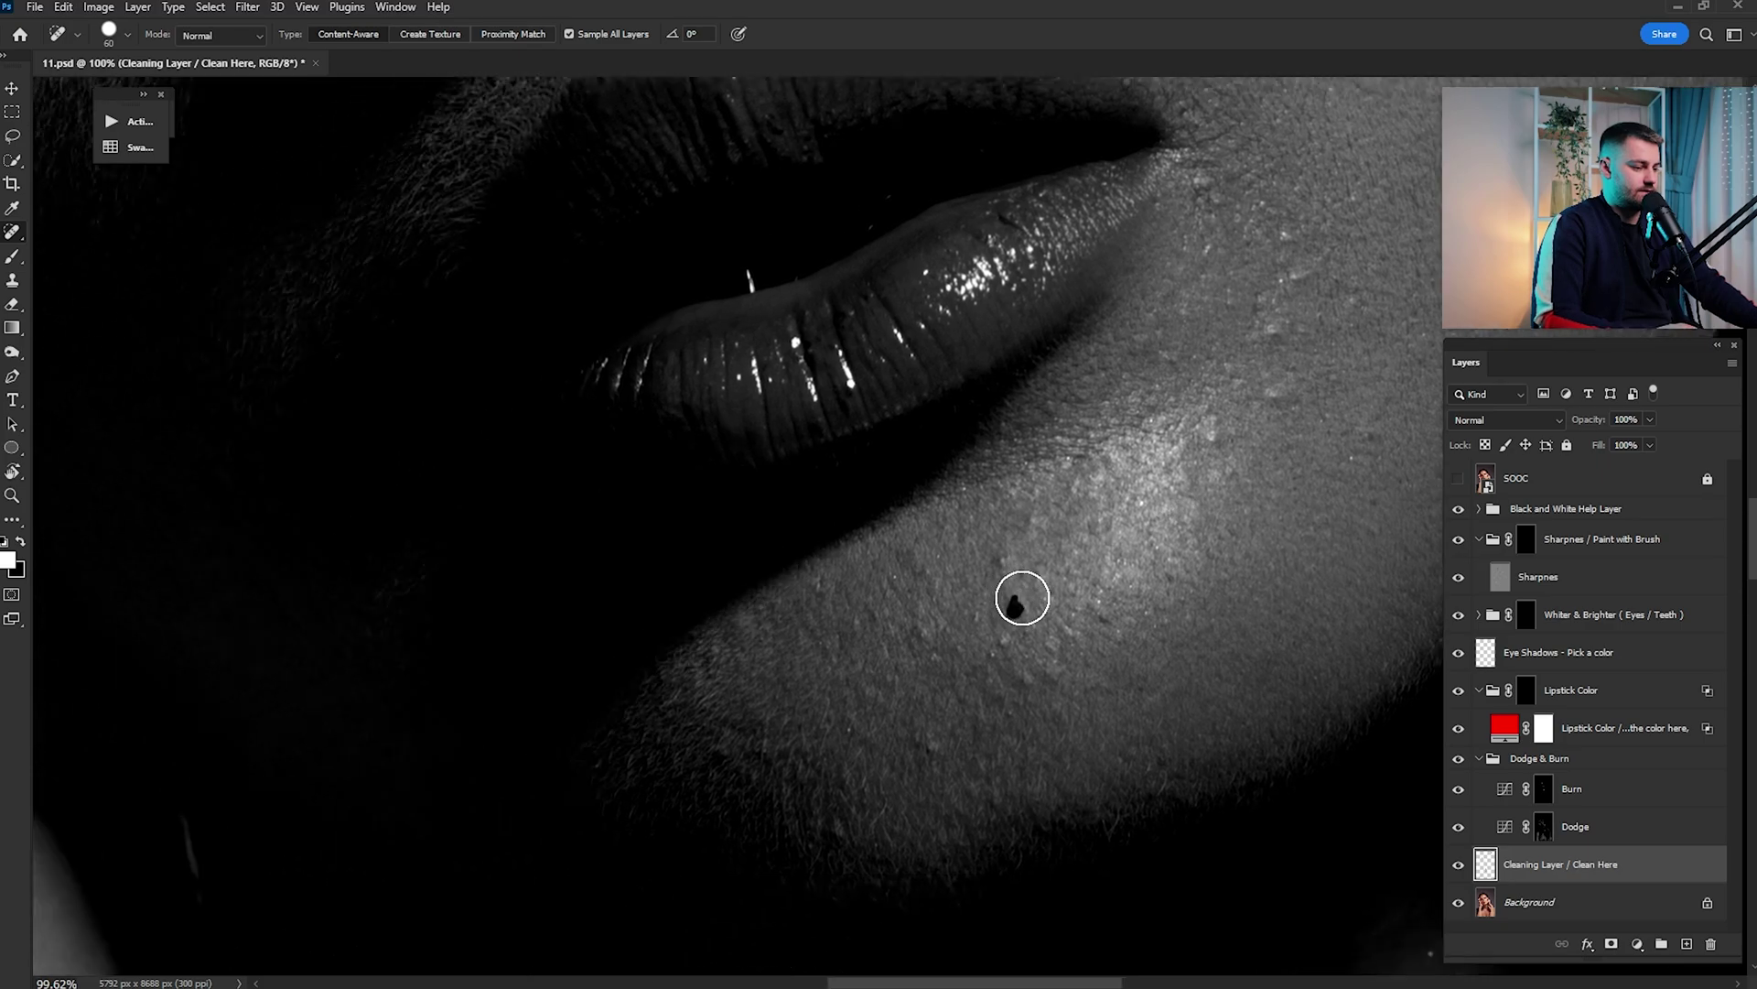
left_click(1020, 565)
Heal the small blemishes on the skin beside the mouth corner and on the lower cheek
left_click_drag(1284, 335, 1059, 601)
left_click(1040, 580)
left_click(1062, 498)
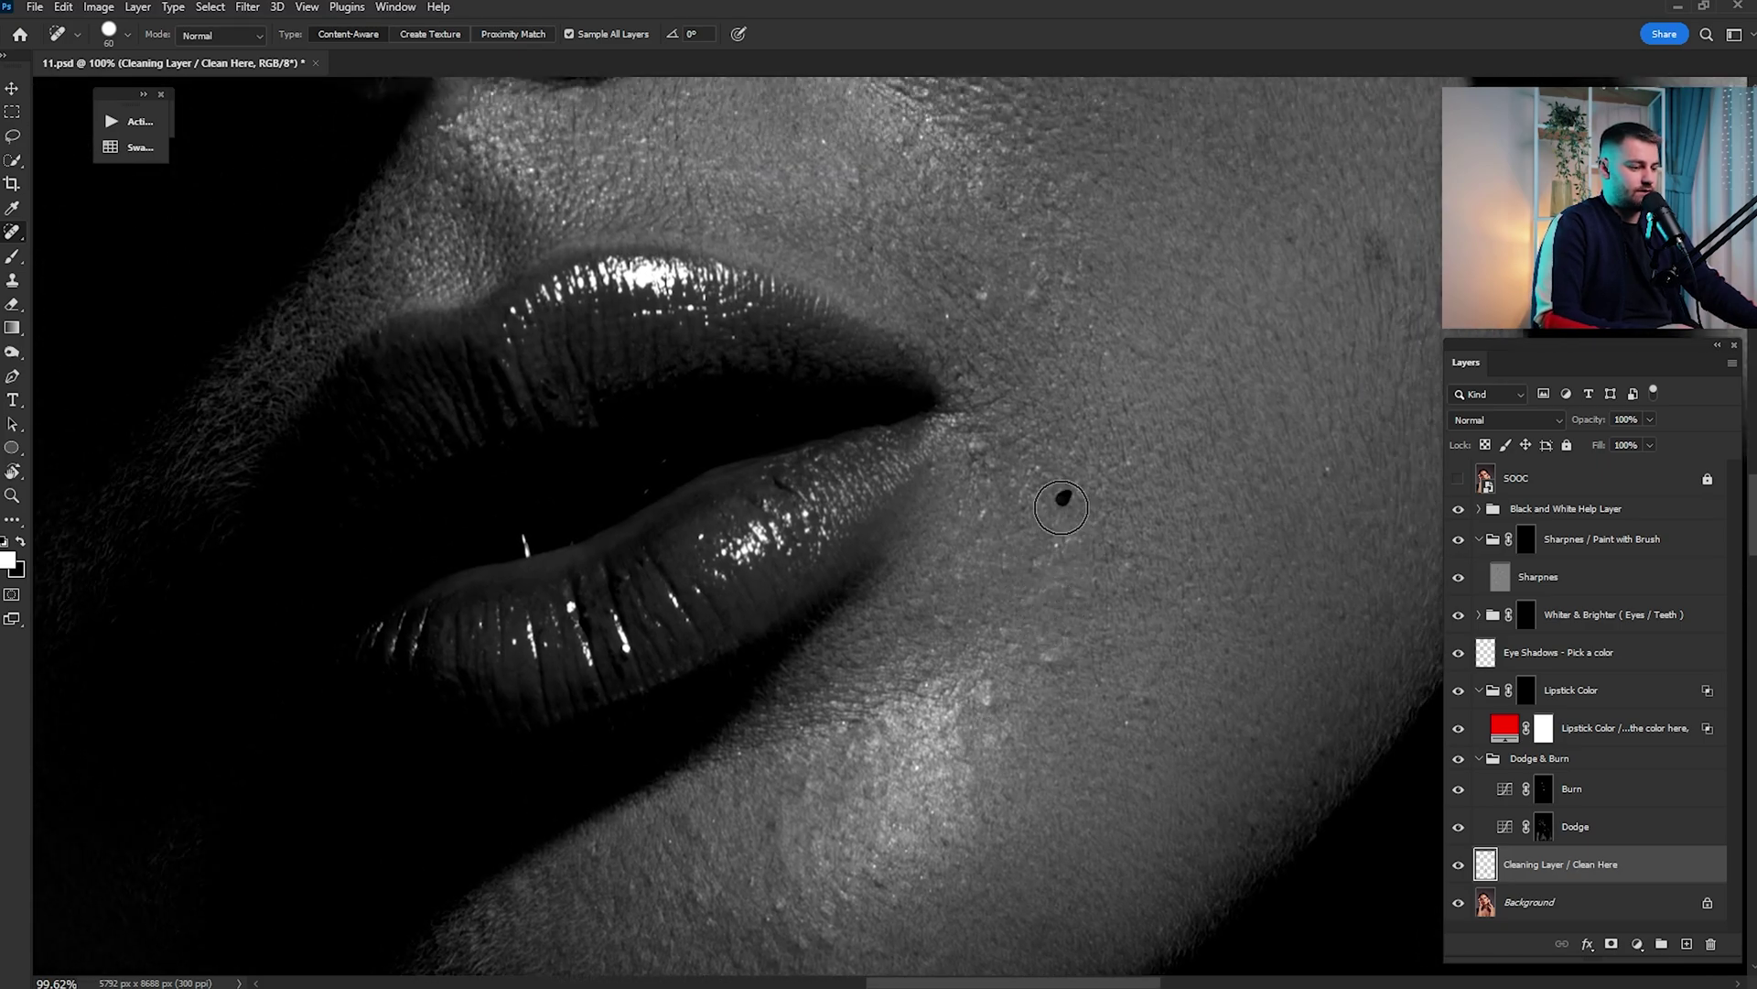
left_click(1046, 563)
left_click(1053, 661)
left_click(1081, 545)
left_click_drag(1188, 309, 1110, 573)
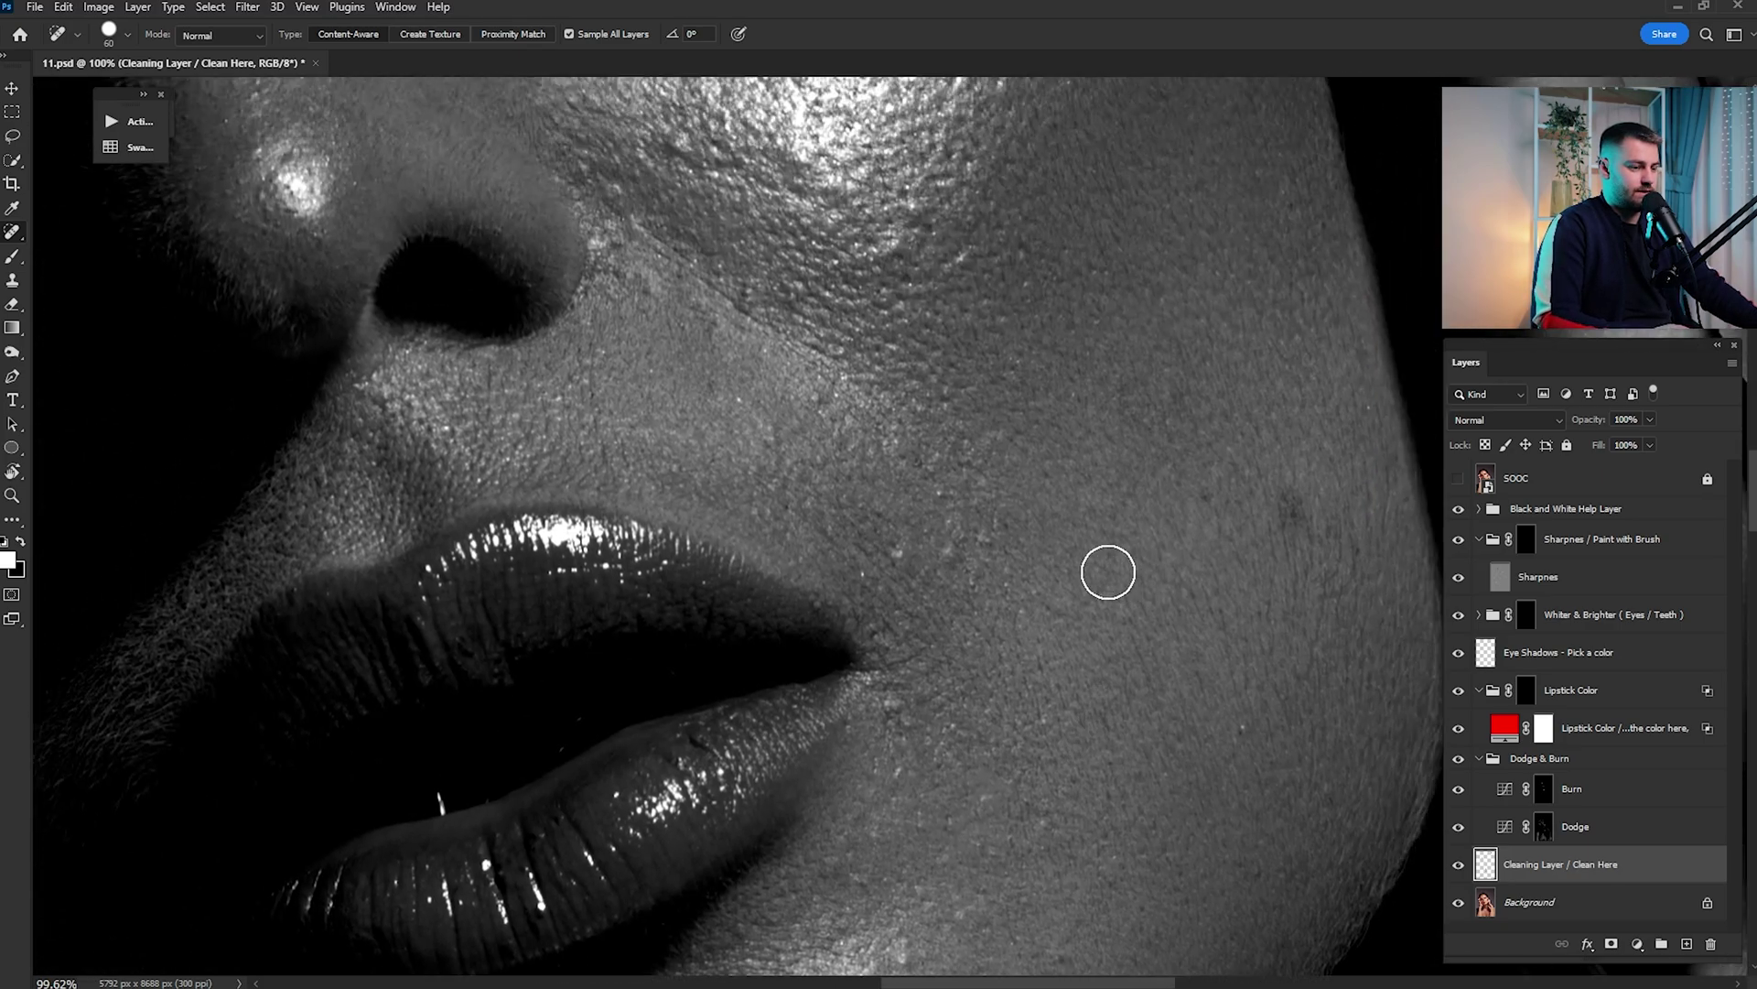
left_click_drag(929, 566, 1087, 506)
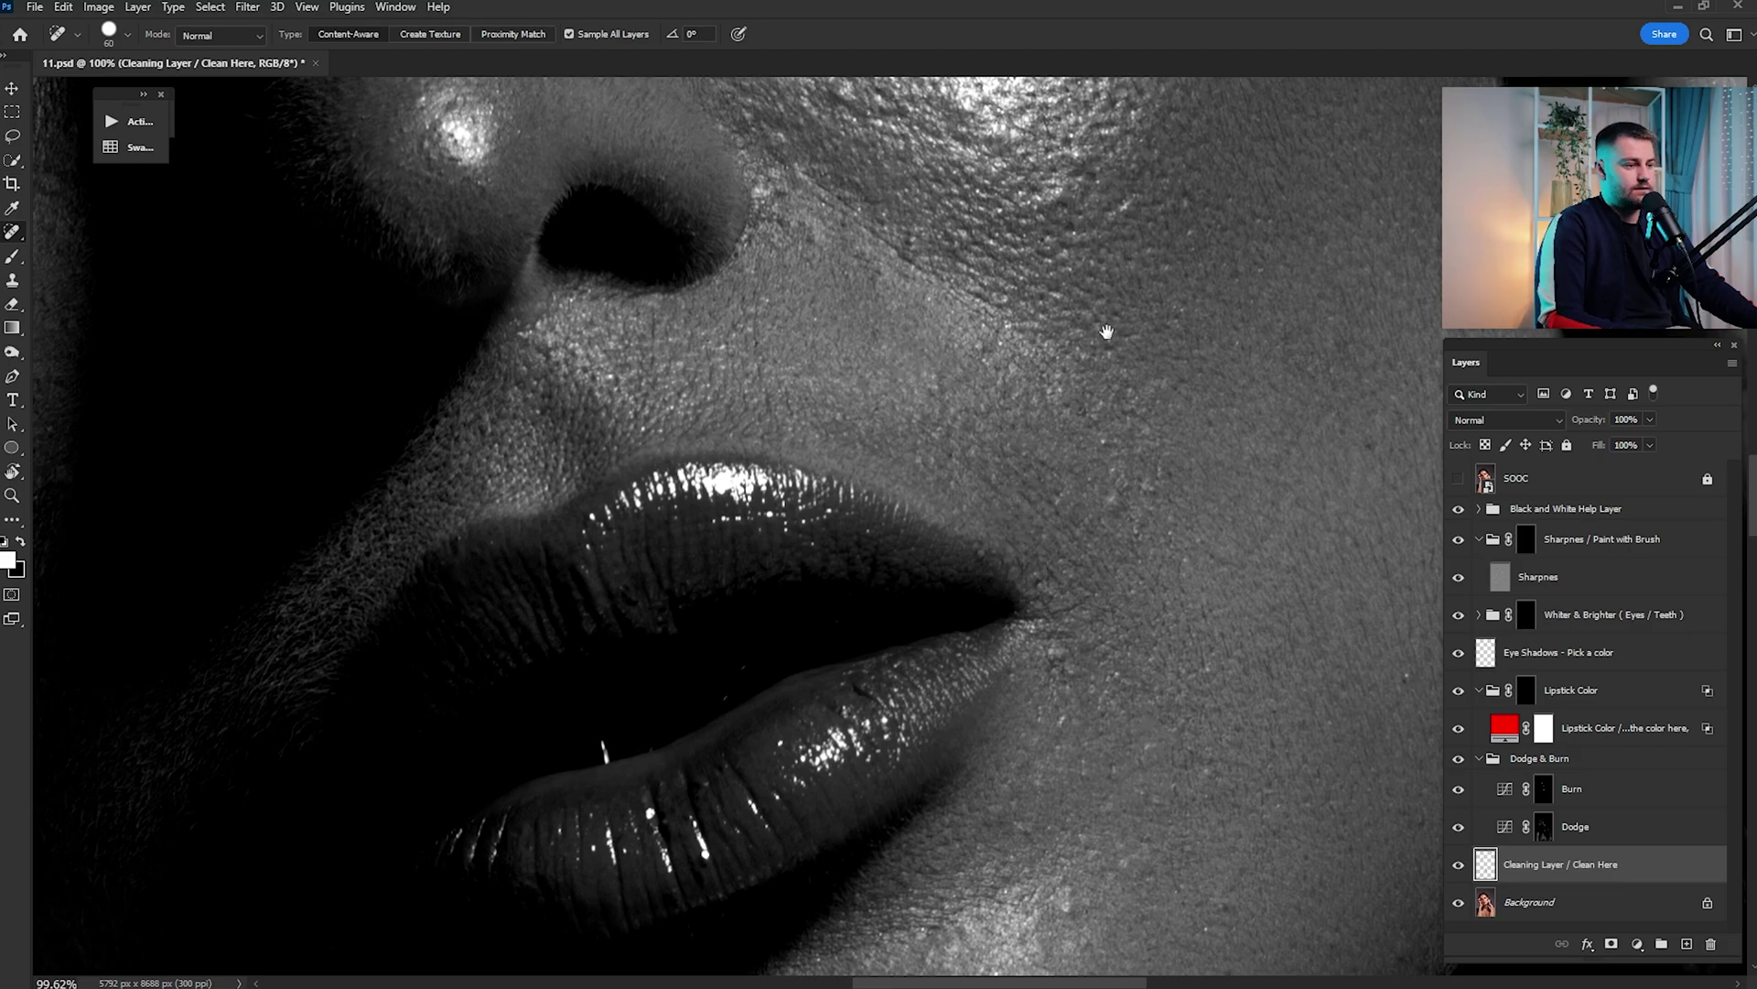
Examine the cheek, nose and under-eye skin for remaining blemishes in the black-and-white view
scroll(1106, 333, "up", 3)
scroll(1106, 333, "right", 1)
left_click_drag(1105, 391, 1092, 401)
scroll(1092, 401, "up", 3)
scroll(1092, 401, "left", 2)
left_click_drag(988, 431, 968, 415)
scroll(1097, 316, "up", 4)
scroll(1097, 317, "right", 2)
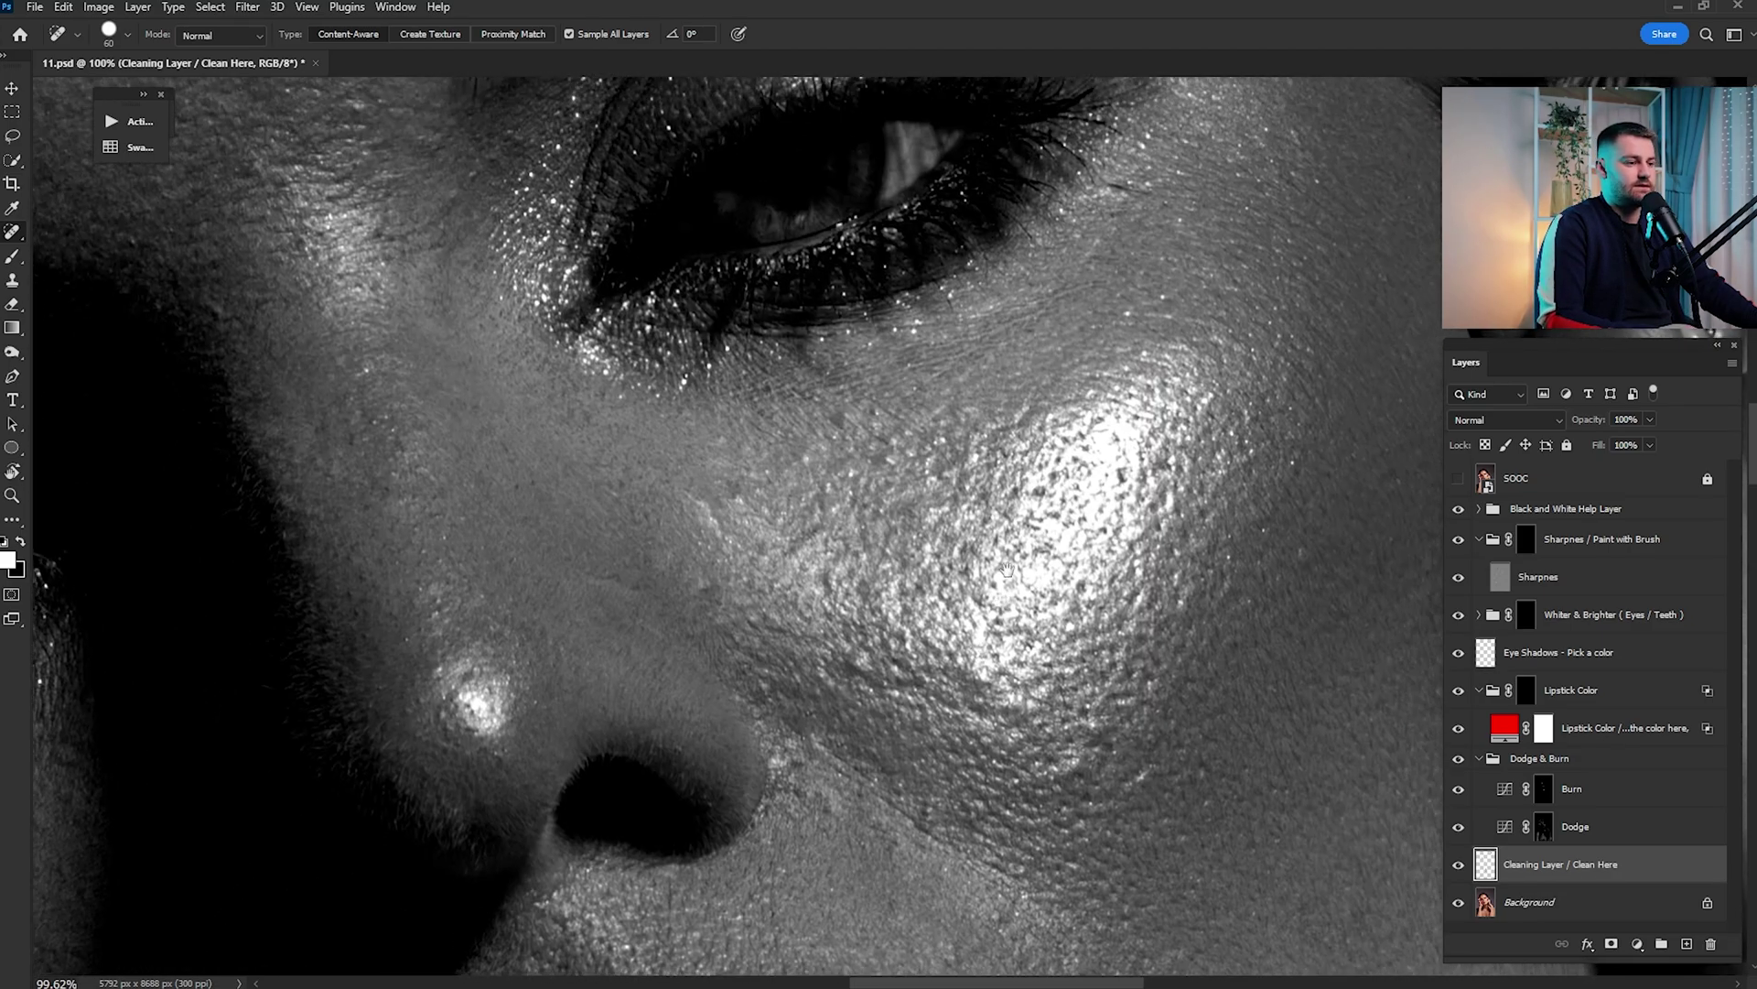
left_click_drag(1044, 499, 1044, 499)
mouse_move(858, 682)
left_mouse_down()
mouse_move(775, 351)
mouse_move(795, 136)
left_mouse_up()
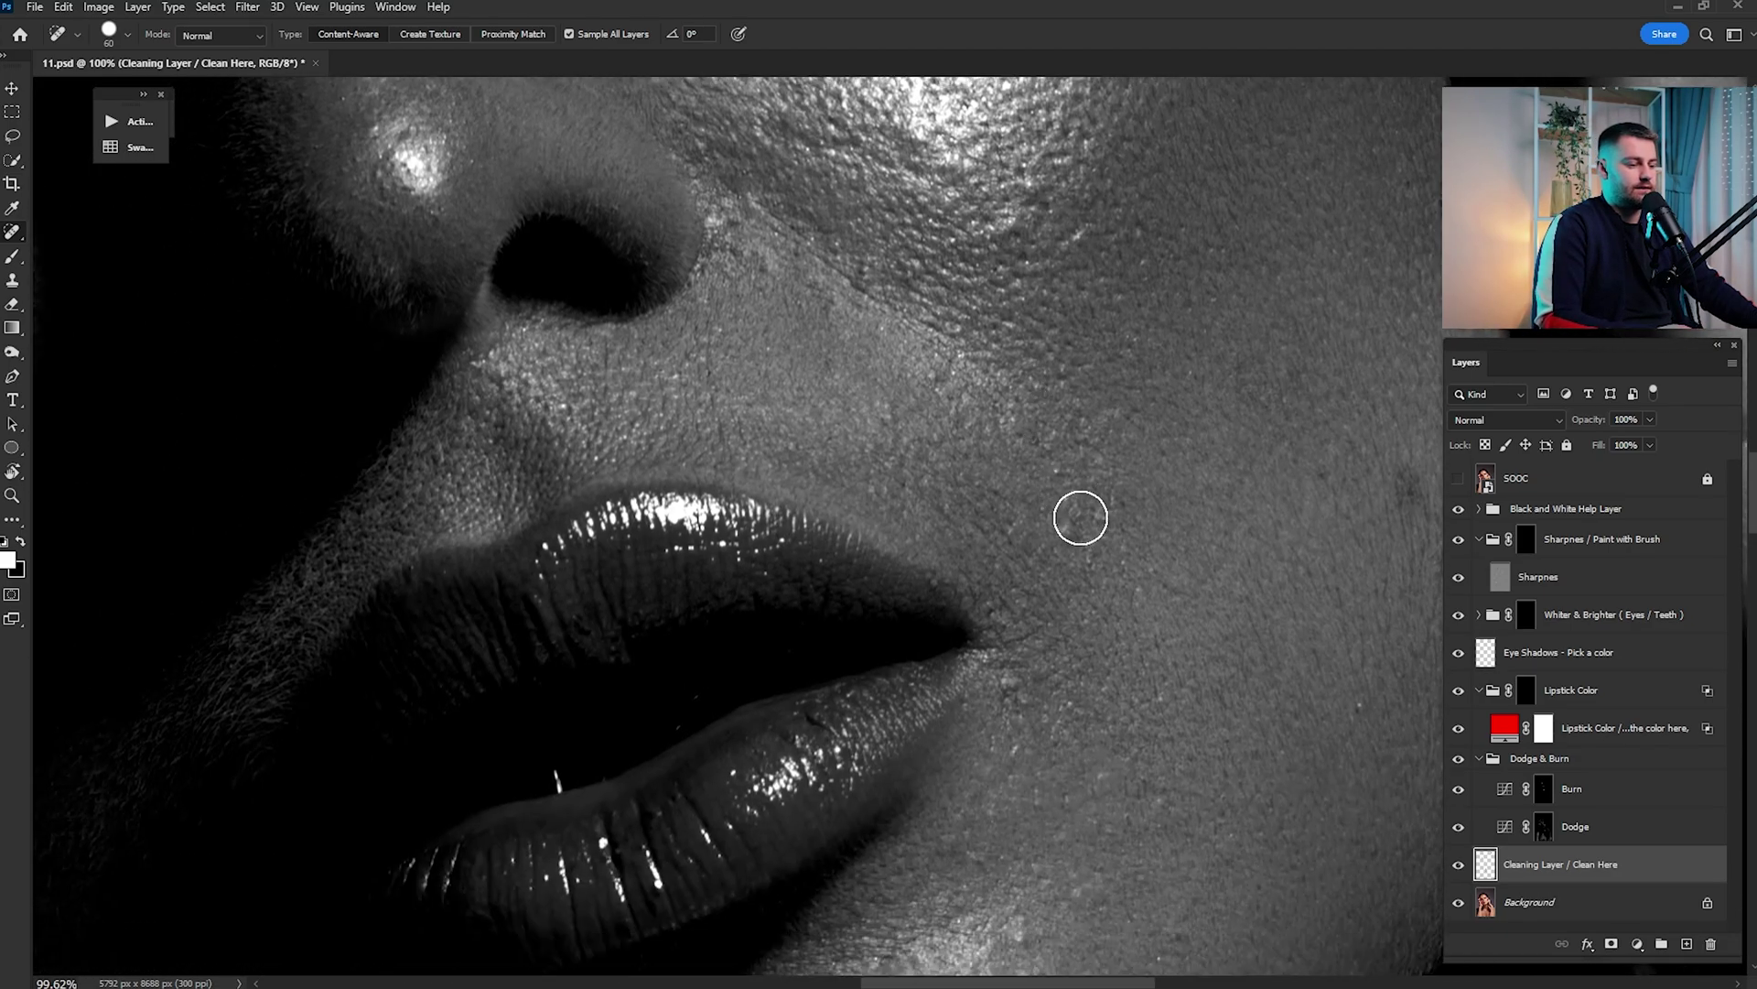
Heal the remaining spots around the mouth corner and along the jaw on the Cleaning Layer
left_click(1080, 518)
mouse_move(1102, 534)
left_mouse_down()
mouse_move(1102, 551)
mouse_move(1032, 549)
left_mouse_up()
scroll(1055, 635, "down", 5)
scroll(1055, 635, "left", 1)
left_click(993, 648)
left_click(1128, 584)
left_click(1179, 747)
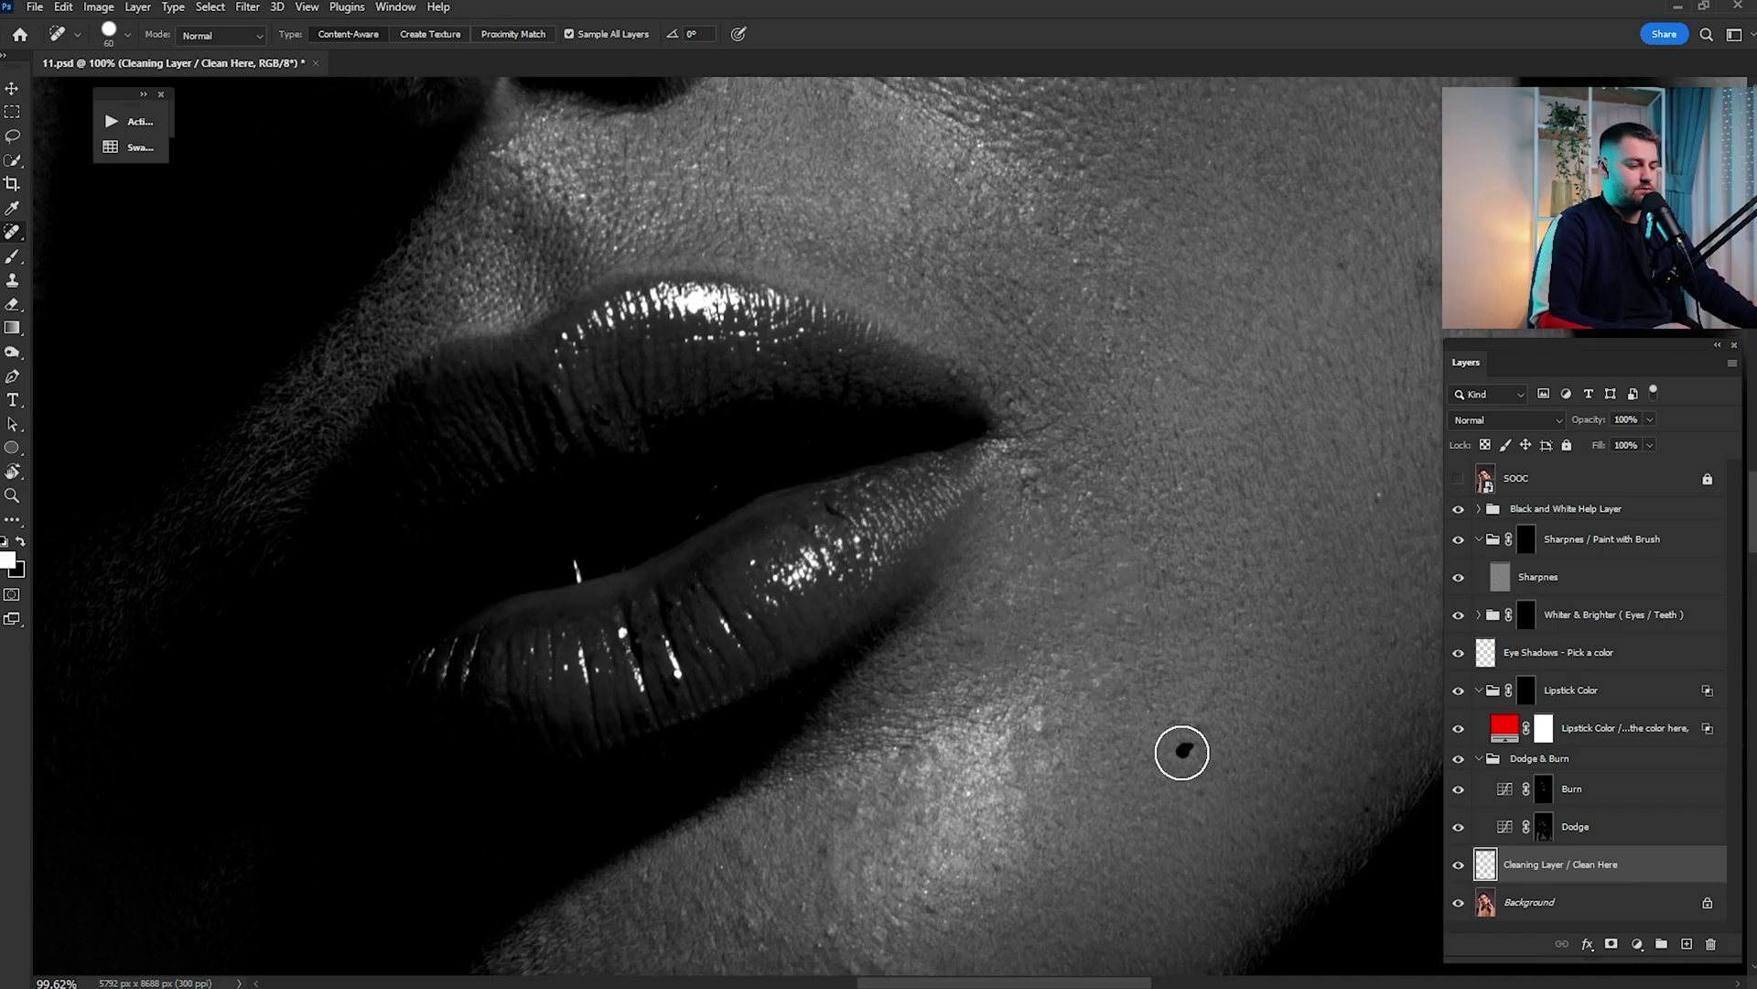
Examine the chin, lips, nose and shadowed eye area for blemishes, then fit the whole portrait in view
scroll(1133, 599, "down", 5)
scroll(1133, 600, "left", 1)
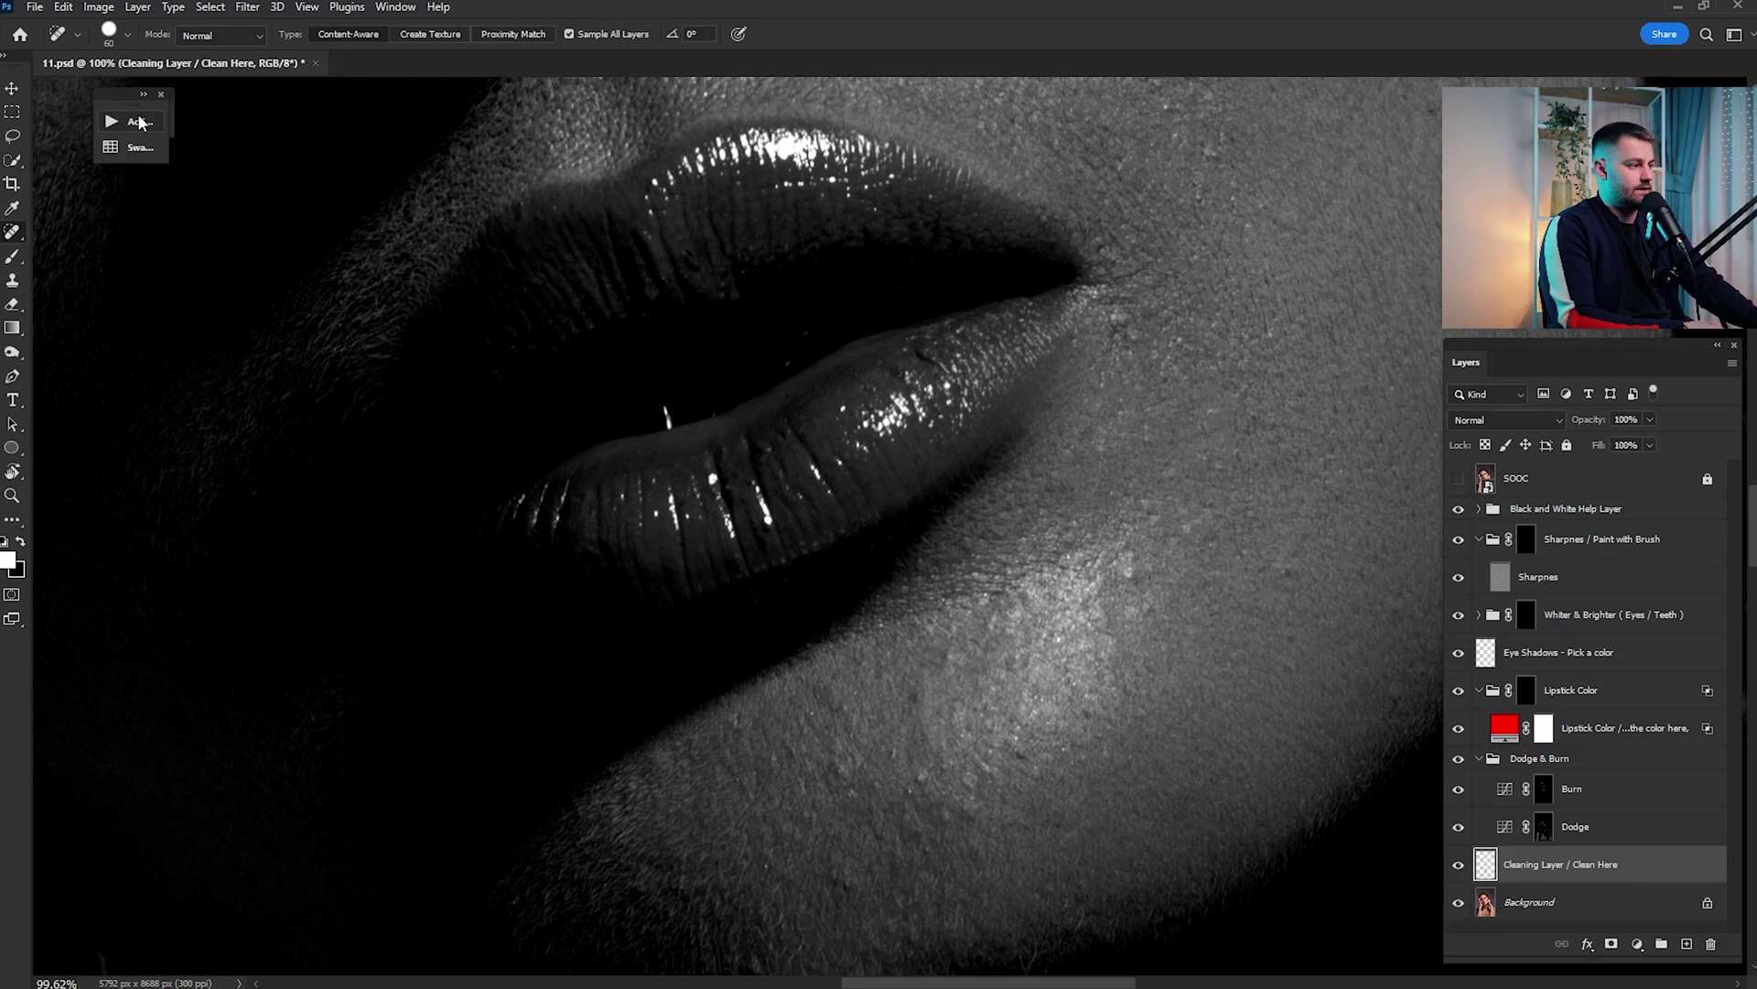
scroll(1098, 470, "up", 3)
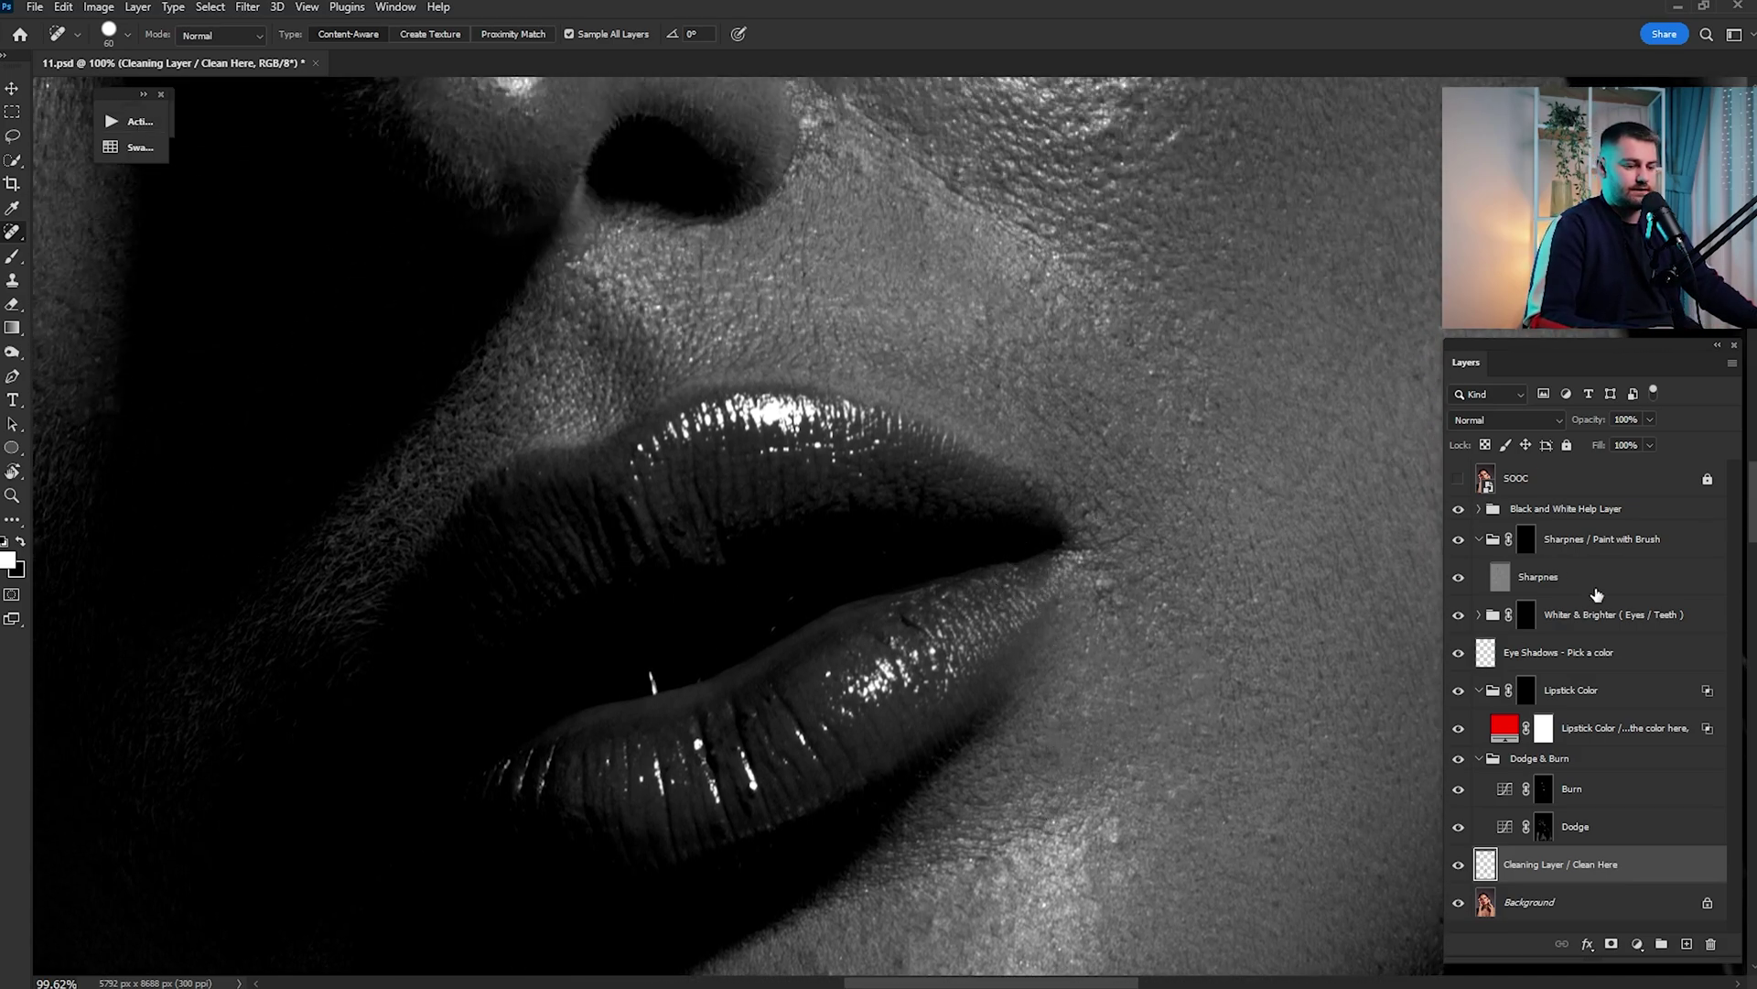
scroll(1028, 464, "up", 6)
scroll(1029, 464, "left", 4)
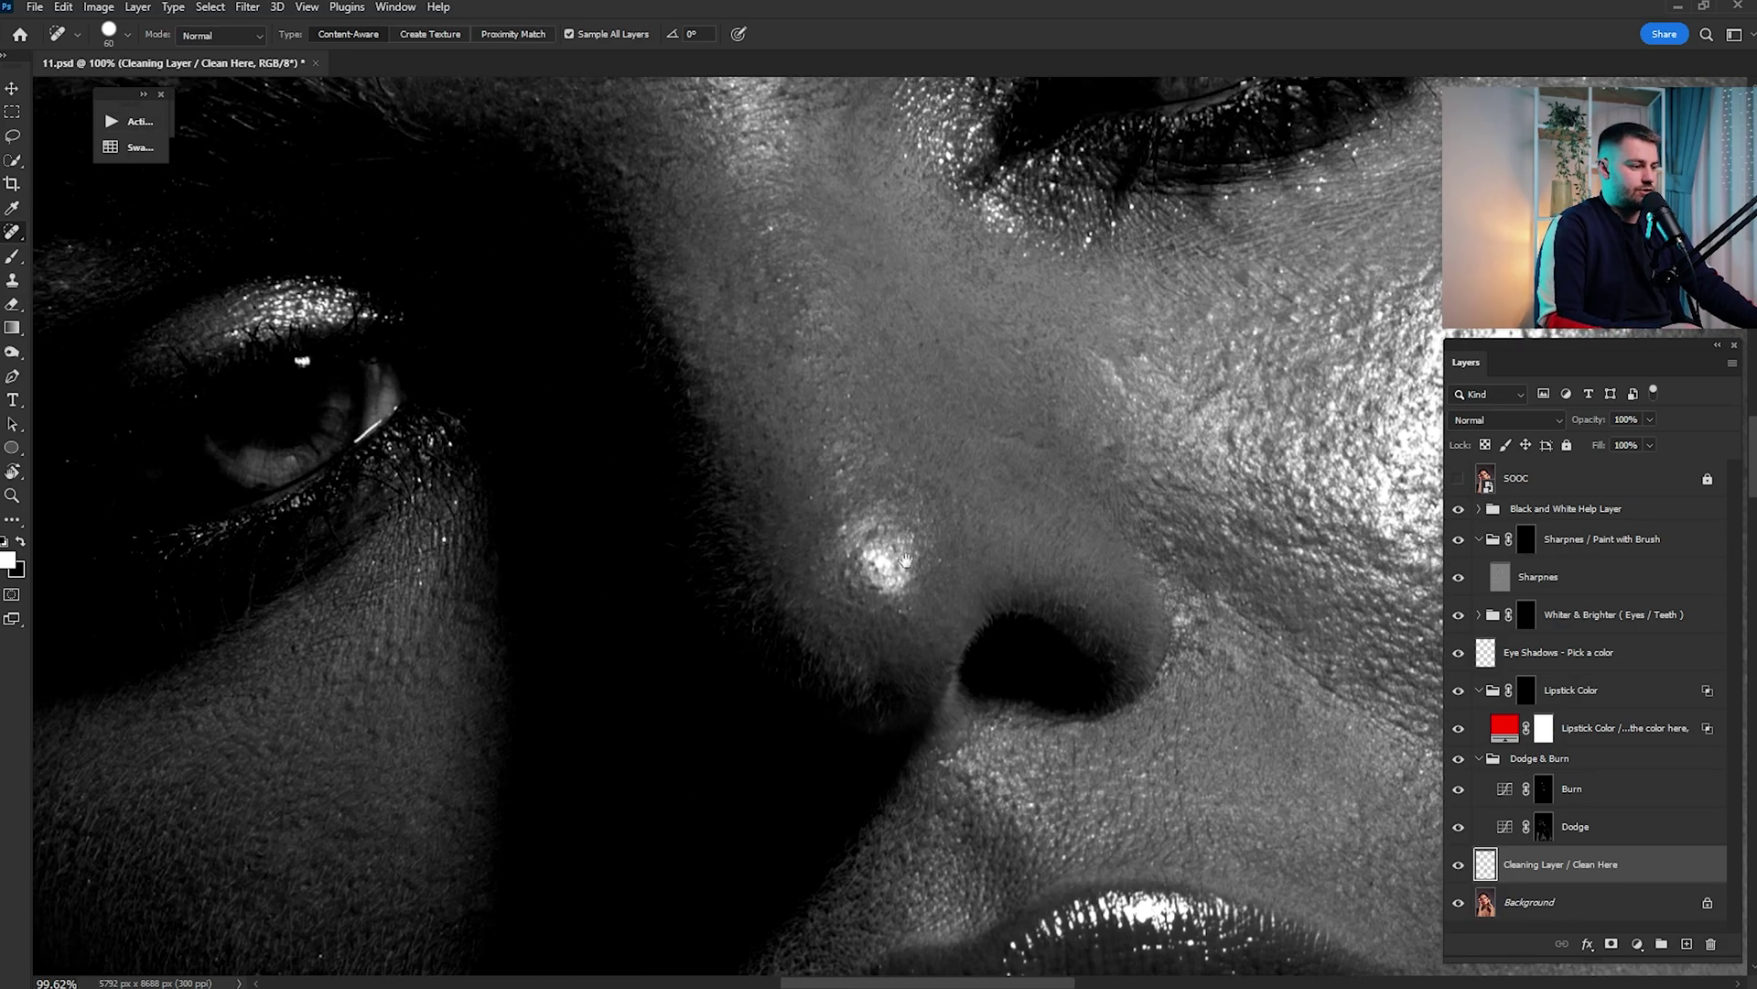
scroll(1105, 519, "up", 4)
scroll(1105, 519, "left", 2)
key("ctrl+0")
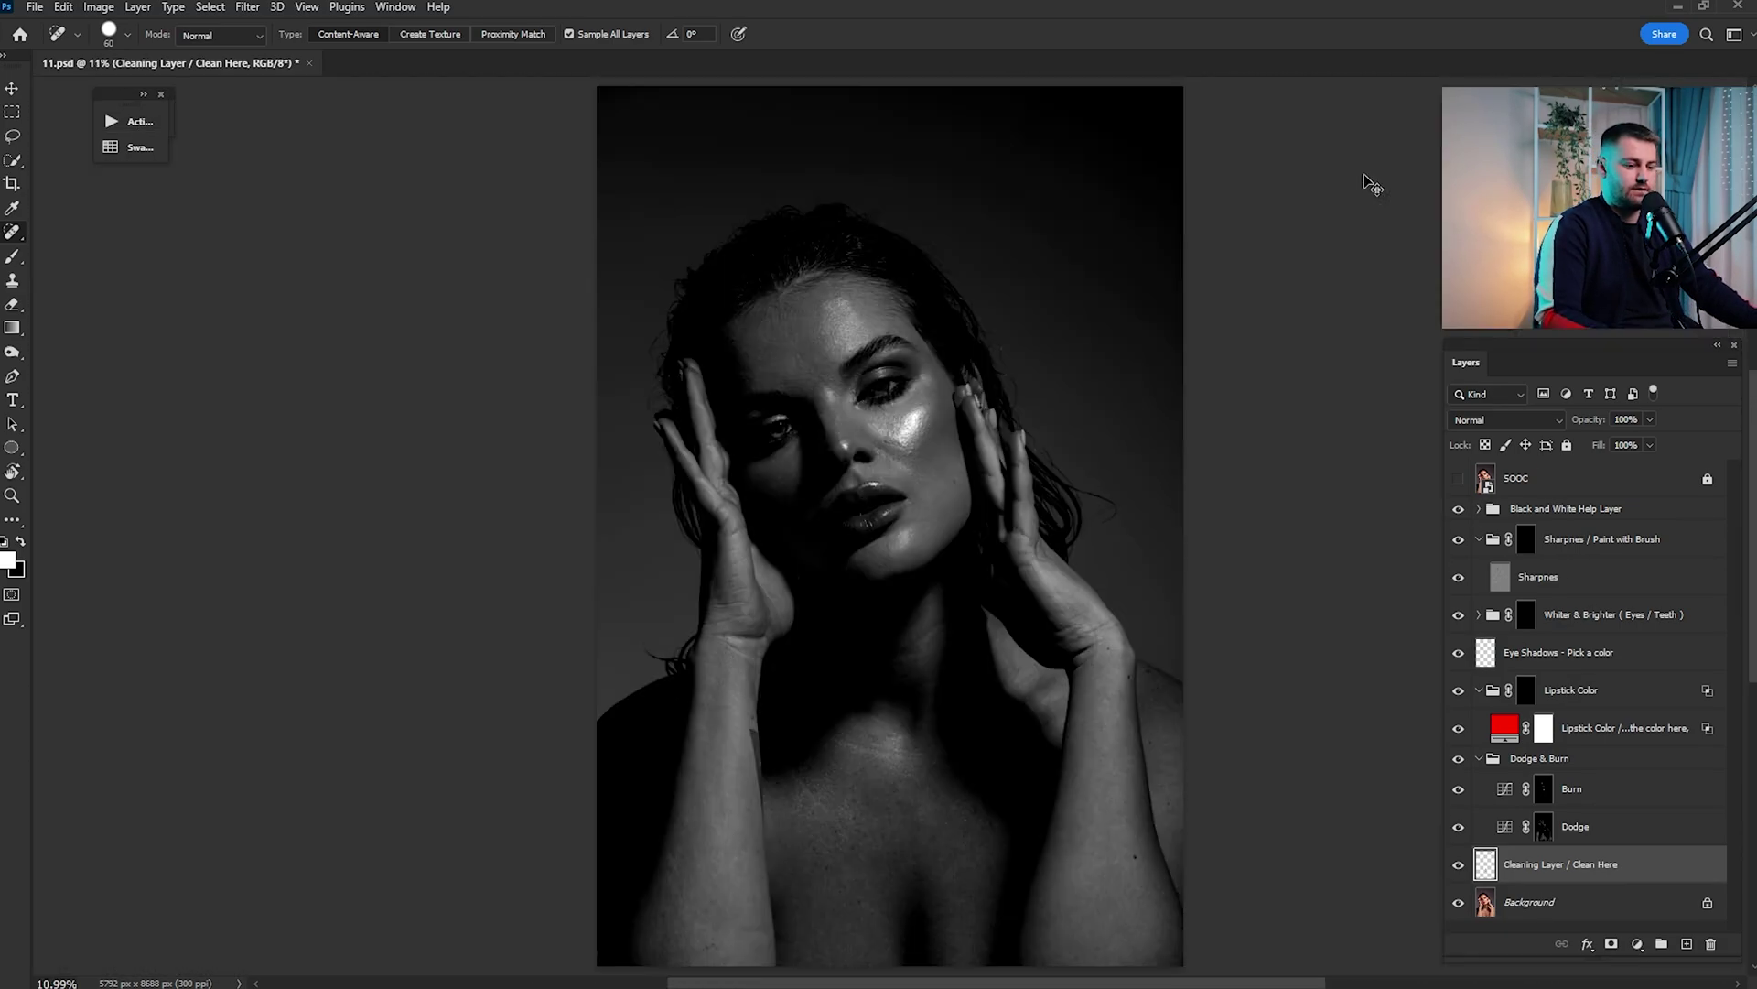
Hide the Black and White Help Layer and toggle the SOOC layer to compare the portrait with the original
left_click(1460, 509)
left_click(1458, 478)
left_click(1459, 477)
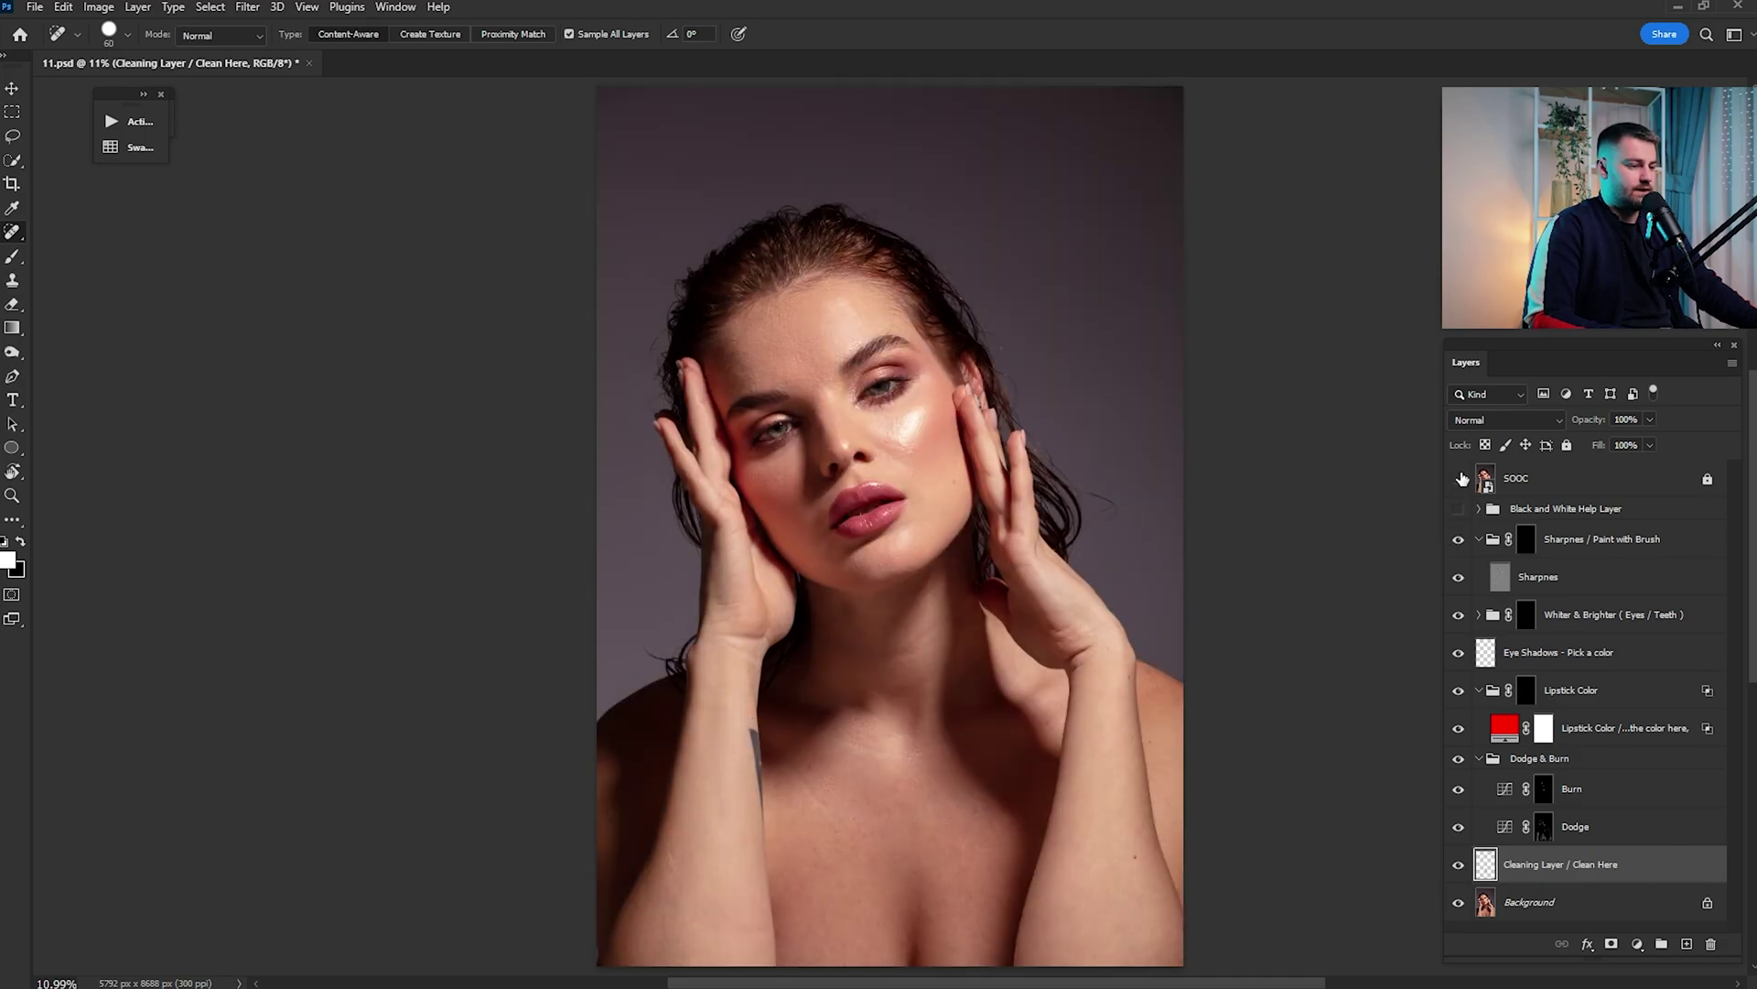
left_click(1460, 479)
left_click(1460, 479)
left_click(1460, 479)
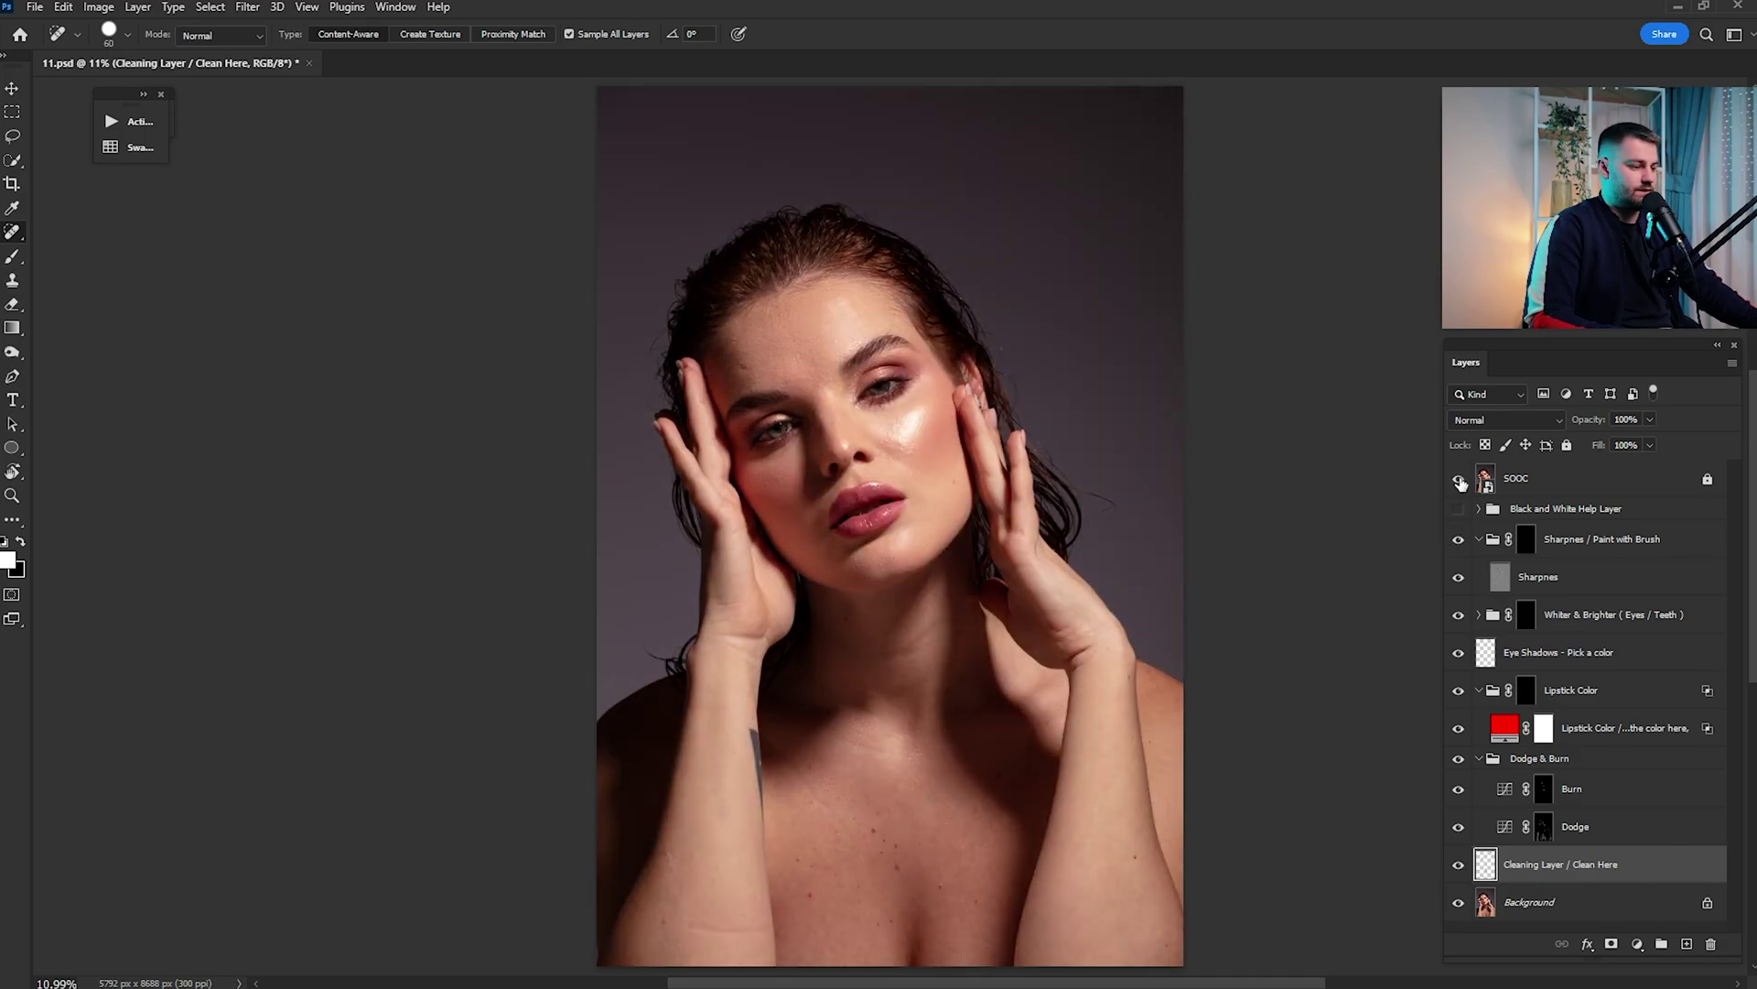
left_click(1460, 479)
left_click(1460, 479)
left_click(1460, 479)
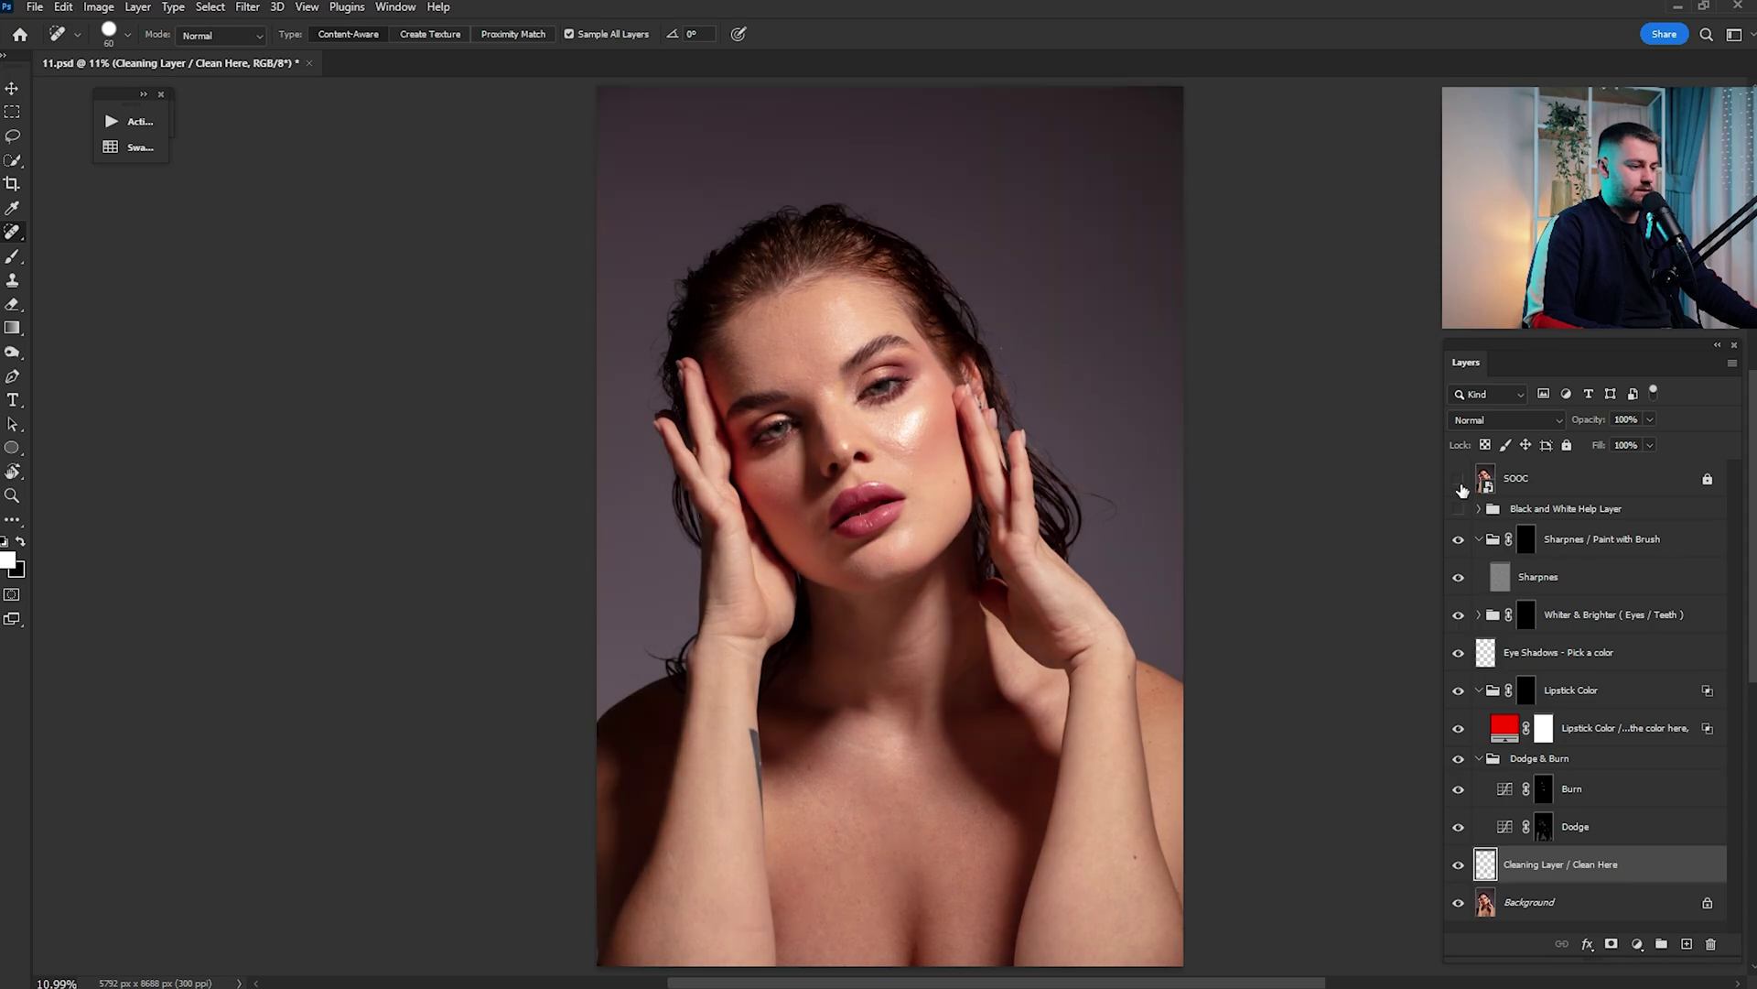
Collapse the Dodge & Burn group and toggle its visibility to compare the skin with and without it
left_click(1480, 759)
left_click(1494, 767)
left_click(1460, 761)
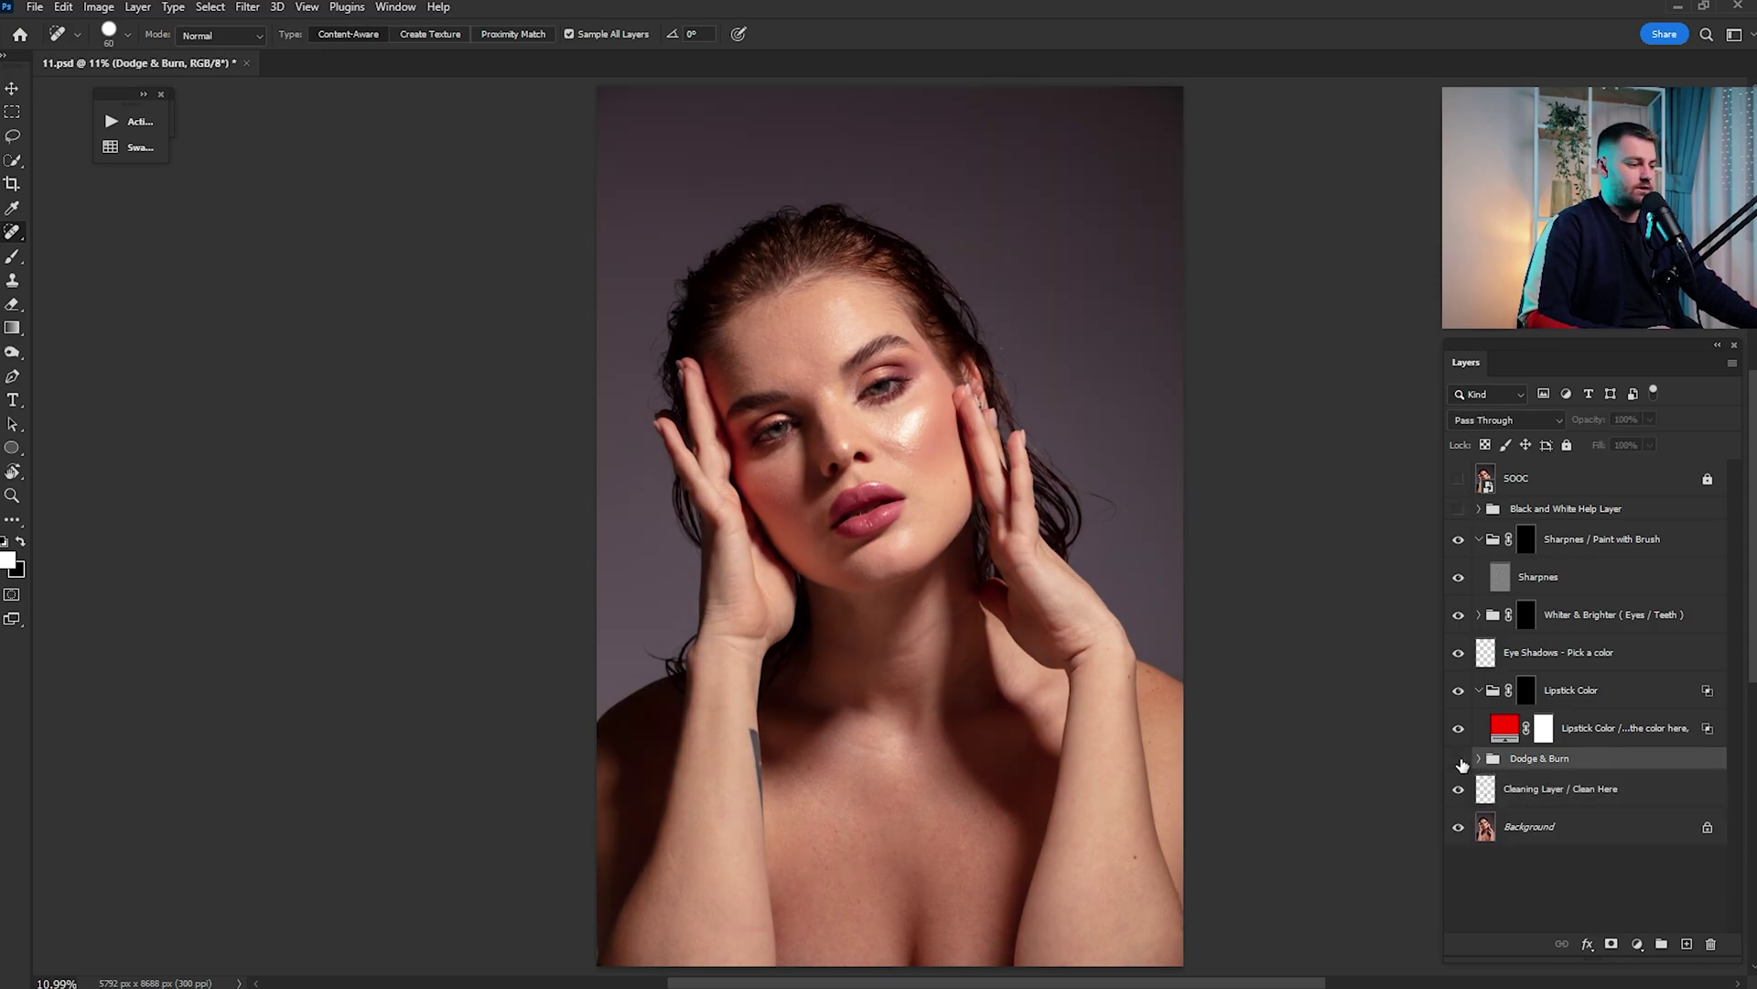
left_click(1460, 761)
left_click(1459, 760)
left_click(1459, 759)
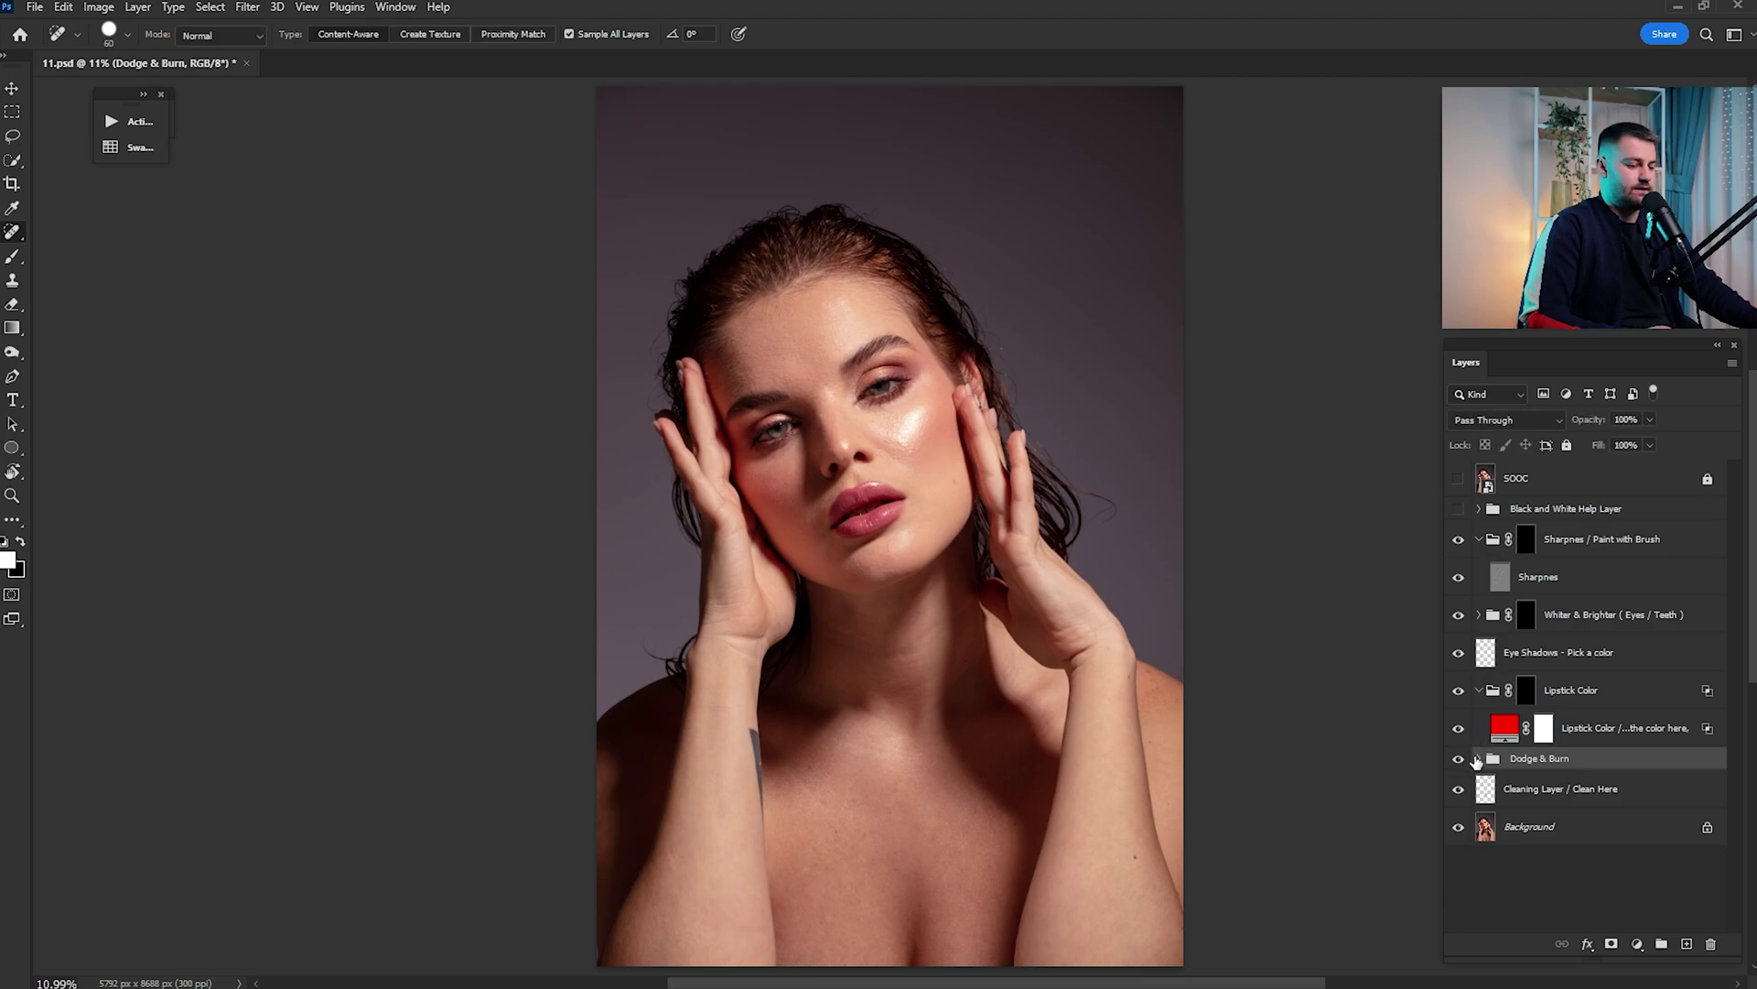
Expand the Dodge & Burn group, reduce the Dodge layer's opacity to 77% and toggle its visibility to judge the effect
left_click(1476, 759)
left_click(1567, 796)
left_click(1576, 830)
left_click(1459, 828)
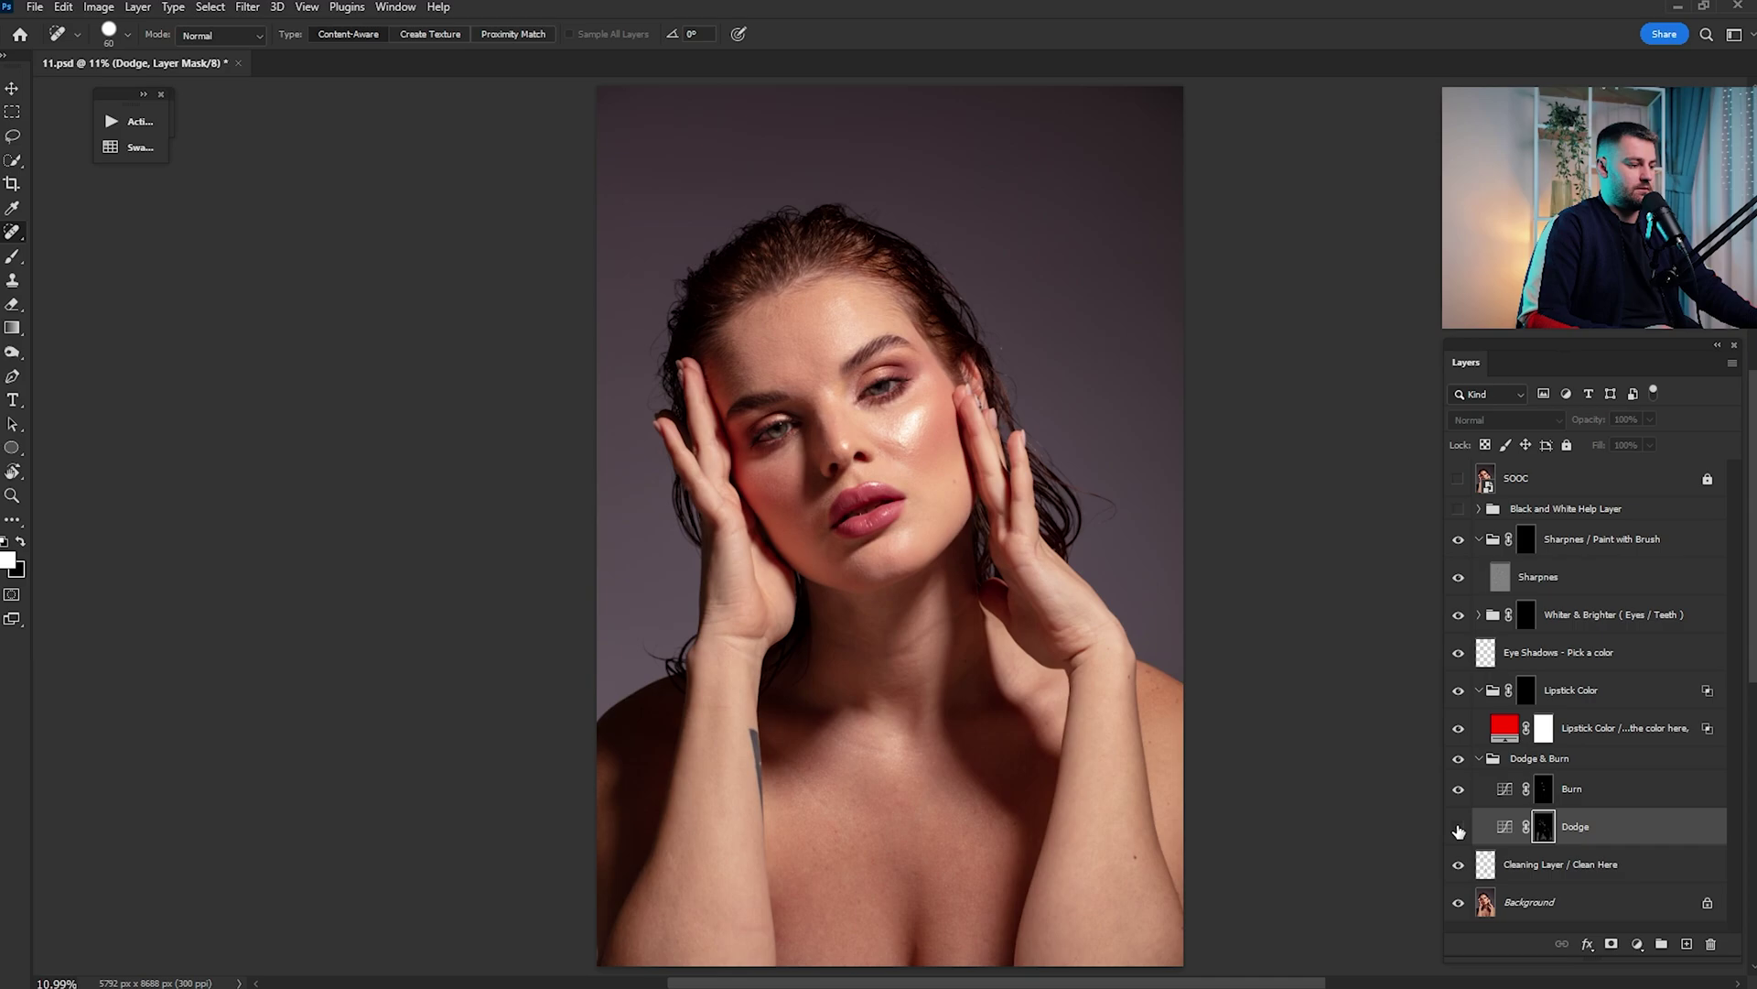
left_click(1459, 829)
left_click(1459, 831)
left_click(1459, 835)
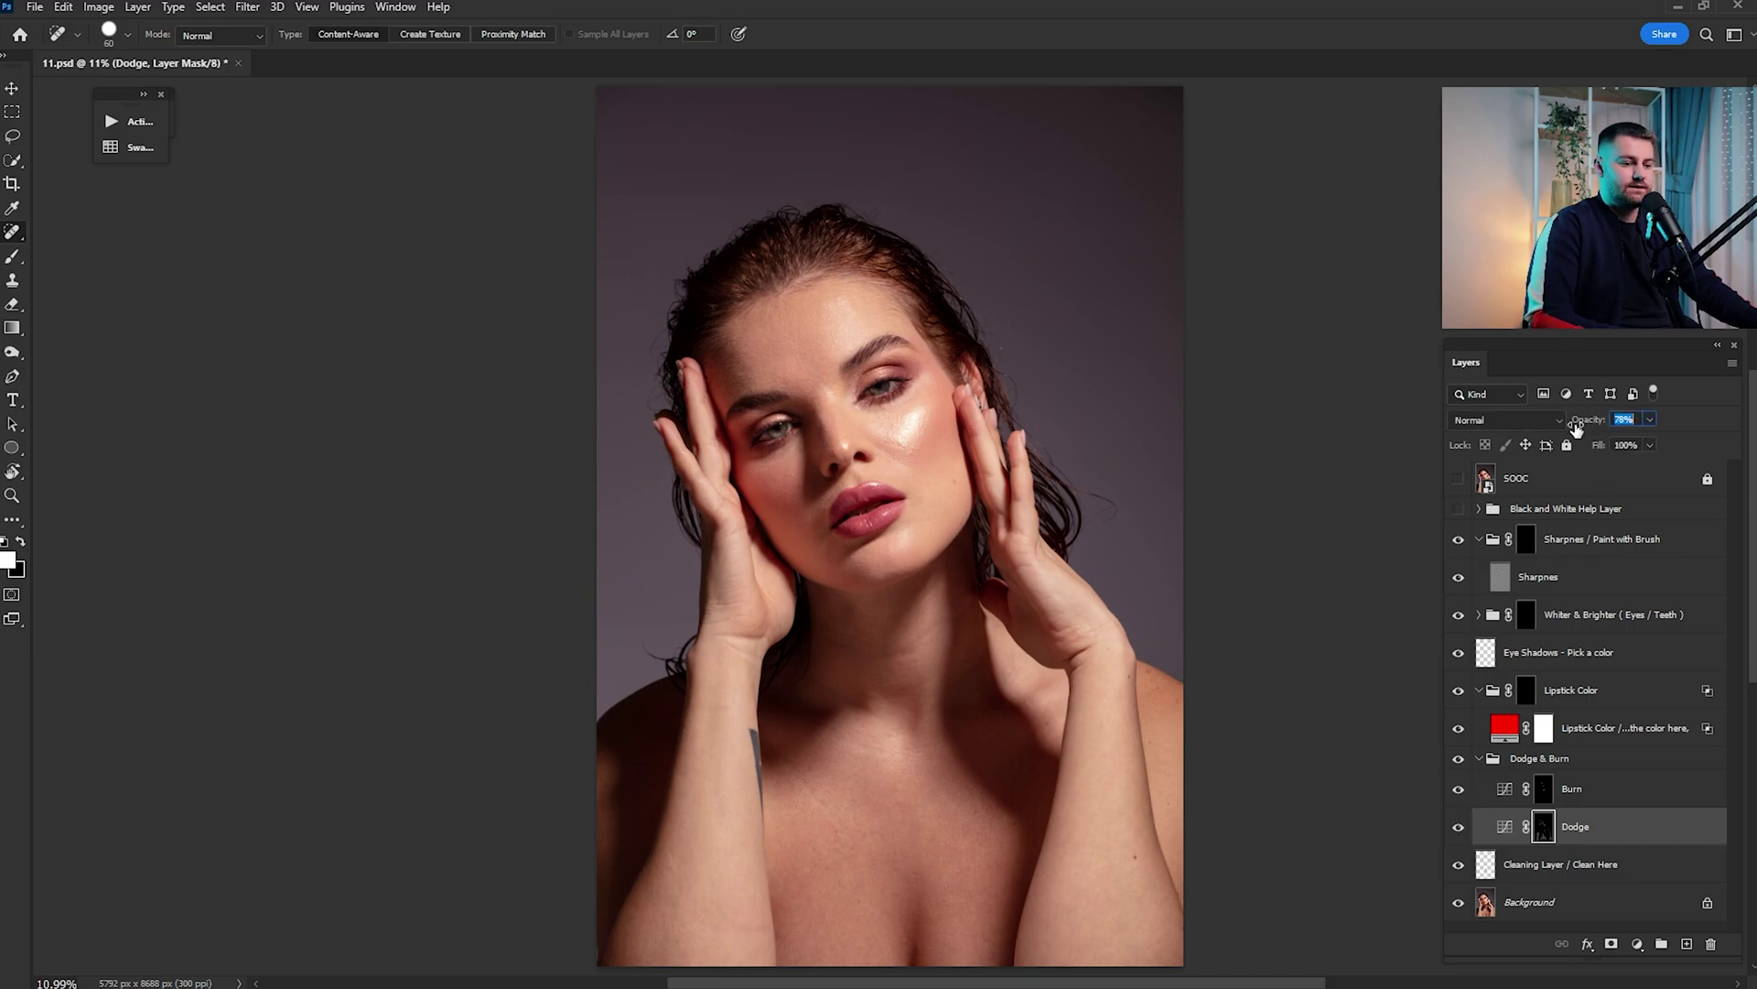
left_click(1458, 826)
left_click(1458, 829)
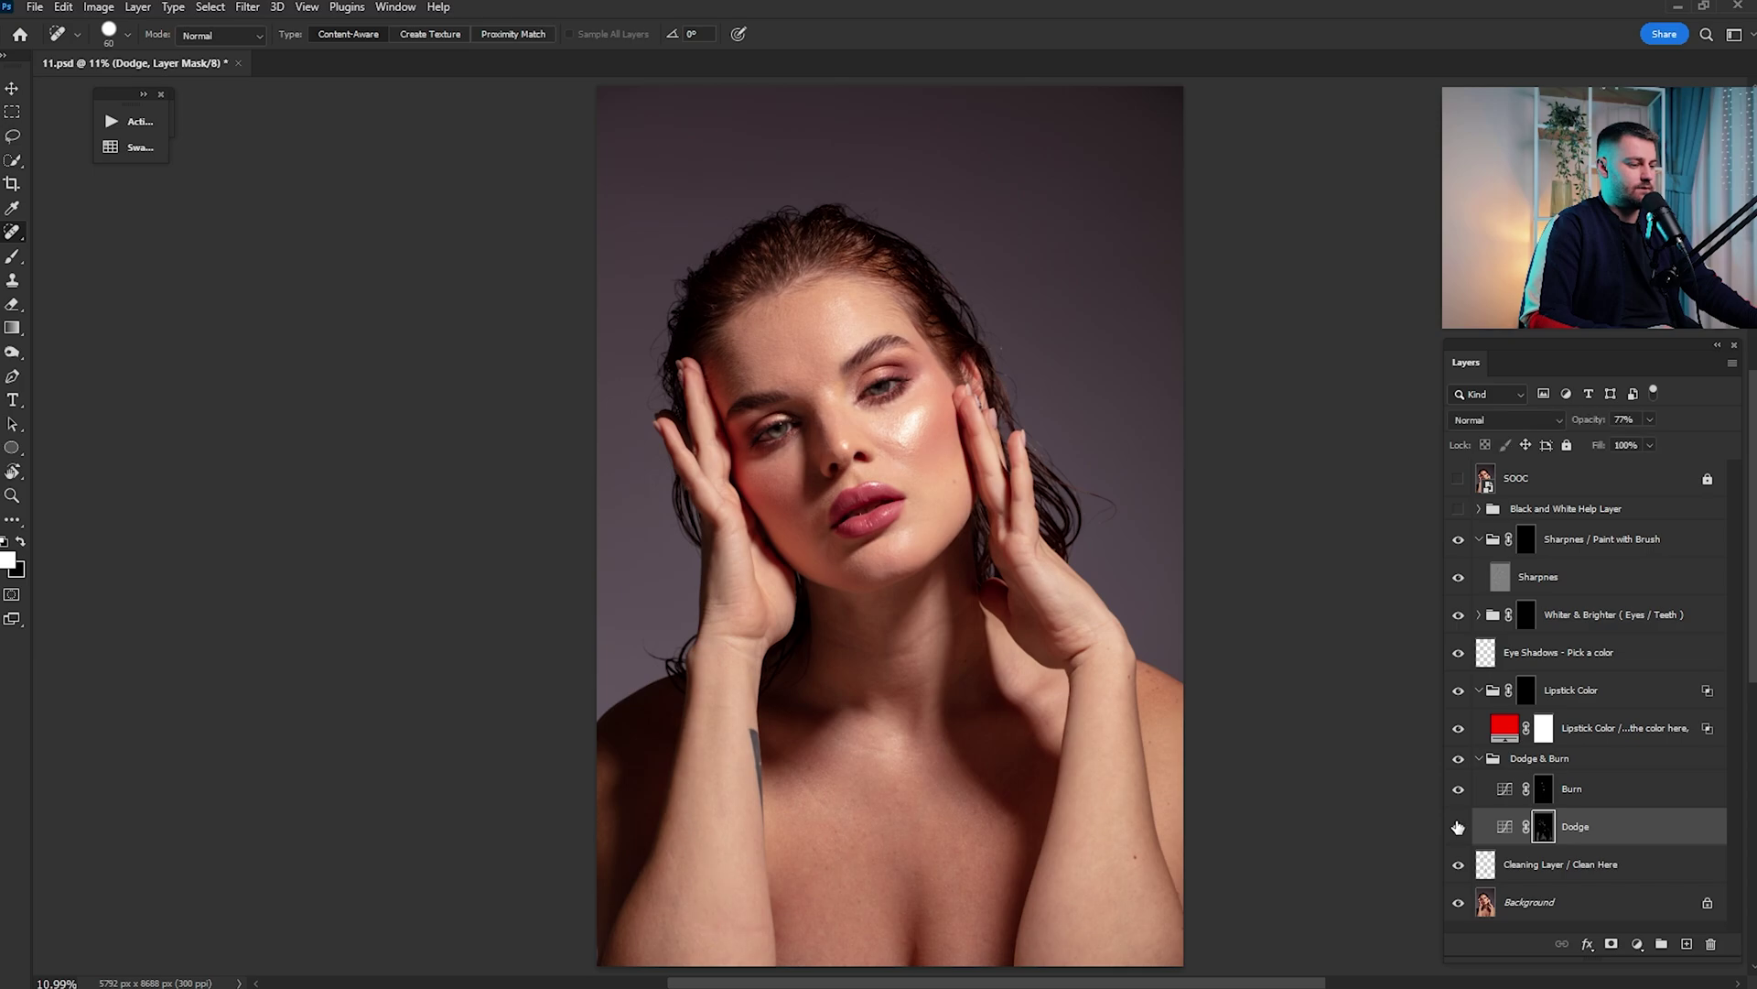
Toggle the Burn layer's visibility to judge its effect on the portrait
left_click(1544, 789)
left_click(1460, 793)
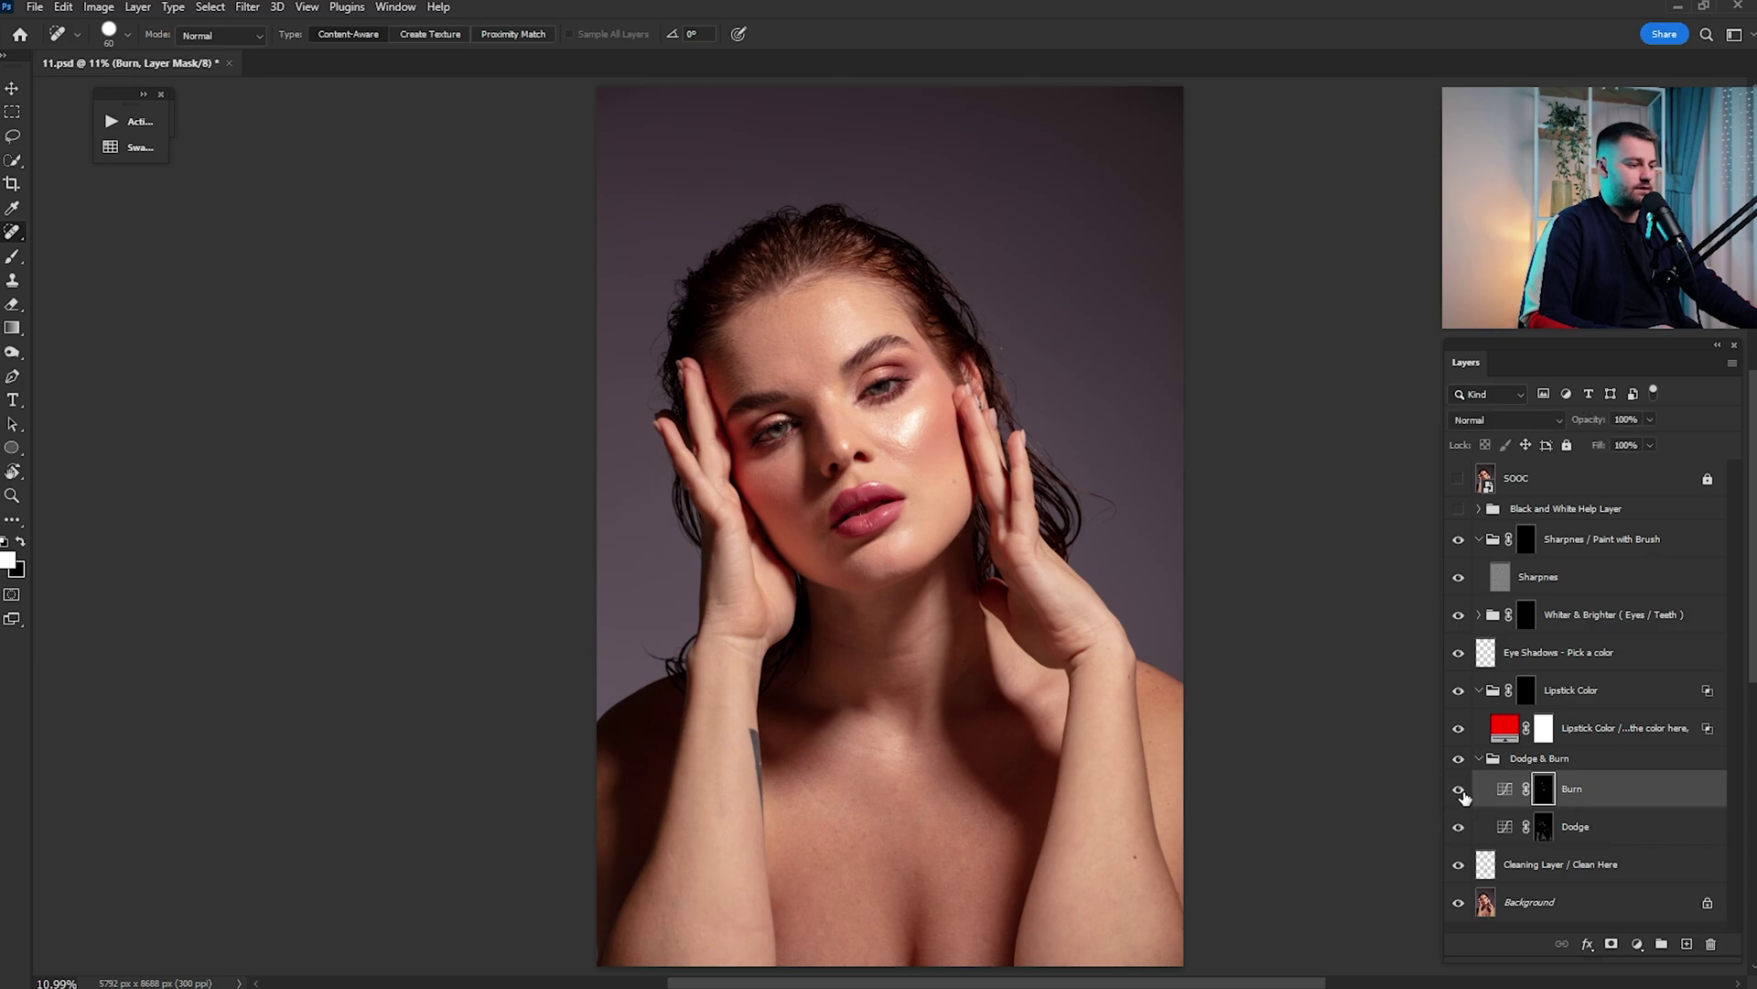
left_click(1460, 793)
Select the Lipstick Color group's mask and set up a 175 px white brush with 100% opacity and 100% flow, close up on the lips
left_click(1567, 692)
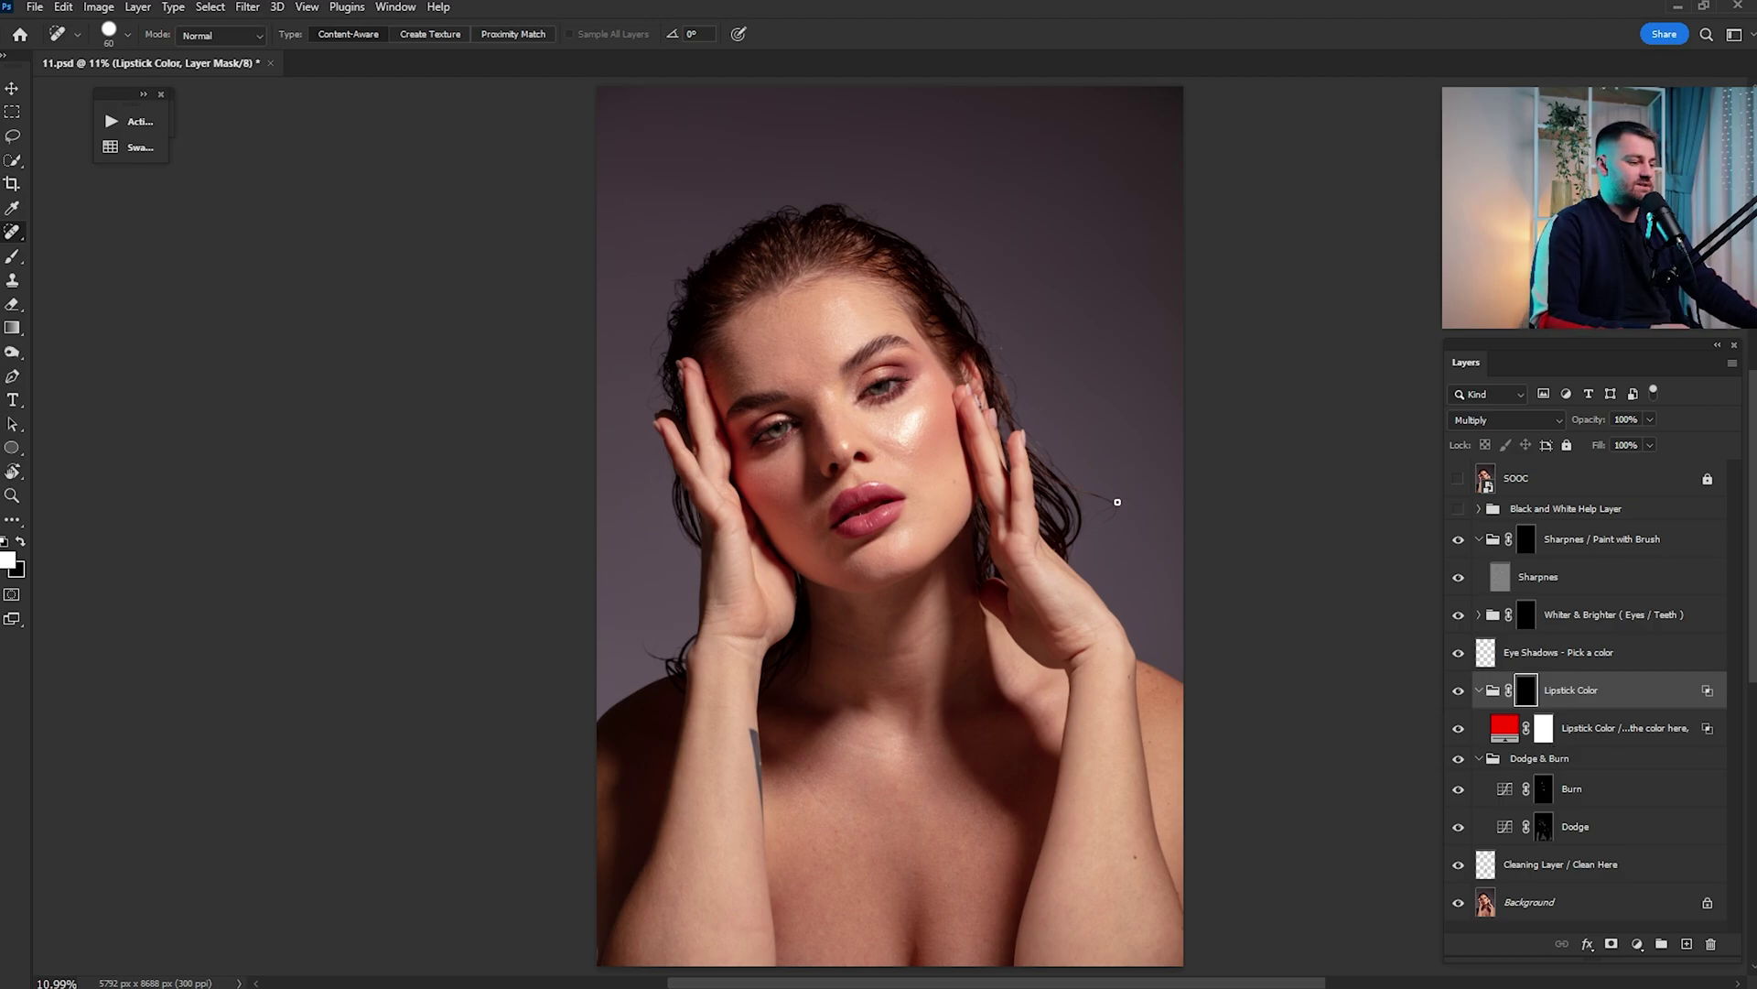
left_click_drag(884, 507, 1066, 593)
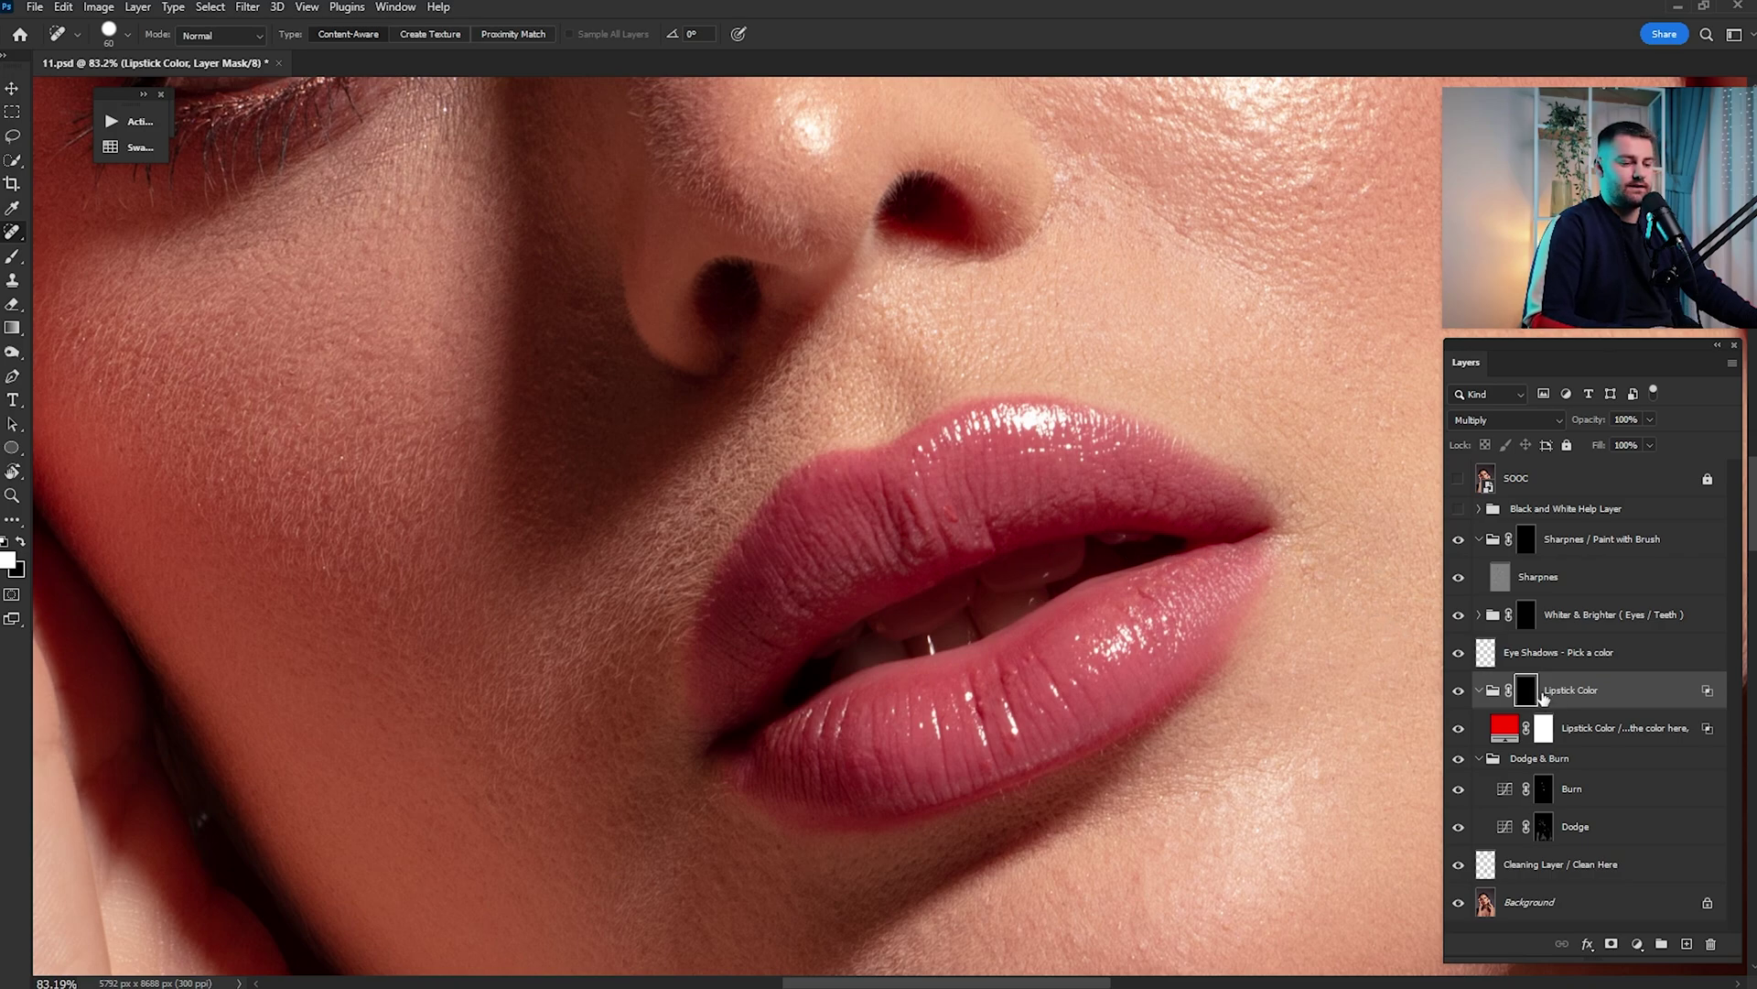
scroll(1225, 538, "down", 2)
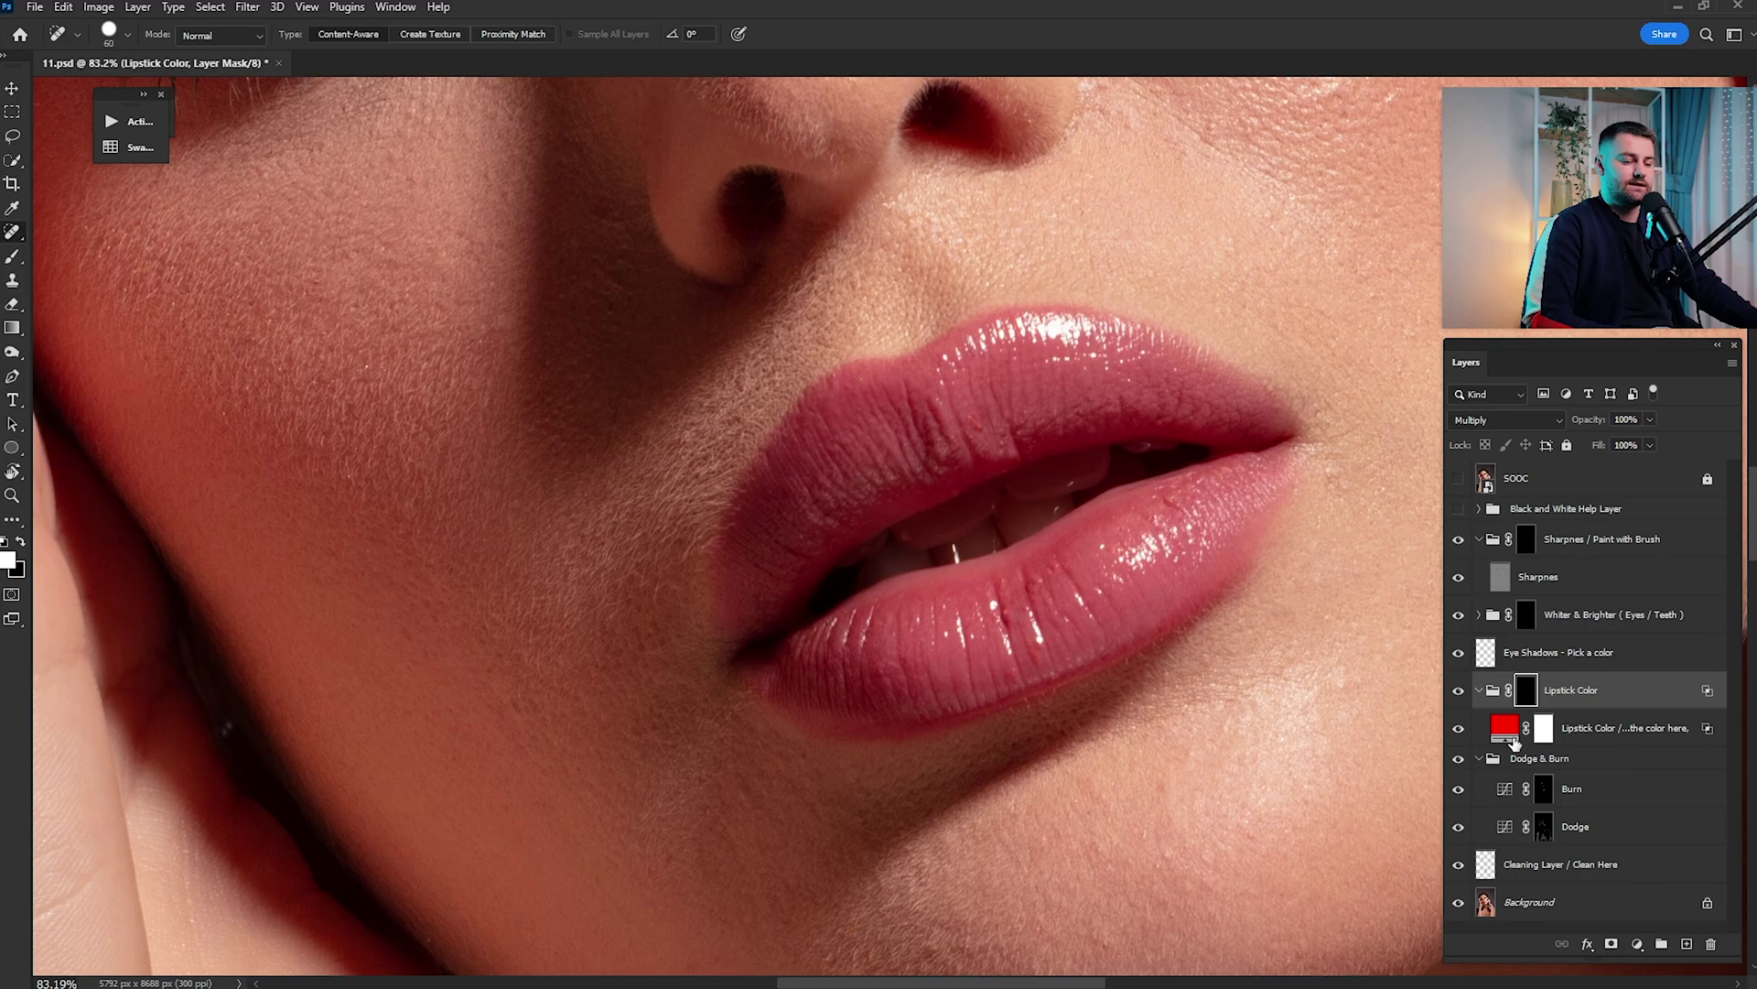
key("b")
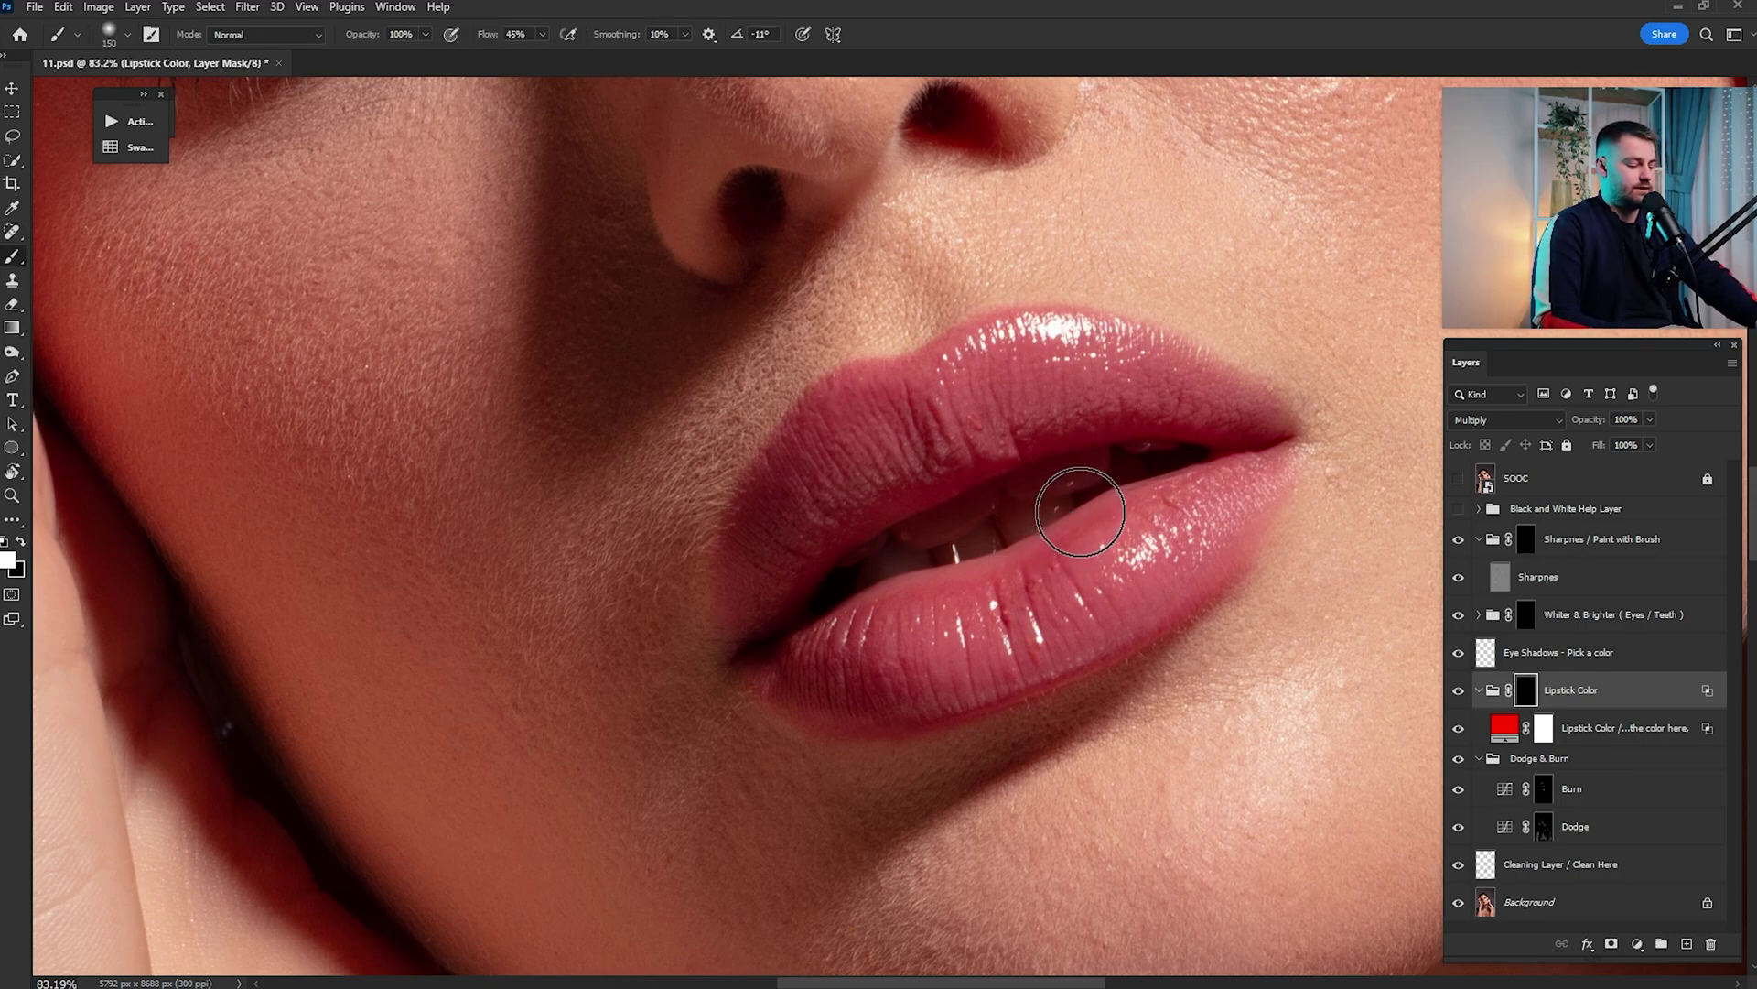
key("bracketright")
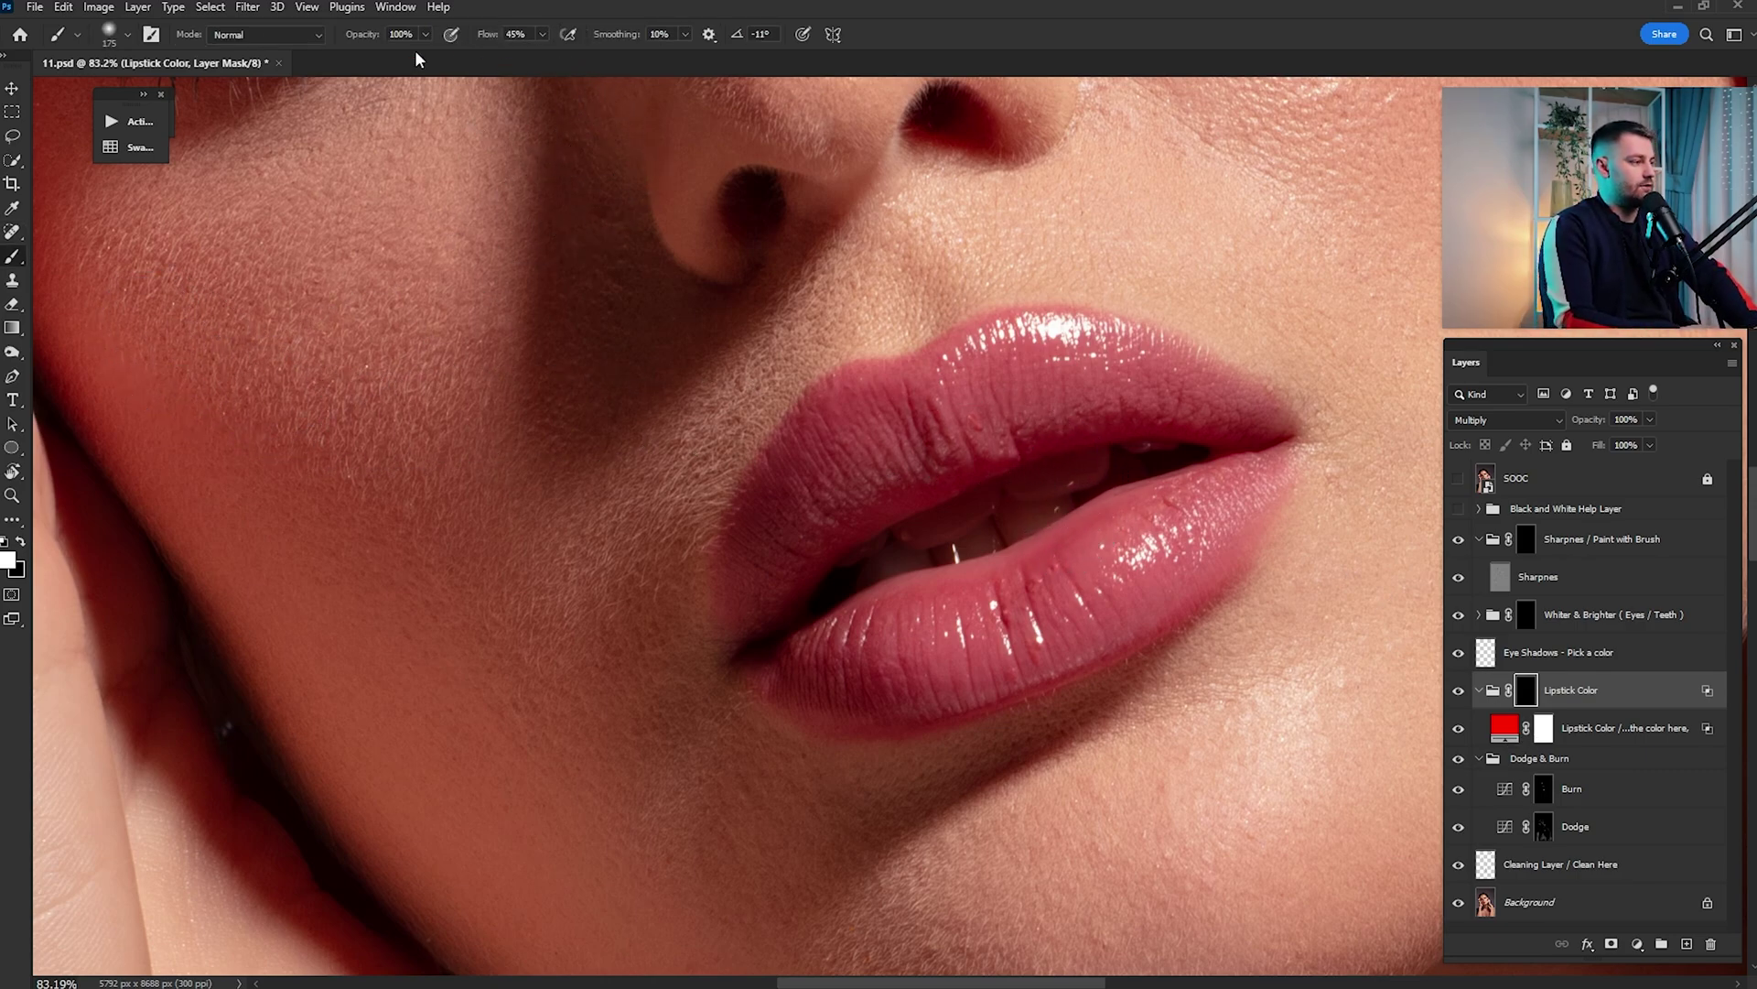
left_click_drag(485, 38, 564, 46)
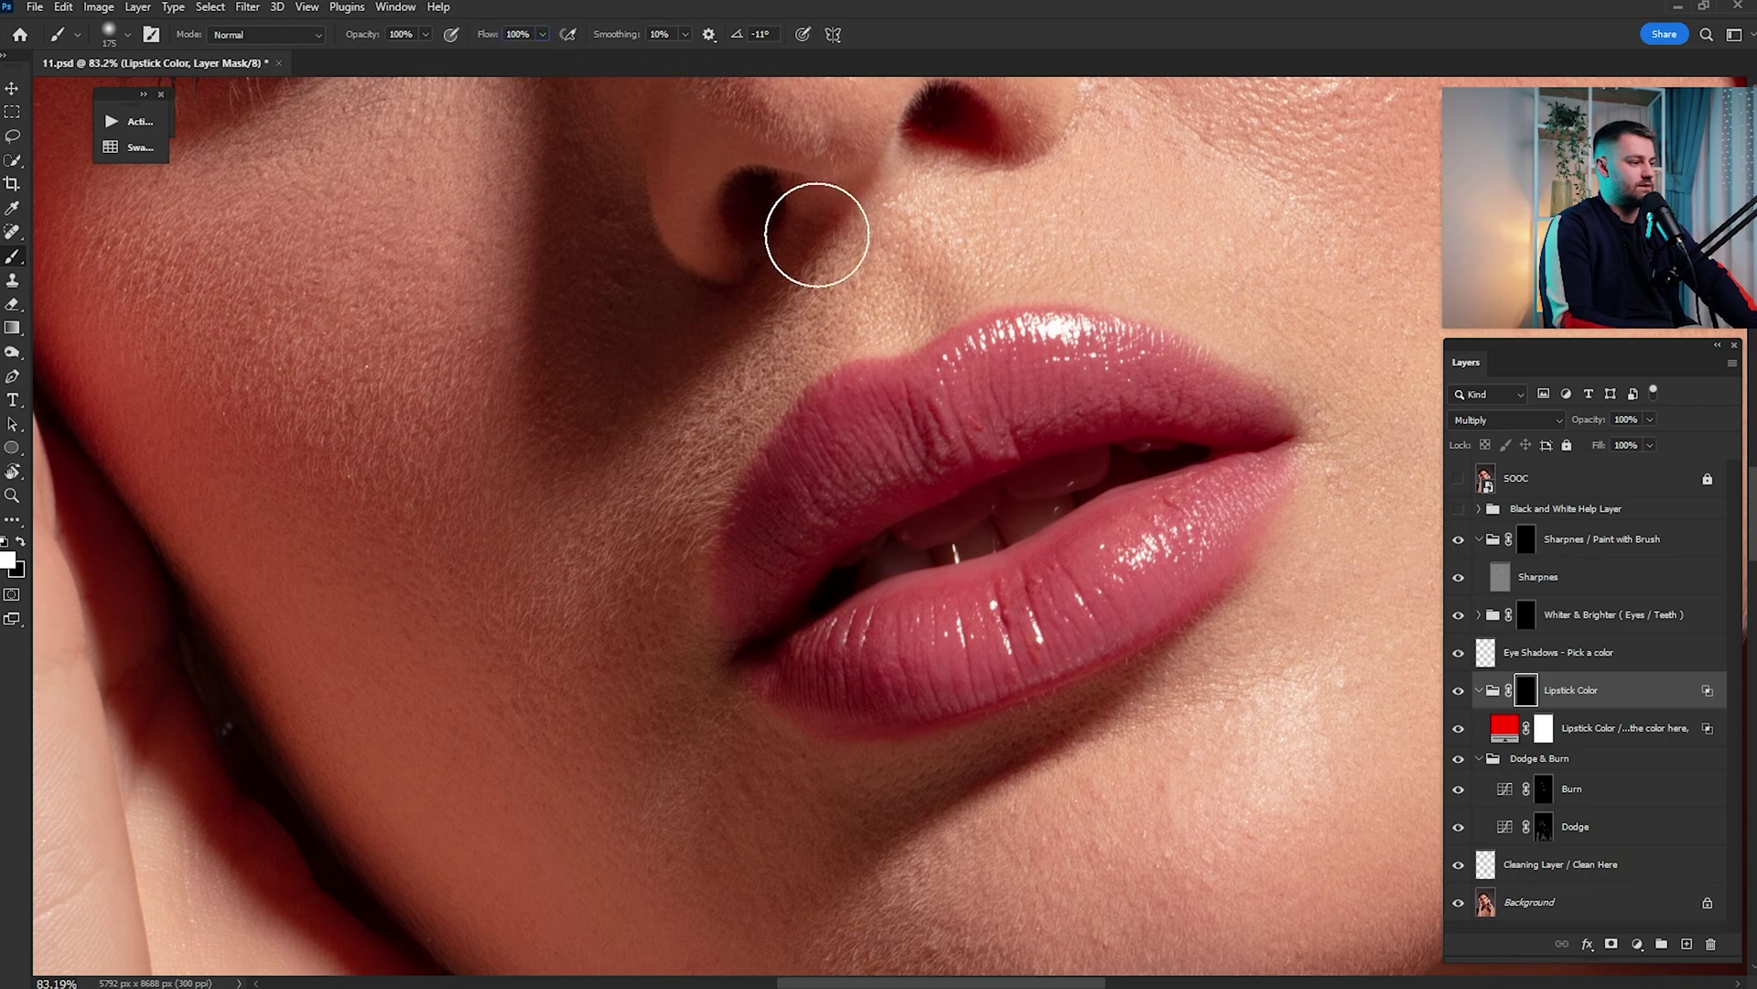
Paint the lips on the Lipstick Color mask to reveal the red colour, adjusting the brush size to the lip shape
key("bracketleft")
key("bracketleft")
key("bracketleft")
key("bracketleft")
key("bracketleft")
key("bracketleft")
key("bracketright")
mouse_move(740, 554)
left_mouse_down()
mouse_move(742, 628)
mouse_move(761, 479)
mouse_move(805, 439)
mouse_move(773, 522)
mouse_move(782, 576)
mouse_move(880, 485)
mouse_move(824, 534)
mouse_move(1128, 422)
mouse_move(1275, 439)
mouse_move(1126, 342)
mouse_move(750, 516)
mouse_move(1224, 522)
mouse_move(1028, 596)
mouse_move(737, 558)
mouse_move(1100, 326)
mouse_move(1270, 470)
mouse_move(1032, 678)
mouse_move(725, 695)
left_mouse_up()
key("bracketright")
key("bracketright")
key("bracketleft")
key("bracketleft")
key("bracketleft")
scroll(726, 703, "up", 8)
key("bracketright")
key("bracketright")
Refine the red lipstick's edges around the mouth opening on the Lipstick Color mask, reducing the brush to 25 px
key("x")
left_click_drag(1539, 329, 1007, 567)
key("bracketleft")
key("bracketleft")
key("bracketleft")
key("bracketleft")
key("bracketleft")
key("bracketleft")
left_click_drag(1222, 447, 732, 641)
mouse_move(751, 645)
left_mouse_down()
mouse_move(1186, 502)
mouse_move(874, 609)
left_mouse_up()
left_click_drag(1168, 513, 981, 540)
left_click_drag(1414, 398, 928, 537)
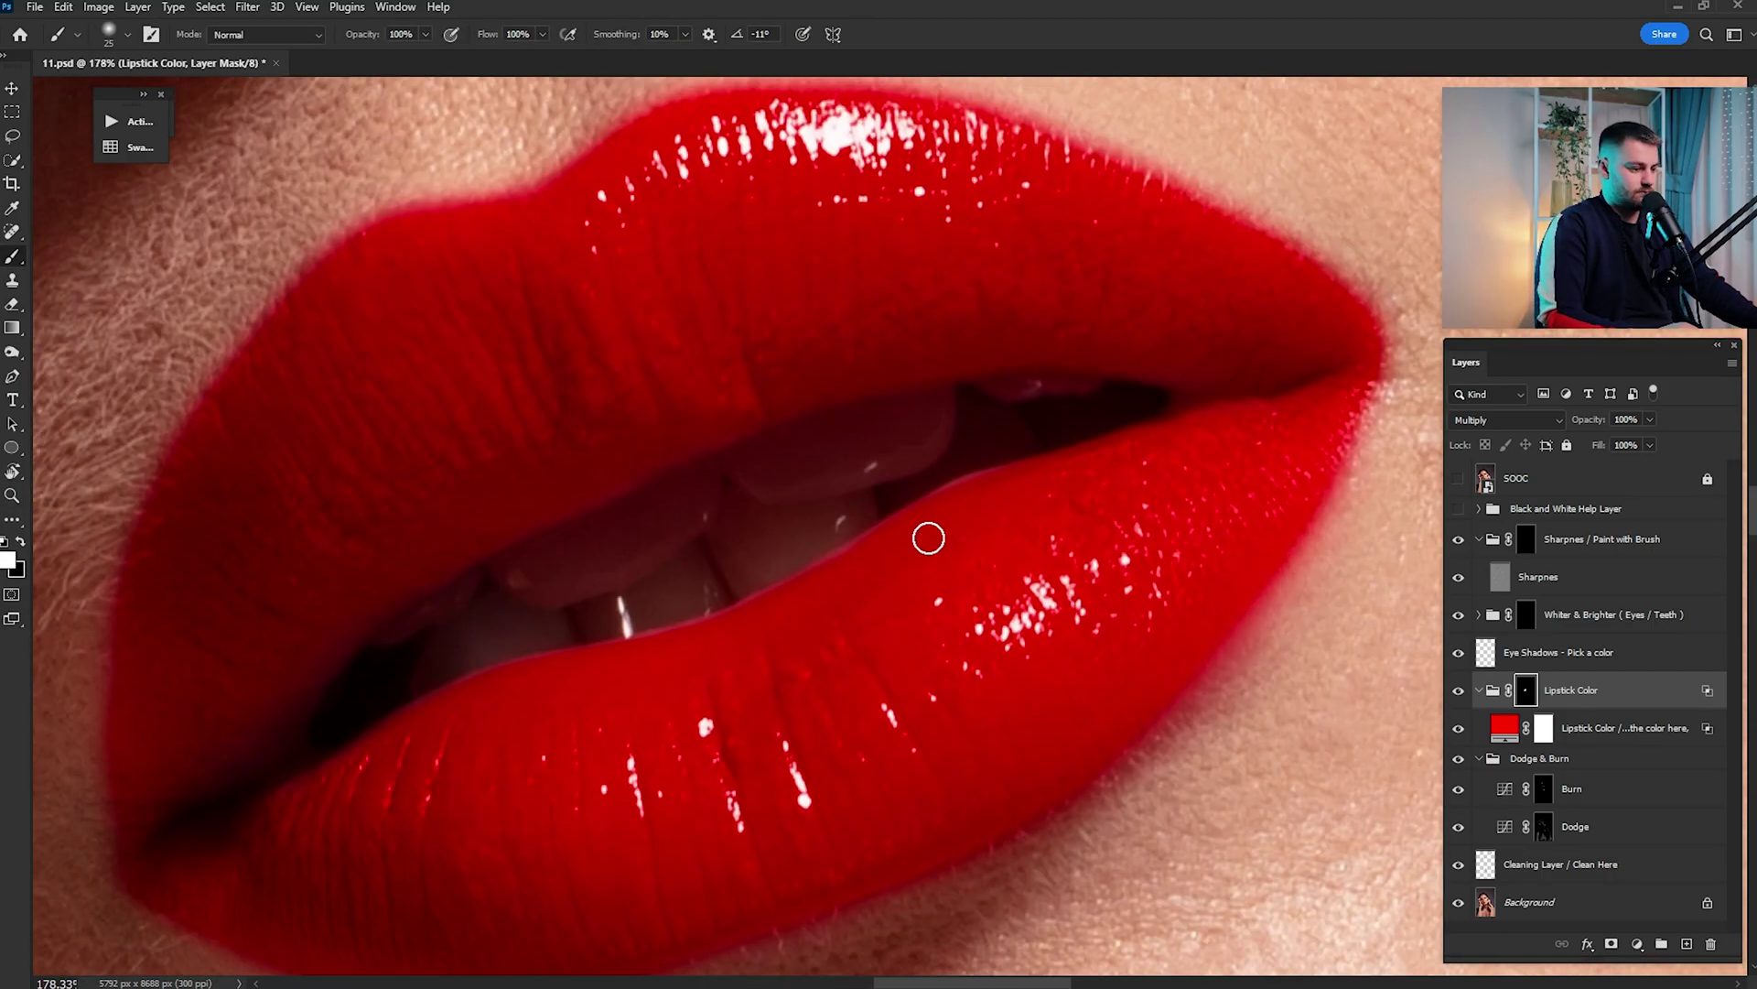
Touch up the lipstick along the inner lip edge with a 10 px brush and fit the whole portrait in view
scroll(928, 537, "up", 4)
key("bracketleft")
key("bracketleft")
key("bracketleft")
left_click_drag(1232, 377, 1066, 462)
mouse_move(970, 529)
left_mouse_down()
mouse_move(1220, 451)
mouse_move(1012, 536)
left_mouse_up()
key("ctrl+0")
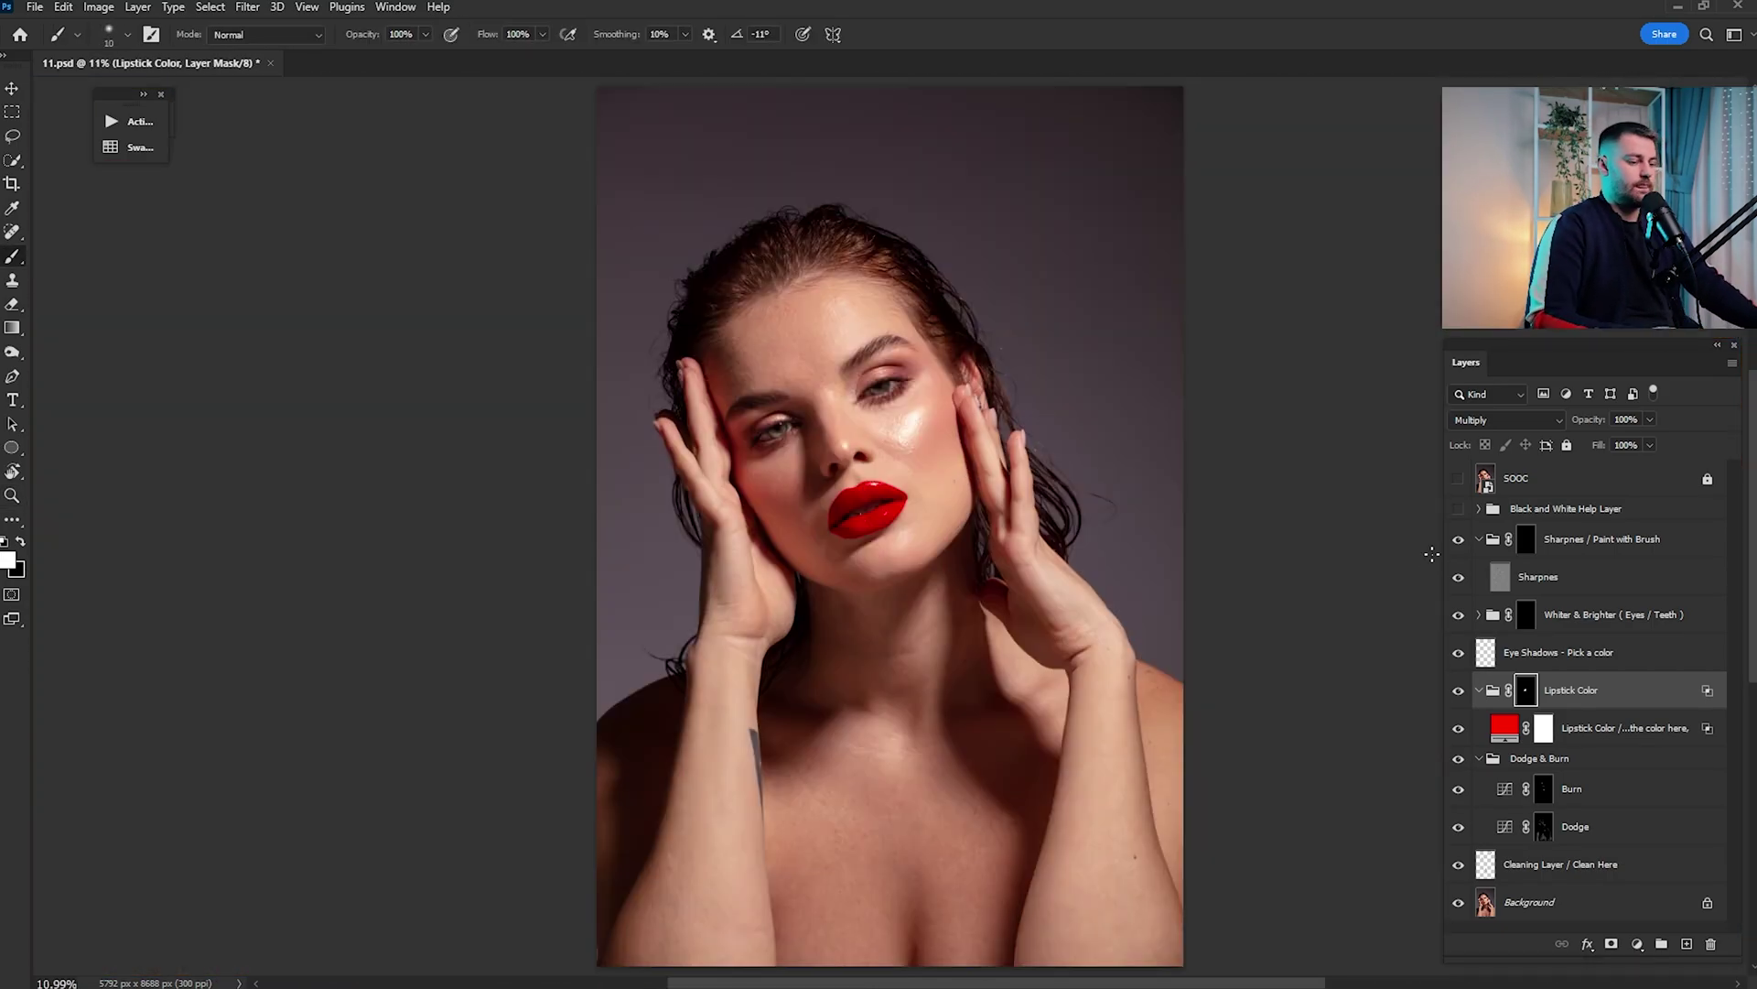
Toggle the Lipstick Color group's visibility to compare the portrait with and without the red lipstick
left_click(1457, 690)
left_click(1457, 690)
left_click(1457, 690)
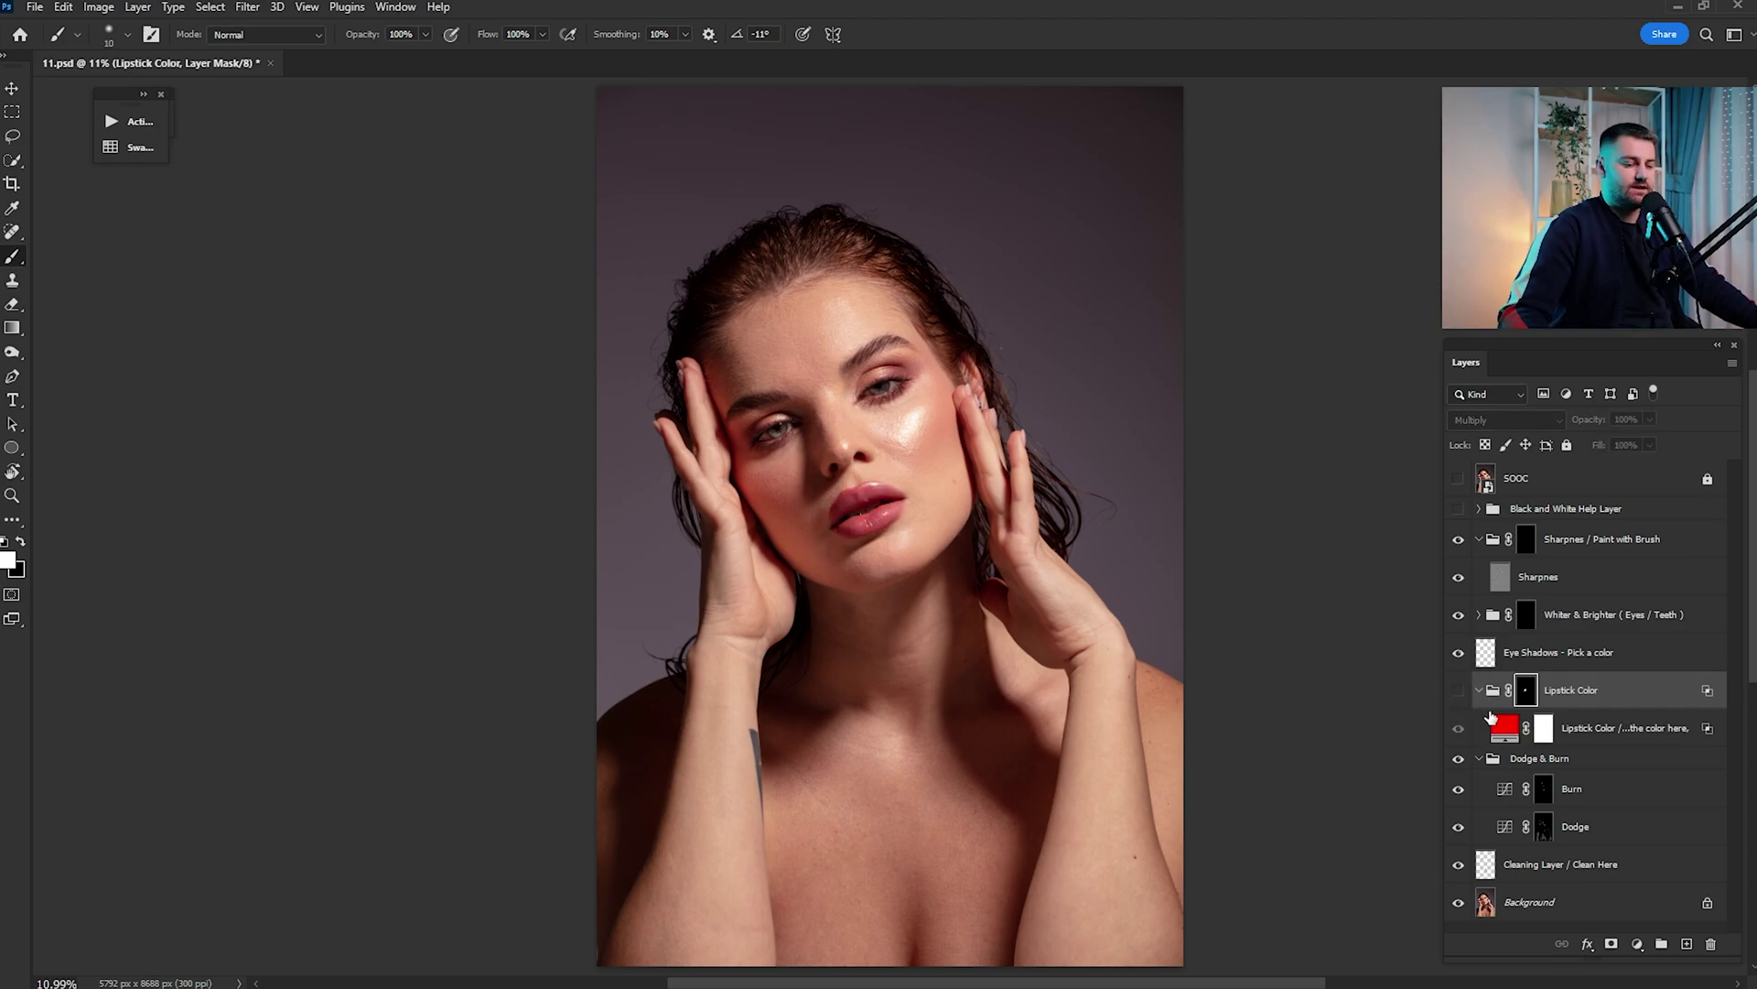
Show the Lipstick Color group again and set its solid fill to red #ce0f0f after trying dark red and blue shades
left_click(1457, 690)
left_click(1502, 727)
double_click(1504, 732)
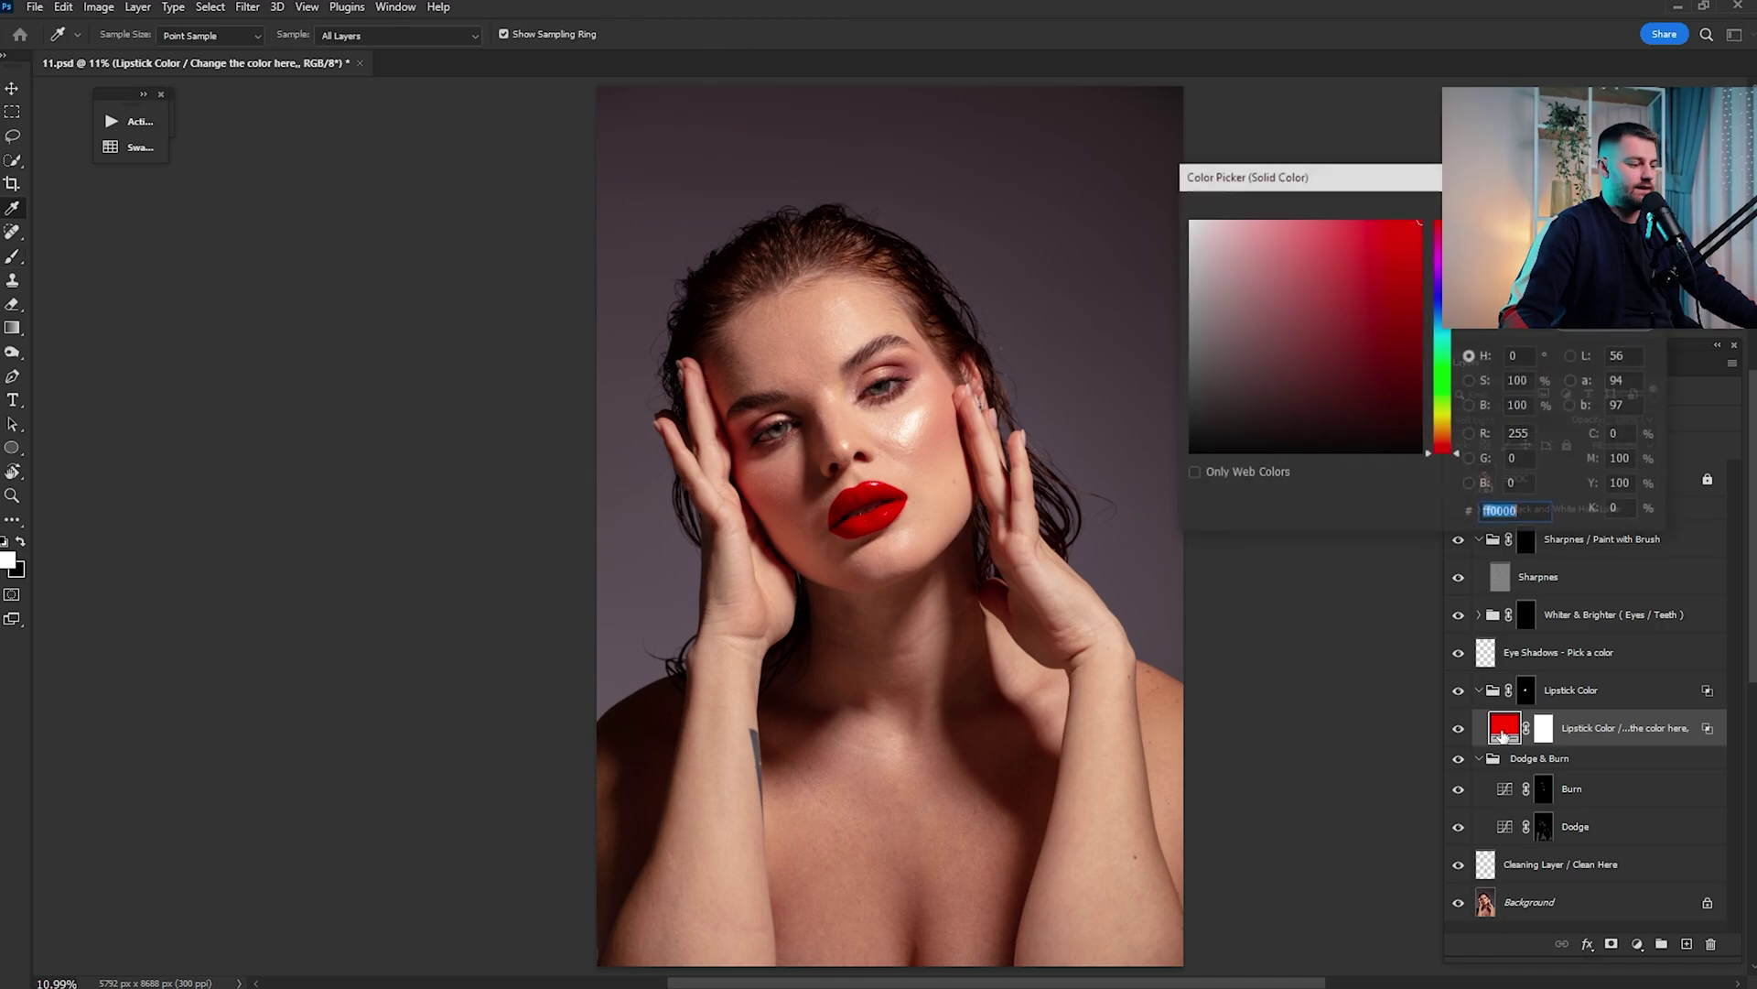
type("a42121")
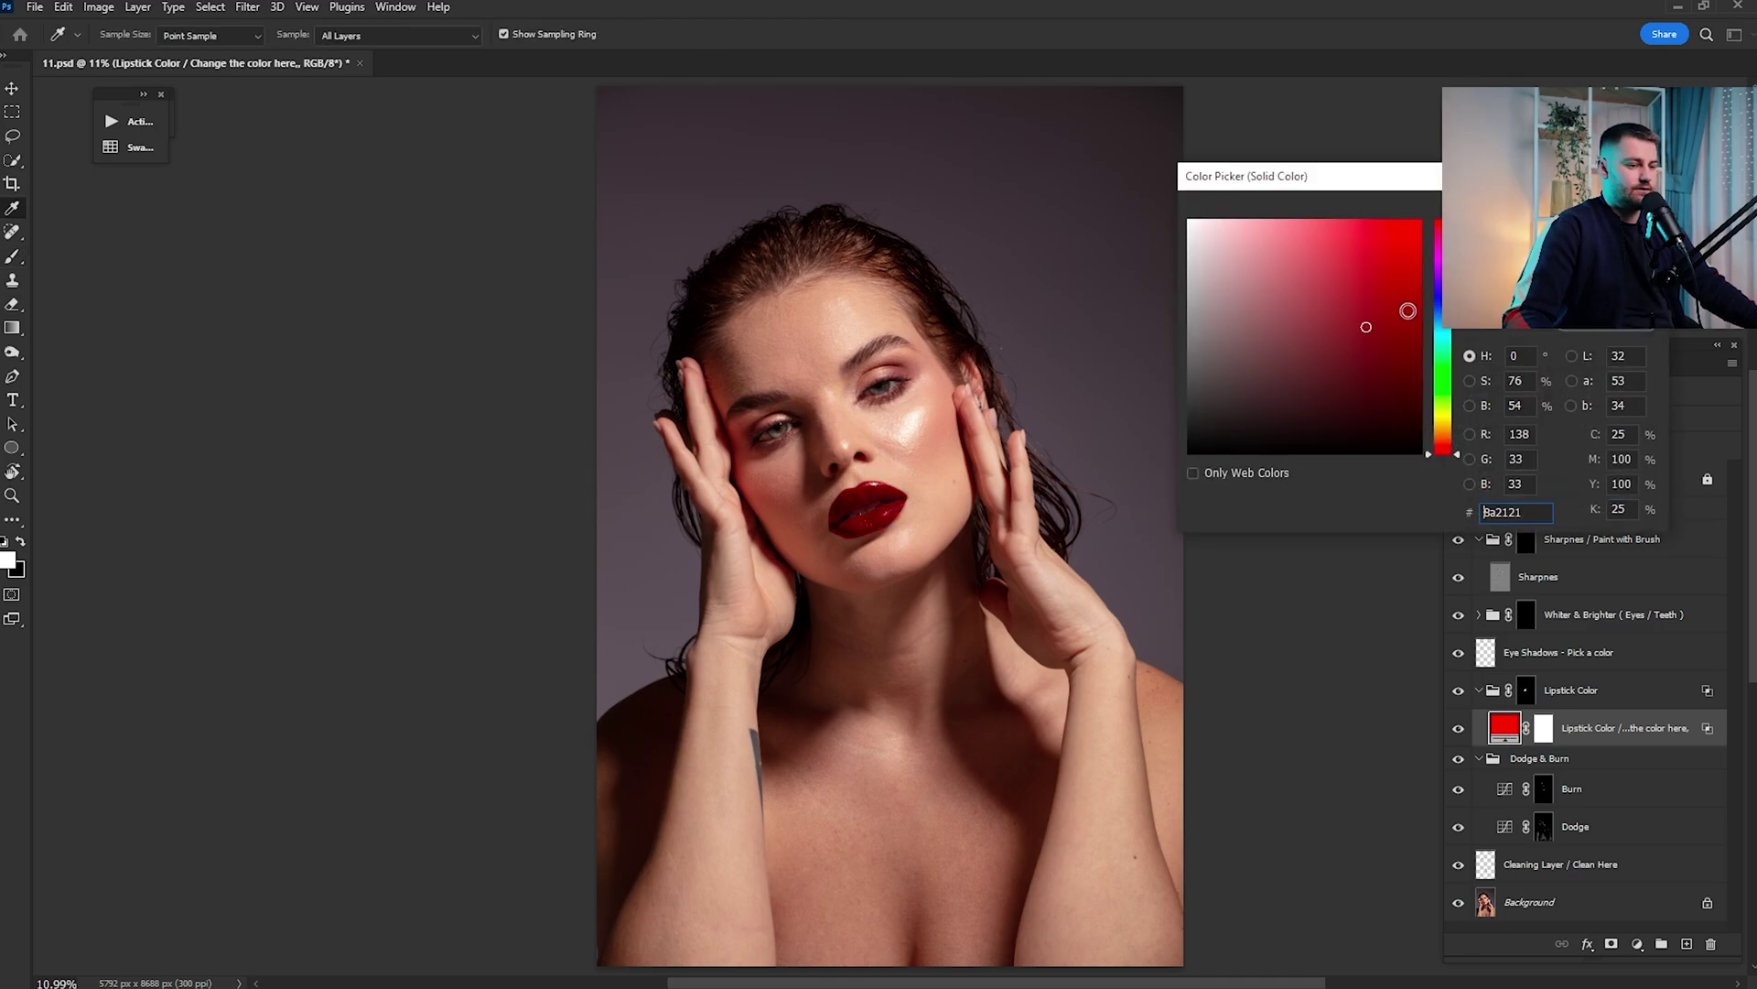
left_click_drag(1439, 330, 1438, 305)
left_click_drag(1379, 302, 1373, 288)
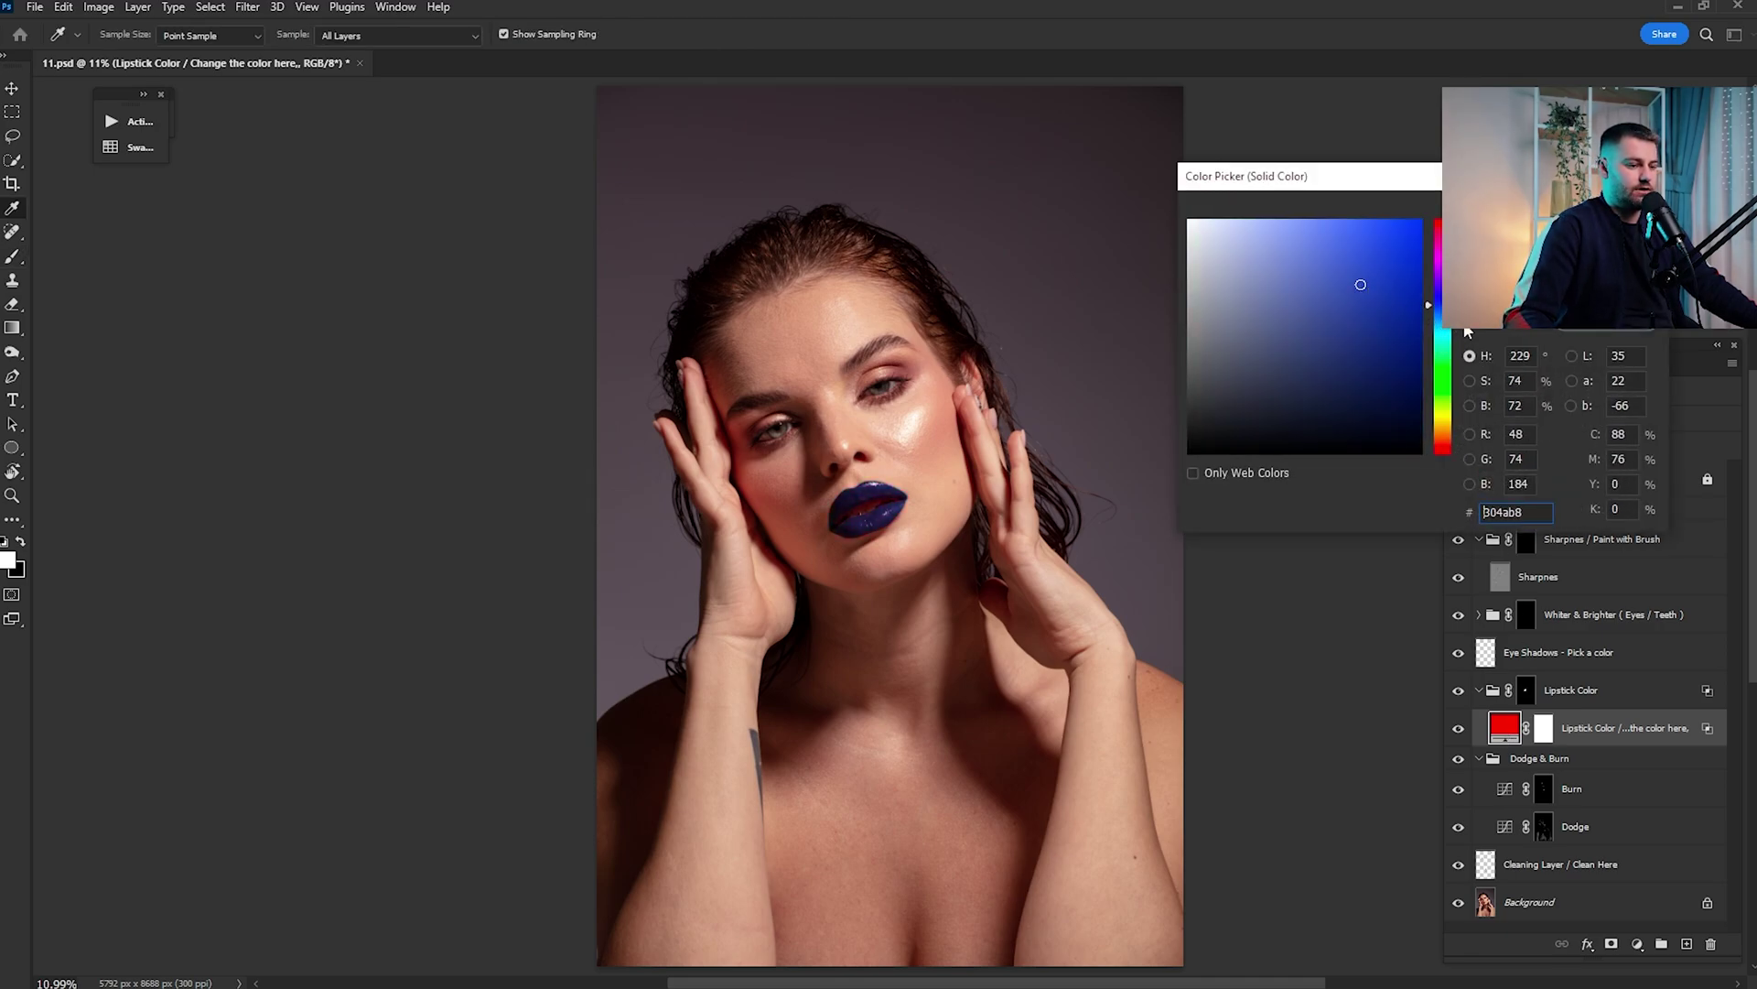
left_click(1447, 354)
left_click_drag(1448, 380, 1438, 252)
left_click_drag(1348, 229, 1318, 234)
mouse_move(1443, 241)
left_mouse_down()
mouse_move(1458, 446)
mouse_move(1457, 224)
mouse_move(1414, 275)
mouse_move(1413, 314)
mouse_move(1404, 257)
left_mouse_up()
left_click(1394, 225)
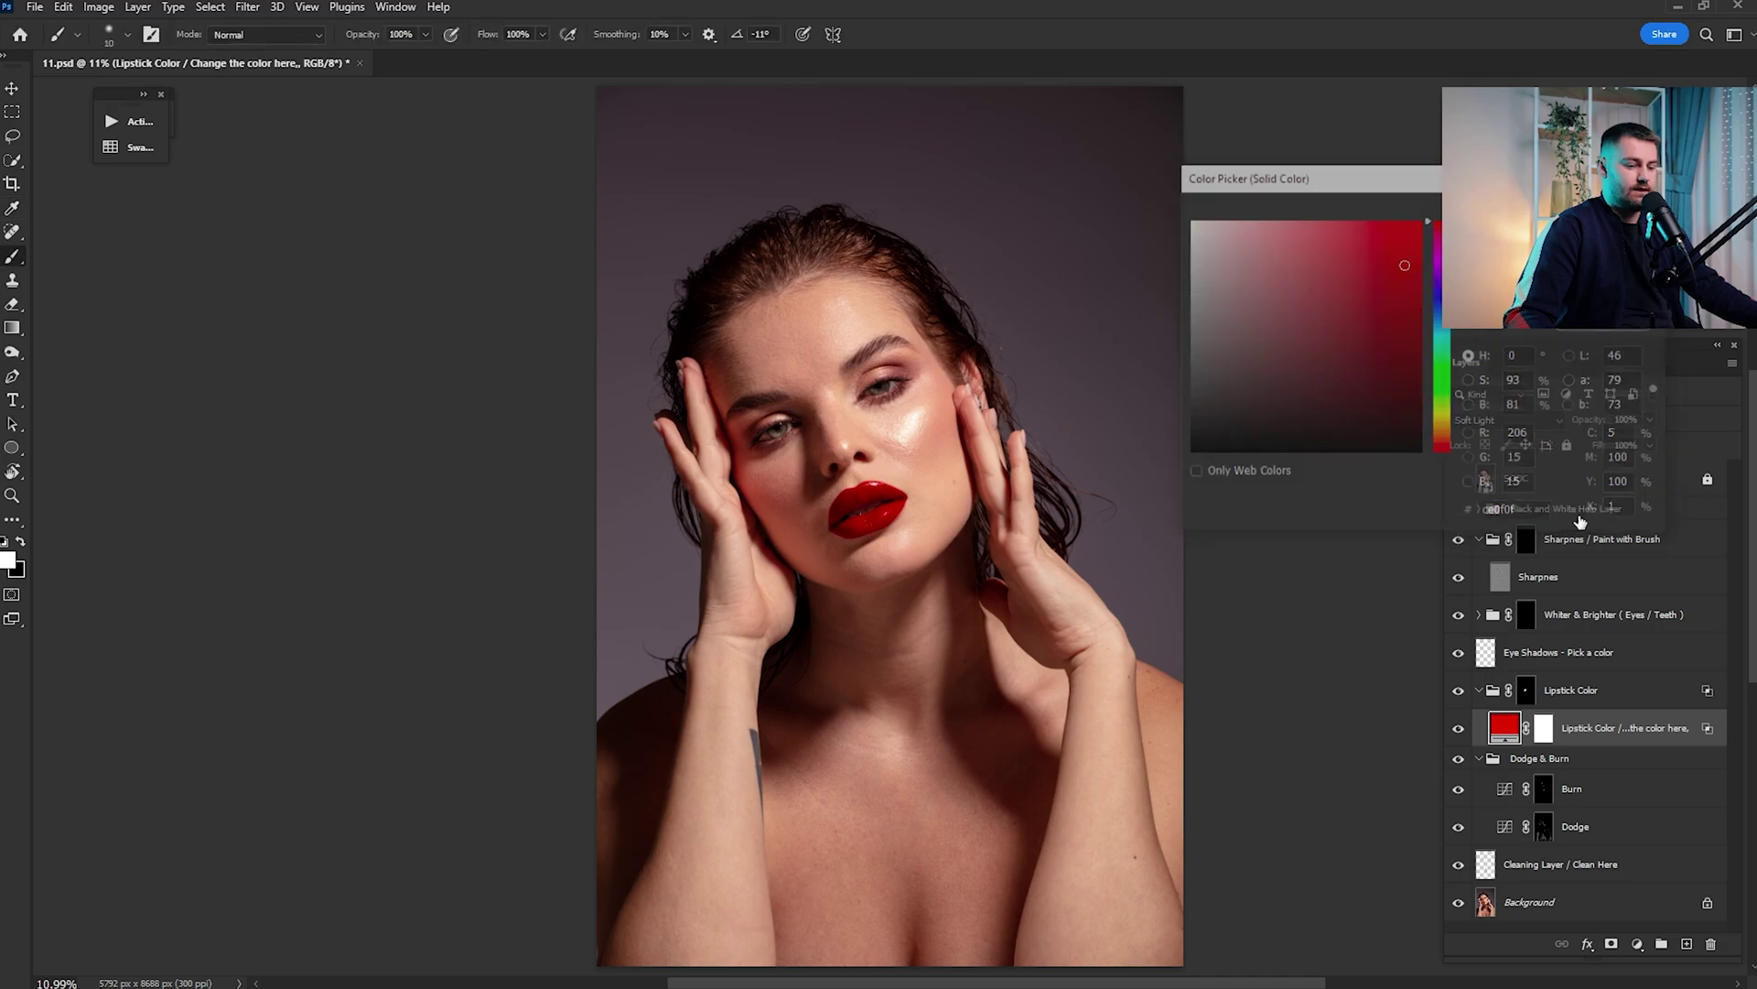
key("Return")
Toggle the red fill layer's visibility to compare the lips with and without the new shade
left_click(1458, 727)
left_click(1458, 728)
left_click(1458, 728)
left_click(1458, 728)
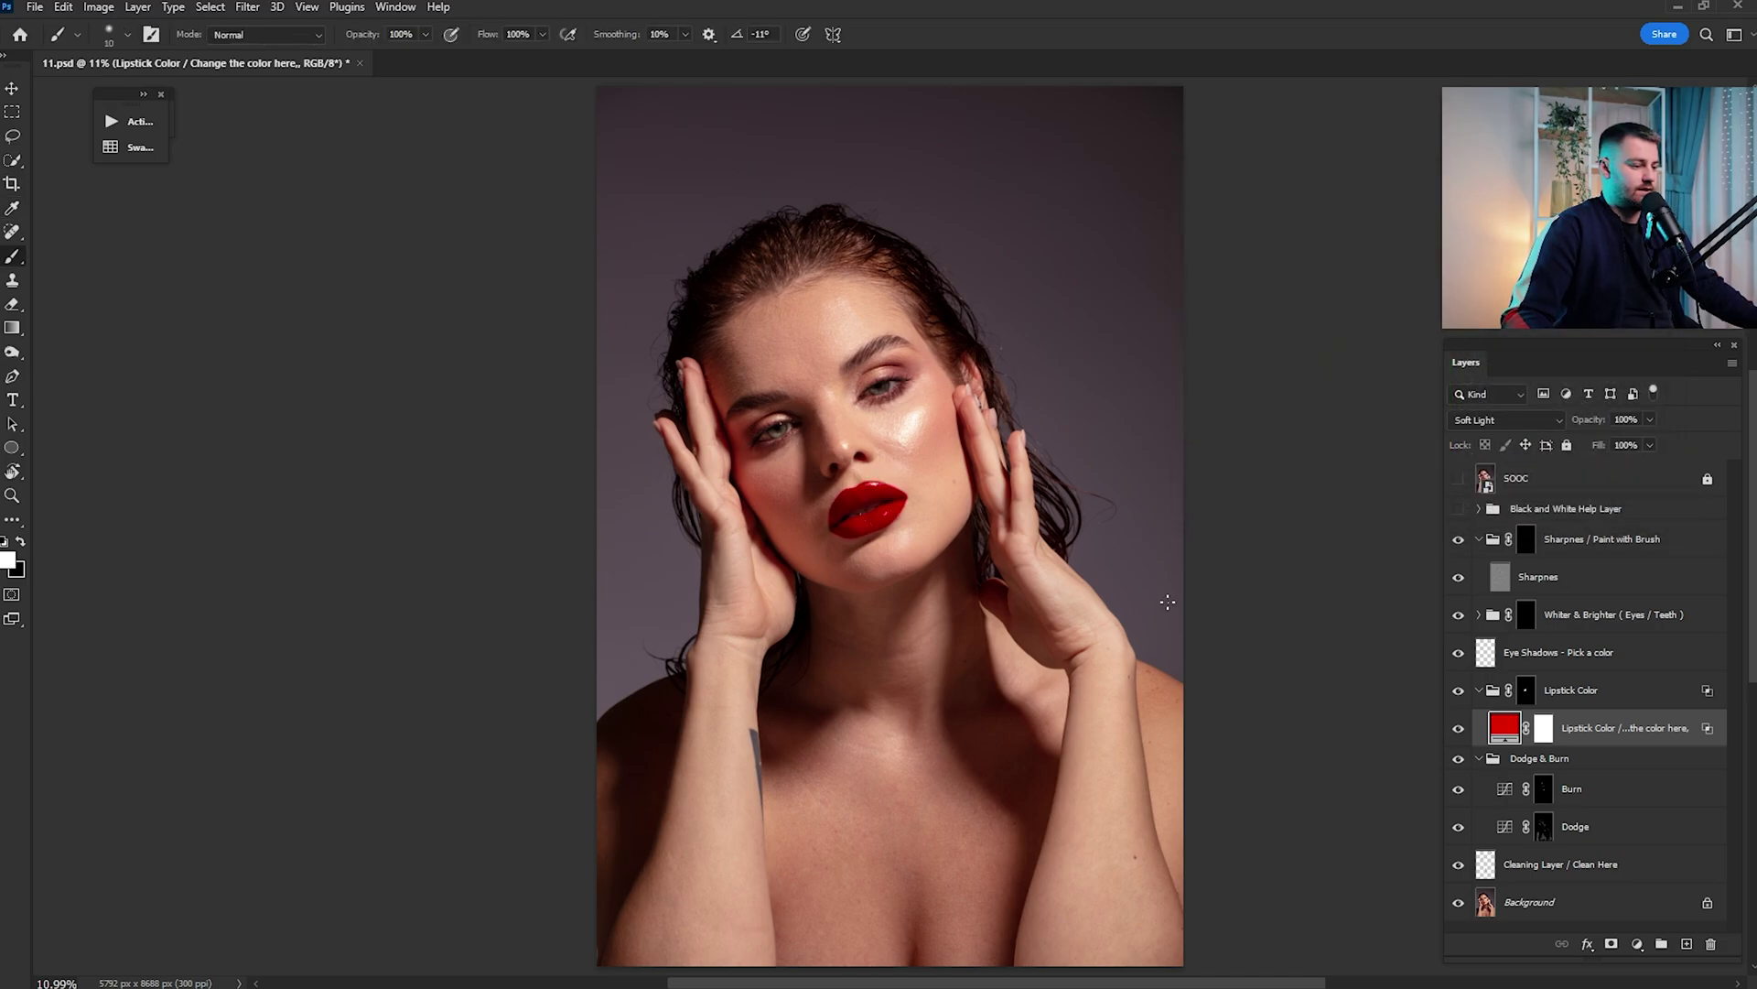
Adjust the feather of the Lipstick Color group's mask, trying 9.6 px before reducing it to almost nothing
left_click_drag(840, 498, 977, 510)
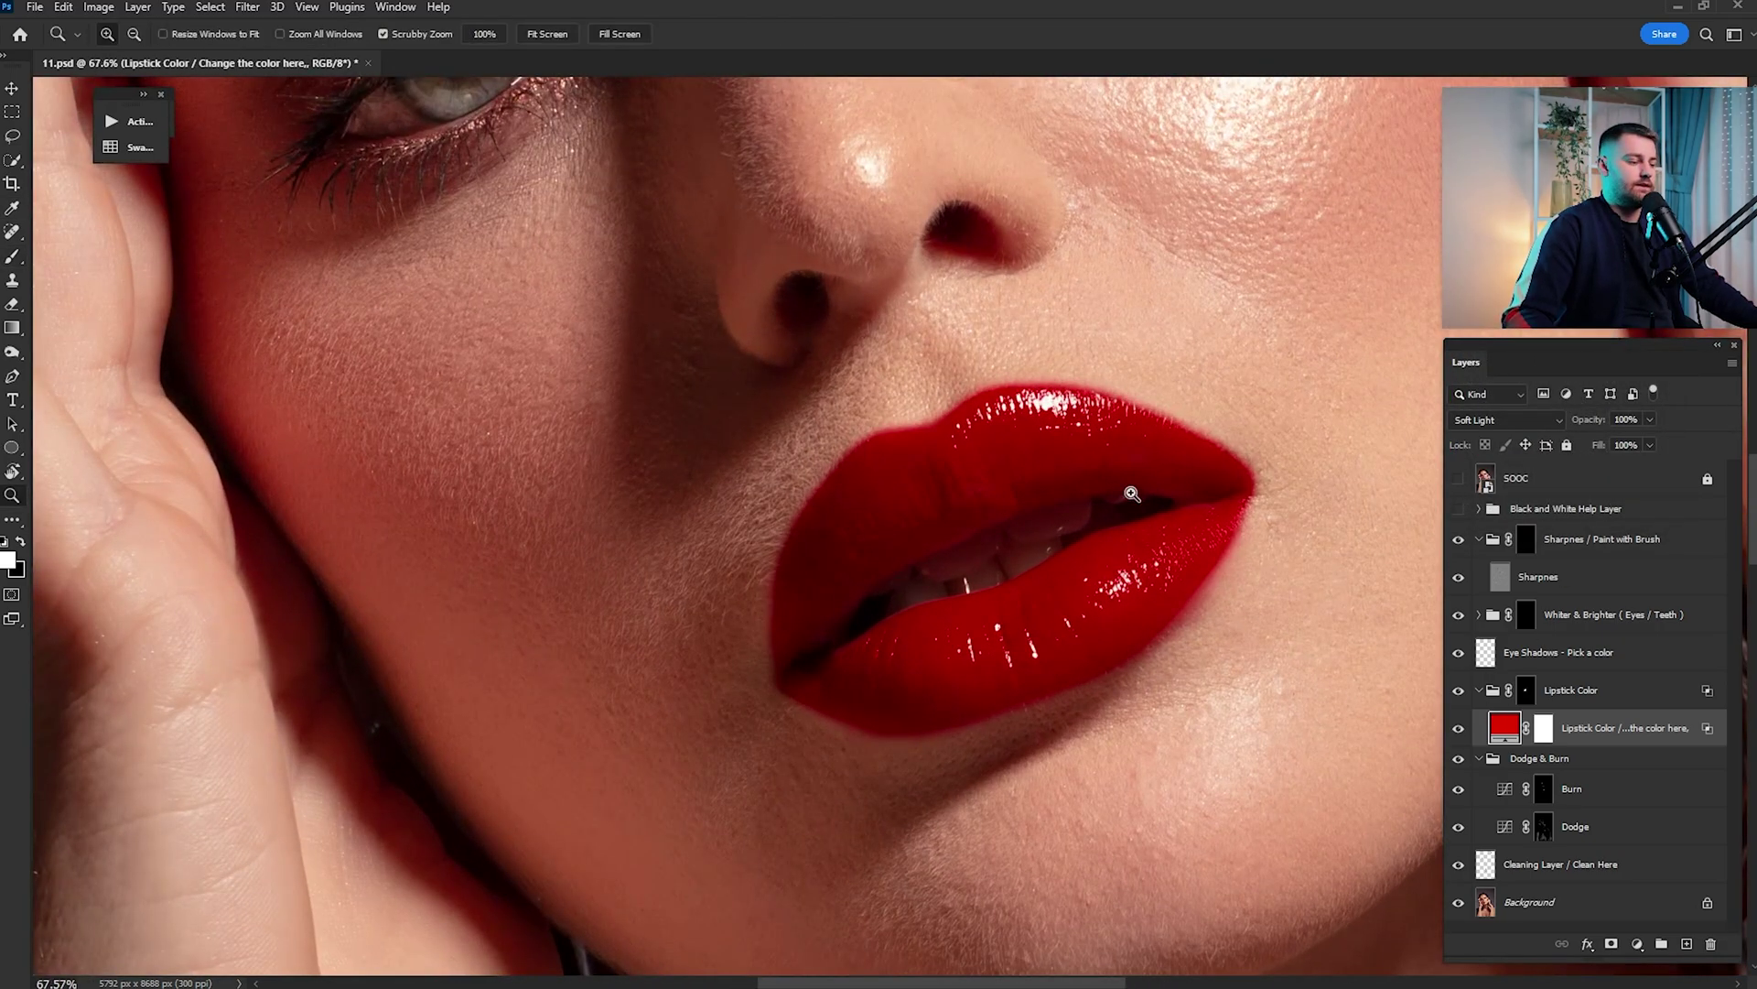
left_click_drag(937, 449, 992, 448)
left_click_drag(1135, 435, 963, 388)
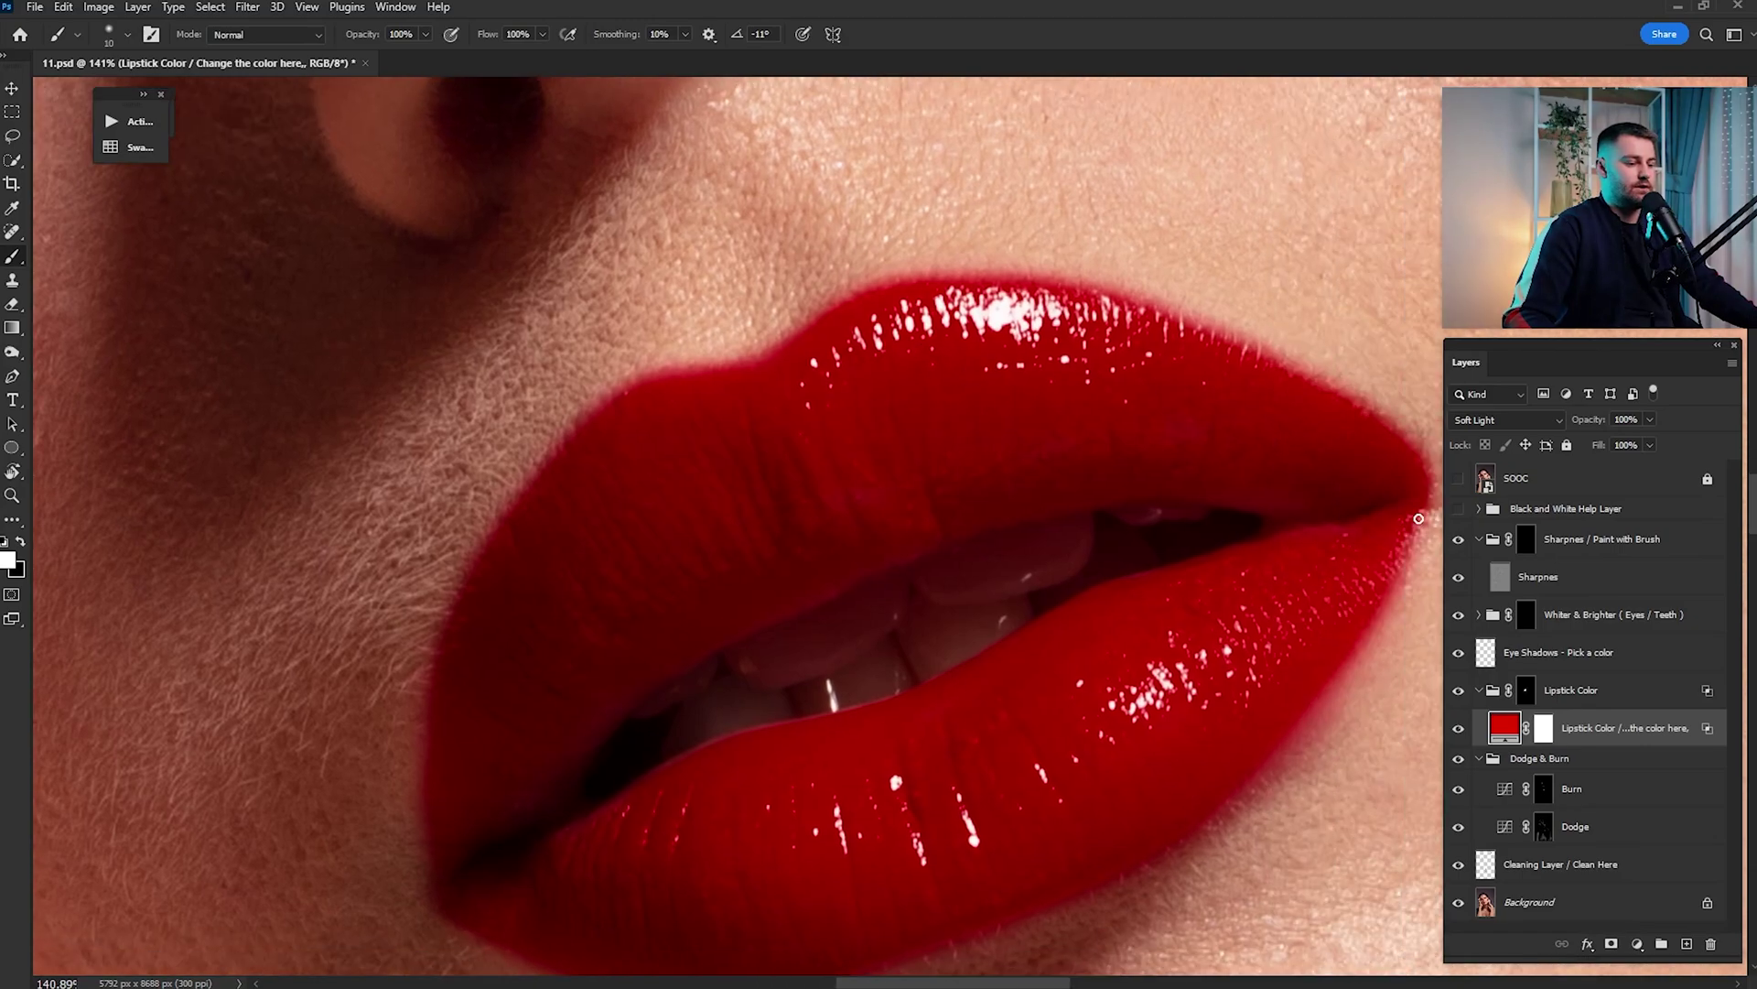
left_click(1527, 691)
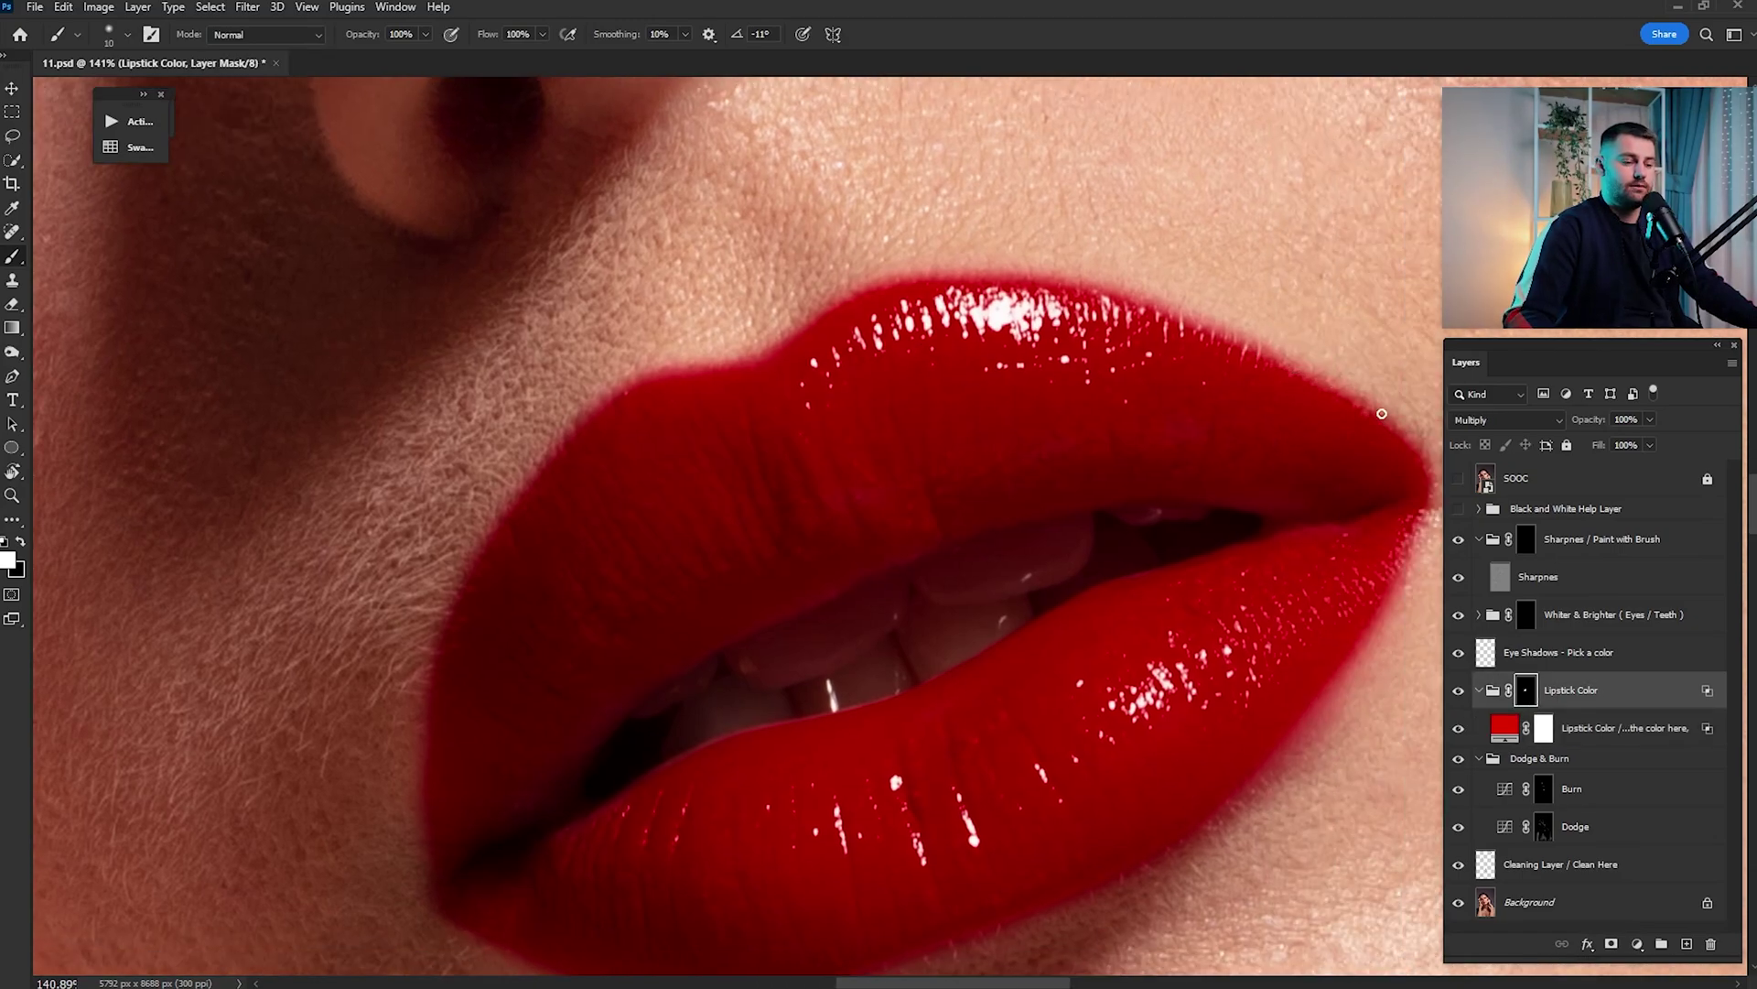
double_click(1526, 692)
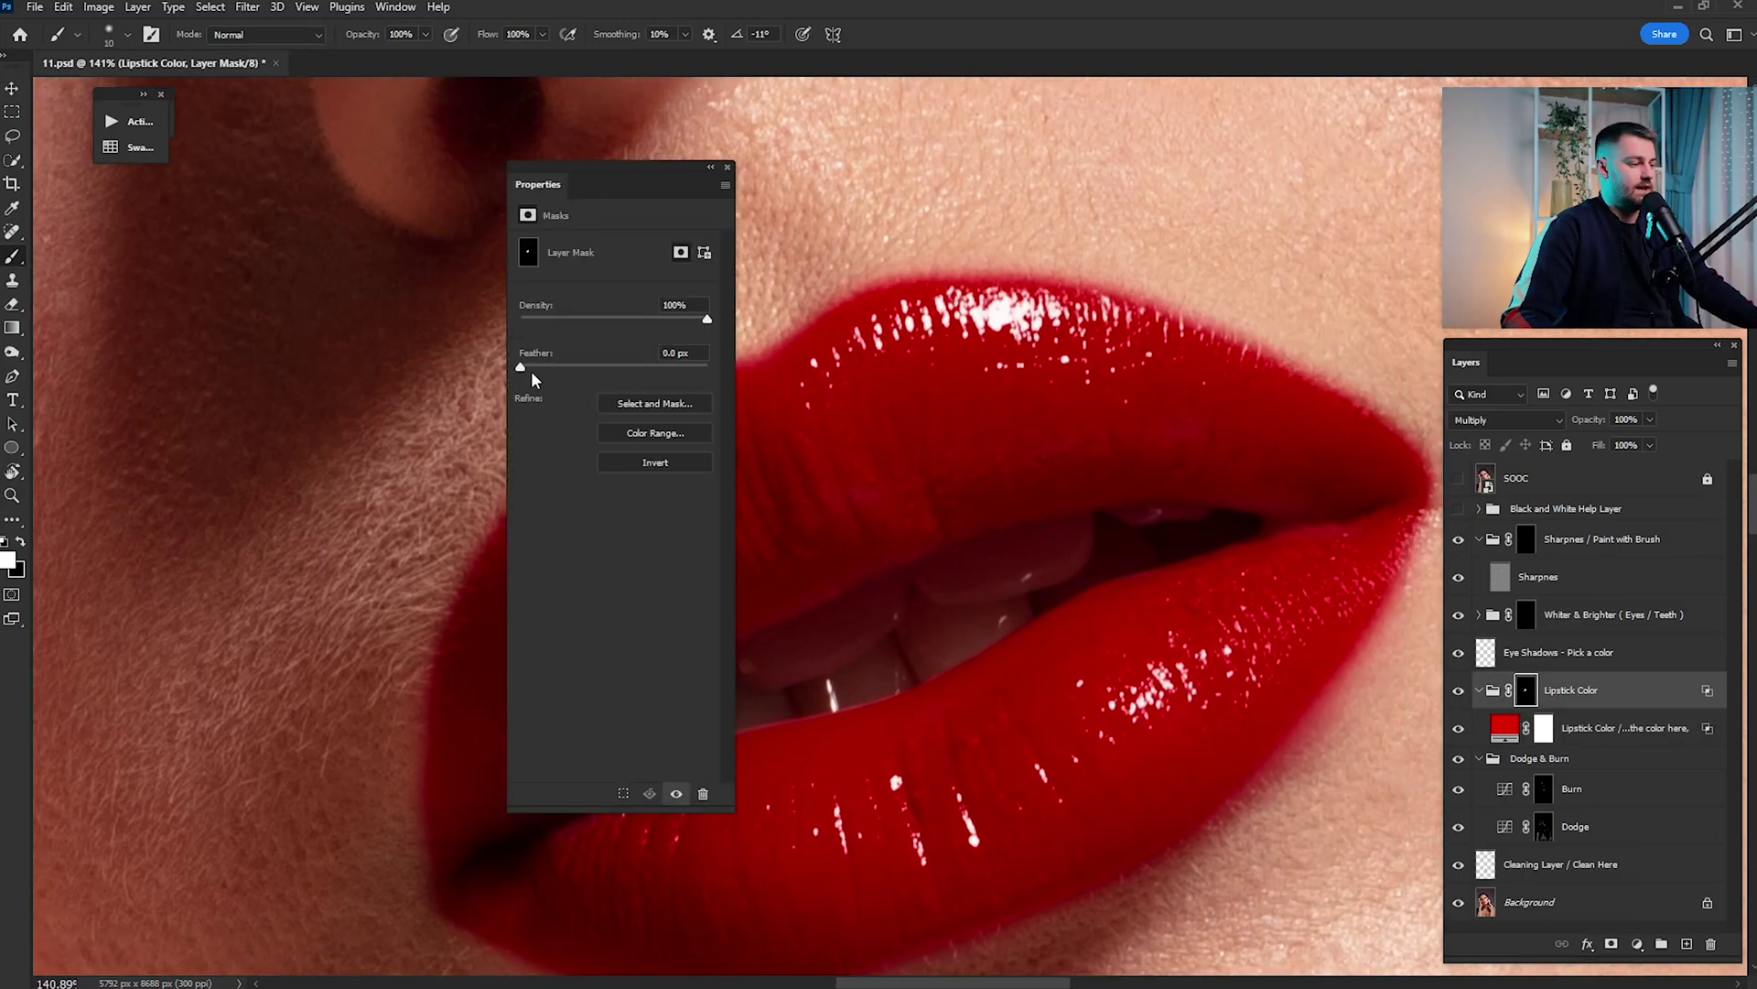
left_click_drag(521, 367, 560, 368)
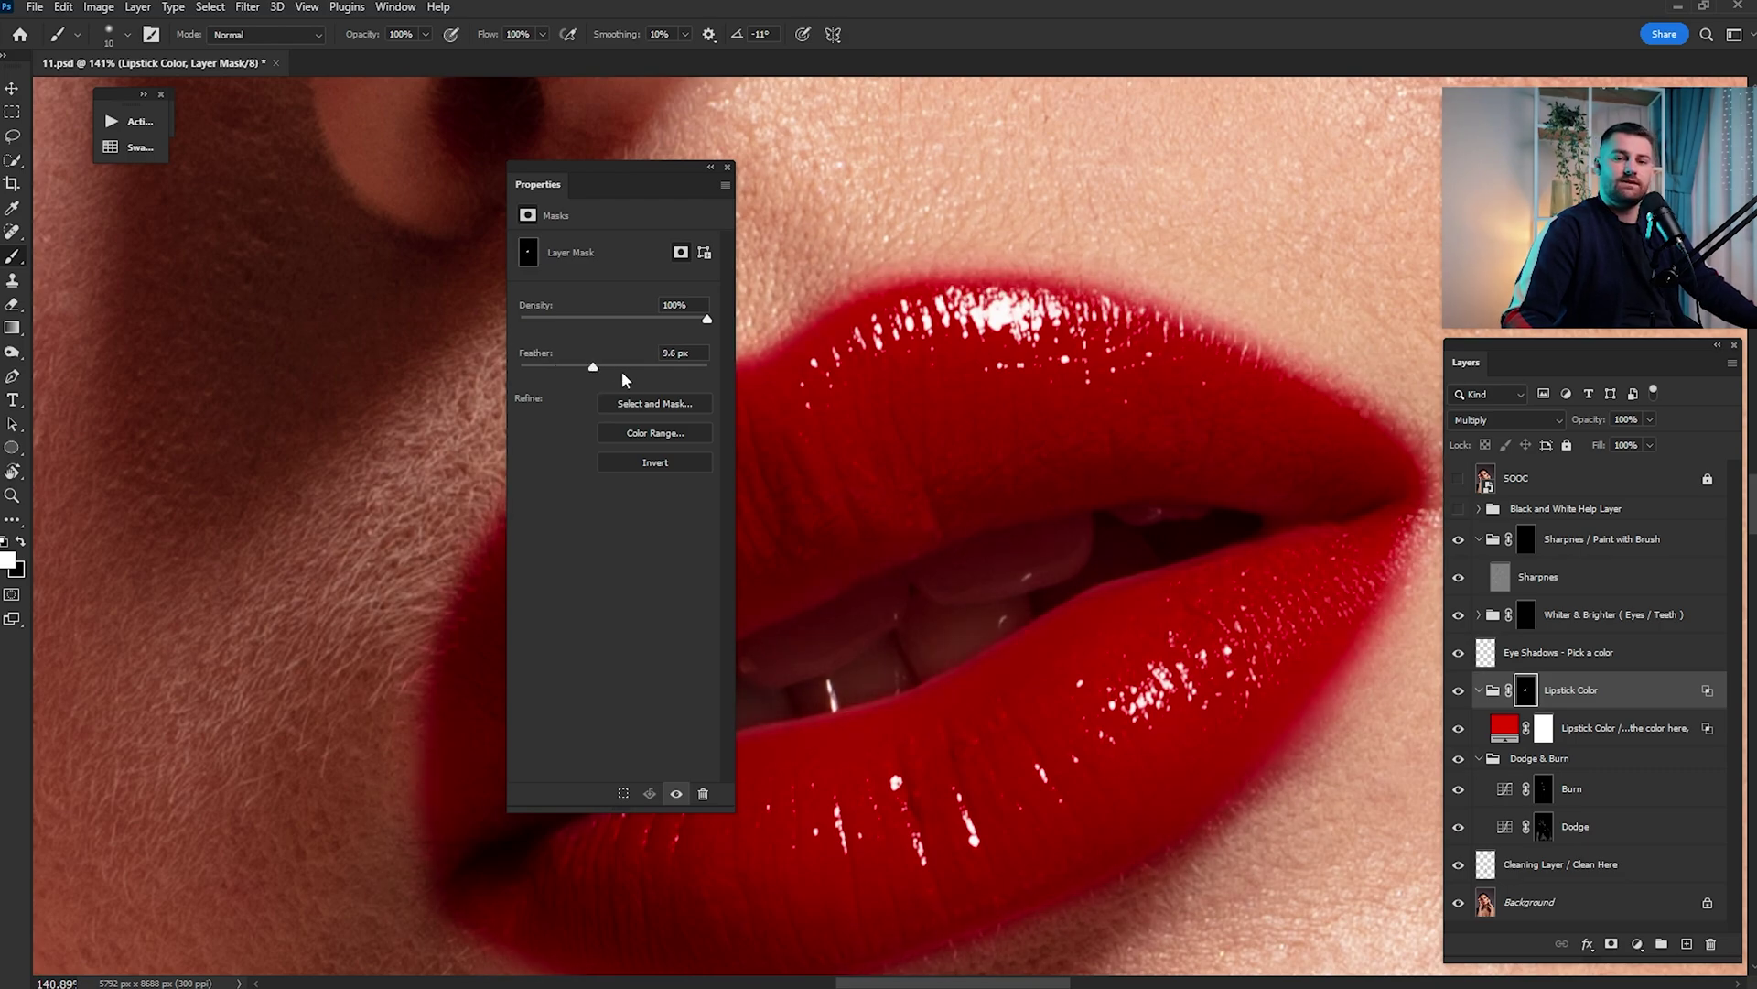
left_click_drag(544, 367, 539, 367)
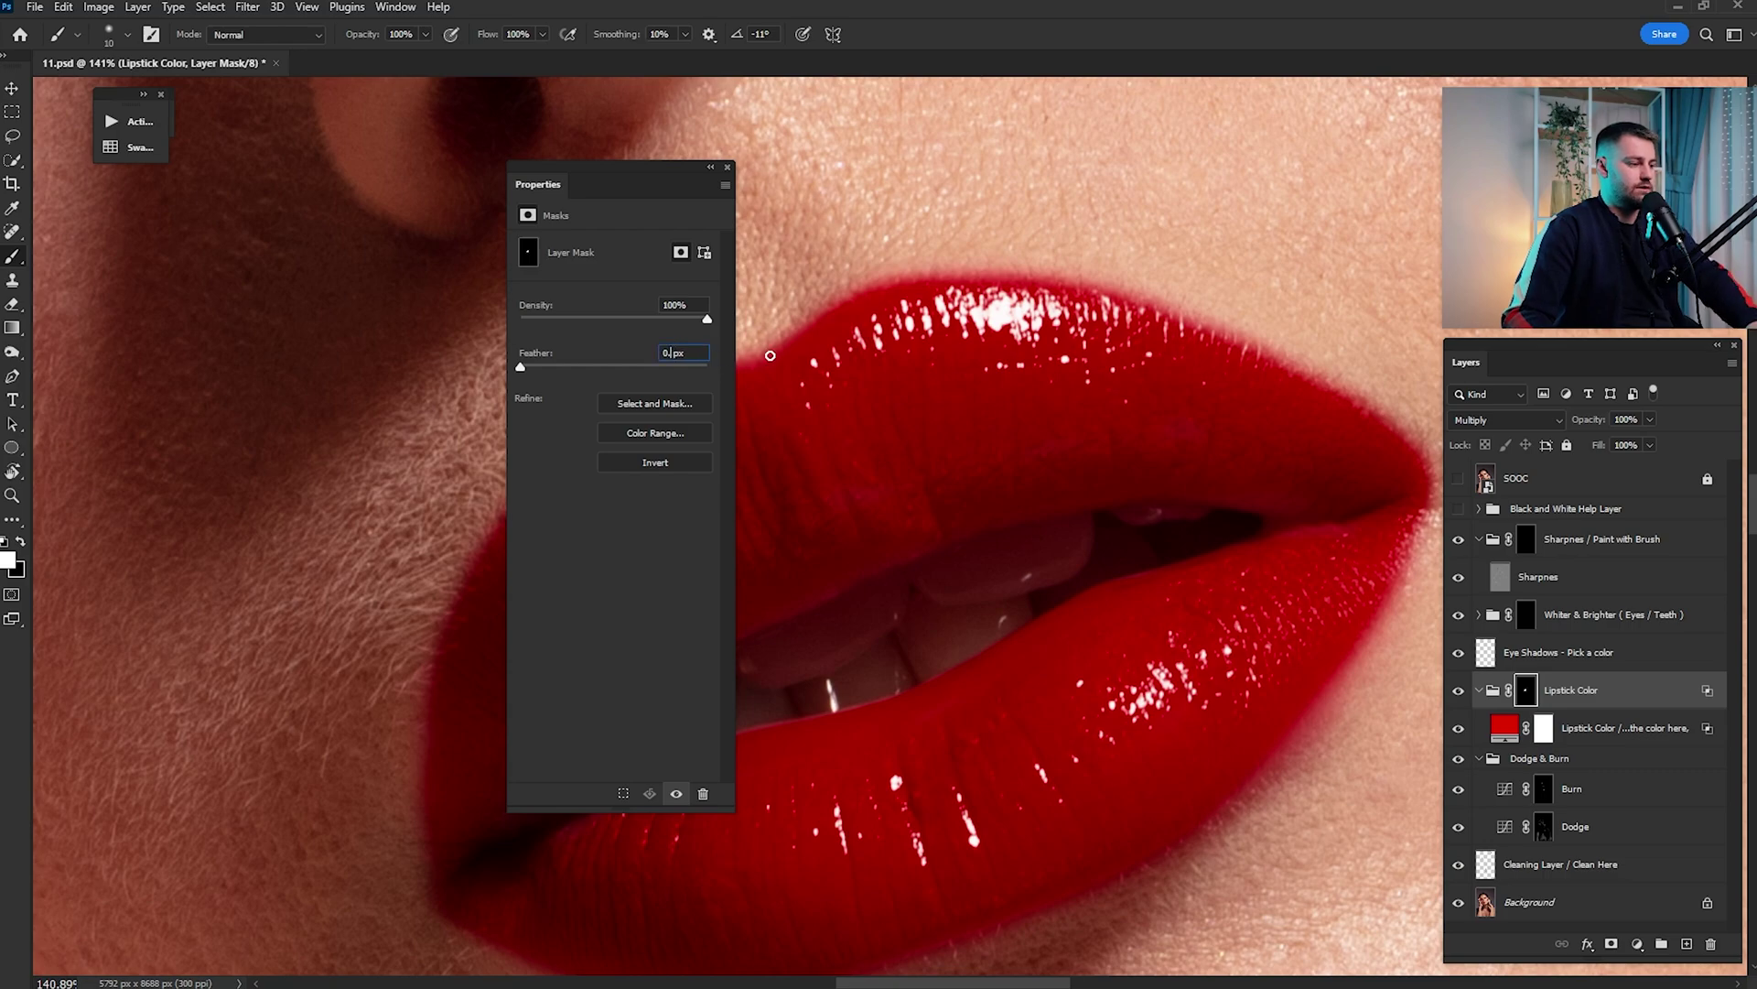
left_click(710, 167)
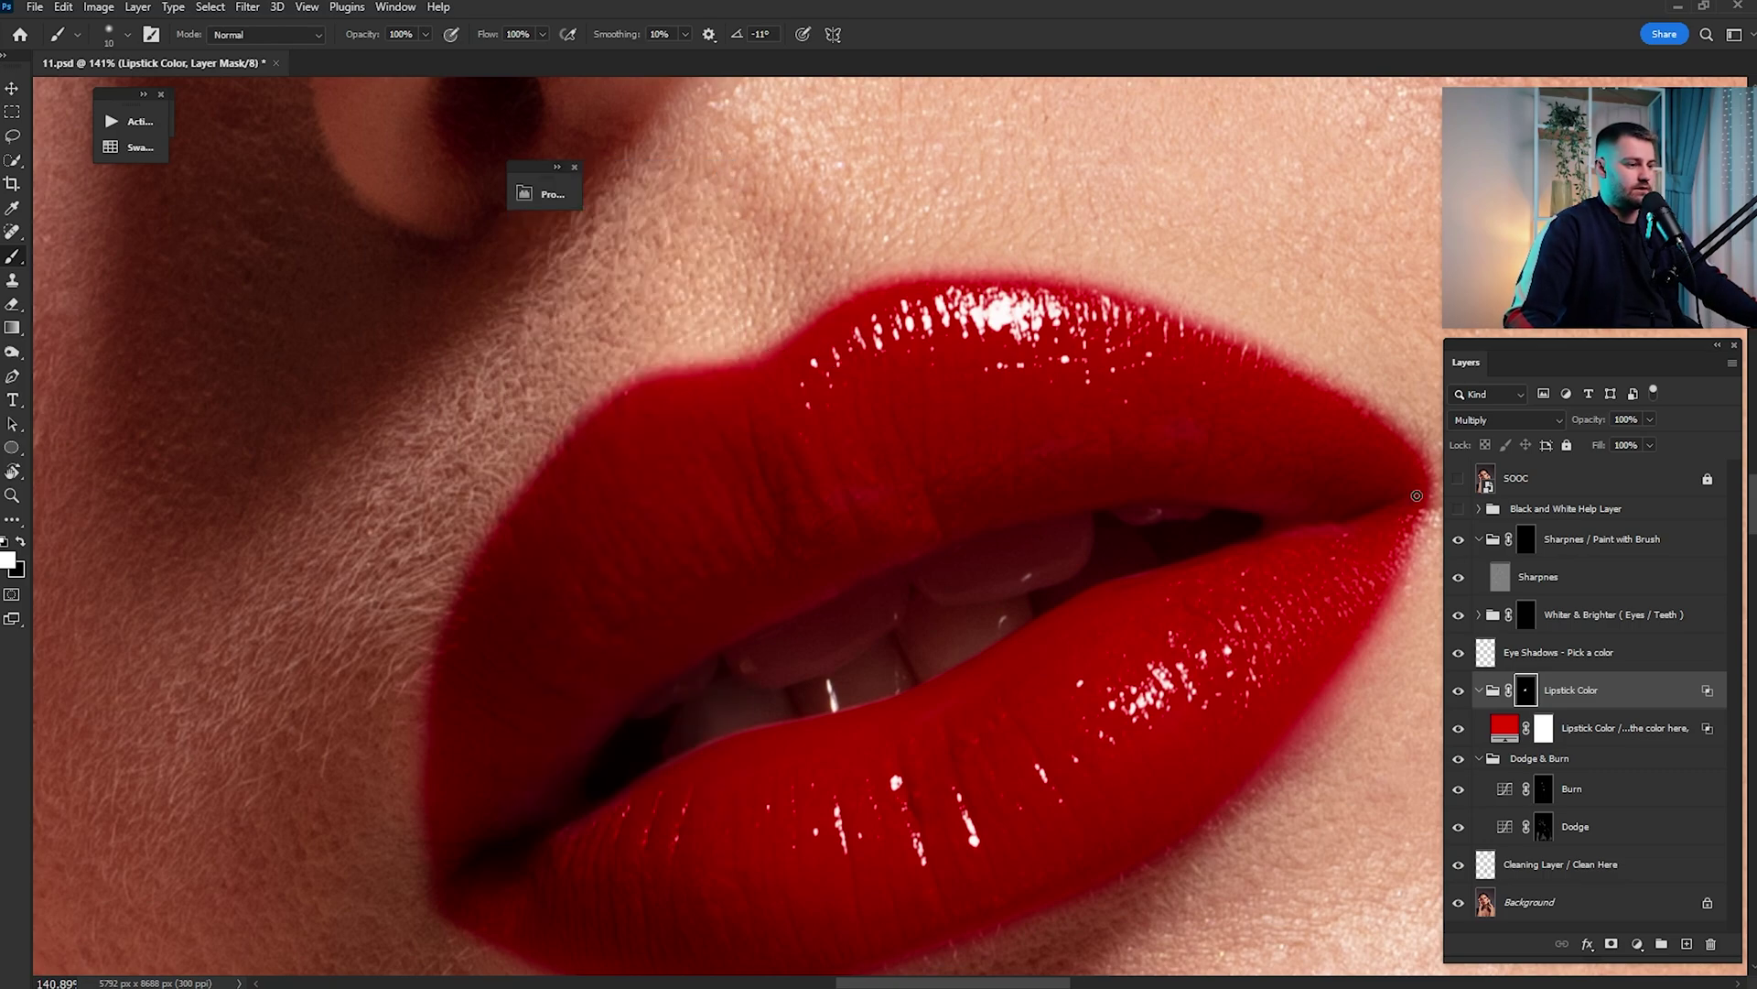
Compare the whole portrait with and without the Lipstick Color group
left_click(1457, 694)
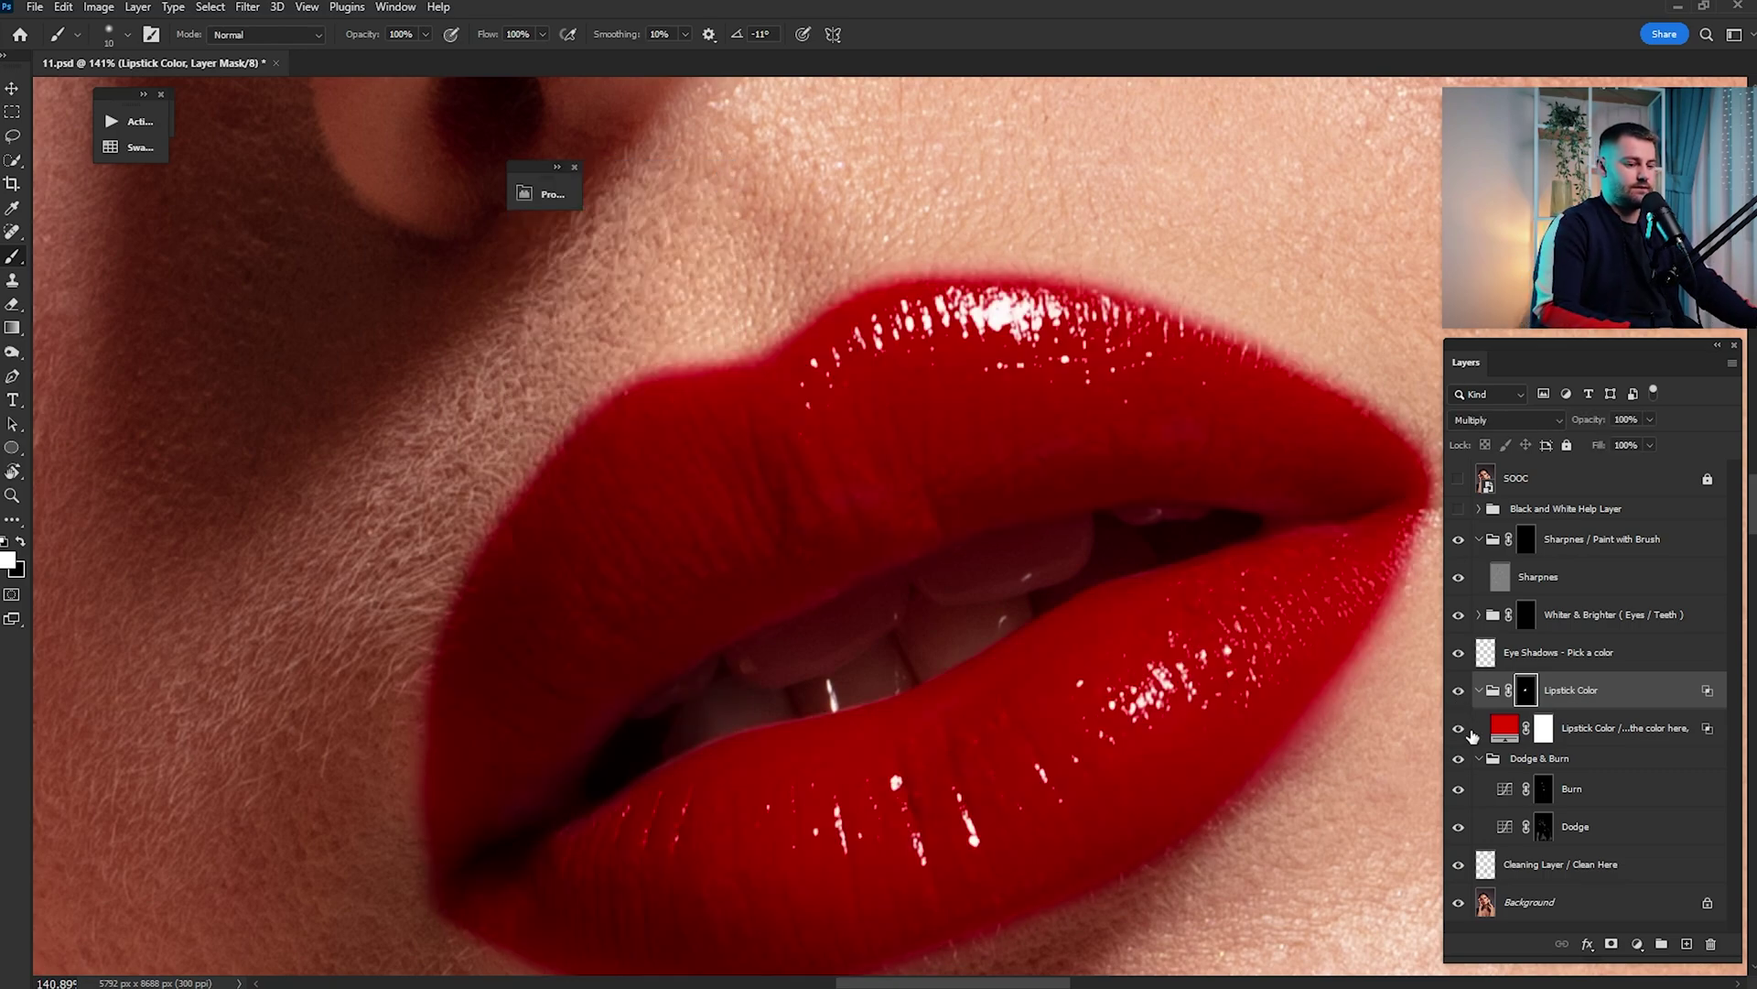
key("ctrl+0")
left_click(1459, 693)
left_click(1459, 693)
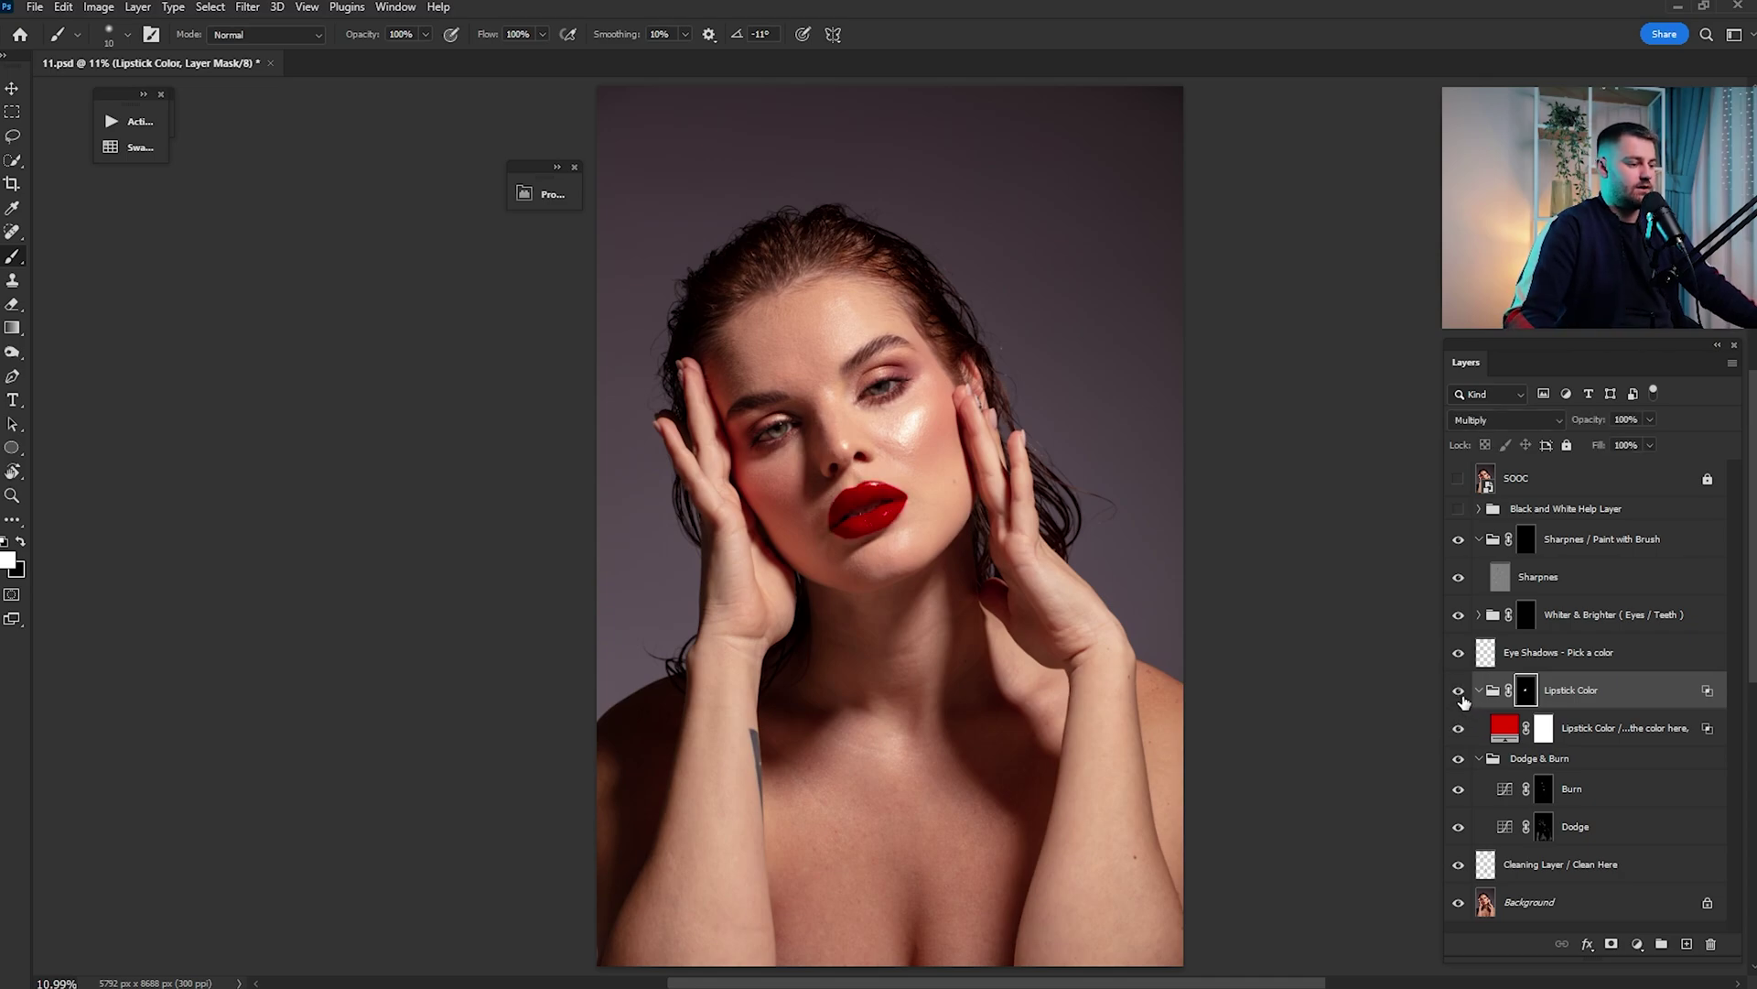
left_click(1459, 693)
left_click(1459, 693)
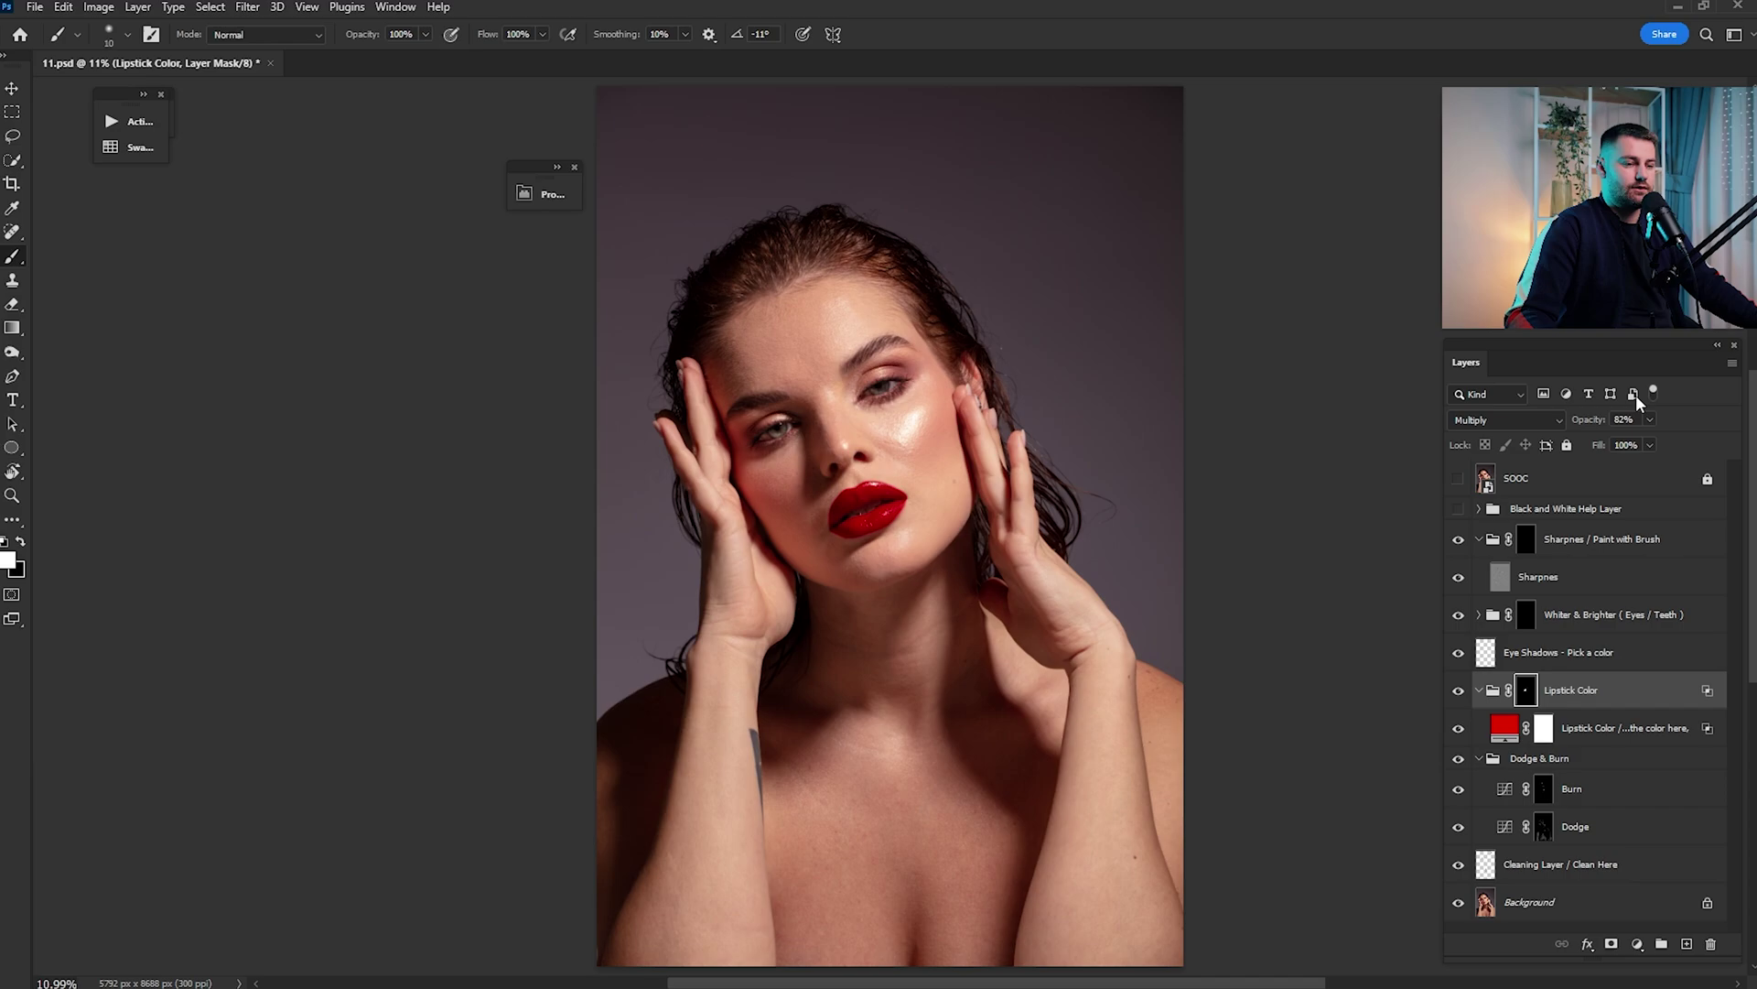
Set the Lipstick Color group's opacity to 85% and check the effect by switching the group off and on
type("85")
key("Return")
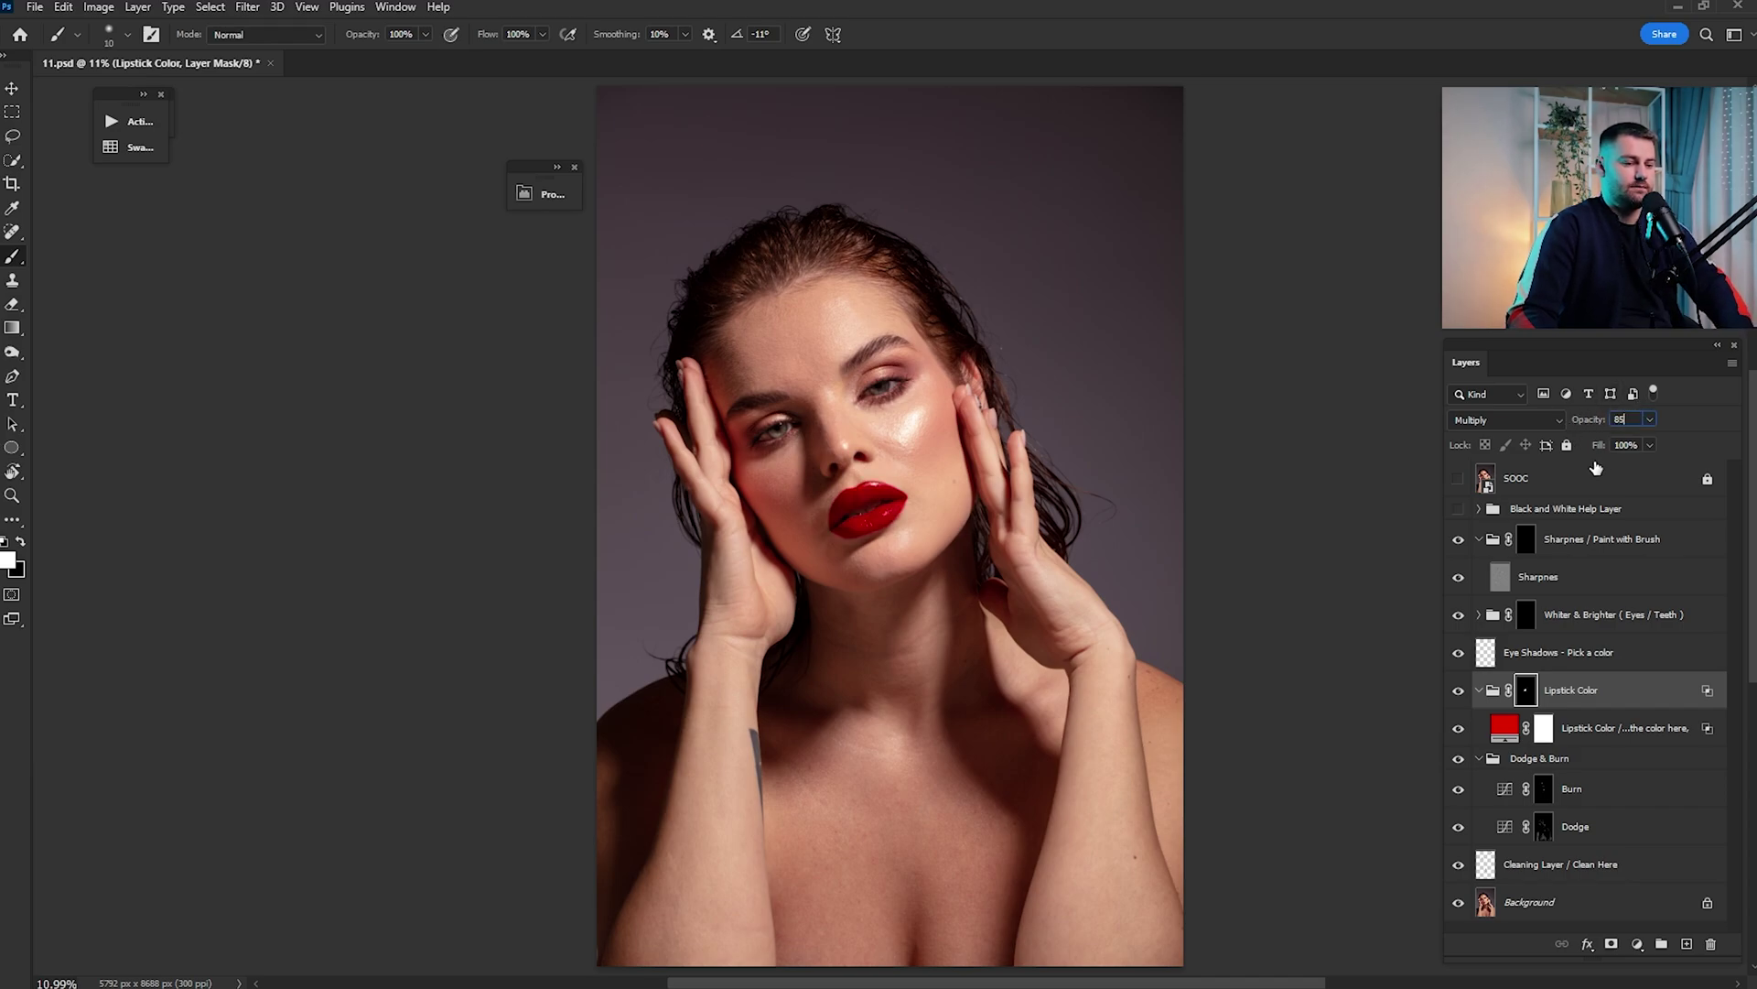
left_click(1459, 692)
left_click(1459, 693)
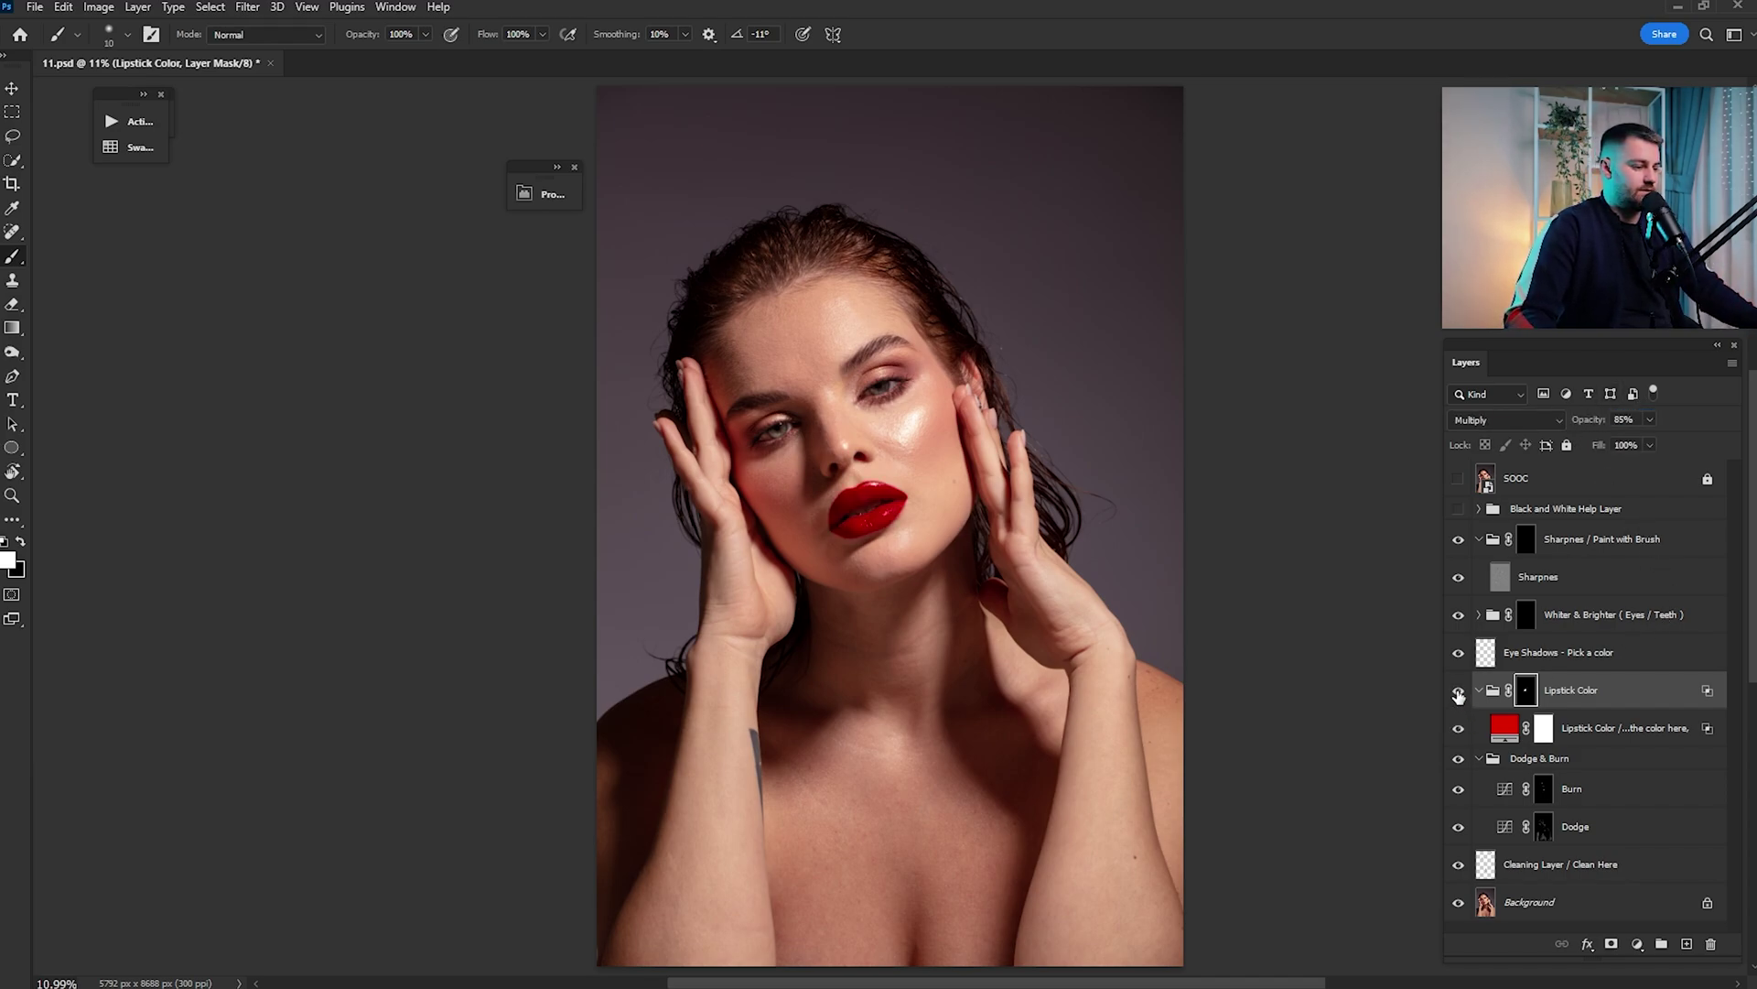
left_click(1459, 693)
left_click(1459, 693)
left_click(1459, 693)
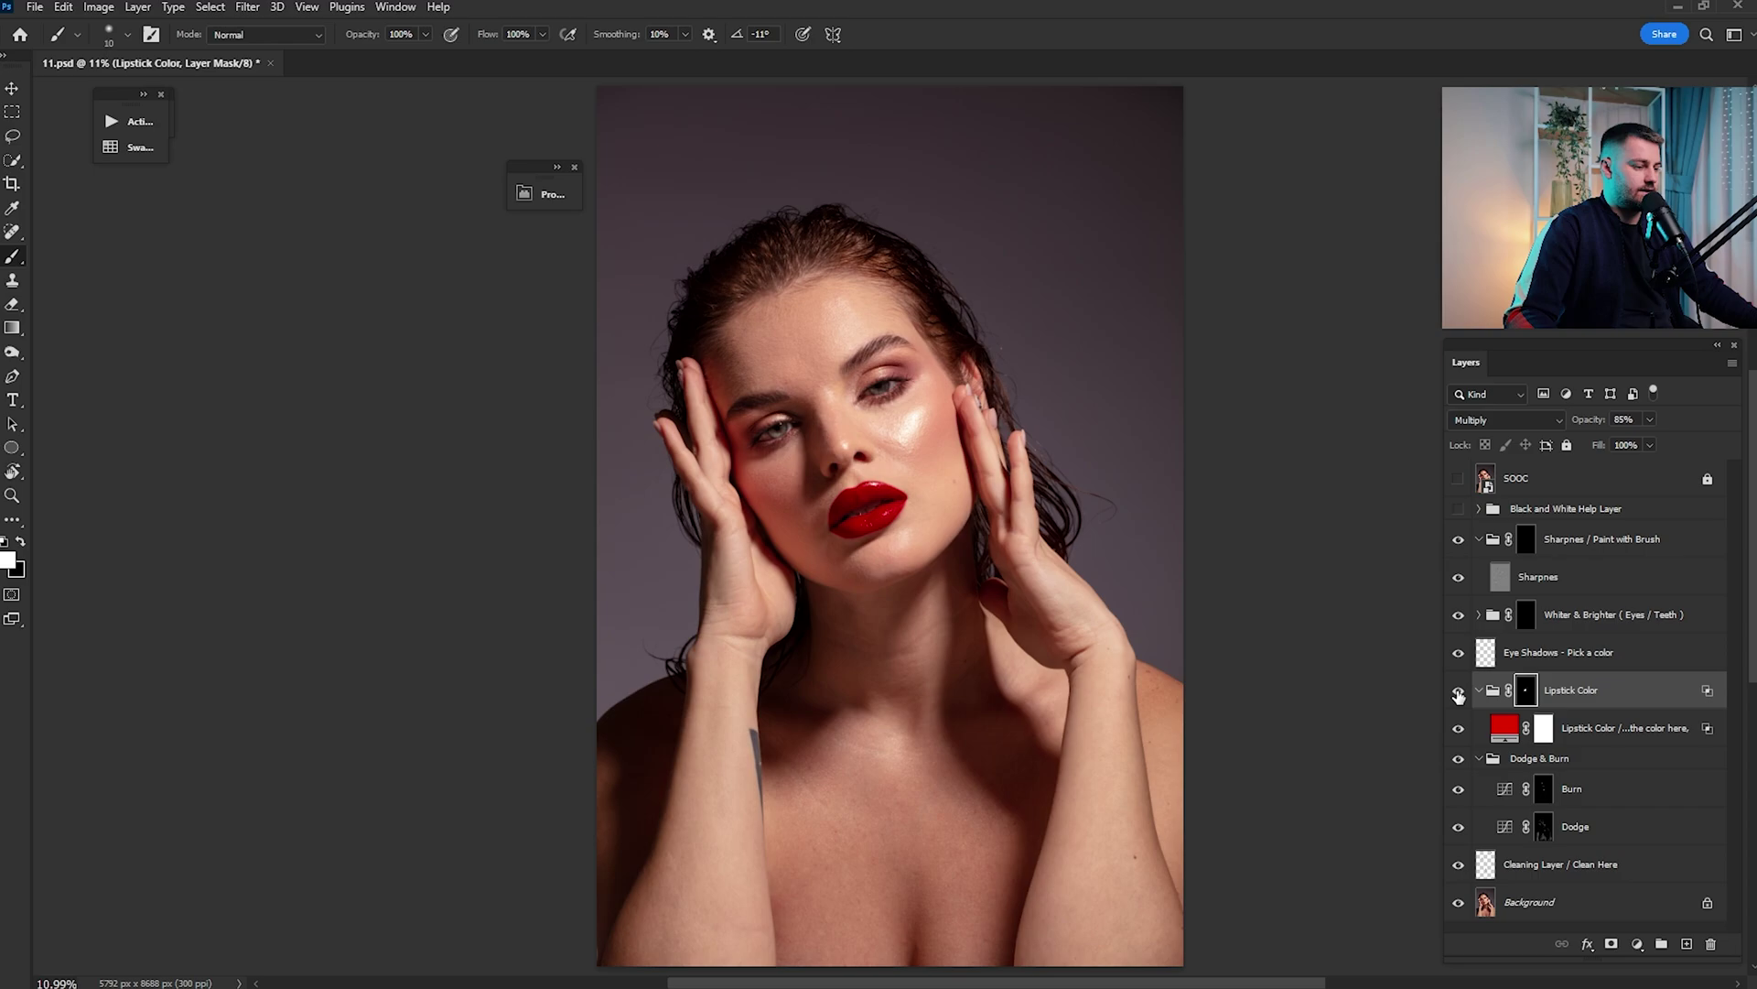
Prepare the Eye Shadows layer for painting with a dark red sampled from the lips and a 250 px brush
left_click(1531, 654)
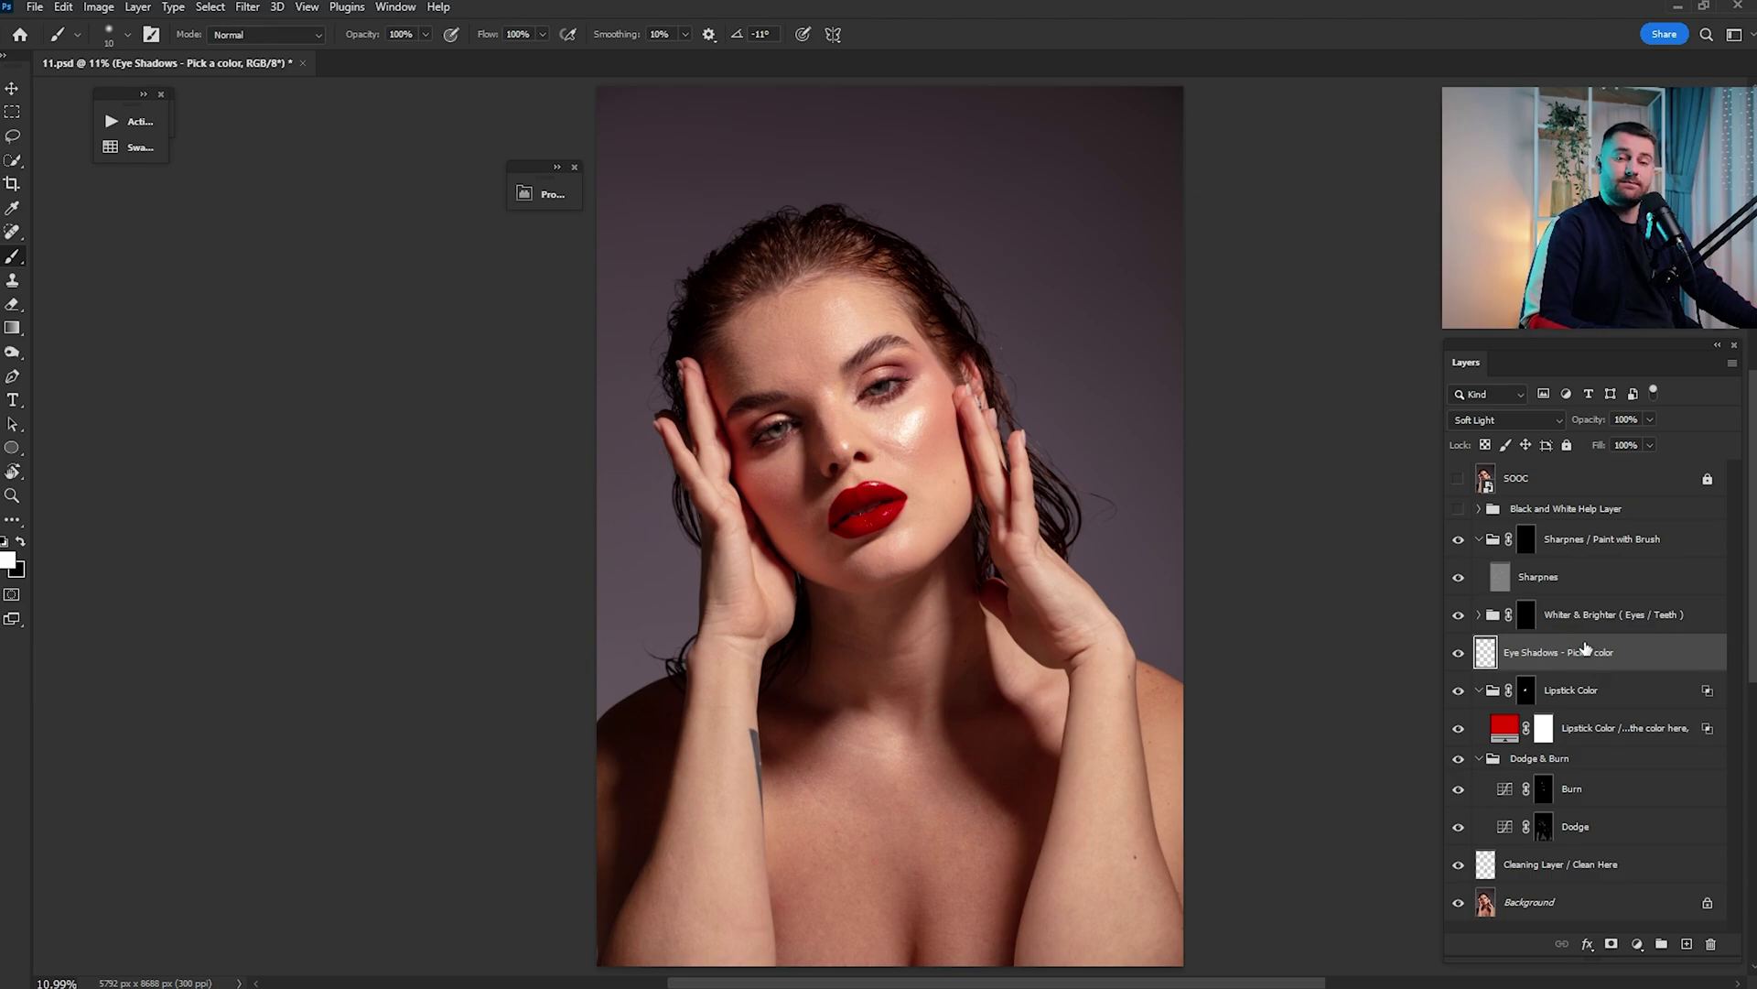
left_click_drag(752, 394, 1030, 442)
key("x")
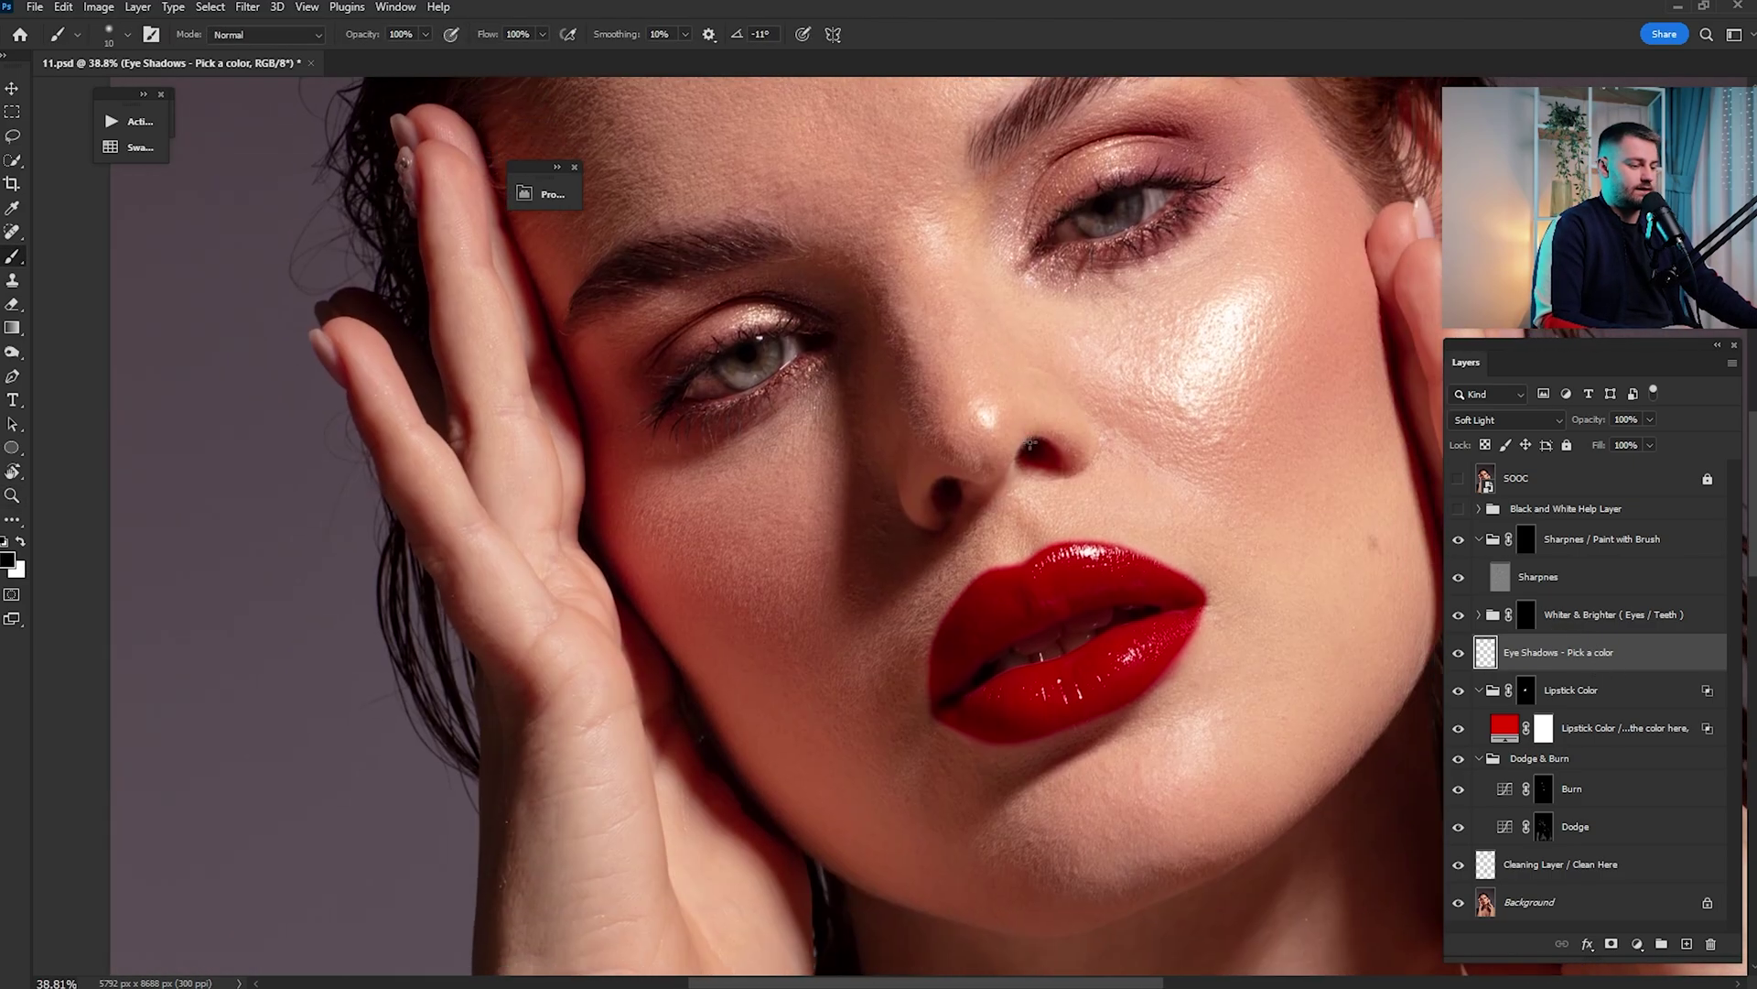
scroll(1031, 444, "up", 2)
key("i")
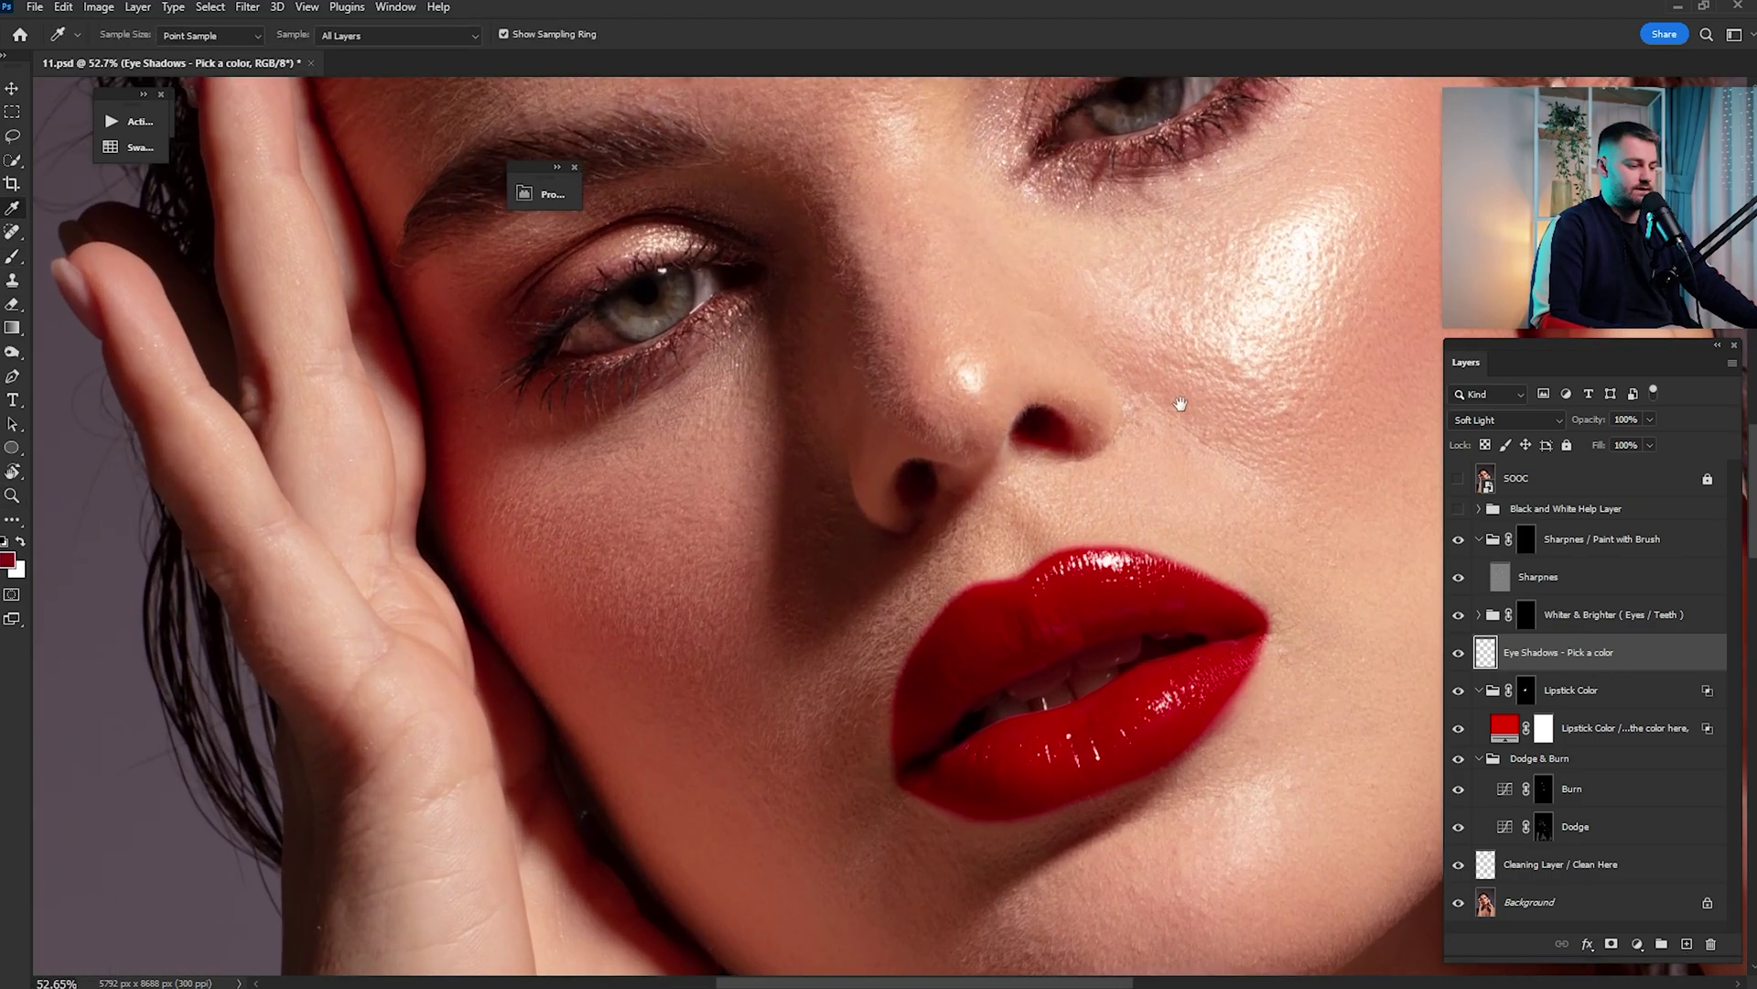
left_click_drag(1181, 403, 1045, 662)
key("b")
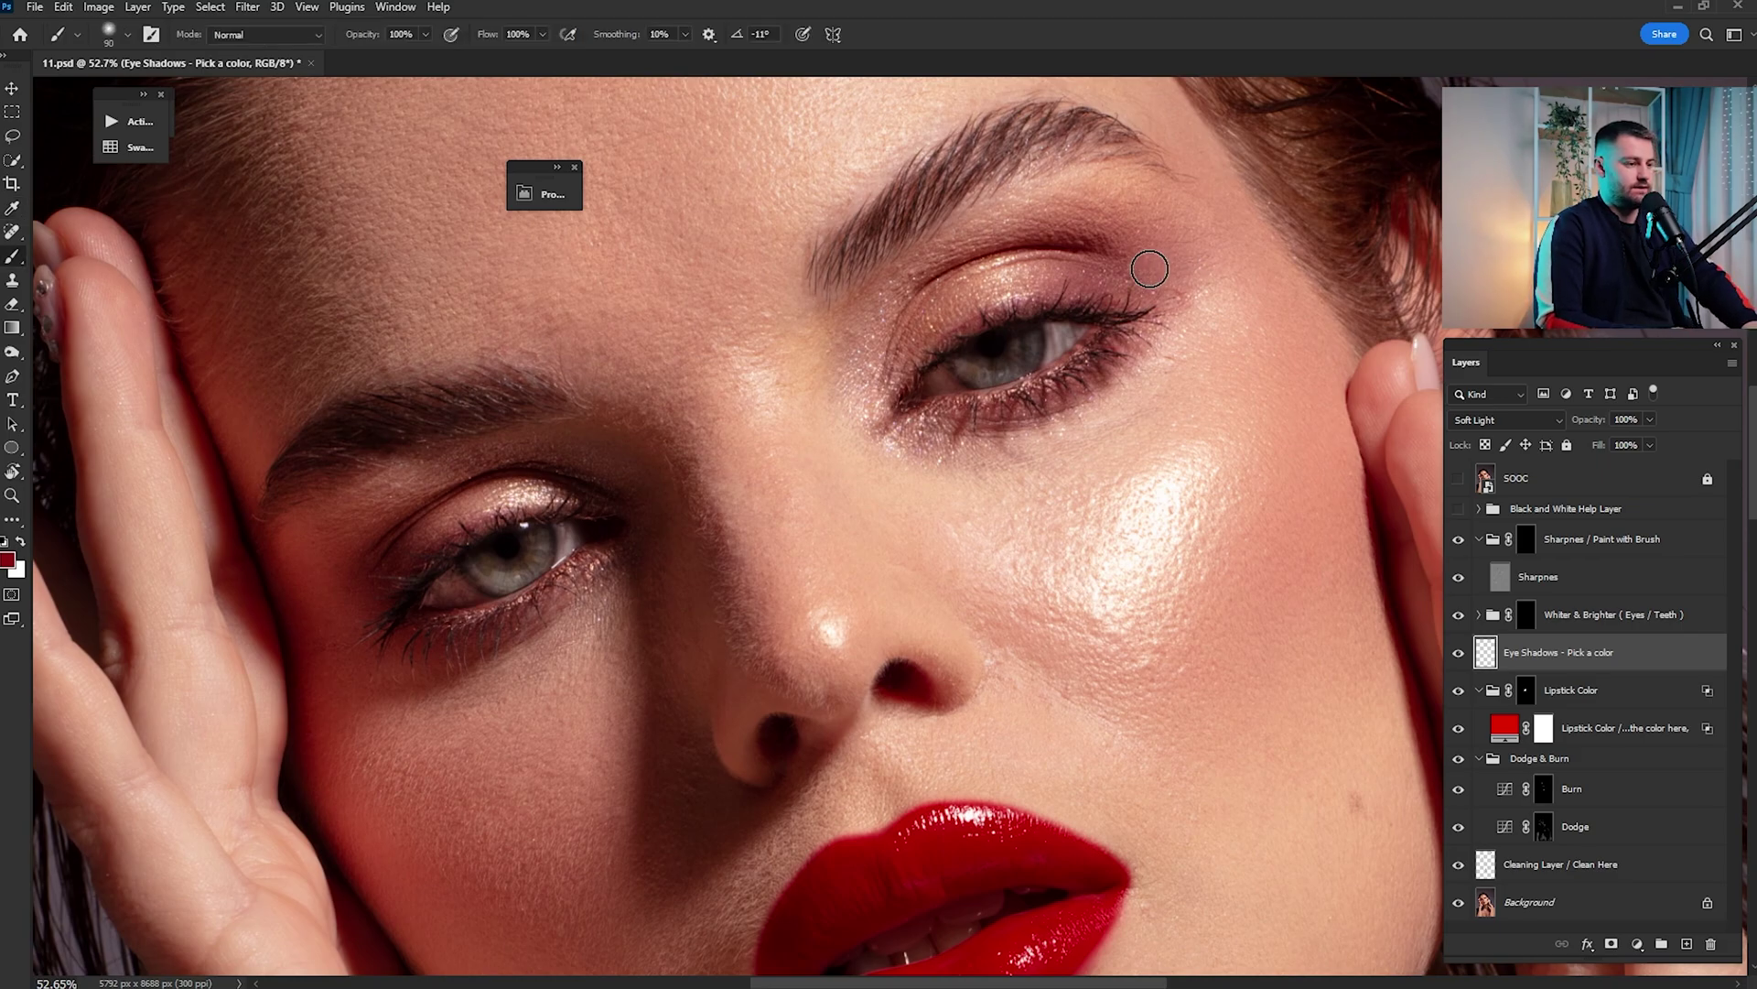
key("bracketright")
key("bracketright")
key("bracketright")
key("bracketright")
key("bracketright")
key("bracketright")
Try painting strong red eye shadow over both upper eyelids, view it on the whole portrait and undo the strokes
mouse_move(1144, 265)
left_mouse_down()
mouse_move(1135, 245)
mouse_move(980, 233)
mouse_move(856, 352)
left_mouse_up()
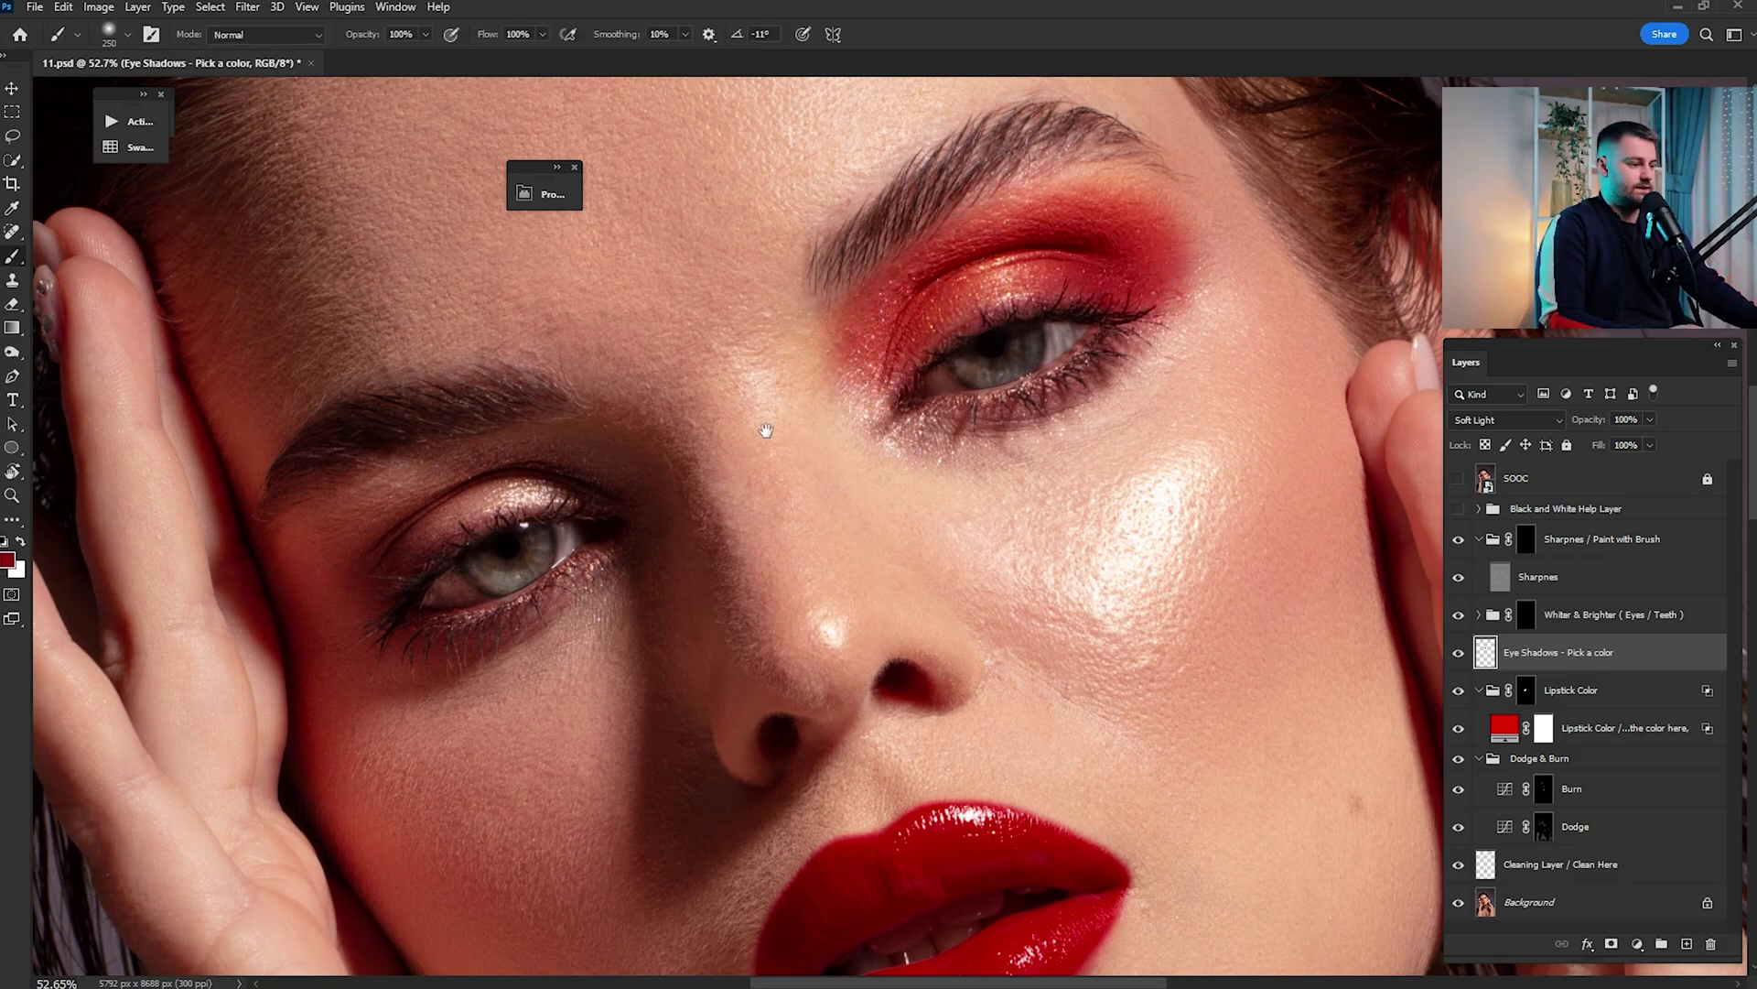
left_click_drag(766, 430, 1183, 334)
left_click_drag(969, 360, 741, 427)
key("ctrl+0")
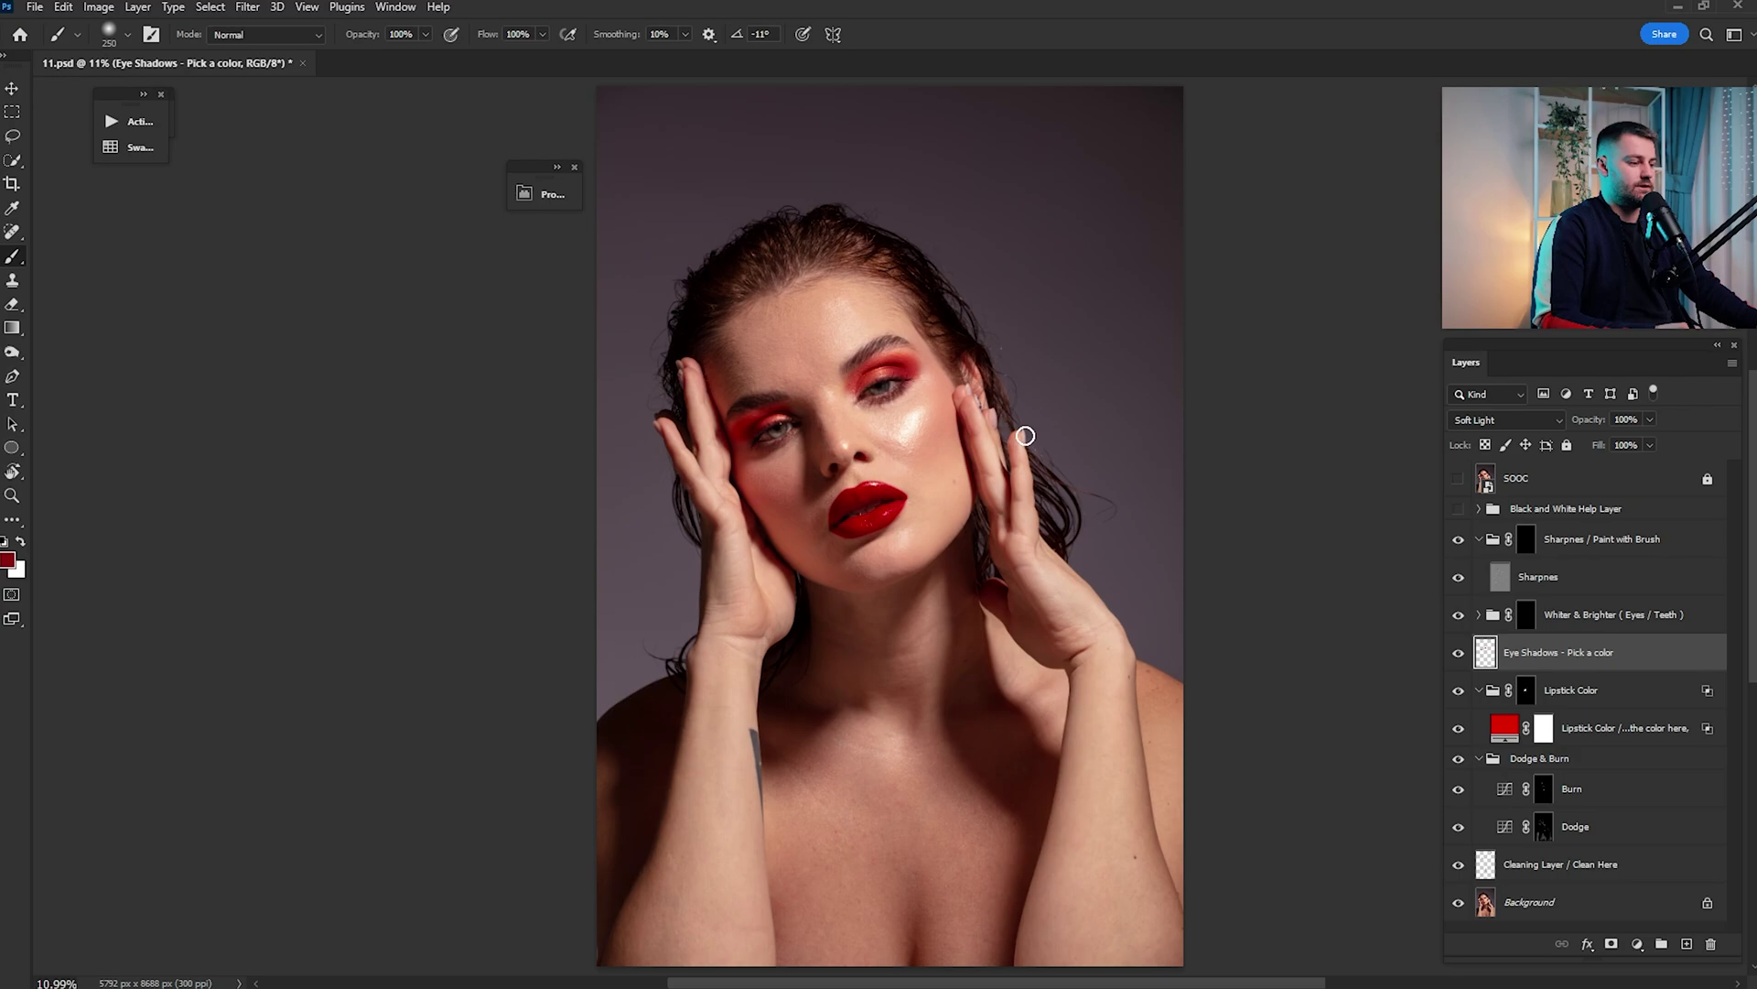
key("ctrl+z")
key("ctrl+z")
Change the foreground colour to a bright red and lower the brush opacity to 20%
key("z")
left_click_drag(870, 376, 1002, 426)
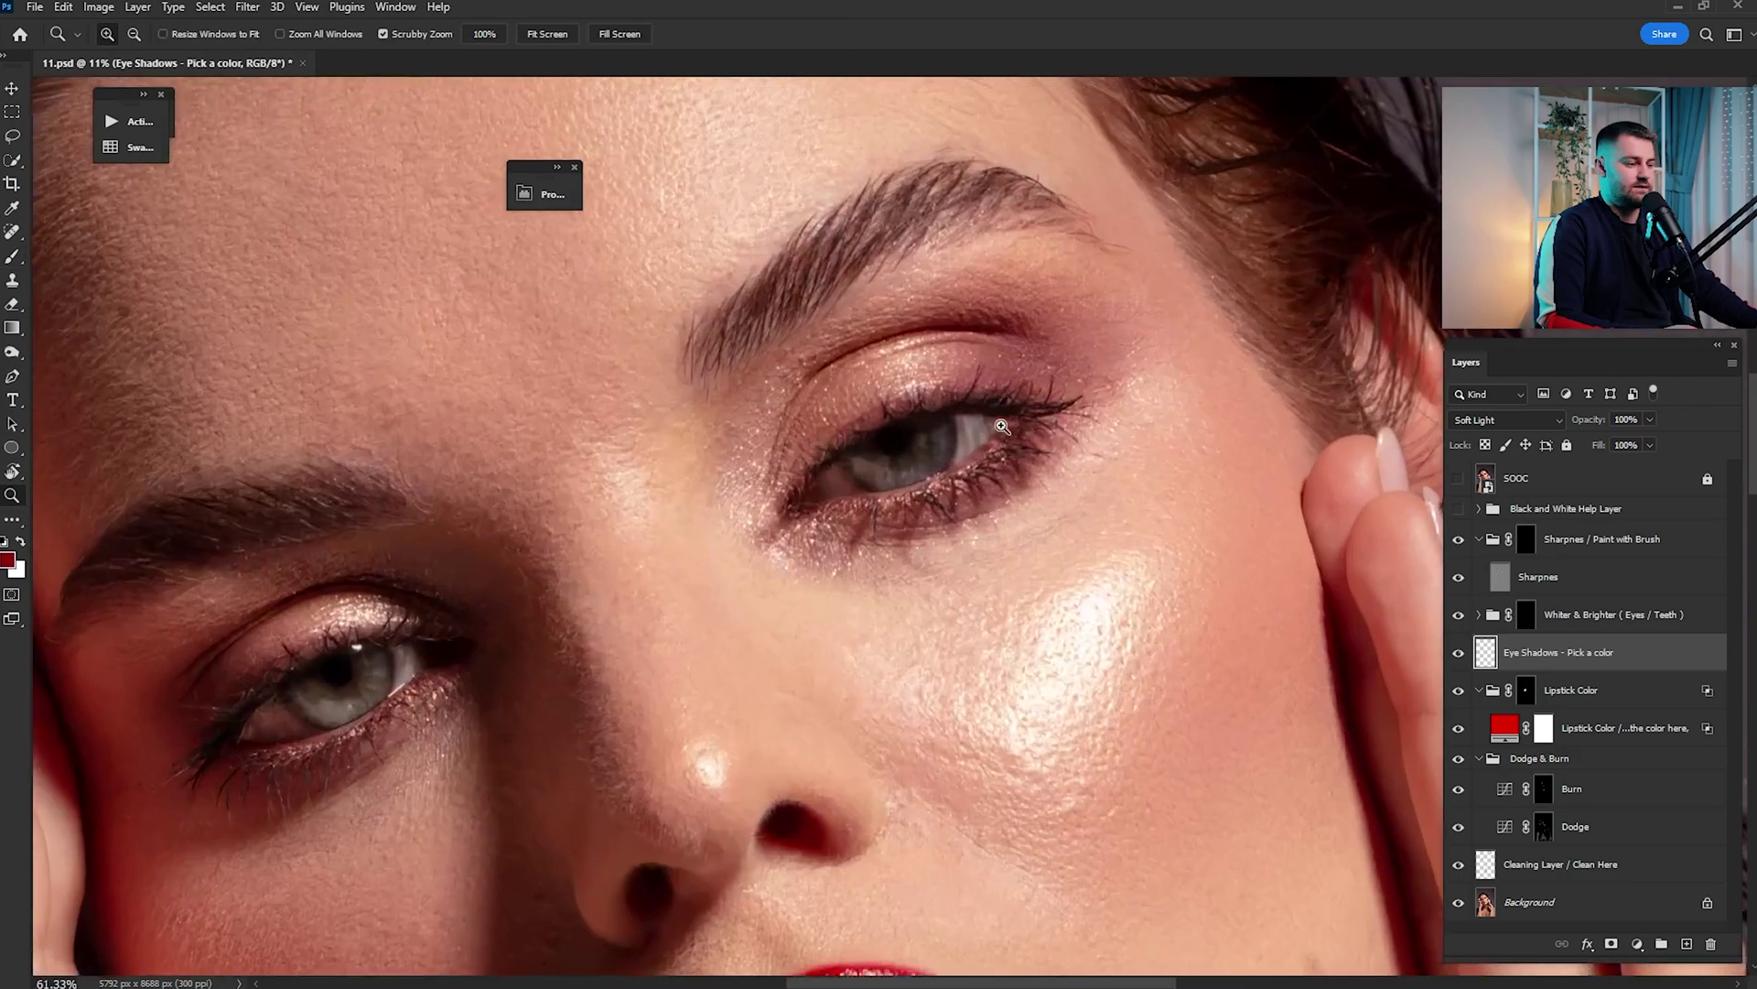
key("b")
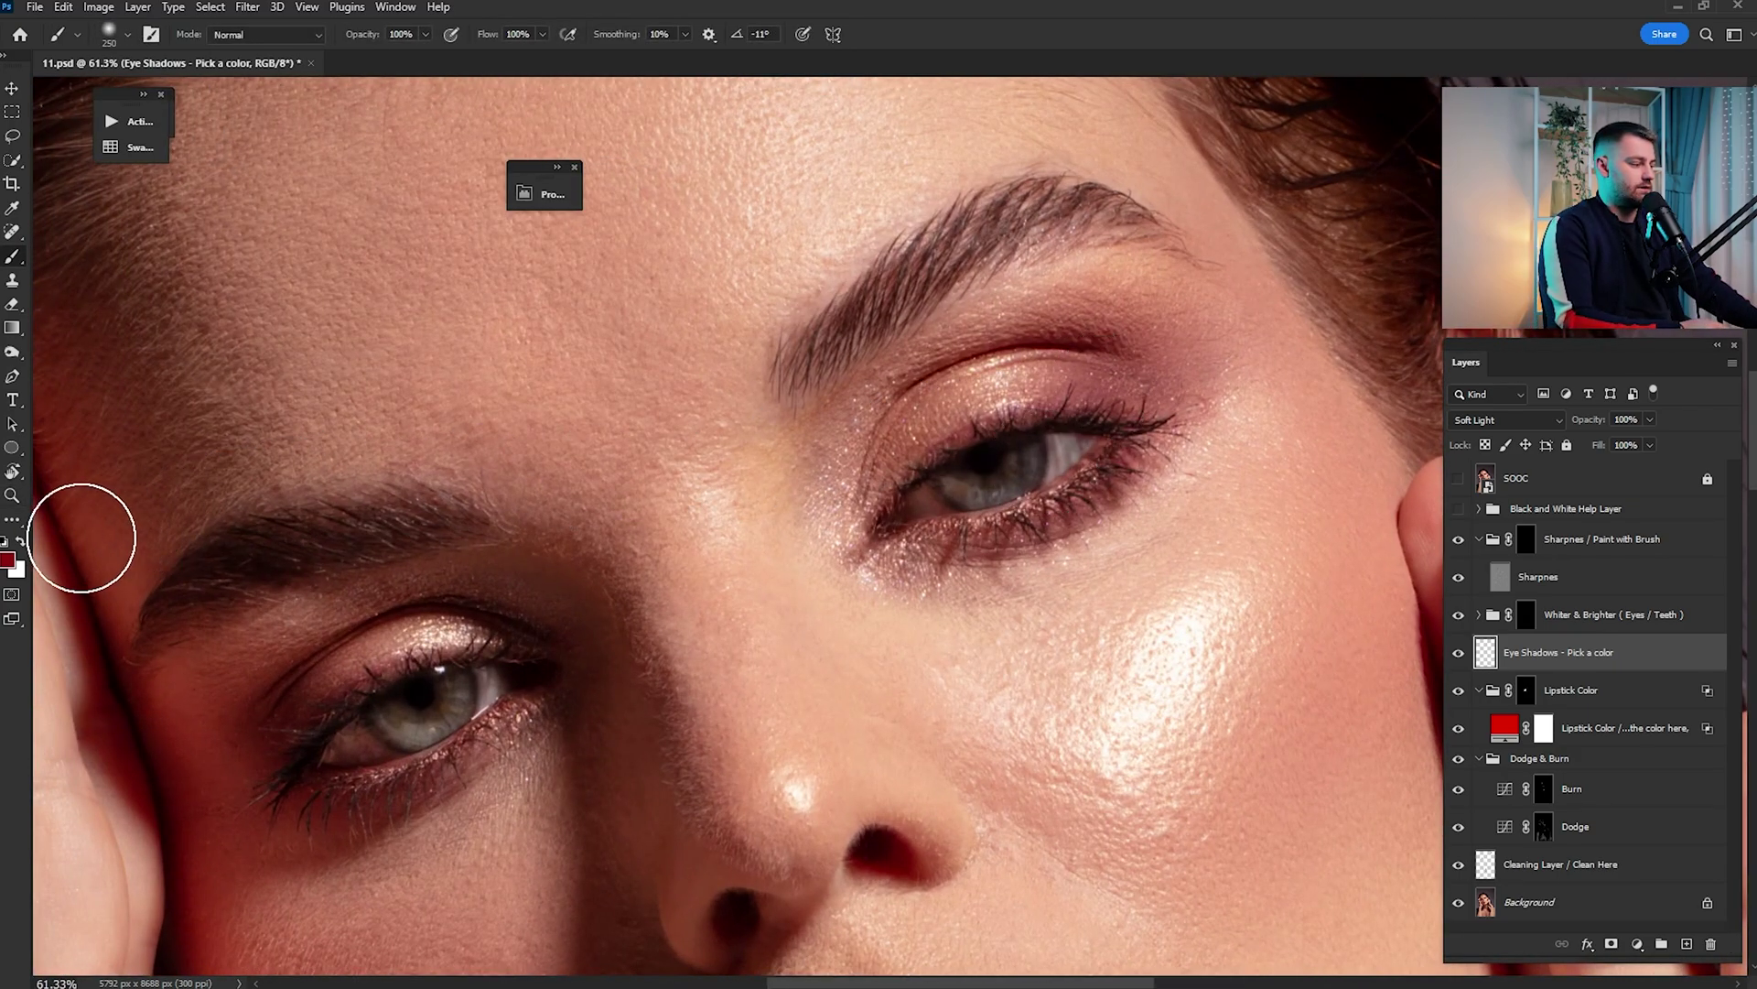
left_click(8, 559)
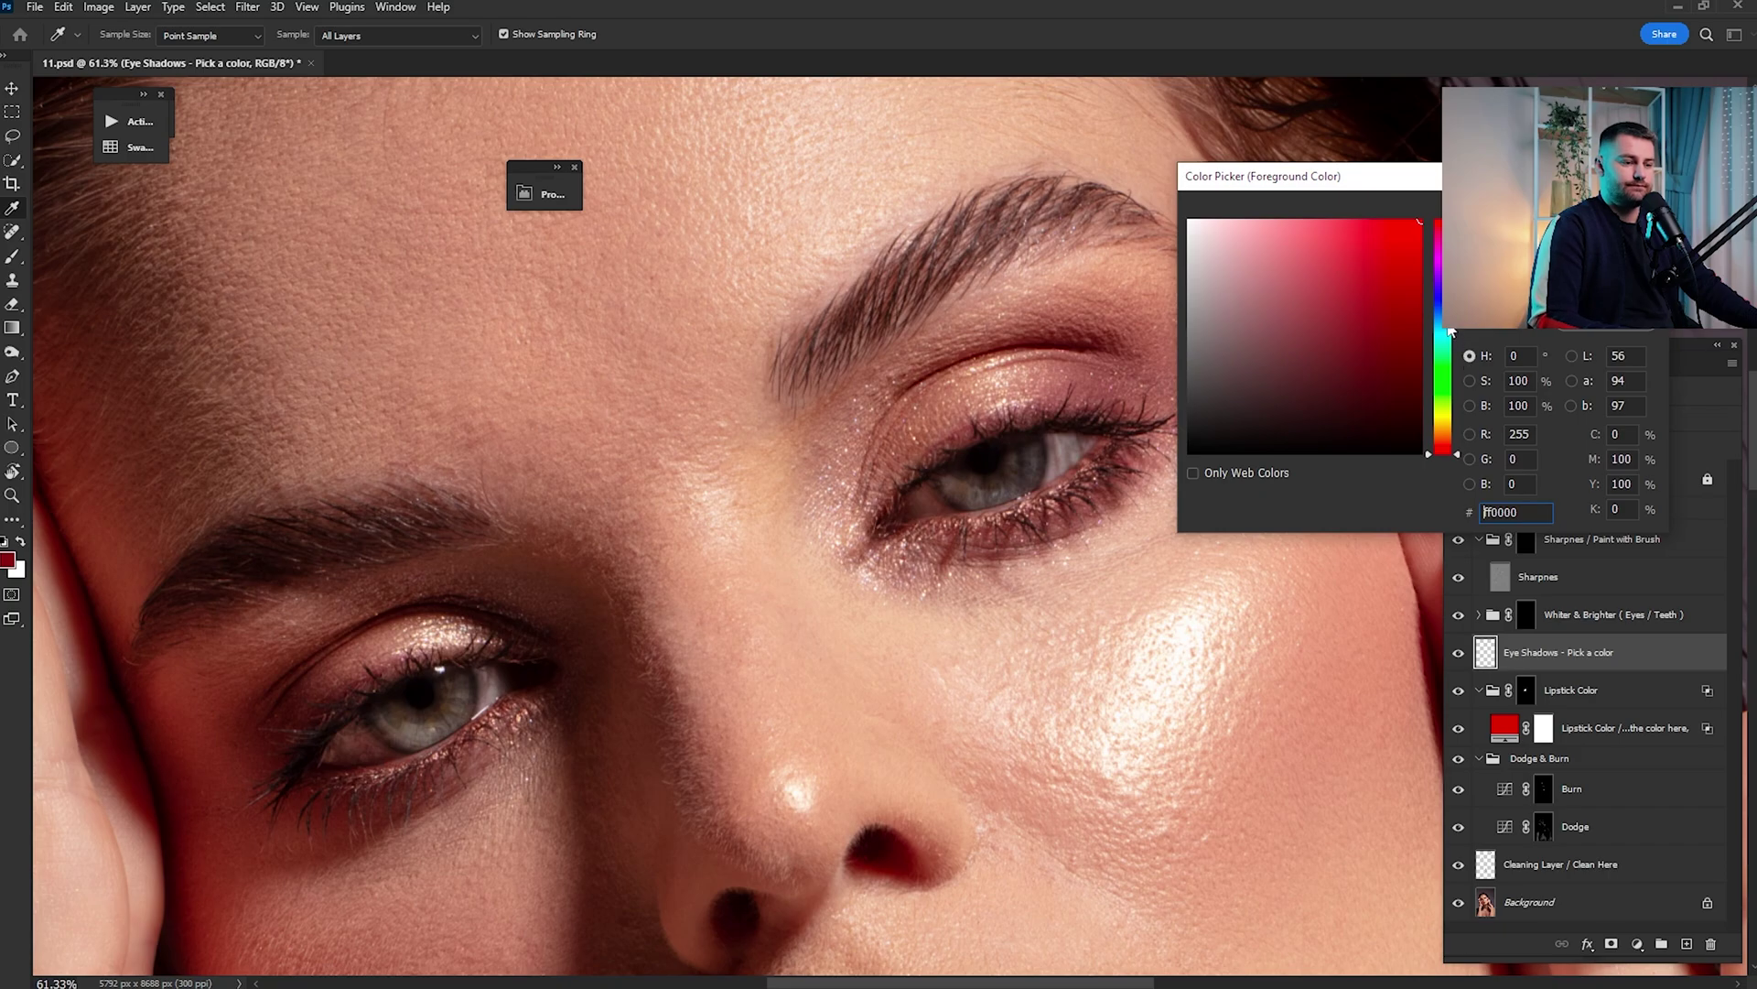
mouse_move(1451, 331)
left_mouse_down()
mouse_move(1455, 366)
mouse_move(1456, 307)
mouse_move(1457, 369)
mouse_move(1455, 231)
mouse_move(1473, 443)
left_mouse_up()
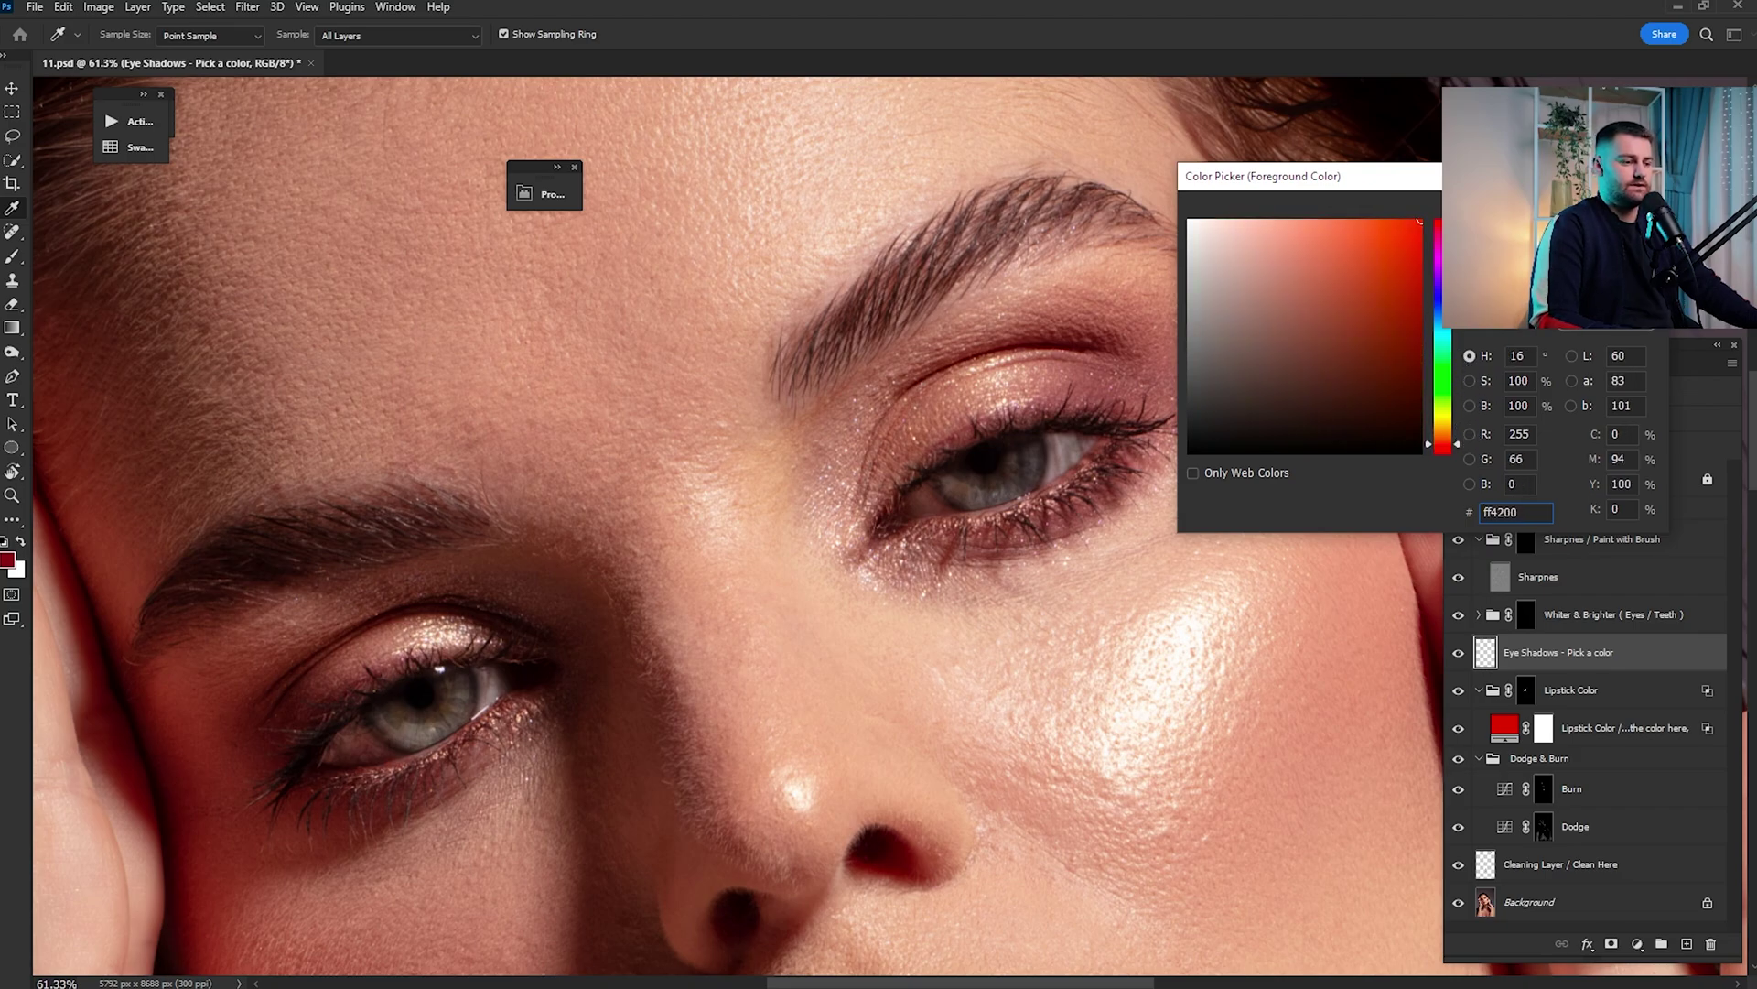
key("Return")
key("b")
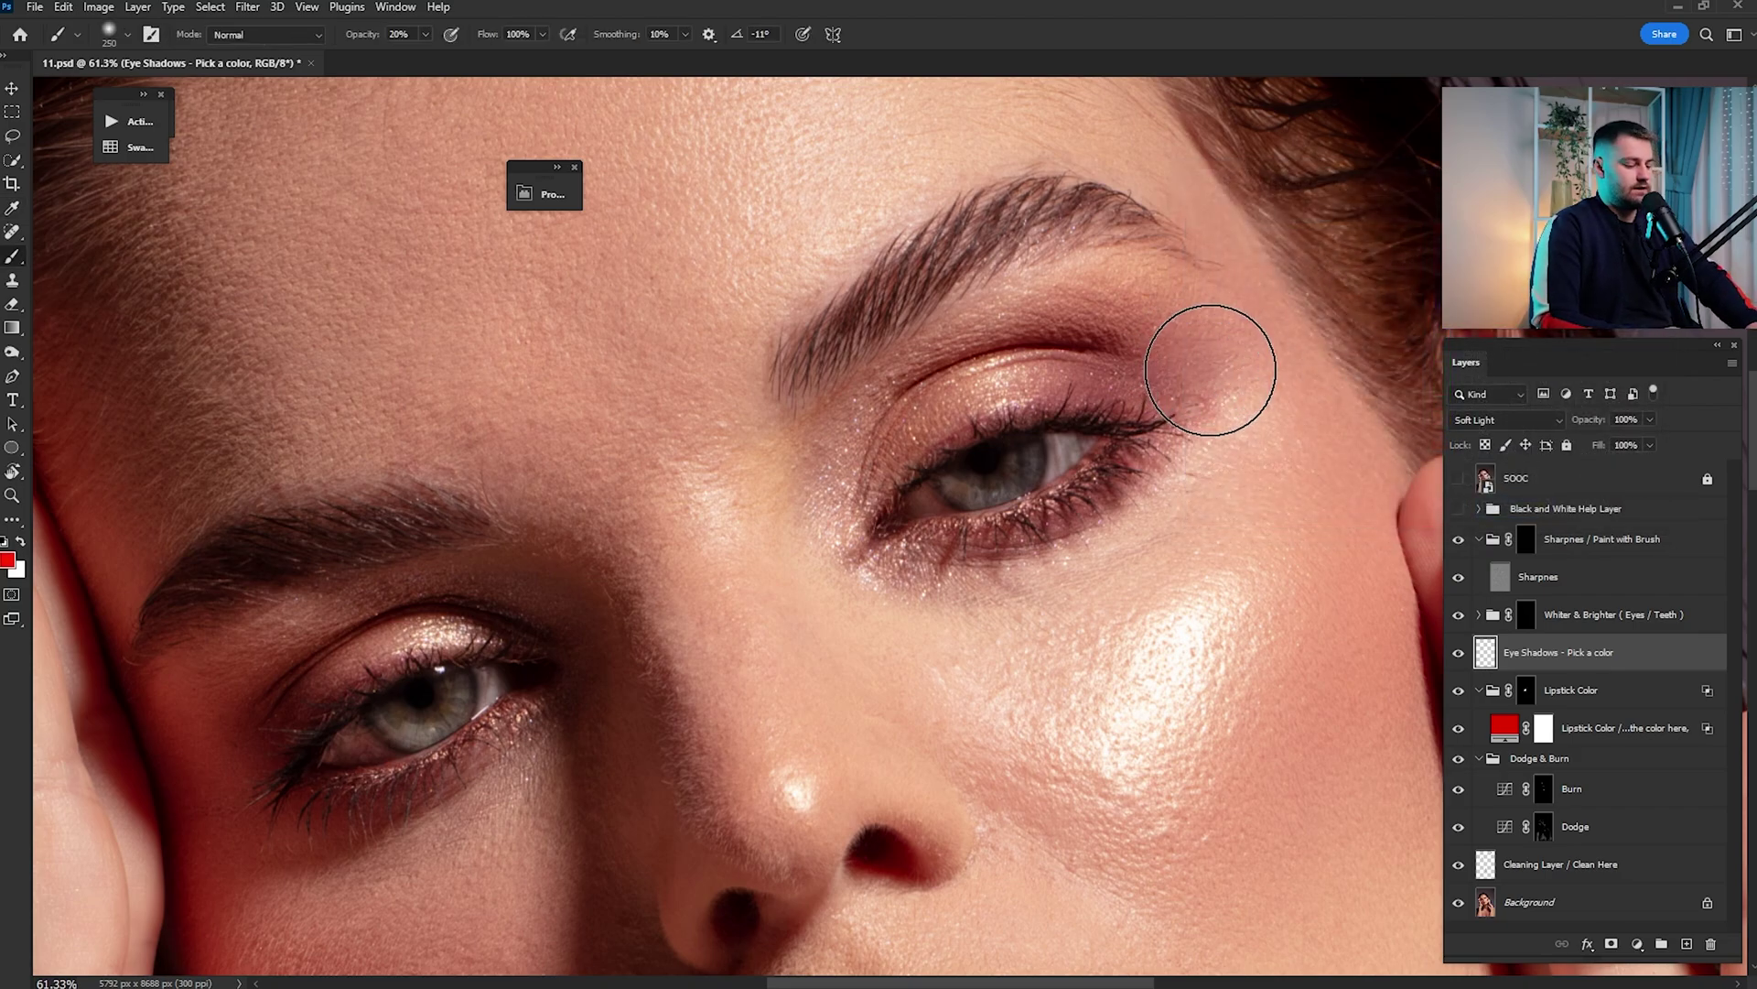
Try a soft red eye shadow on the brightly lit eye's upper lid and view it on the whole portrait
mouse_move(1210, 369)
left_mouse_down()
mouse_move(1153, 359)
mouse_move(1171, 331)
mouse_move(1103, 352)
left_mouse_up()
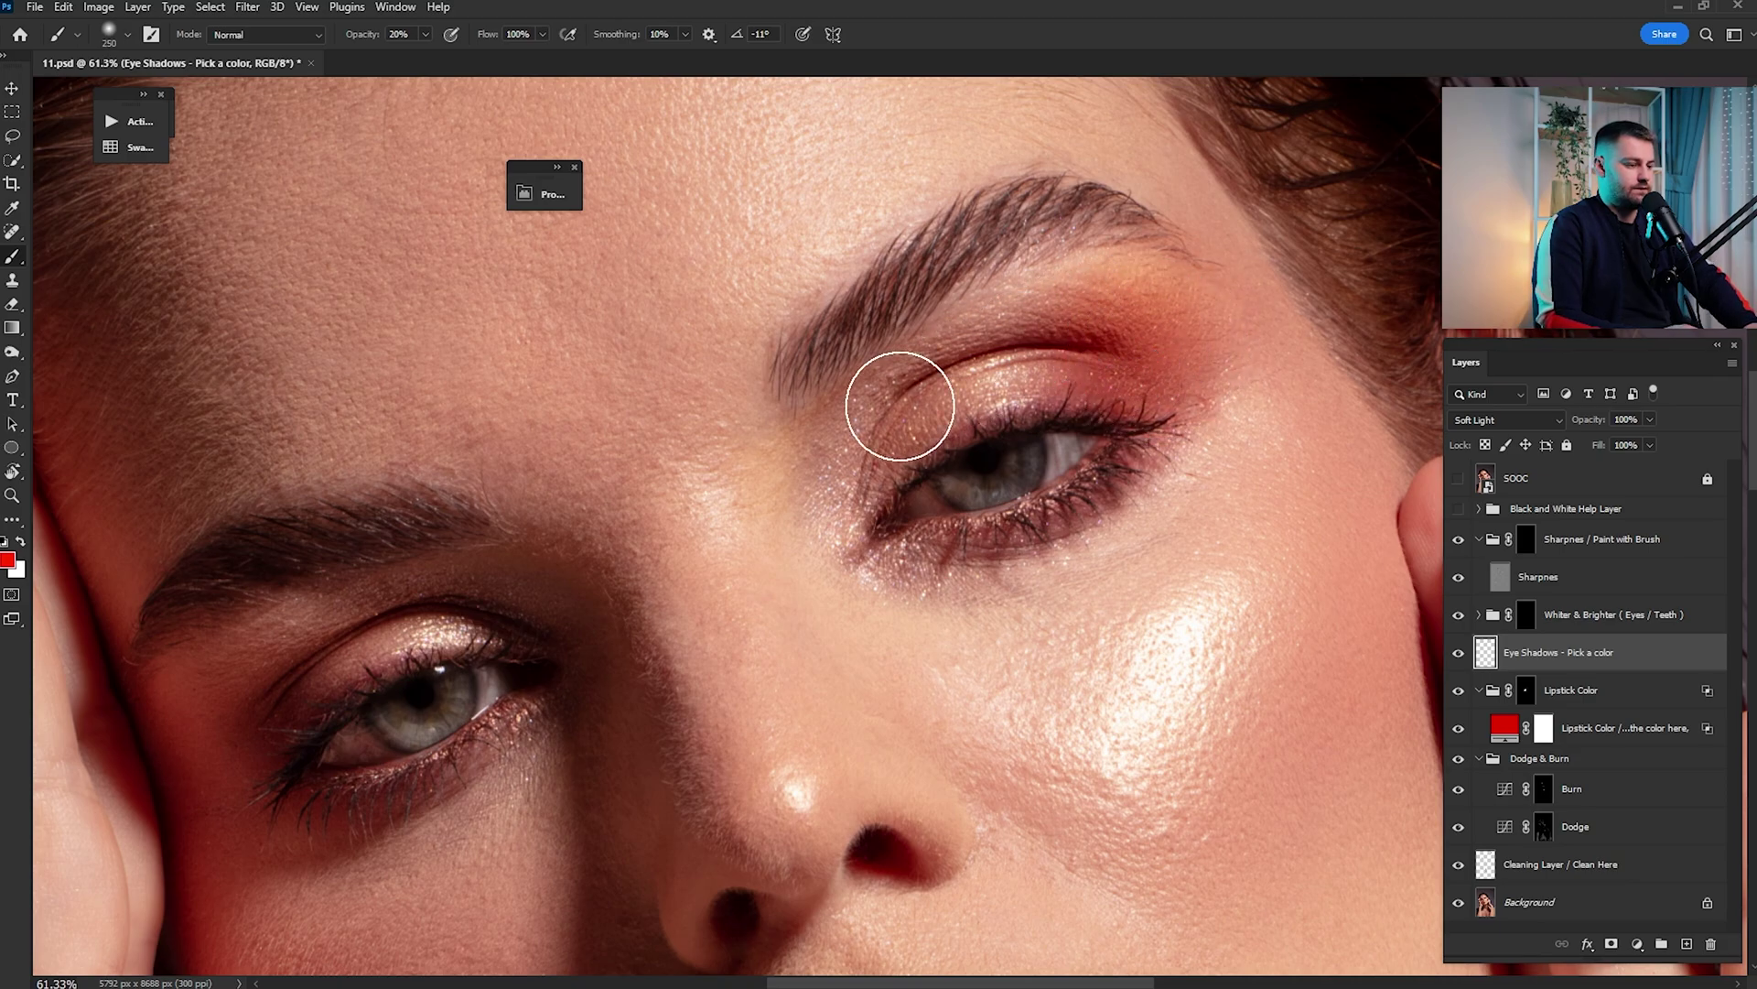
key("ctrl+0")
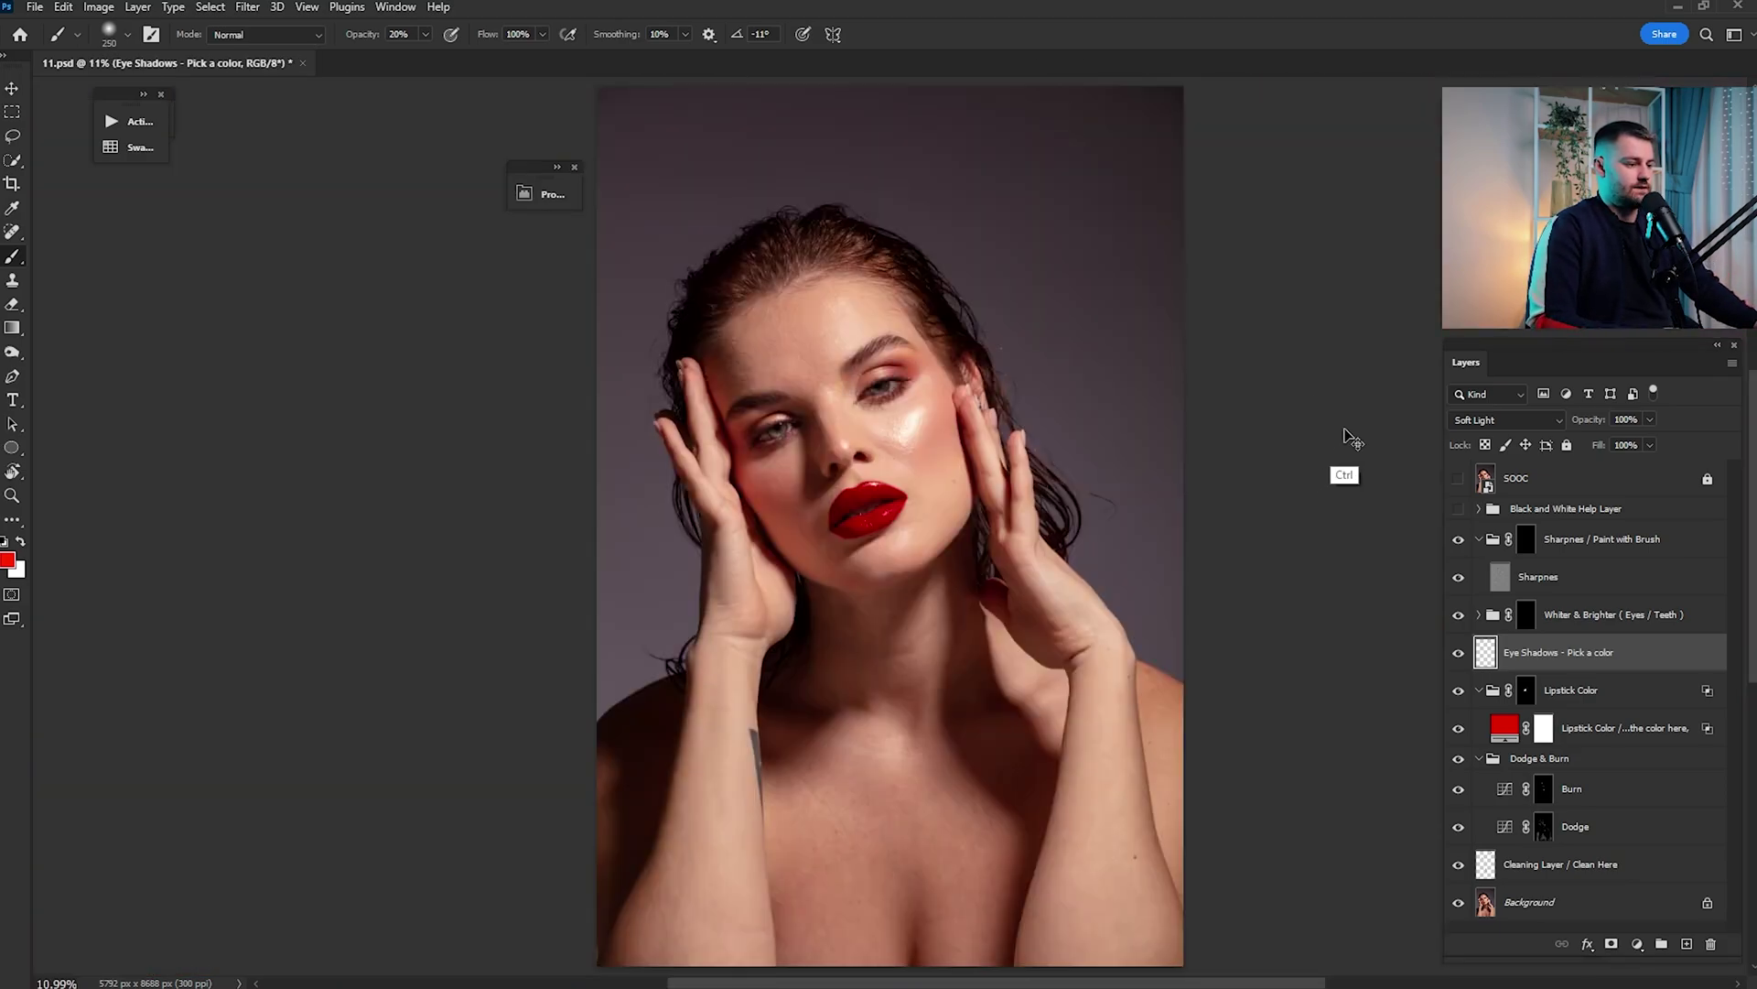
Remove the soft red eye shadow trial and set the foreground colour to the pink ff0060
left_click_drag(847, 377, 1045, 375)
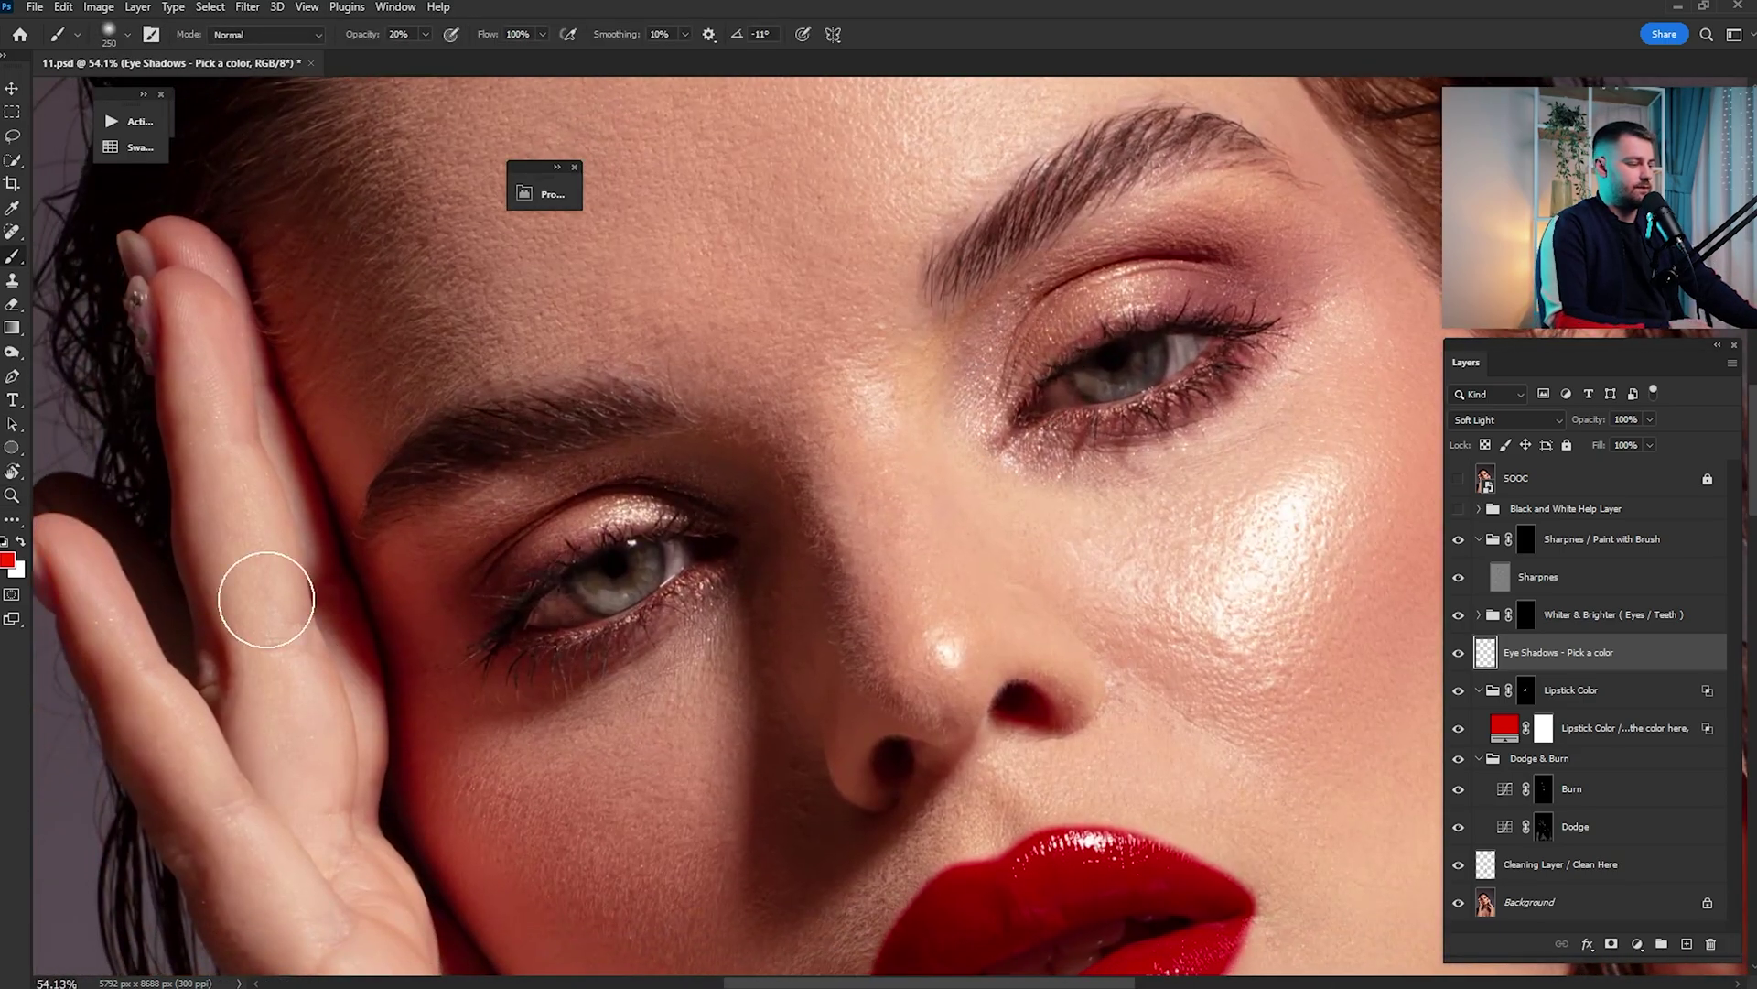
left_click(8, 560)
type("ff00c6")
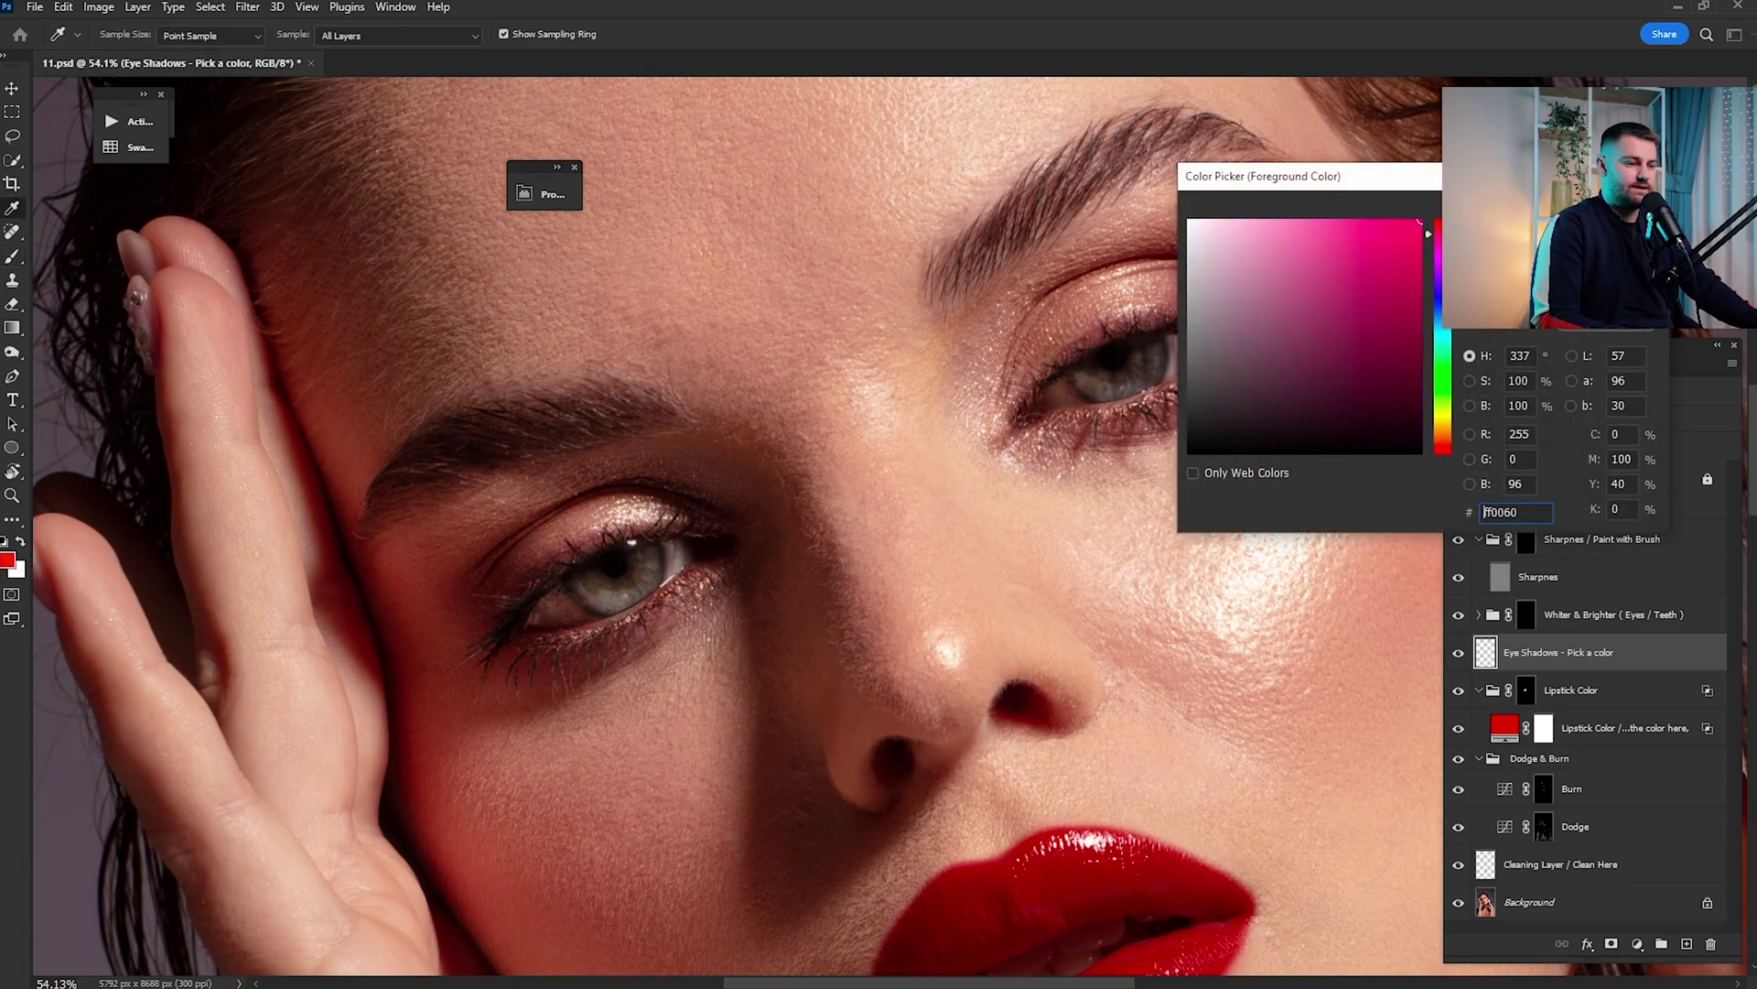
left_click(1608, 213)
Try painting pink eye shadow at 20% opacity around both upper eyelids and view it on the whole portrait
mouse_move(1232, 308)
left_mouse_down()
mouse_move(1205, 411)
mouse_move(1246, 373)
mouse_move(1112, 372)
left_mouse_up()
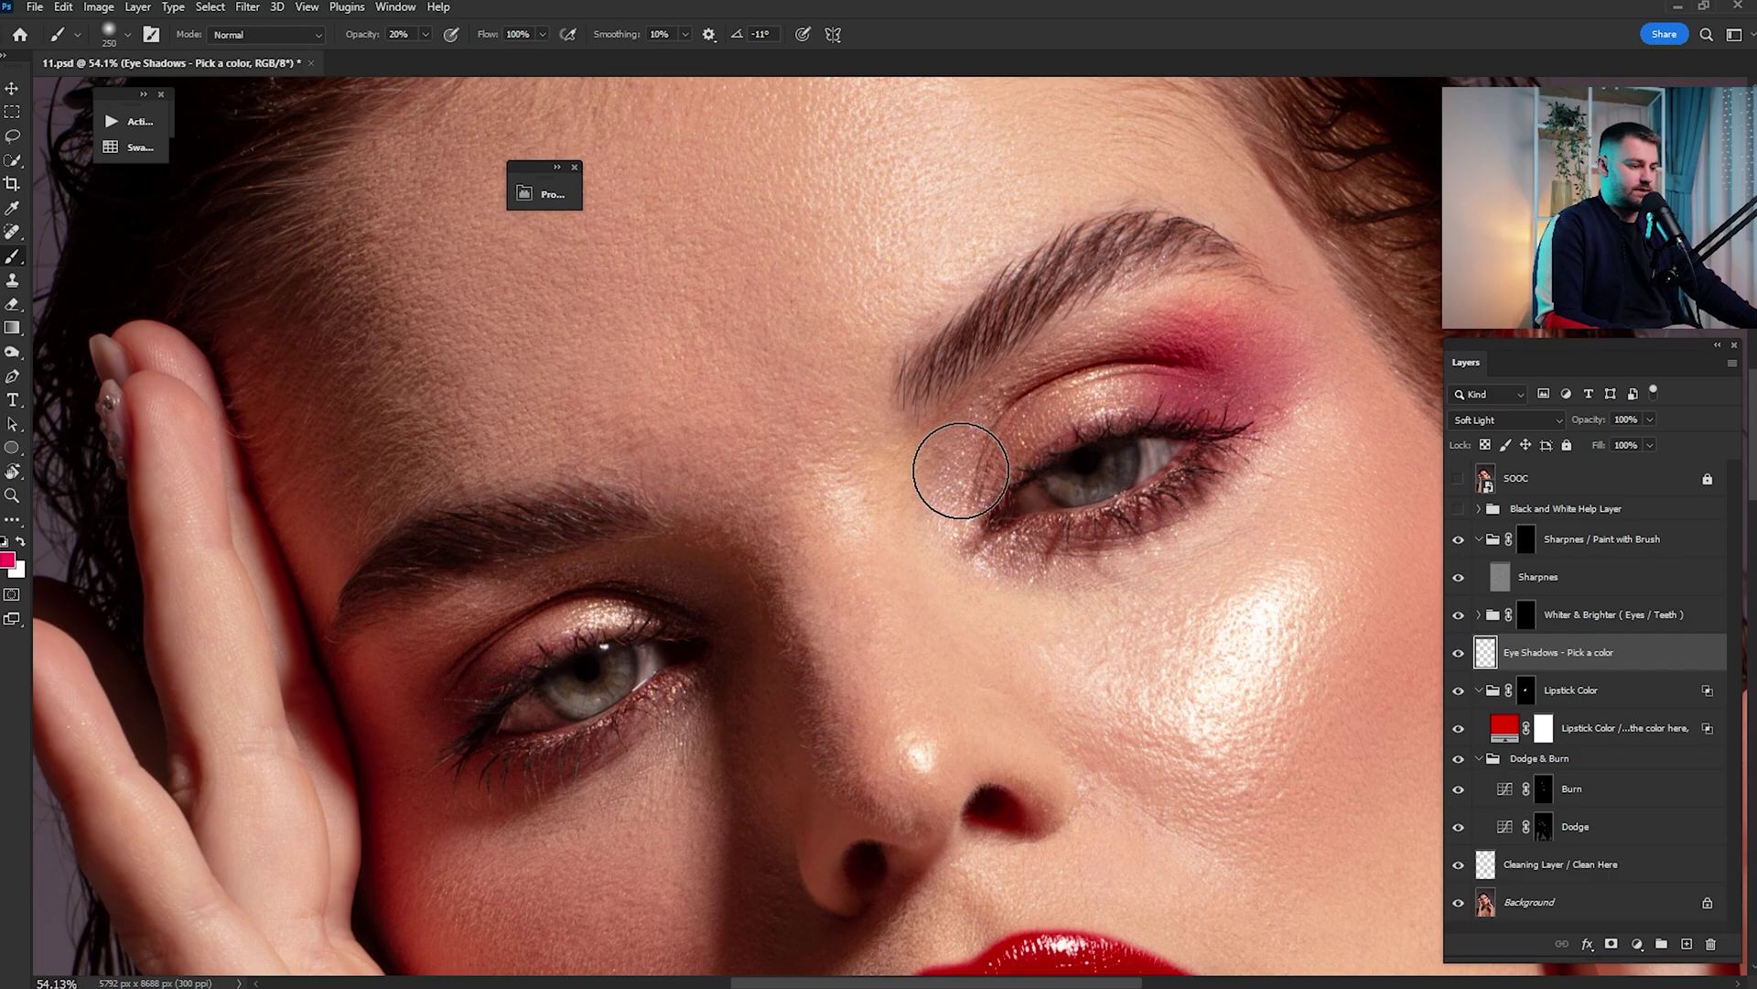
left_click_drag(884, 485, 1309, 331)
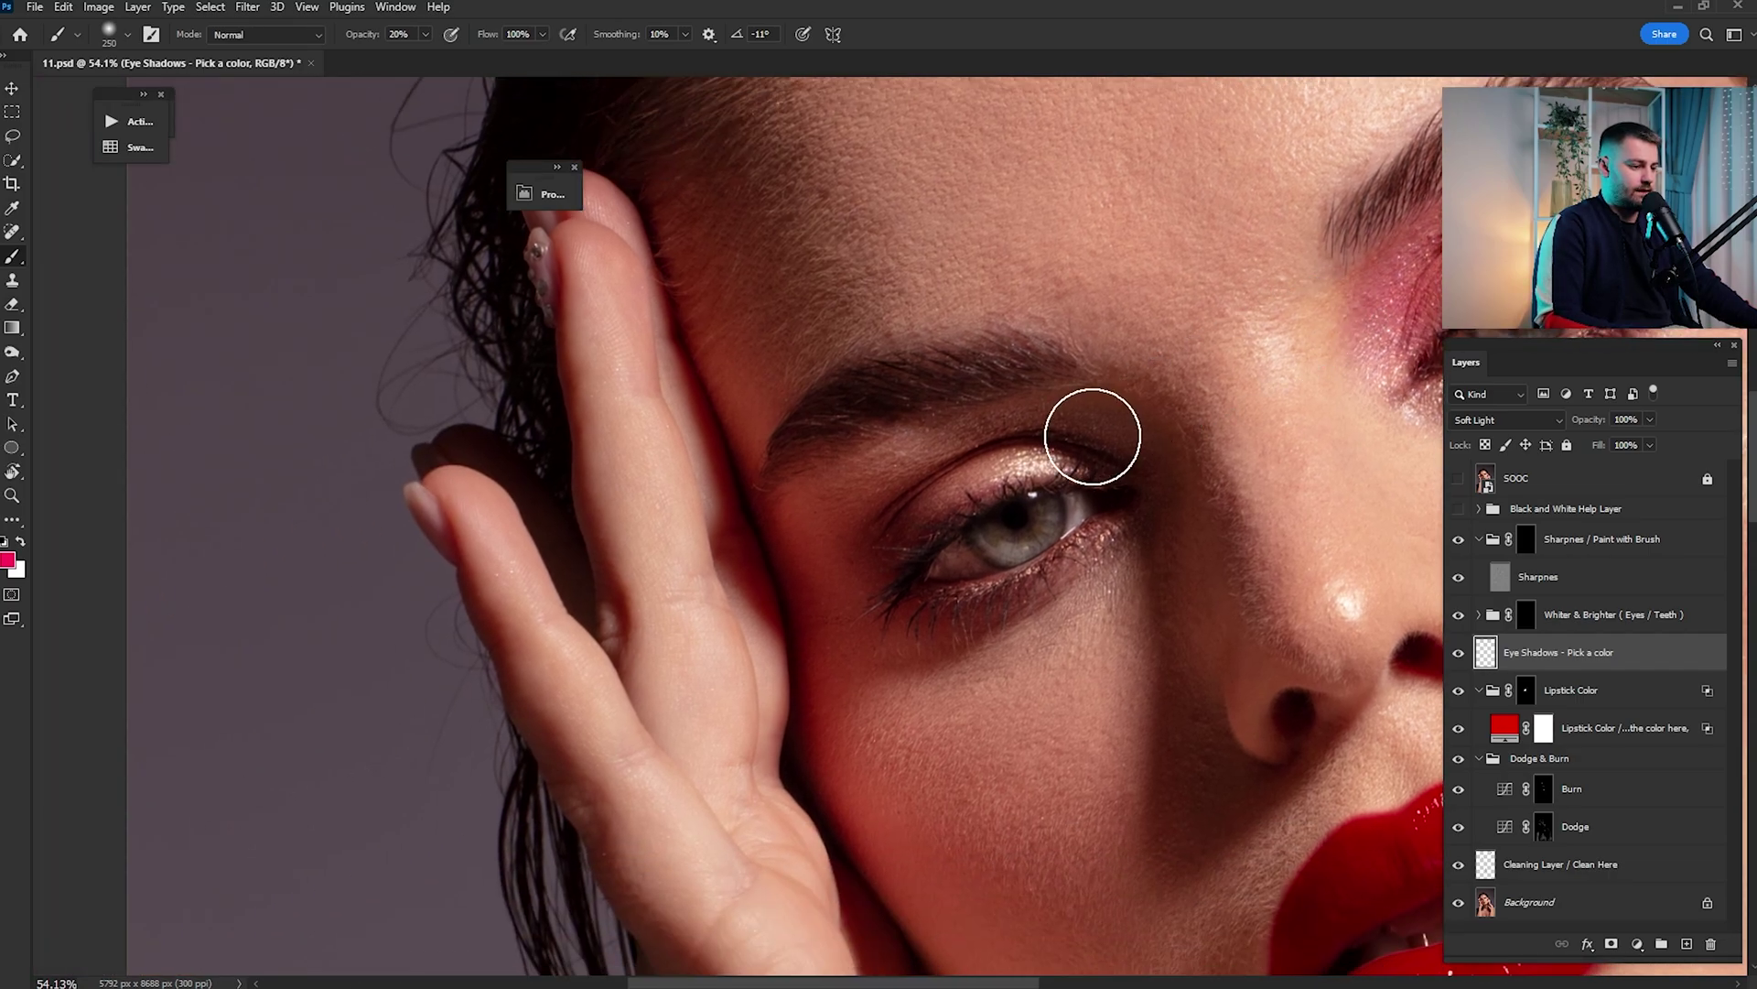
mouse_move(1092, 437)
left_mouse_down()
mouse_move(1028, 420)
mouse_move(870, 487)
mouse_move(816, 538)
mouse_move(836, 553)
left_mouse_up()
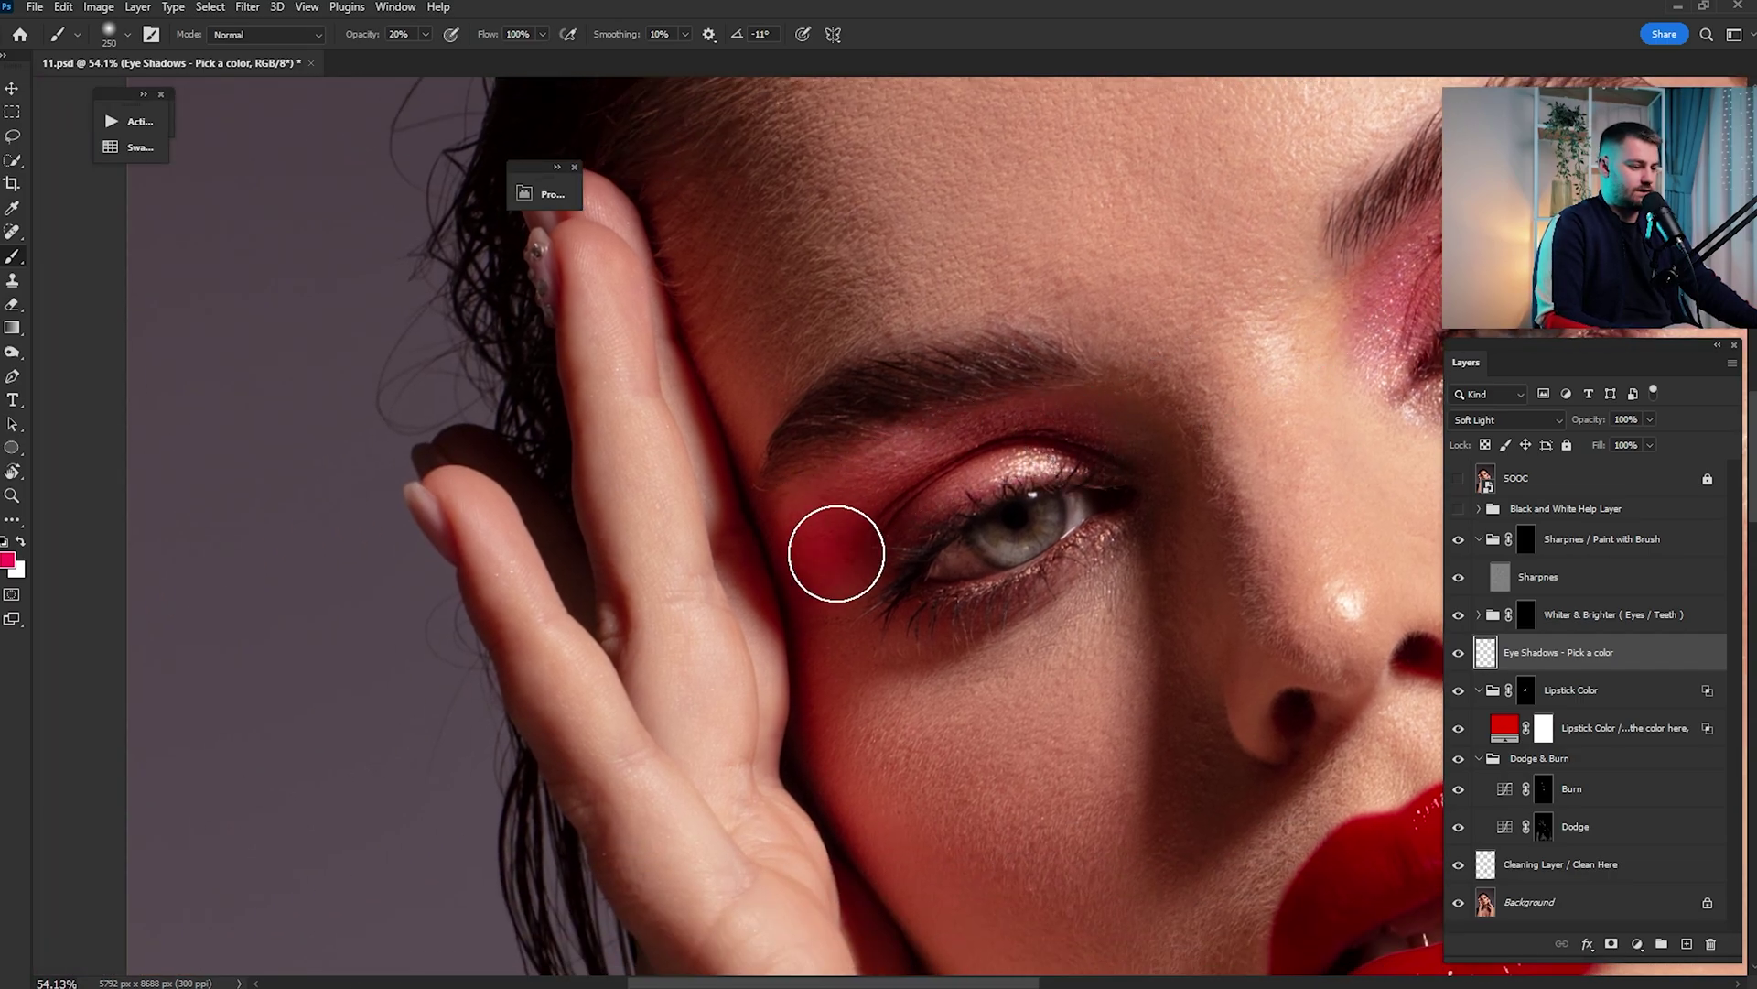
left_click_drag(1227, 372, 818, 514)
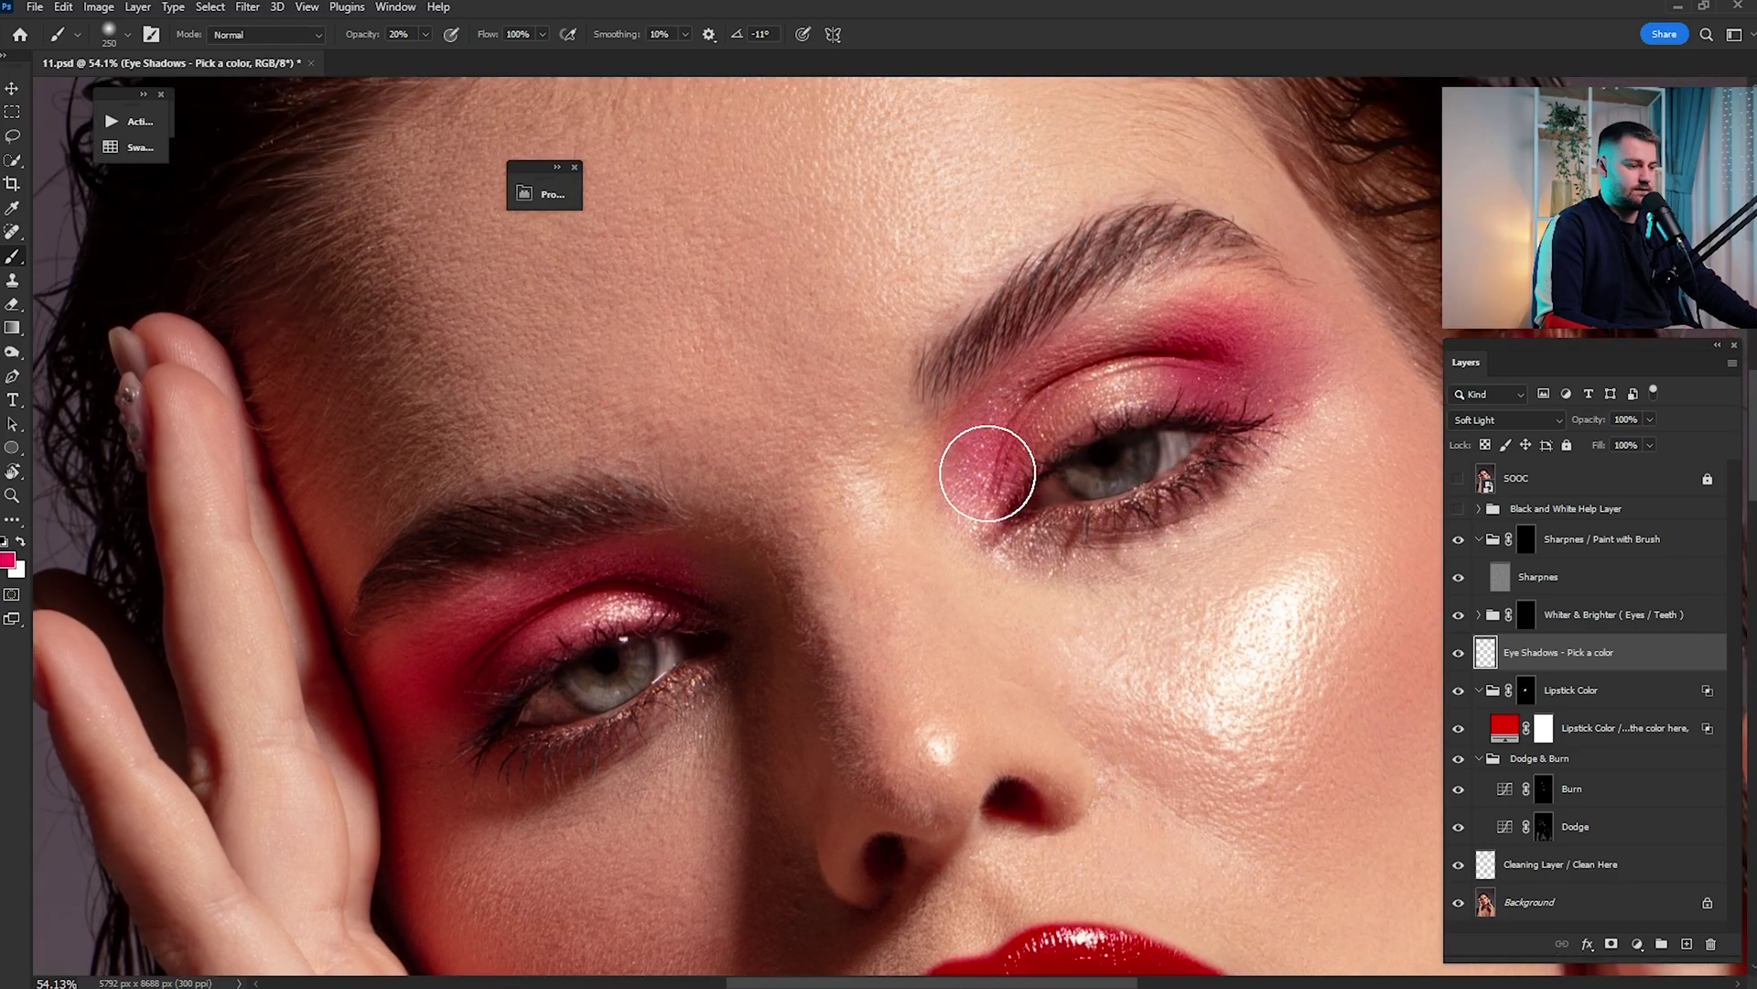
key("ctrl+0")
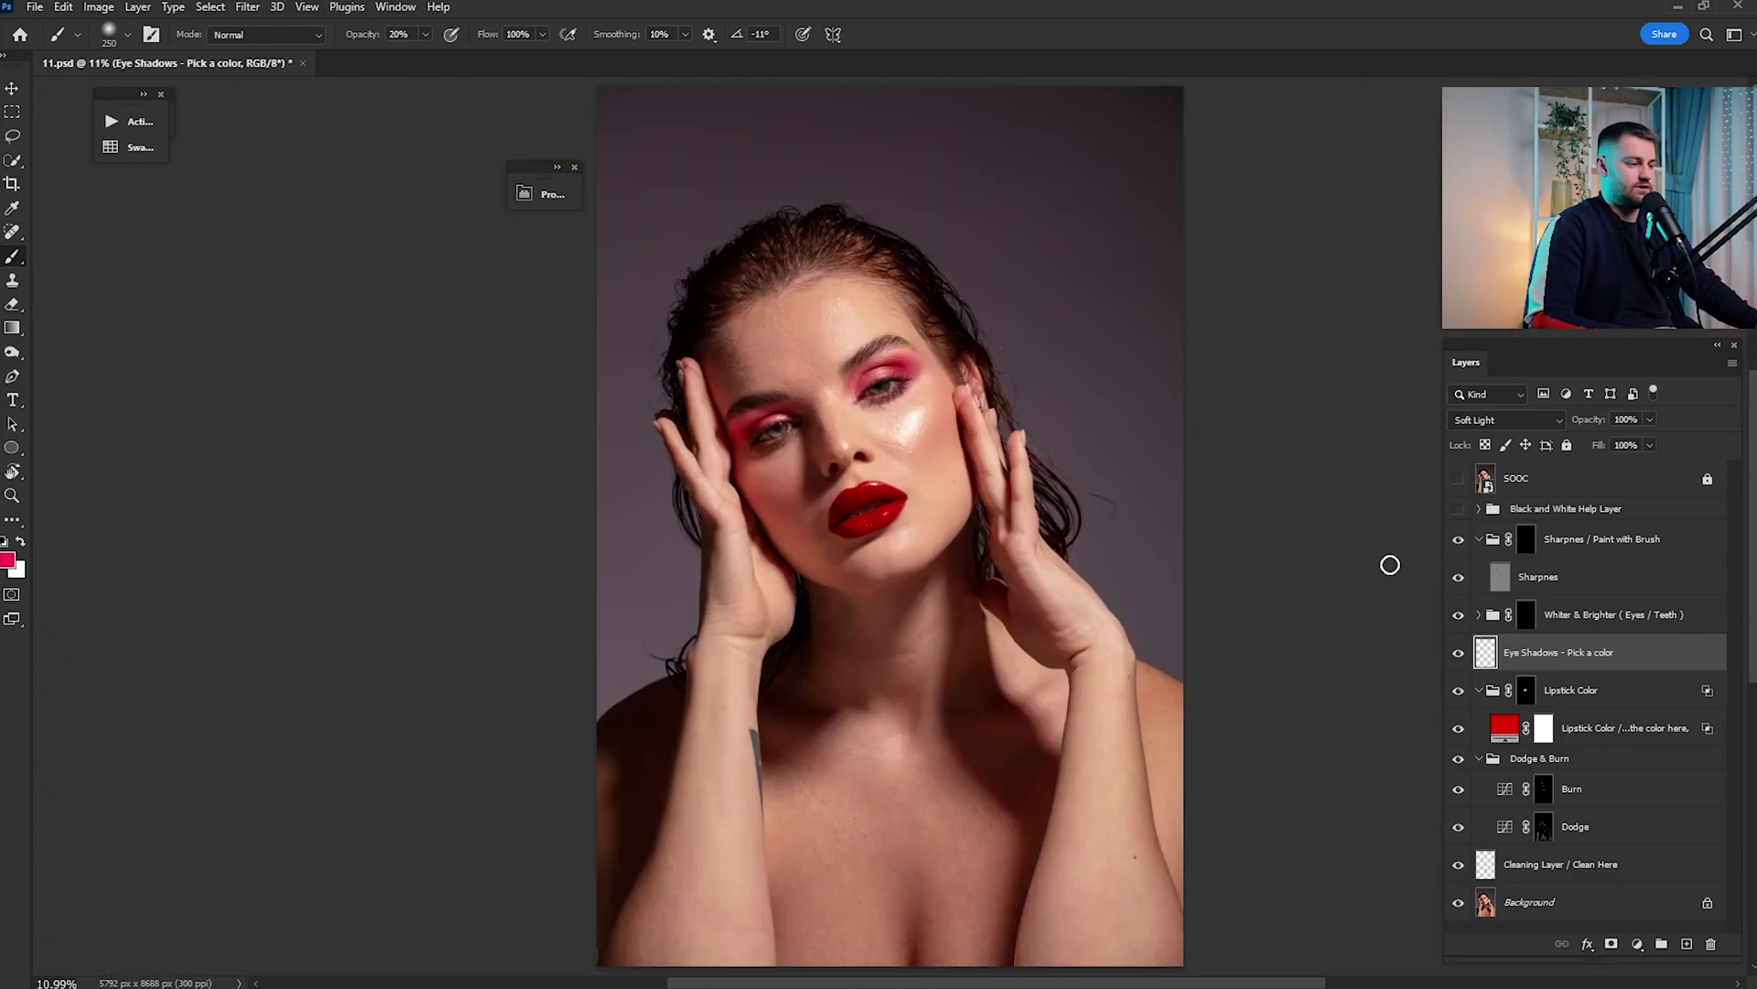
Compare the portrait with and without the pink eye shadow by toggling the Eye Shadows layer's visibility
left_click(1456, 654)
left_click(1462, 654)
left_click(1459, 654)
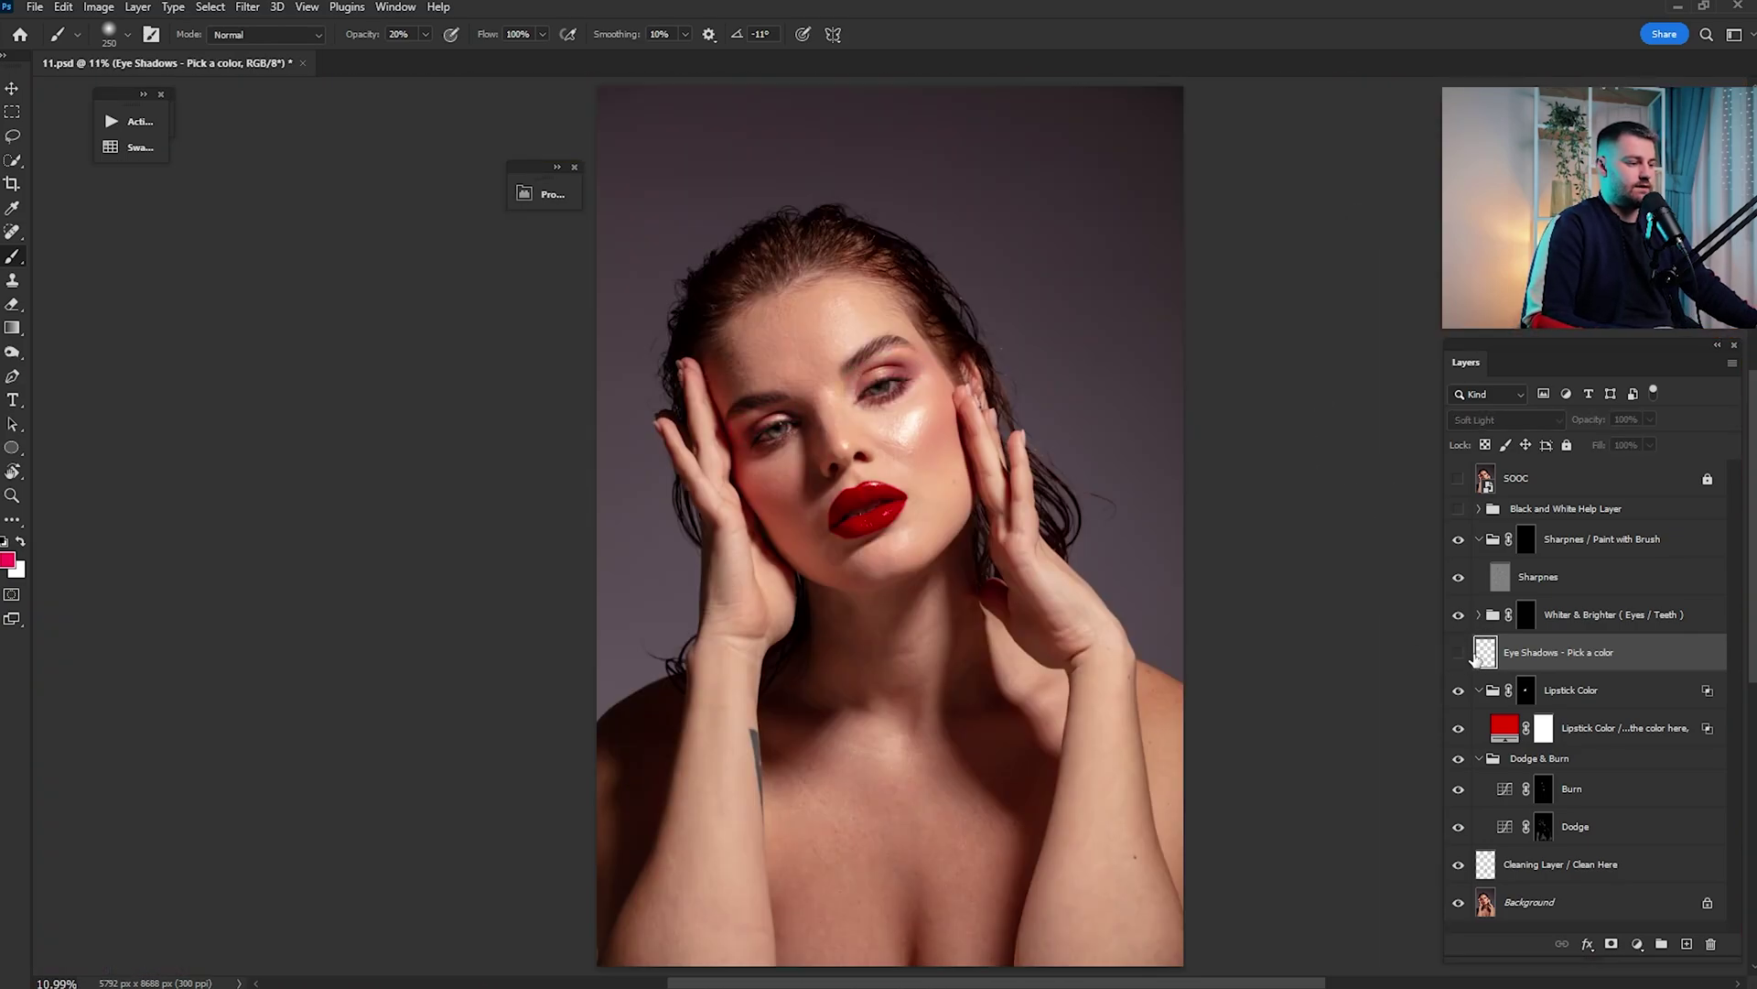
left_click(1459, 653)
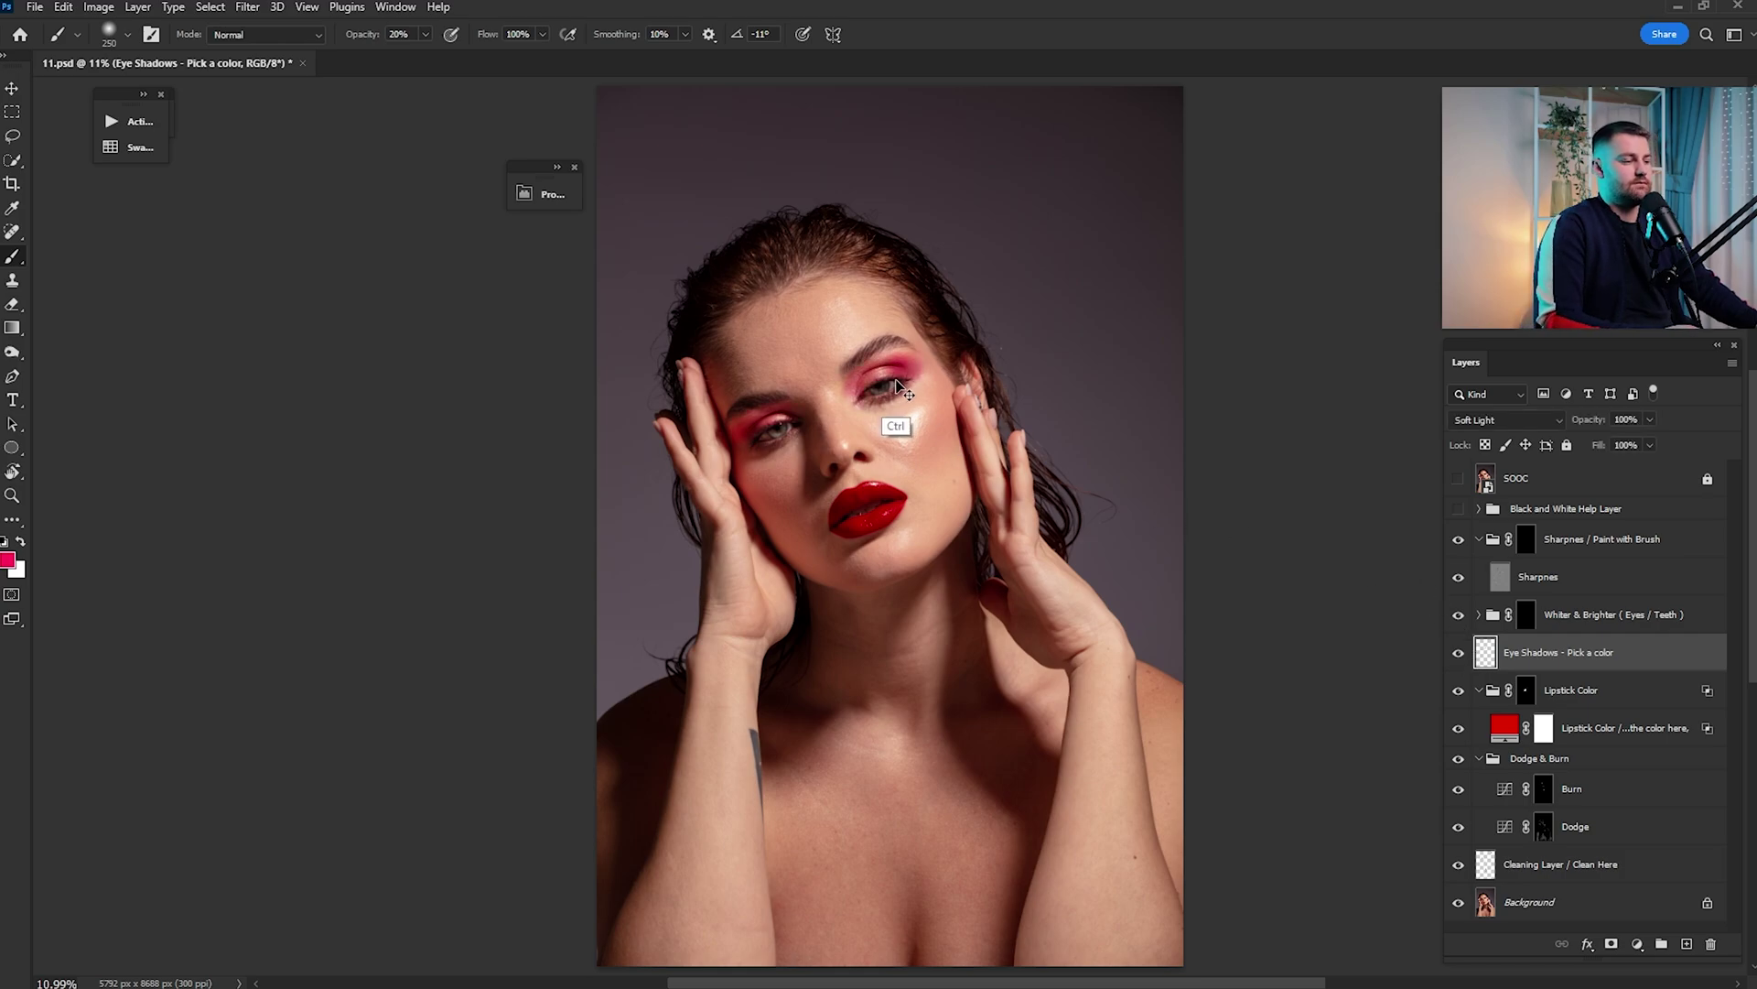
Remove the pink eye shadow and sample a dark red from the lips as the brush colour
key("ctrl+space")
left_click_drag(899, 391, 1097, 472)
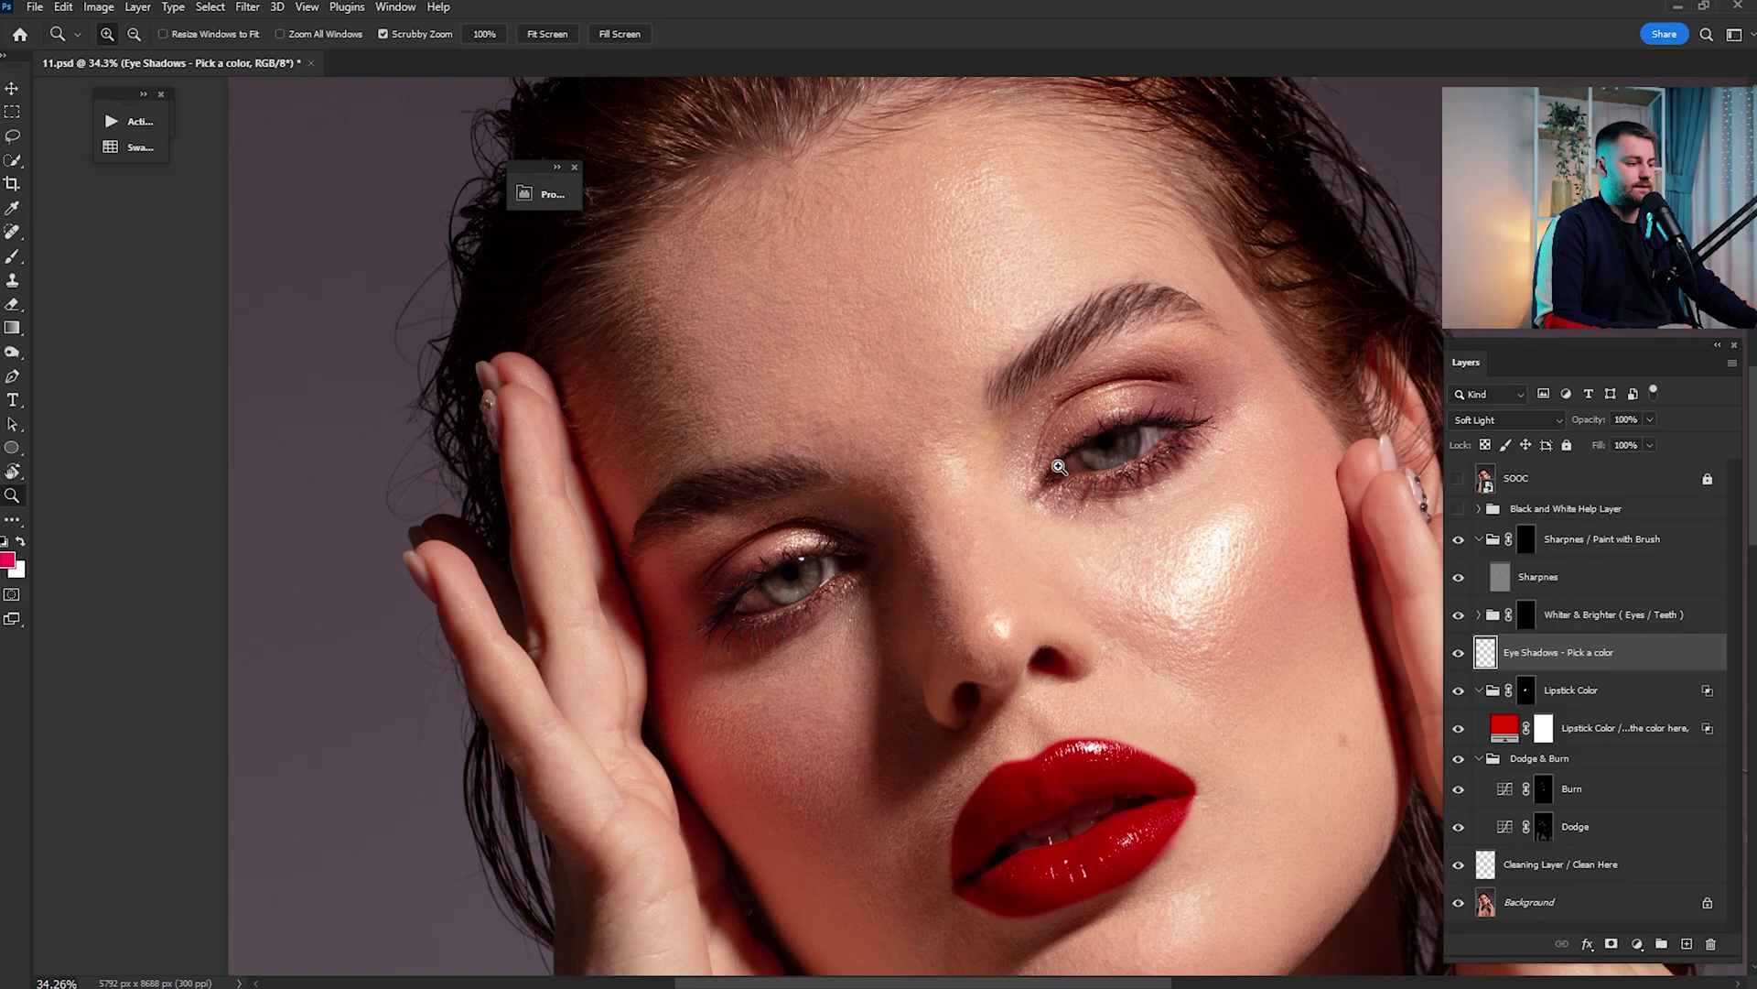
key("i")
left_click(1061, 779)
key("b")
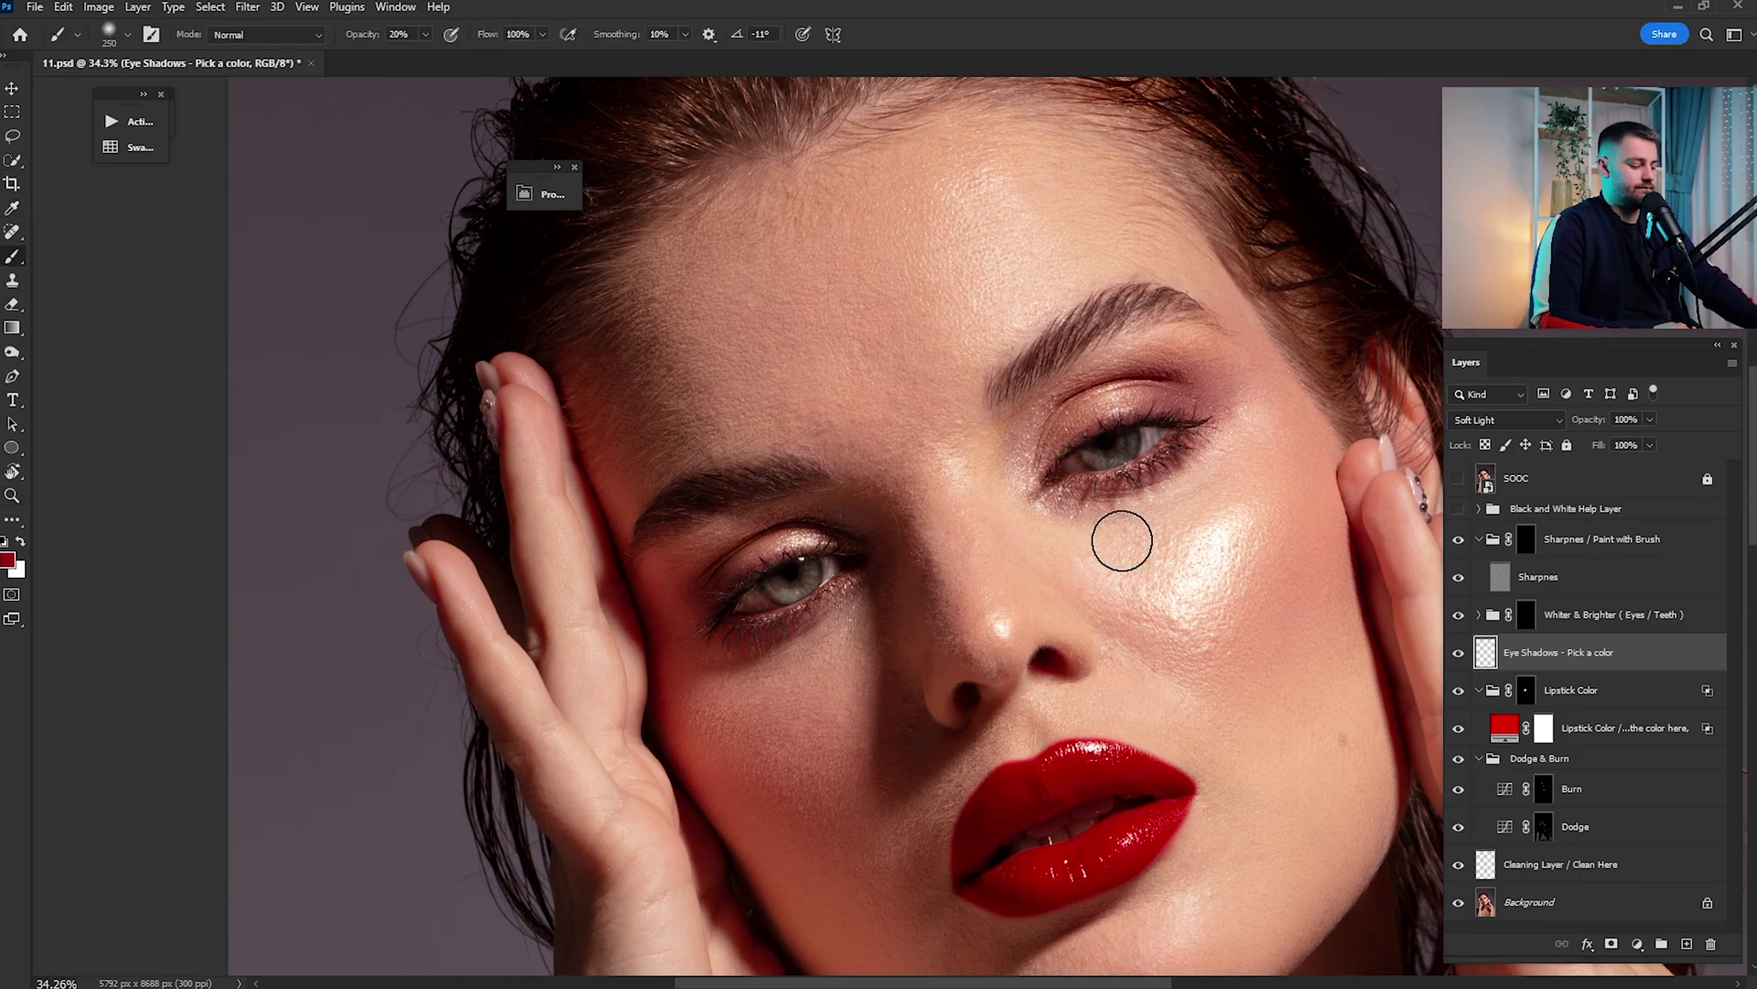
Paint dark red eye shadow at 20% opacity over the brightly lit eye's upper lid, enlarging the brush to 300 px
mouse_move(1226, 403)
left_mouse_down()
mouse_move(1199, 371)
mouse_move(1121, 399)
left_mouse_up()
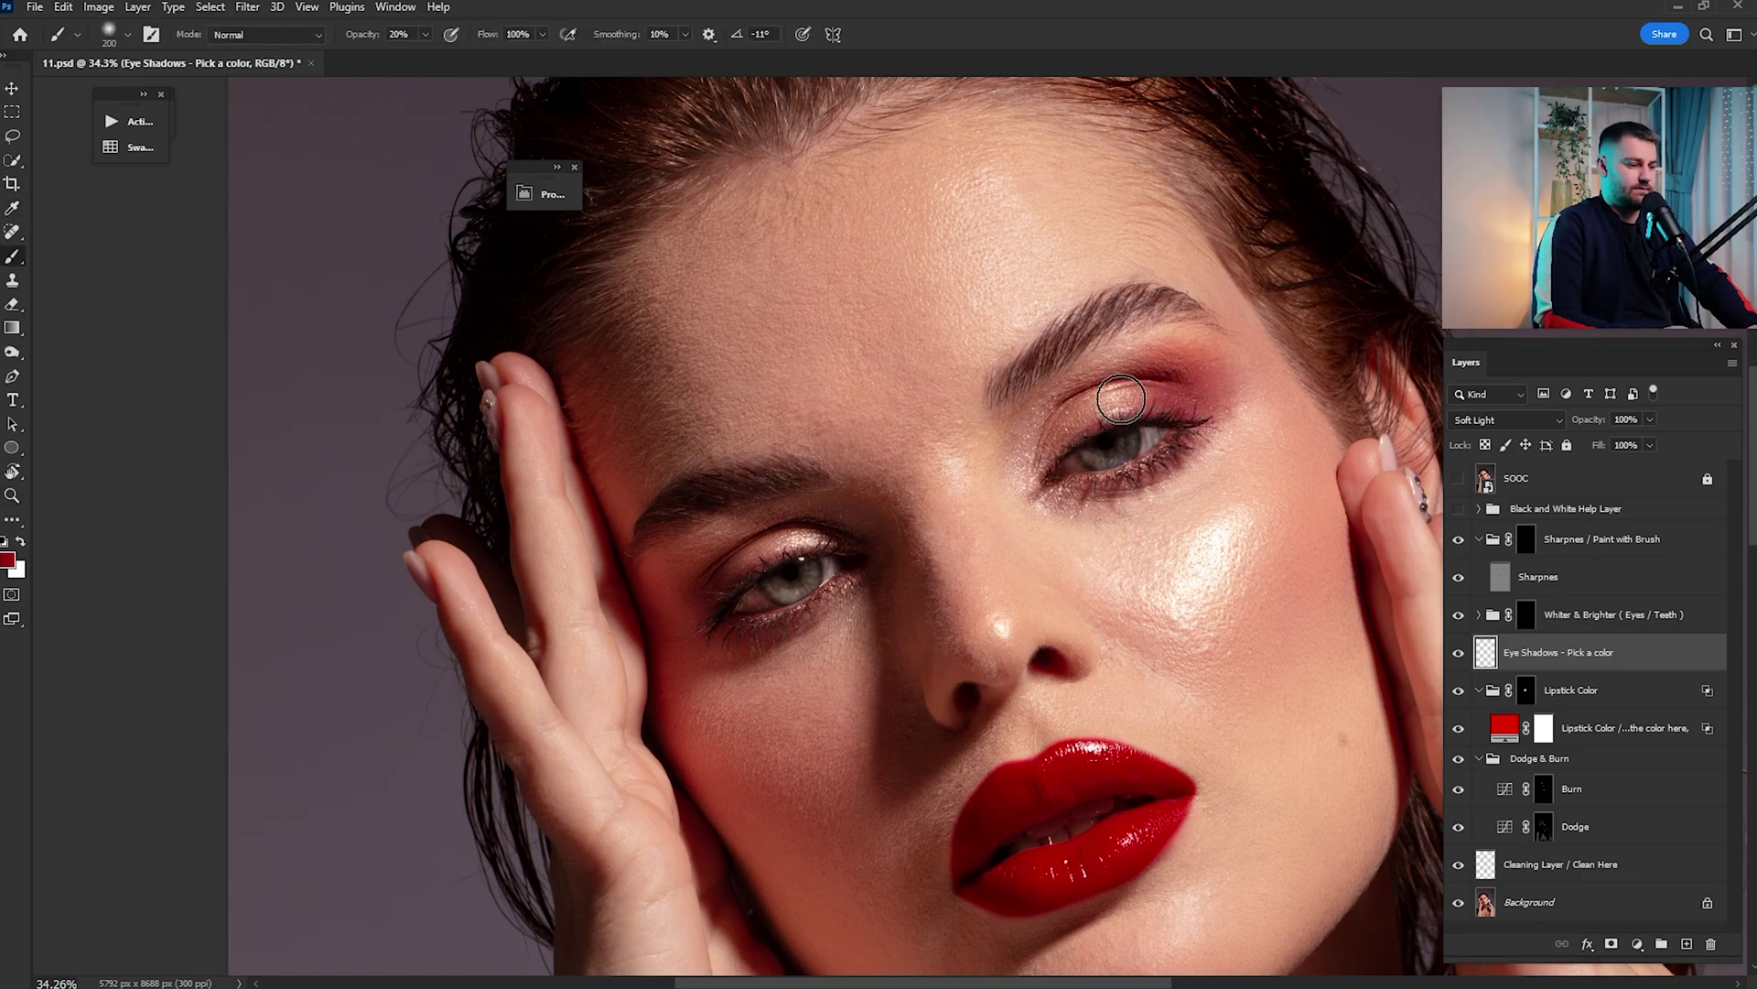
key("bracketright")
key("bracketright")
key("bracketright")
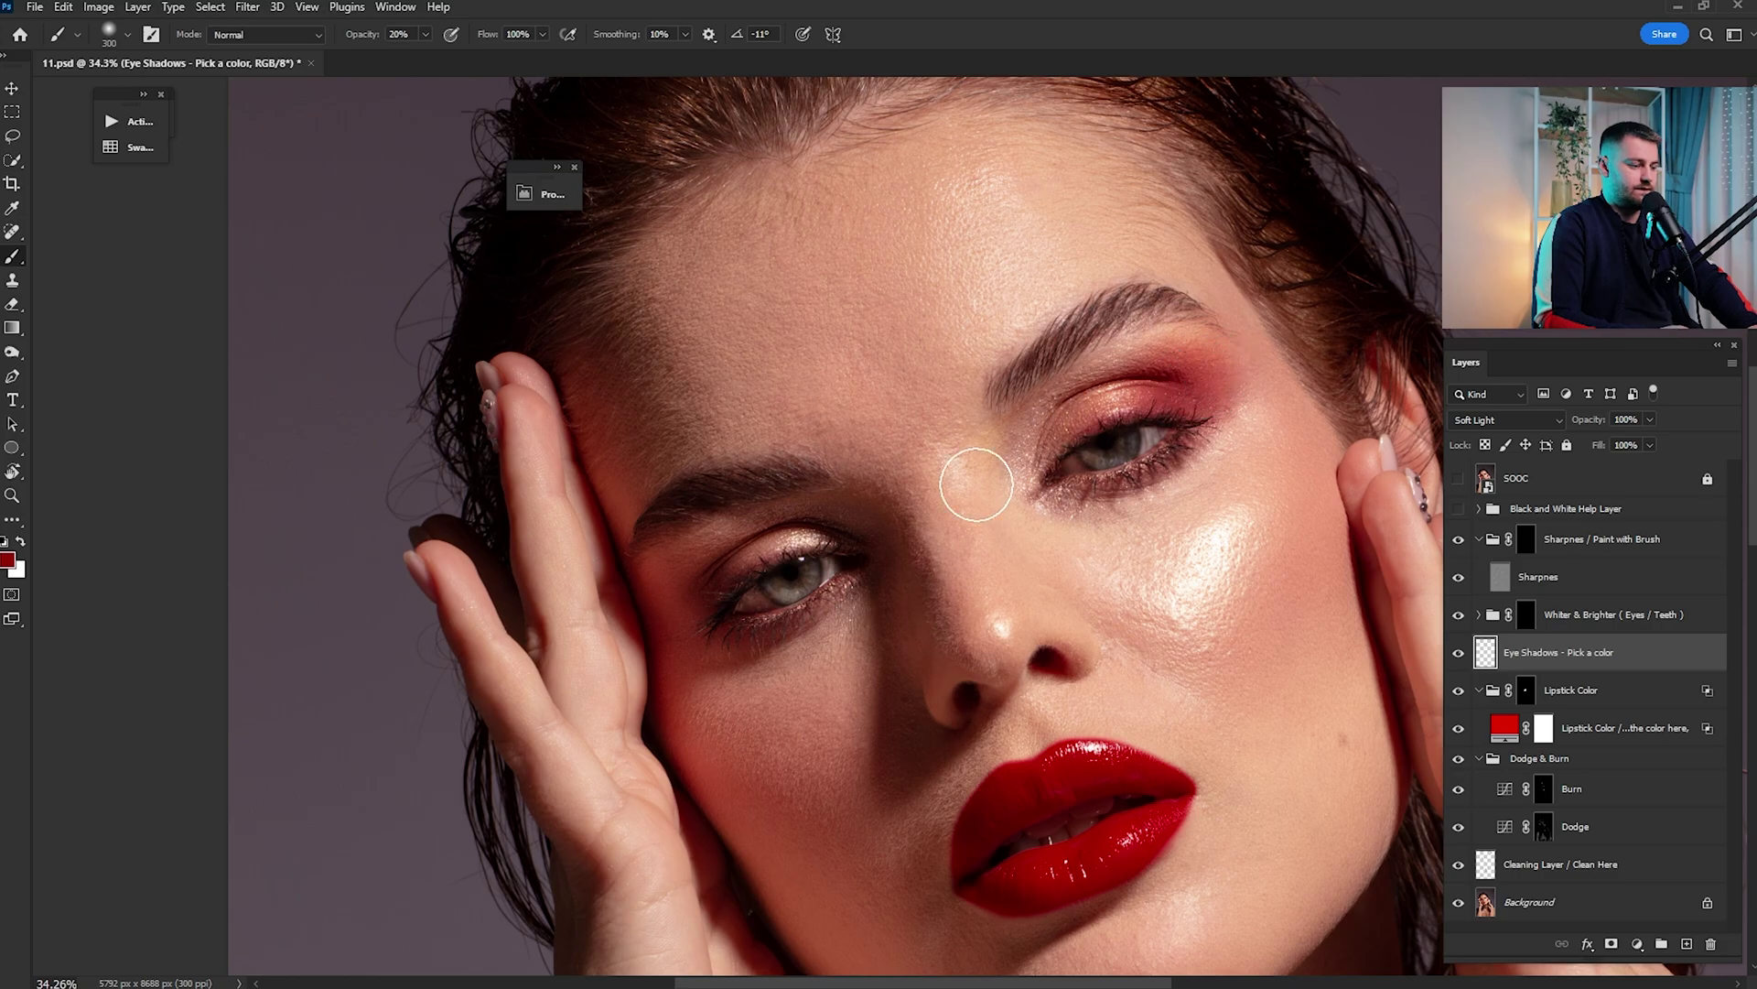
Paint matching dark red eye shadow around the shaded eye's outer corner and upper lid, adjusting the brush size as needed
mouse_move(668, 586)
left_mouse_down()
mouse_move(799, 529)
mouse_move(862, 538)
mouse_move(822, 528)
mouse_move(696, 587)
left_mouse_up()
key("bracketleft")
key("bracketleft")
key("bracketright")
key("bracketright")
key("bracketleft")
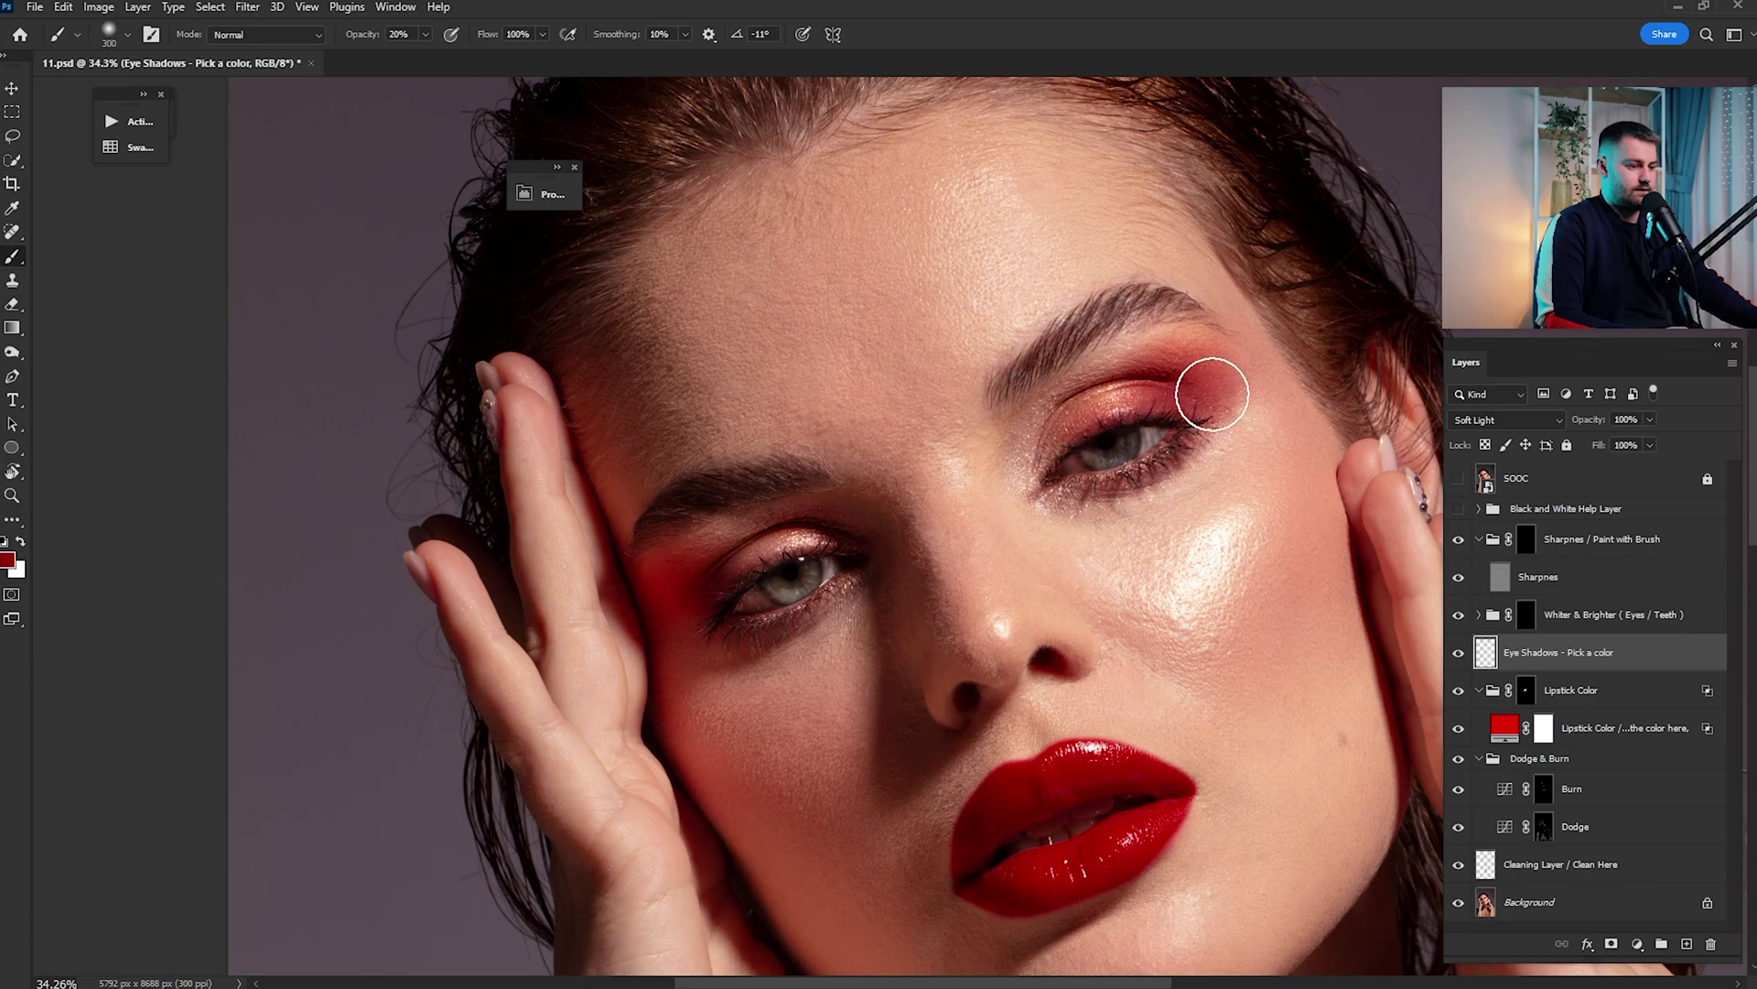
Compare the whole portrait with and without the eye shadow and set the Eye Shadows layer's opacity to 50%
key("ctrl+0")
left_click(1457, 653)
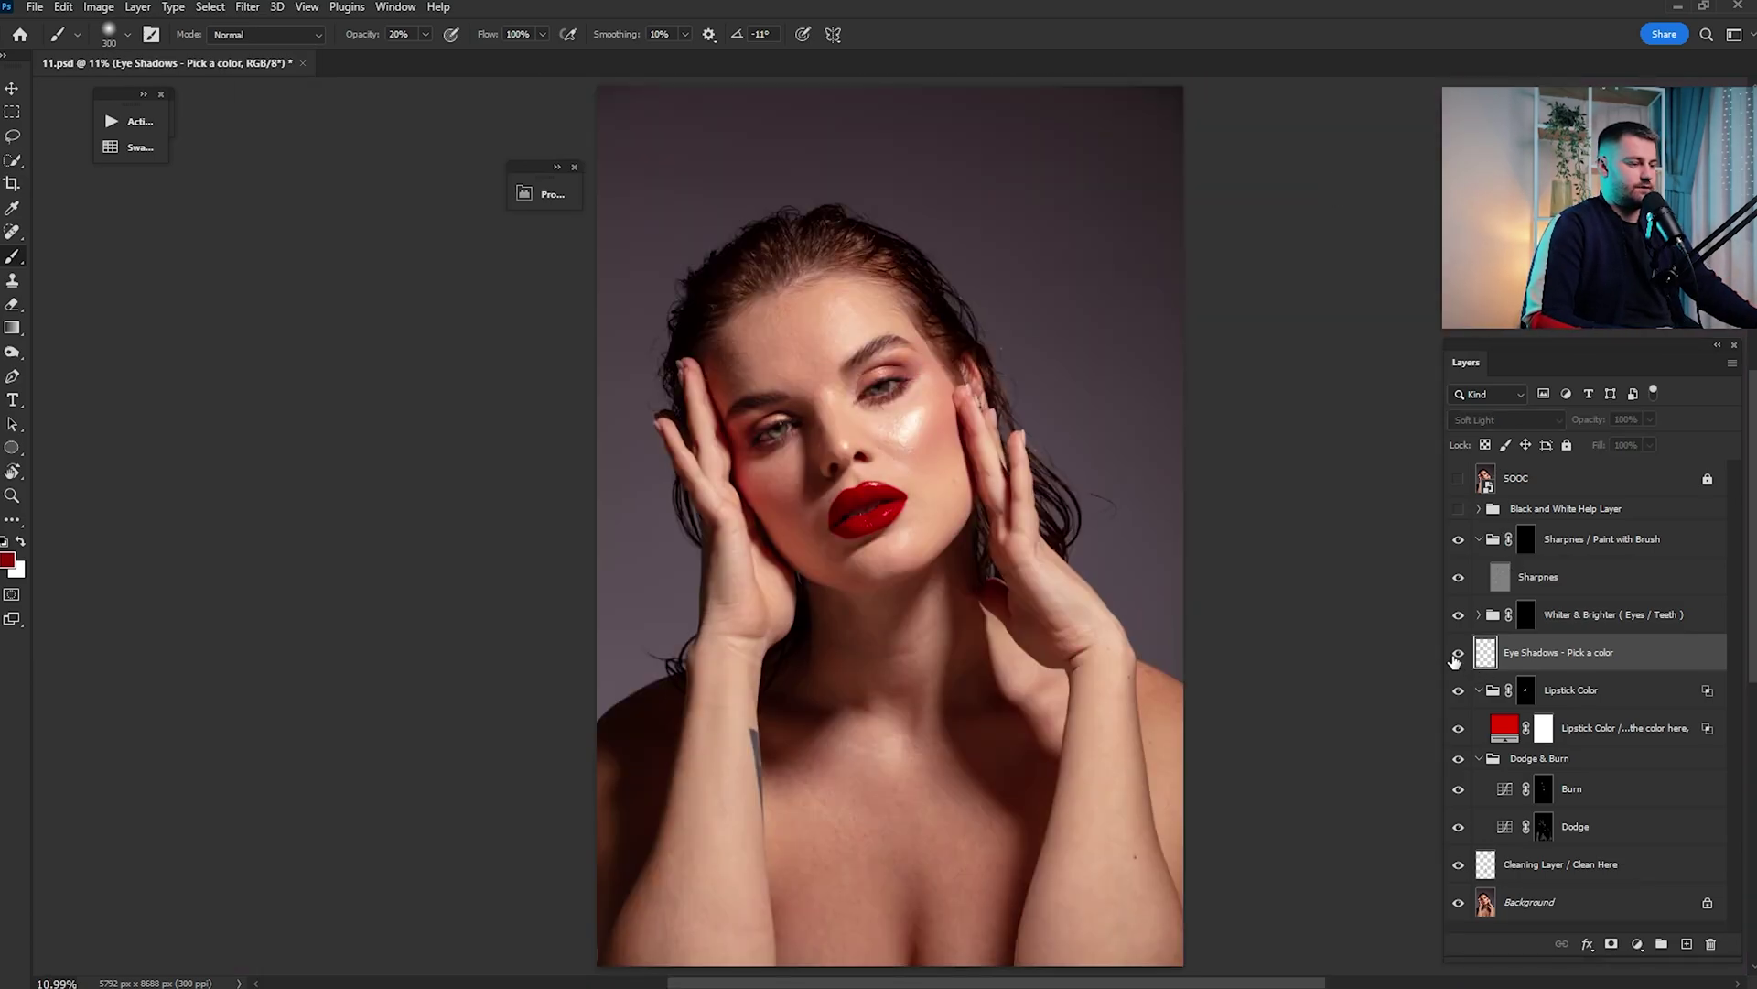
left_click(1457, 653)
left_click(1457, 654)
left_click(1457, 654)
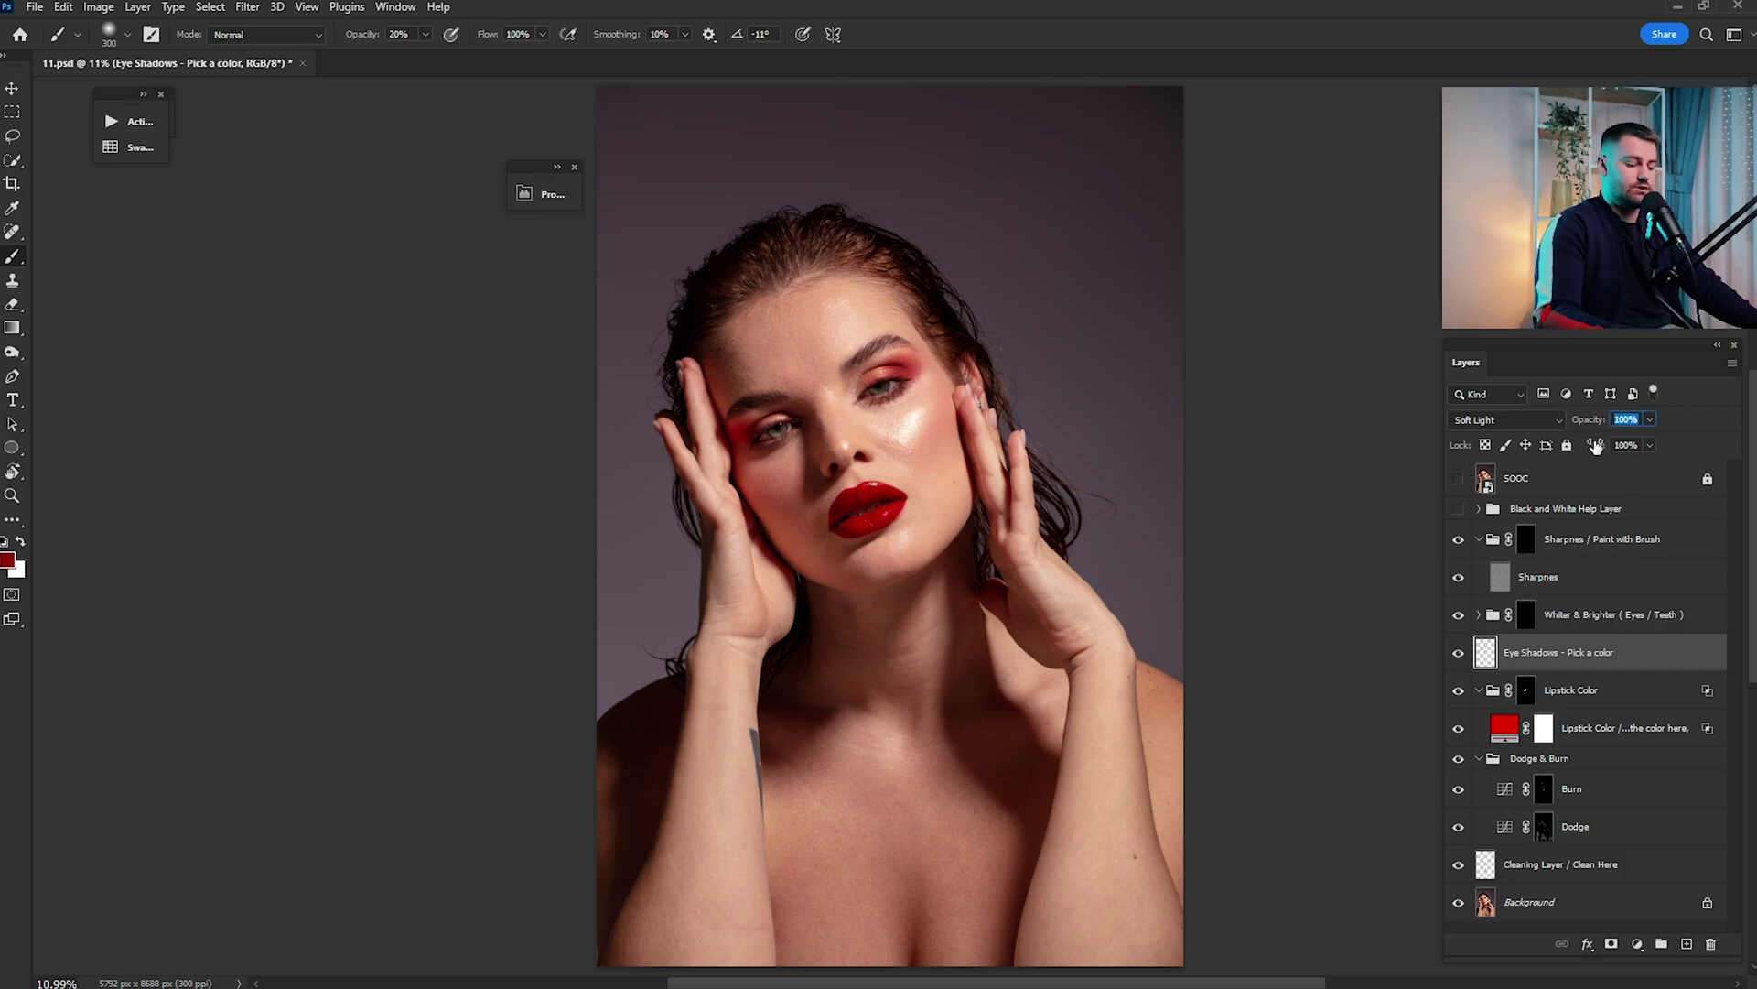
type("50")
key("Return")
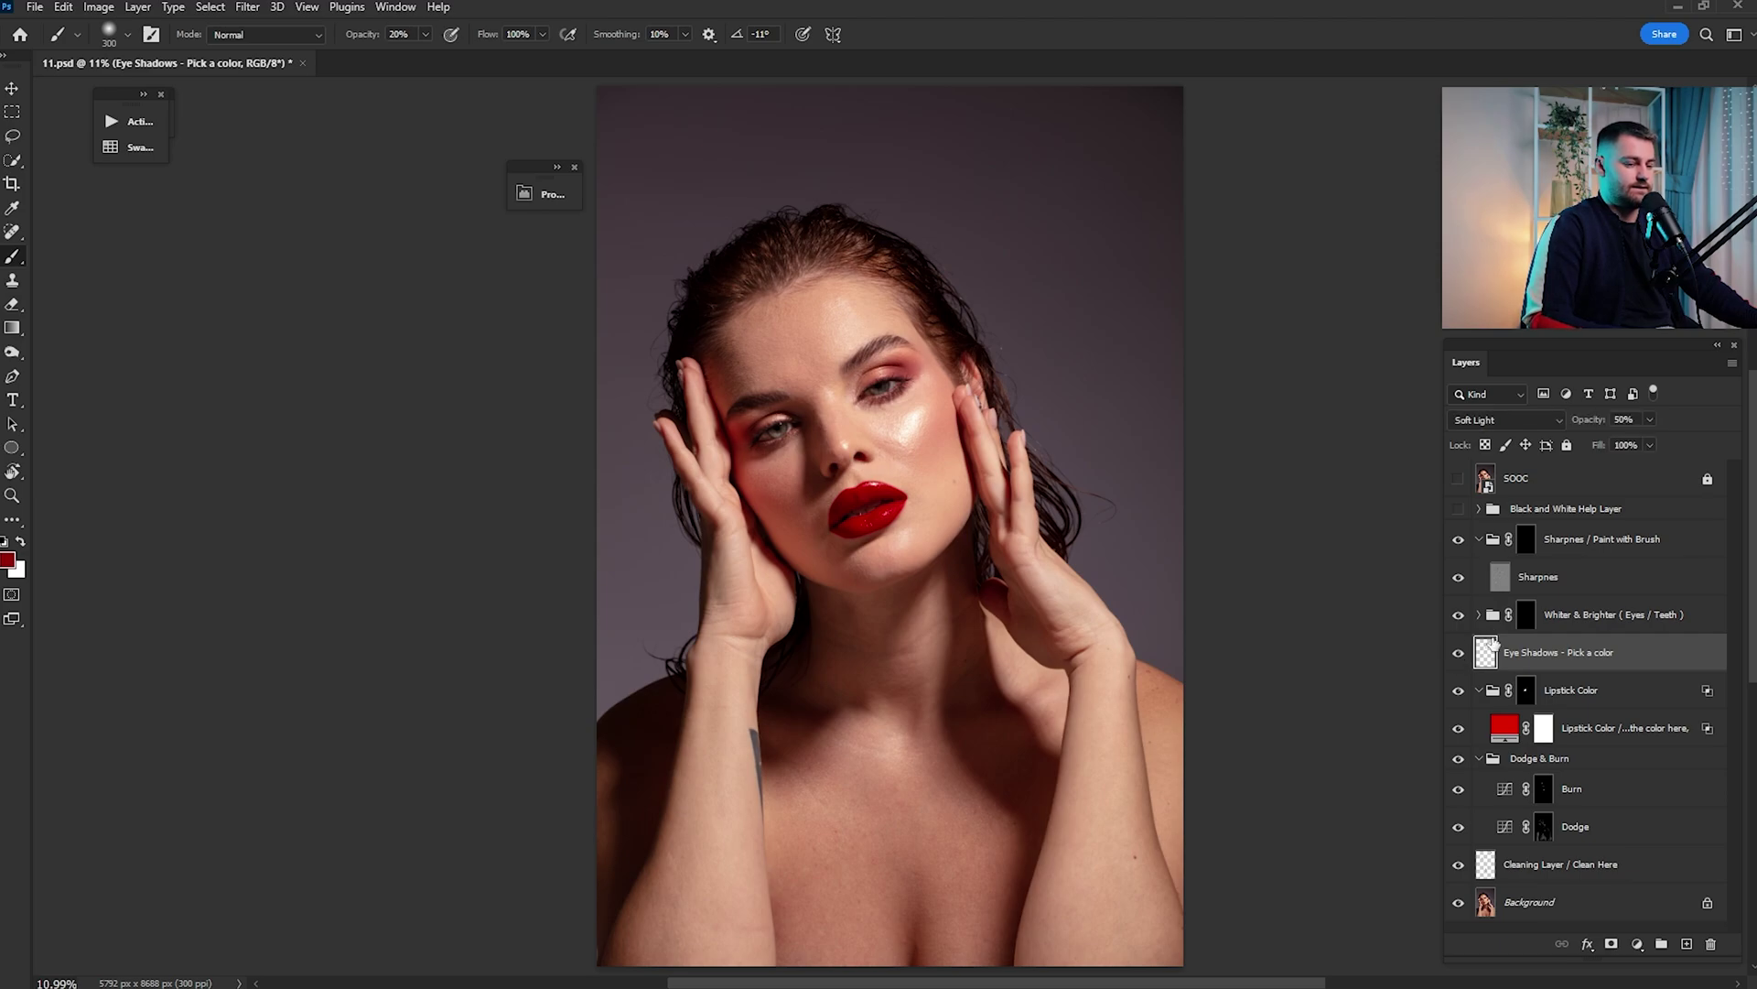
Select the mask of the Whiter & Brighter (Eyes / Teeth) group for painting in white and expand the group
left_click(1526, 614)
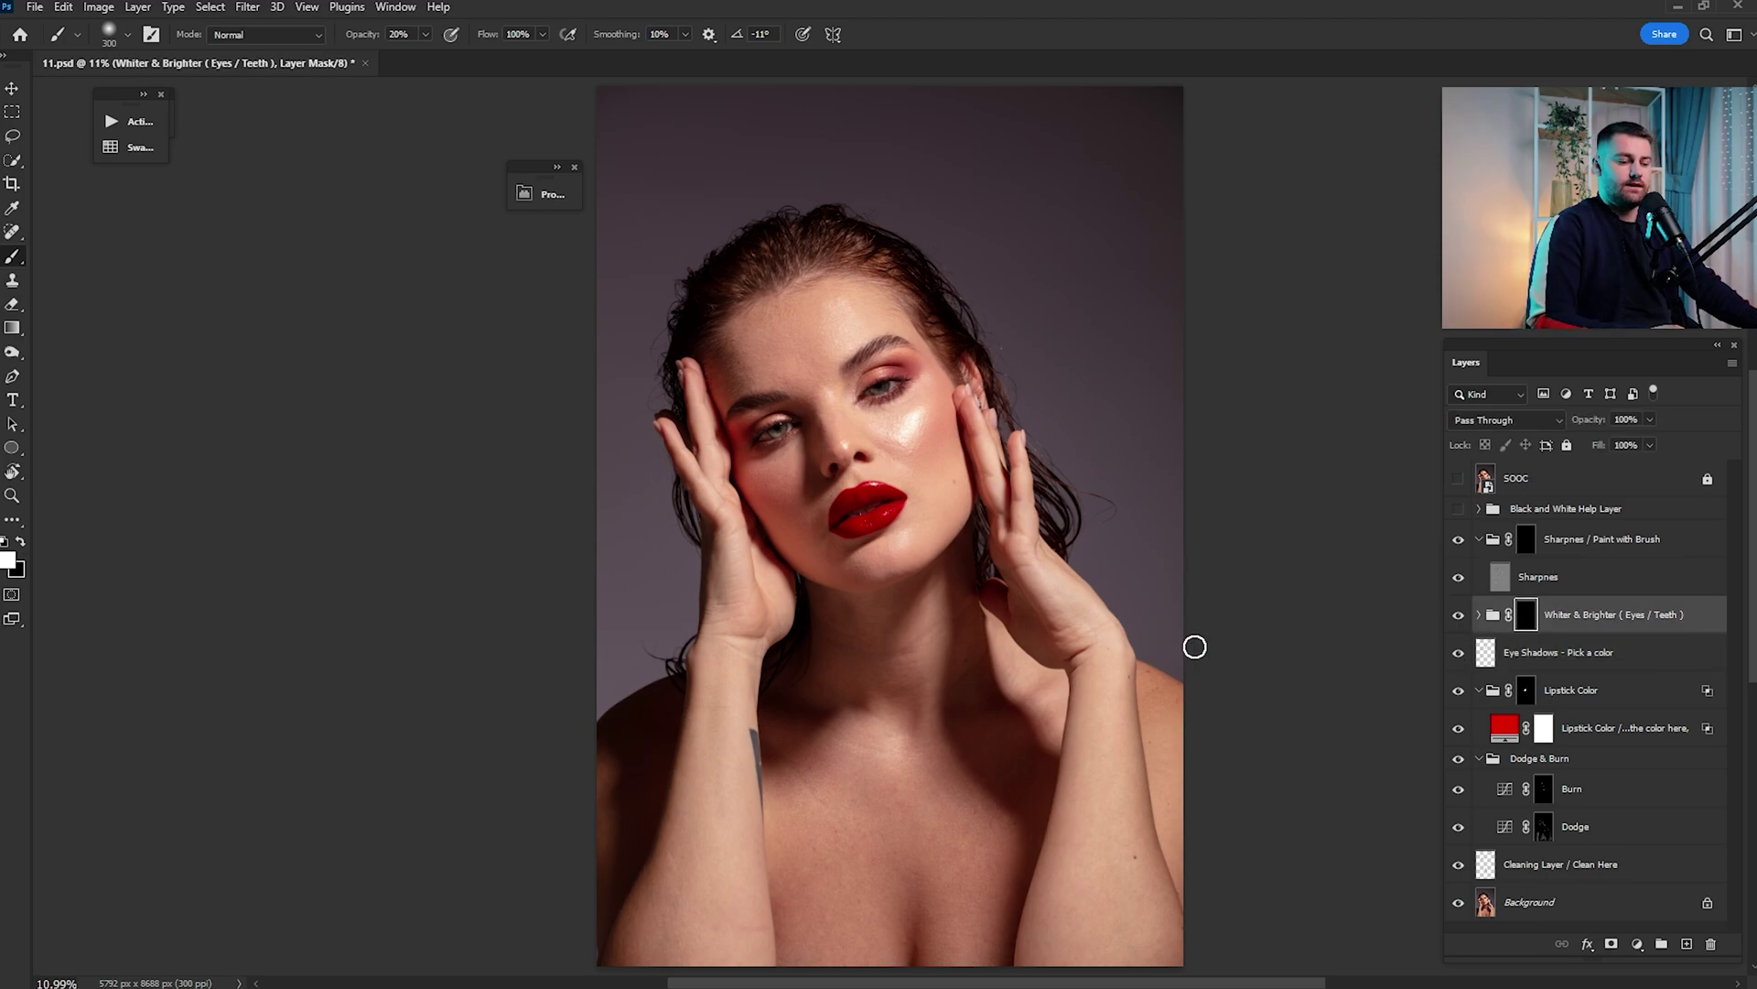
scroll(861, 389, "up", 5)
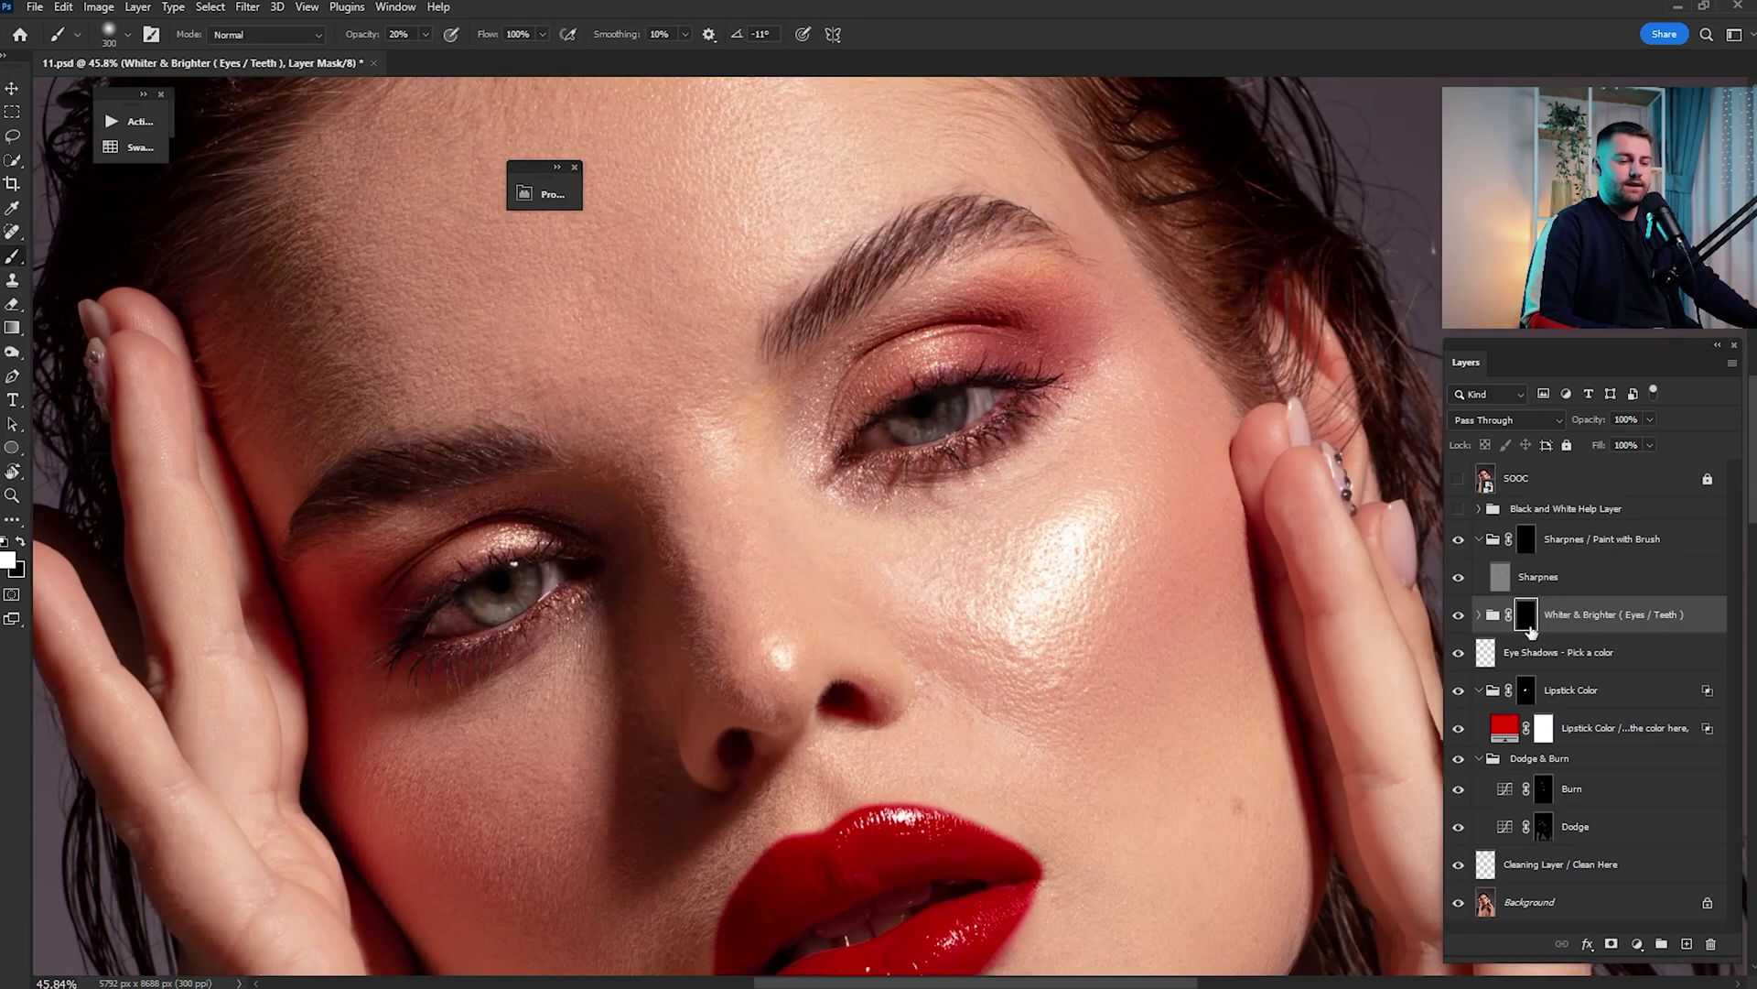
left_click(1479, 615)
left_click_drag(879, 931, 1090, 796)
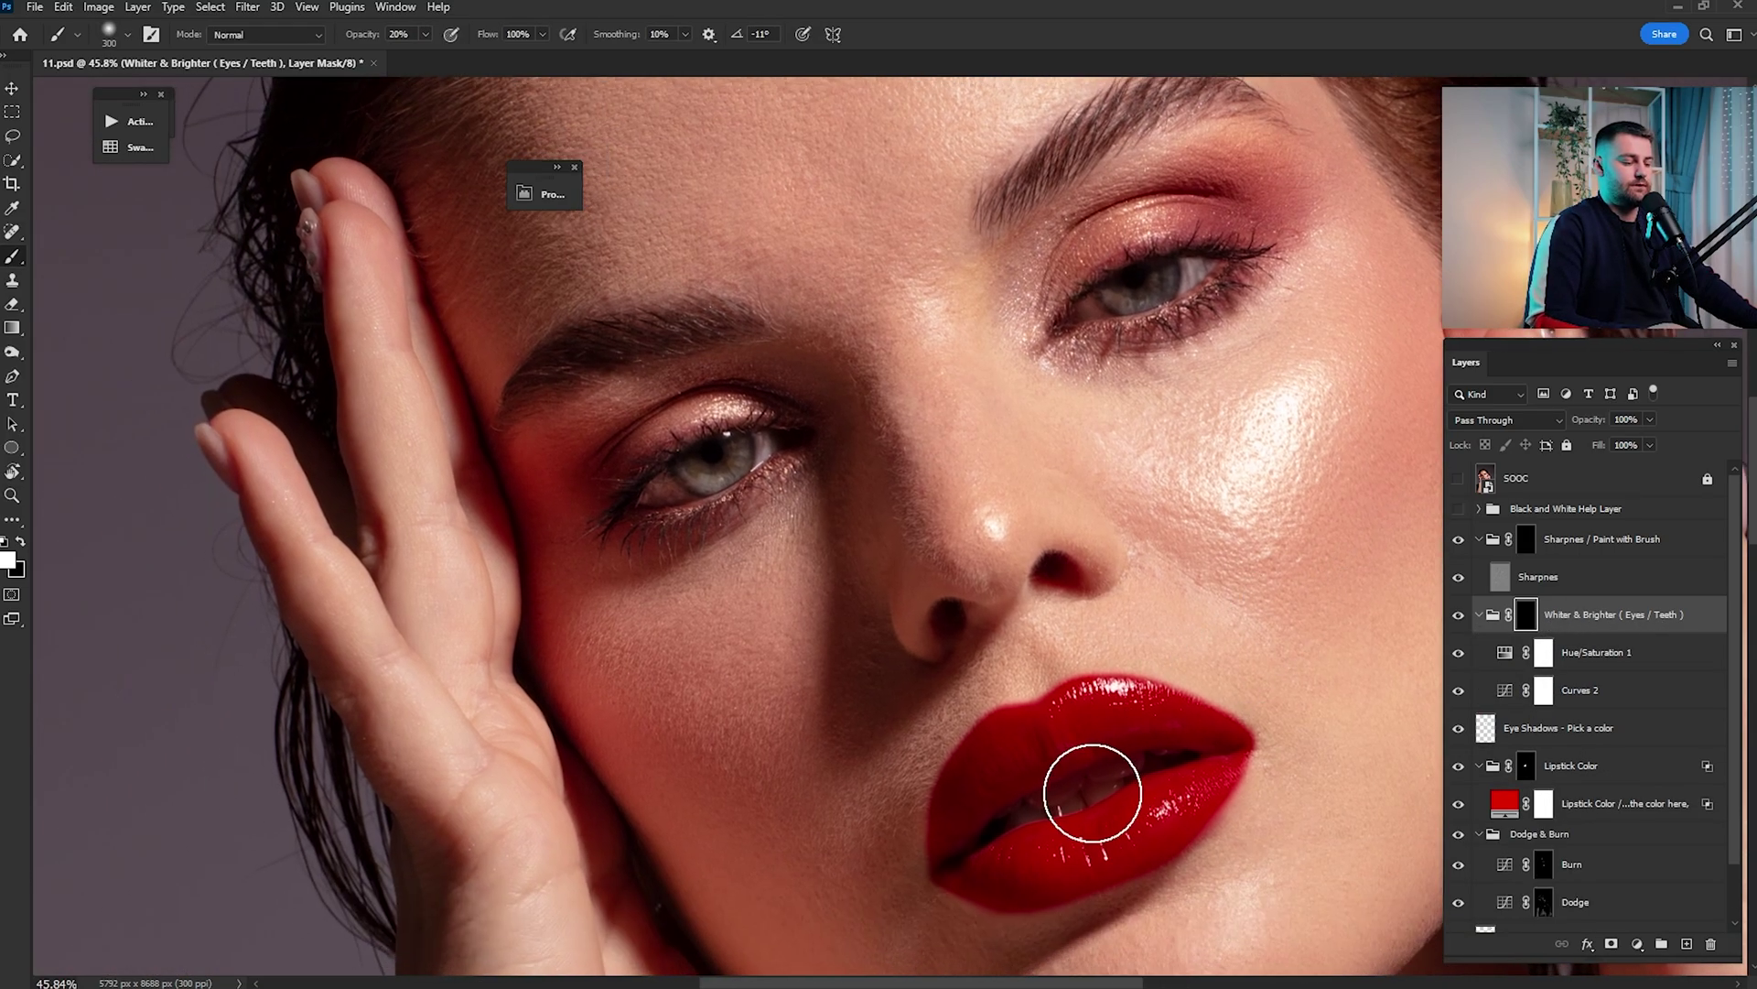
left_click_drag(1205, 523, 1110, 744)
left_click_drag(1073, 529, 1157, 537)
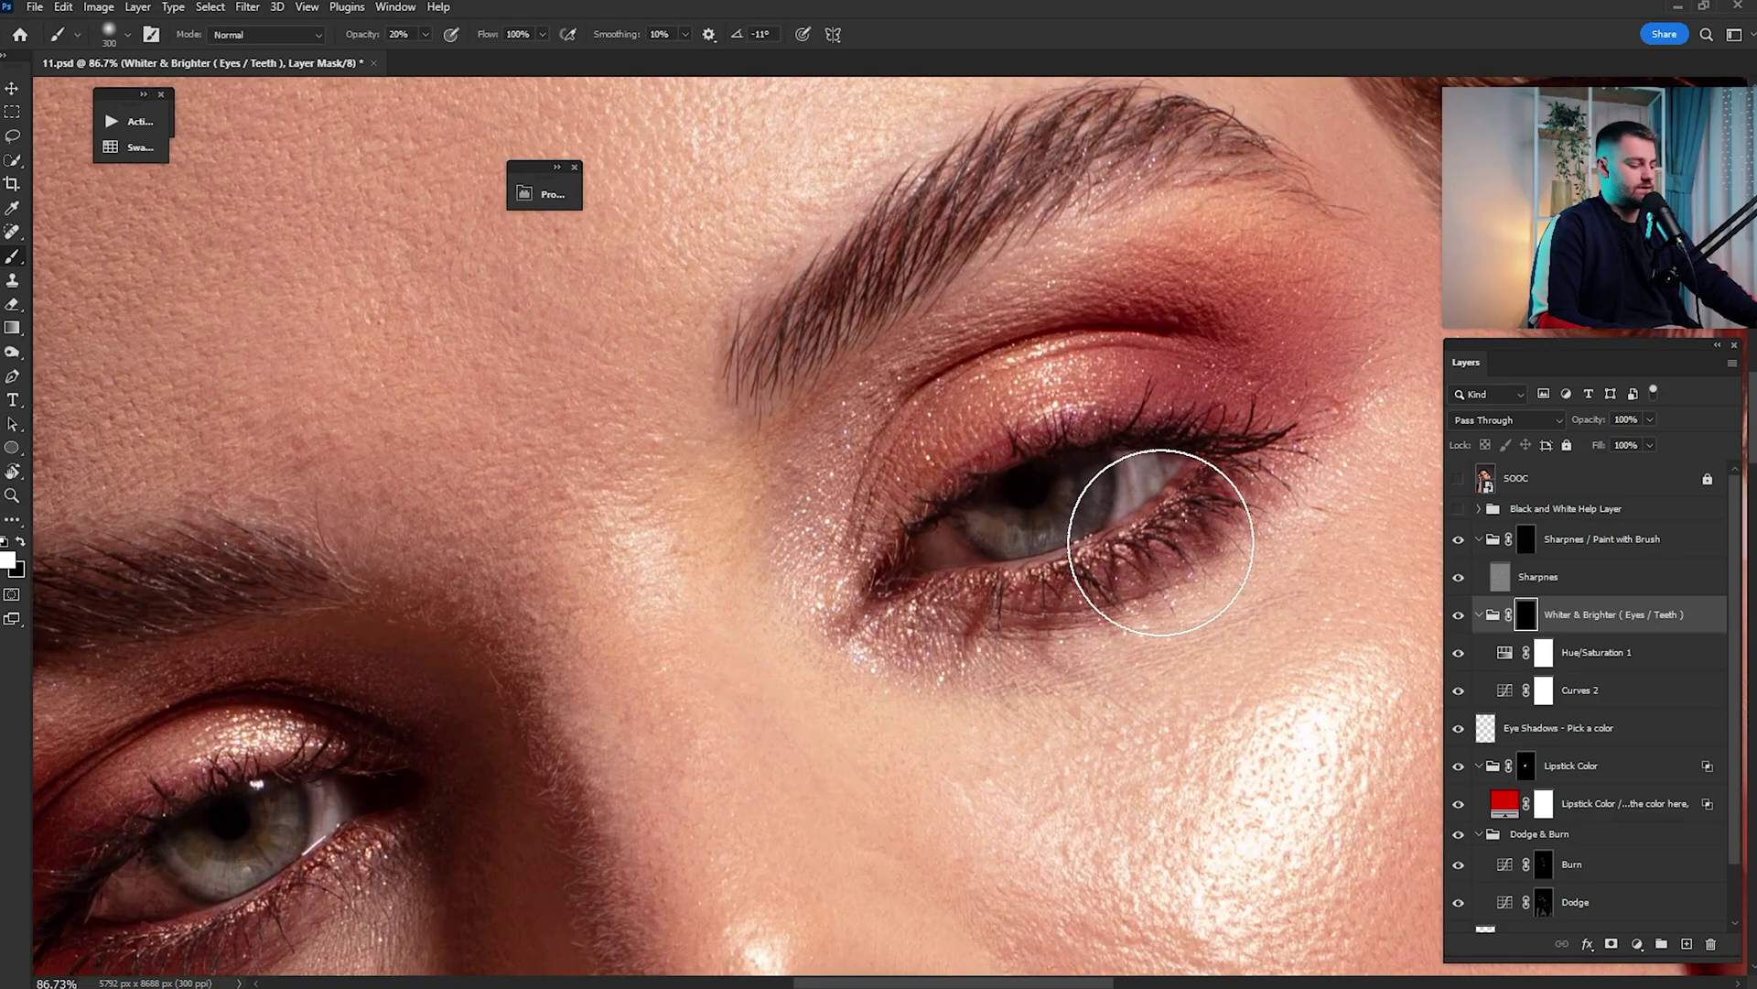
Brighten the visible eyeball of the brightly lit eye by painting white on the mask at 100% opacity with an 80 px brush
key("0")
key("bracketleft")
key("bracketleft")
key("bracketleft")
key("bracketleft")
key("bracketleft")
key("bracketleft")
key("bracketleft")
mouse_move(1000, 512)
left_mouse_down()
mouse_move(1052, 517)
mouse_move(1034, 526)
mouse_move(1068, 491)
mouse_move(926, 555)
mouse_move(1173, 470)
left_mouse_up()
key("bracketleft")
Brighten the iris and white of the shaded eye by painting white on the same group mask
left_click_drag(834, 568, 1352, 391)
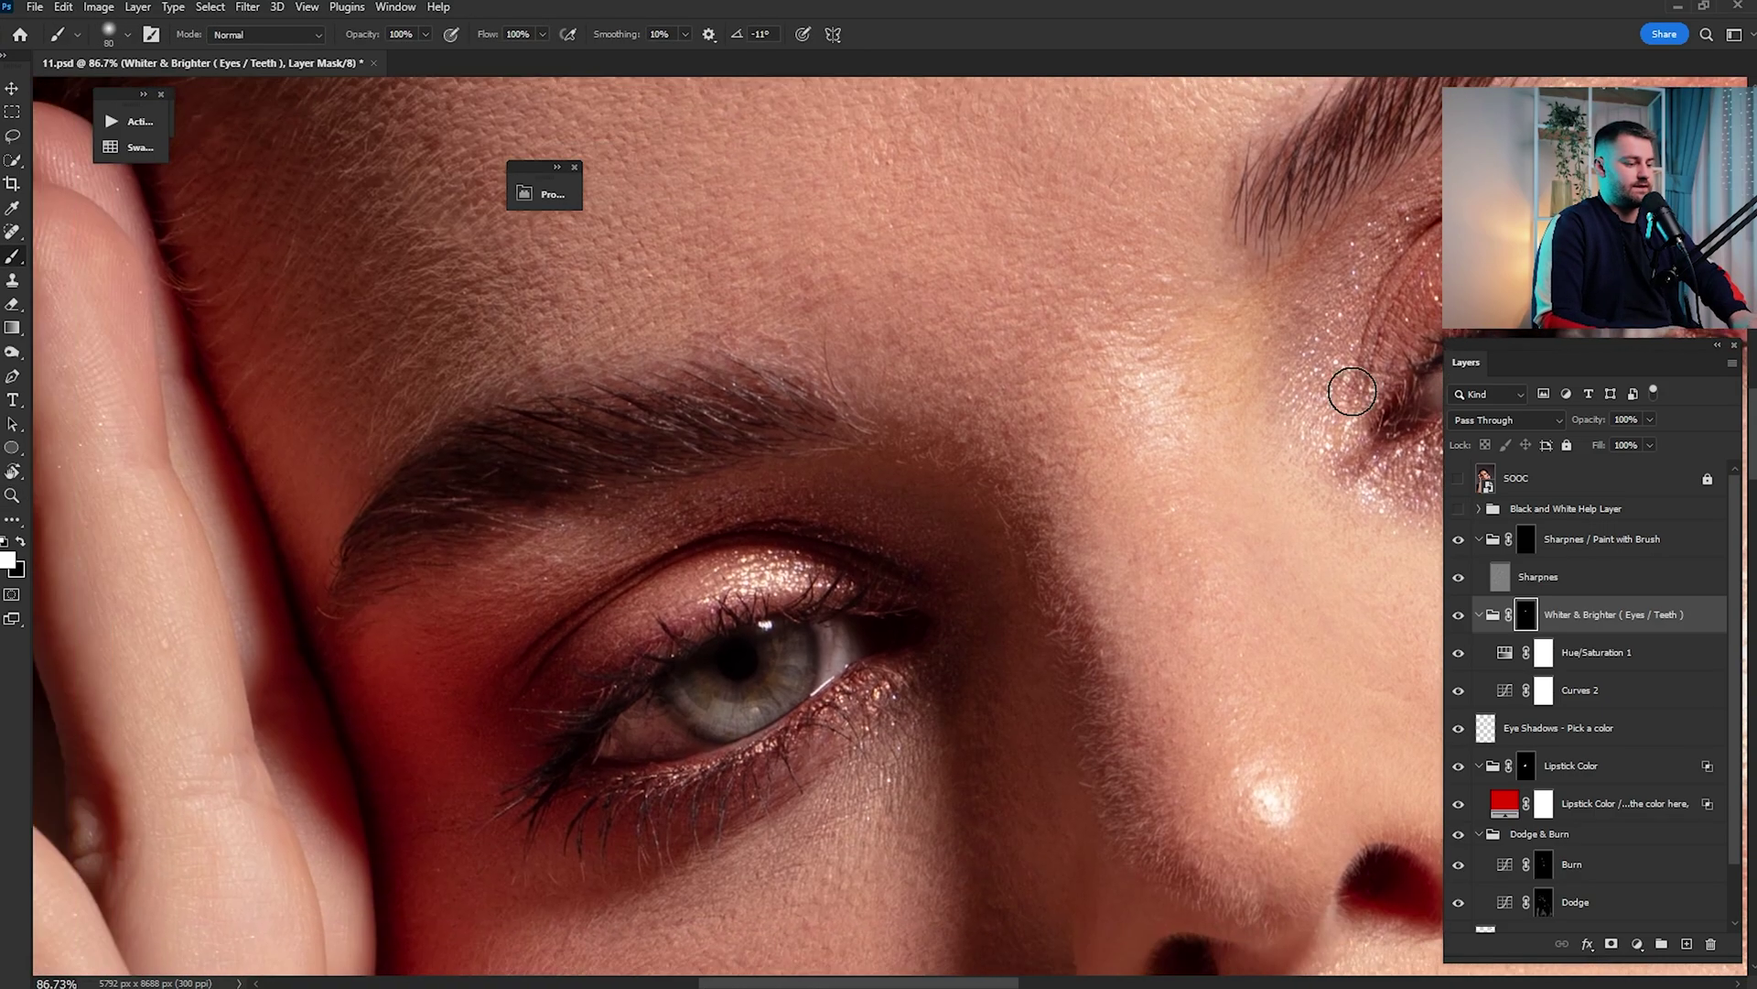
left_click_drag(842, 648, 1004, 567)
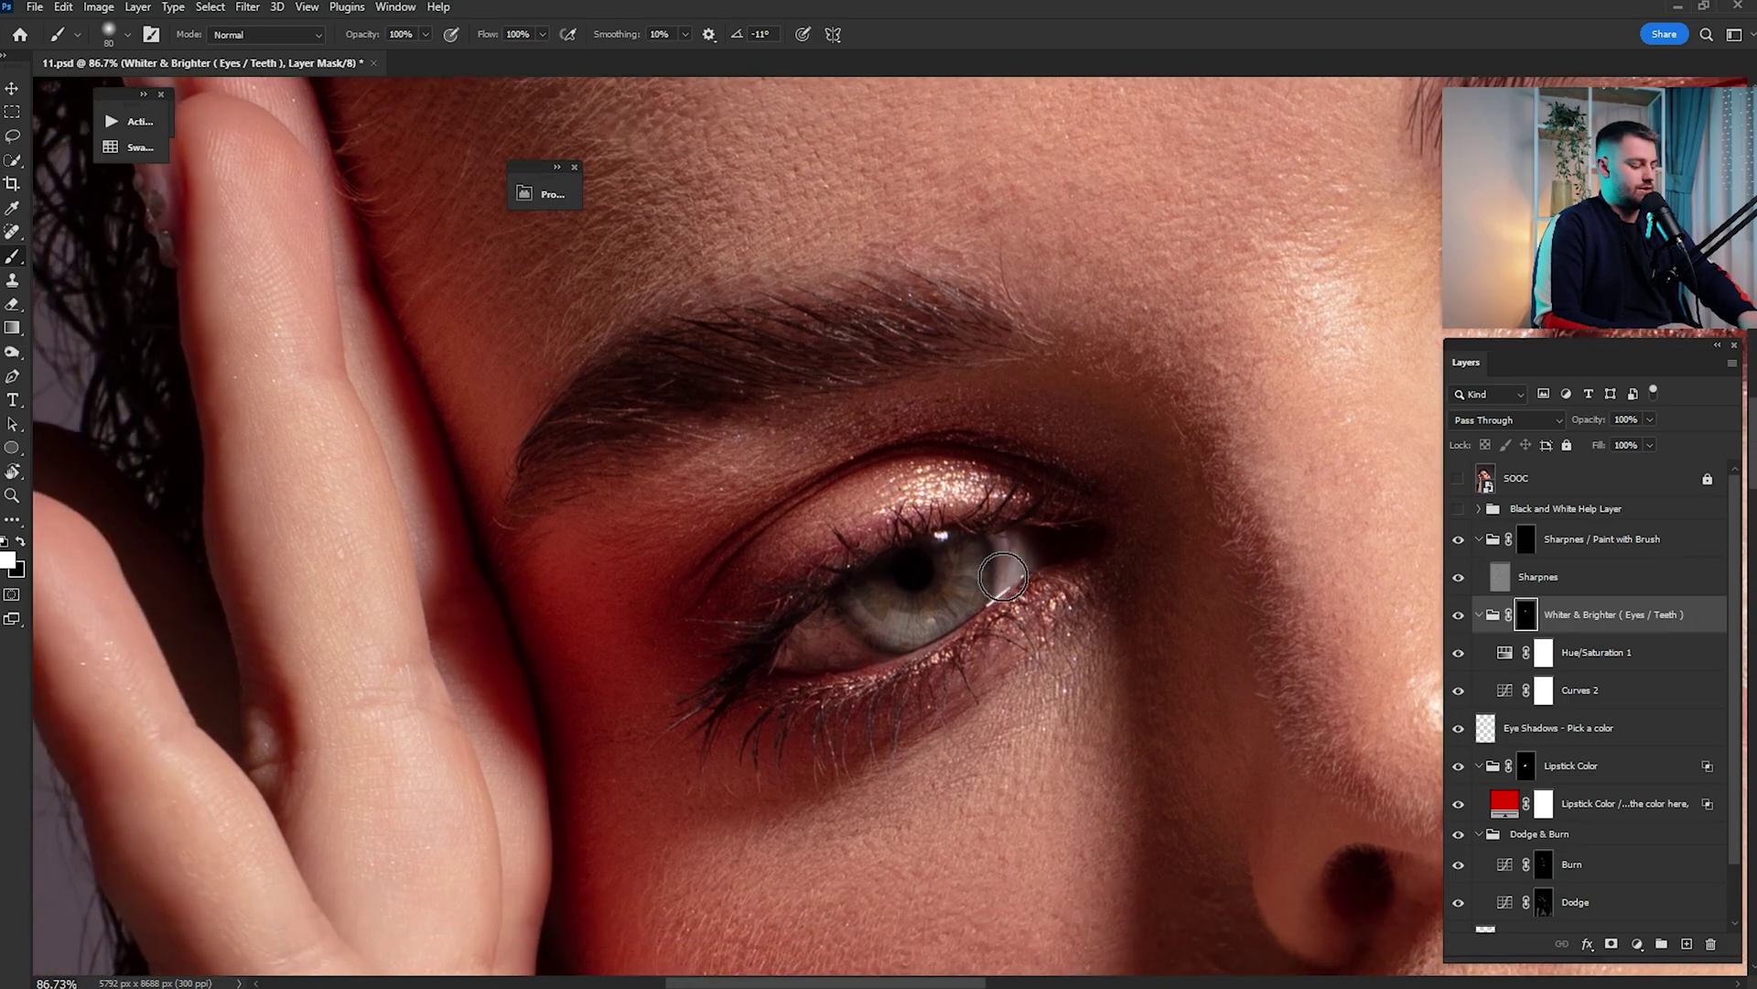
key("bracketright")
key("bracketright")
mouse_move(1005, 572)
left_mouse_down()
mouse_move(898, 588)
mouse_move(821, 640)
mouse_move(1001, 553)
left_mouse_up()
key("bracketleft")
key("bracketleft")
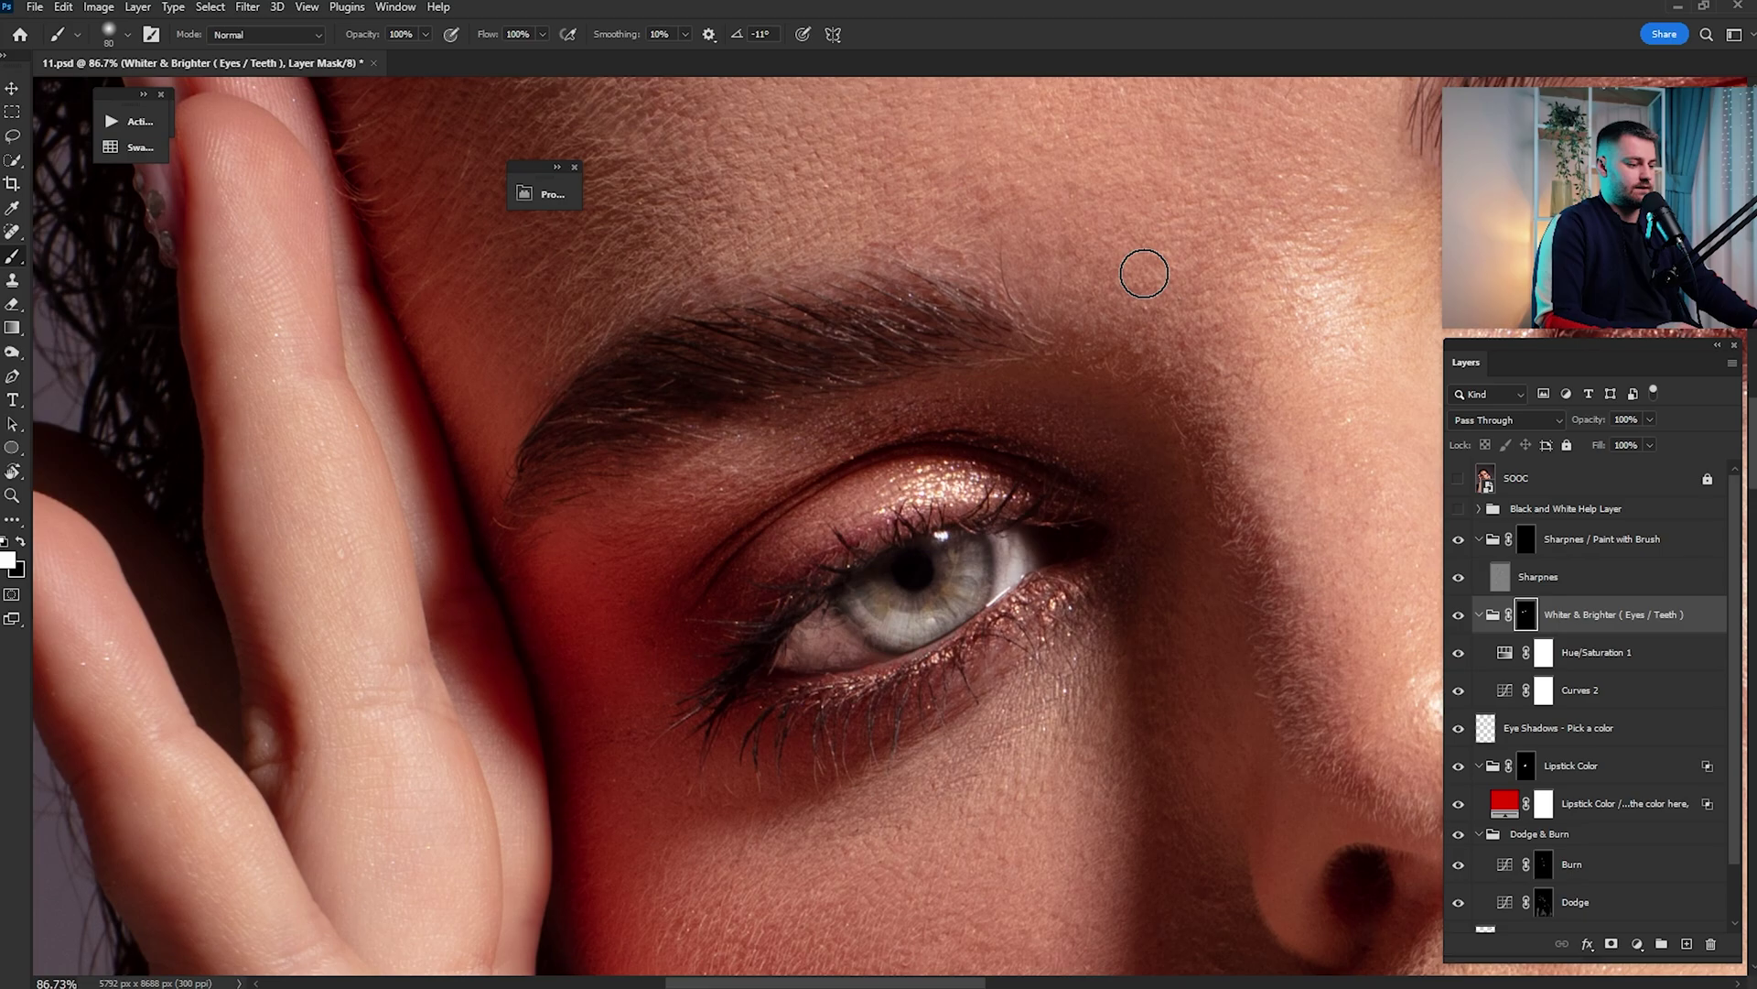
Soften the eye brightening by painting black on the mask at 50% opacity with a 175 px brush
key("ctrl+0")
scroll(905, 444, "up", 5)
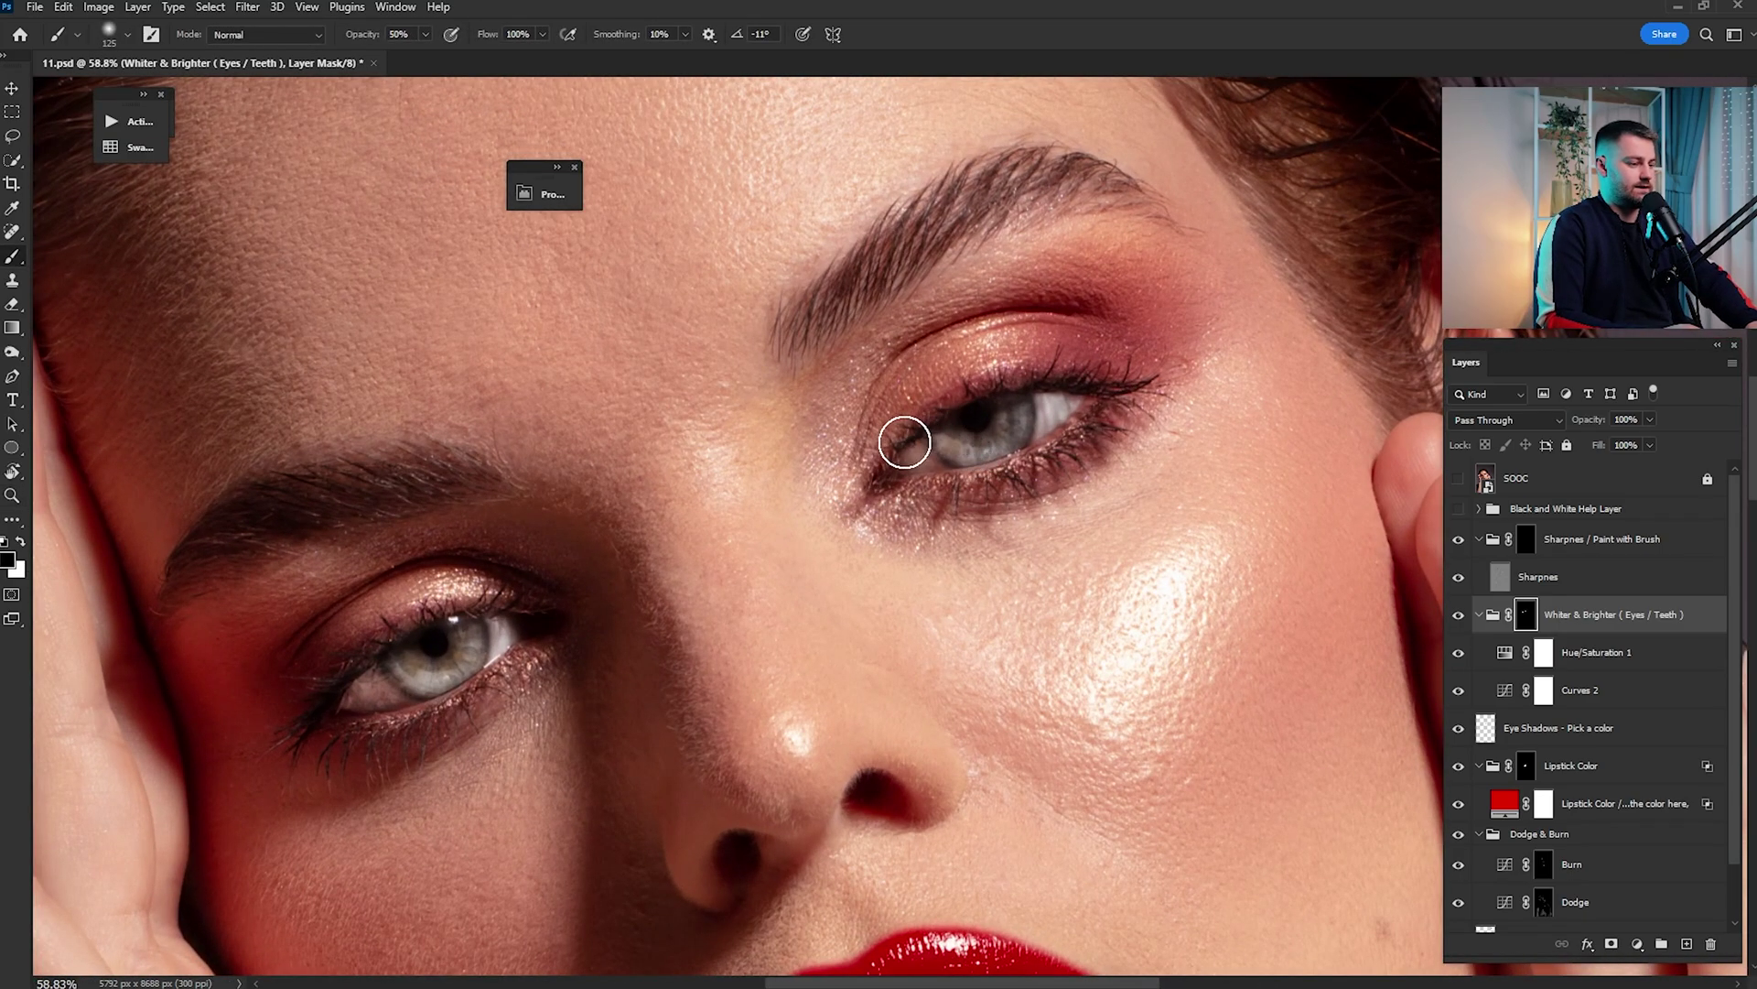
key("bracketright")
key("bracketright")
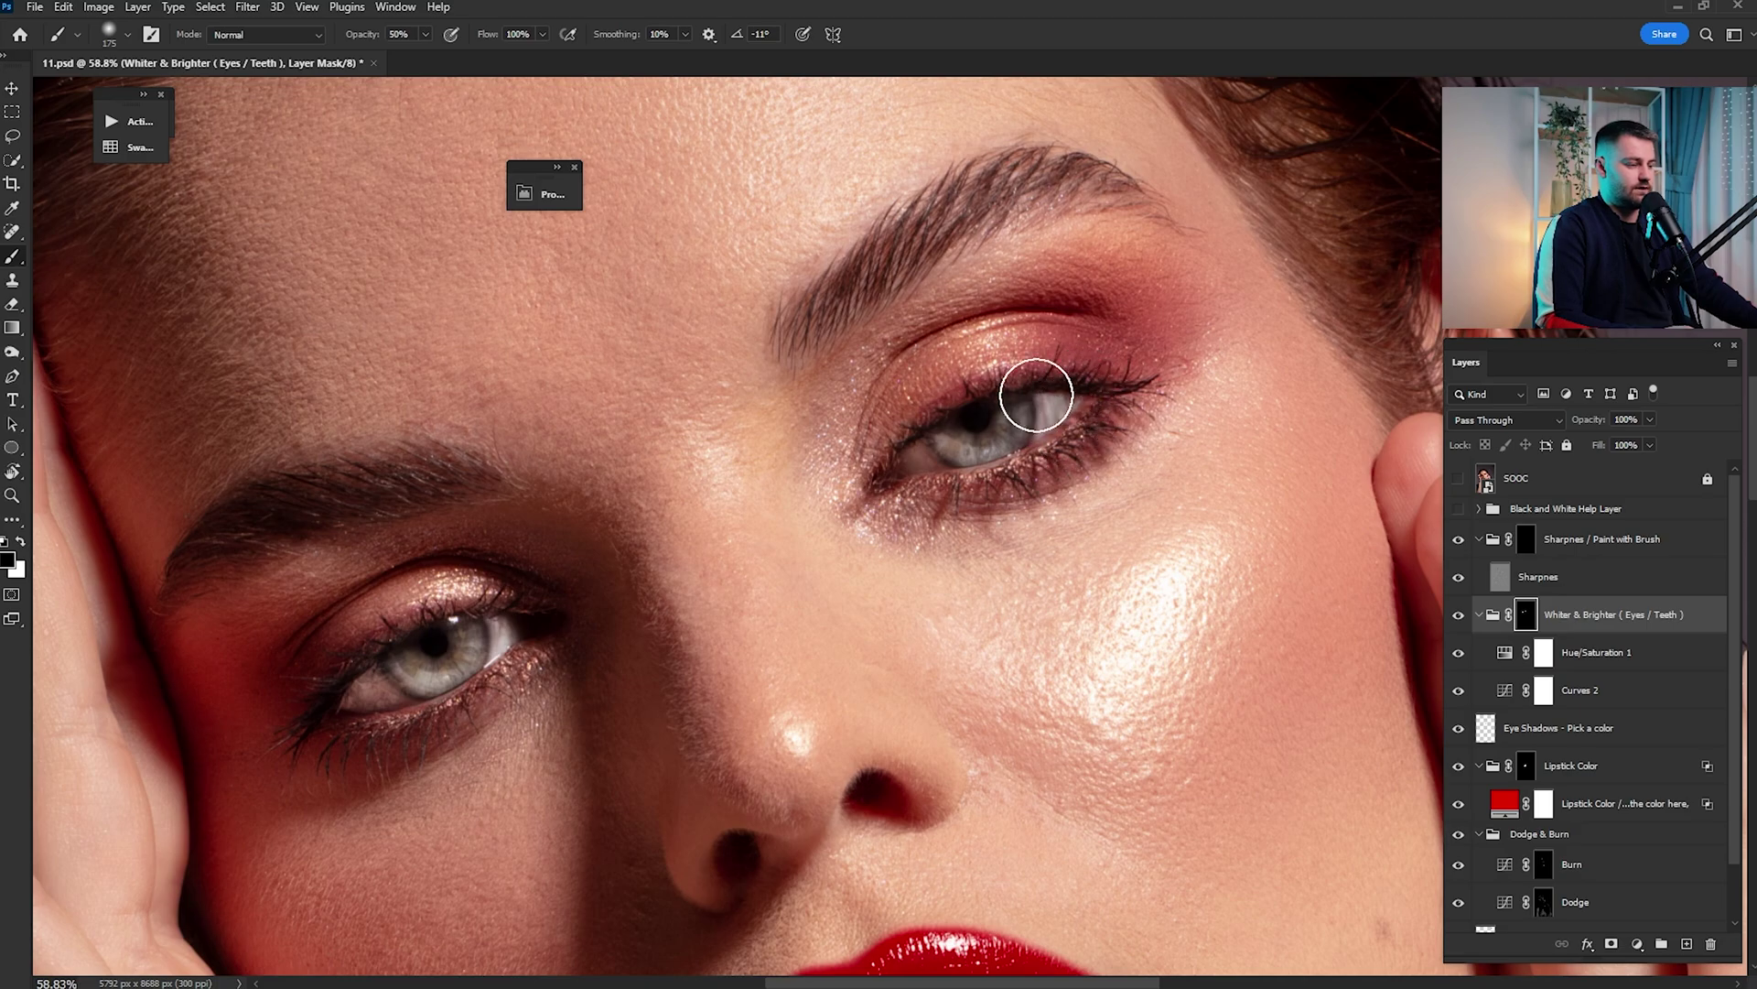
left_click_drag(1036, 396, 1329, 361)
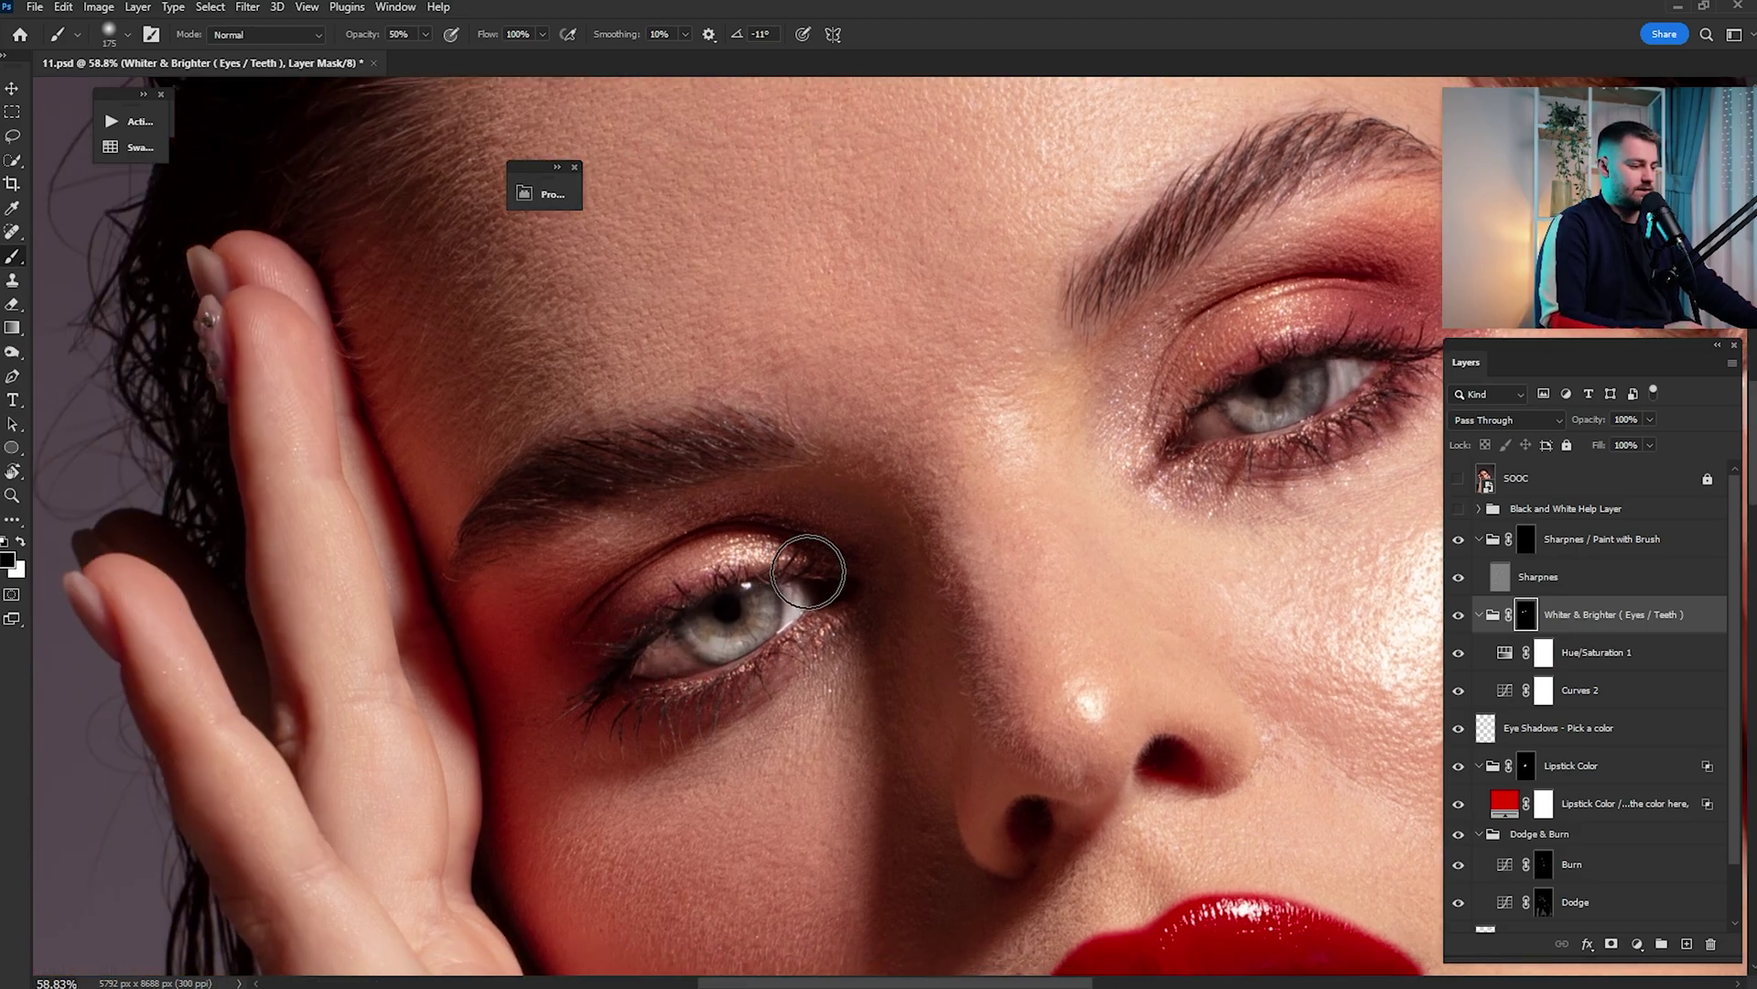
Compare the whole portrait with and without the eye brightening by toggling the Whiter & Brighter group's visibility
key("ctrl+0")
left_click(1457, 615)
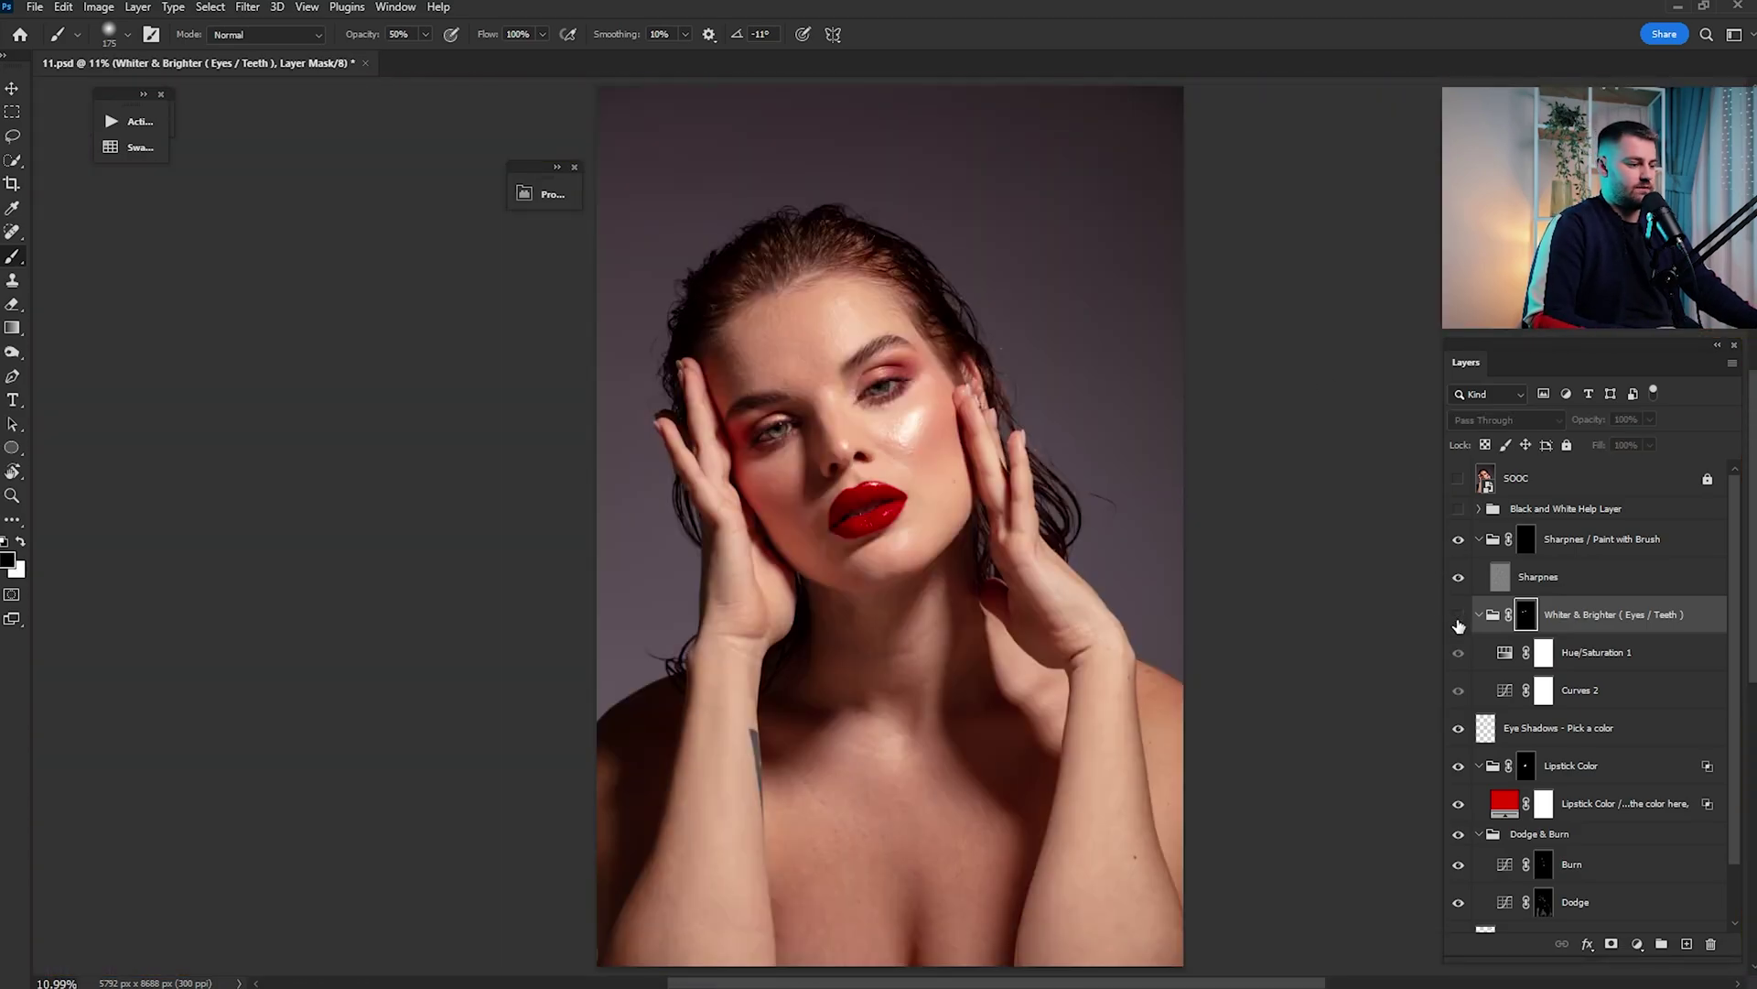
left_click(1459, 619)
left_click(1460, 621)
left_click(1461, 621)
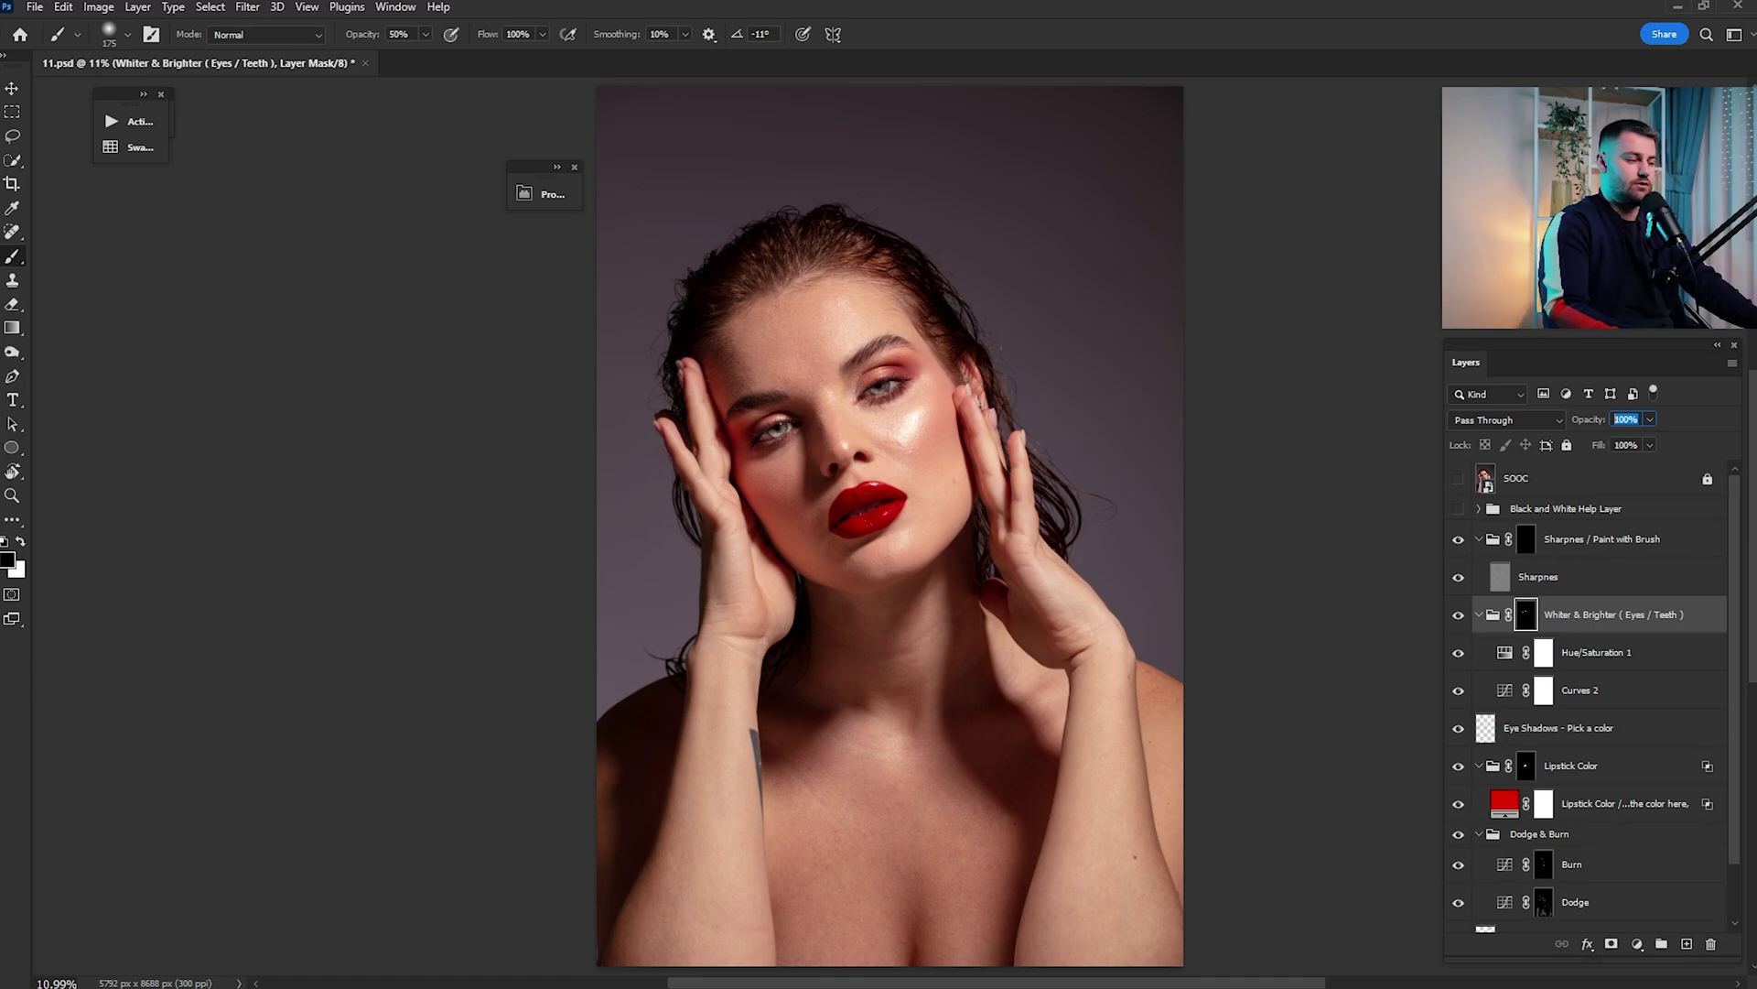
Set the Whiter & Brighter group's opacity to 45% and check the result up close and on the whole portrait
type("45")
key("Return")
key("z")
mouse_move(859, 510)
left_mouse_down()
mouse_move(982, 552)
mouse_move(1047, 500)
left_mouse_up()
key("b")
key("ctrl+0")
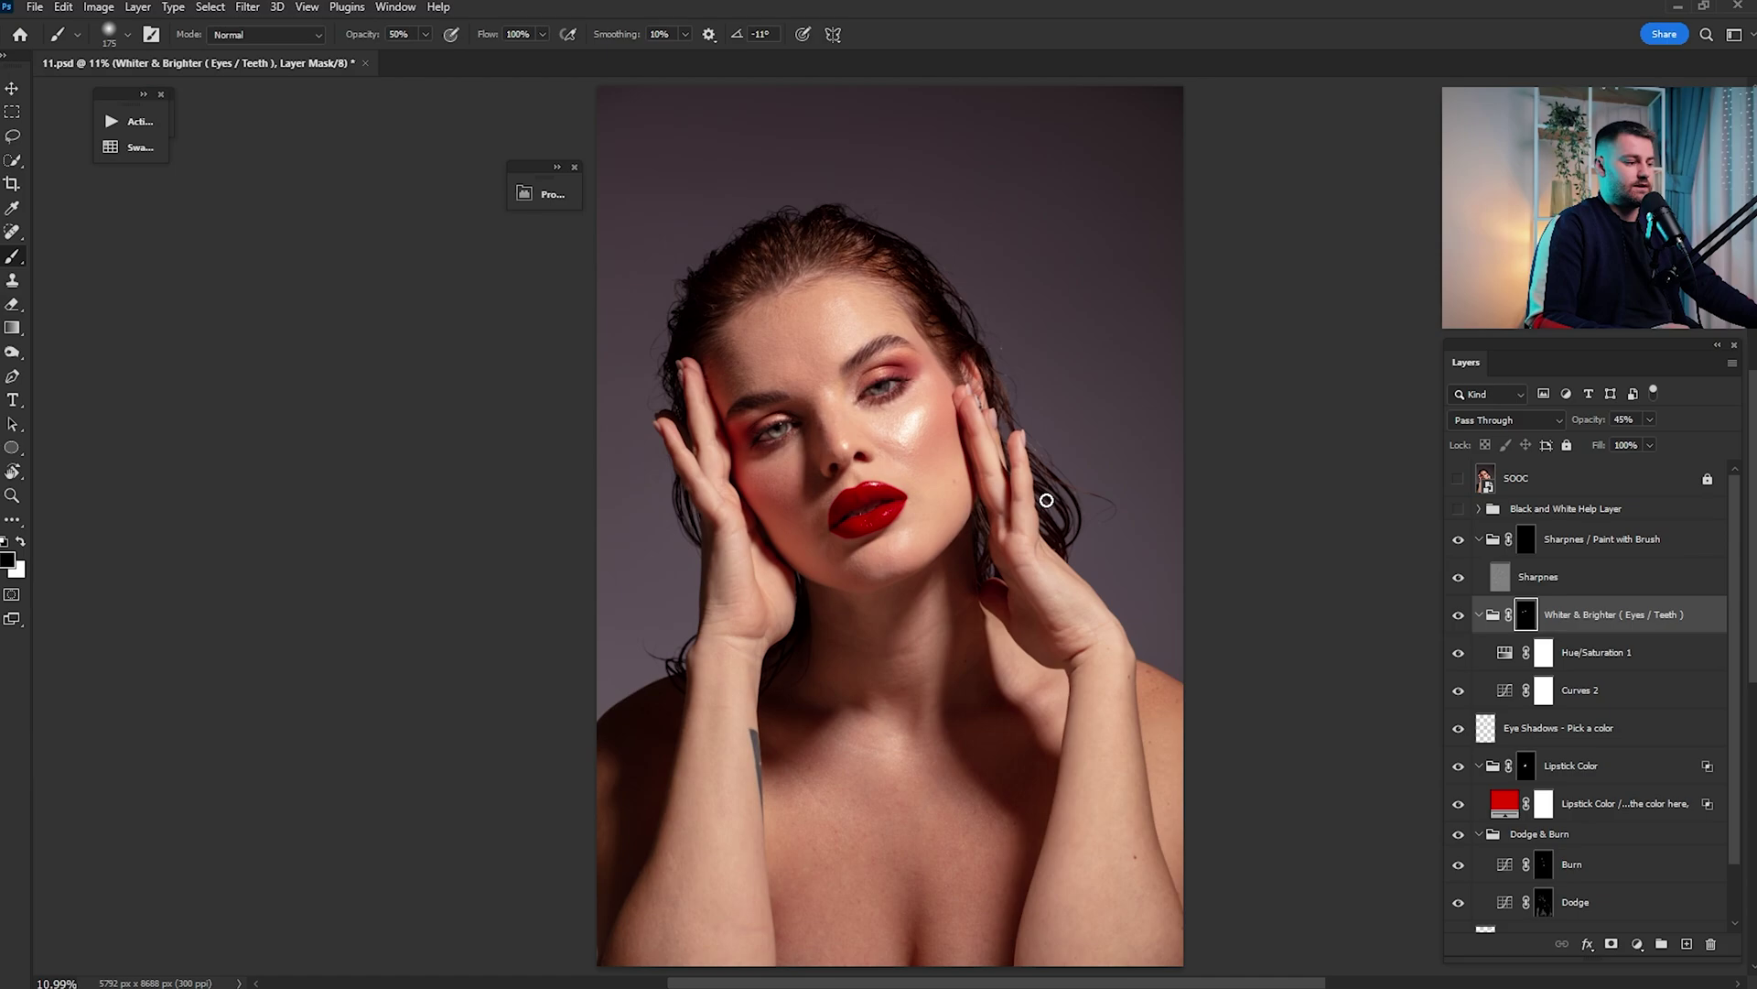
Collapse the Whiter & Brighter group and select the Sharpnes / Paint with Brush group's mask with white as the foreground colour
left_click(1480, 618)
left_click(1529, 584)
key("z")
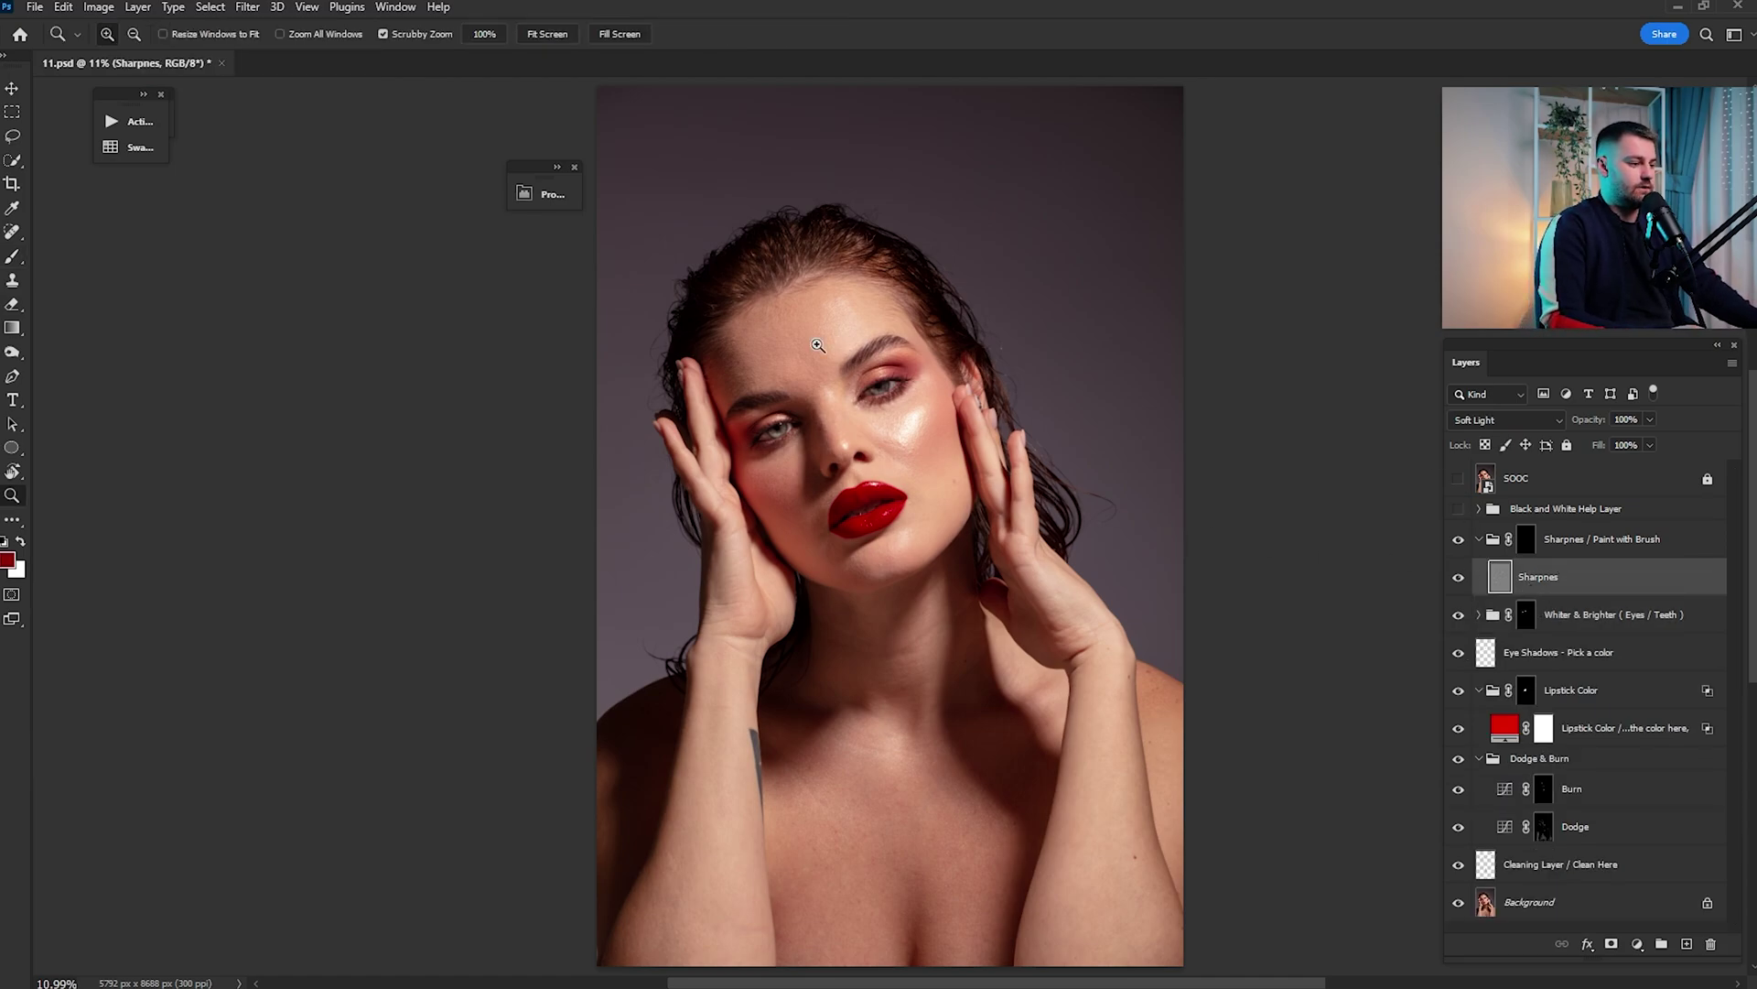
left_click_drag(816, 344, 980, 403)
key("b")
left_click(1526, 543)
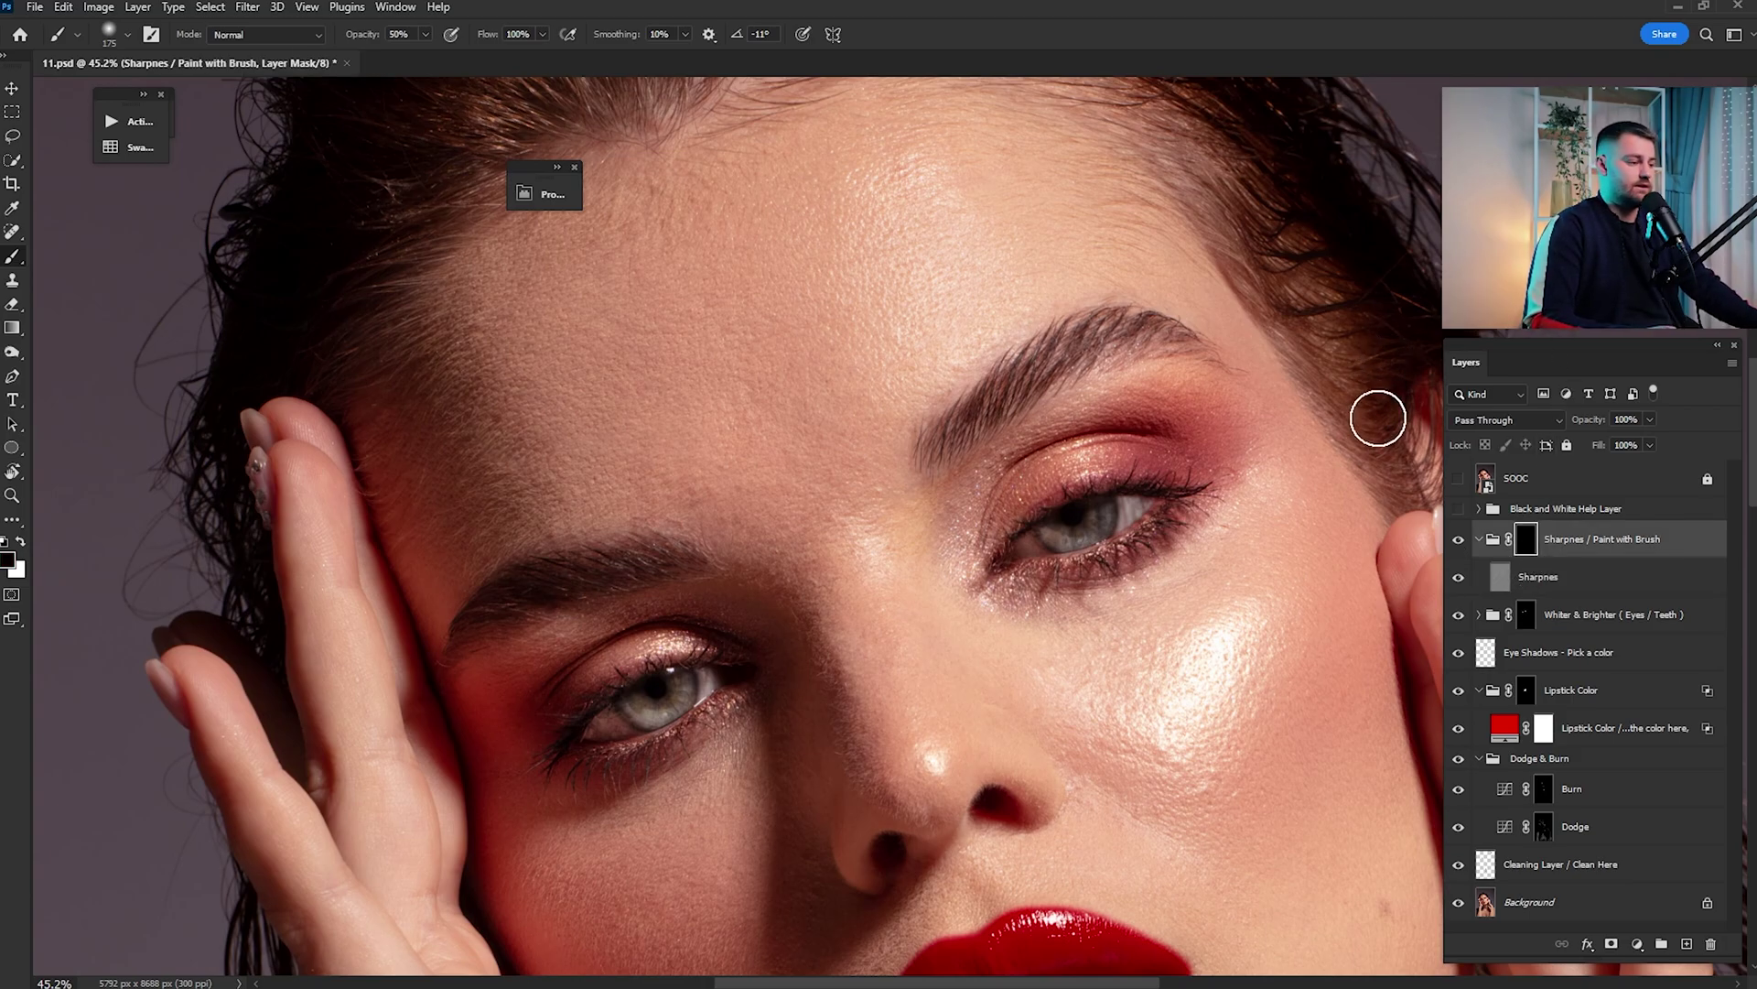
key("x")
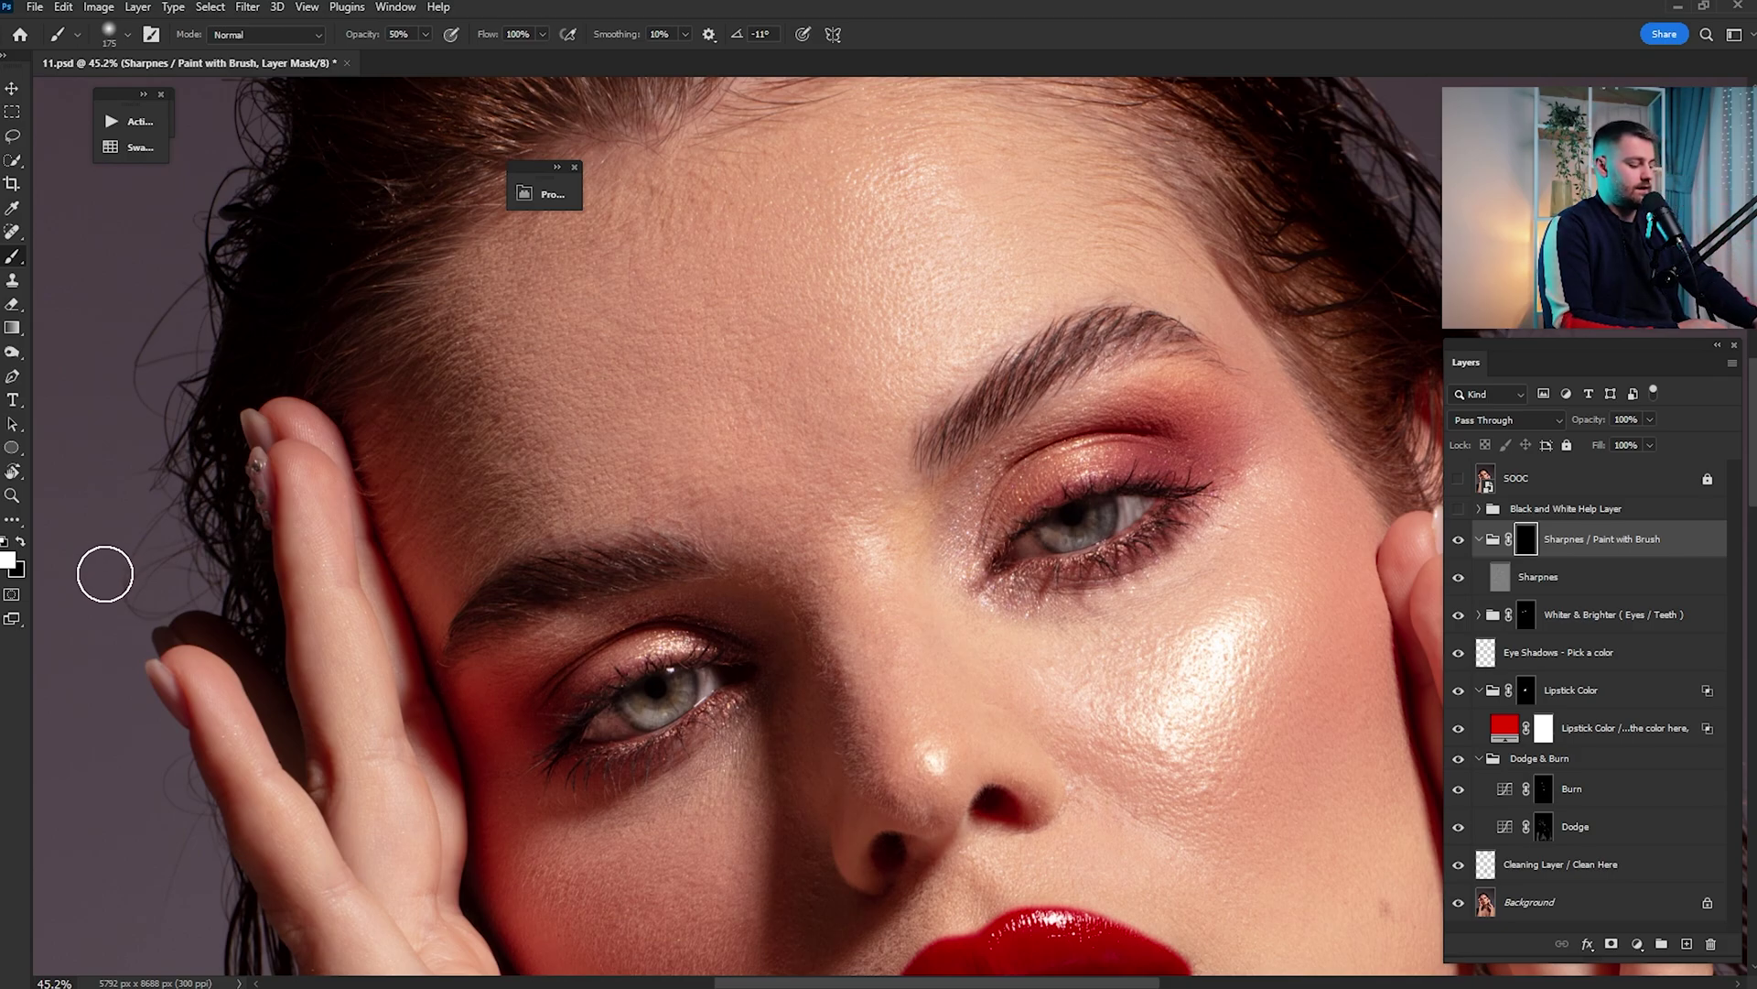
Reveal the sharpening on the face by painting white on the group mask at 100% opacity, finishing with a 600 px brush
key("bracketright")
key("bracketright")
key("bracketright")
key("bracketright")
key("bracketright")
key("bracketright")
key("bracketright")
key("bracketright")
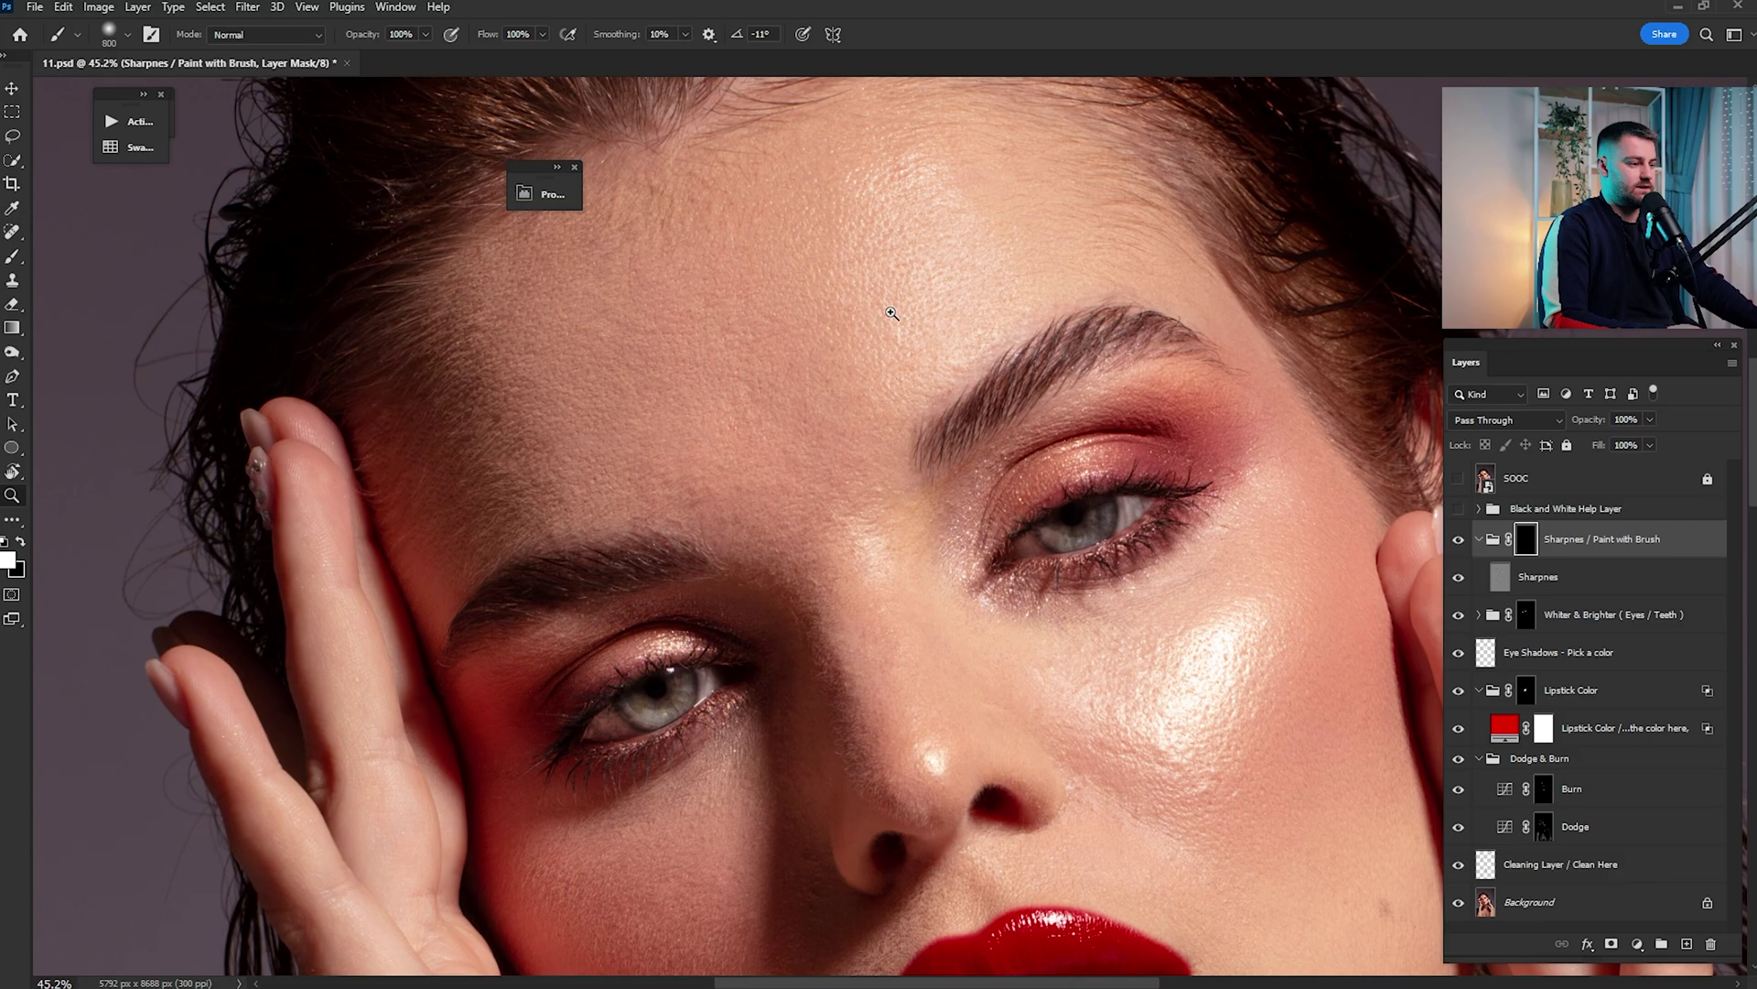
scroll(839, 360, "down", 3)
key("bracketleft")
mouse_move(816, 376)
left_mouse_down()
mouse_move(742, 416)
mouse_move(787, 462)
mouse_move(962, 348)
mouse_move(932, 328)
mouse_move(970, 447)
left_mouse_up()
mouse_move(935, 549)
left_mouse_down()
mouse_move(956, 390)
mouse_move(970, 513)
left_mouse_up()
key("bracketleft")
mouse_move(1125, 491)
left_mouse_down()
mouse_move(1255, 617)
mouse_move(1193, 830)
mouse_move(958, 888)
mouse_move(819, 763)
mouse_move(777, 647)
left_mouse_up()
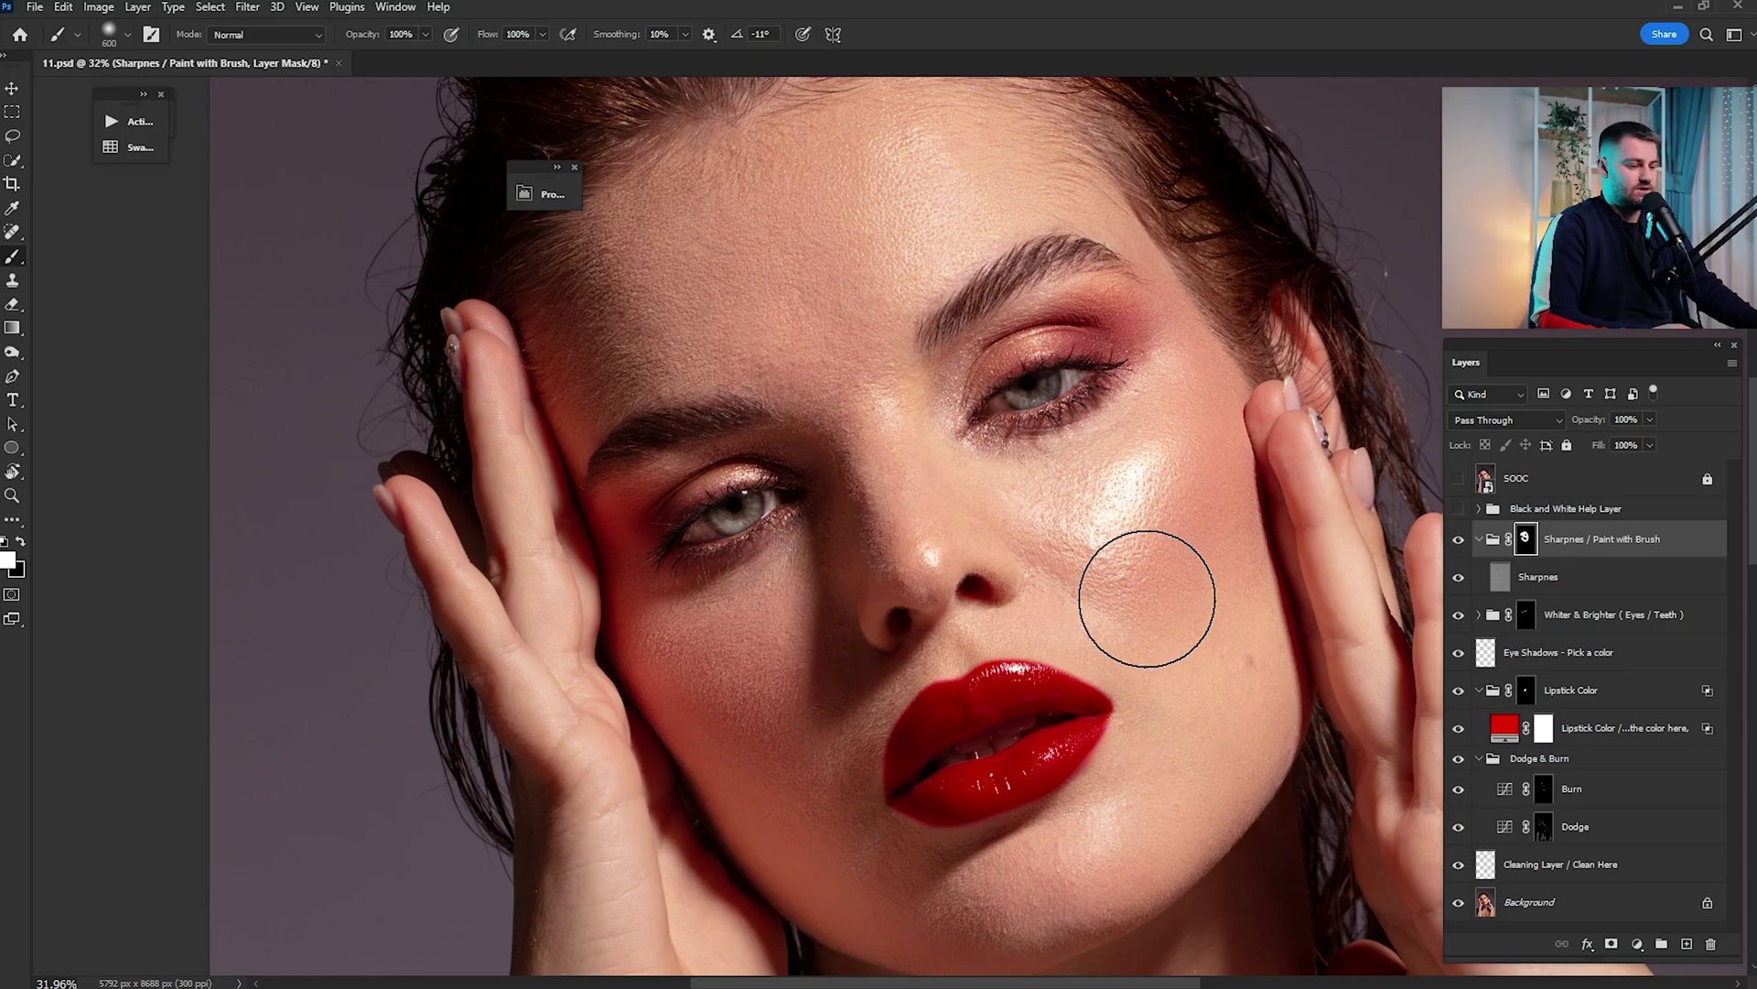
Compare the cheek skin up close with and without the sharpening by toggling the Sharpnes / Paint with Brush group's visibility
key("ctrl+0")
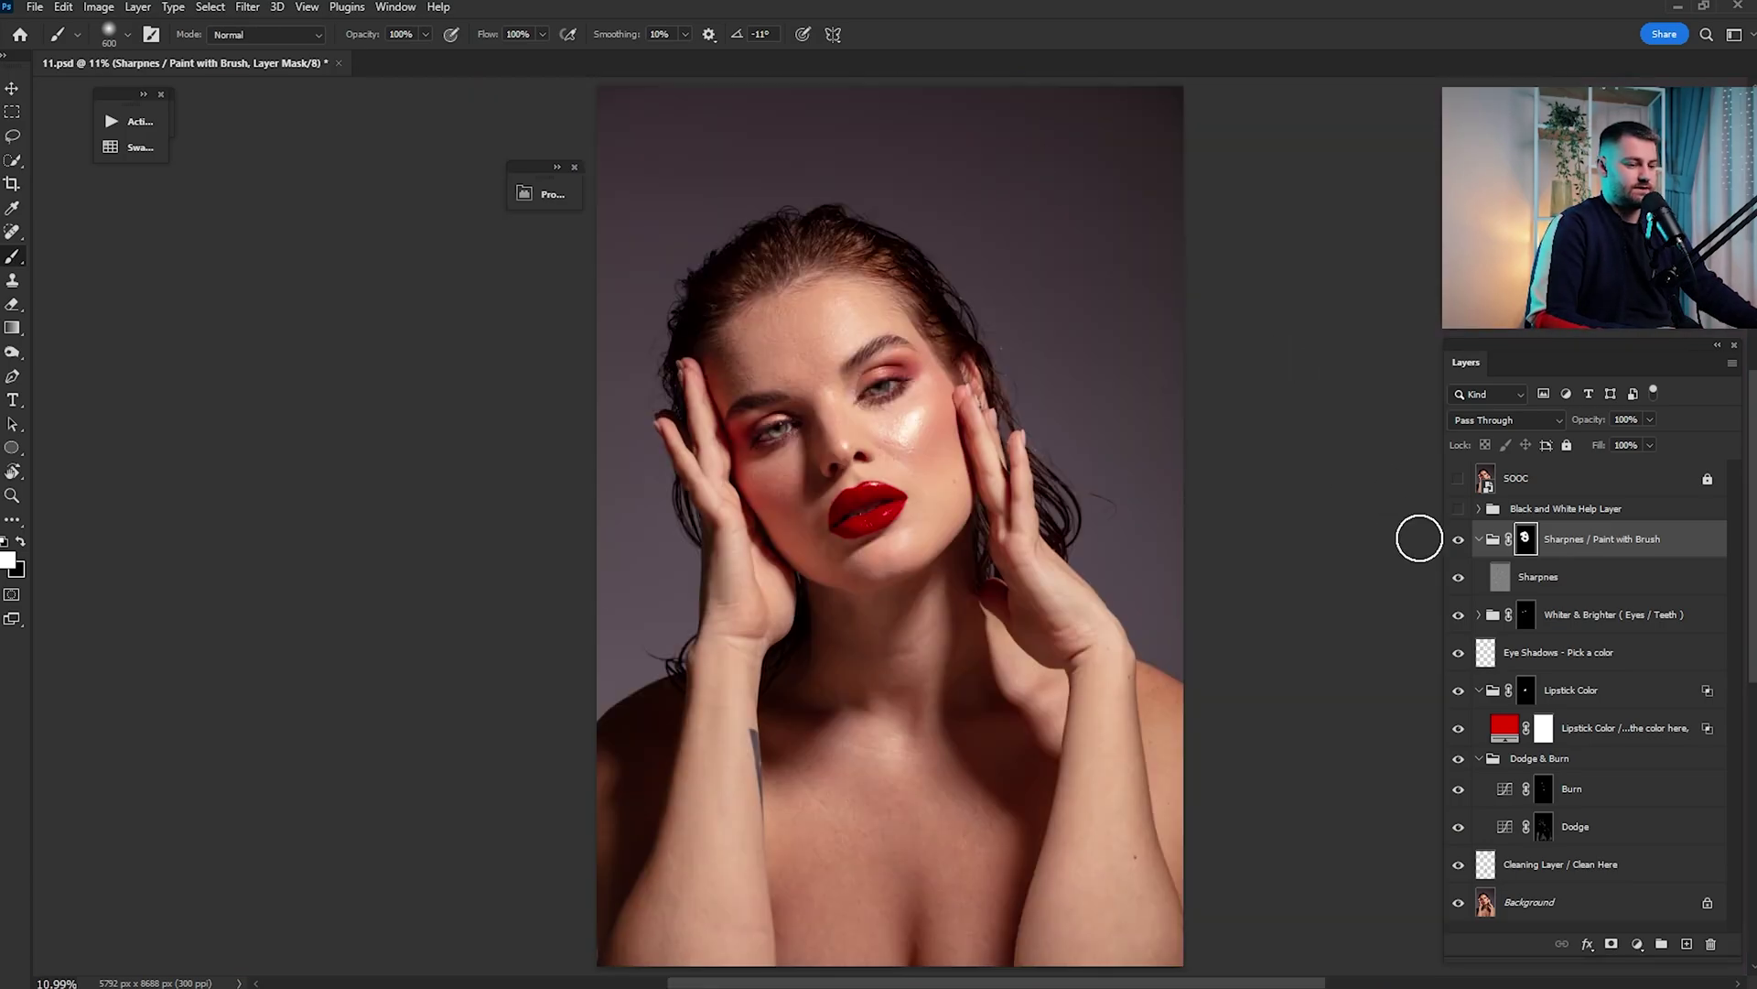
key("ctrl+space")
left_click_drag(887, 432, 1117, 439)
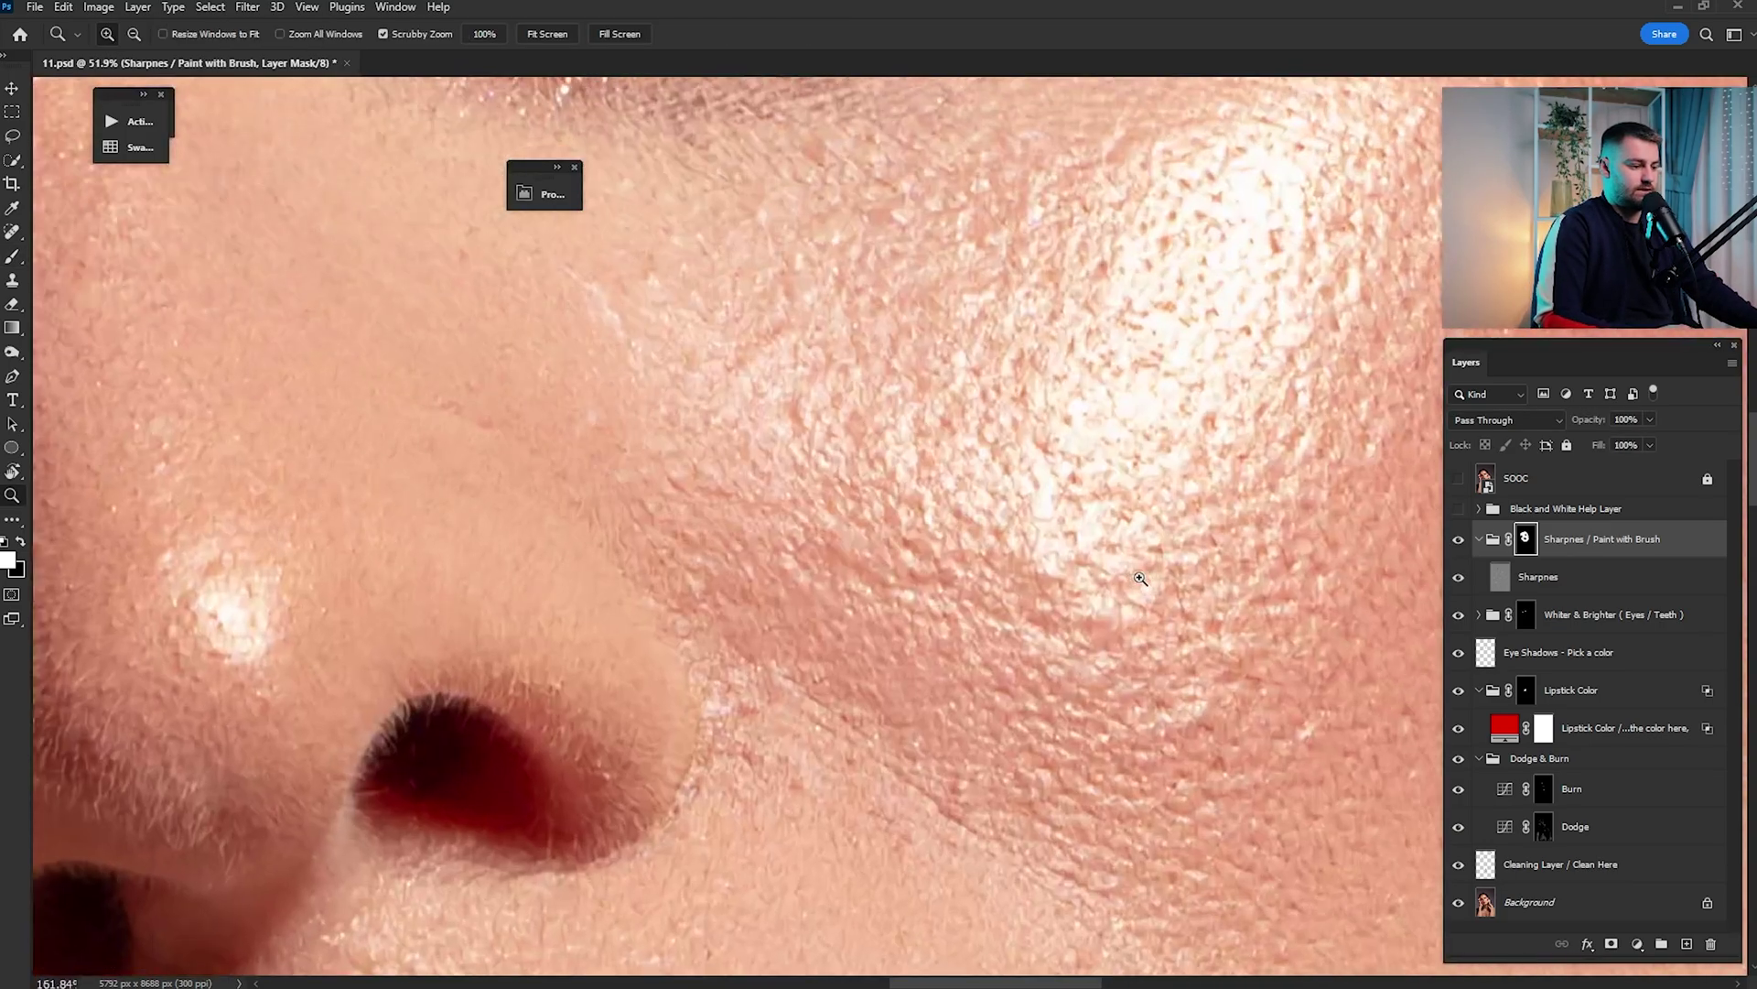
left_click(1458, 541)
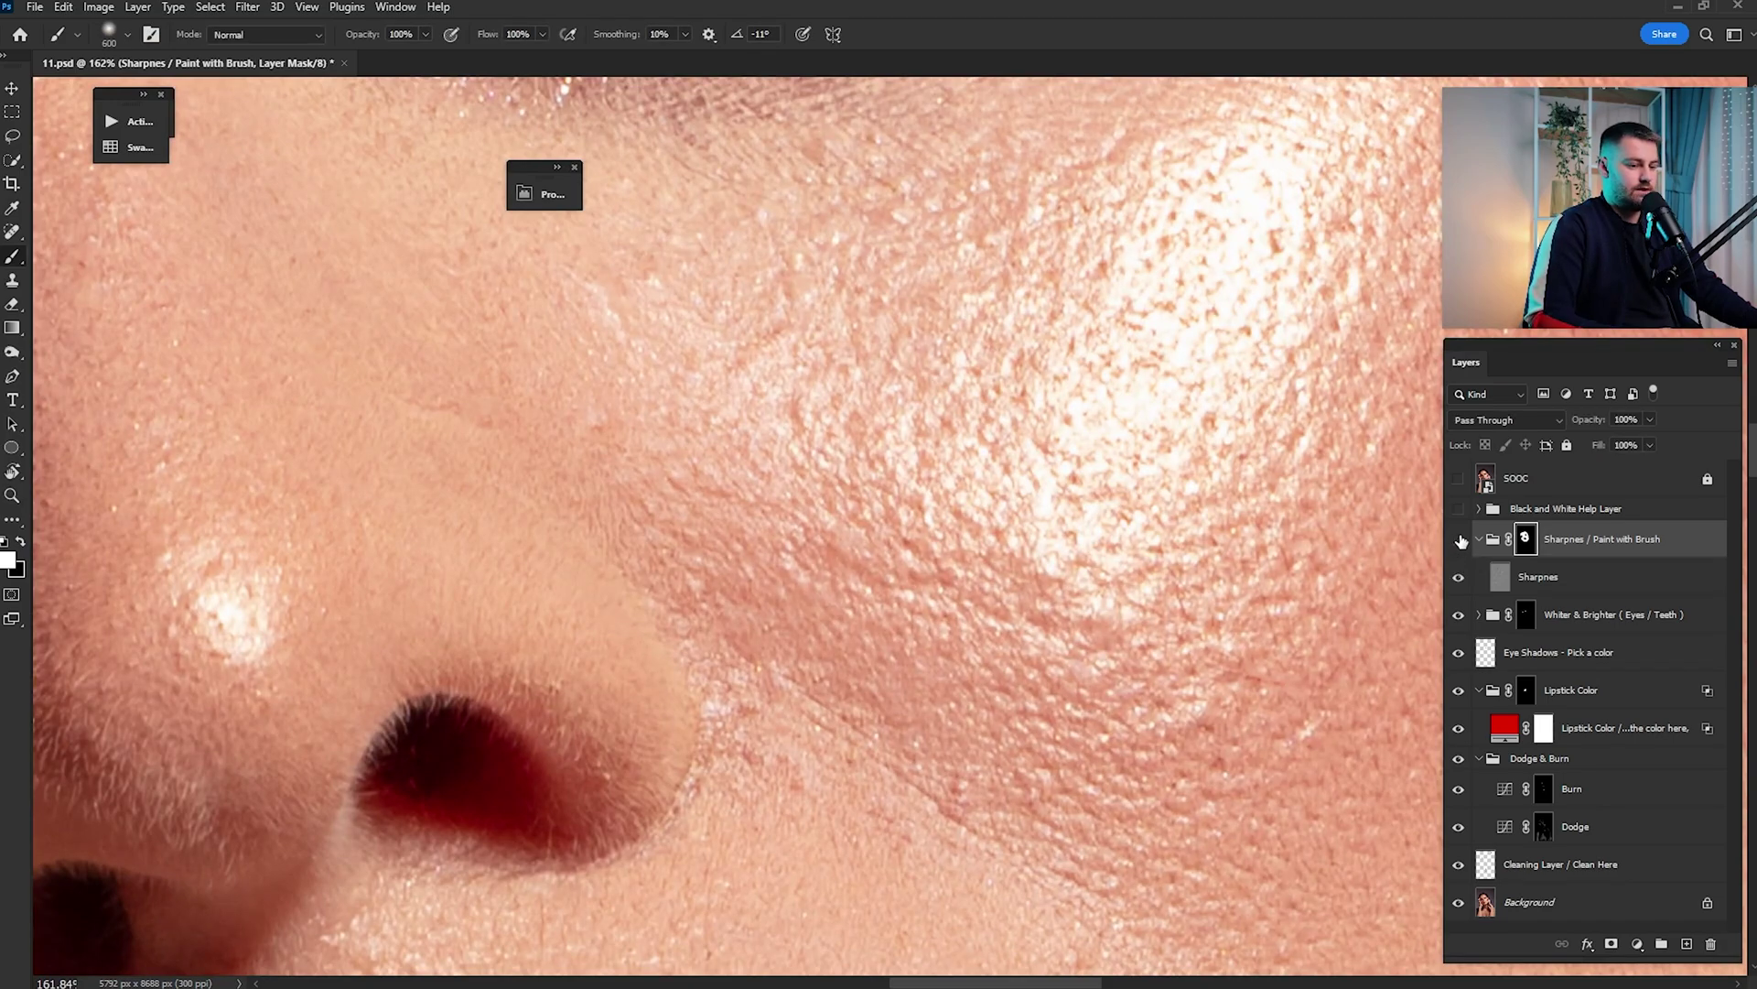
left_click(1461, 541)
left_click(1461, 541)
Set the Sharpnes / Paint with Brush group's opacity to 45% while viewing the nose and cheek
key("alt+space")
left_click(1106, 595, "alt")
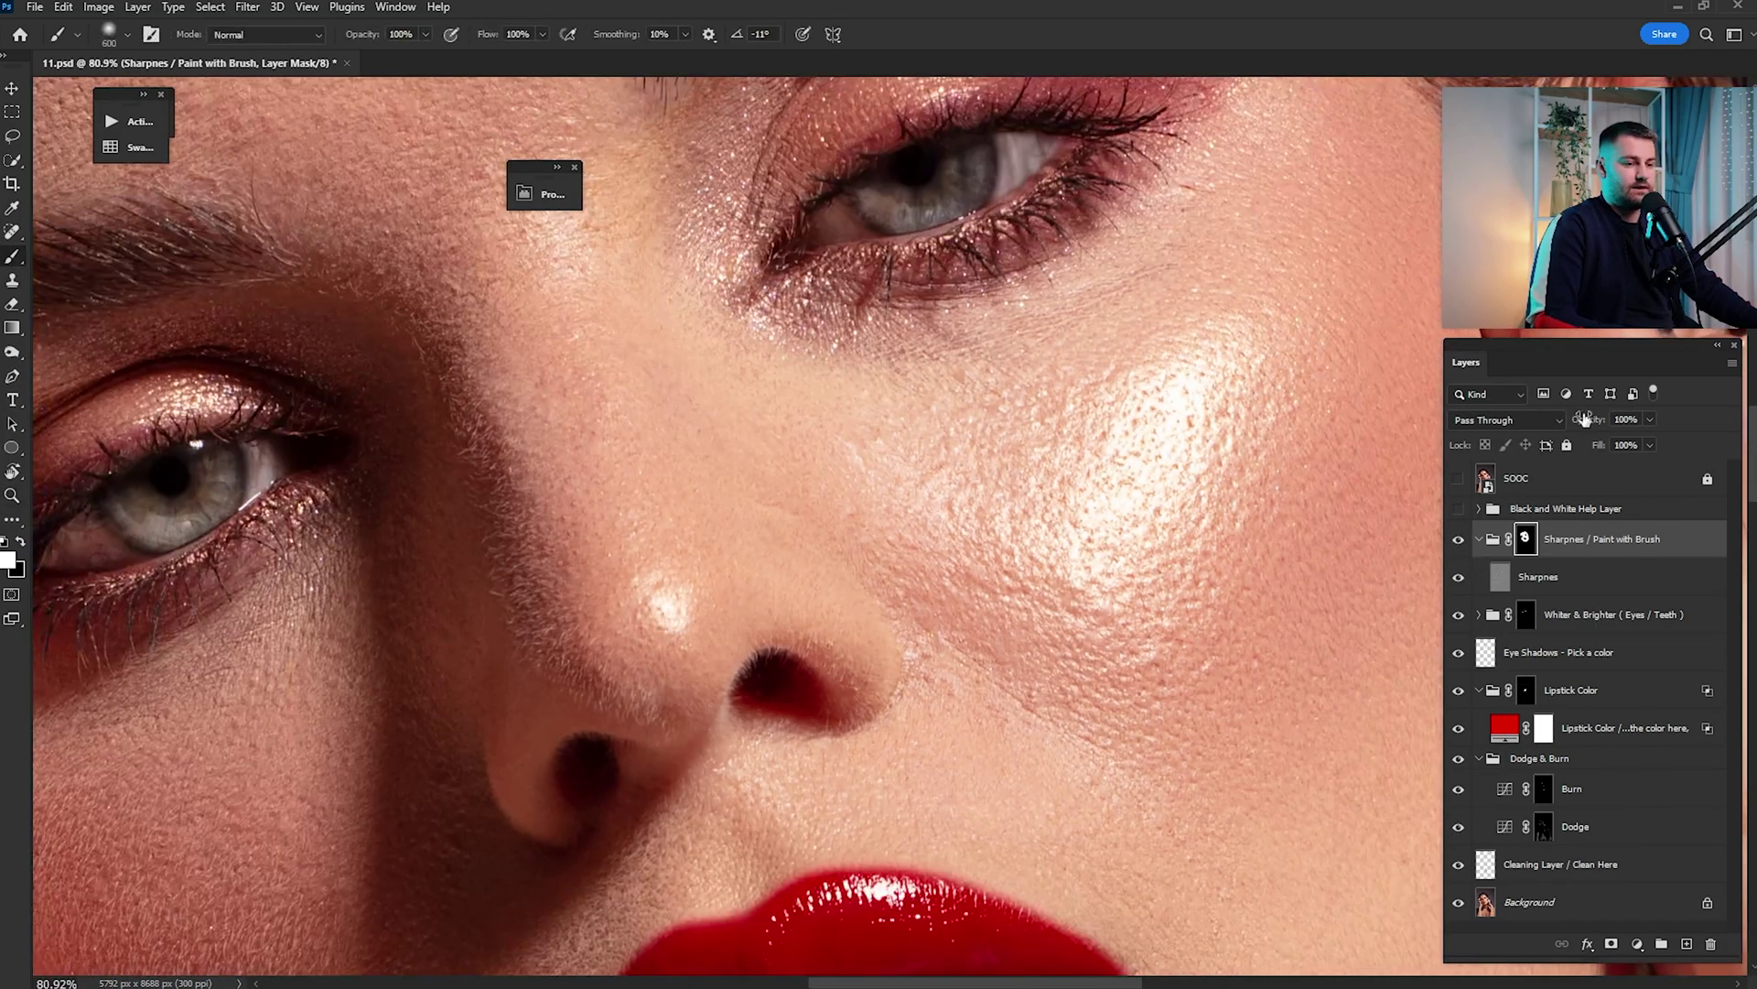
left_click_drag(1638, 420, 1553, 421)
type("45")
key("Return")
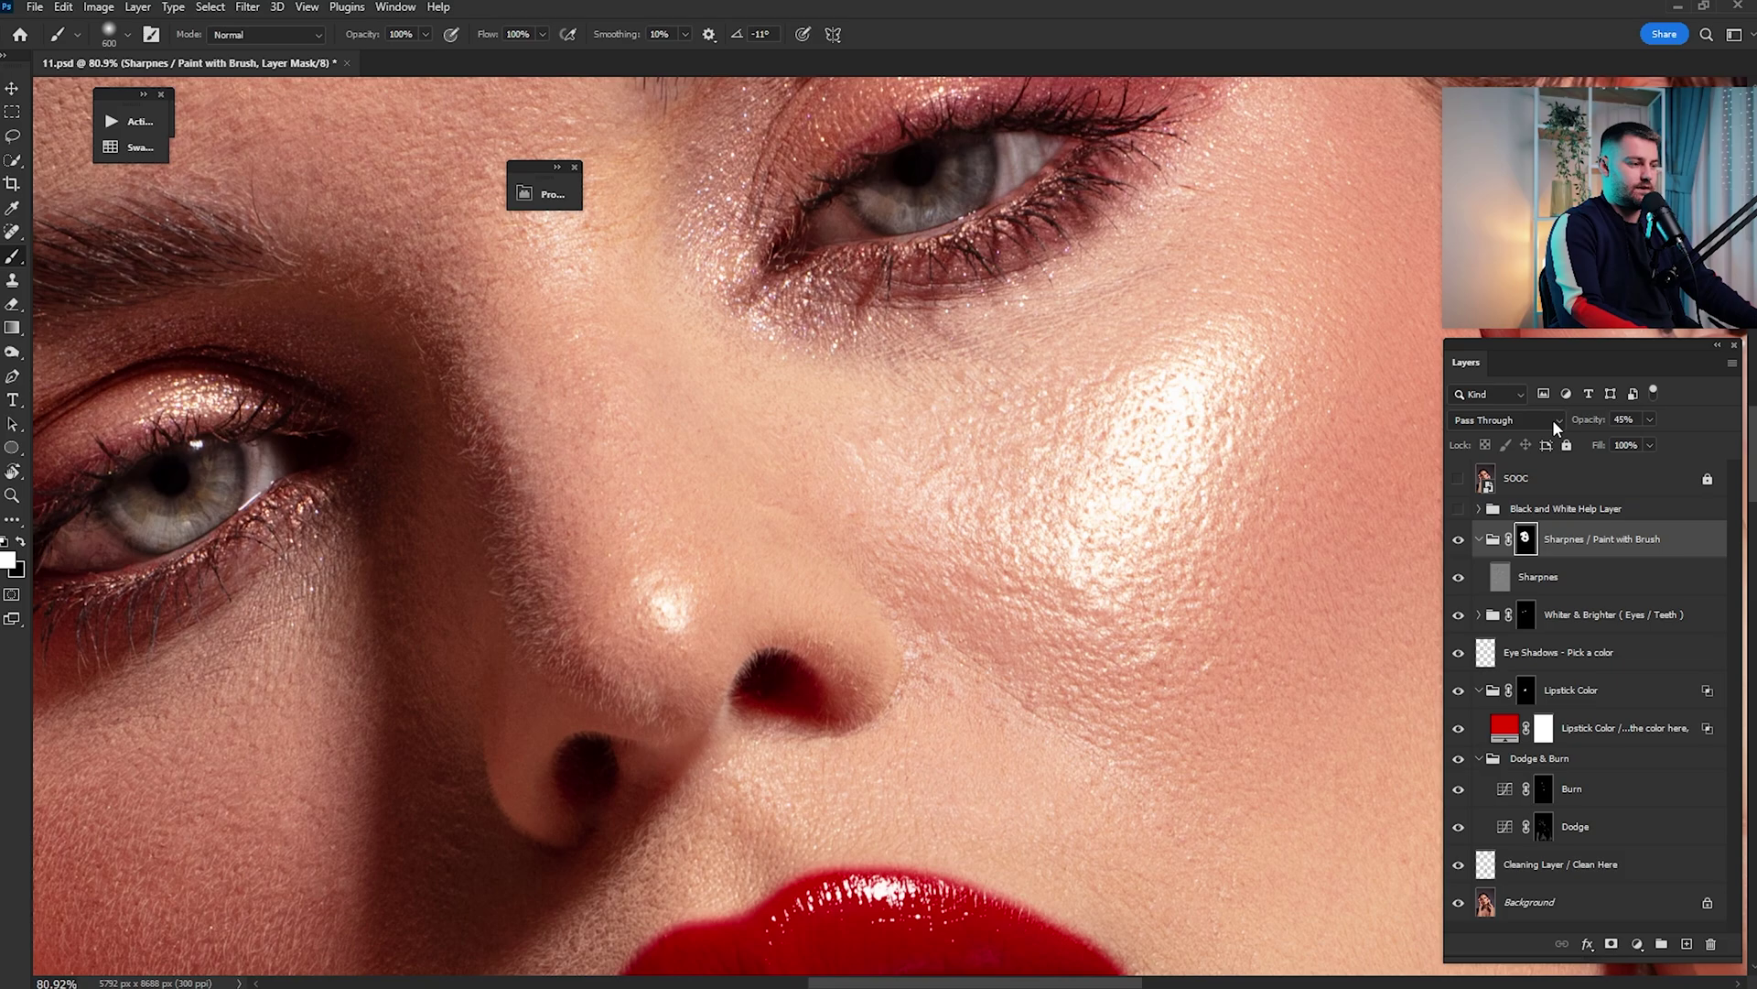
Compare the whole retouched portrait with the original by toggling the SOOC layer's visibility several times, leaving it hidden
key("ctrl+0")
left_click(1459, 478)
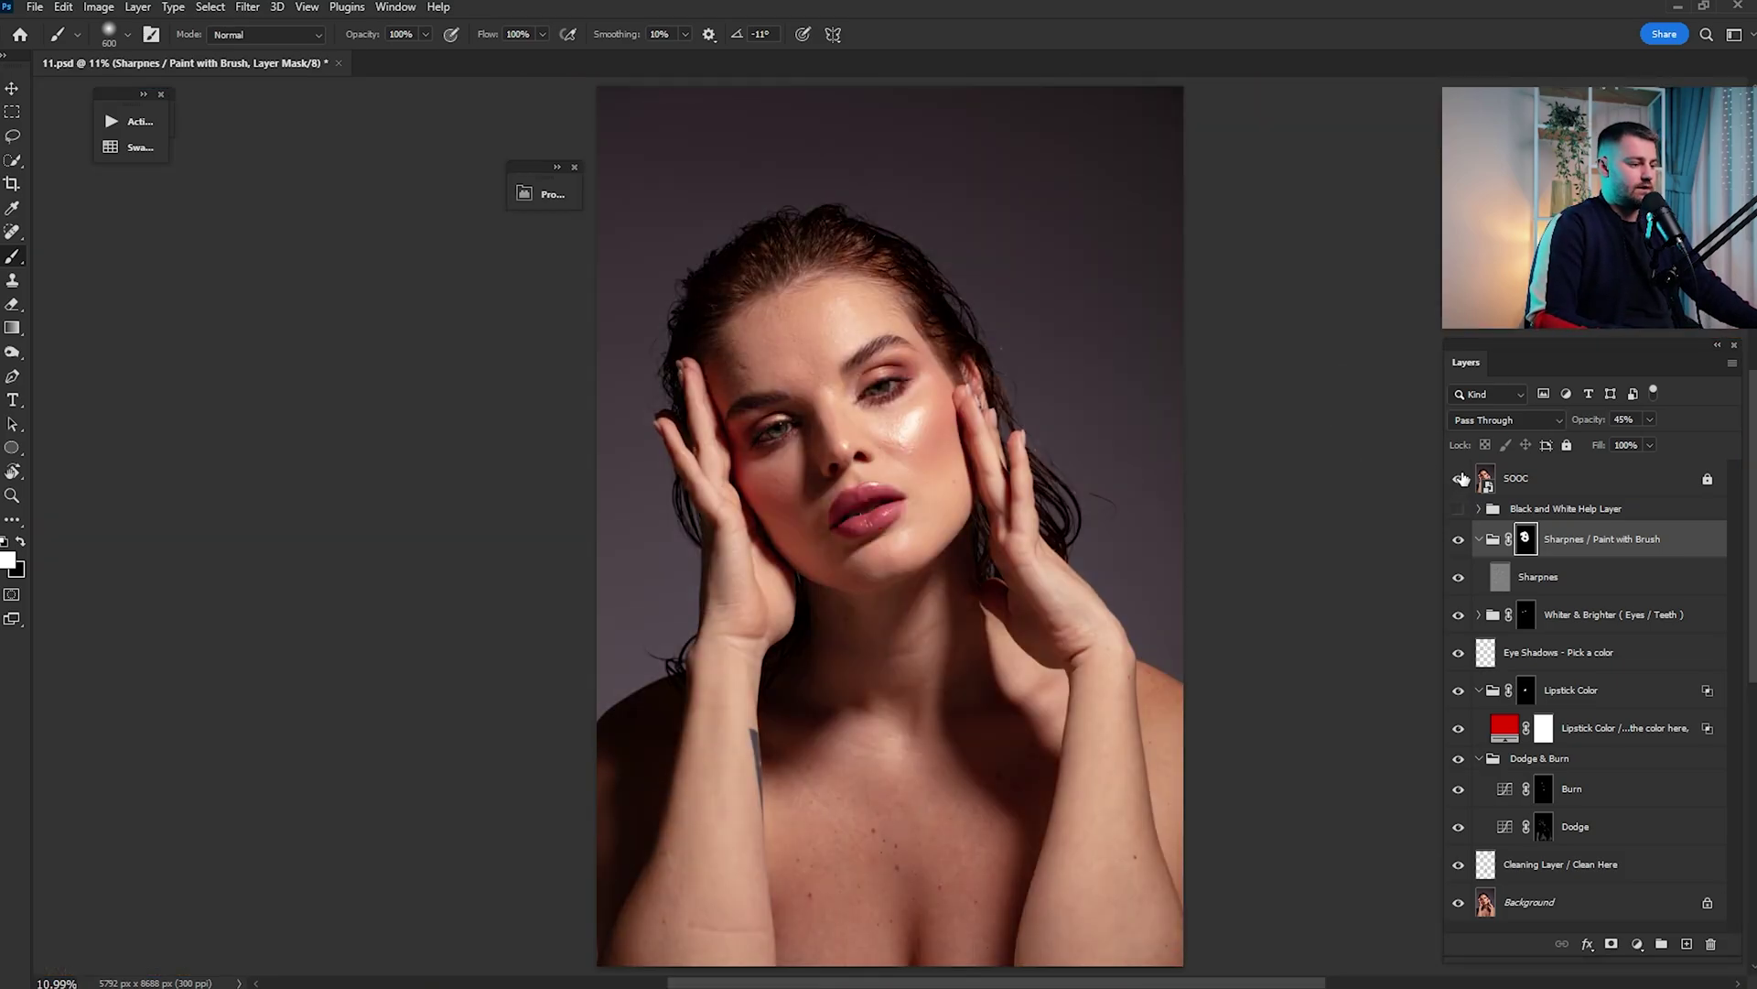
left_click(1459, 478)
left_click(1461, 477)
left_click(1461, 477)
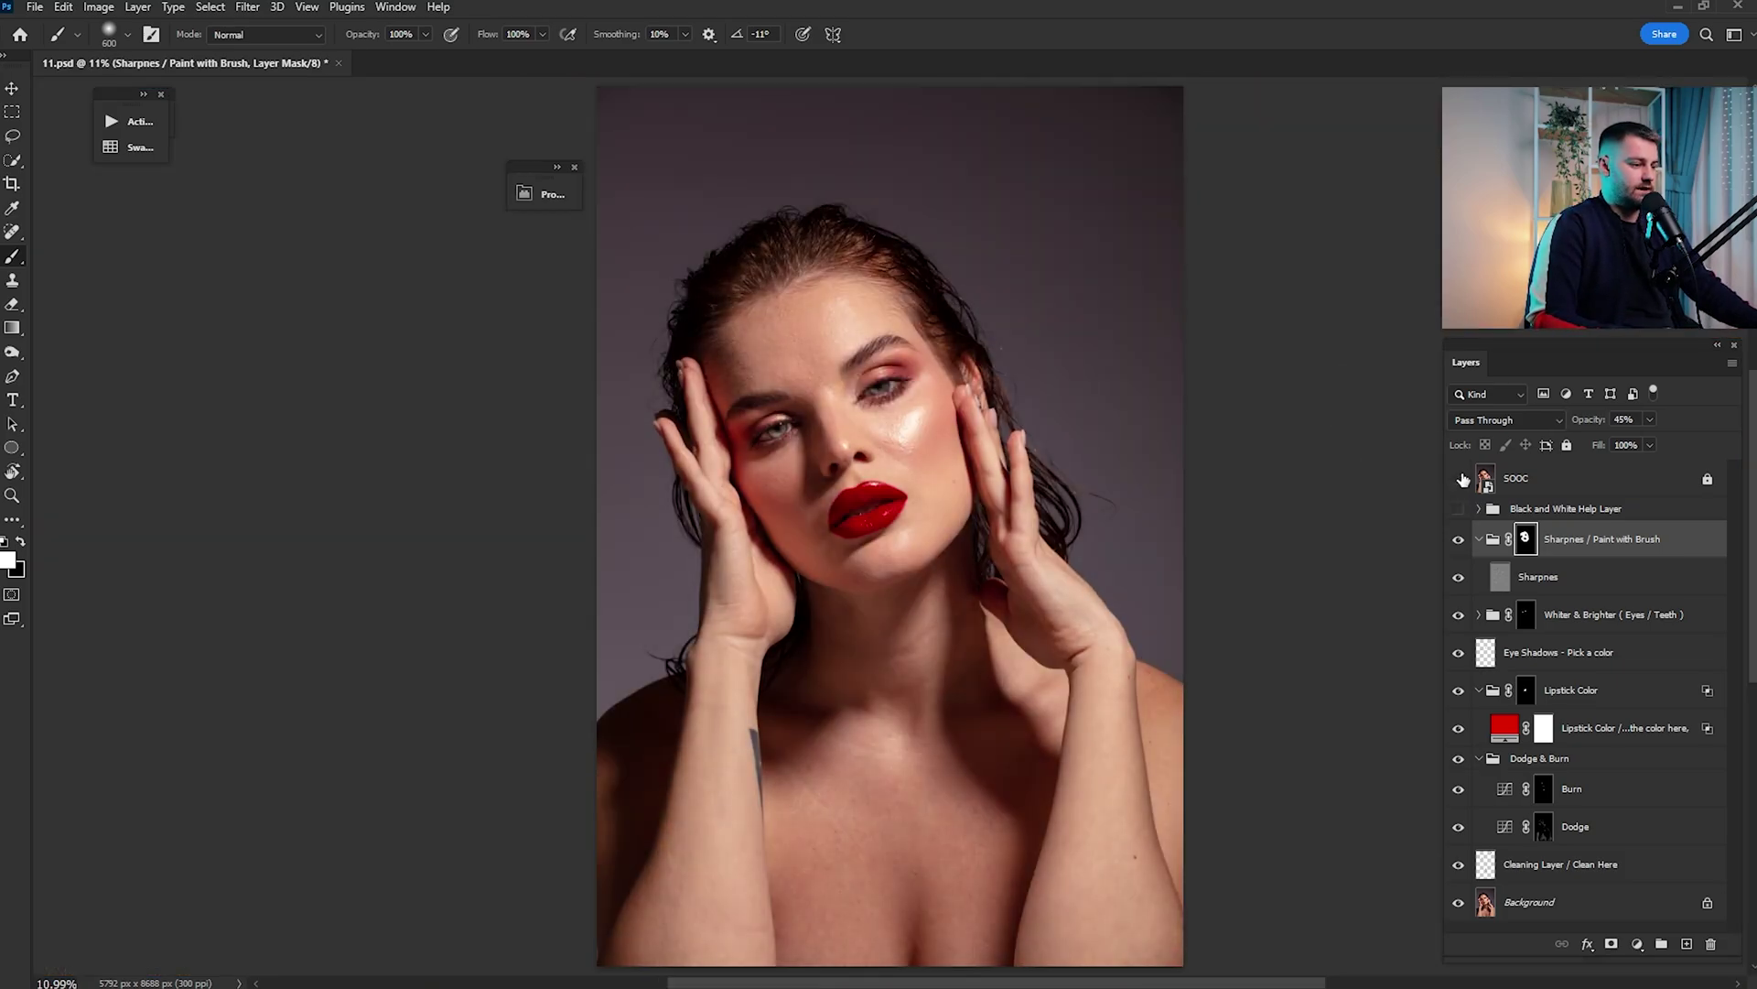
left_click(1461, 478)
left_click(1460, 479)
left_click(1461, 478)
left_click(1460, 478)
left_click(1460, 478)
left_click(1462, 478)
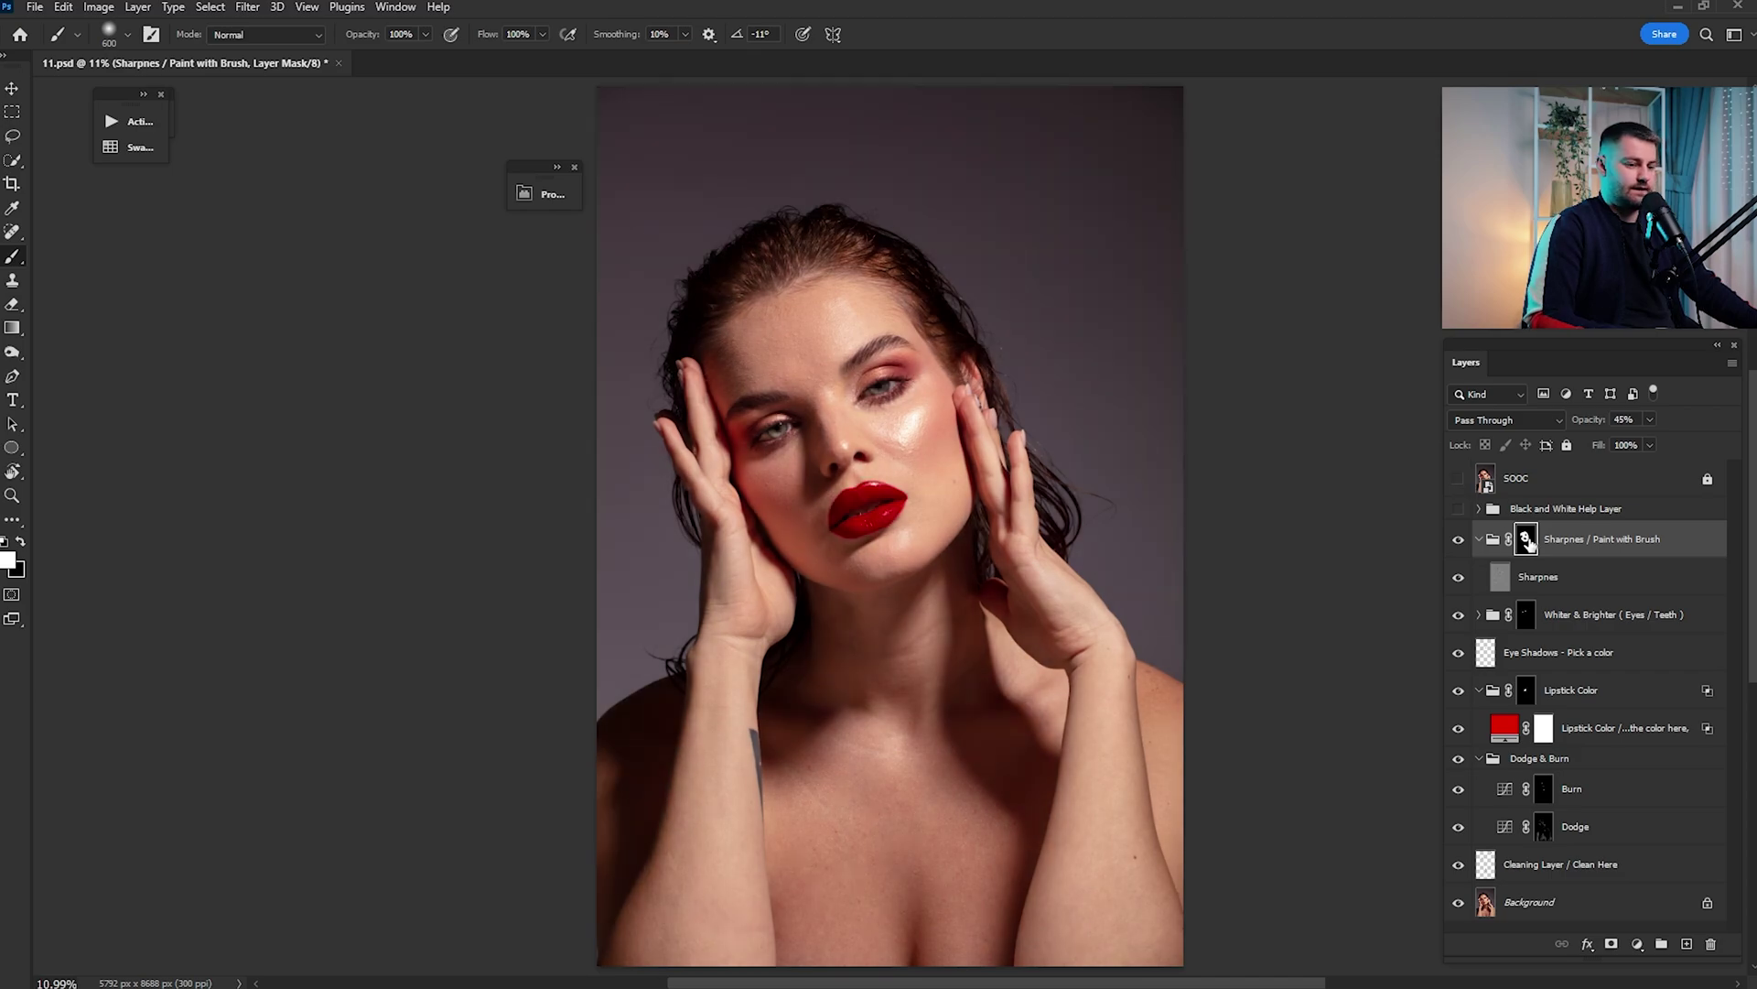
Merge all layers from Sharpnes / Paint with Brush down to Background and delete the Black and White Help Layer group
left_click(1480, 539)
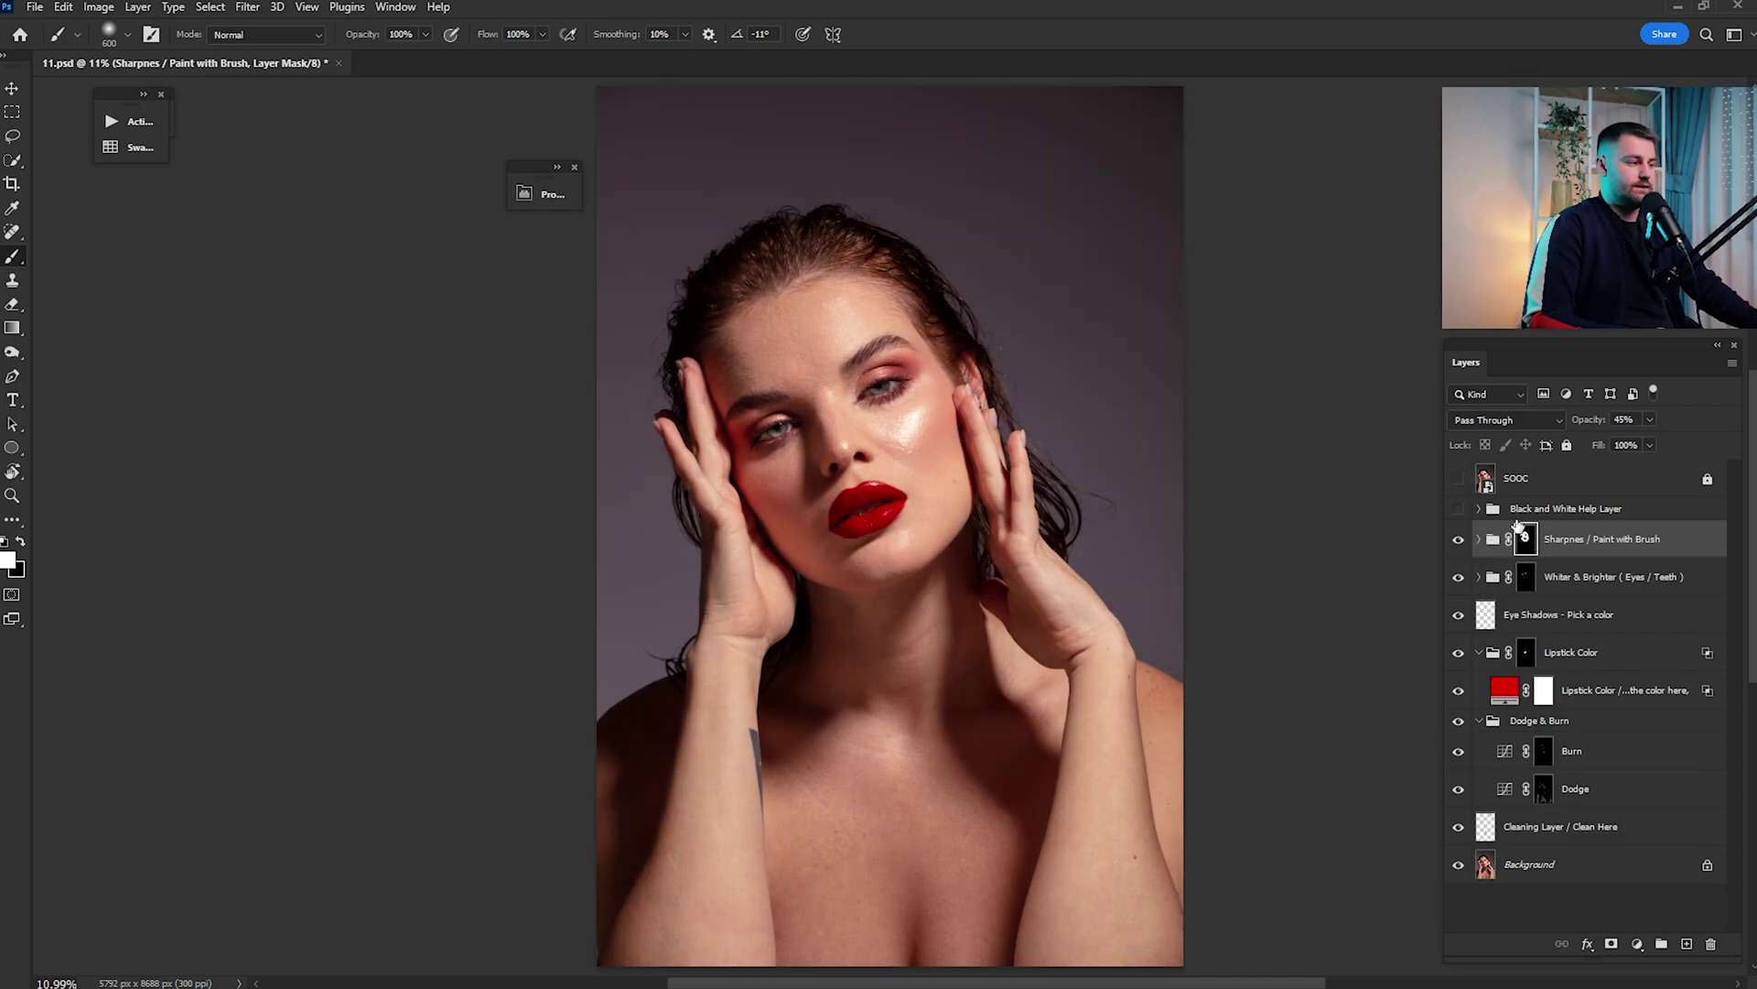
left_click(128, 121)
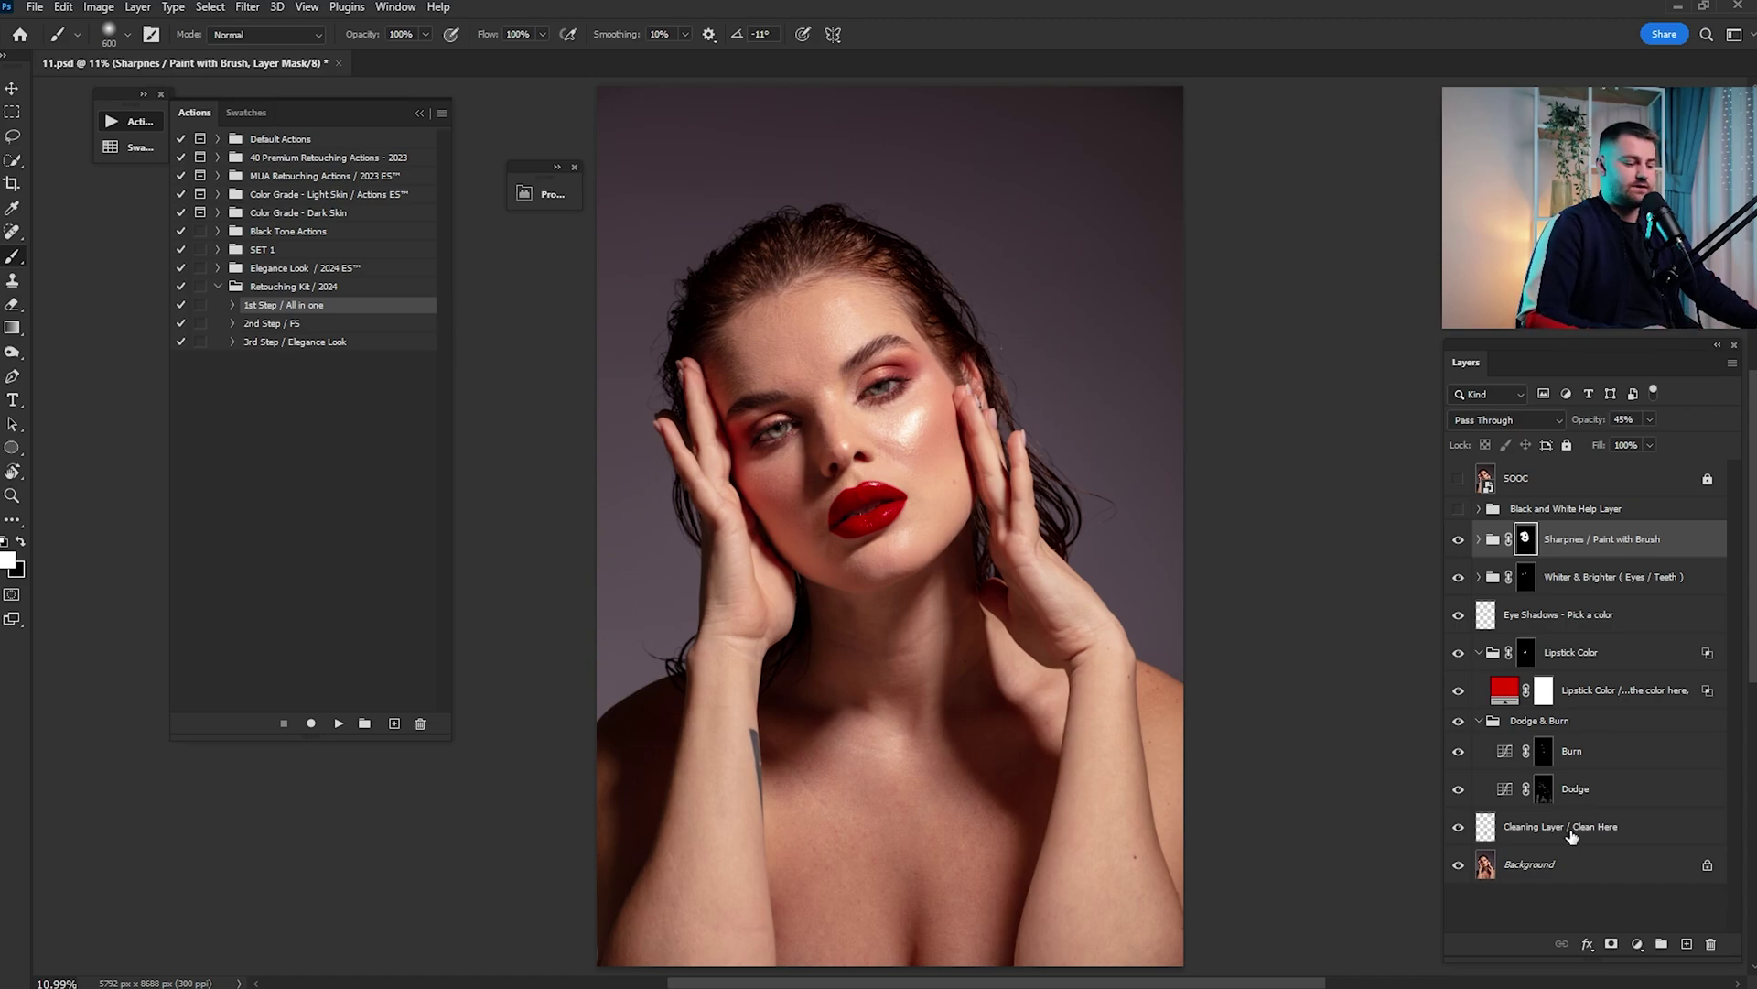
left_click(1547, 871, "shift")
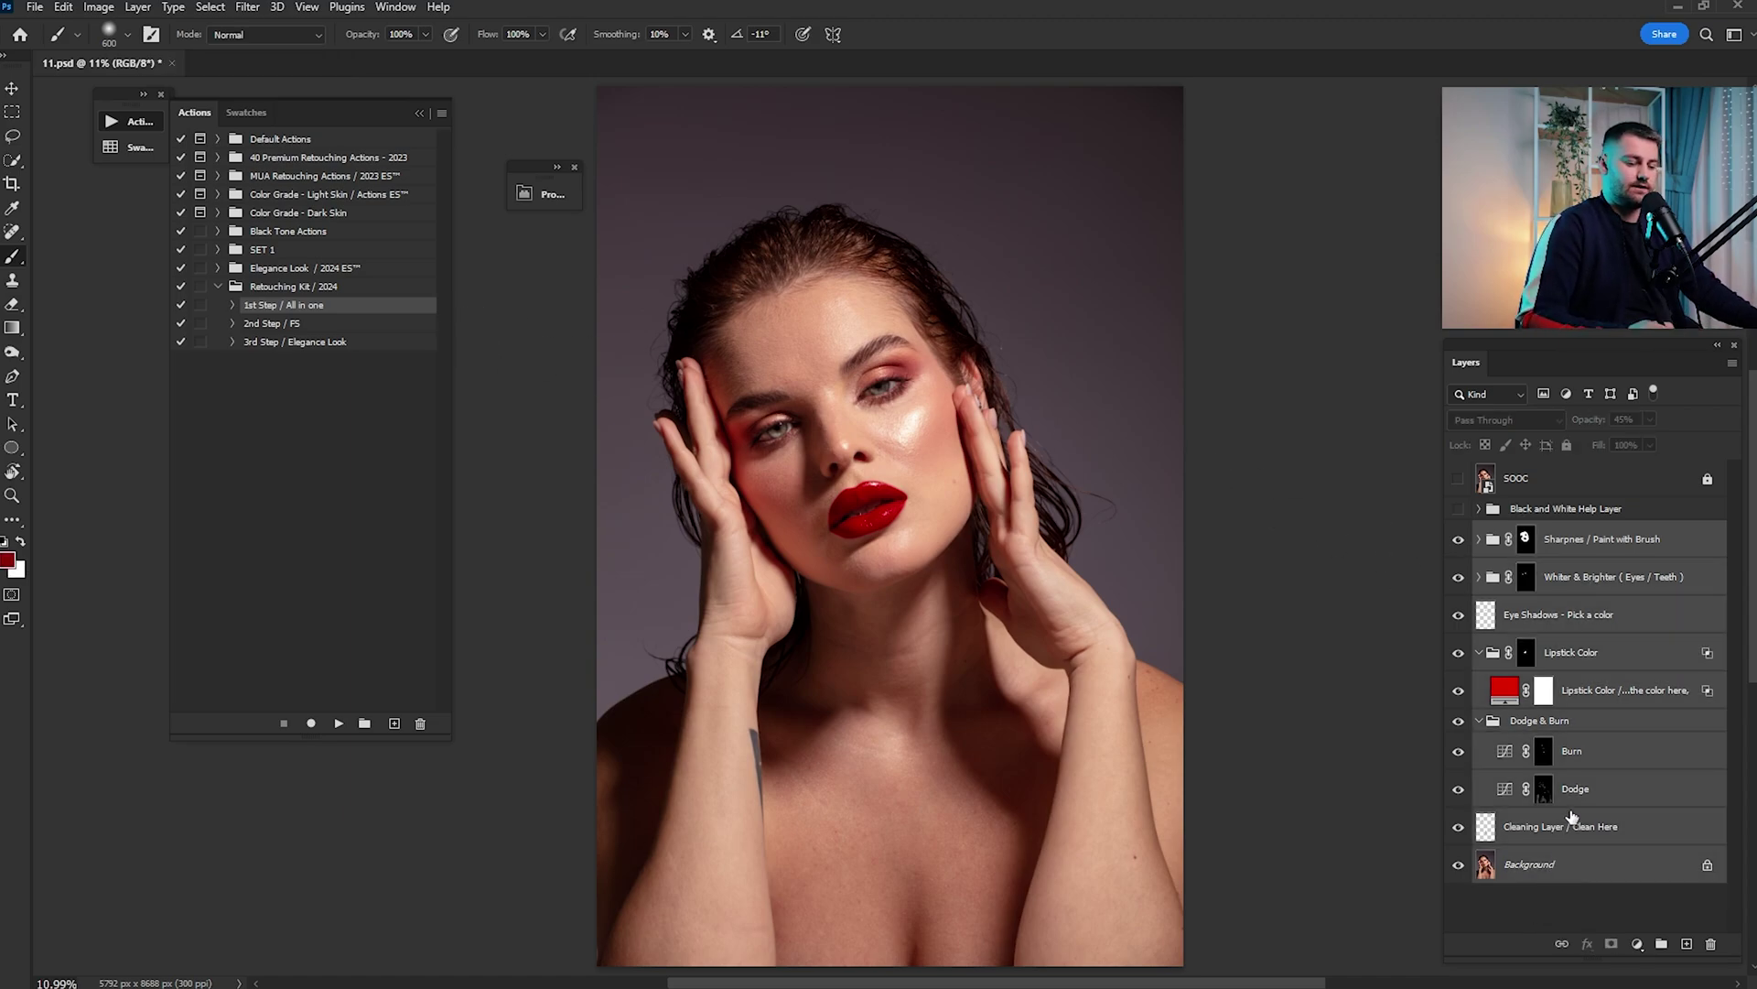
right_click(1635, 567)
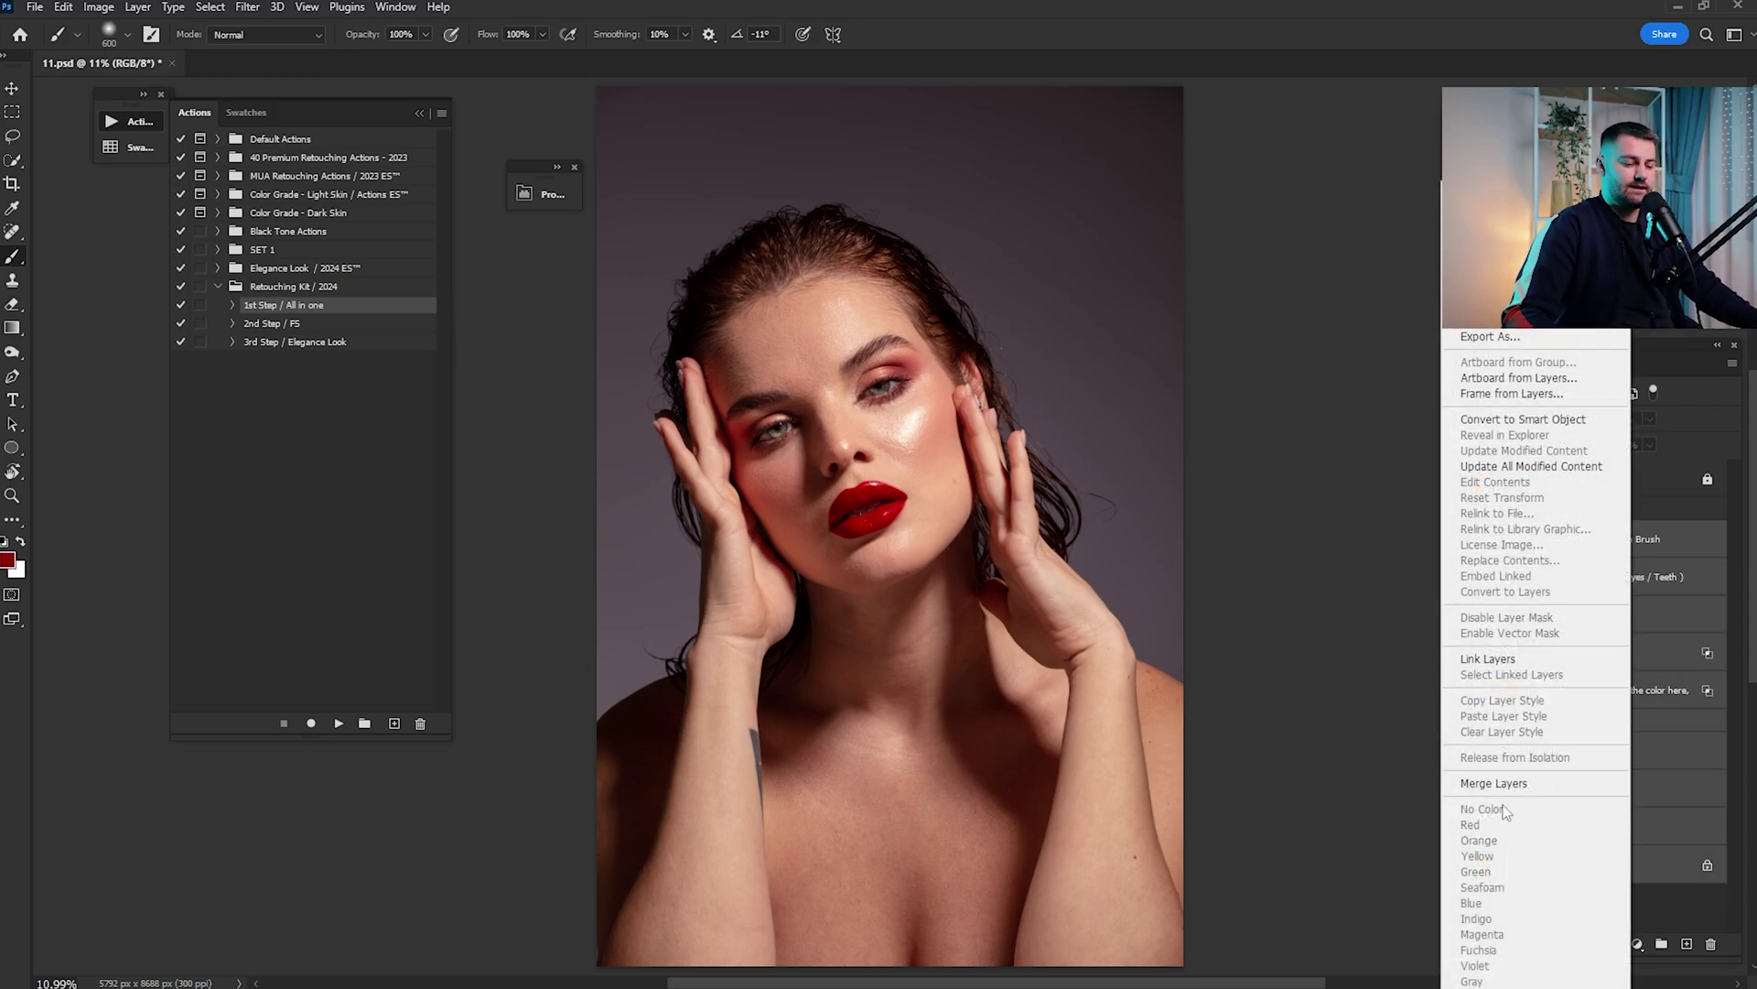
left_click(1501, 780)
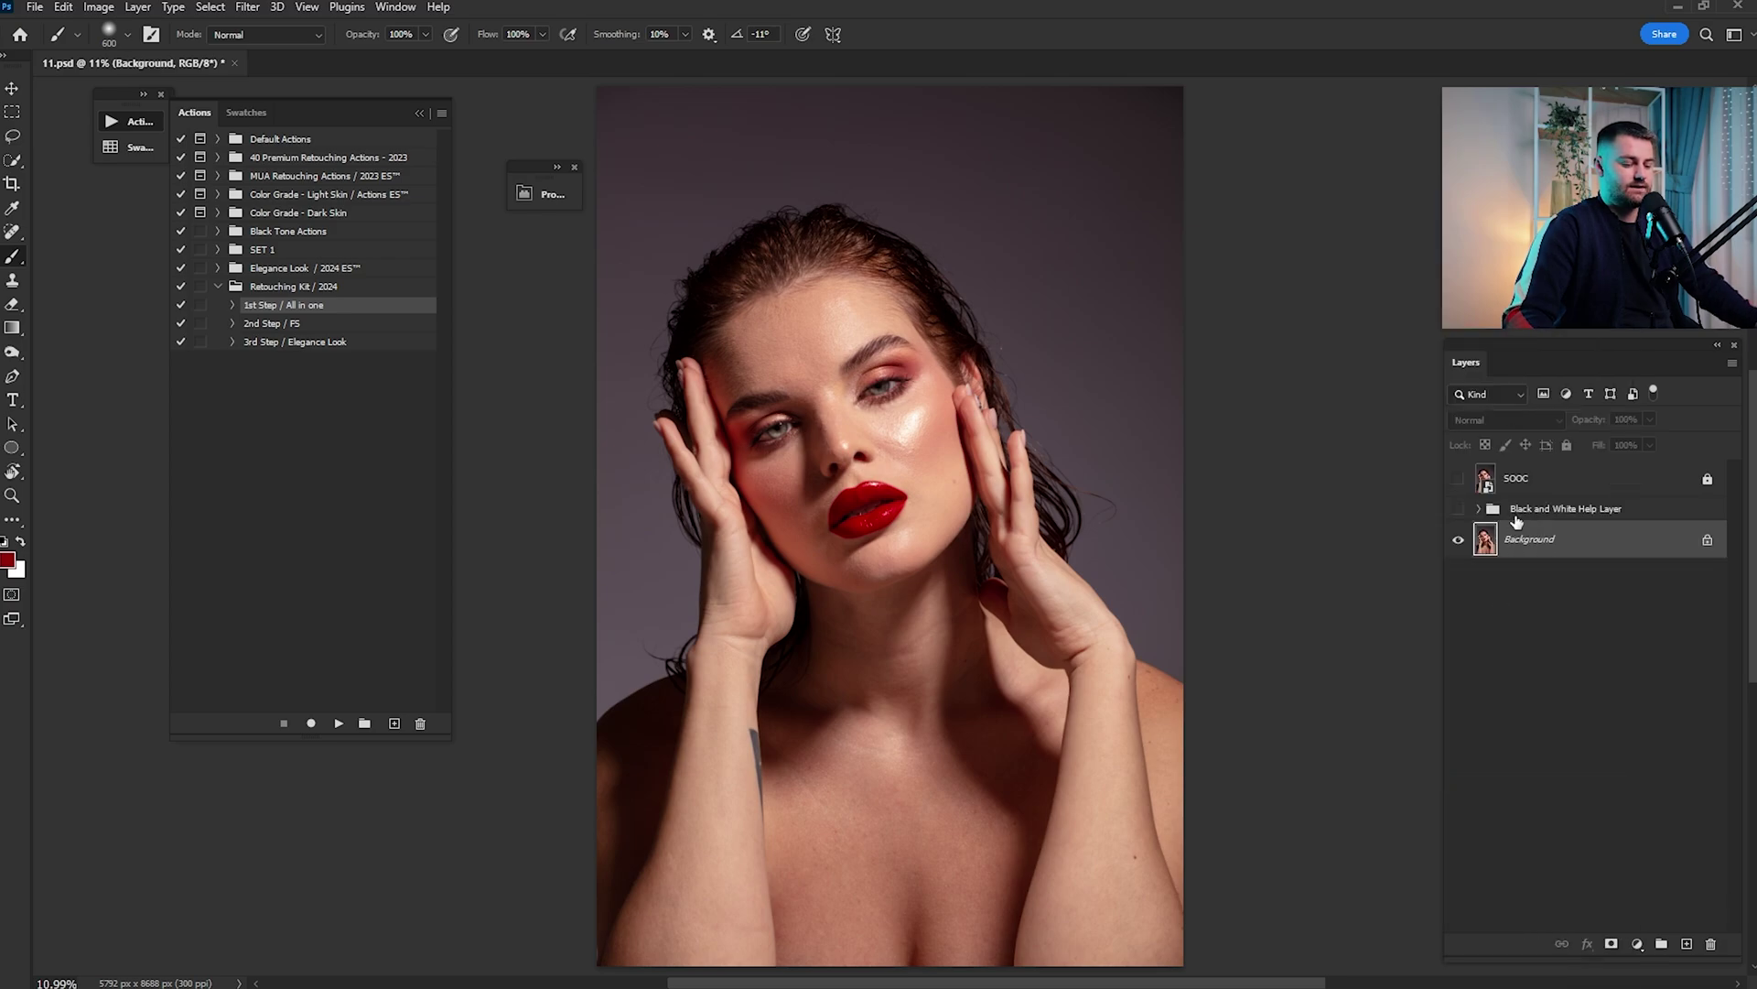
left_click(1517, 518)
key("Delete")
Compare the merged retouch with the original by showing and hiding the SOOC layer
left_click(1459, 479)
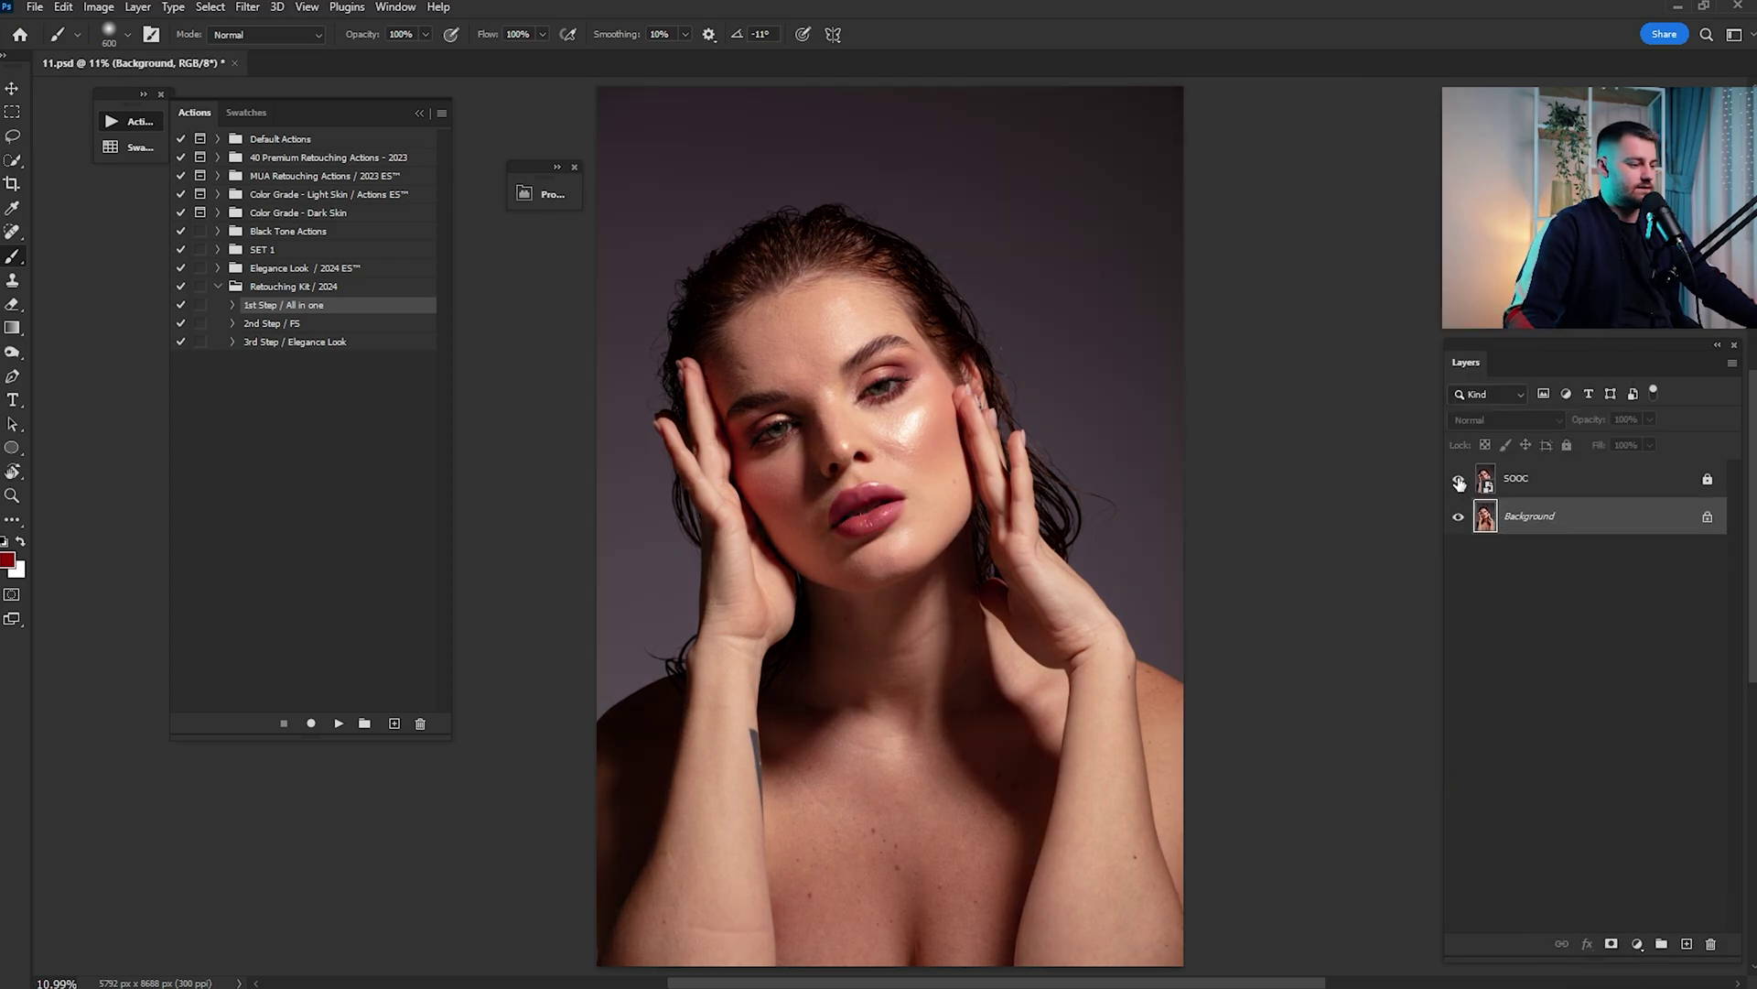
left_click(1459, 480)
left_click(1459, 480)
left_click(1459, 480)
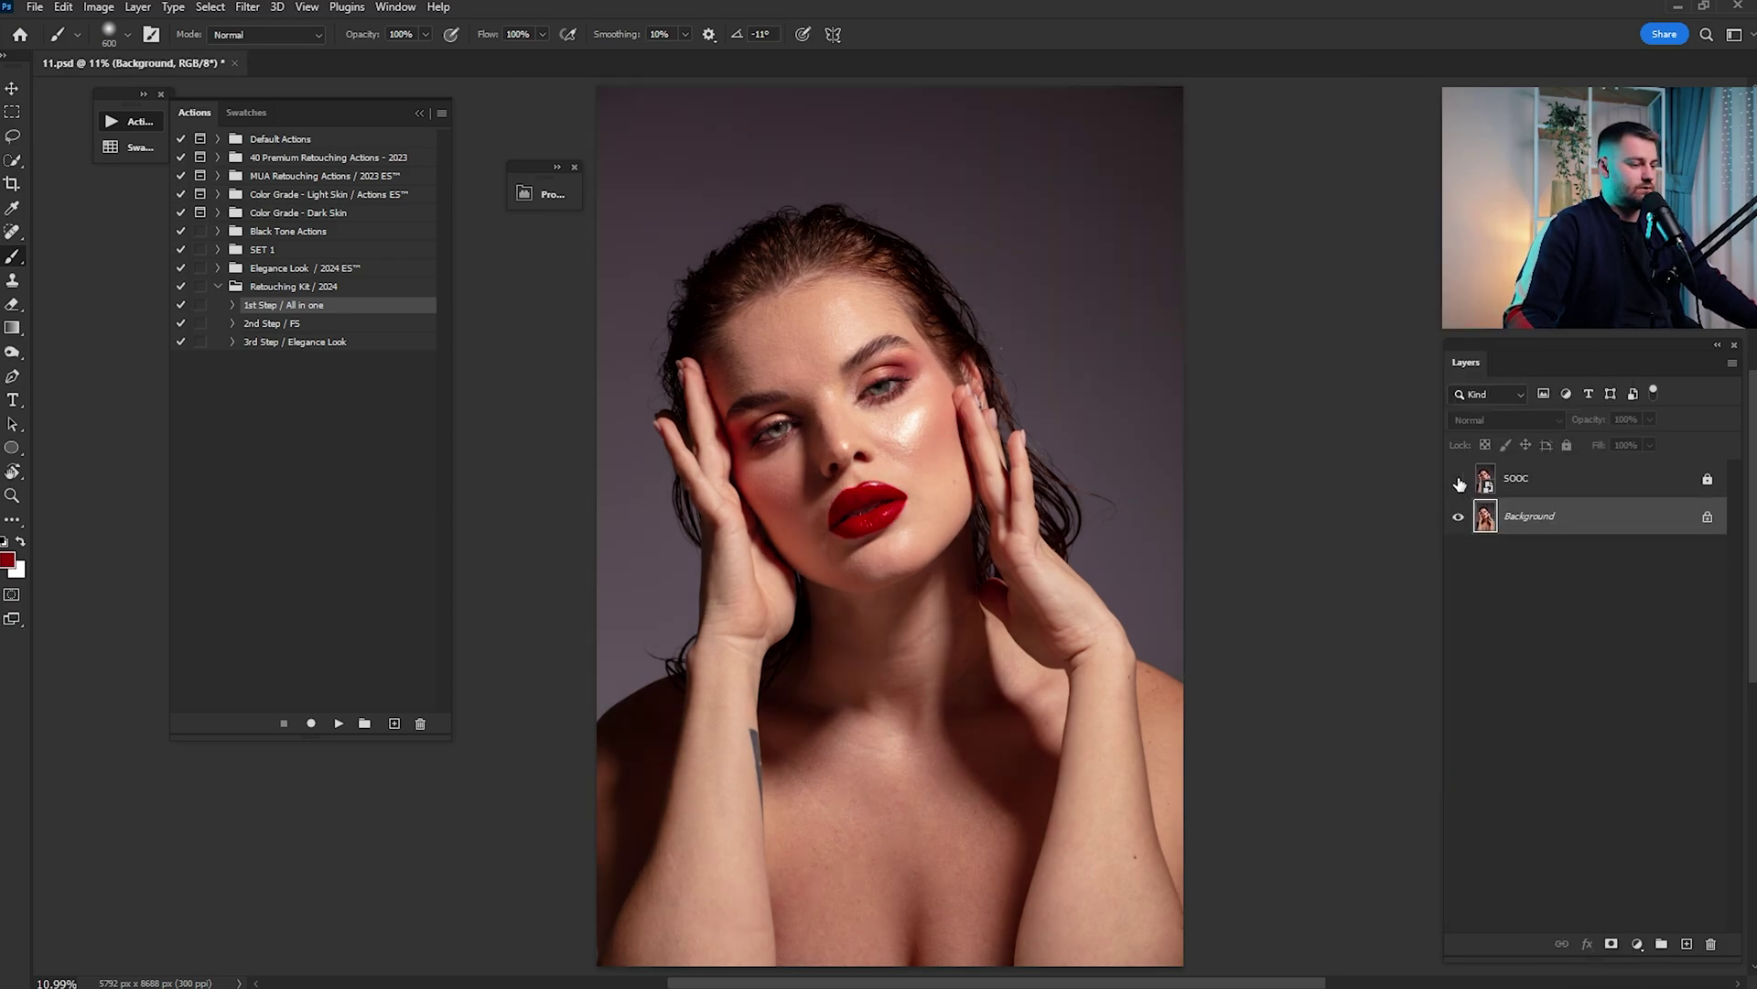
Run the 2nd Step / FS action from the Retouching Kit / 2024 set and hide the High layer in the FS group
left_click(280, 320)
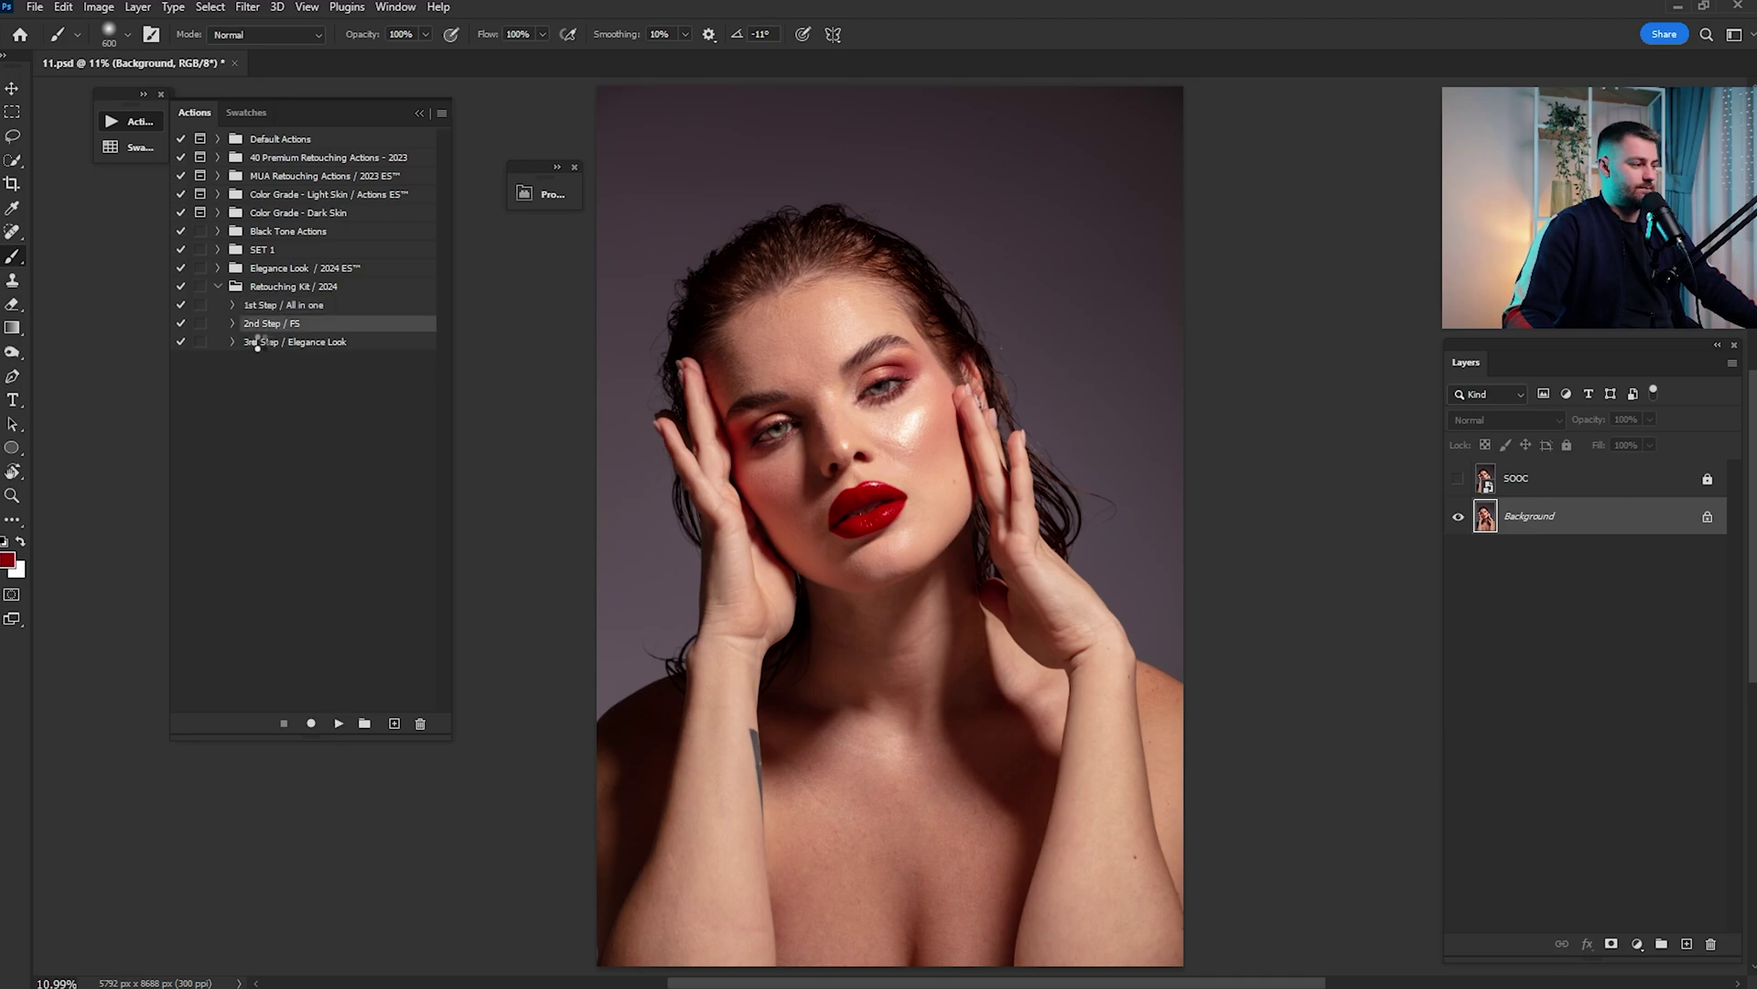
key("F2")
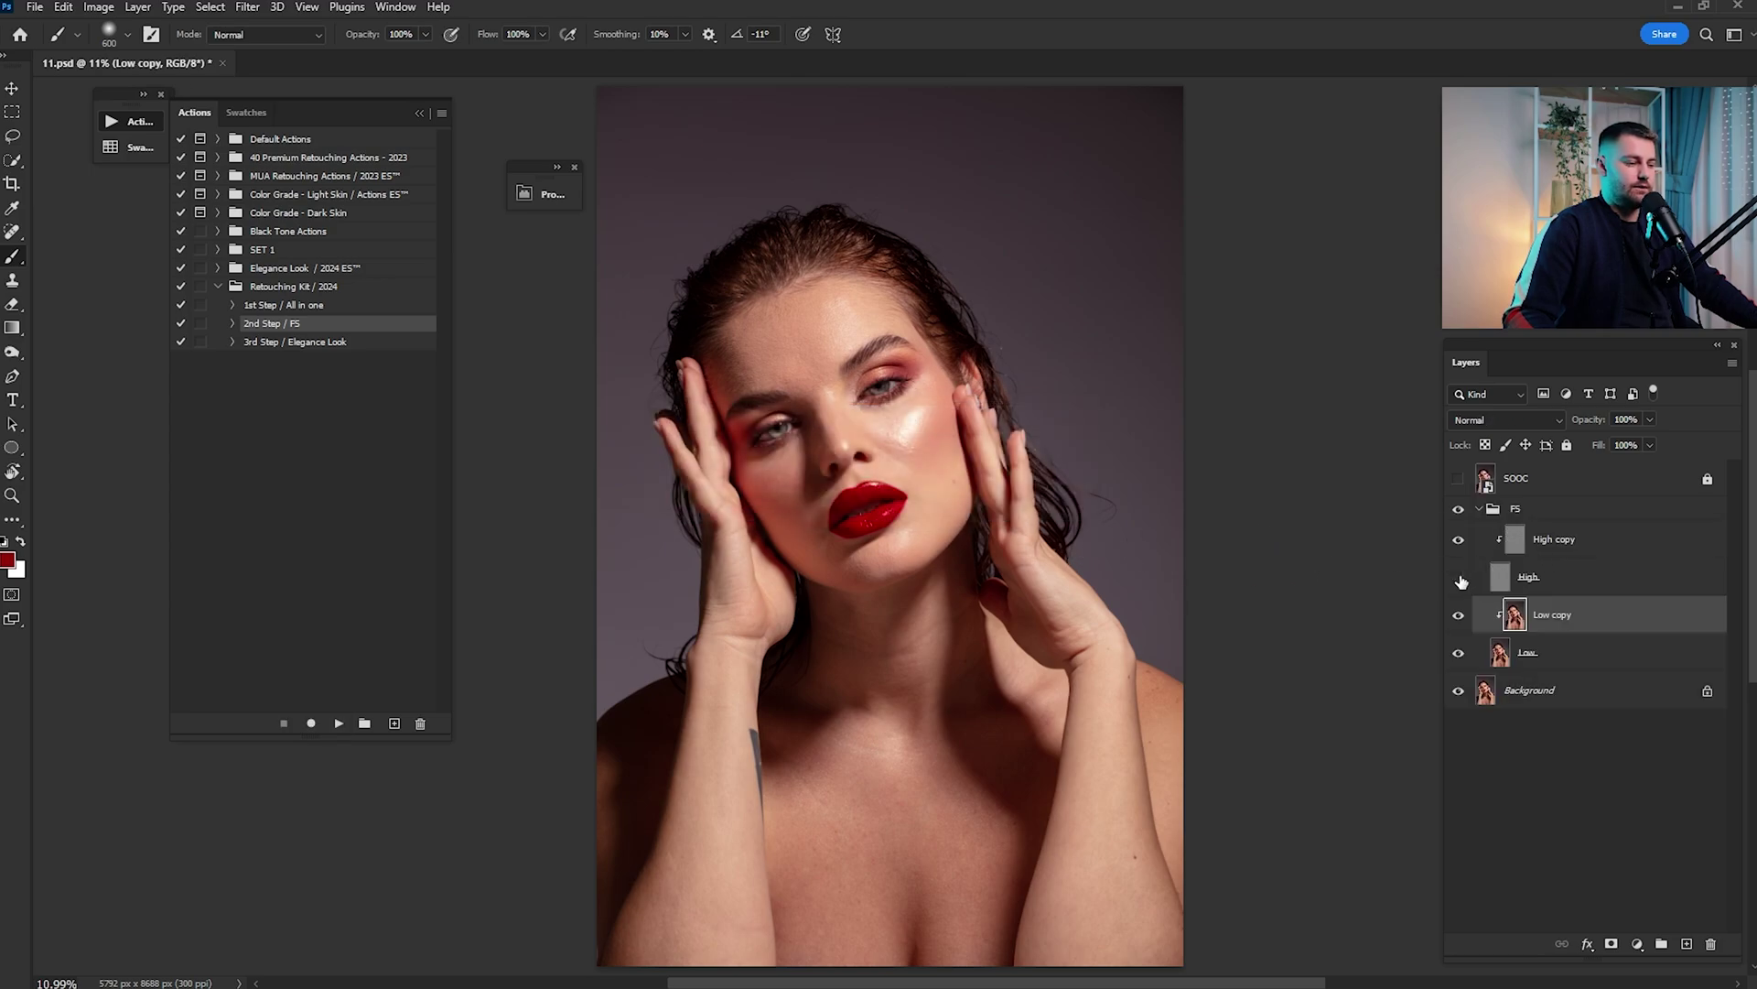
left_click(1459, 577)
scroll(880, 384, "up", 3)
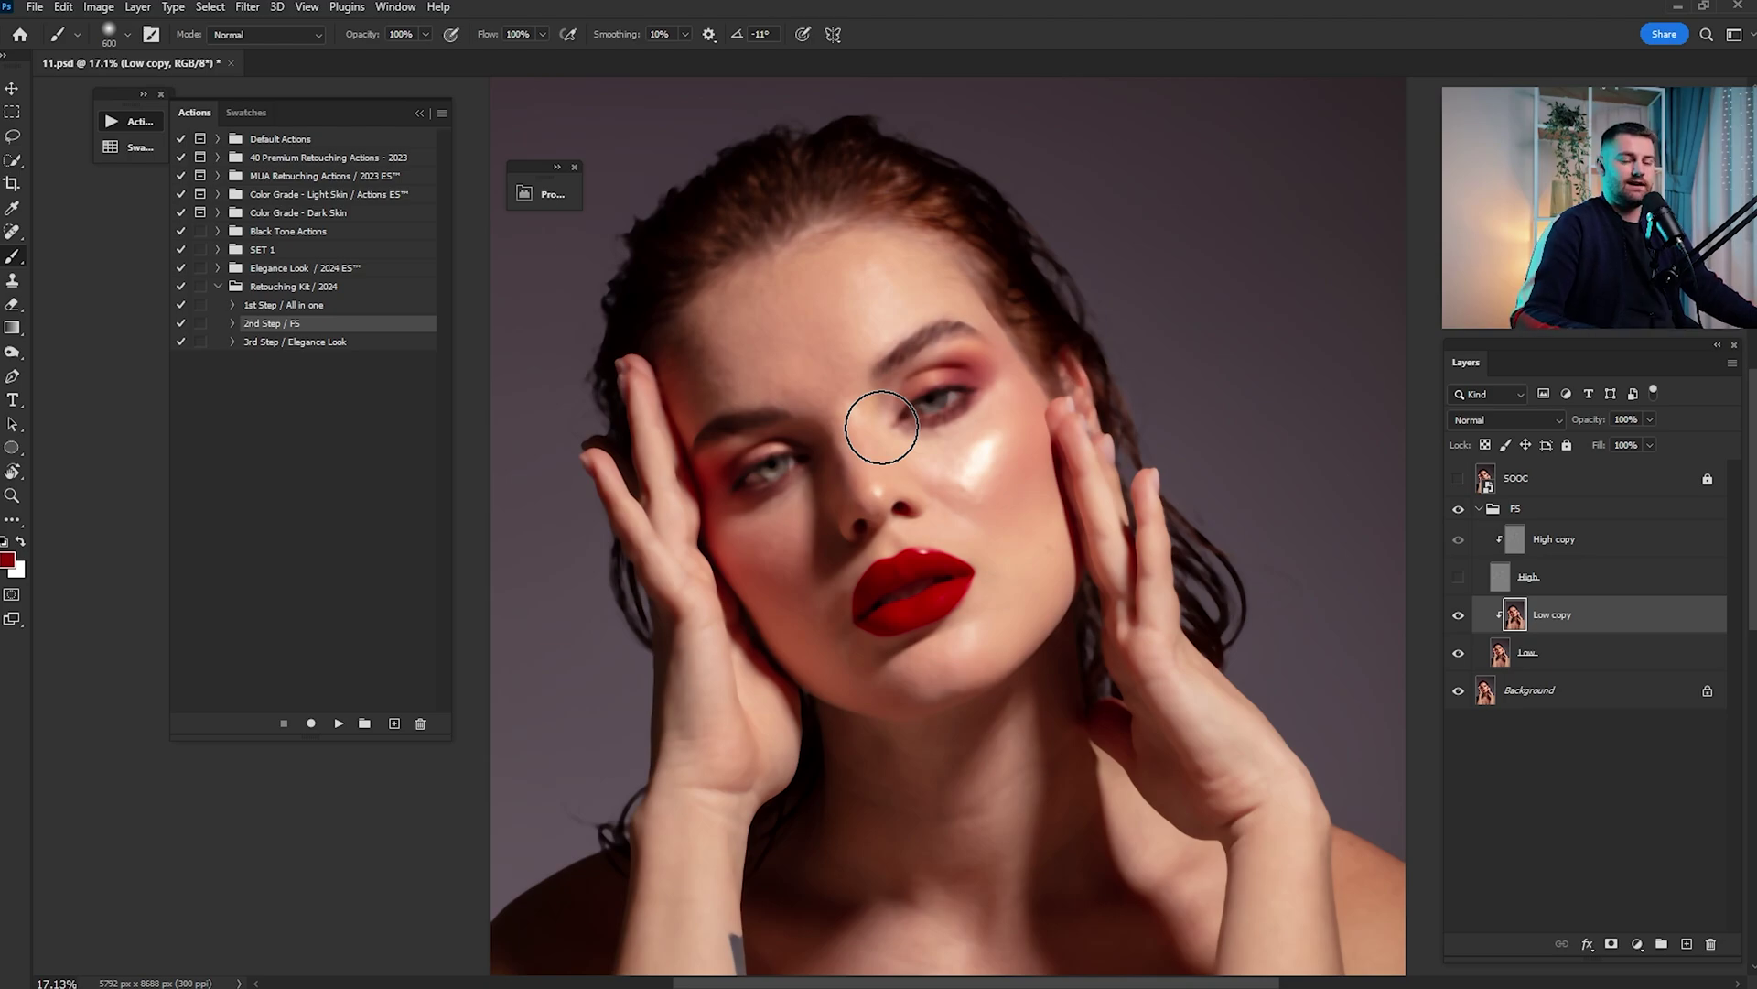
Switch to the Mixer Brush with Wet 10%, Load 45%, Mix 33% and Flow 45%
right_click(12, 258)
left_click(69, 276)
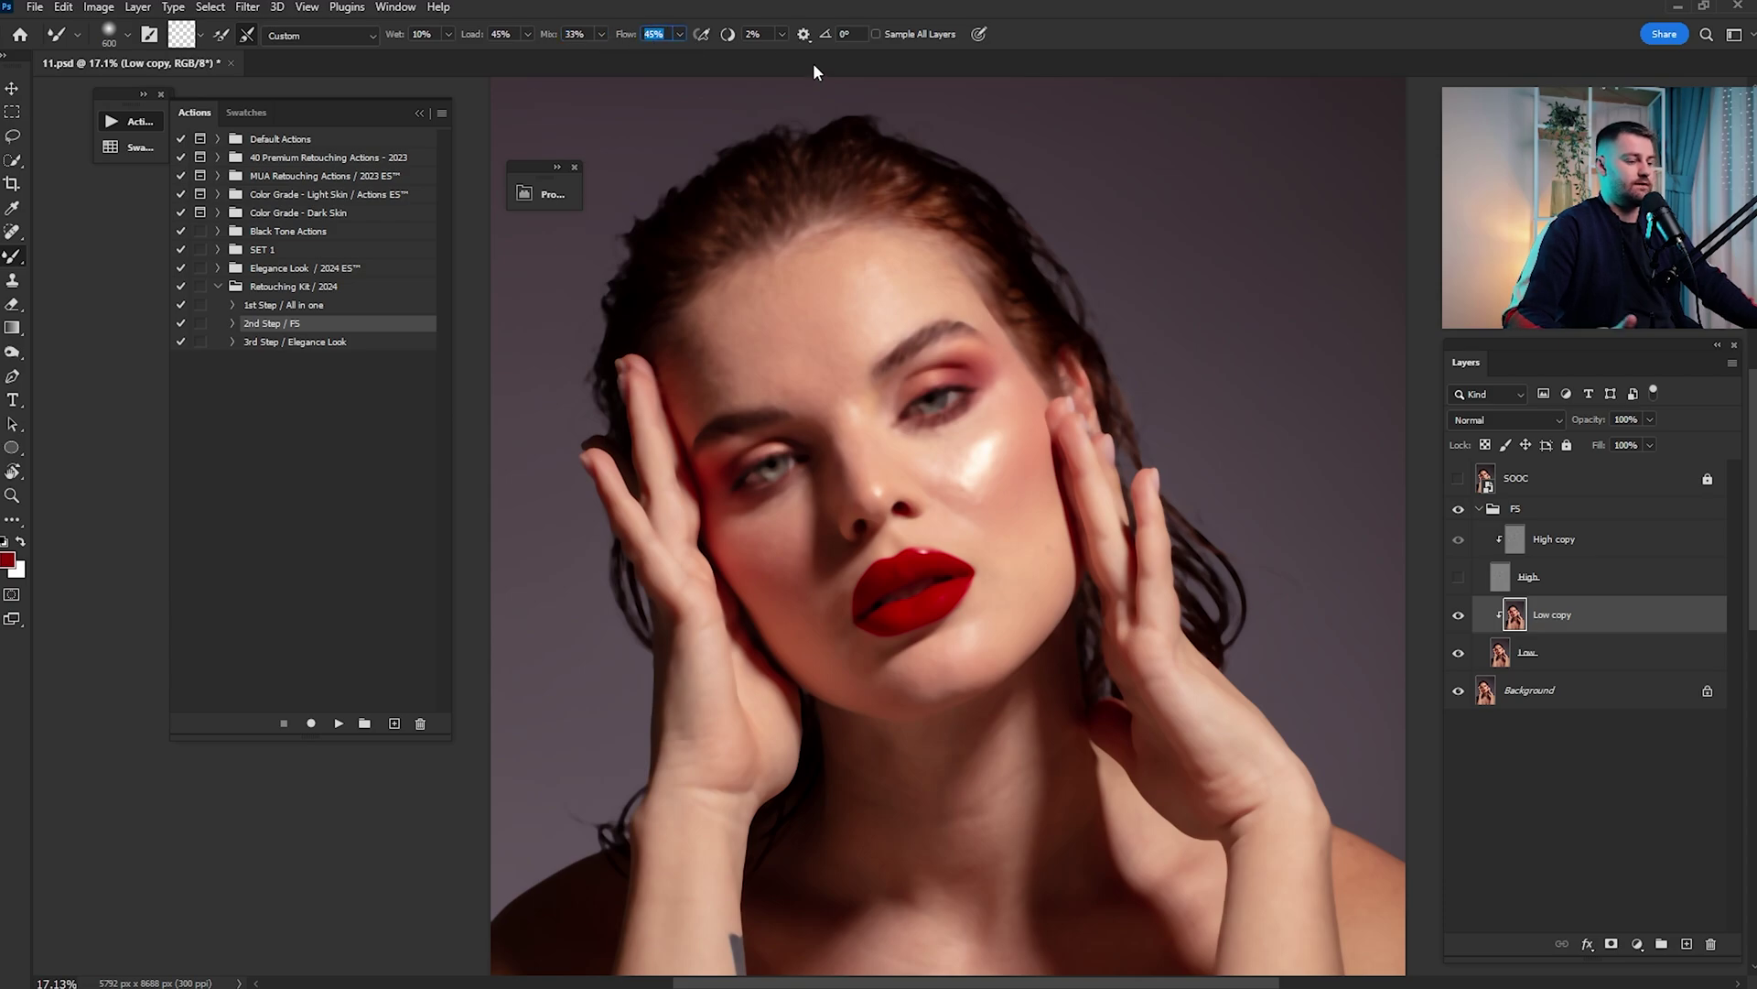
key("Return")
scroll(769, 366, "up", 2)
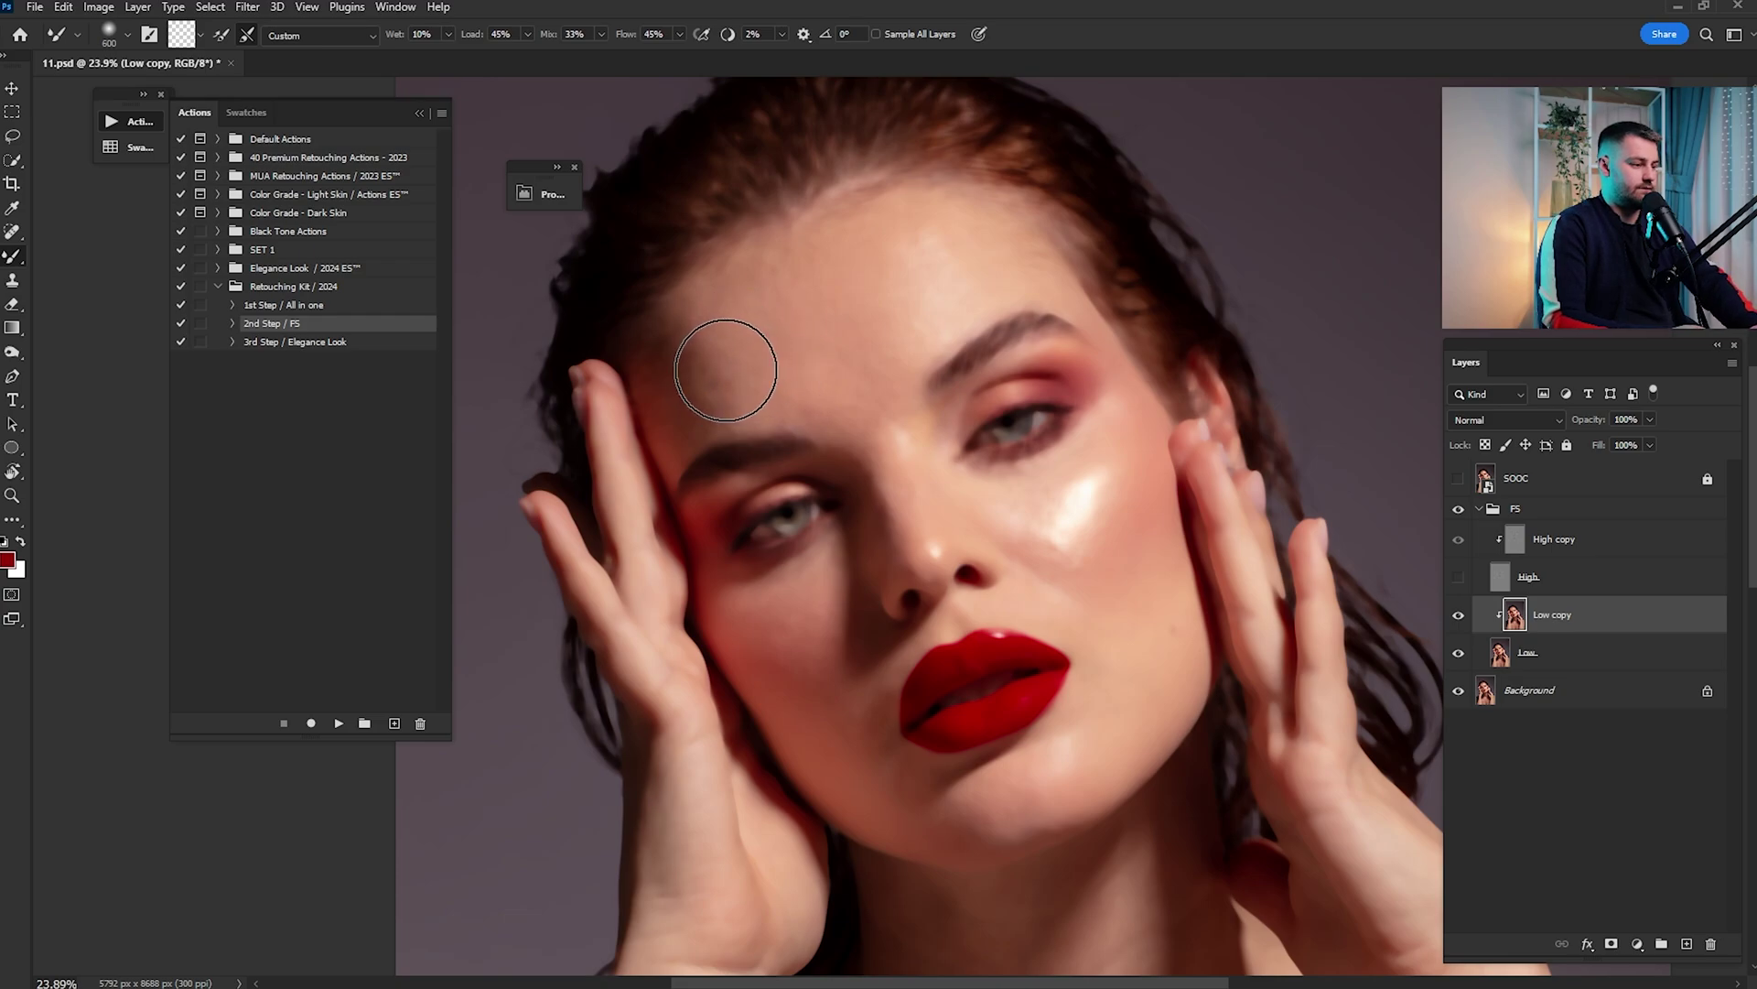
Blend the forehead and cheek tones on the Low copy layer with the Mixer Brush at 500 to 700 px
key("bracketright")
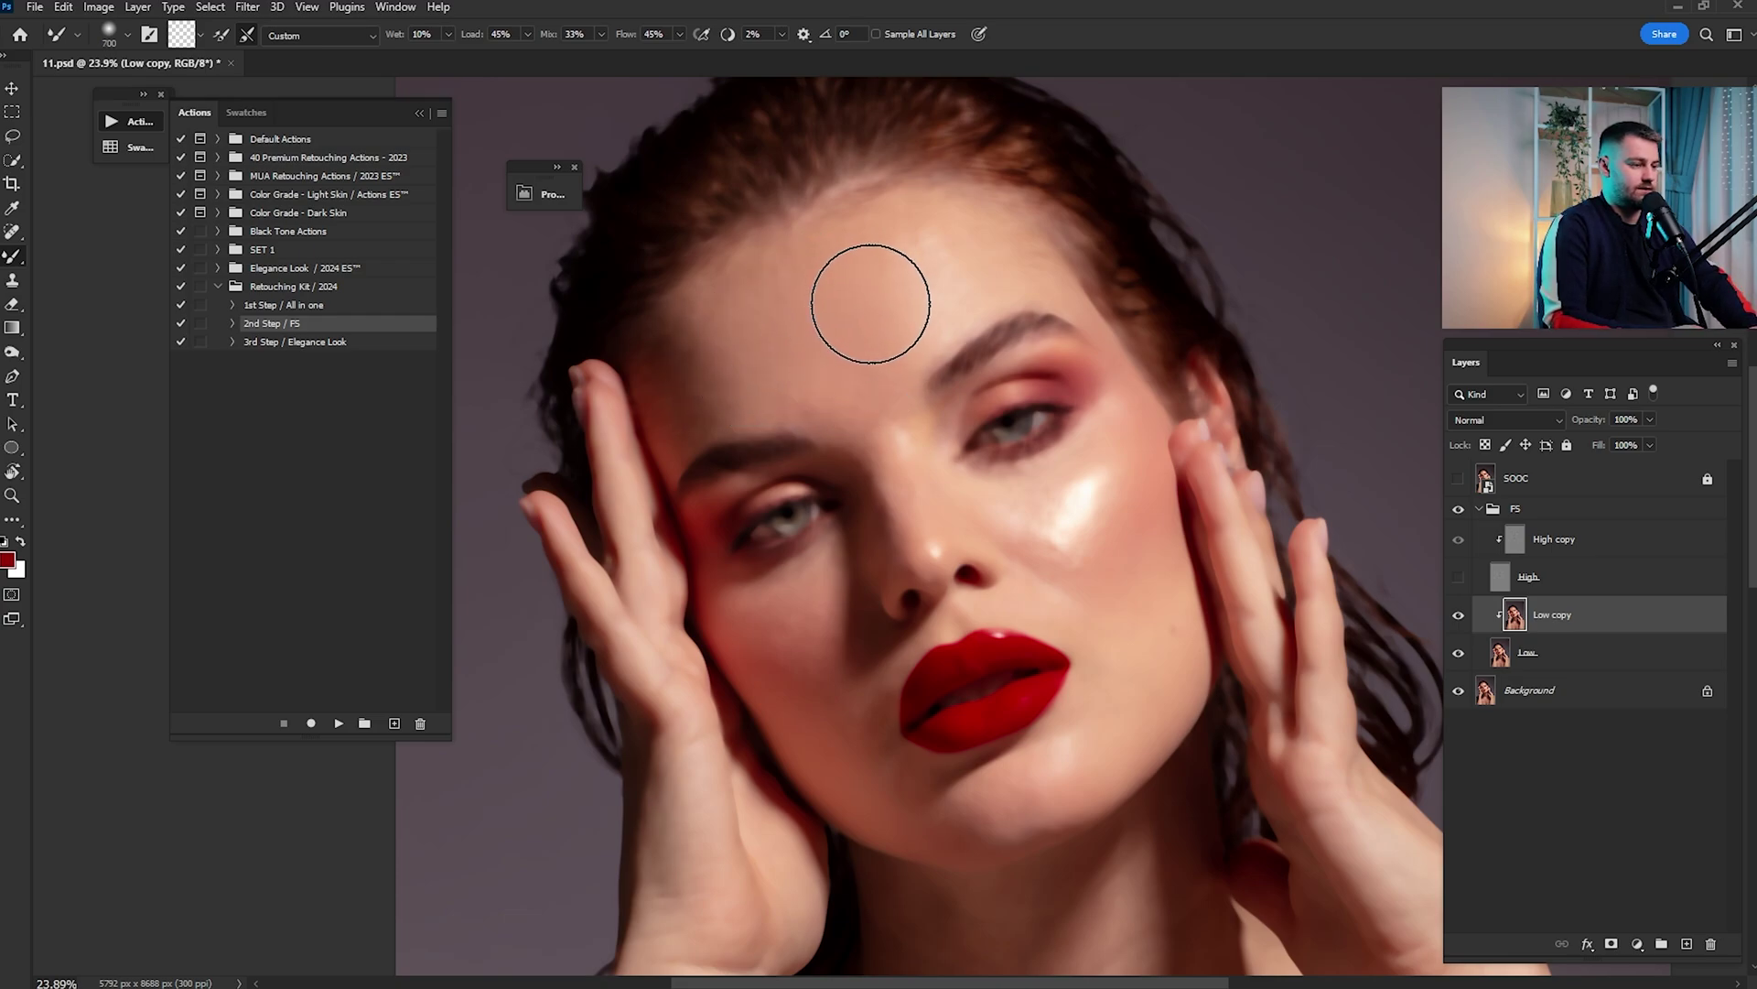
key("bracketleft")
key("bracketleft")
key("bracketright")
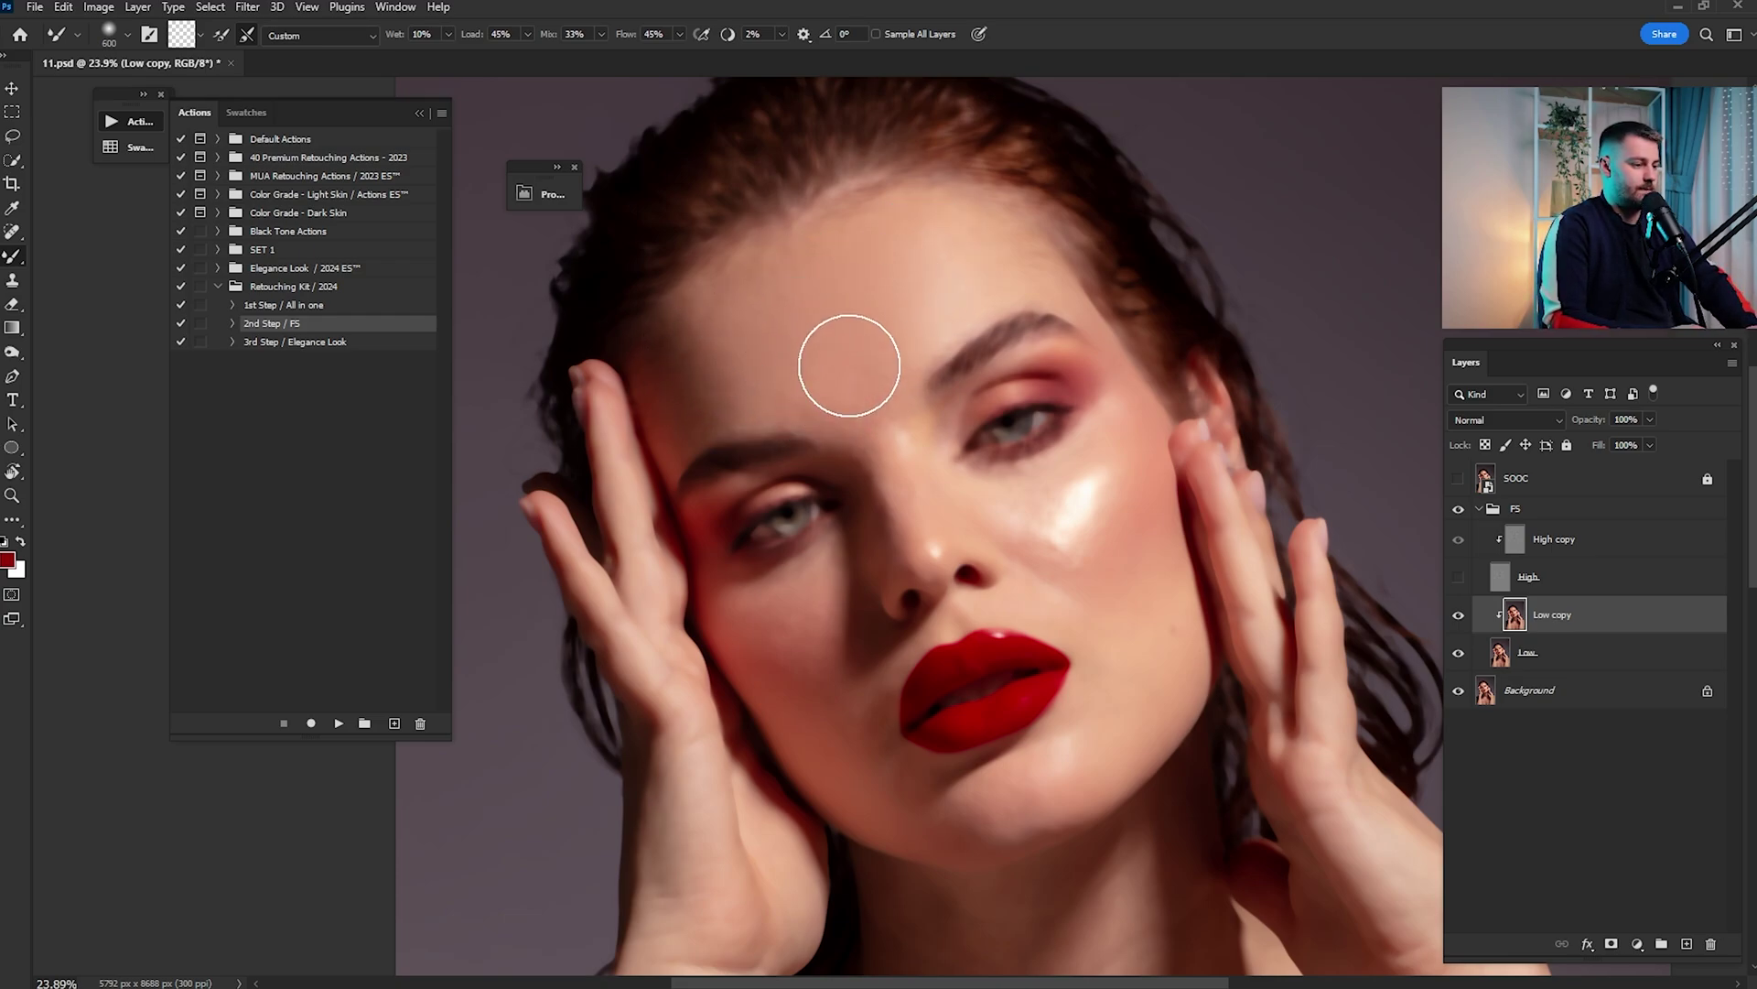
key("bracketright")
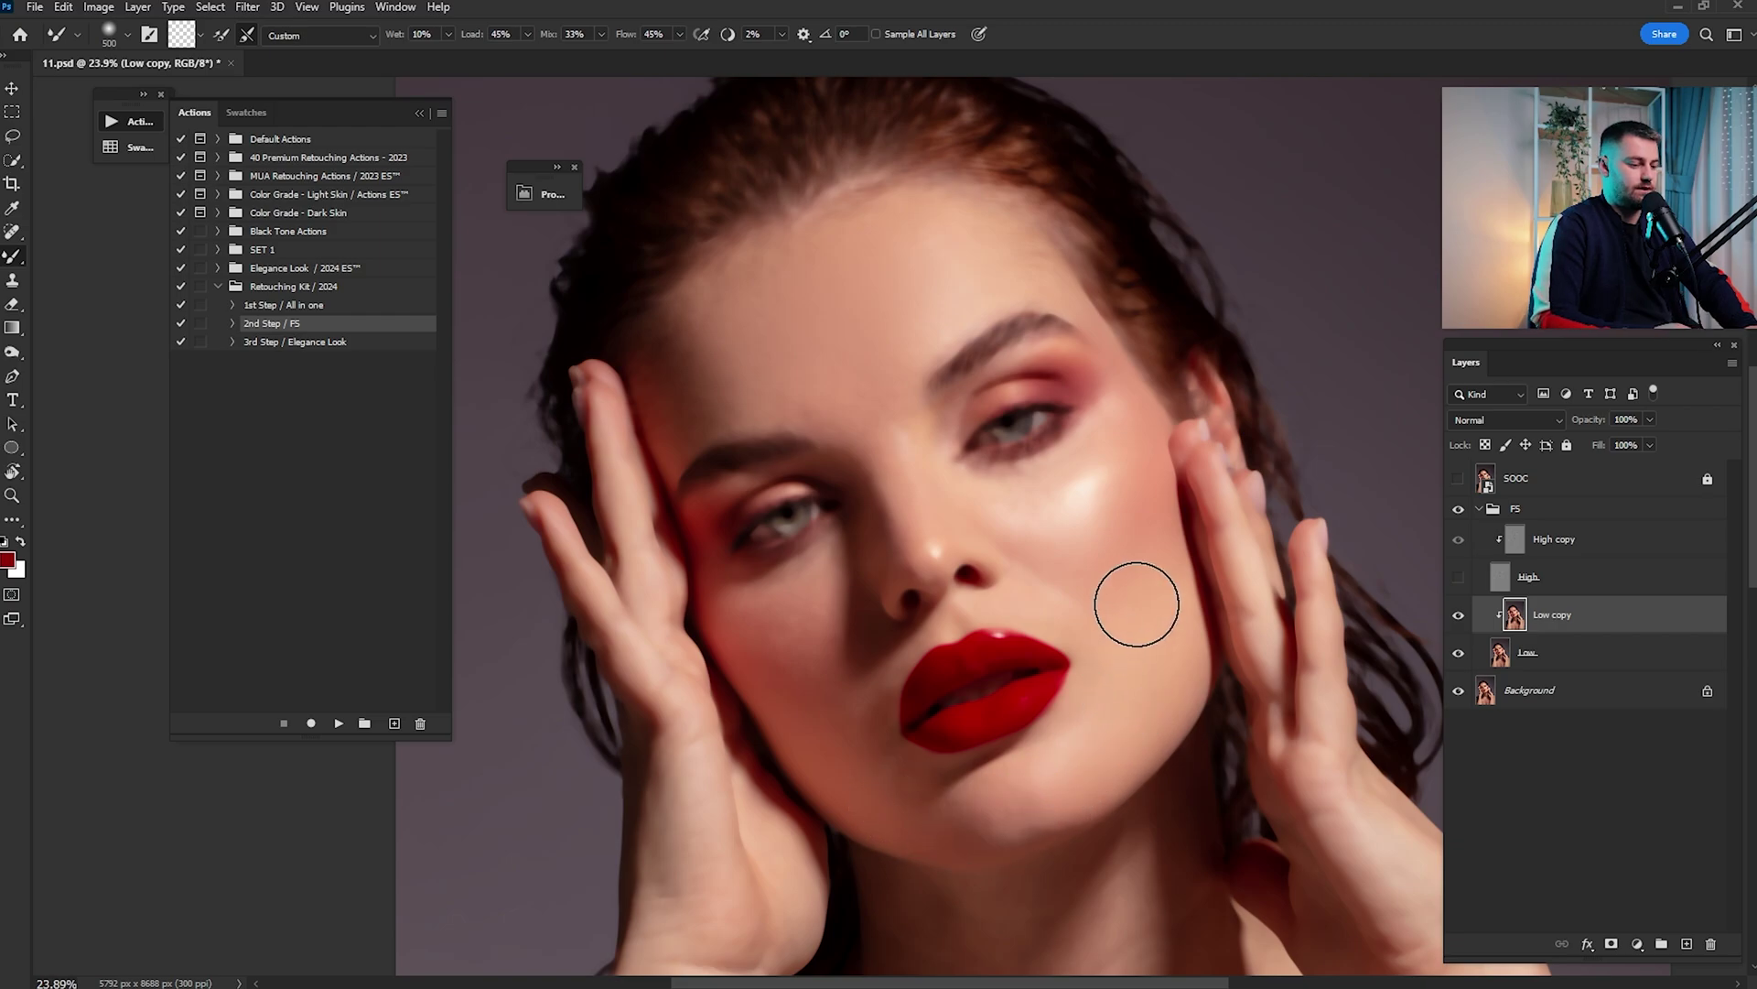
key("bracketright")
key("bracketright")
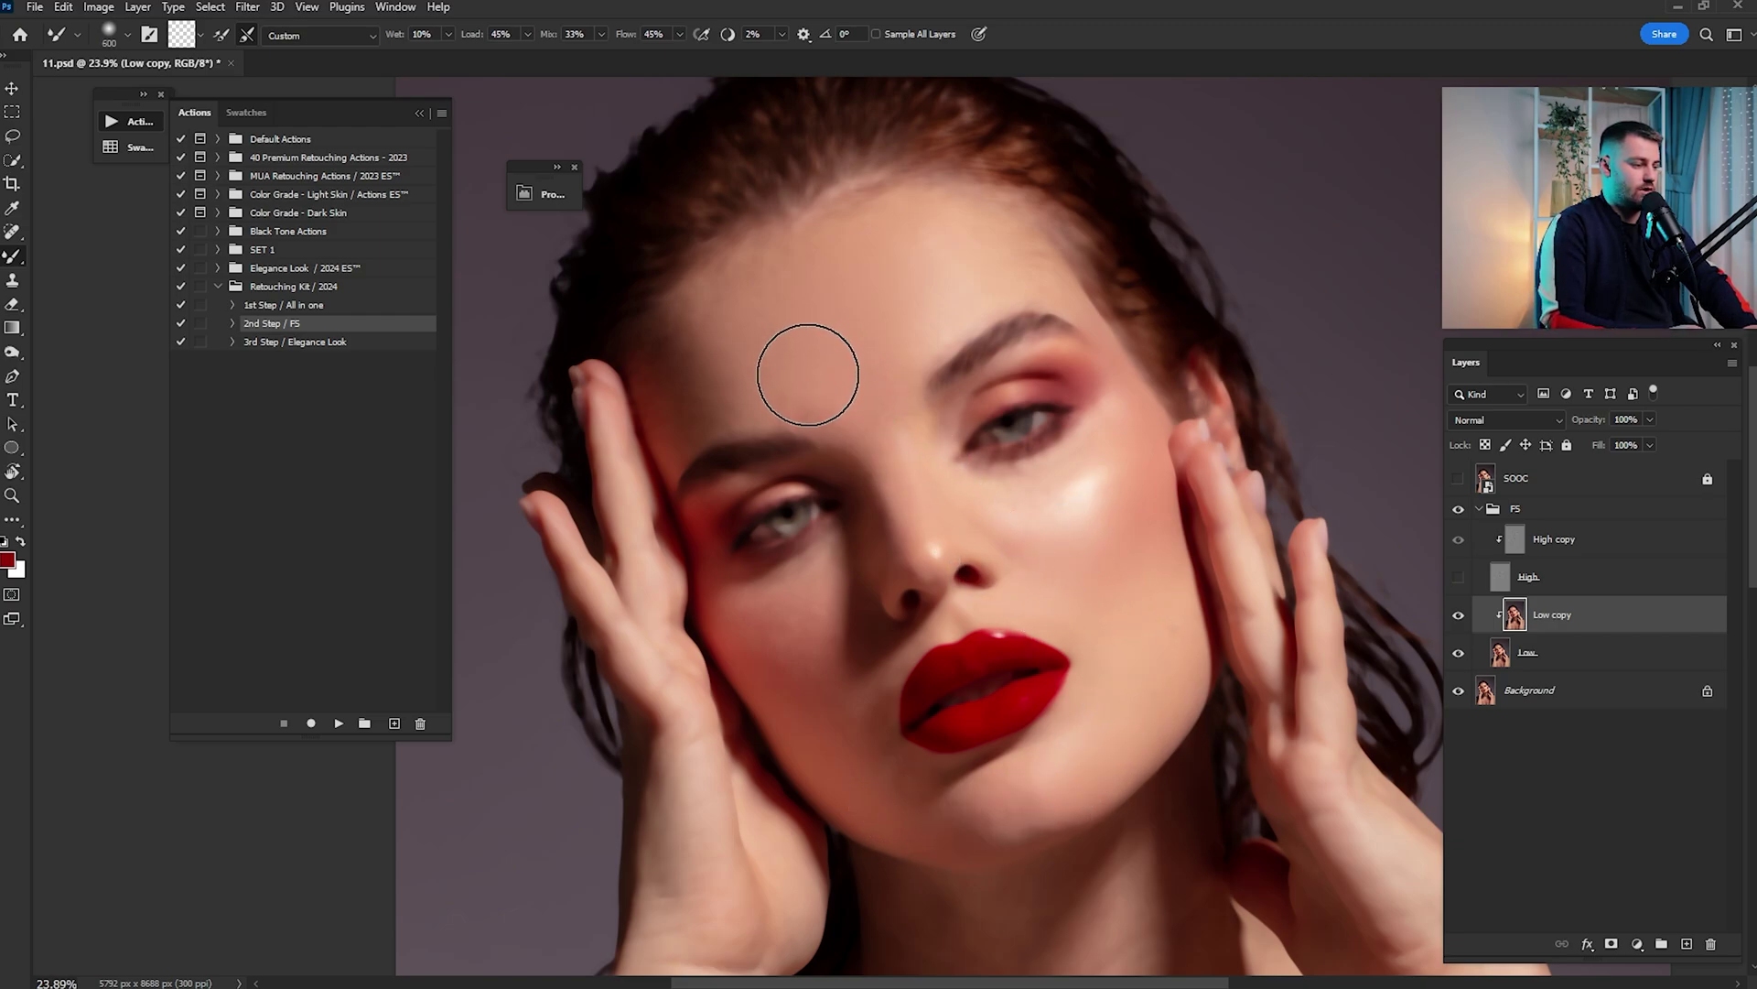
Smooth the chest and forearm tones on the Low copy layer with the Mixer Brush enlarged from 1000 to 1200 px
key("space")
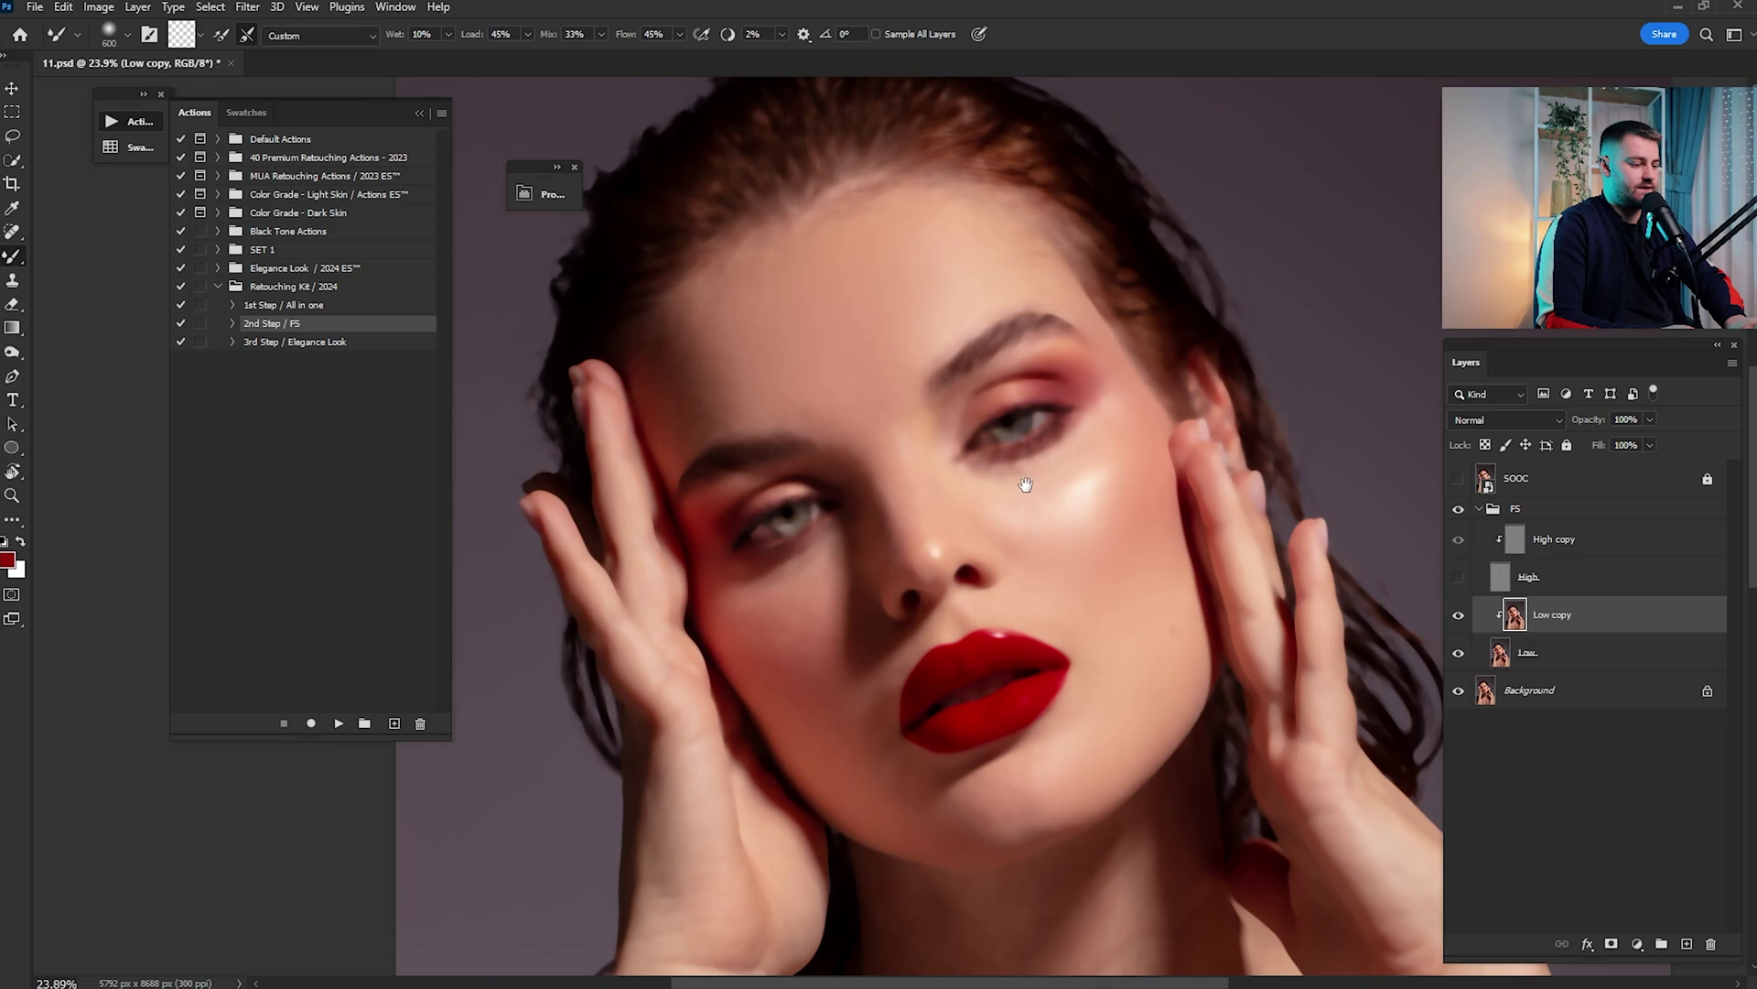
left_click_drag(1086, 897, 1034, 366)
key("bracketright")
key("bracketright")
key("space")
mouse_move(919, 802)
left_mouse_down()
mouse_move(909, 546)
mouse_move(920, 633)
left_mouse_up()
key("ctrl+space")
key("bracketright")
key("bracketright")
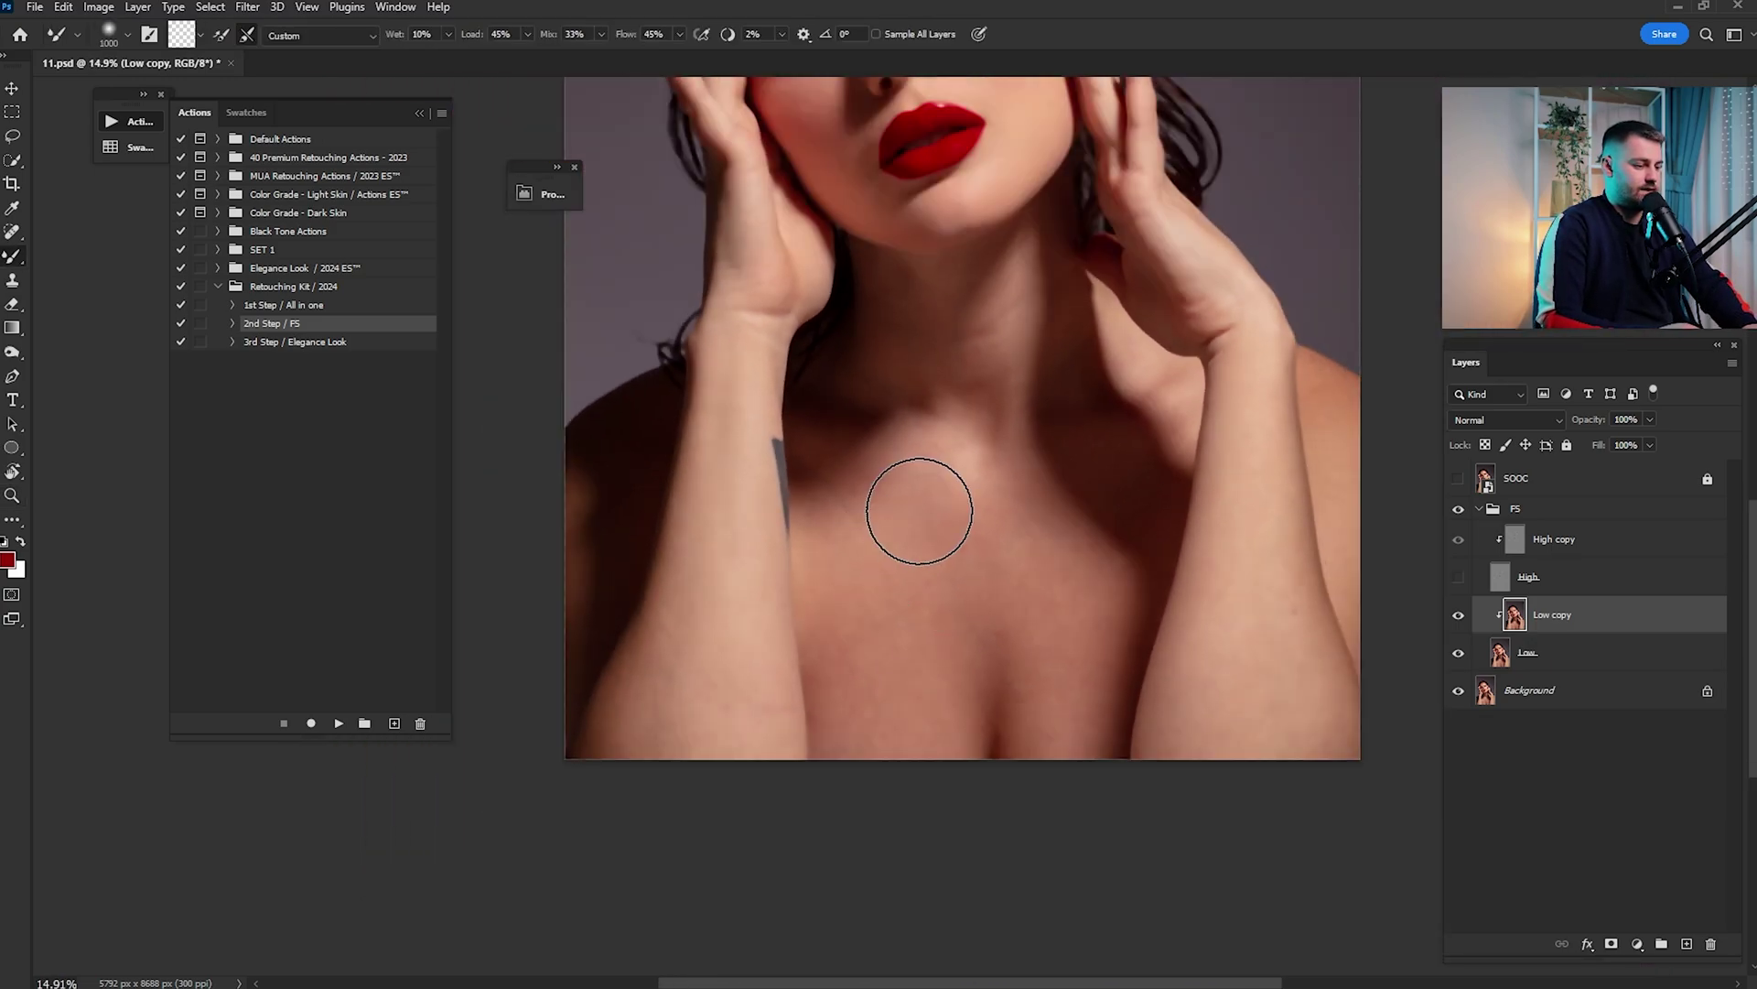
key("bracketright")
key("bracketright")
key("bracketright")
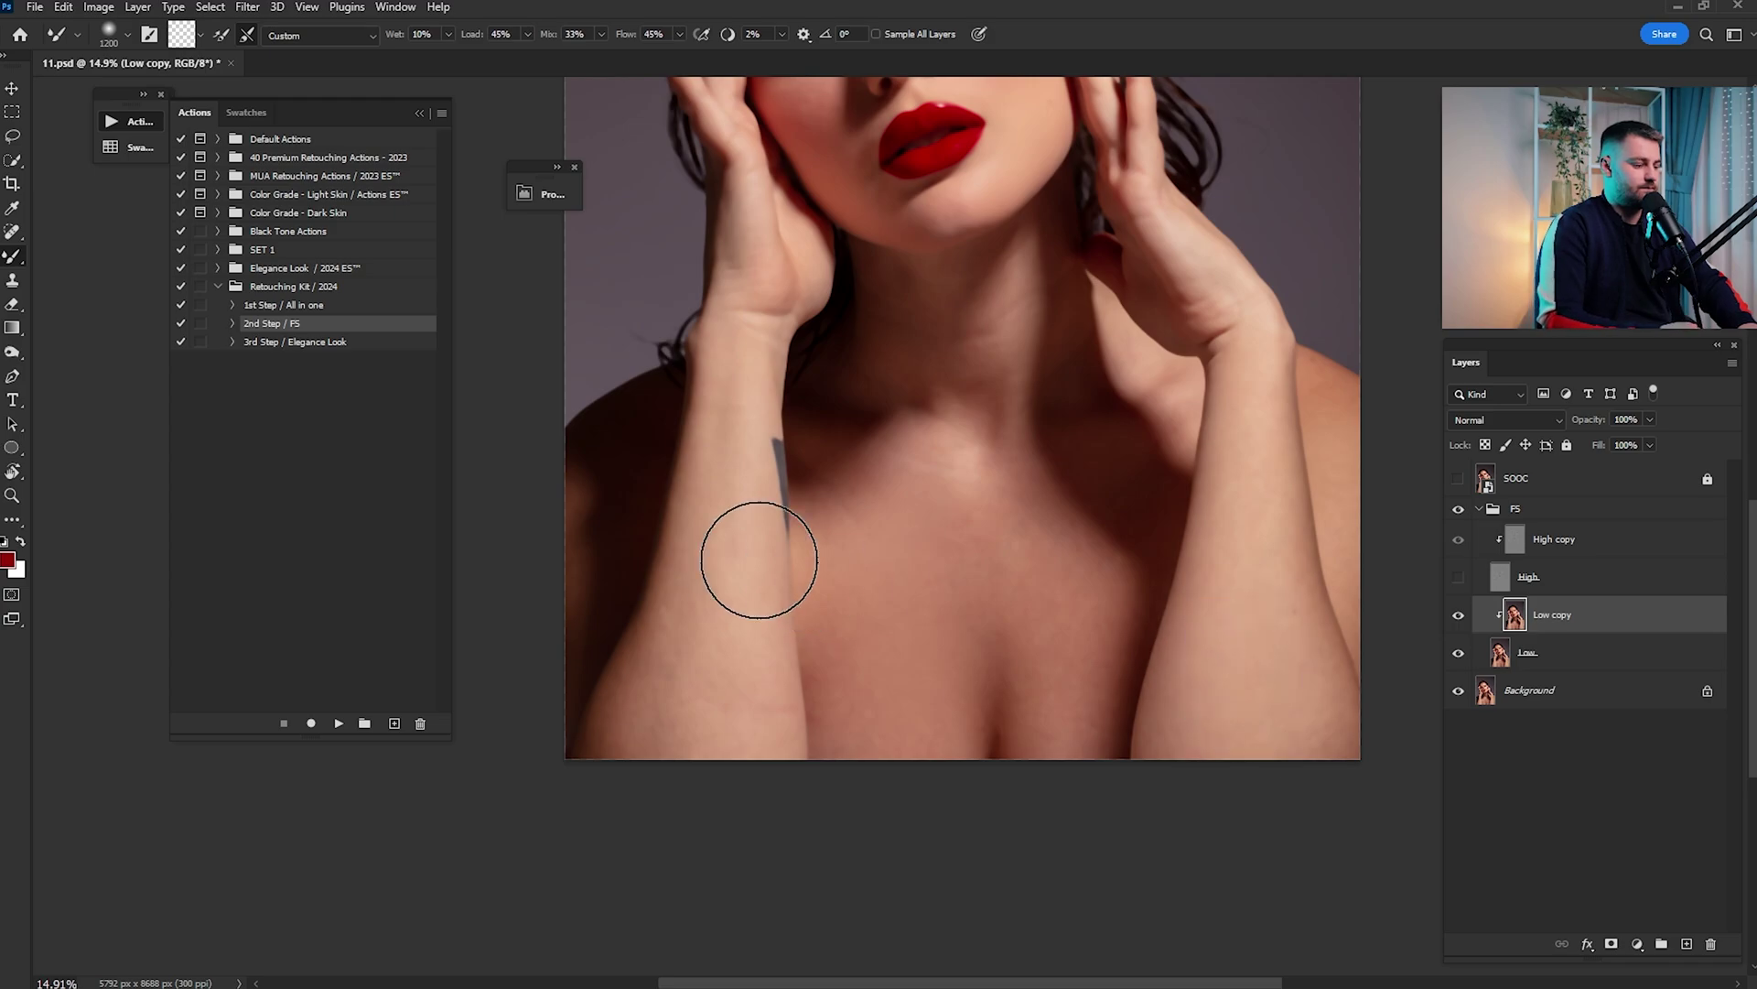
Reduce the Mixer Brush to 700 px and blend the skin tones on the neck
key("bracketleft")
key("bracketleft")
scroll(728, 688, "up", 3)
key("bracketleft")
key("bracketleft")
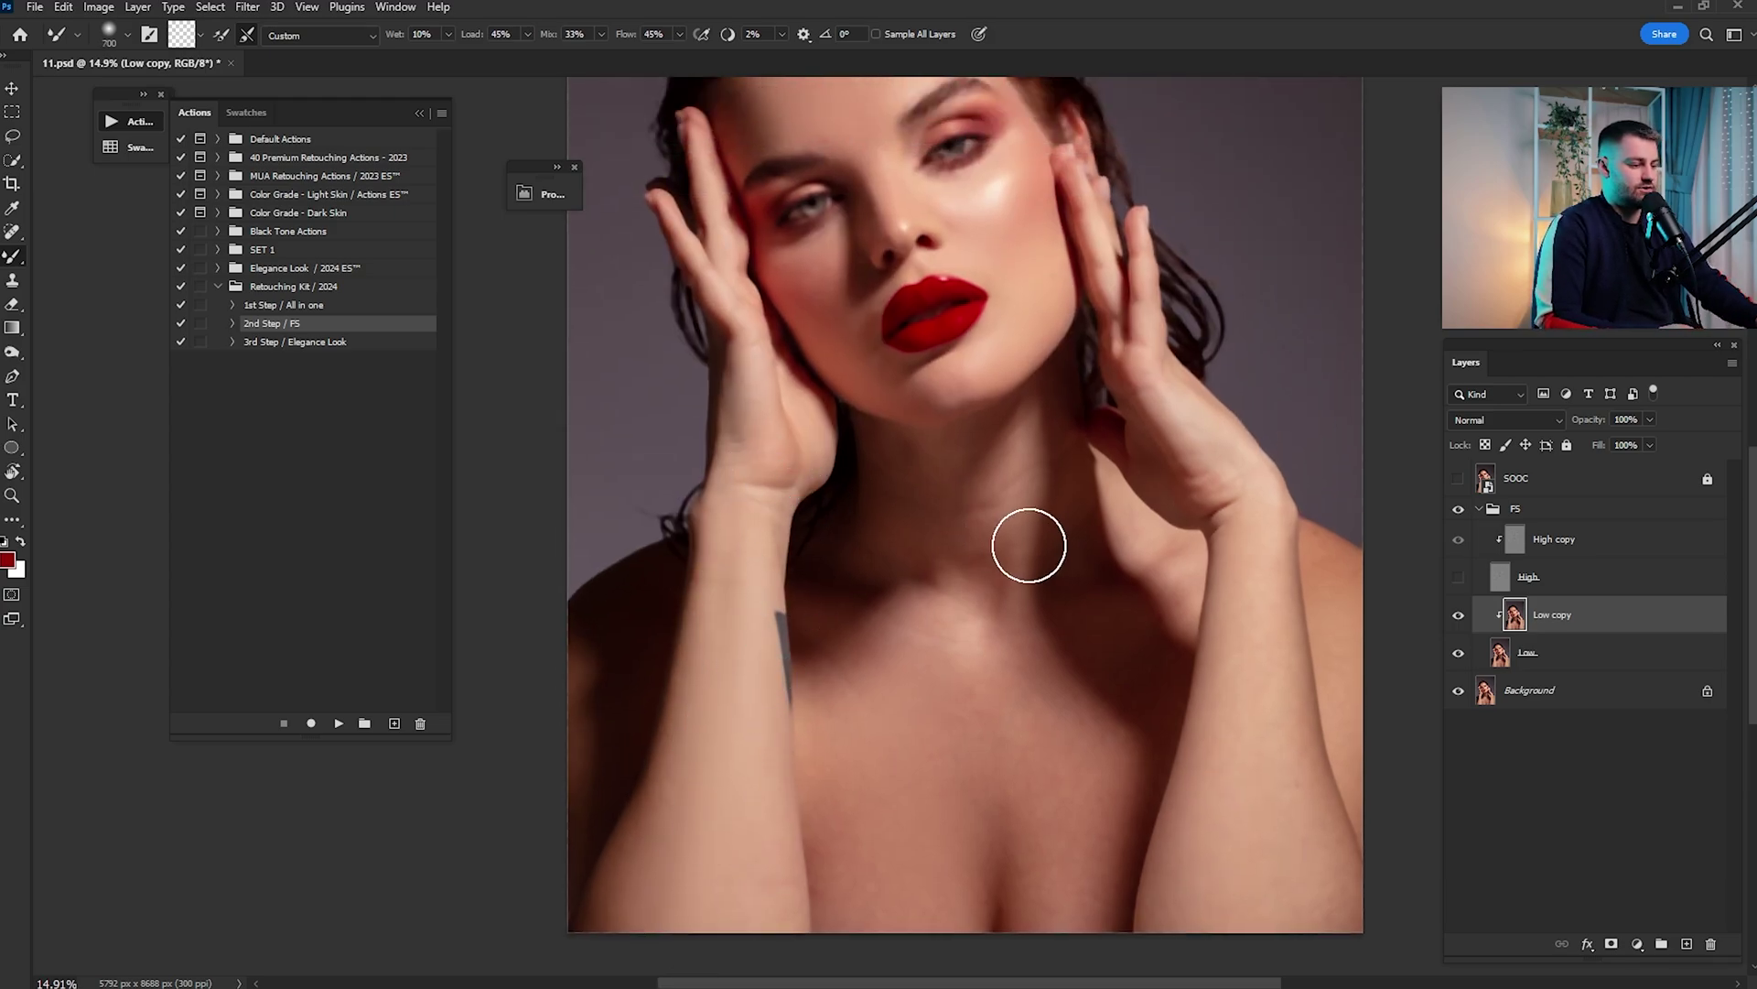
Even out a small area on the neck under the chin with the Patch tool and clear the selection
key("z")
key("ctrl+space")
mouse_move(909, 477)
left_mouse_down()
mouse_move(970, 546)
mouse_move(983, 514)
left_mouse_up()
key("j")
left_click_drag(919, 392, 902, 395)
key("ctrl+d")
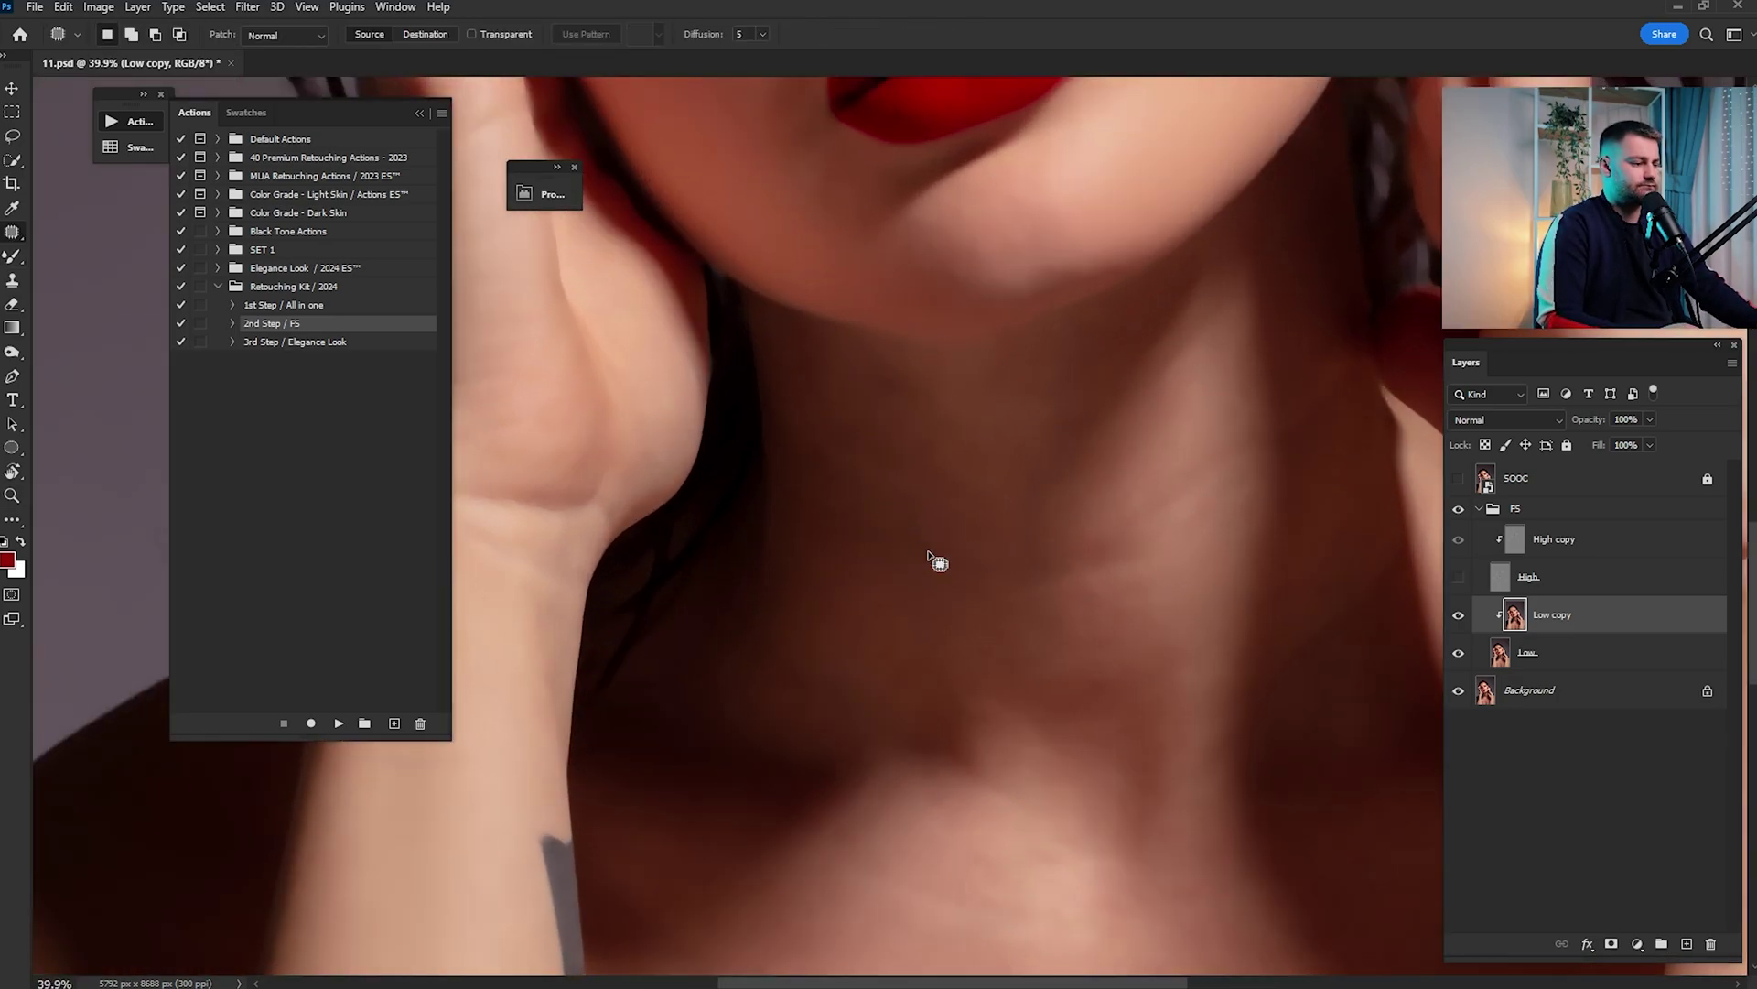
Switch back to the Mixer Brush and blend the tones across the patched neck at 600 px
key("ctrl+space")
left_click_drag(964, 530, 891, 585)
key("b")
mouse_move(889, 515)
left_mouse_down()
mouse_move(902, 563)
mouse_move(1005, 556)
mouse_move(1047, 580)
mouse_move(1092, 504)
mouse_move(984, 505)
mouse_move(992, 456)
left_mouse_up()
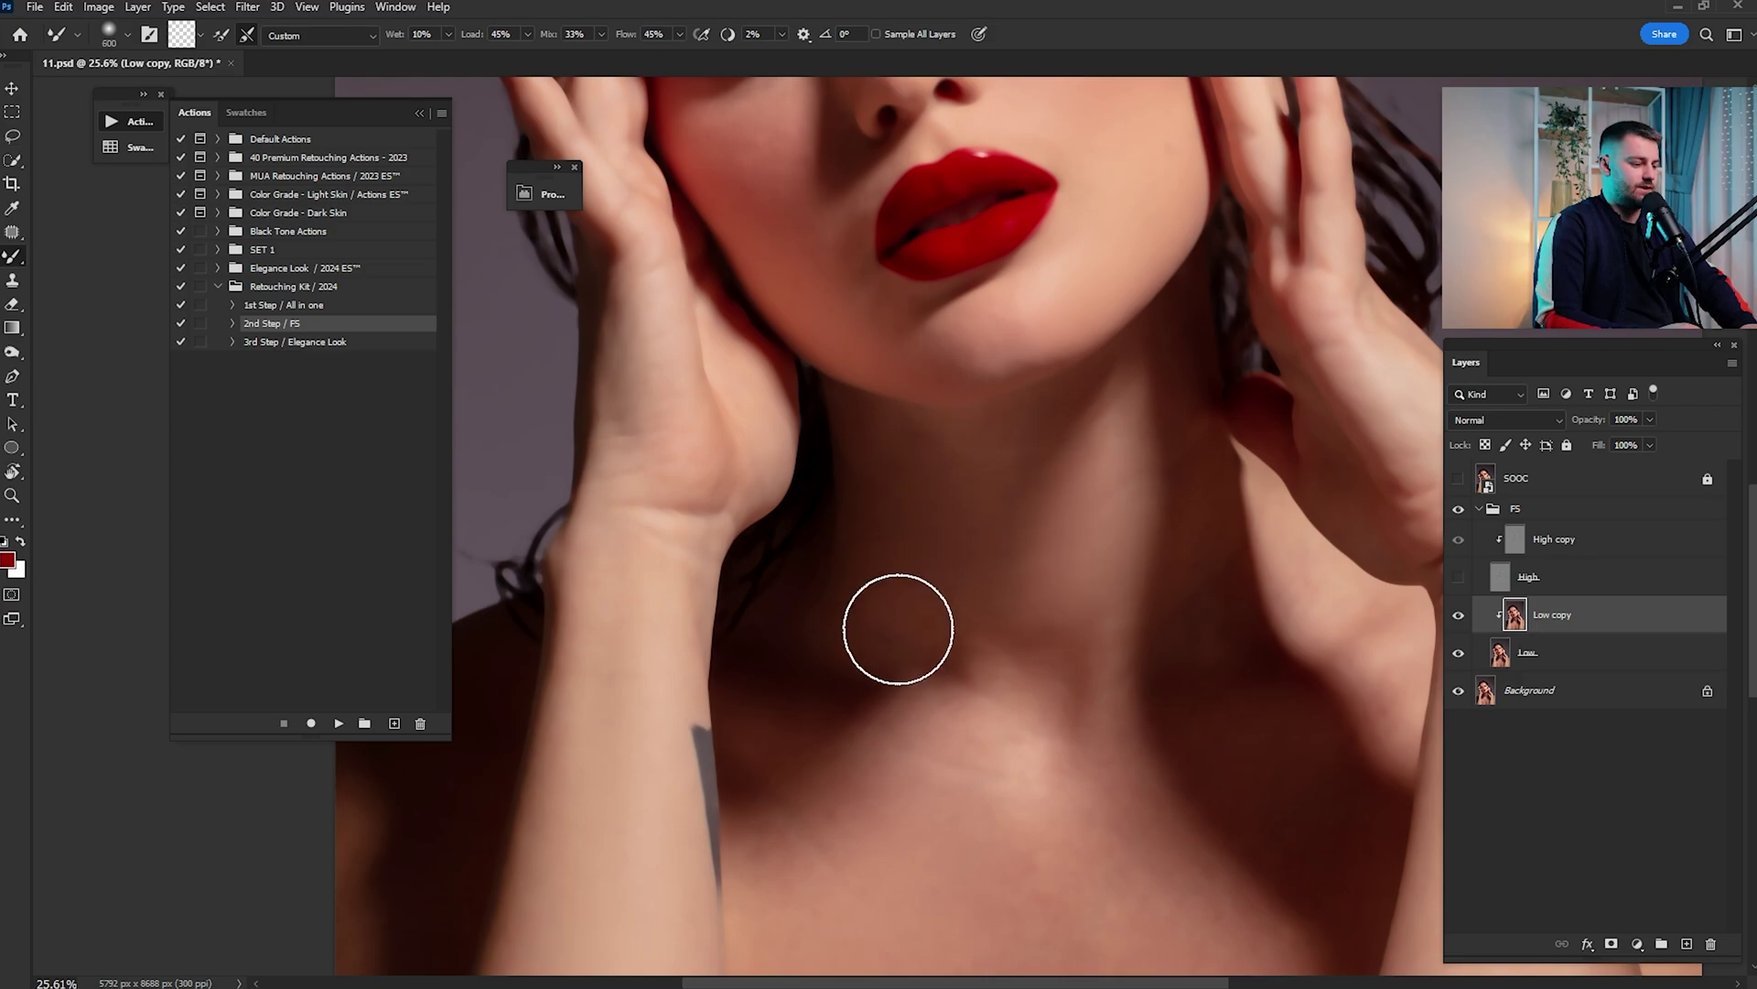
Enlarge the Mixer Brush to 900 px and smooth the upper chest below the collarbones
key("]")
key("space")
left_click_drag(885, 834, 903, 553)
key("]")
key("]")
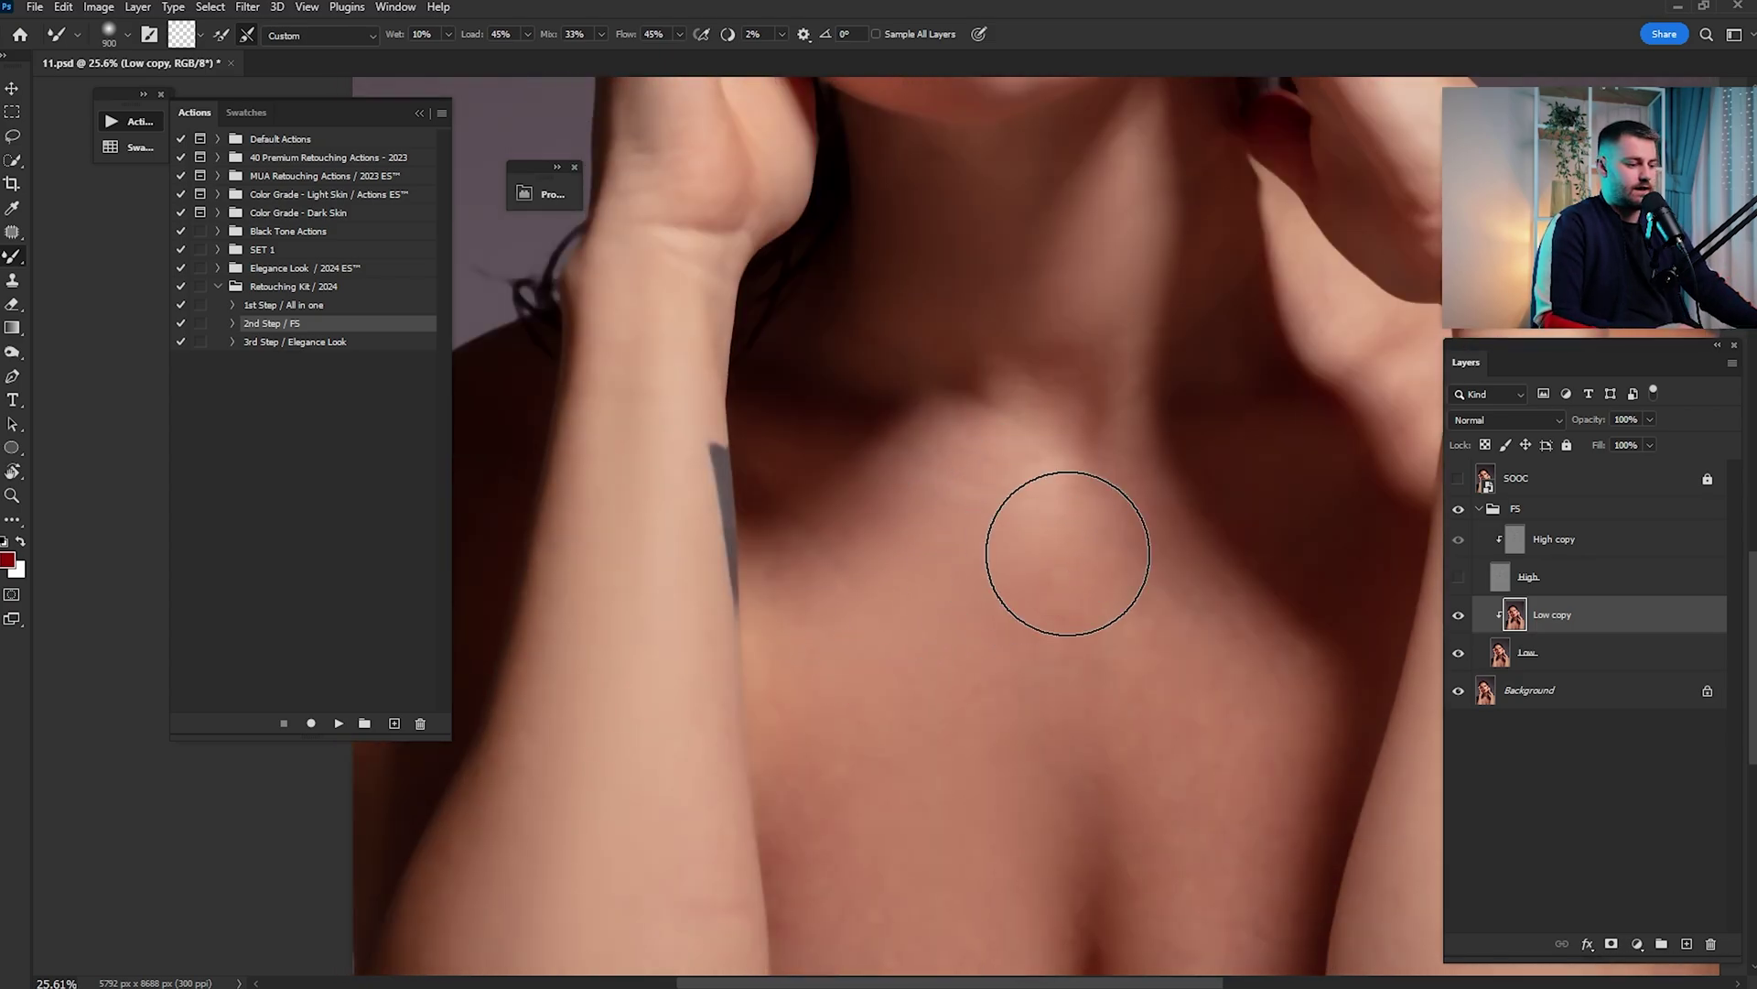
key("space")
left_click_drag(1075, 563, 1060, 611)
Refine the transitions on the lower neck with the Mixer Brush at 700 px
key("space")
key("bracketleft")
key("bracketleft")
key("bracketleft")
key("bracketleft")
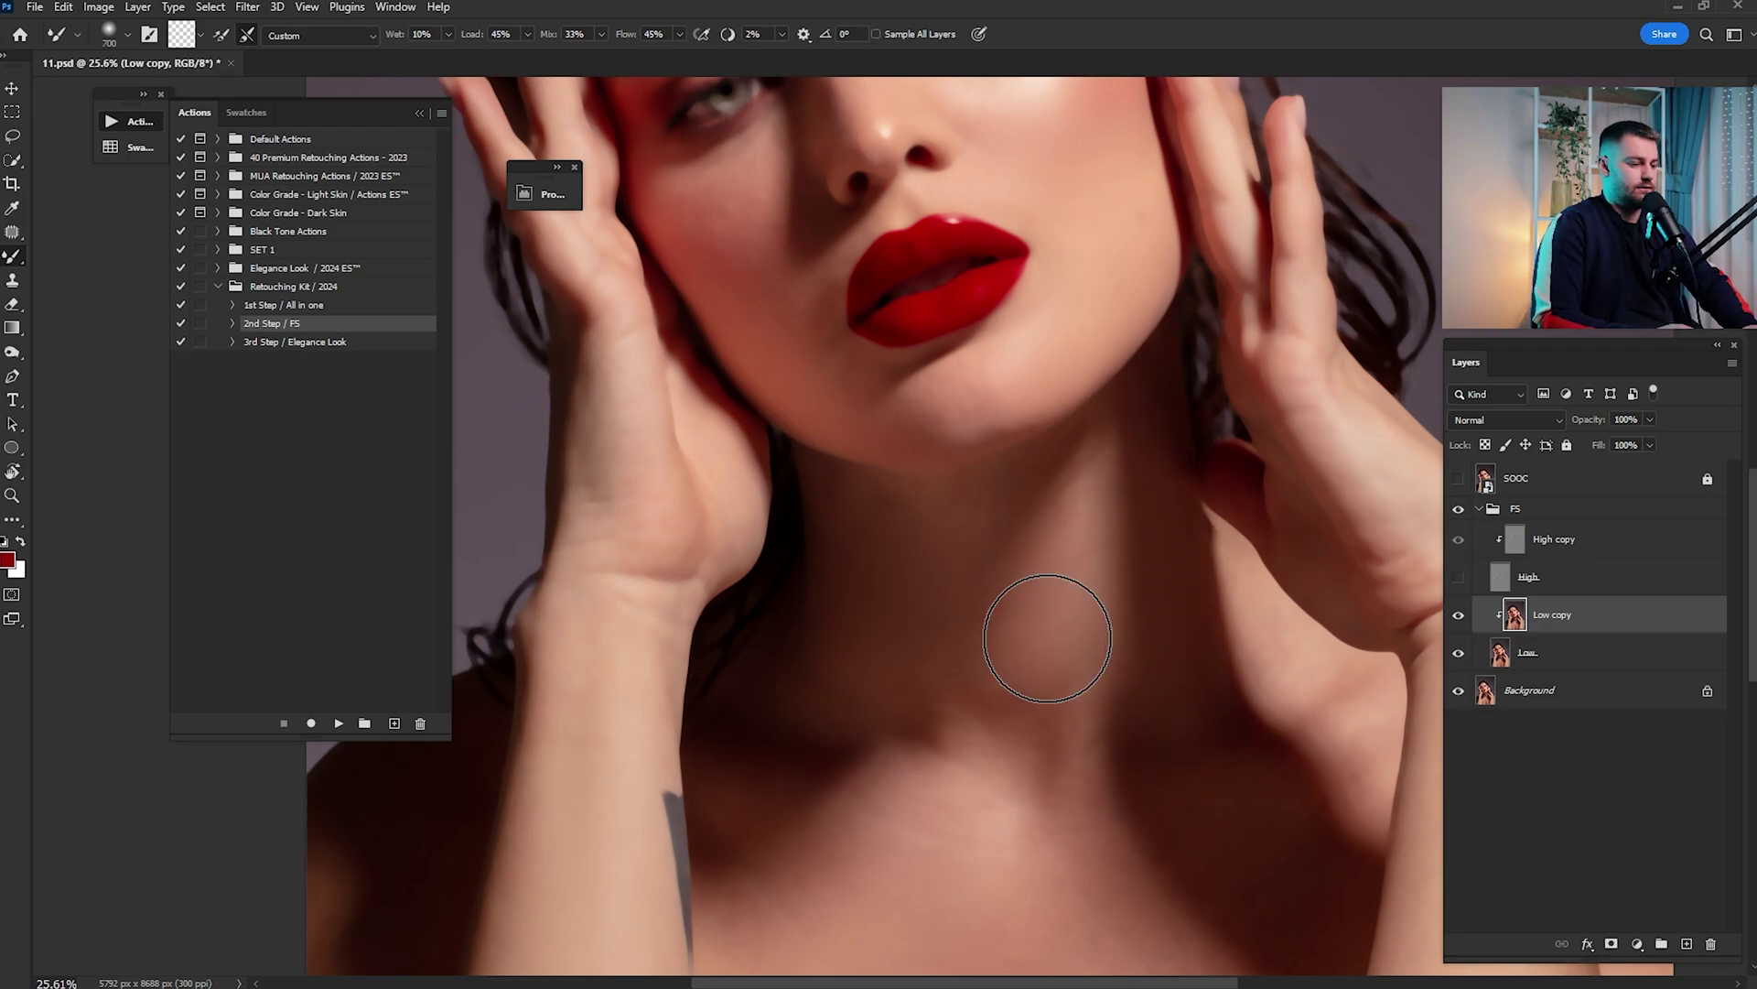
key("bracketright")
key("bracketright")
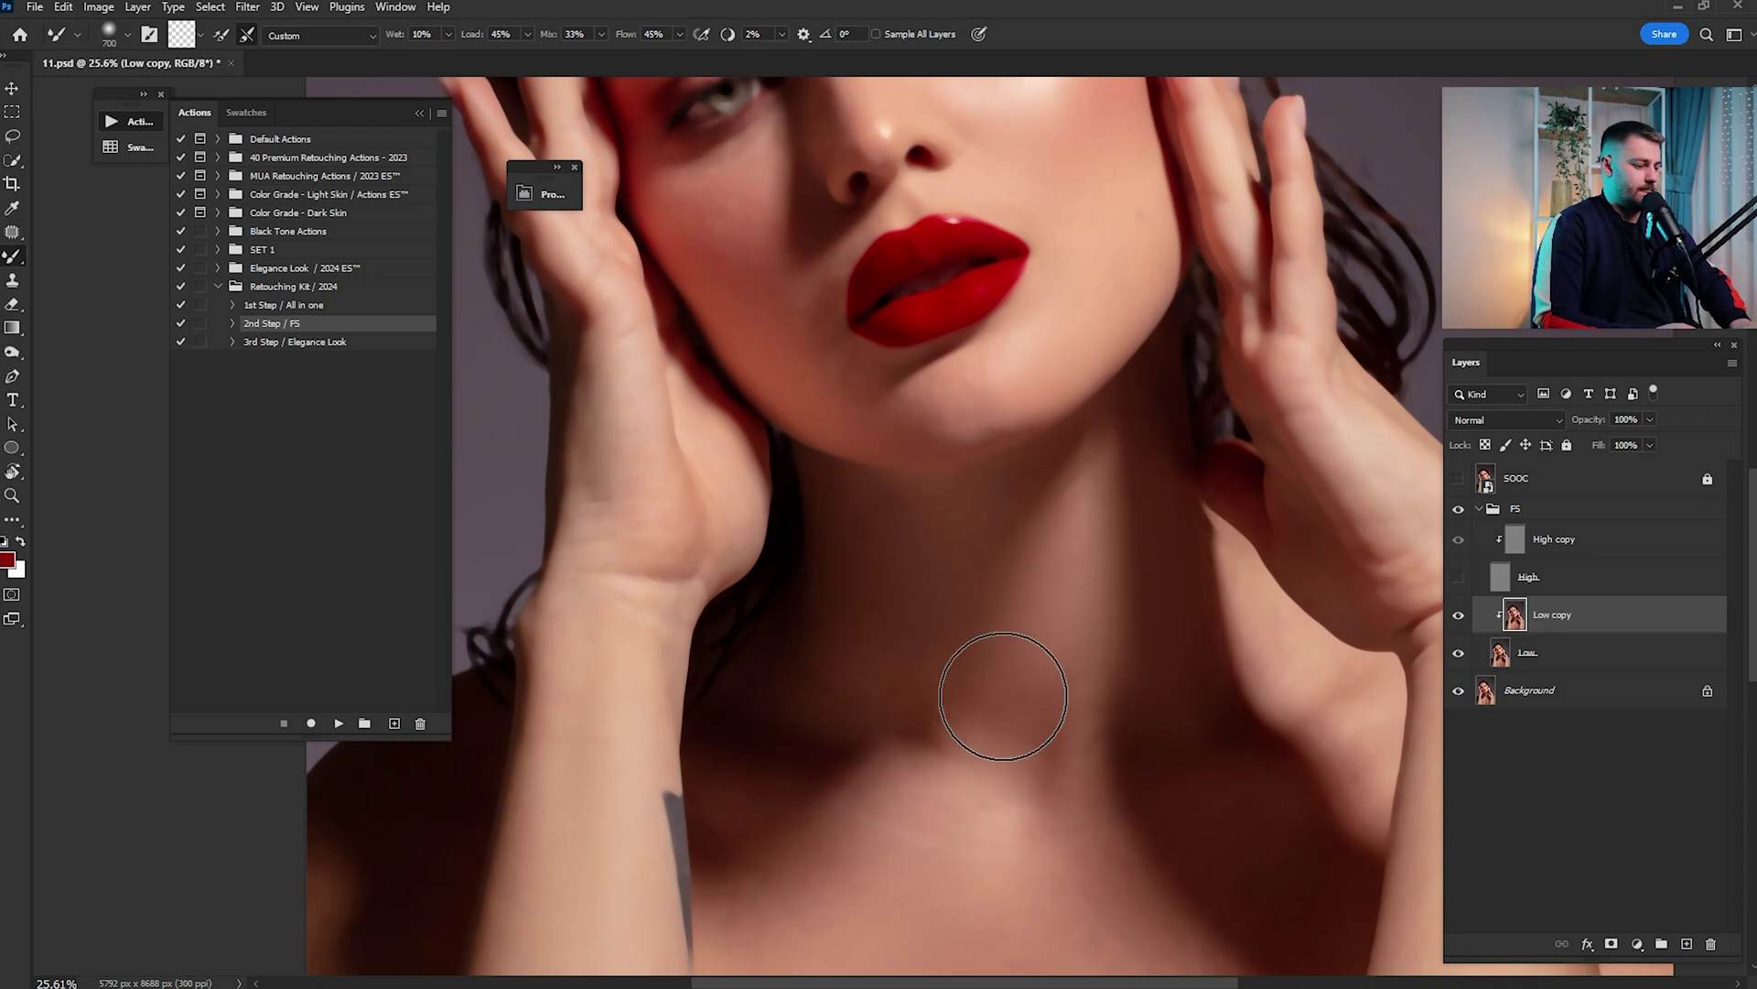
Blend the base of the neck into the upper chest with the Mixer Brush at 900 px
key("space")
left_click_drag(999, 742, 1042, 389)
key("bracketright")
key("bracketright")
Reduce the Mixer Brush size and blend the tones on the shaded cheek beside the mouth
scroll(1051, 765, "up", 5)
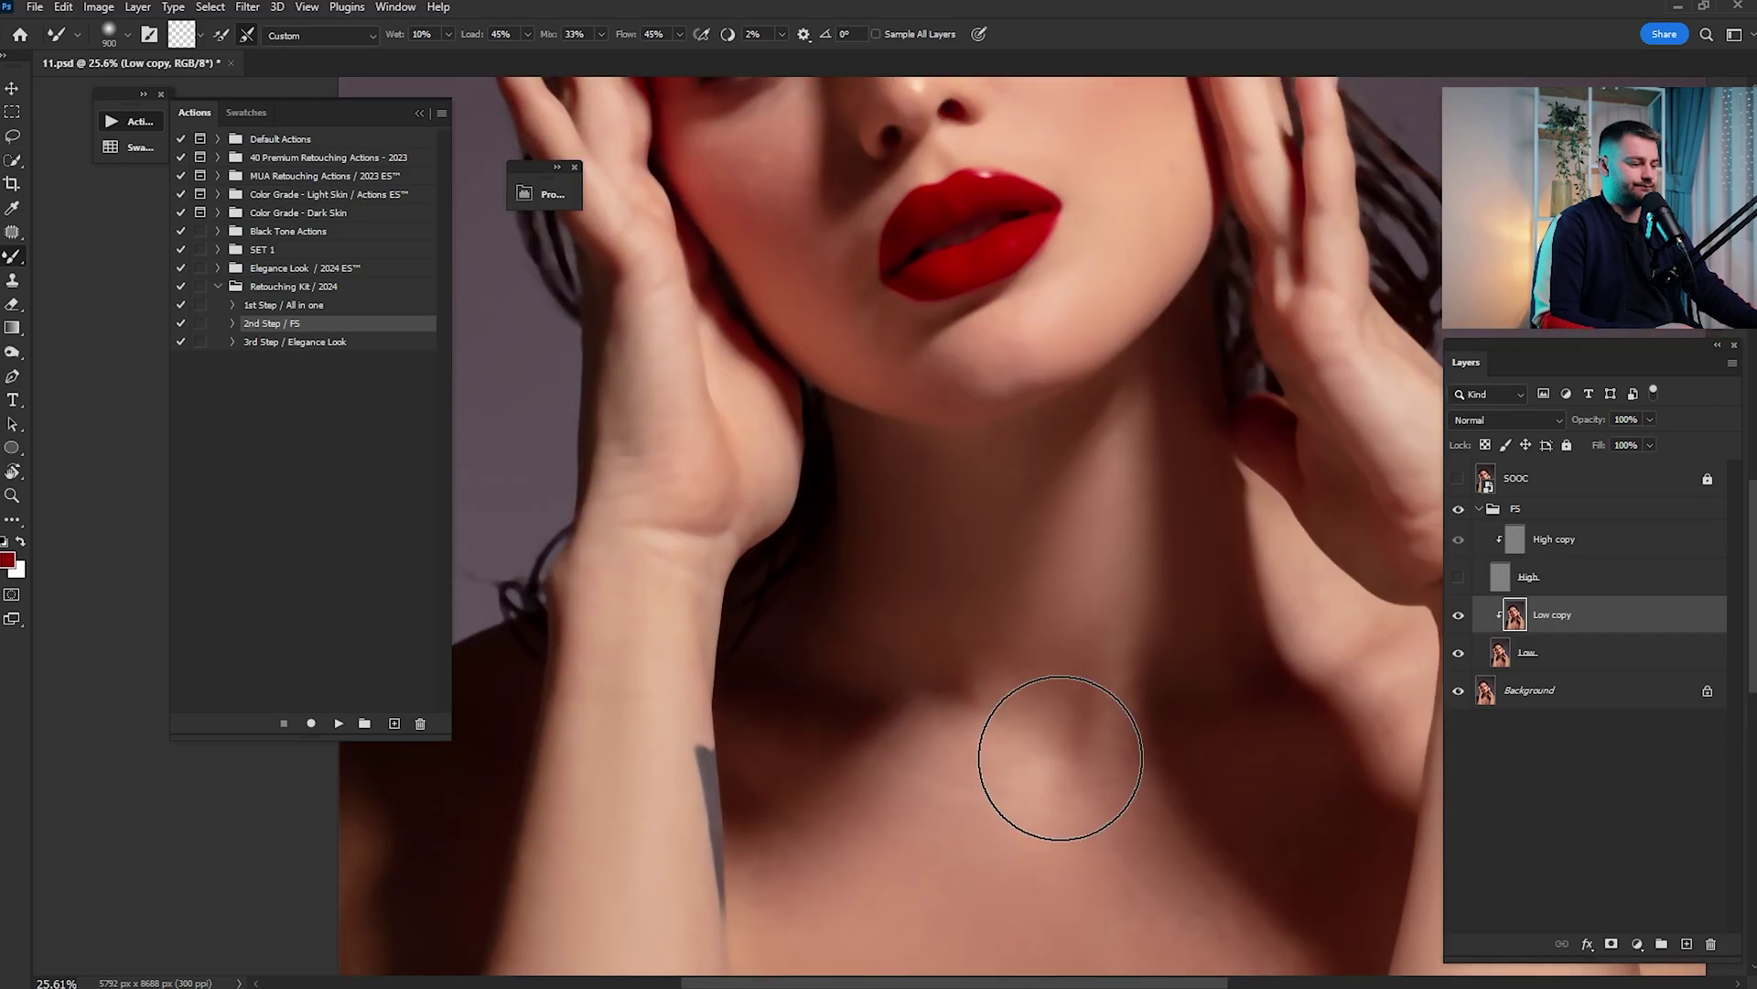
key("bracketleft")
key("bracketleft")
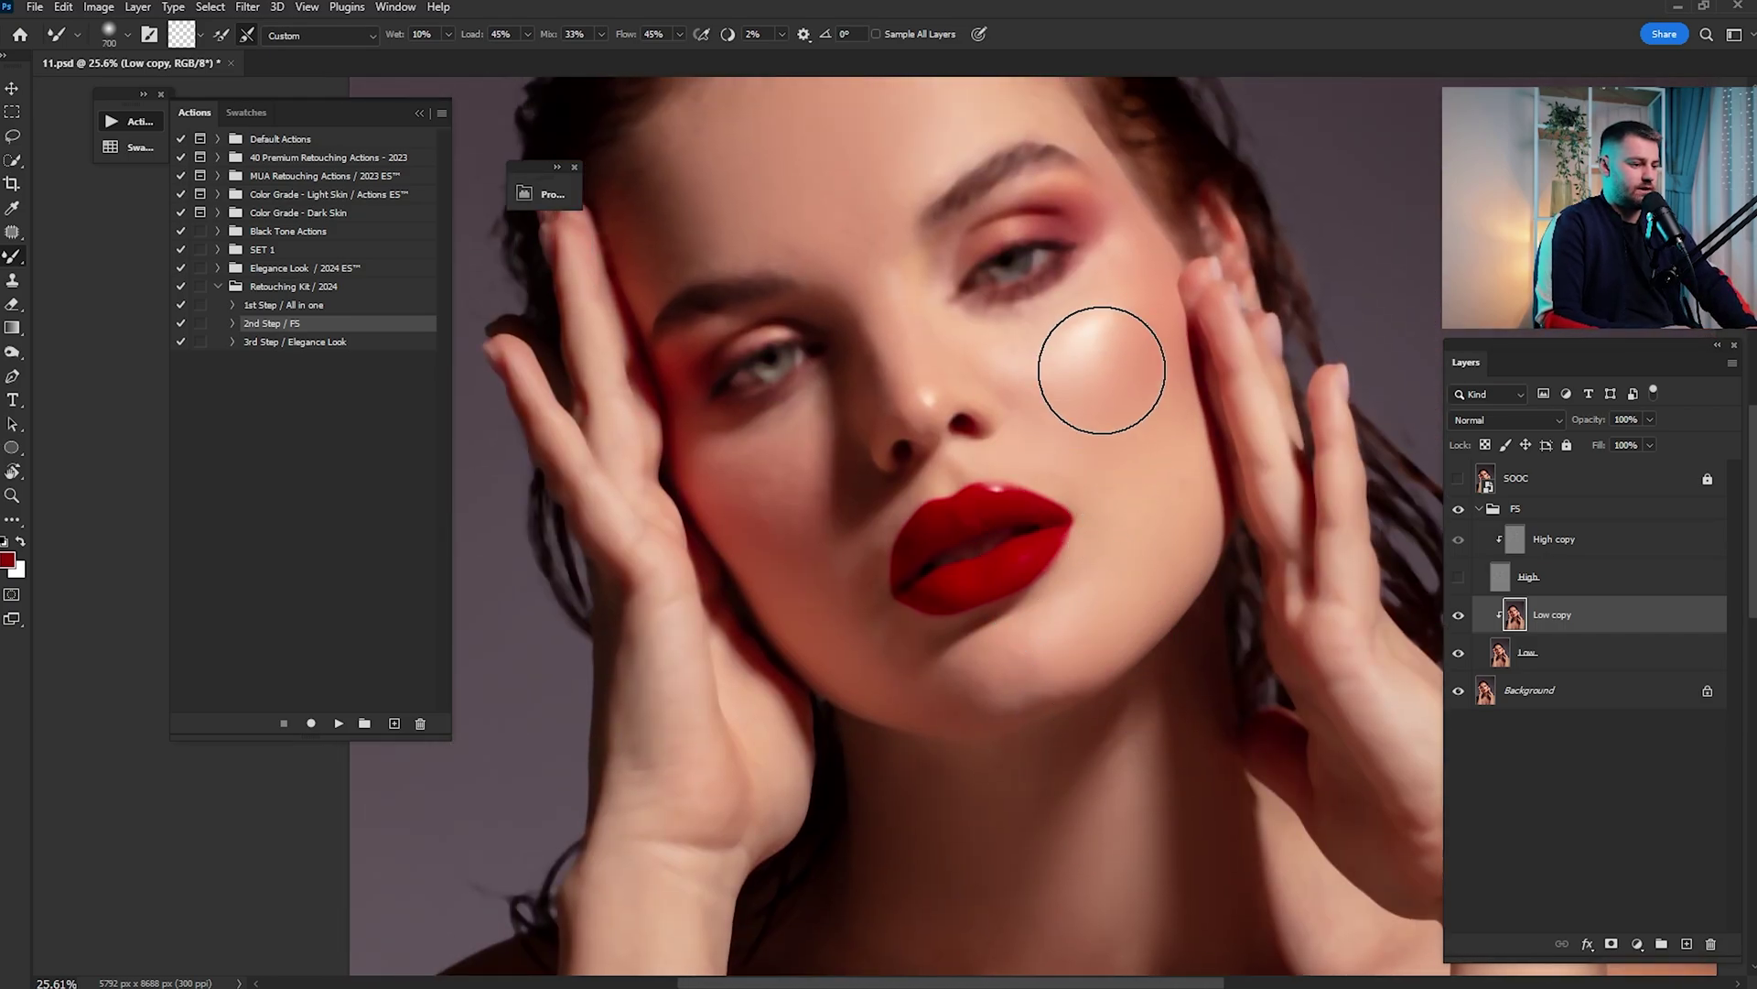
key("bracketleft")
key("bracketleft")
key("bracketleft")
mouse_move(798, 538)
left_mouse_down()
mouse_move(820, 605)
mouse_move(857, 636)
mouse_move(780, 549)
left_mouse_up()
Enlarge the Mixer Brush to 1000 px and smooth the chest between the forearms
key("bracketright")
key("bracketright")
scroll(1112, 674, "down", 5)
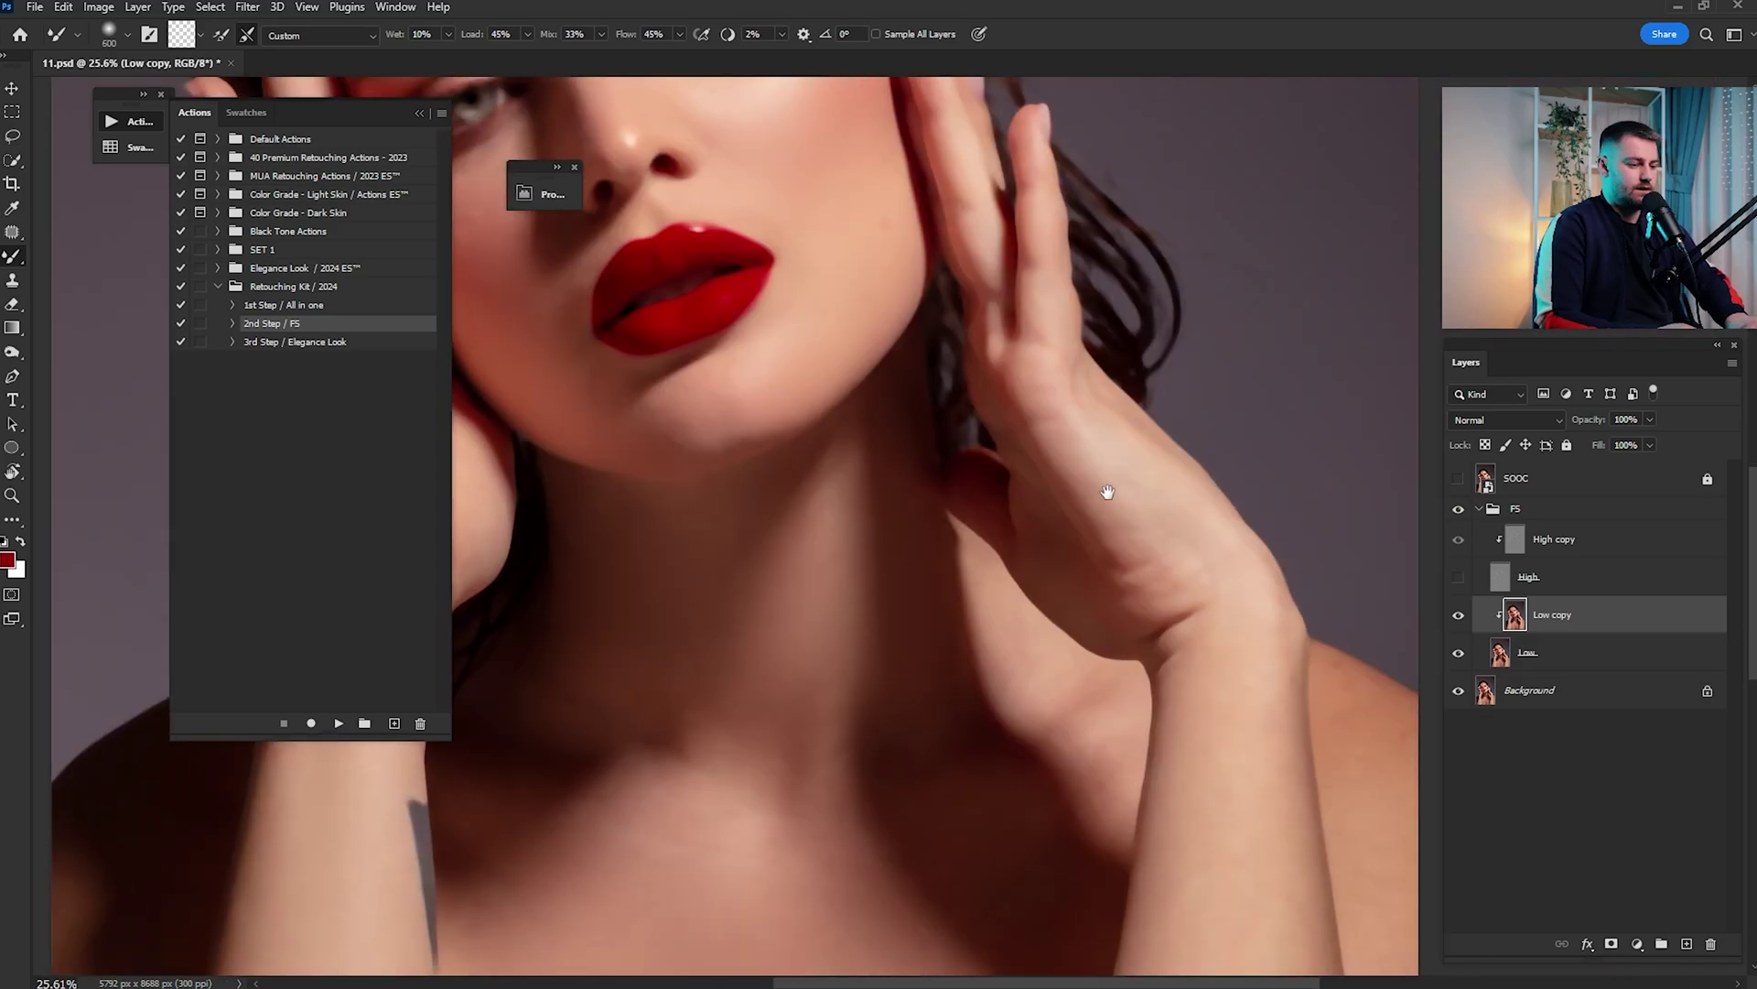
key("bracketright")
scroll(934, 639, "right", 3)
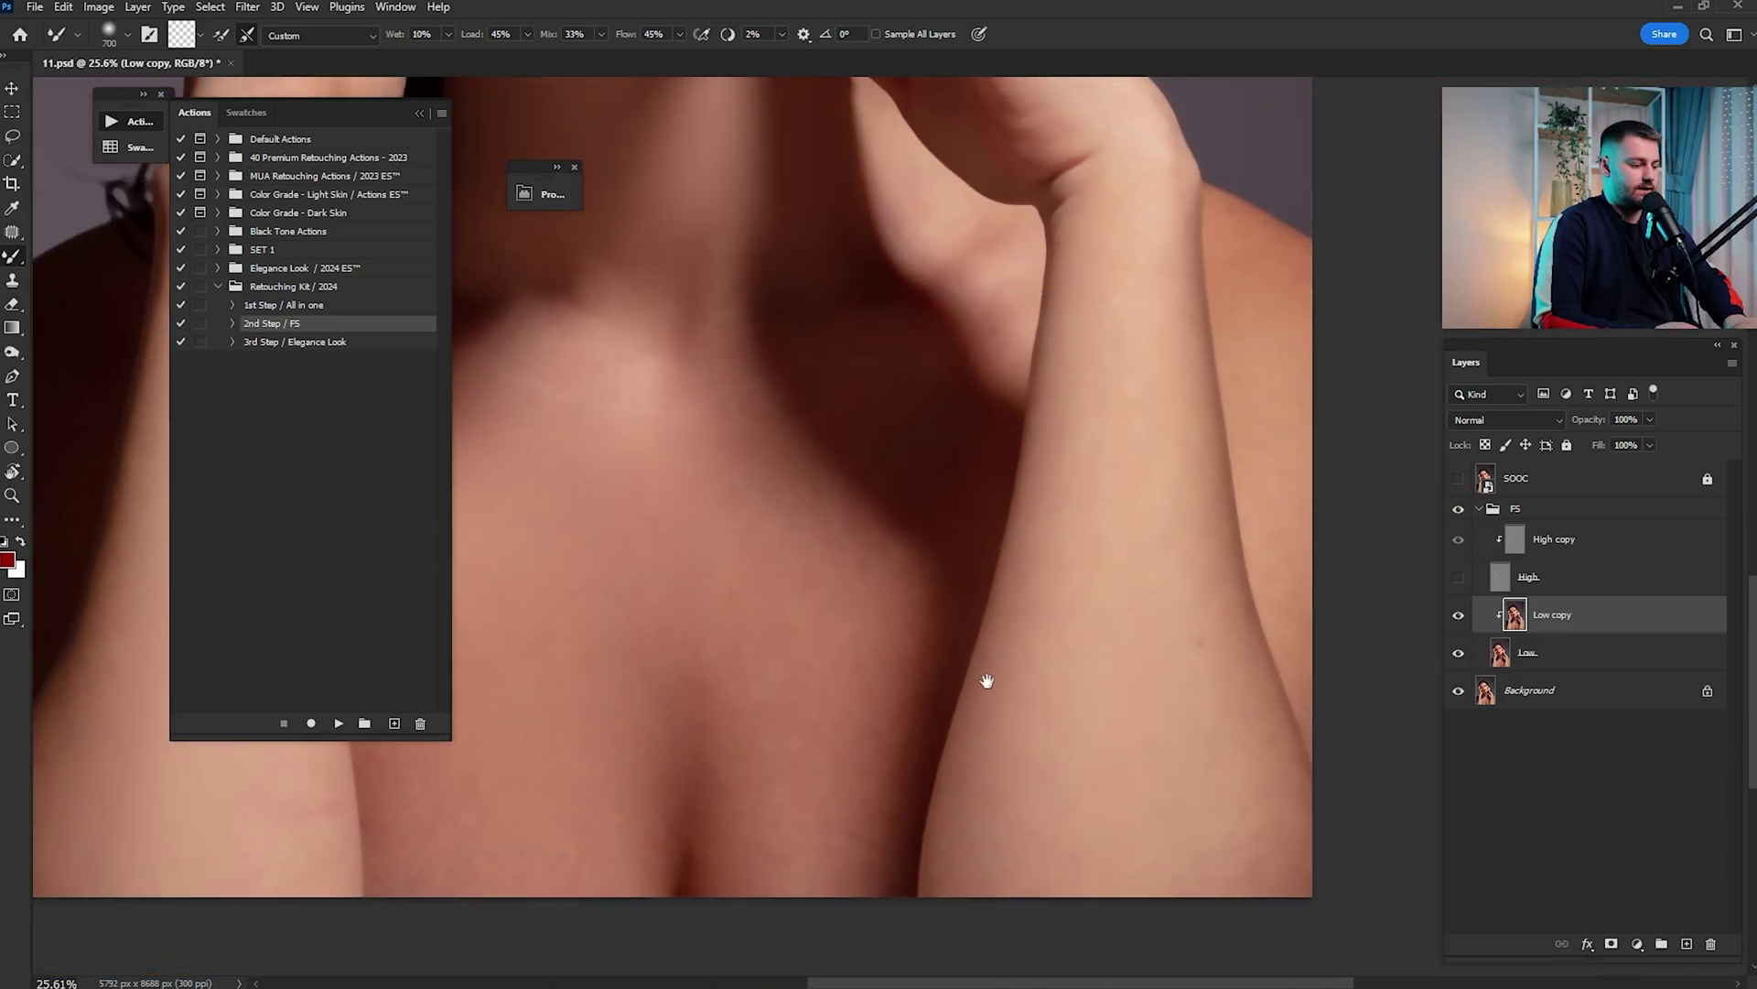
left_click_drag(980, 675, 1117, 561)
key("bracketright")
key("bracketright")
key("bracketright")
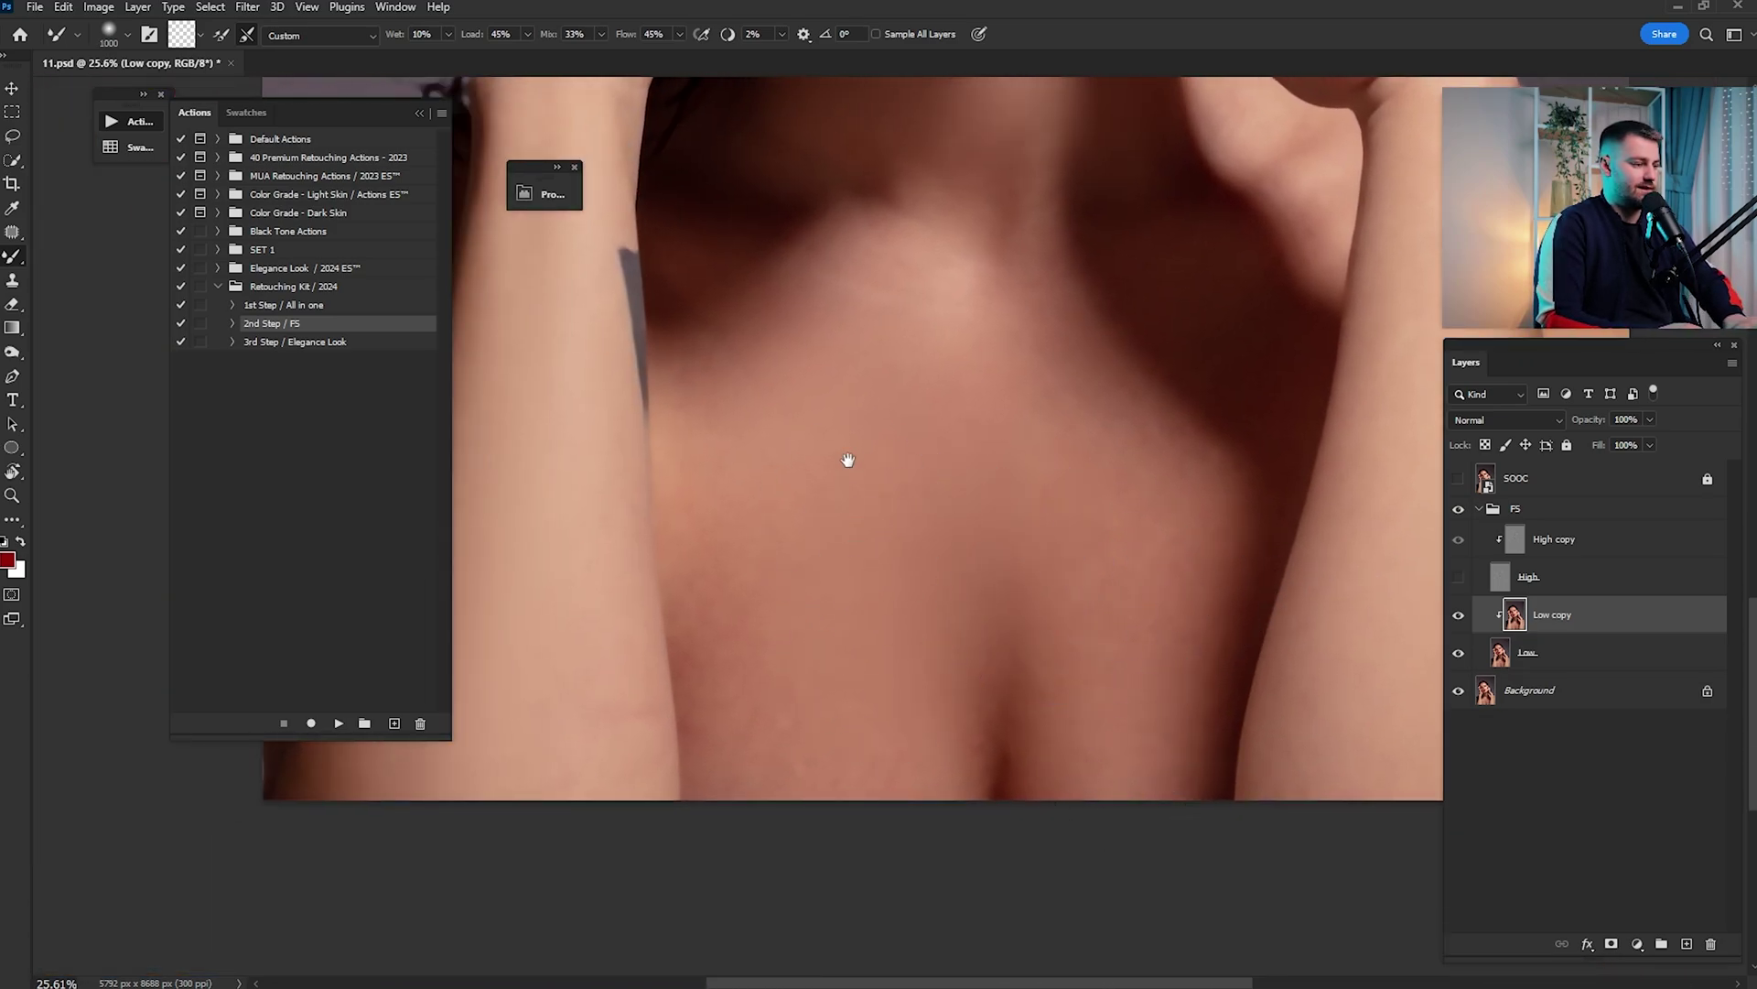
Finish the tone smoothing on the neck and forearm with the Mixer Brush at 700 and 600 px
scroll(957, 550, "up", 3)
key("bracketleft")
key("bracketleft")
scroll(906, 510, "up", 2)
key("bracketleft")
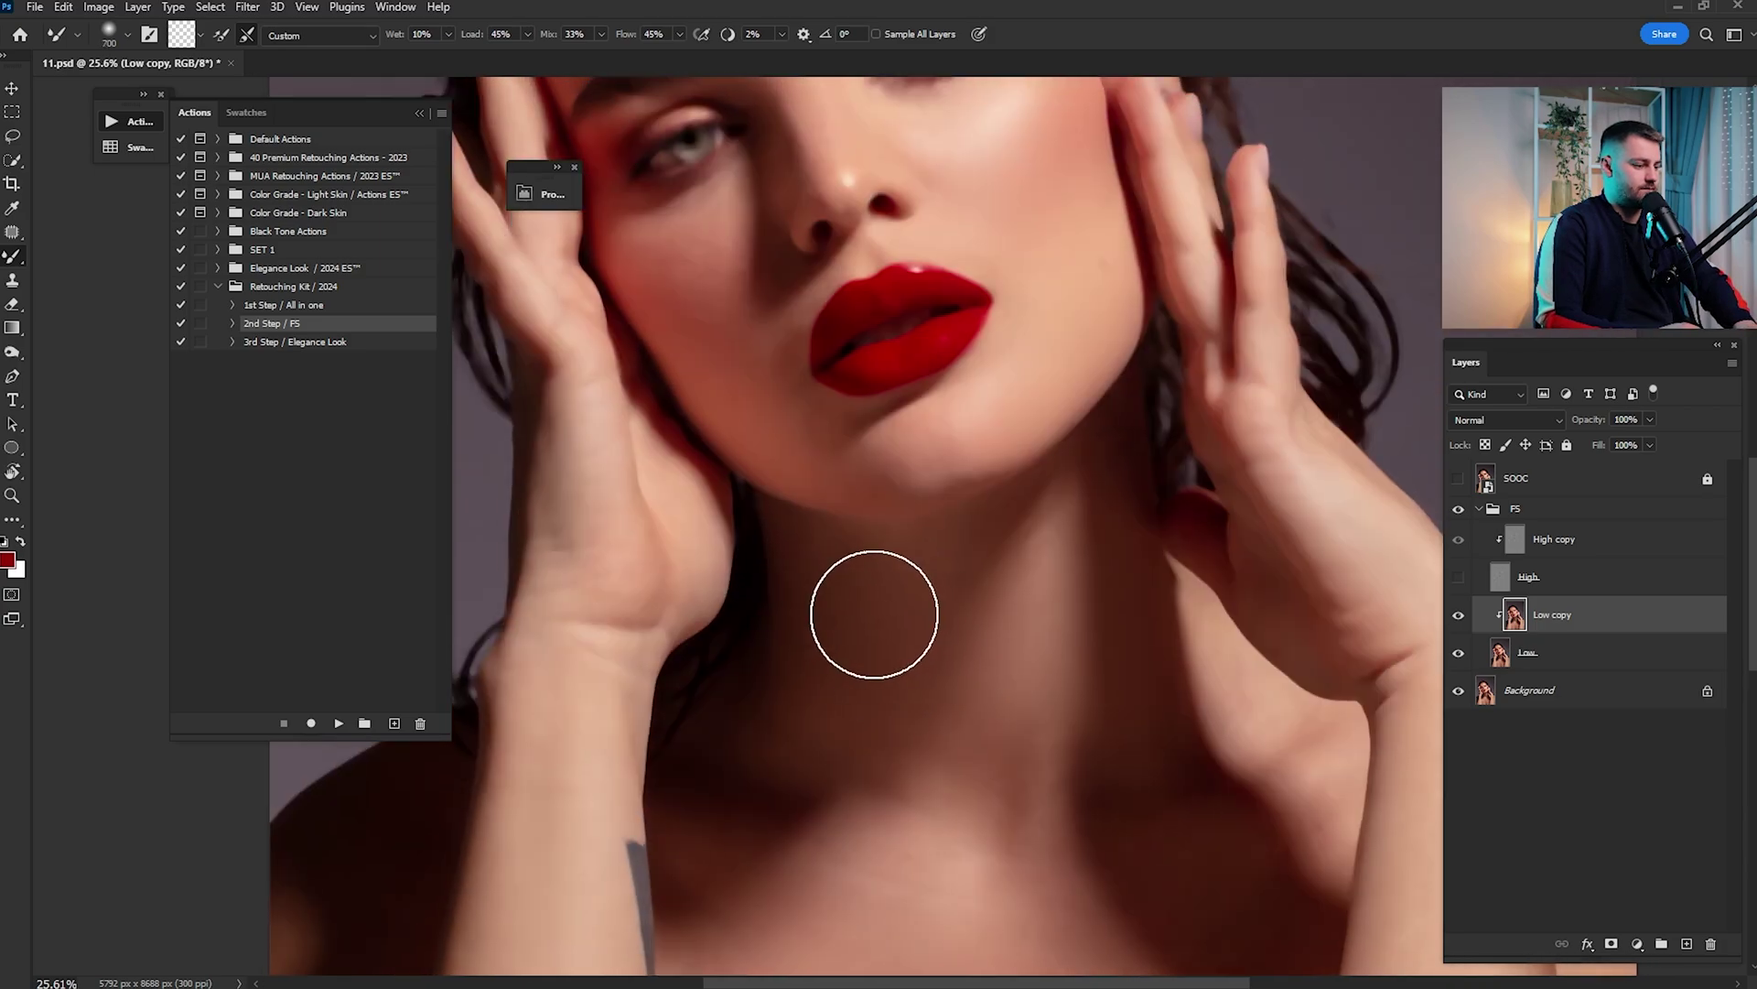
left_click_drag(624, 774, 976, 502)
key("bracketleft")
left_click_drag(893, 813, 880, 475)
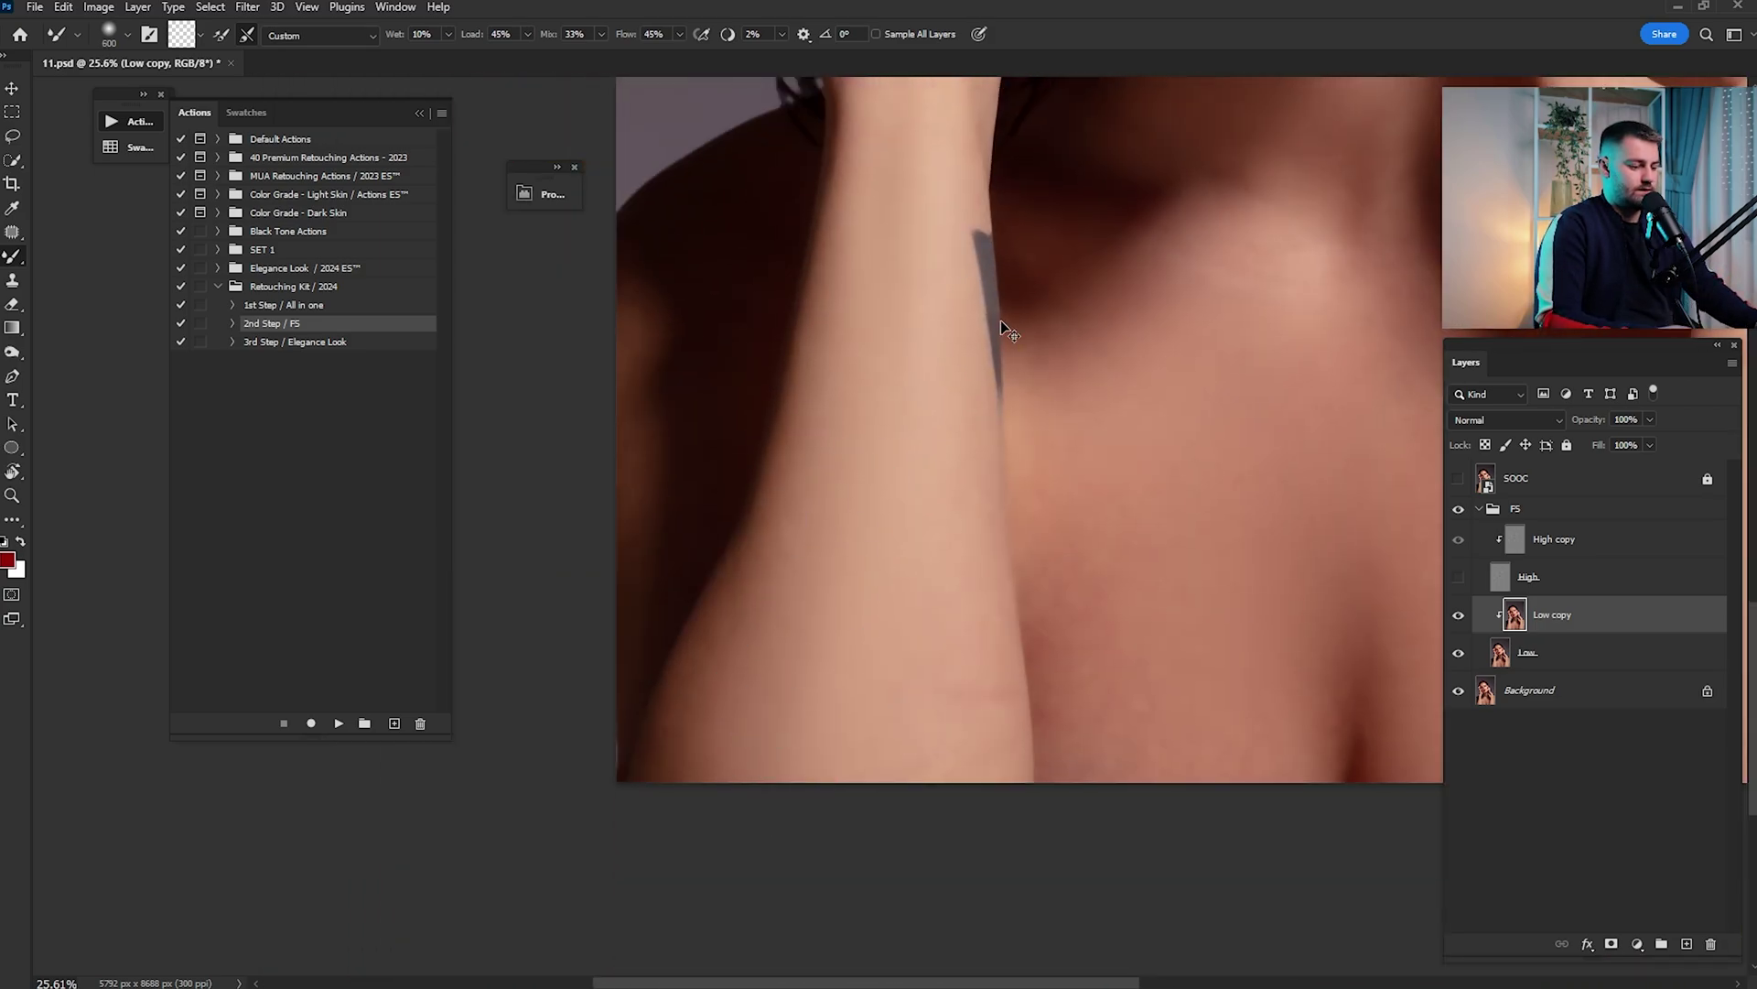
key("ctrl+0")
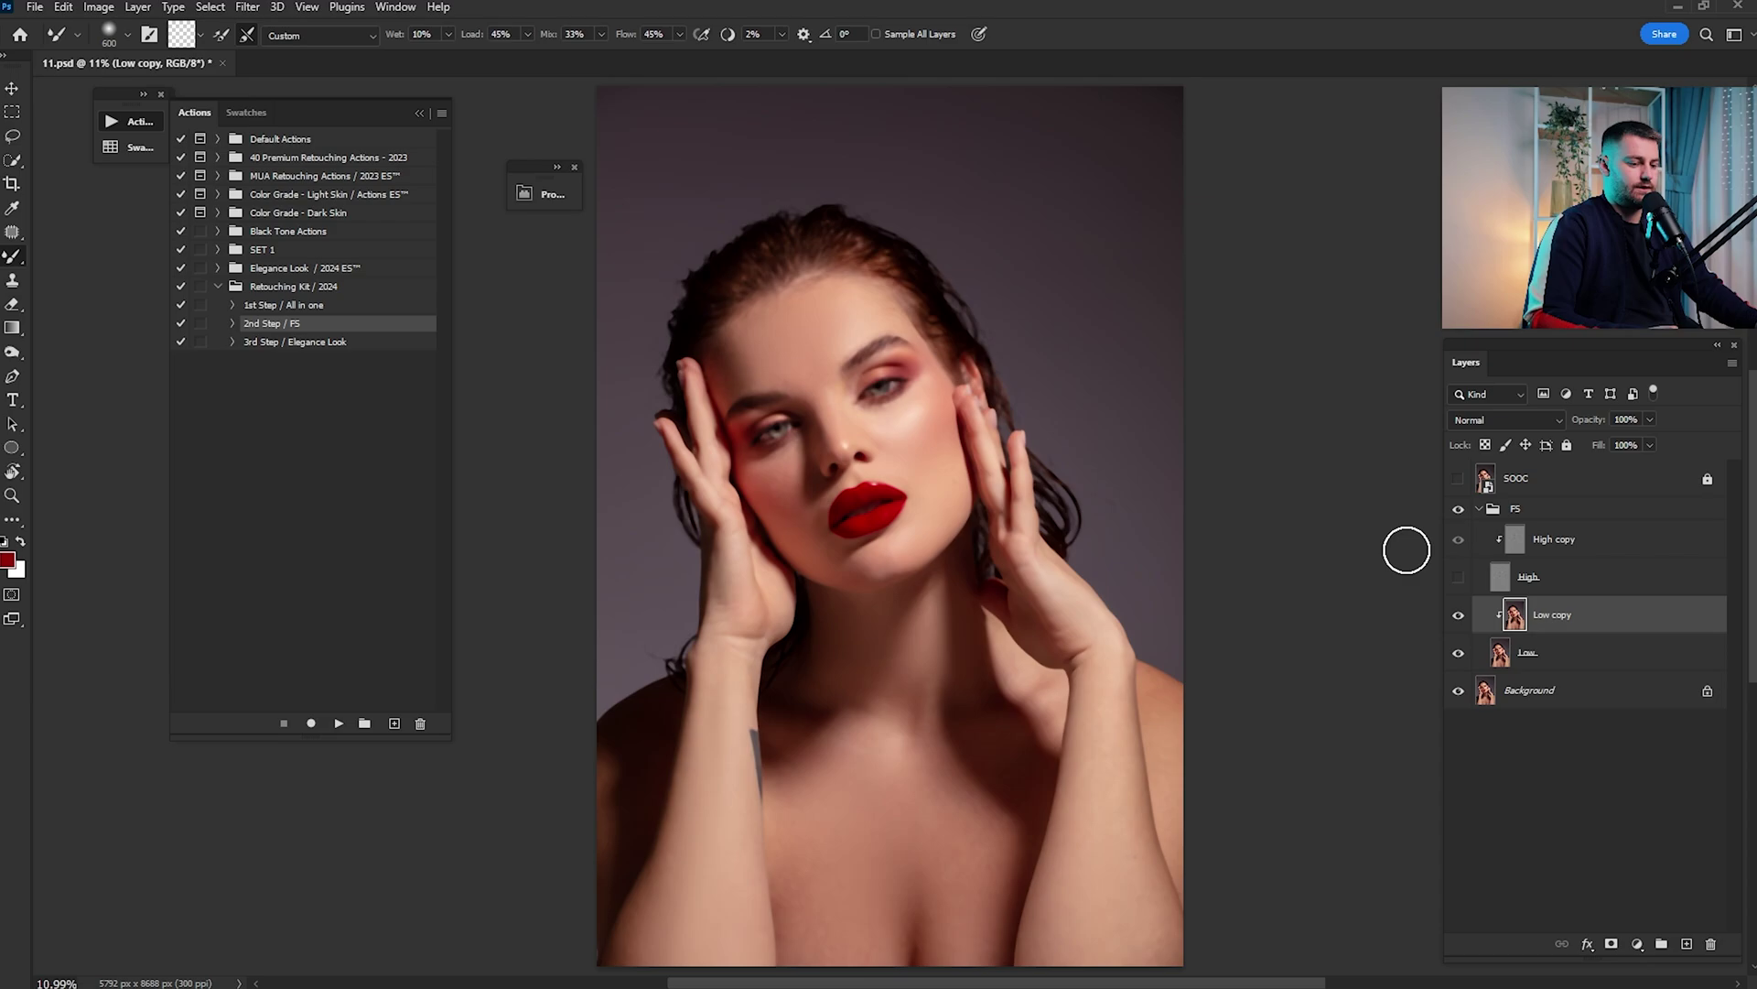
Make the High layer visible again and compare the portrait with and without the FS group
left_click(1459, 578)
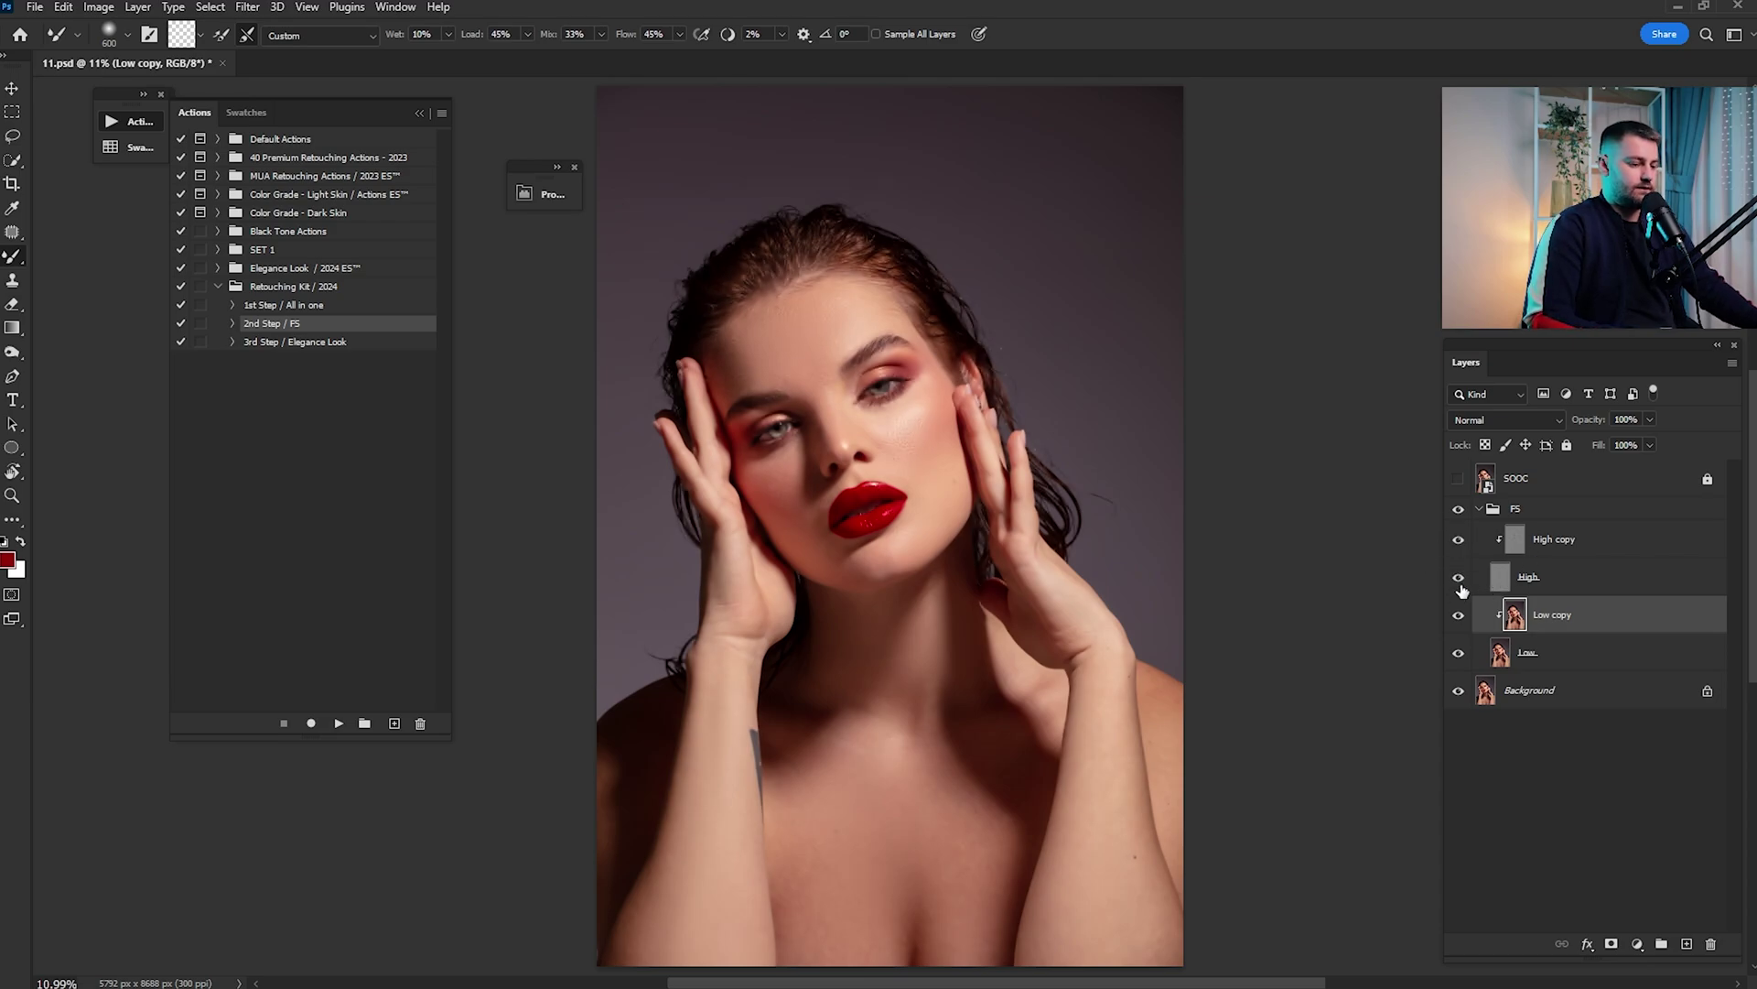
left_click(1459, 511)
key("alt+period")
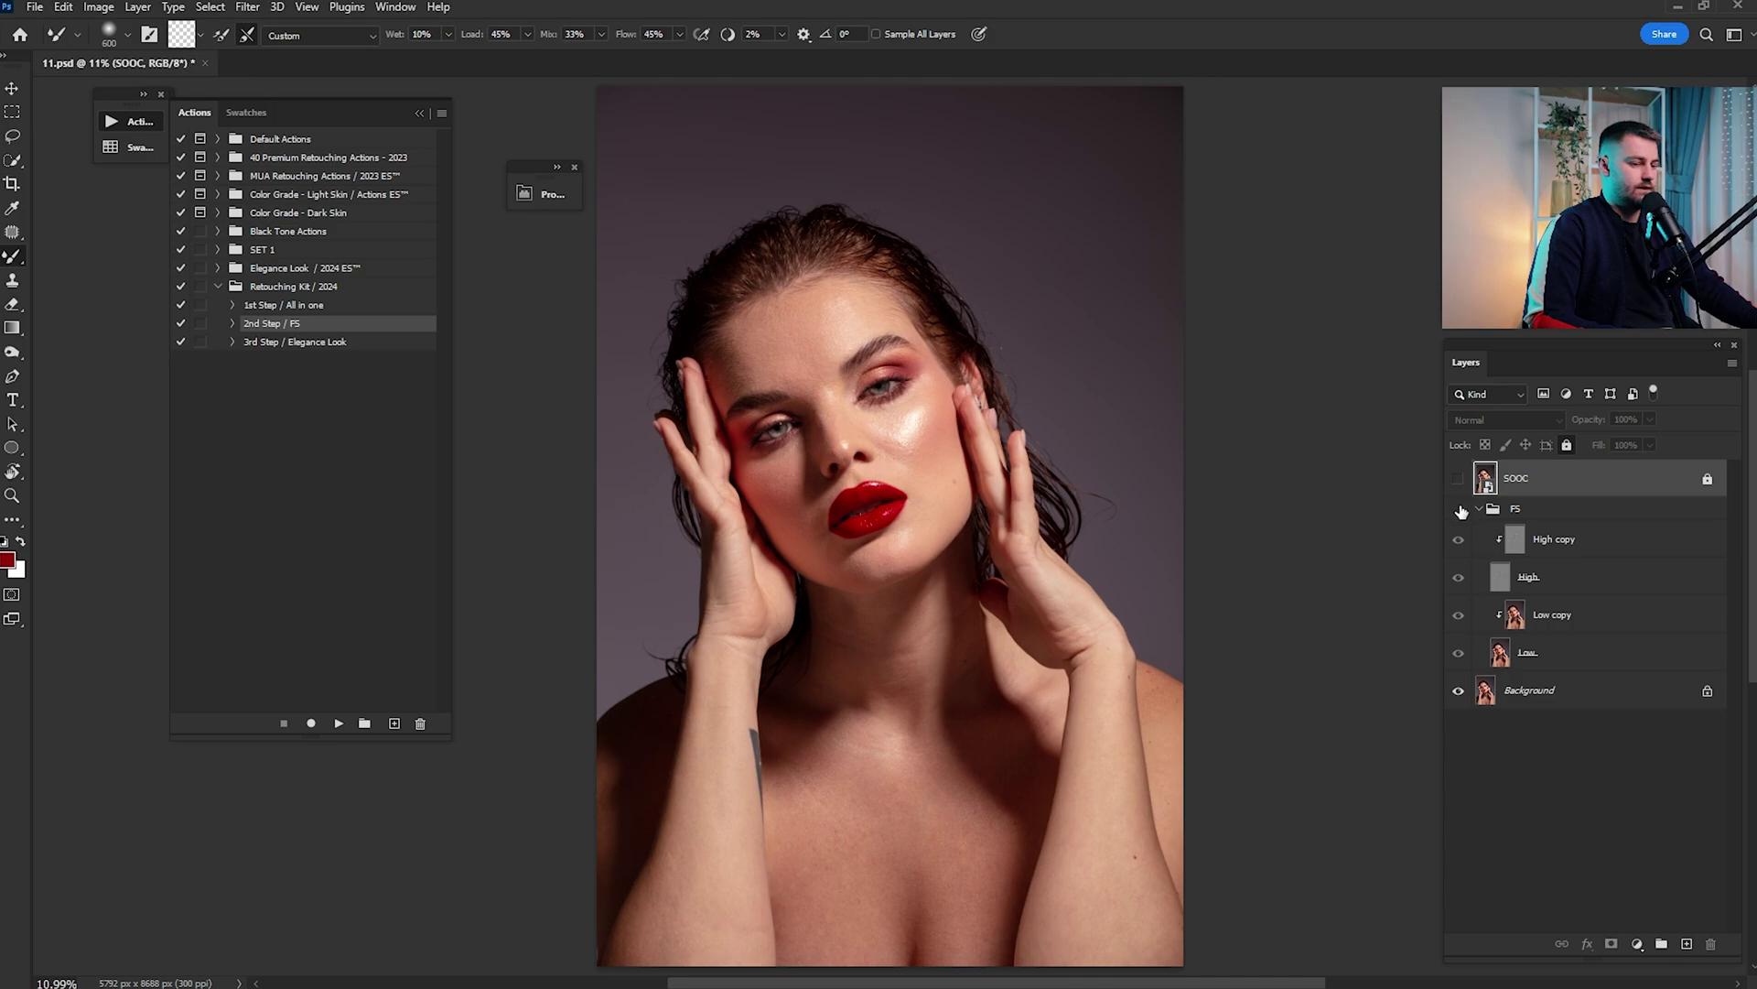
left_click(1459, 510)
left_click(1459, 509)
left_click(1460, 509)
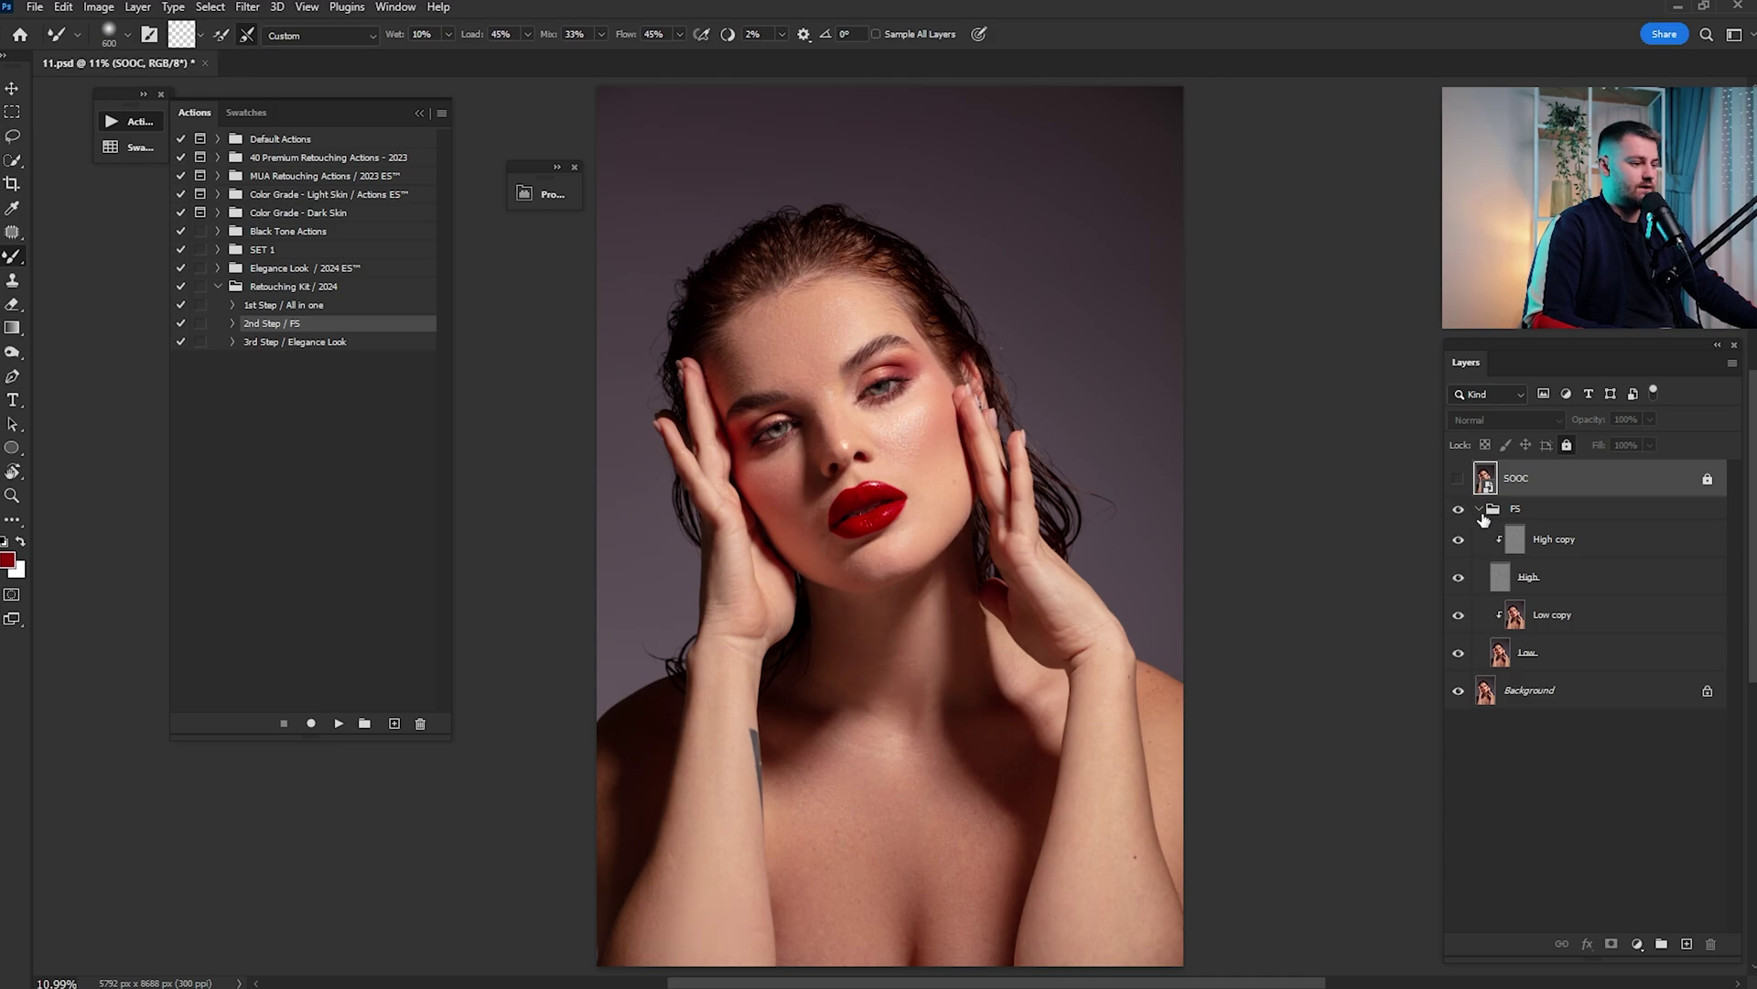
Add a layer mask to Low copy and try to bring back the cheek highlight with a black 700 px Brush
left_click(1531, 579)
left_click(1541, 618)
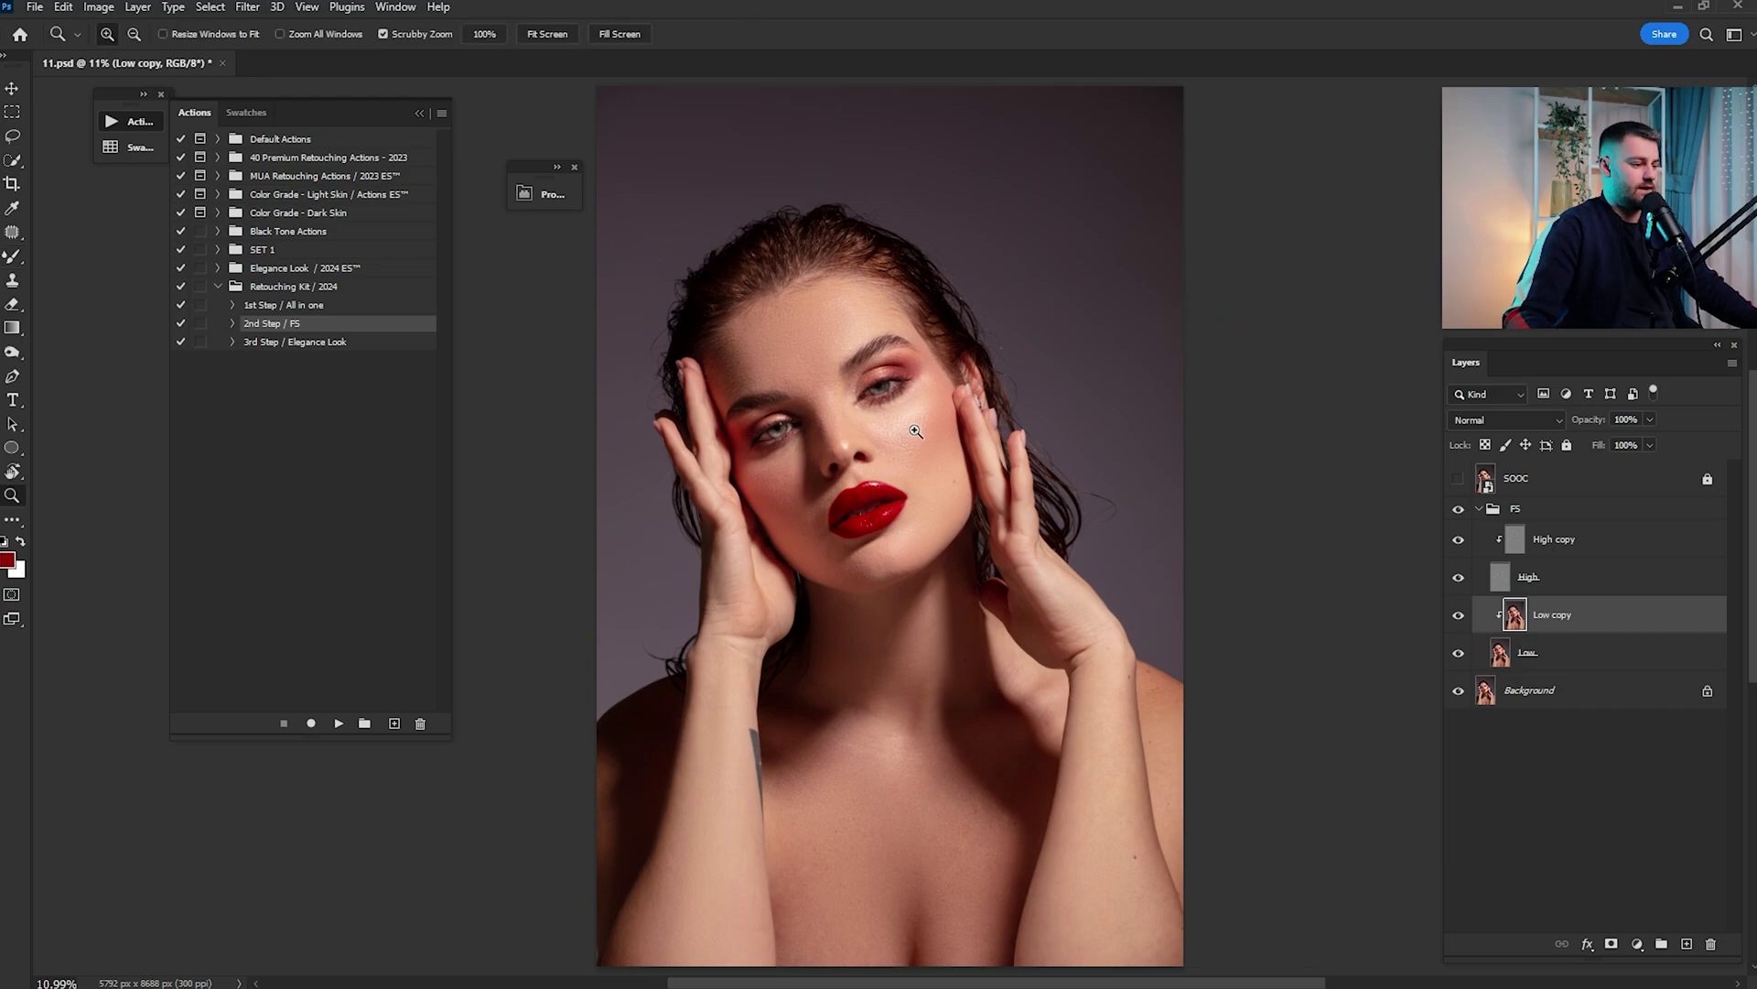
scroll(908, 427, "up", 5)
left_click(1611, 943)
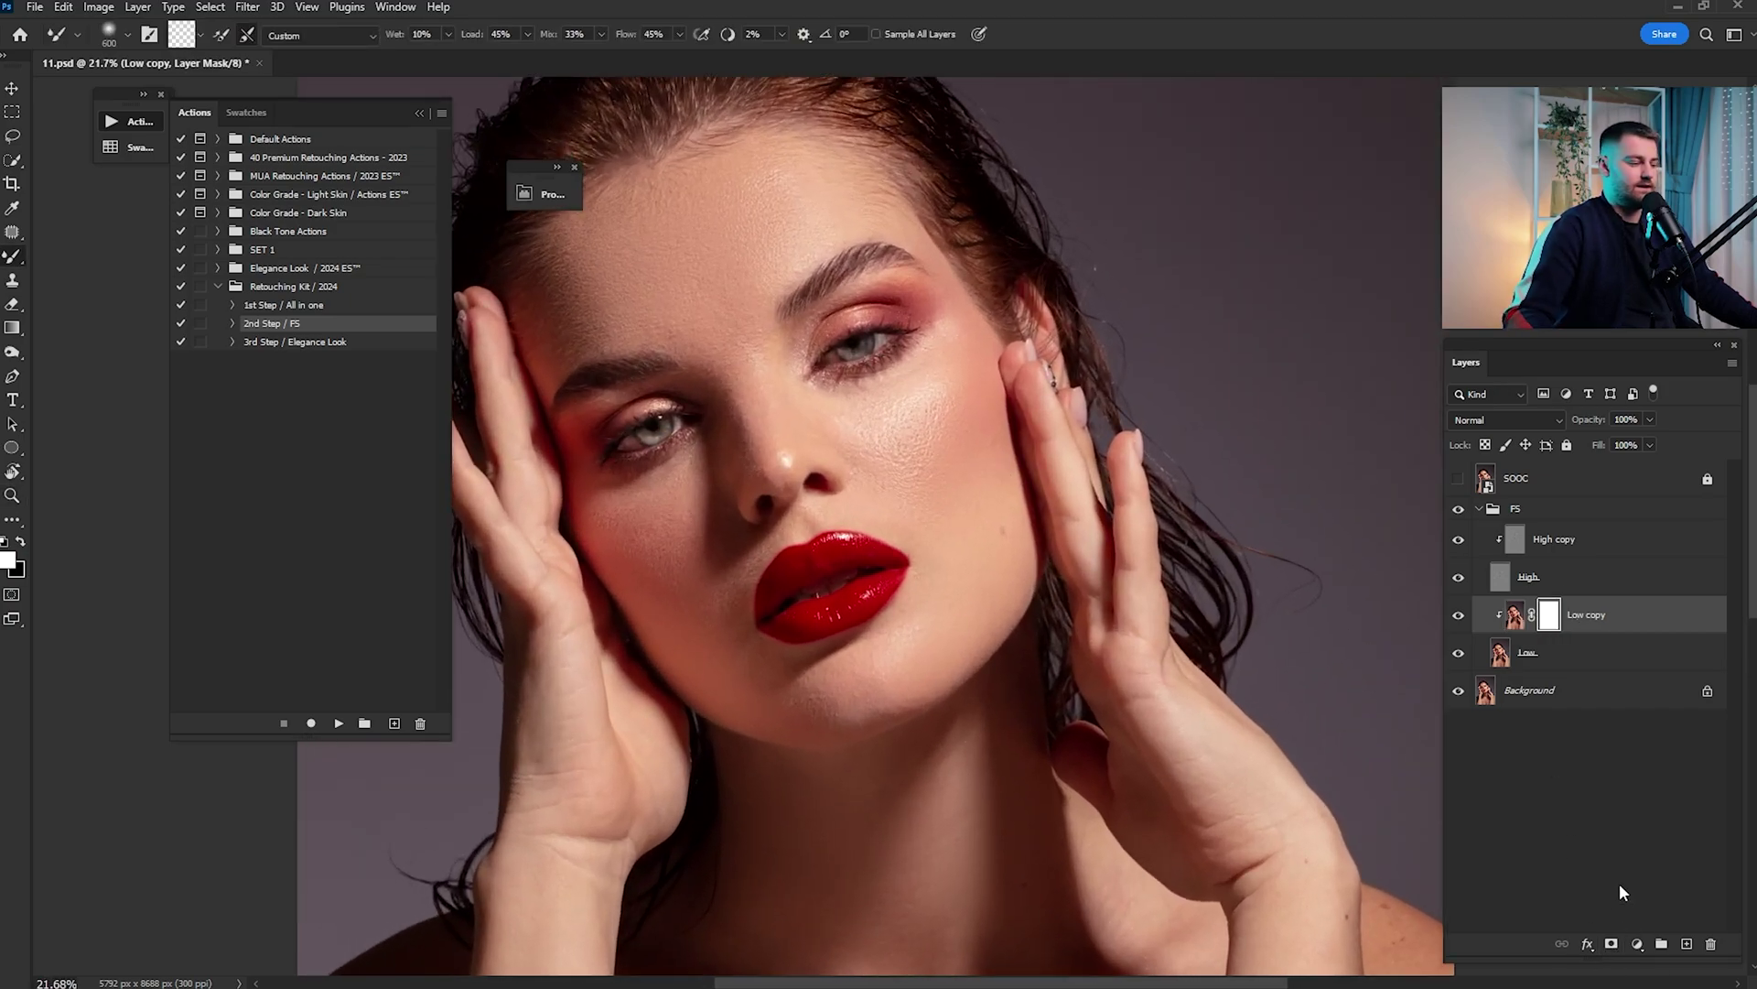
key("shift+b")
left_click_drag(882, 361, 910, 411)
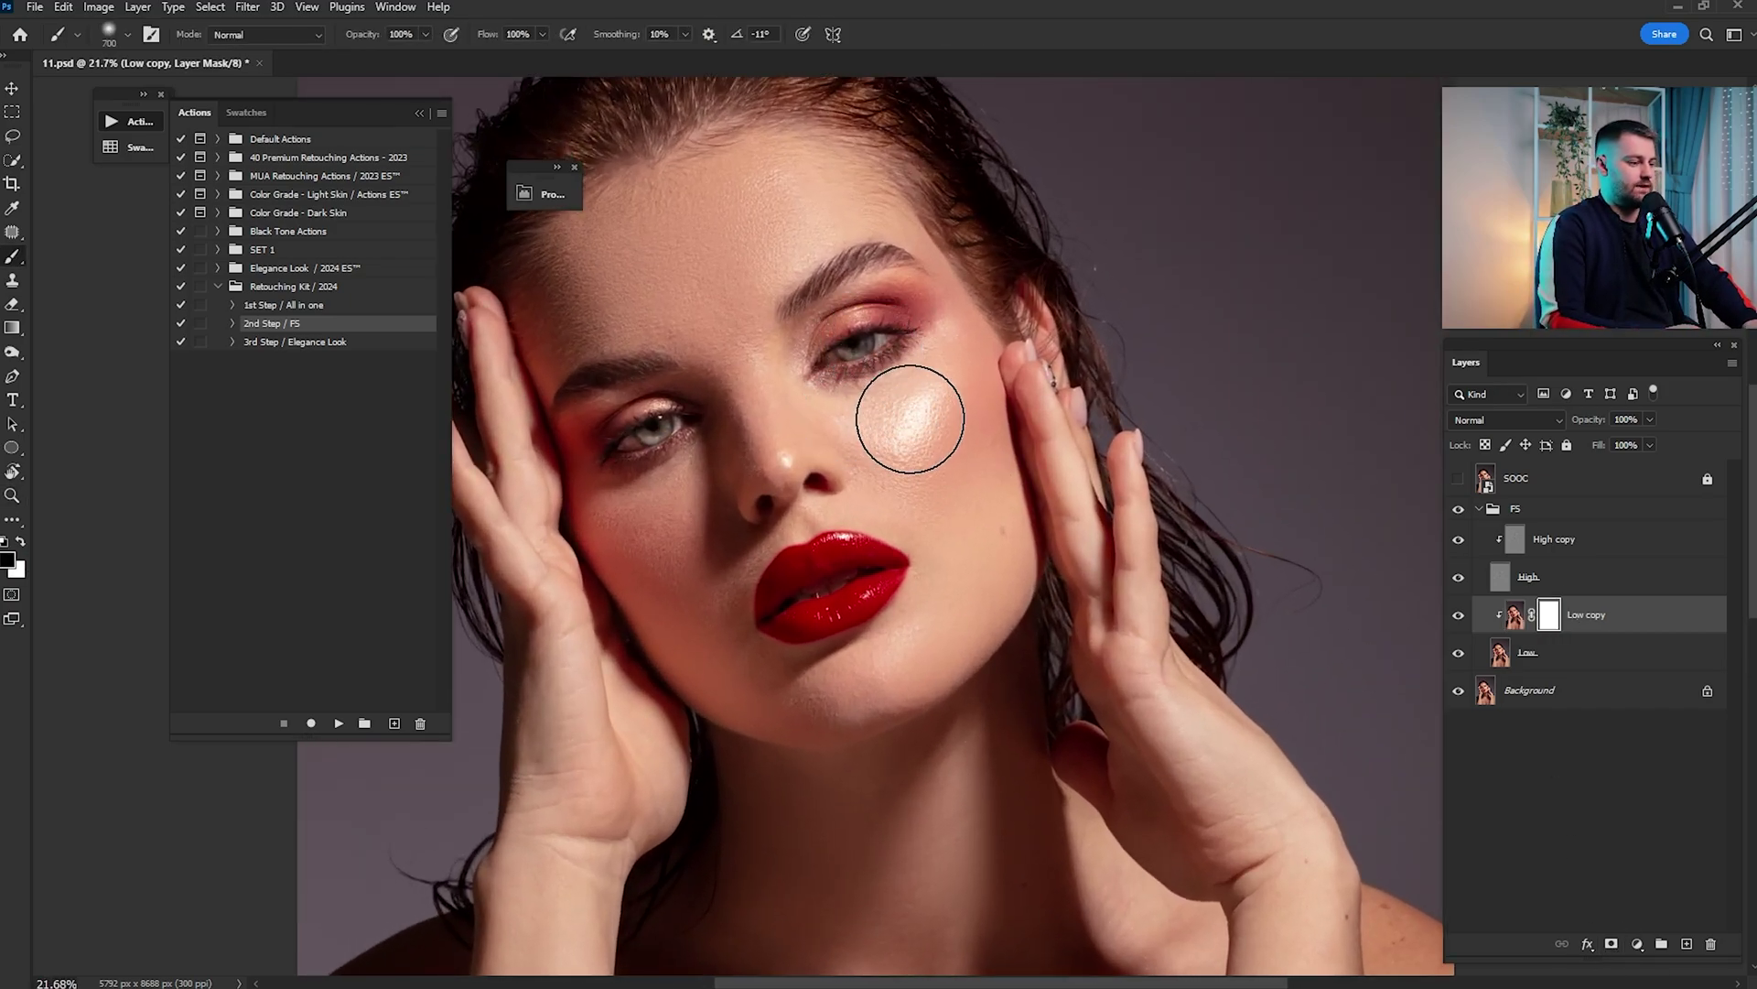
key("ctrl+z")
Try to mask the forehead and cheek highlights at 30% brush opacity, and discard the Low copy mask
key("3")
mouse_move(831, 211)
left_mouse_down()
mouse_move(785, 223)
mouse_move(789, 204)
left_mouse_up()
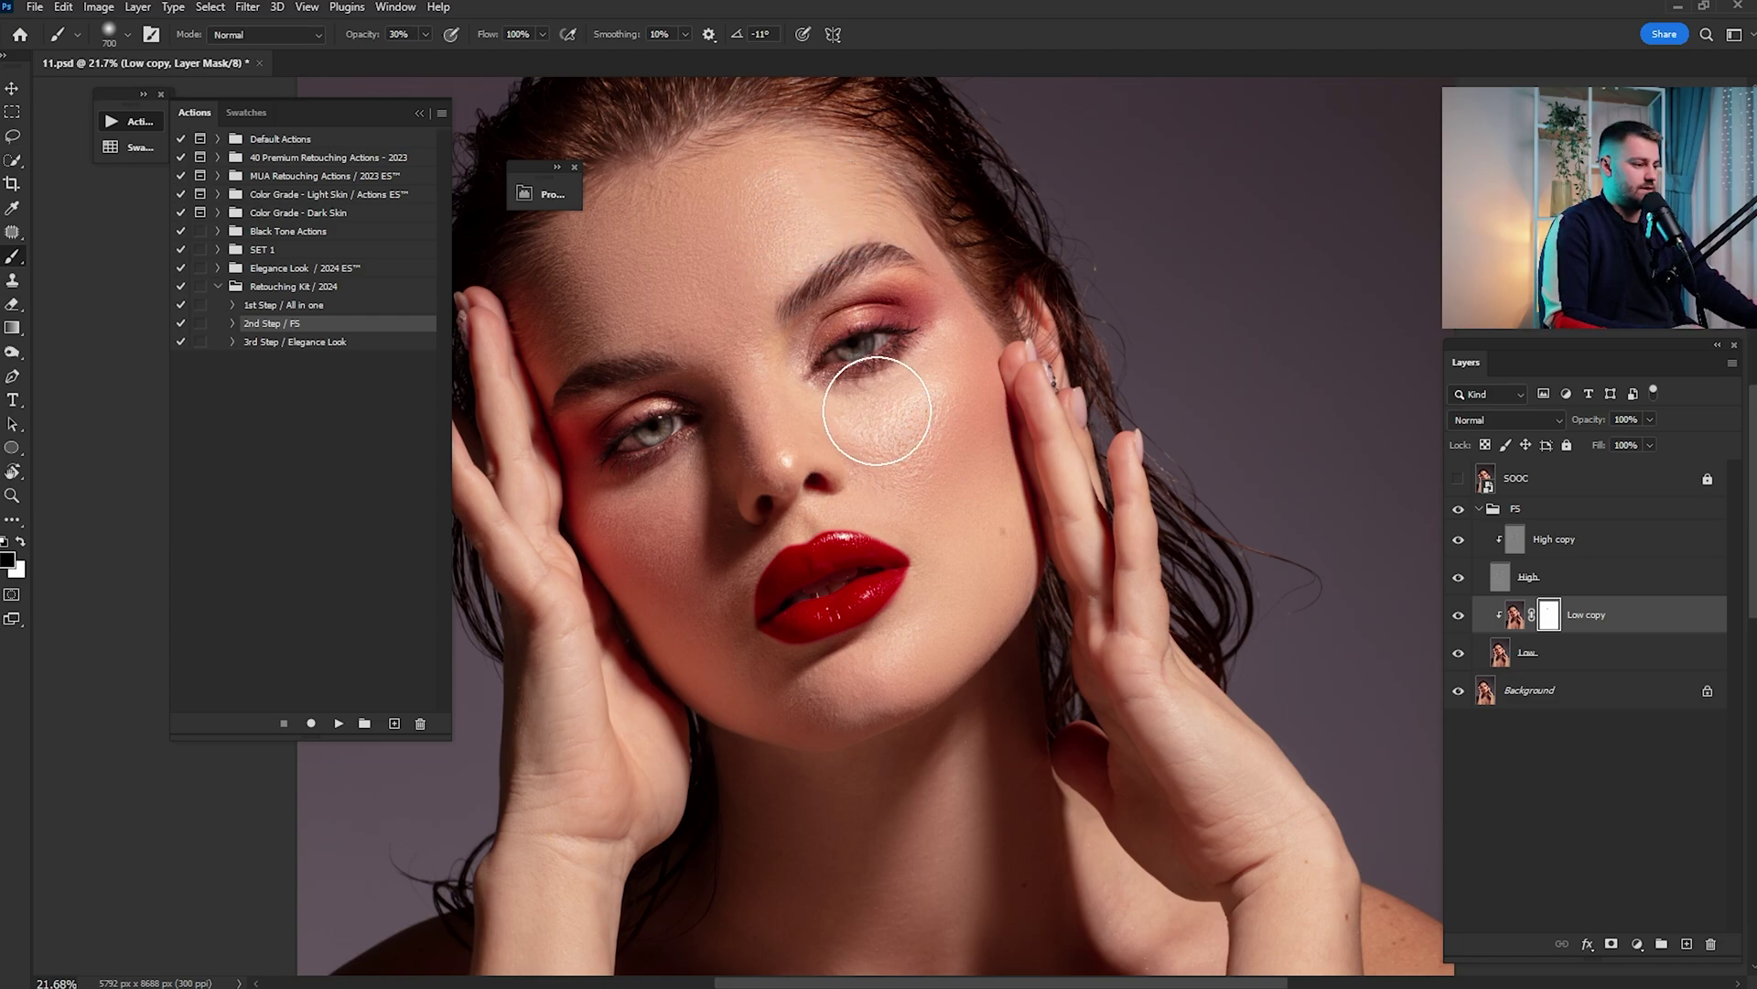
left_click_drag(878, 410, 890, 403)
key("ctrl+z")
key("ctrl+0")
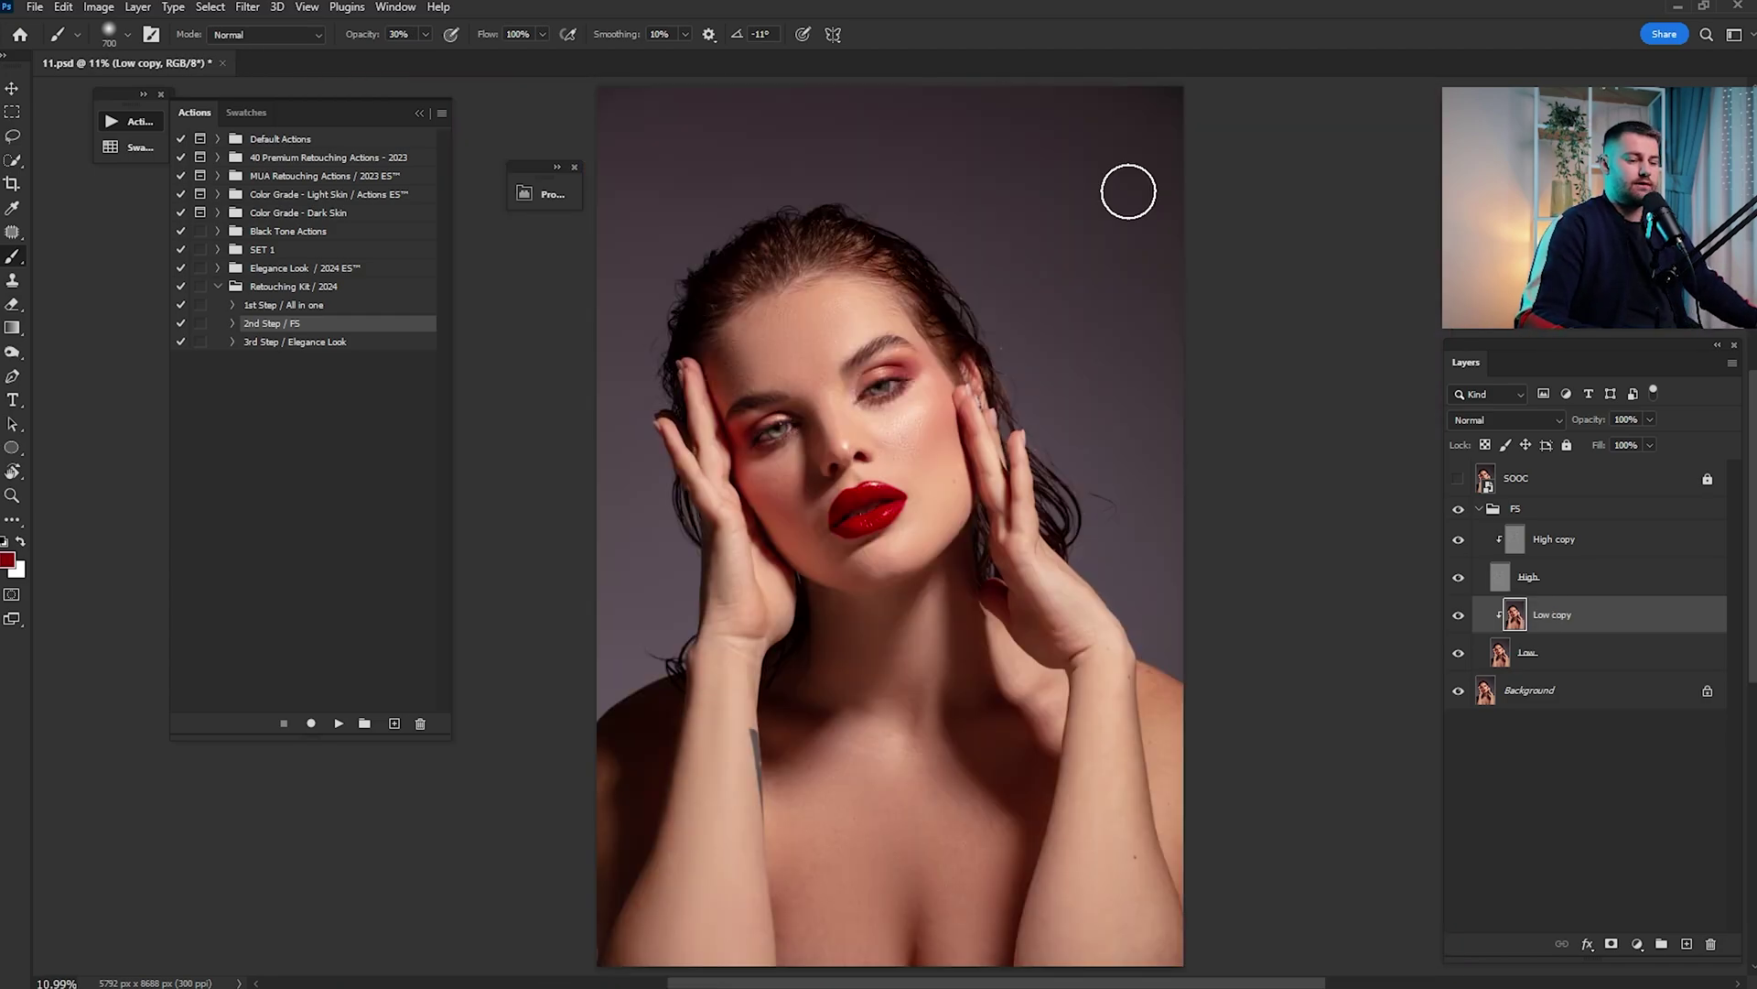
Bring highlights back on Low copy by splitting the Underlying Layer white slider in Blend If, lowering one half and keeping the other at 255
double_click(1597, 604)
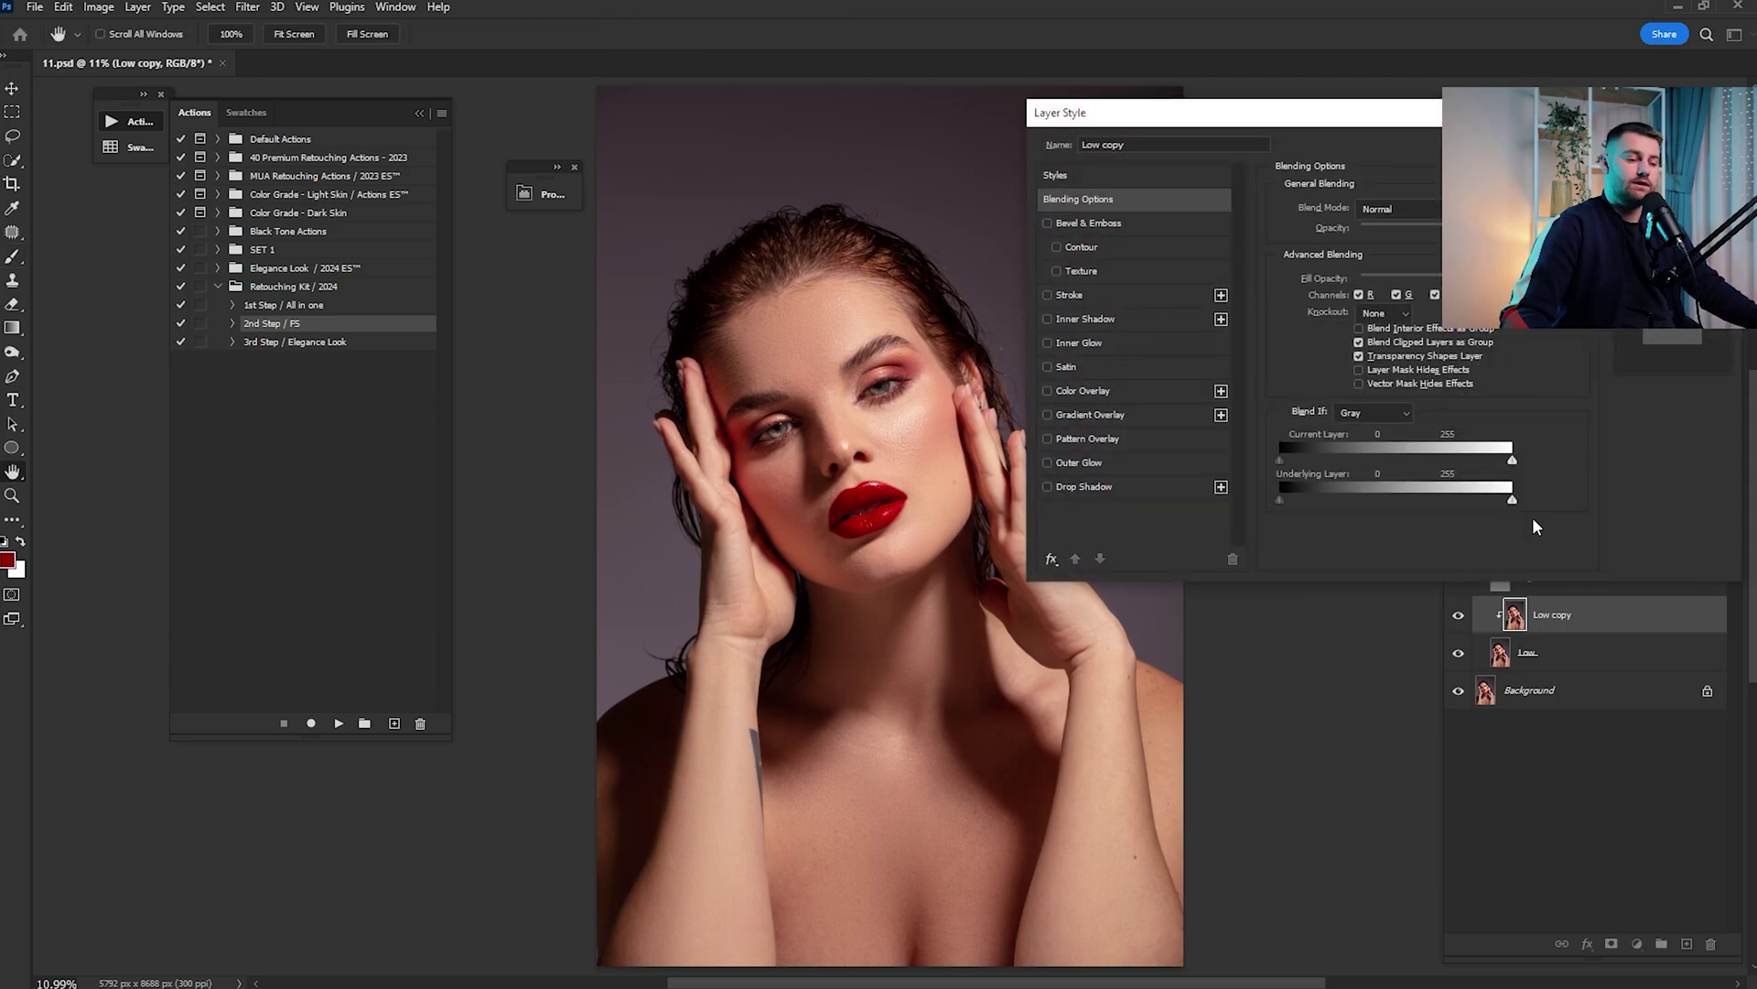
left_click_drag(1514, 502, 1478, 503, "alt")
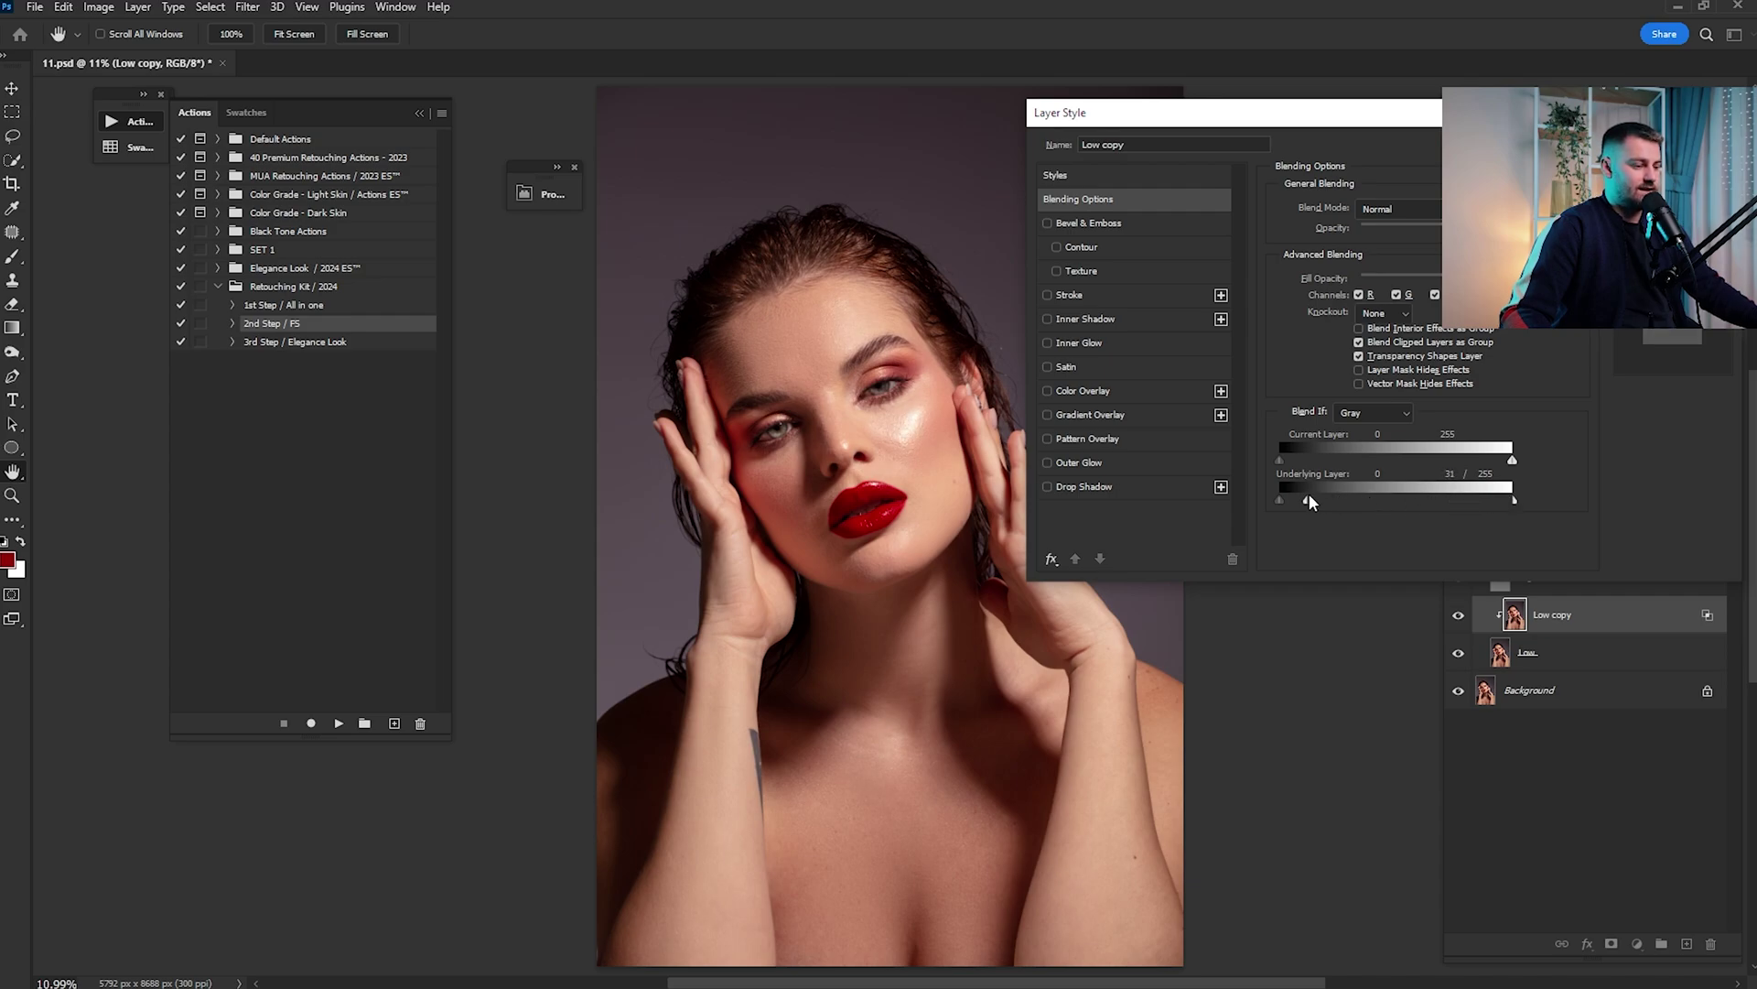
left_click_drag(1505, 506, 1524, 505)
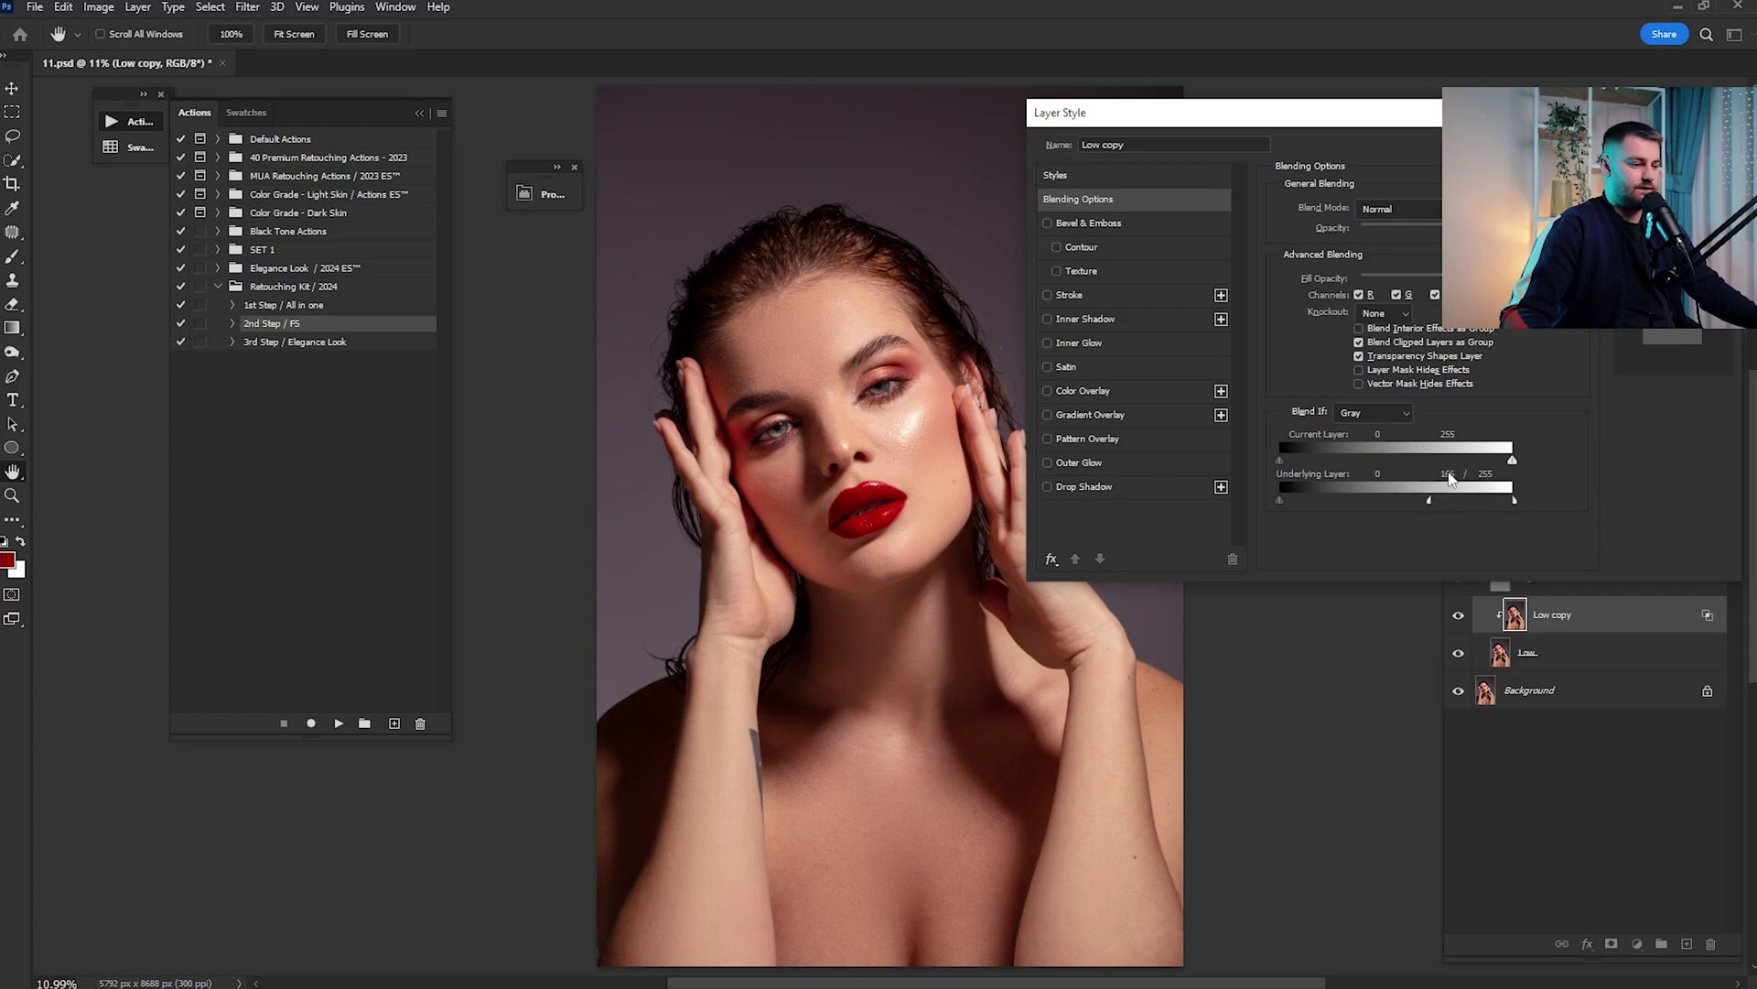
left_click(1673, 149)
Toggle the Low copy layer's visibility repeatedly to compare the skin highlights before and after the smoothing
left_click(1457, 616)
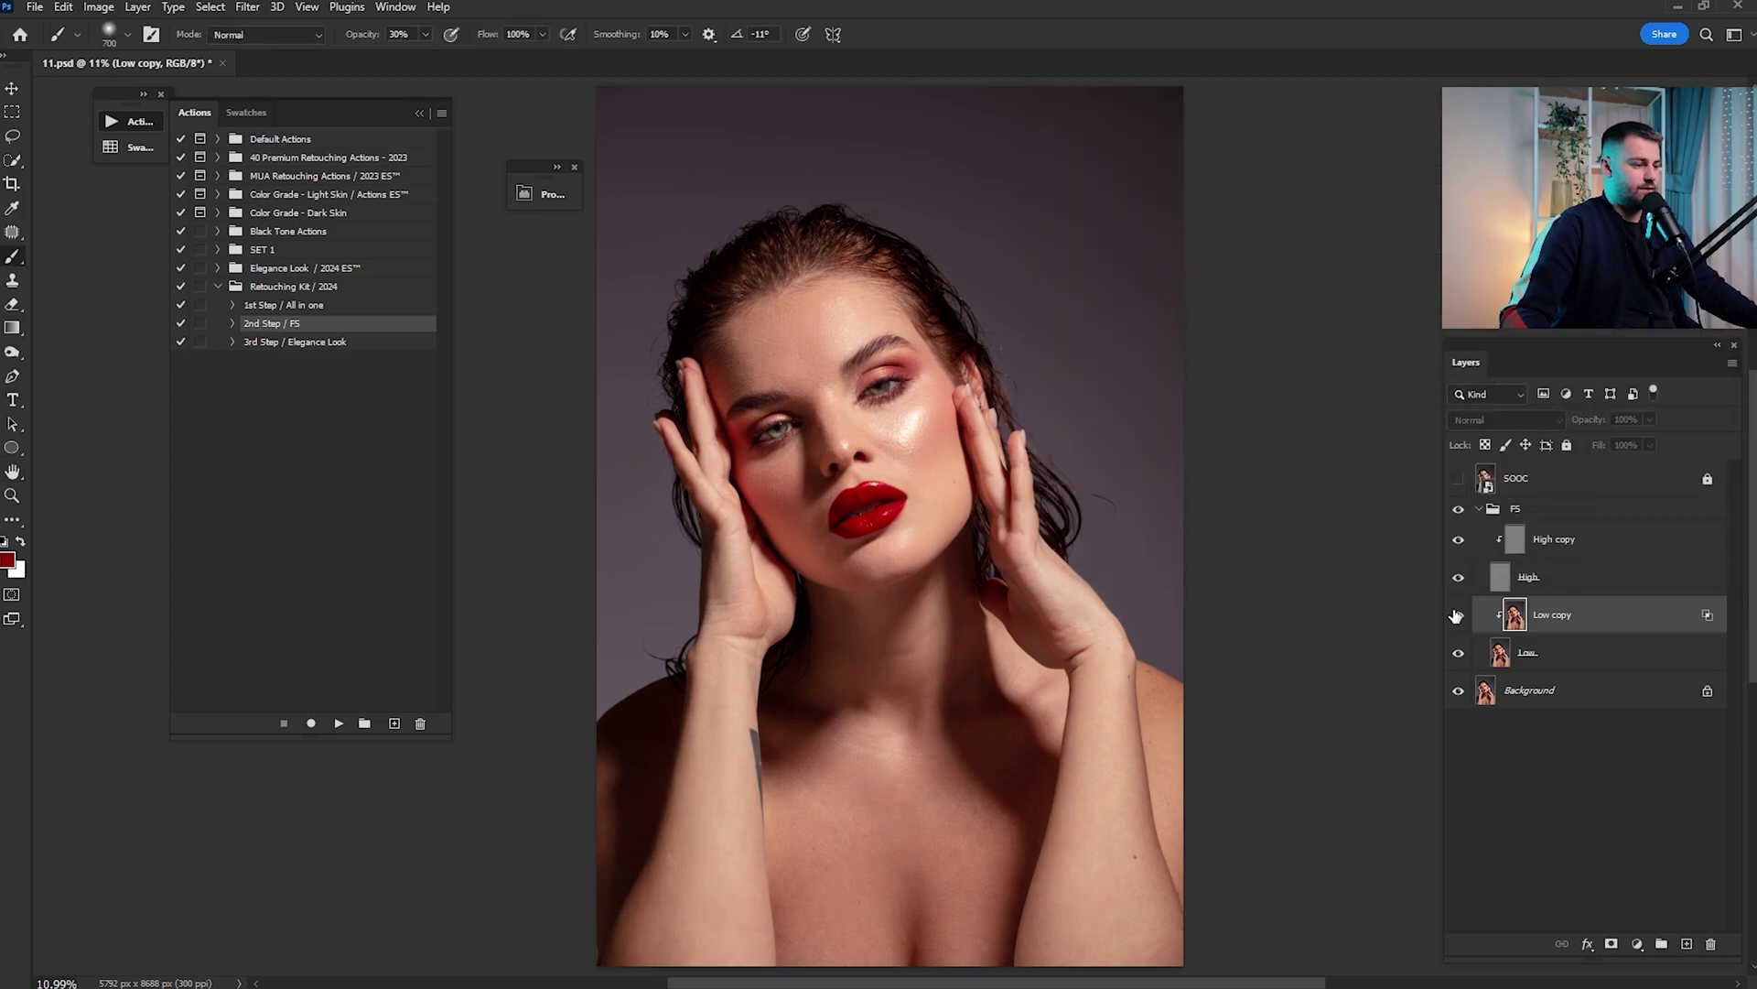
left_click(1455, 615)
left_click(1454, 615)
left_click(1453, 615)
left_click(1452, 615)
left_click(1451, 615)
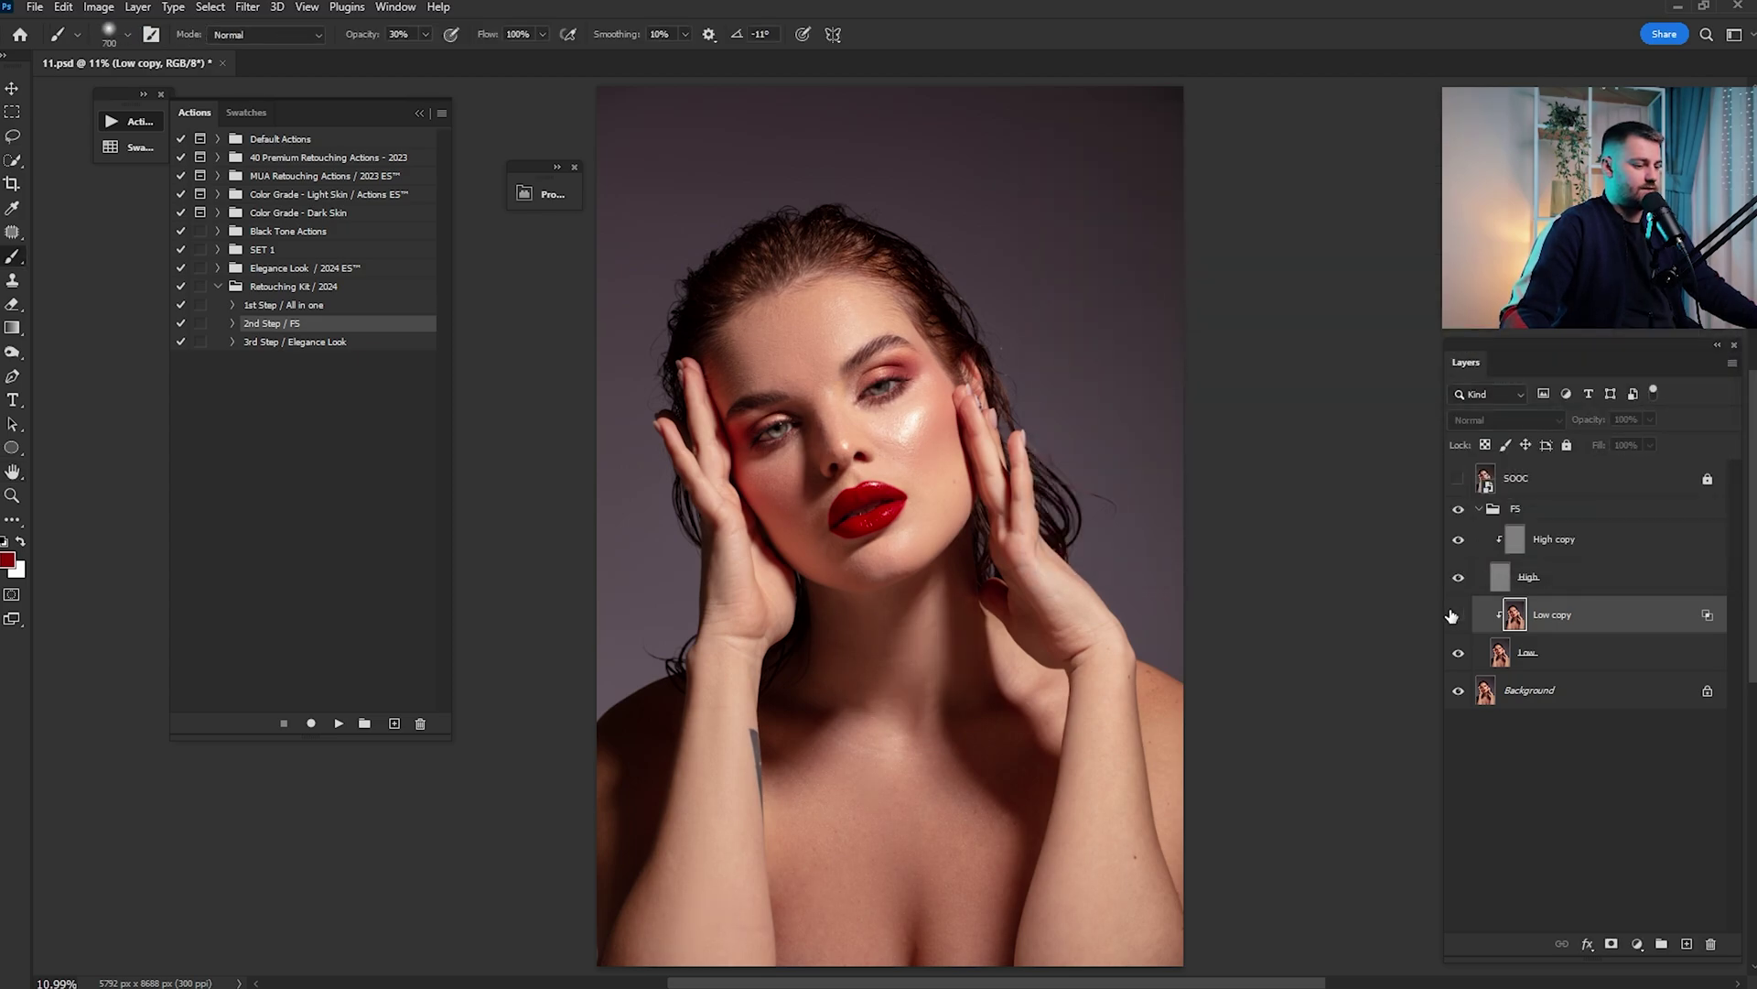
left_click(1452, 615)
left_click(1452, 615)
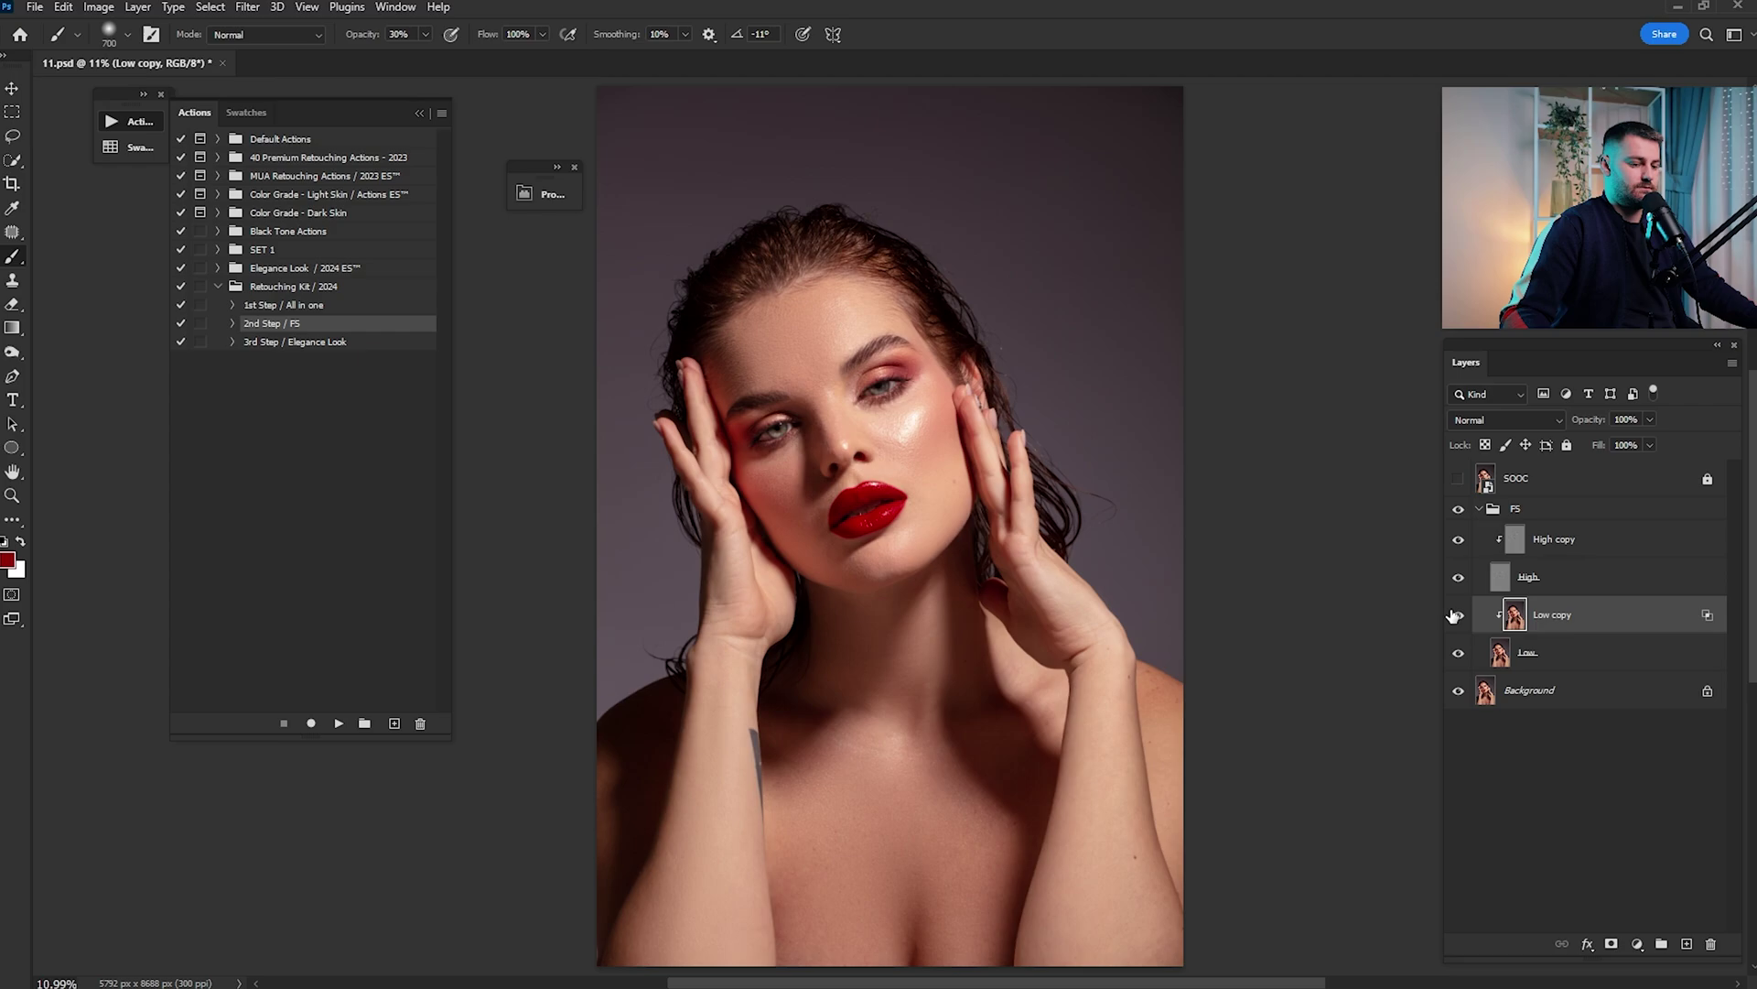
left_click(1455, 615)
left_click(1456, 615)
left_click(1457, 615)
left_click(1459, 616)
left_click(1459, 616)
left_click(1459, 616)
Inspect the cheek highlight up close and recheck the whole portrait with and without Low copy
key("z")
left_click_drag(895, 434, 1029, 455)
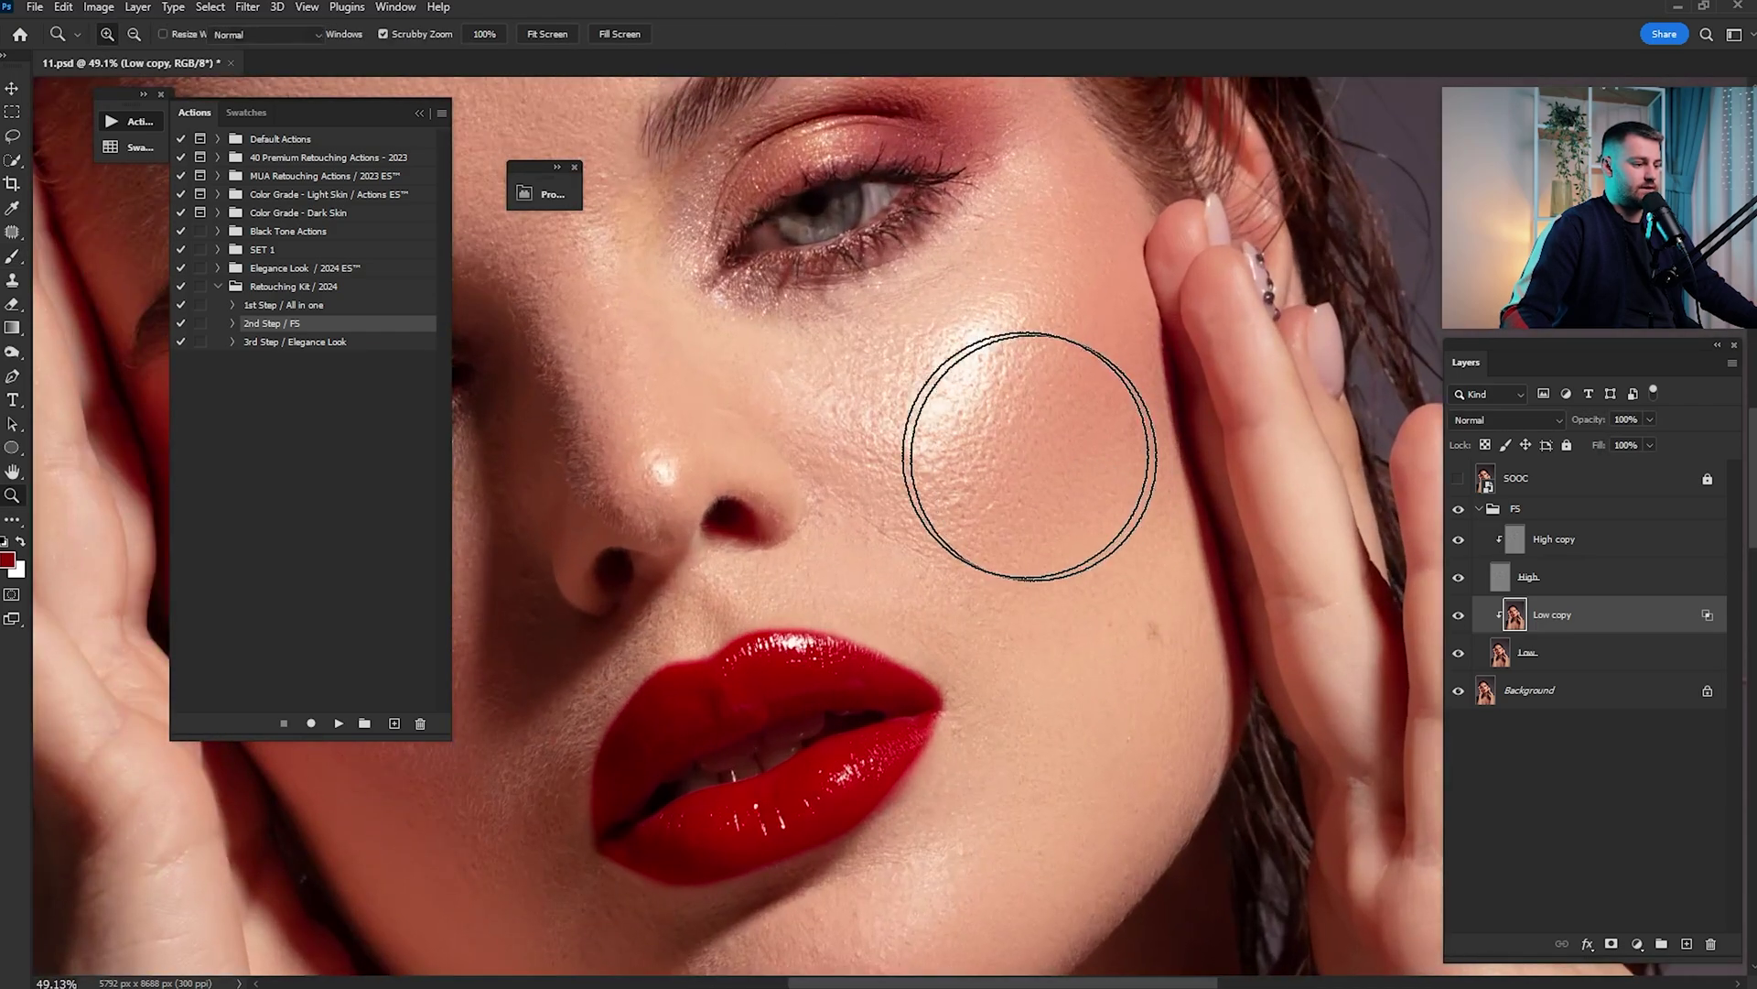
key("ctrl+0")
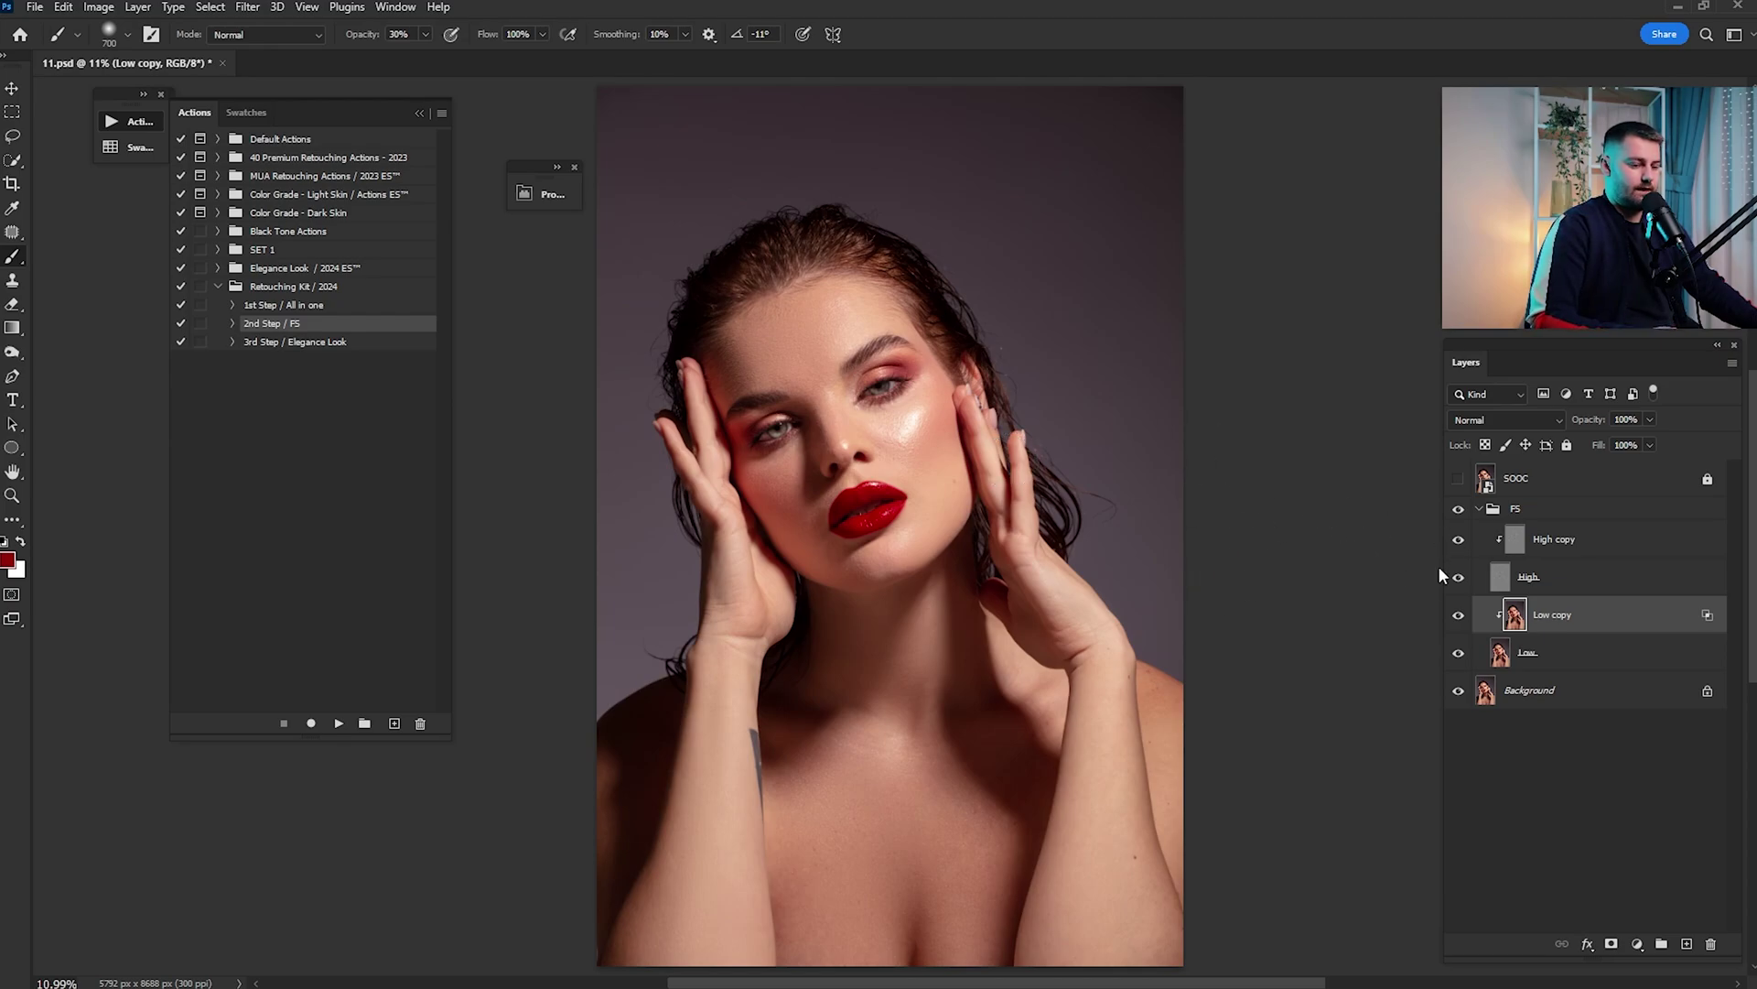
left_click(1459, 617)
left_click(1460, 617)
left_click(1460, 617)
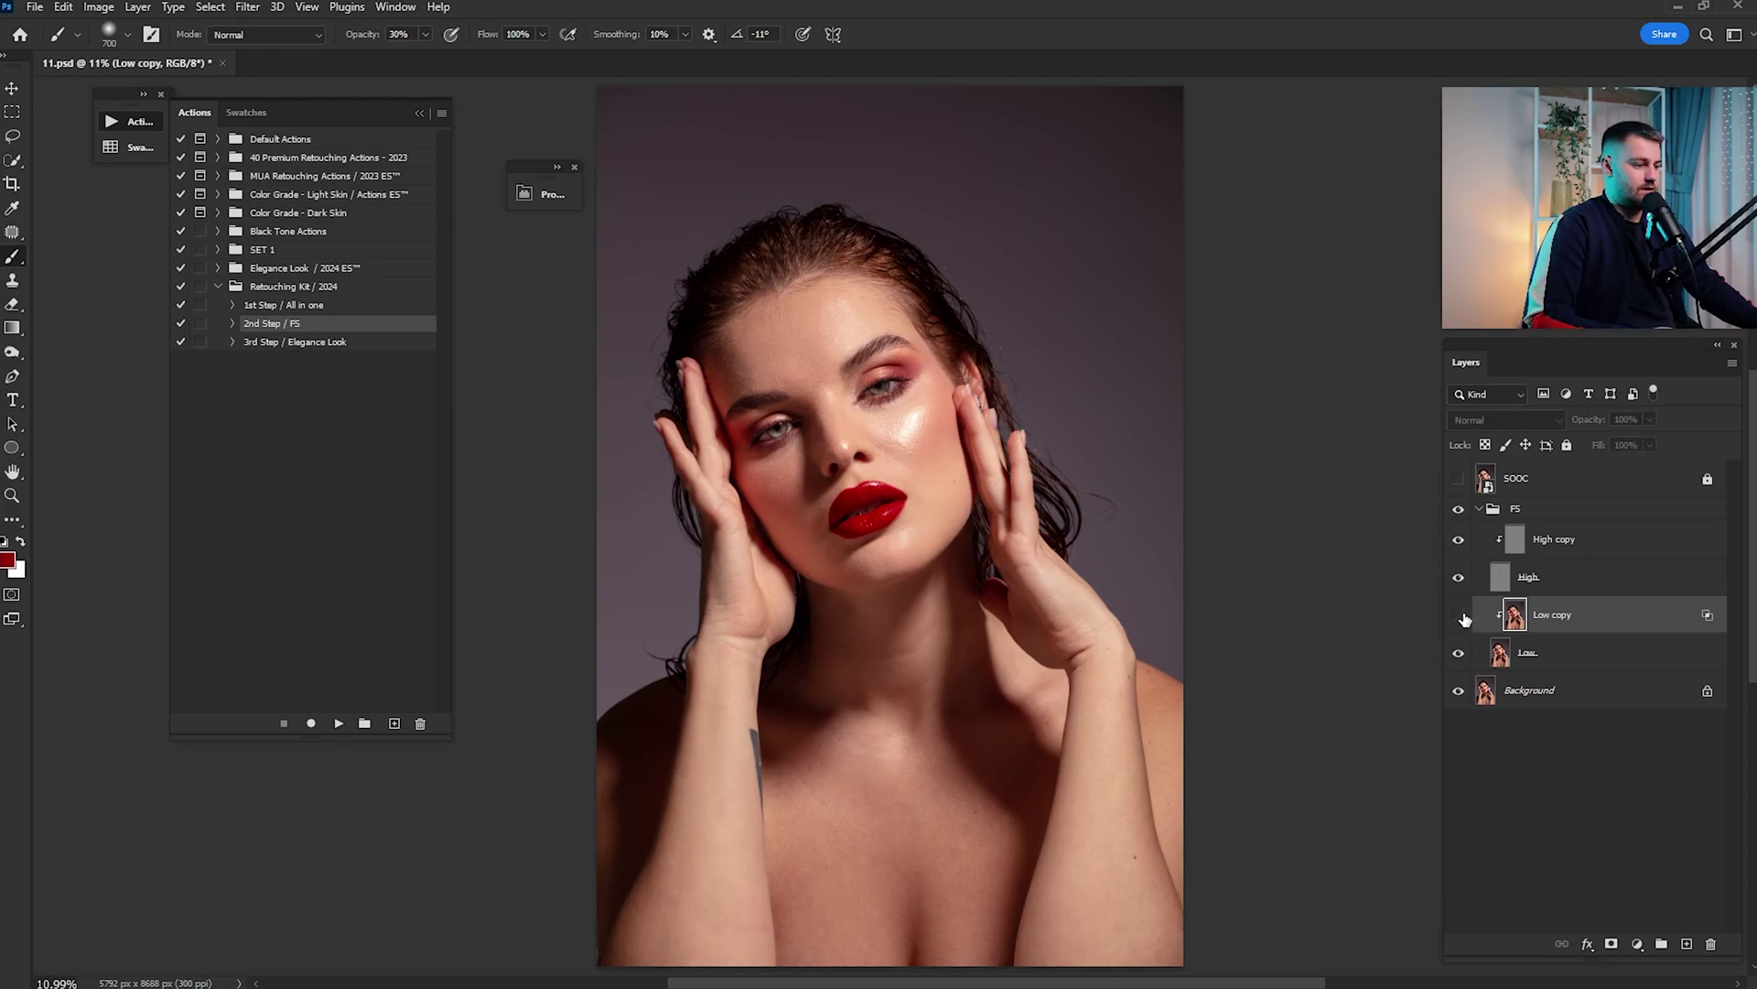
left_click(1462, 617)
Clone clean skin texture over small flaws beside the mouth corner on the High copy layer with the Clone Stamp at 60 px
left_click(1578, 550)
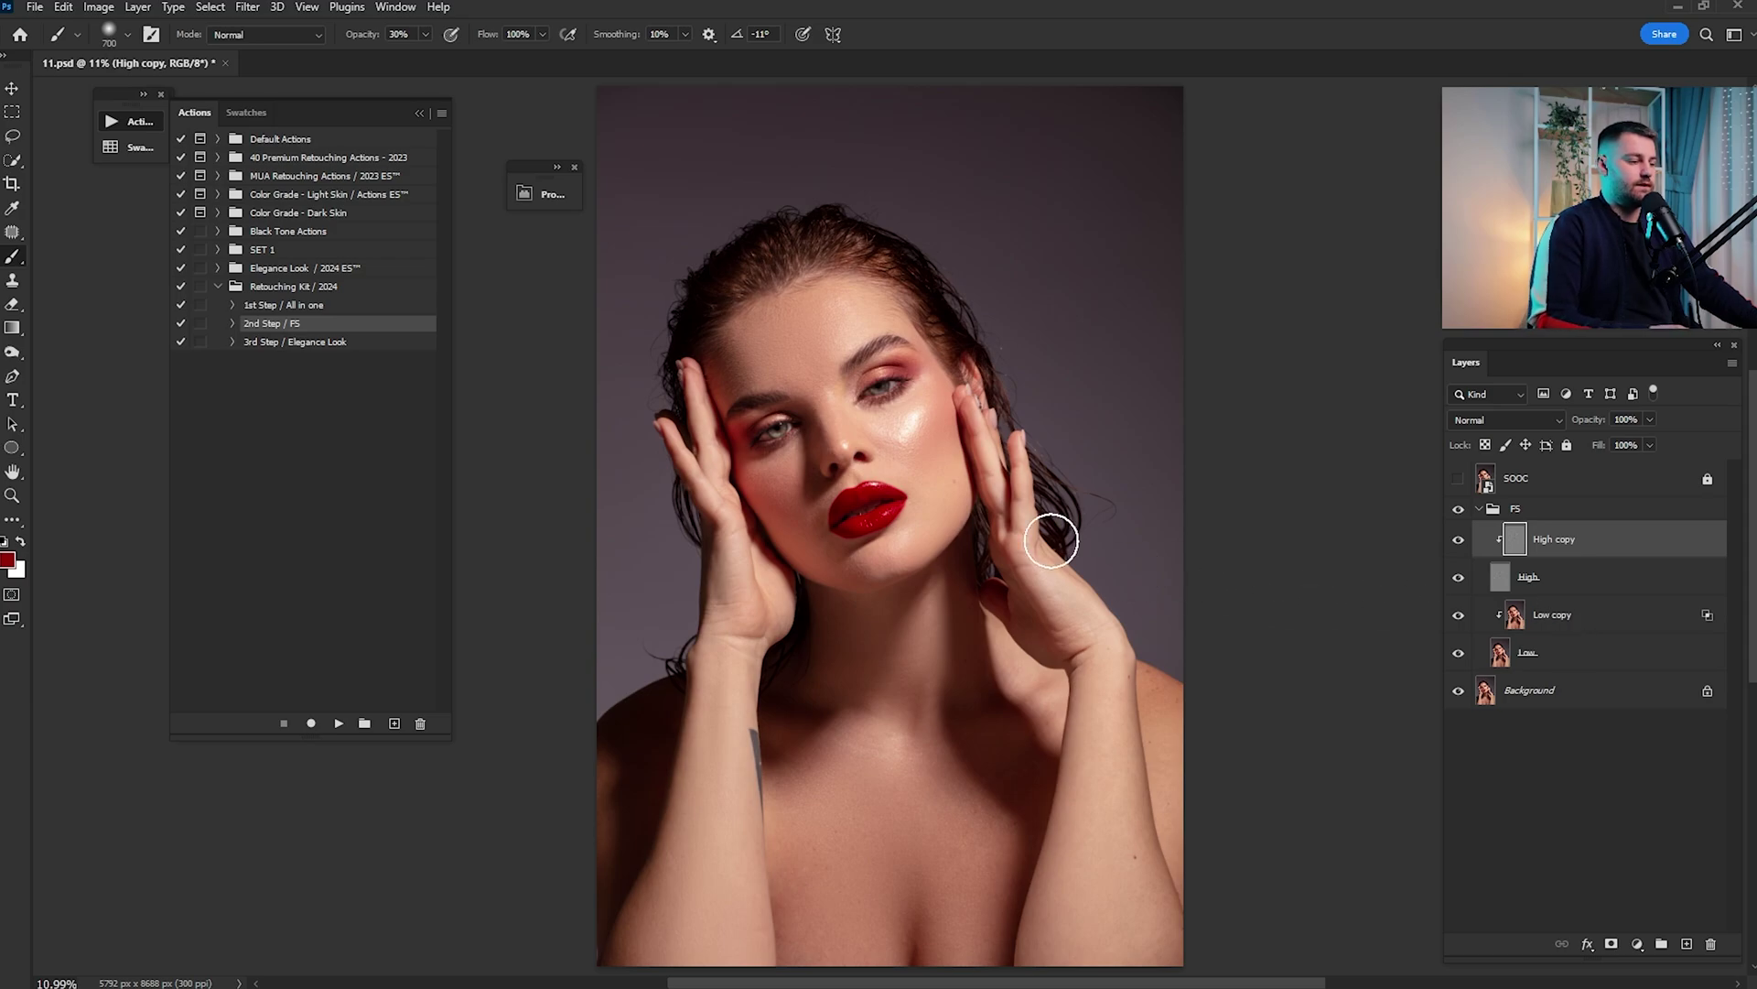
mouse_move(873, 436)
left_mouse_down()
mouse_move(985, 456)
mouse_move(1071, 439)
left_mouse_up()
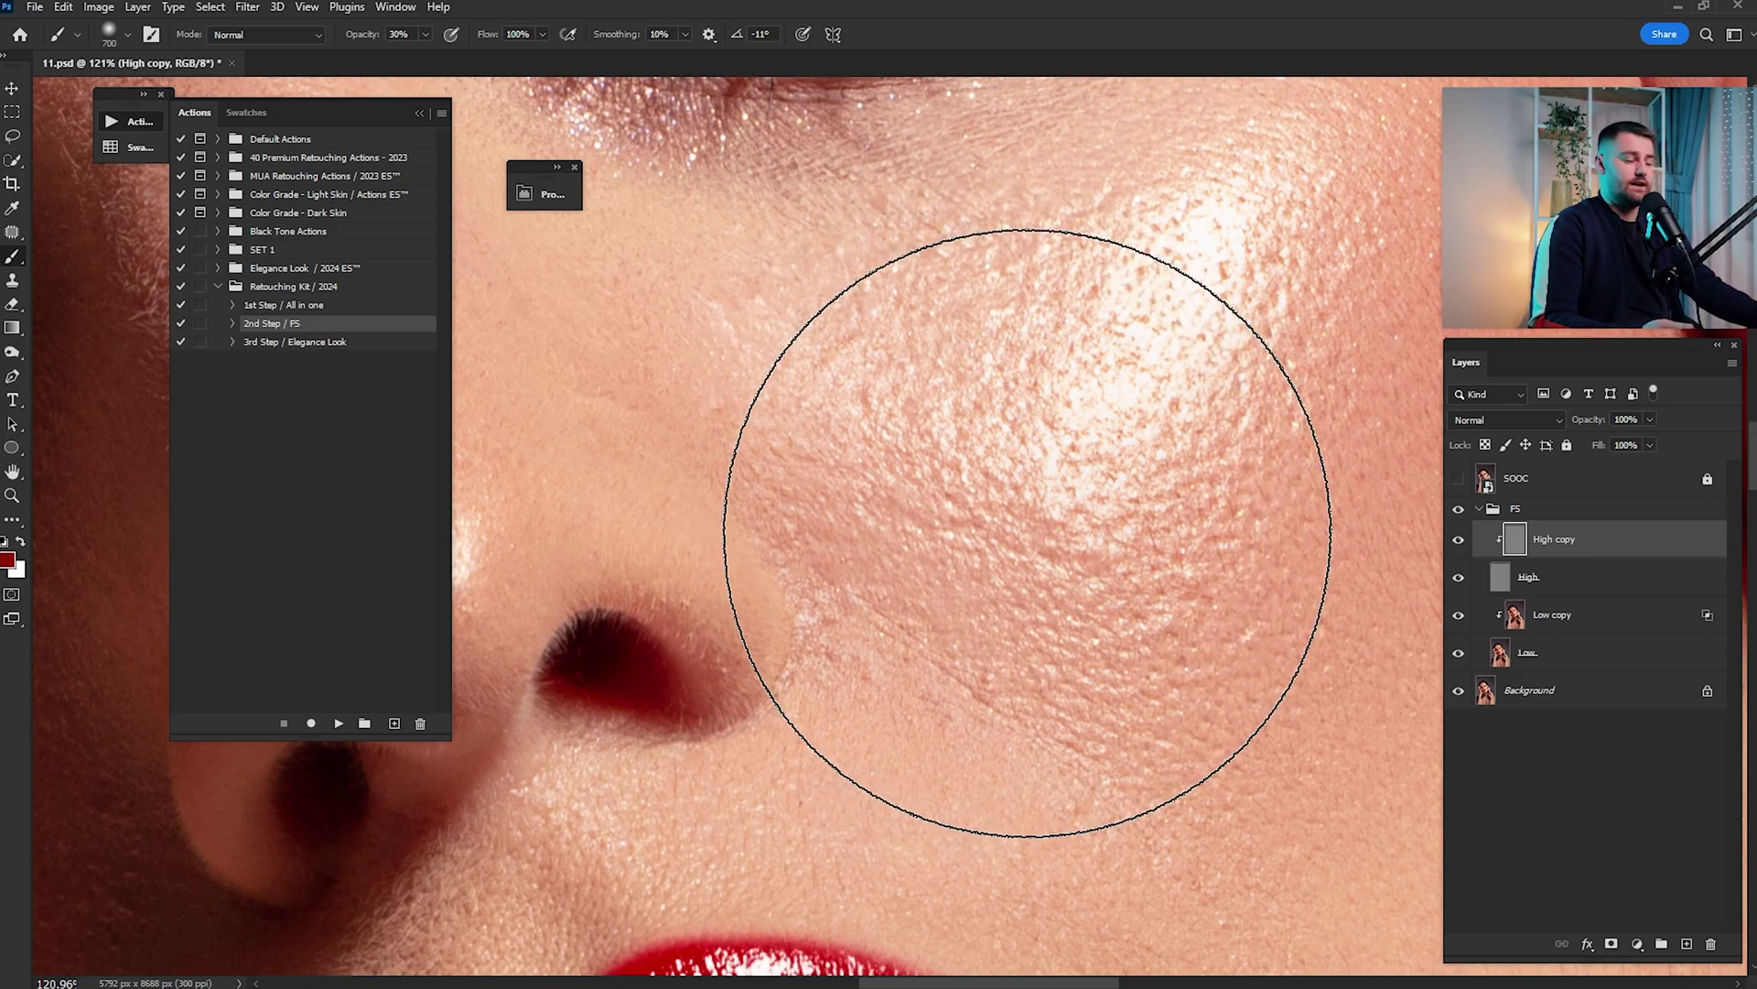
left_click(13, 280)
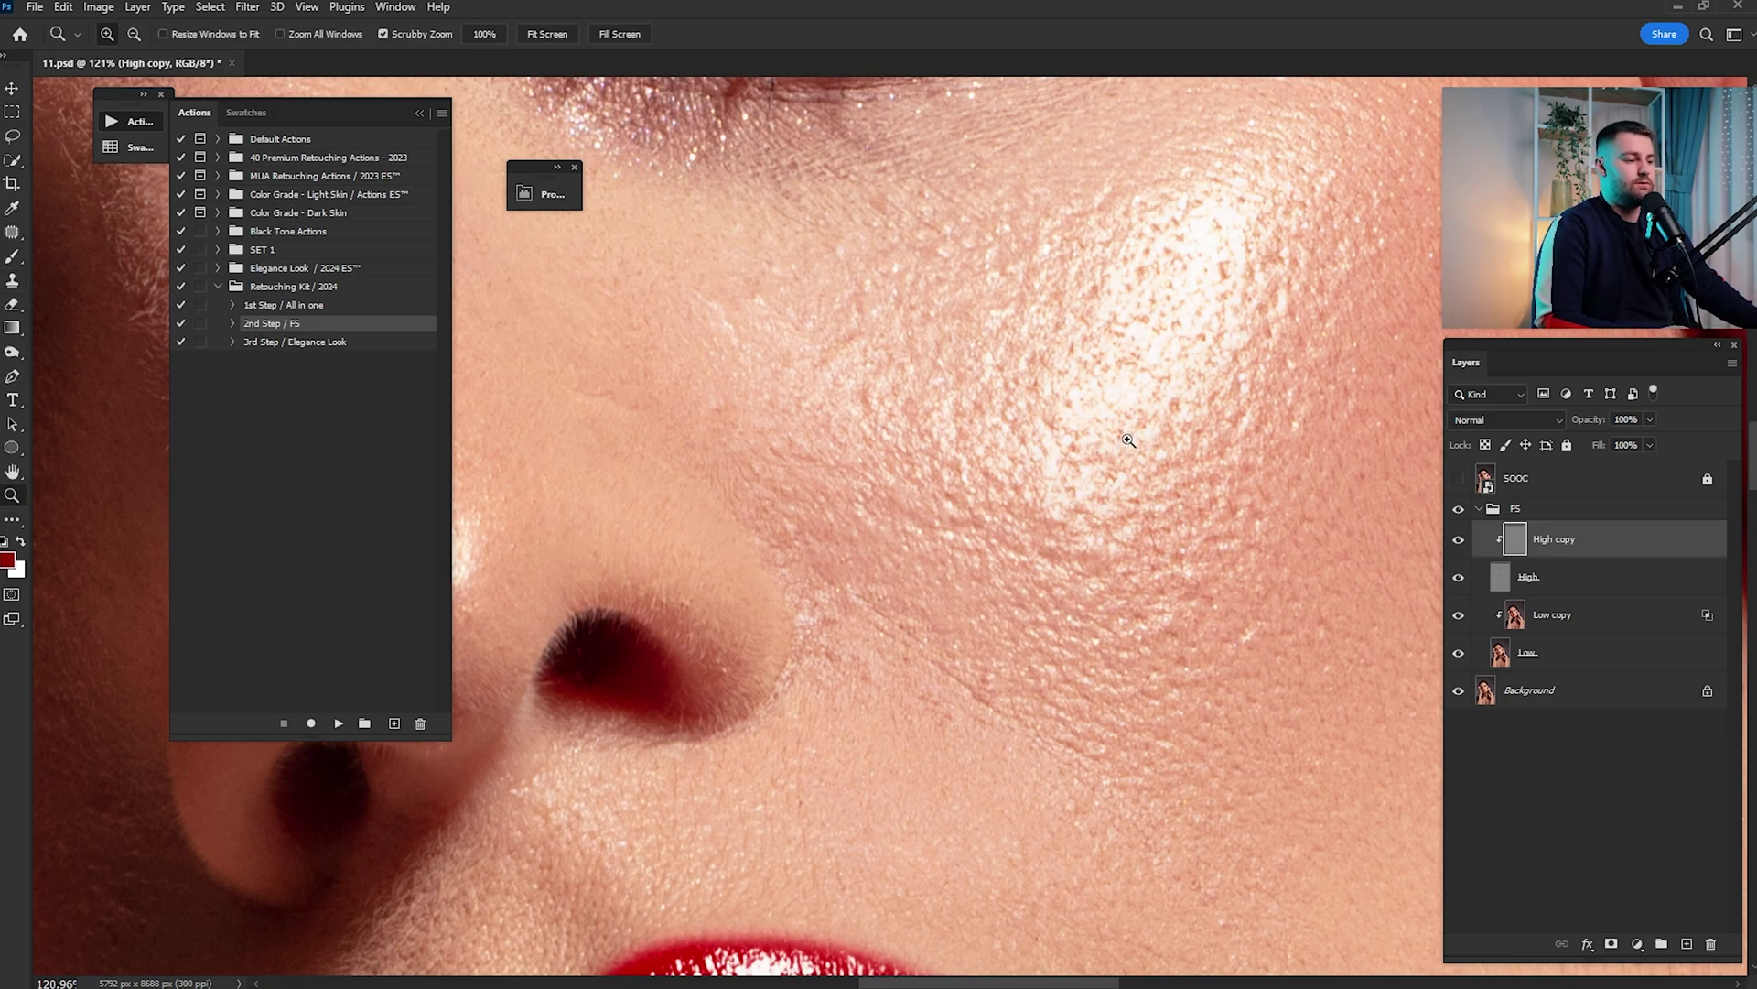
left_click_drag(1126, 428, 1034, 432)
left_click_drag(1190, 631, 956, 517)
left_click_drag(1002, 591, 1060, 583)
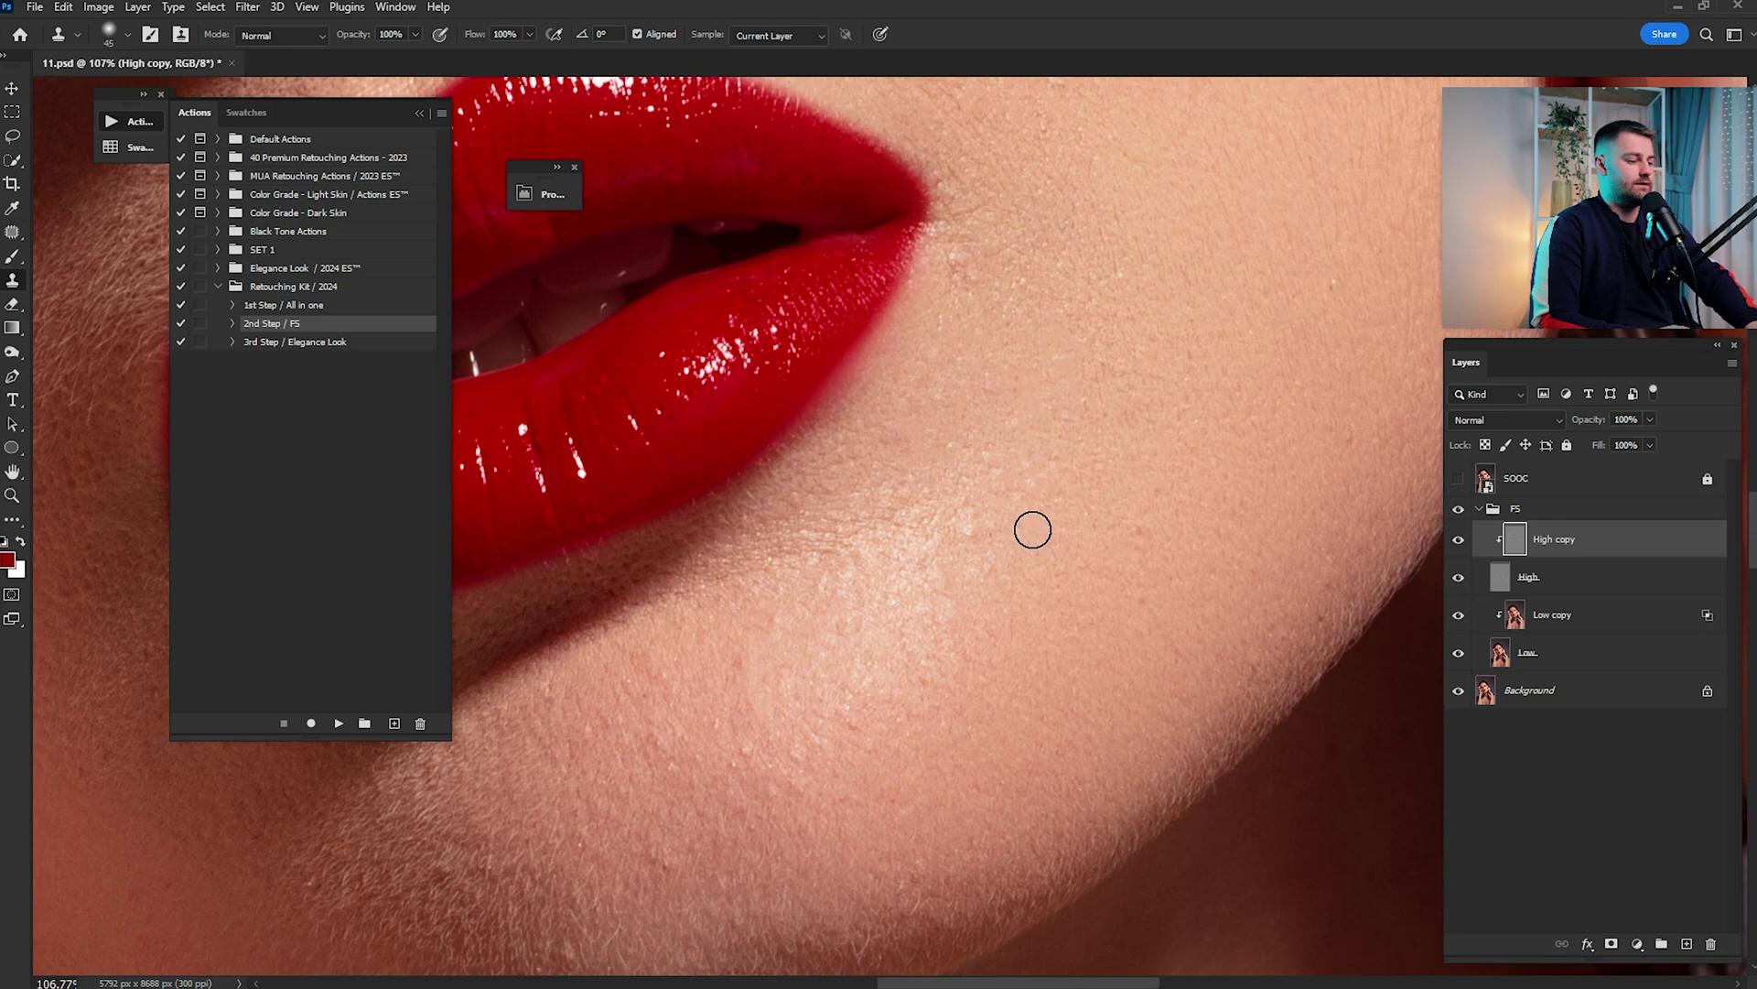
left_click_drag(1128, 428, 1088, 605)
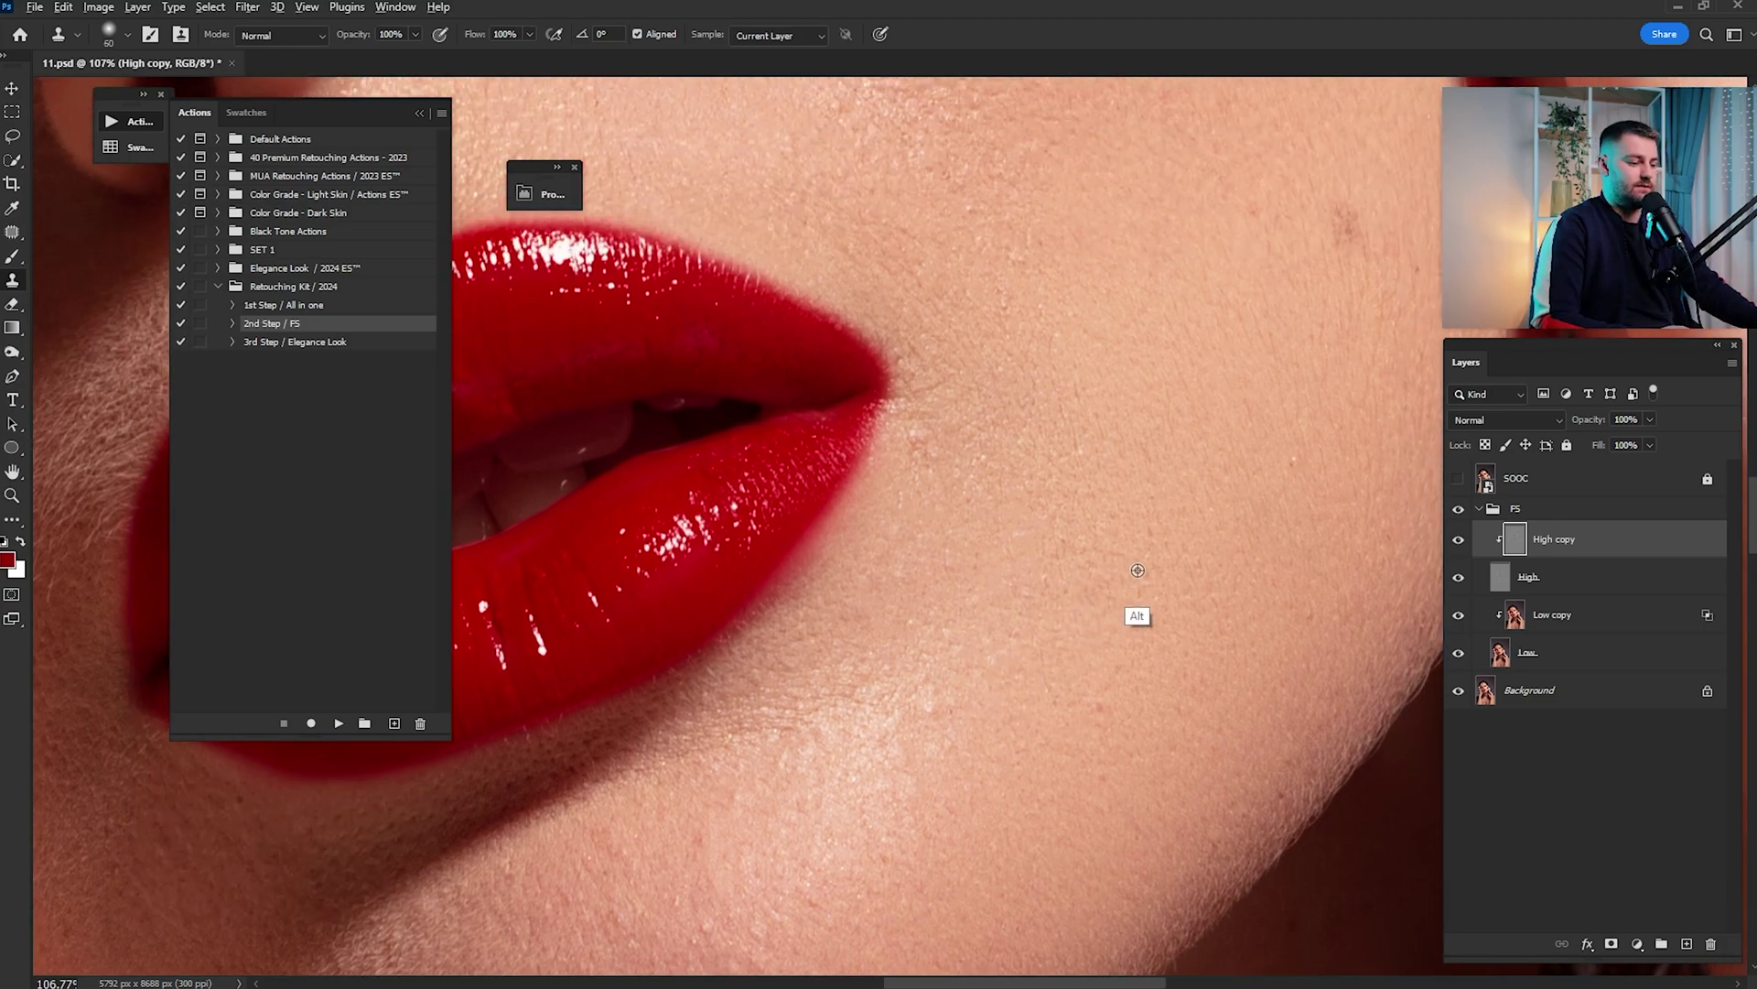
left_click(1138, 570, "alt")
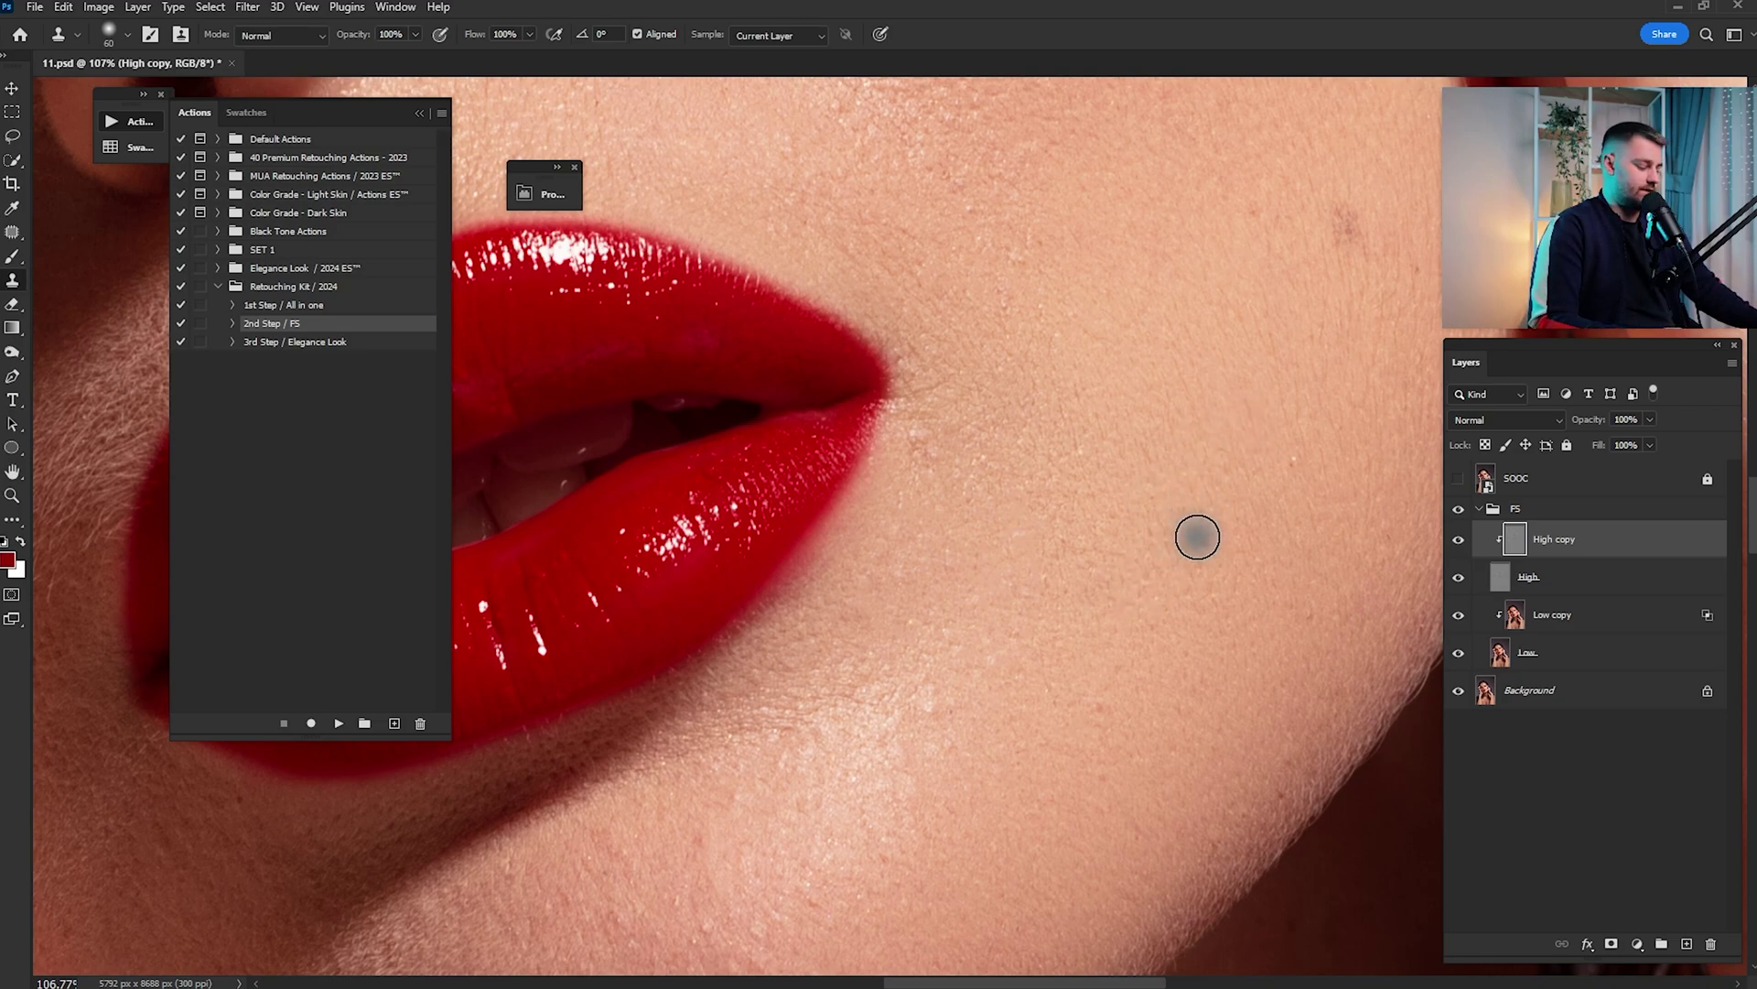
key("alt")
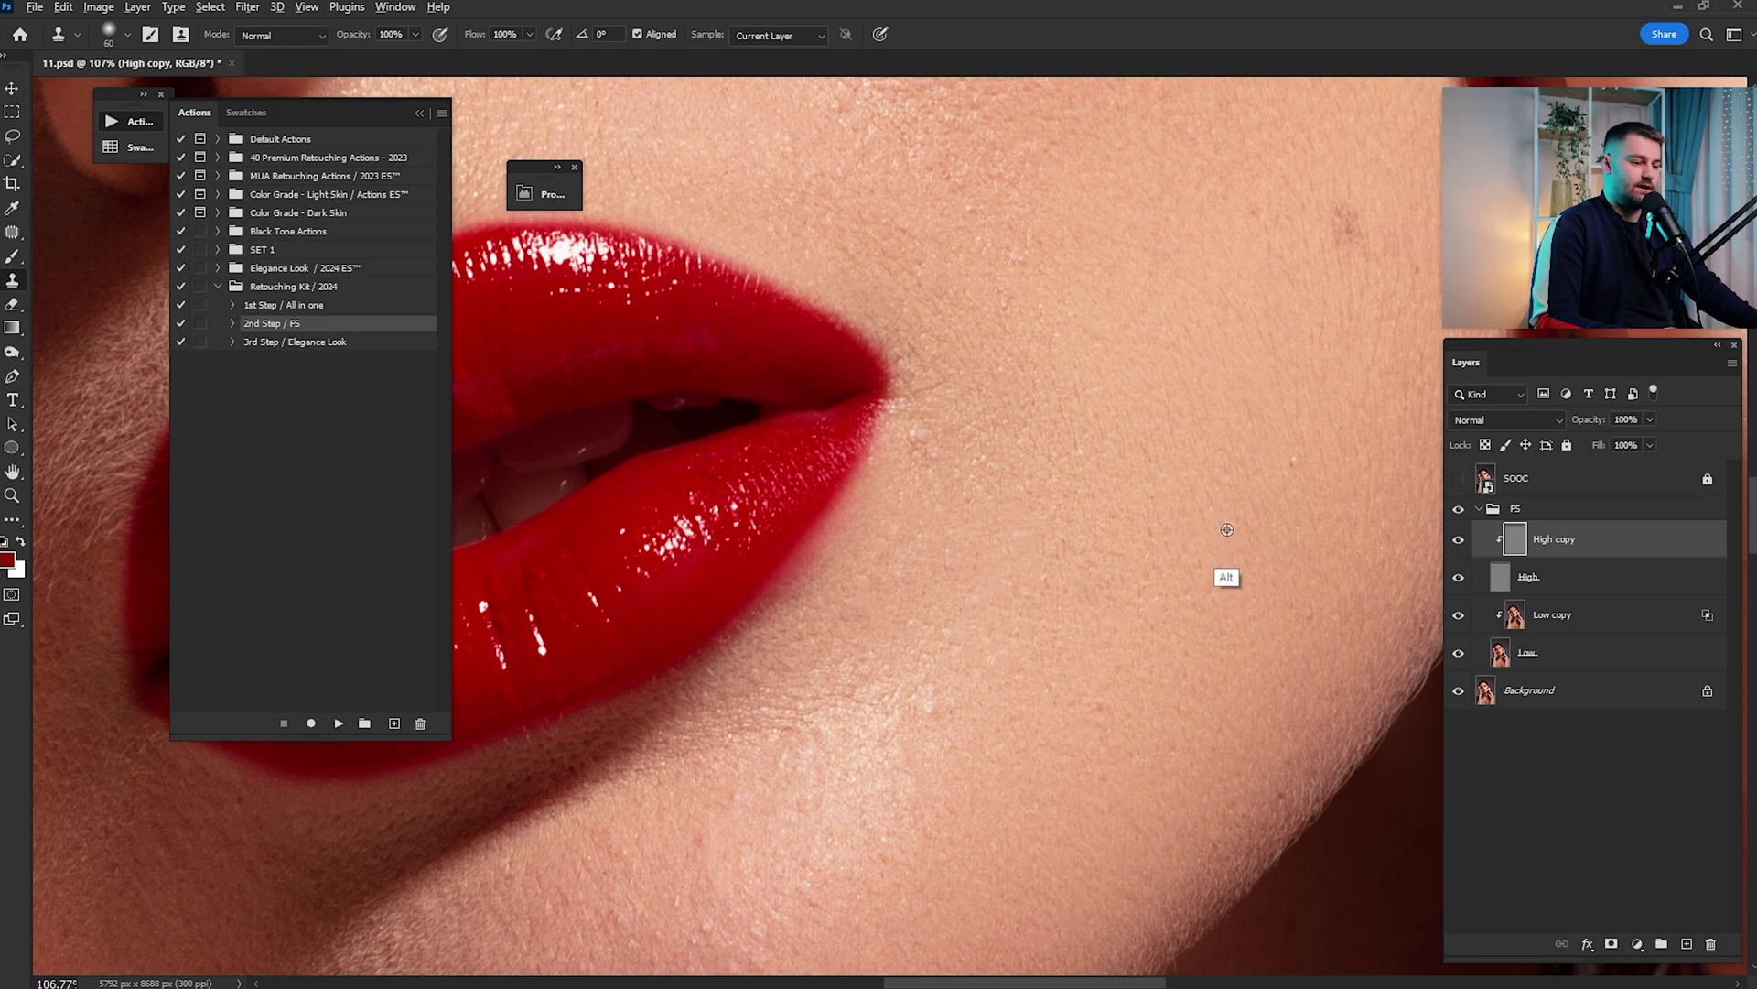
left_click(1222, 522, "alt")
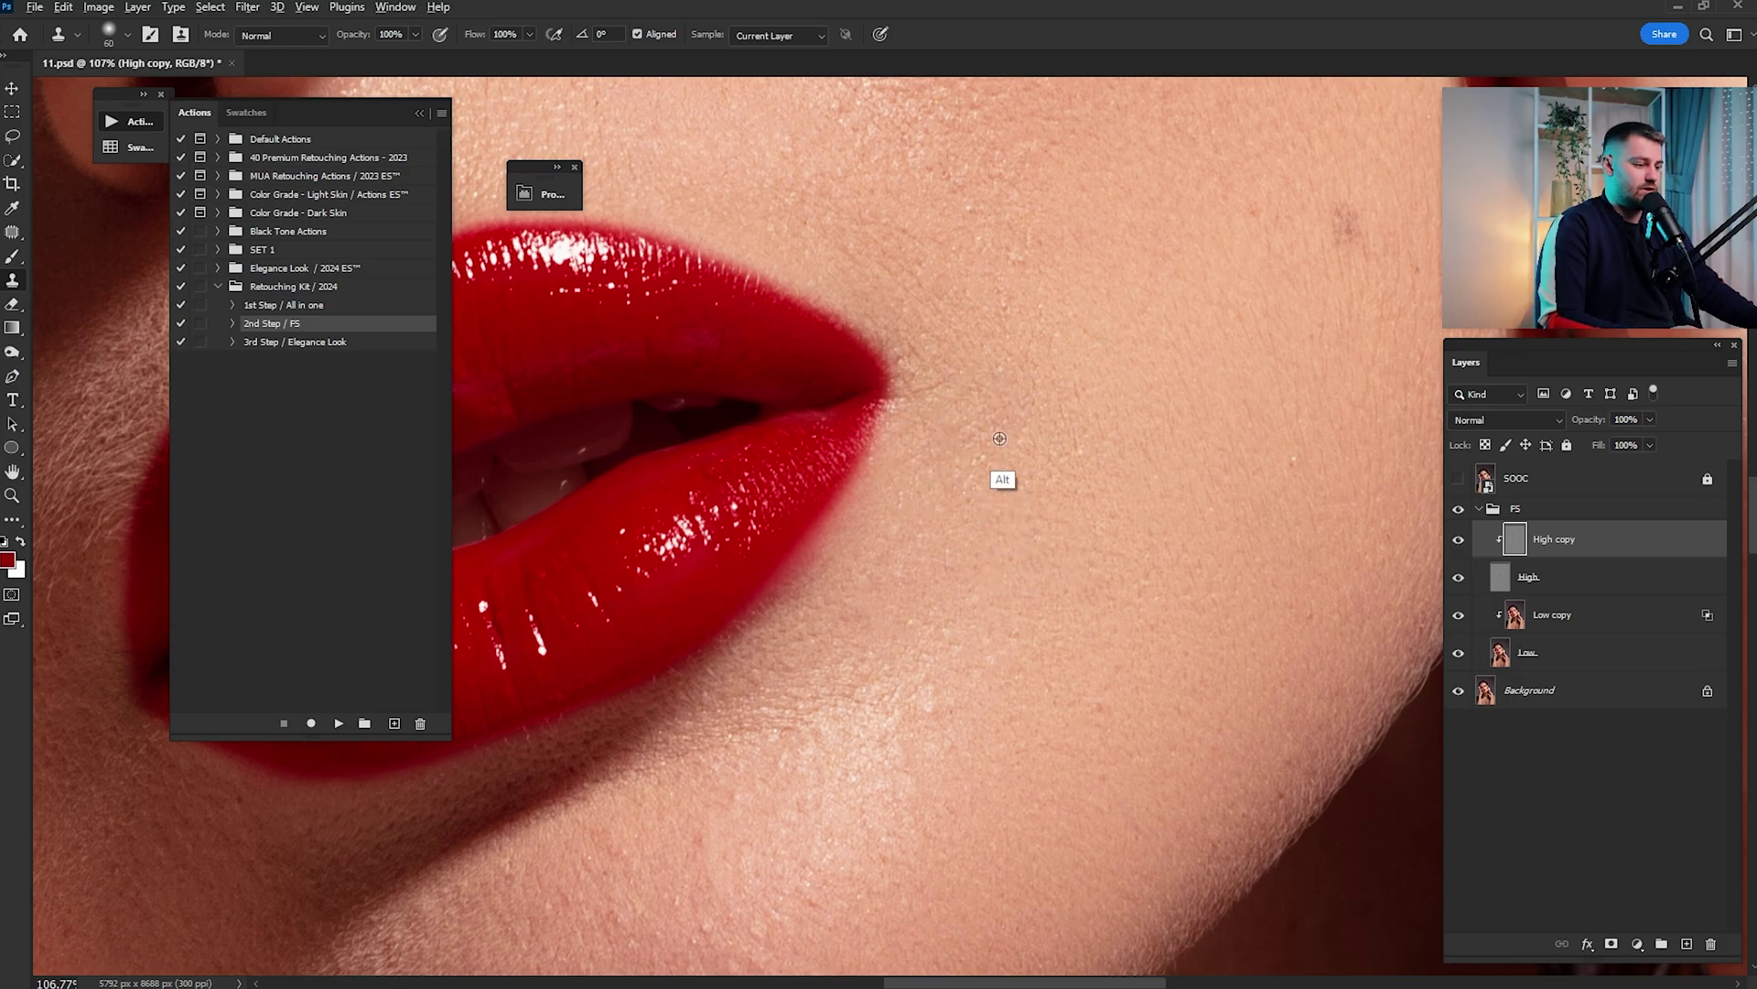
Try cloning bright cheek-highlight texture onto the outer cheek of the High copy layer, and undo the stroke
left_click_drag(1132, 350, 1038, 581)
scroll(940, 473, "up", 5)
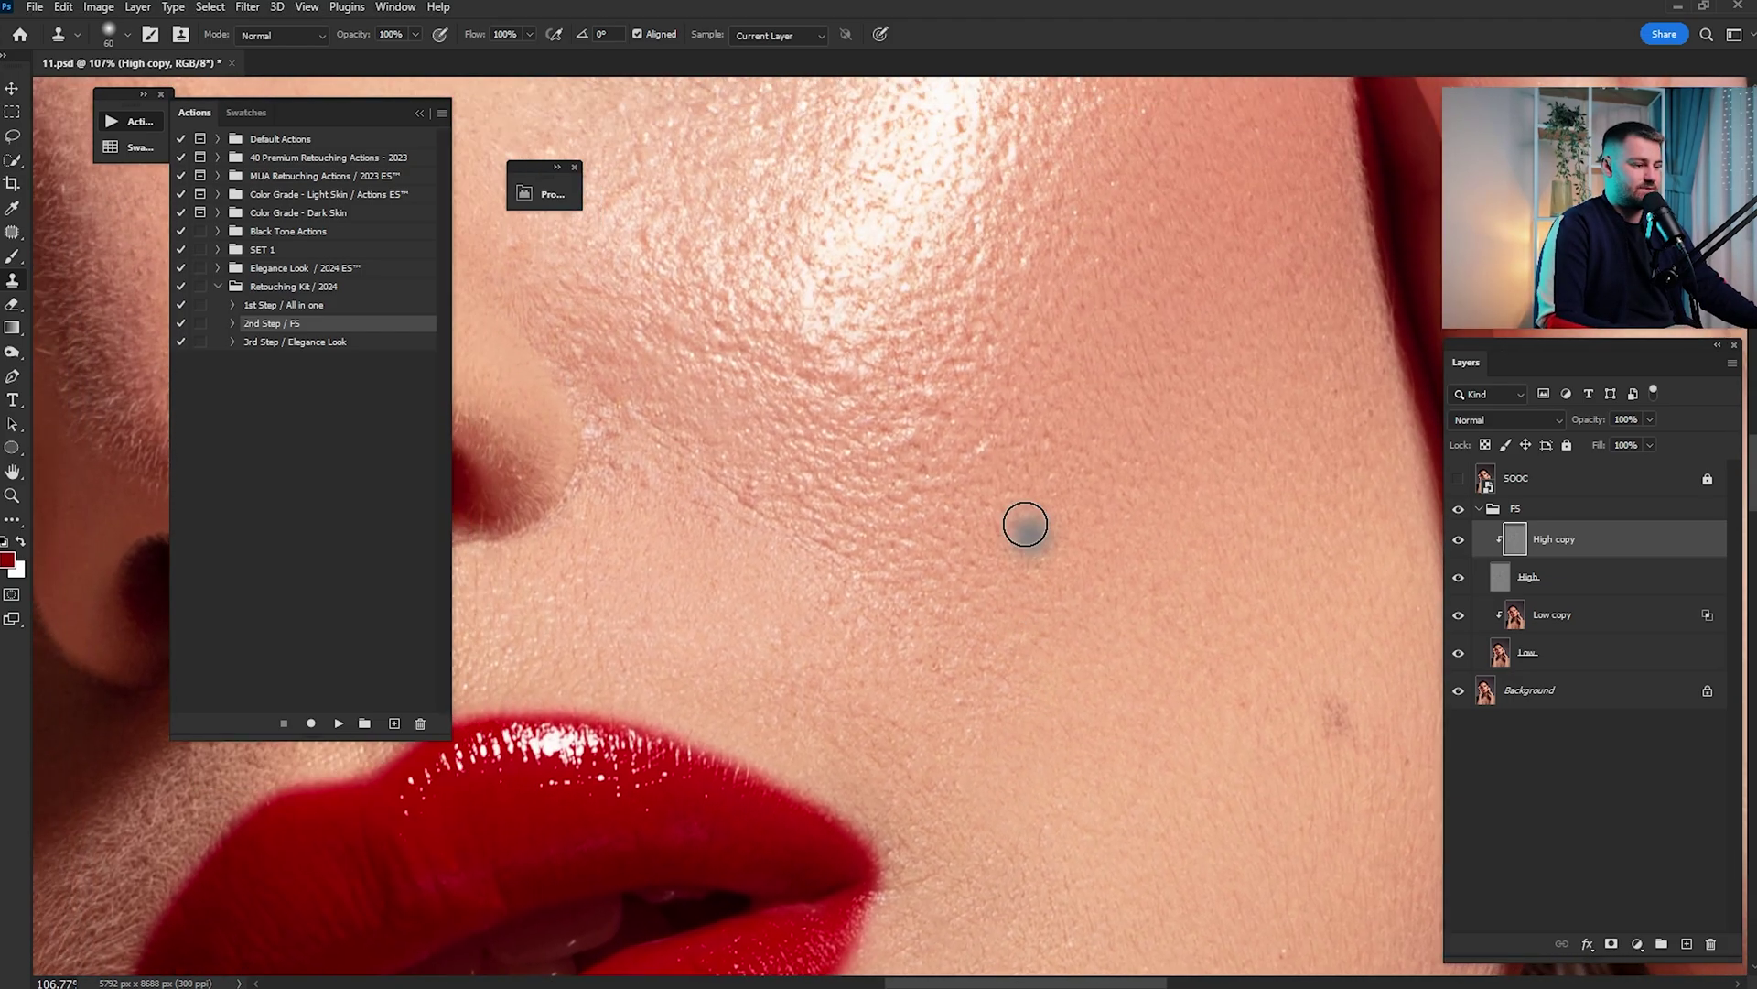
scroll(996, 463, "up", 5)
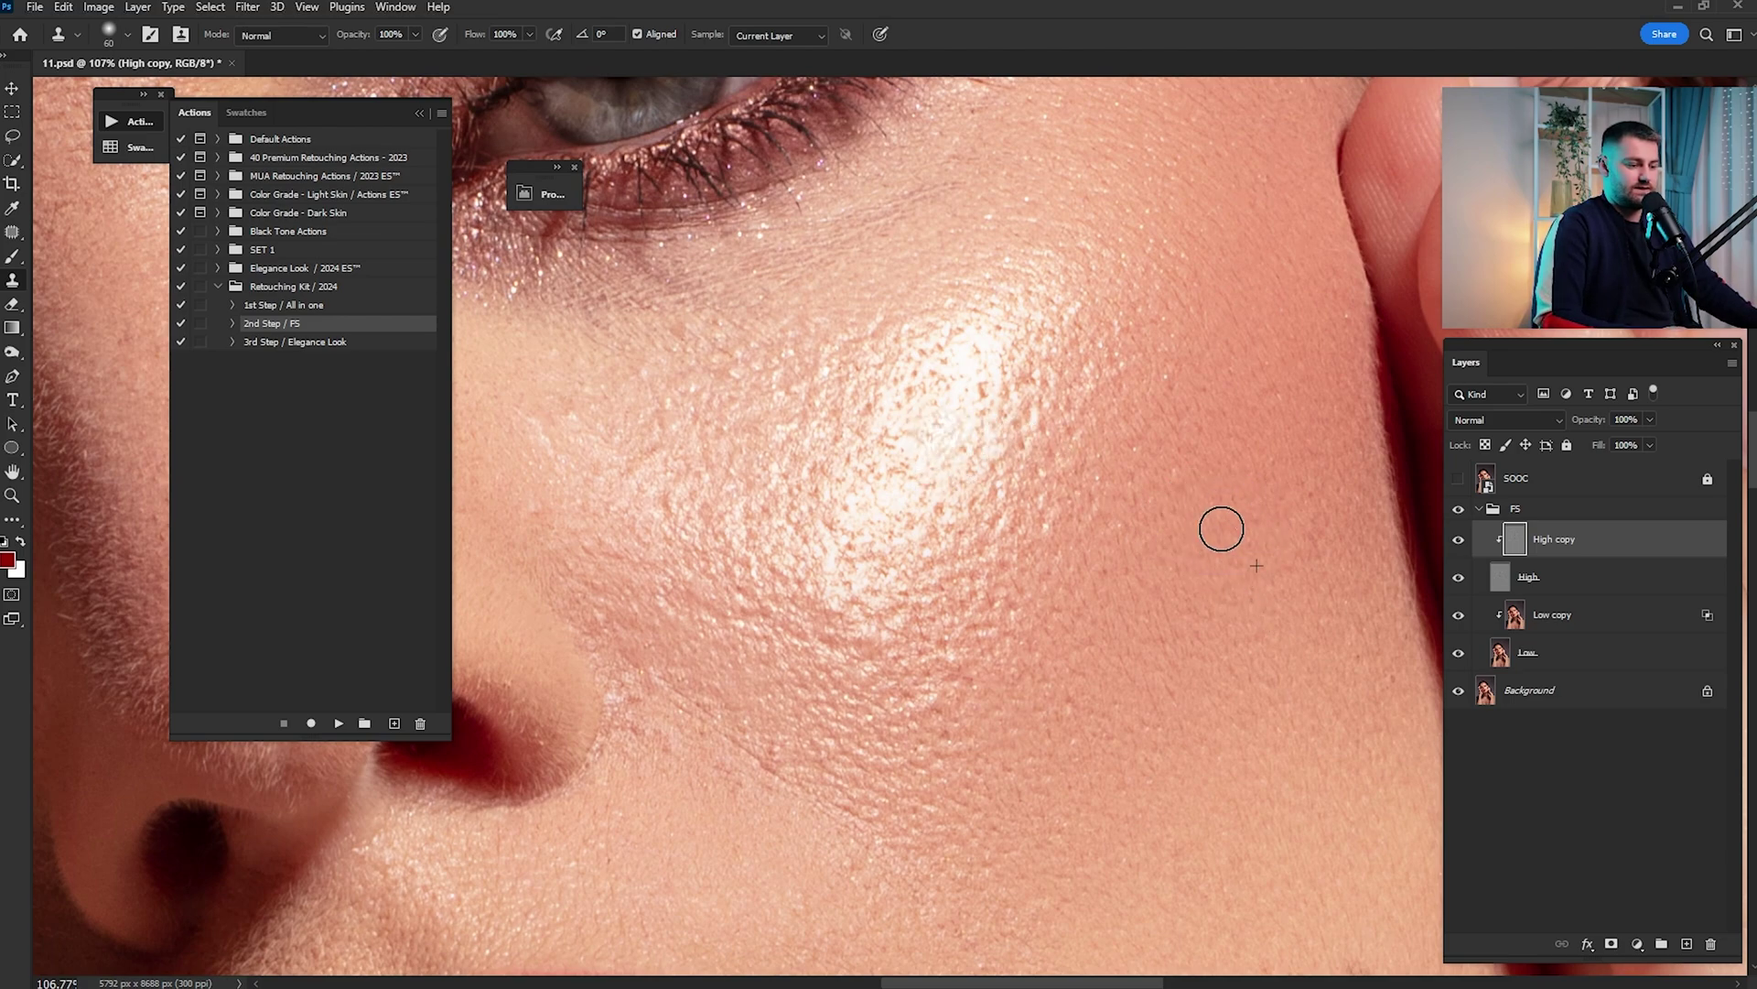
left_click_drag(1222, 529, 1191, 505)
left_click(937, 501, "alt")
left_click_drag(1197, 565, 1190, 438)
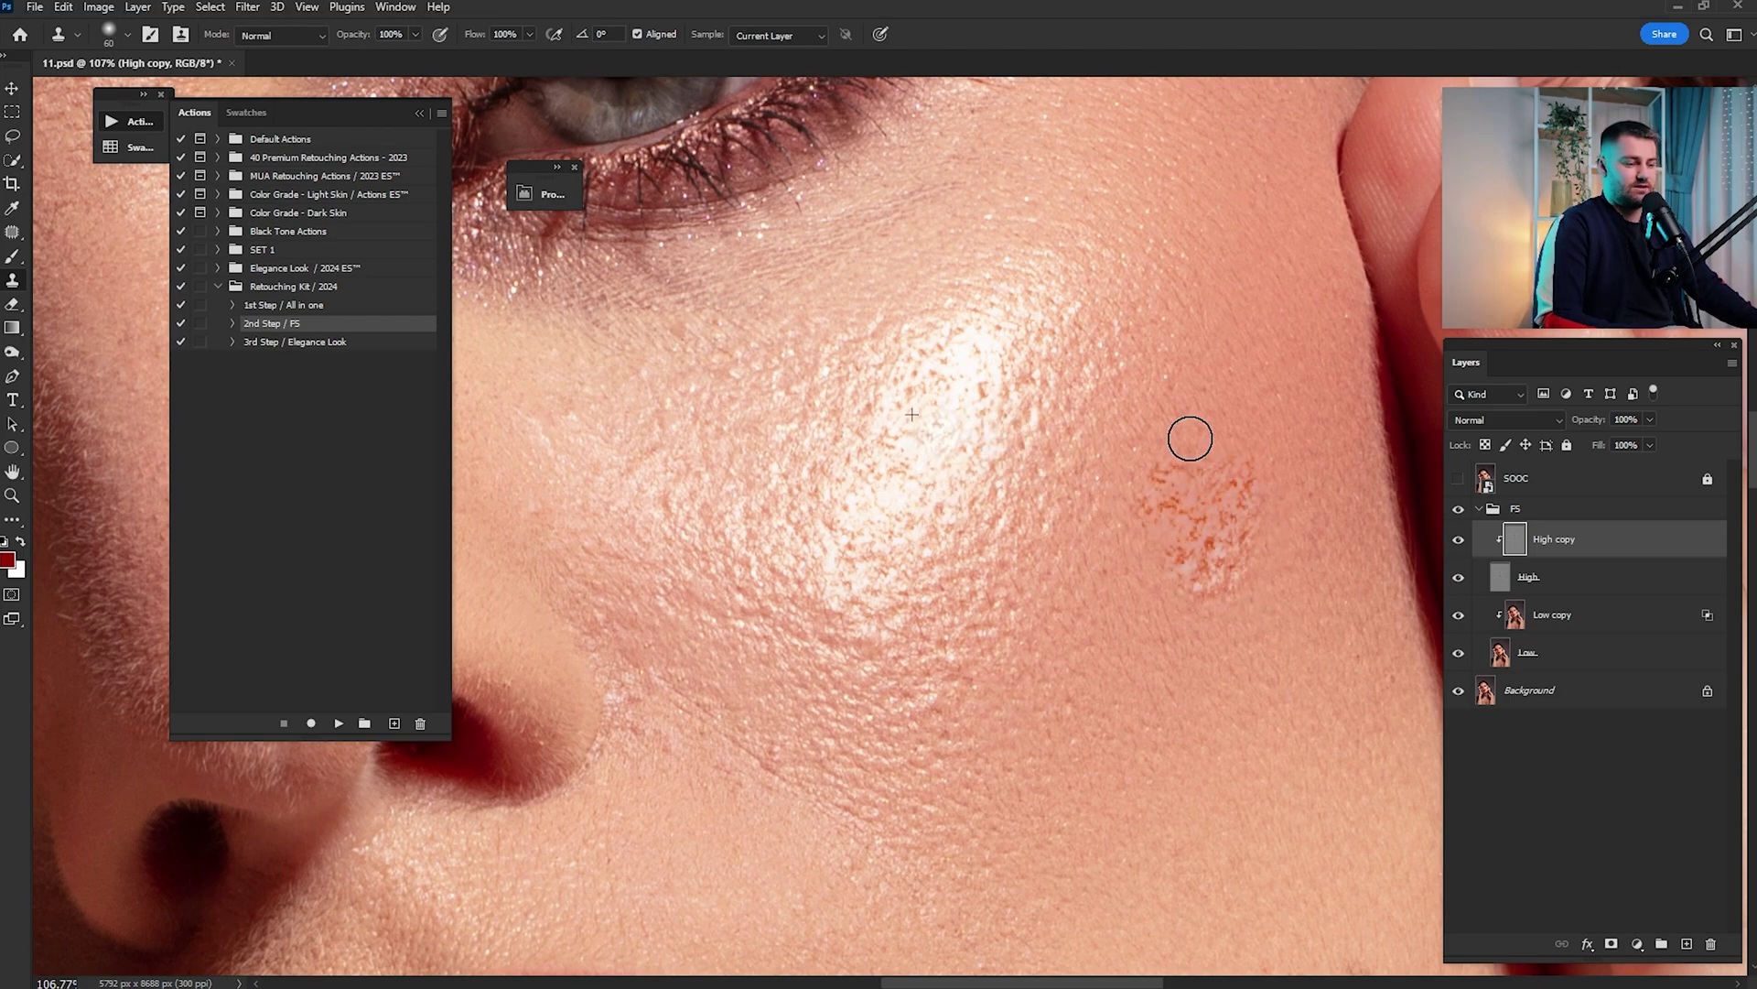
key("ctrl+z")
Clone clean skin texture over the crease between the nose and cheek with the Clone Stamp at 40 px
left_click(1115, 542)
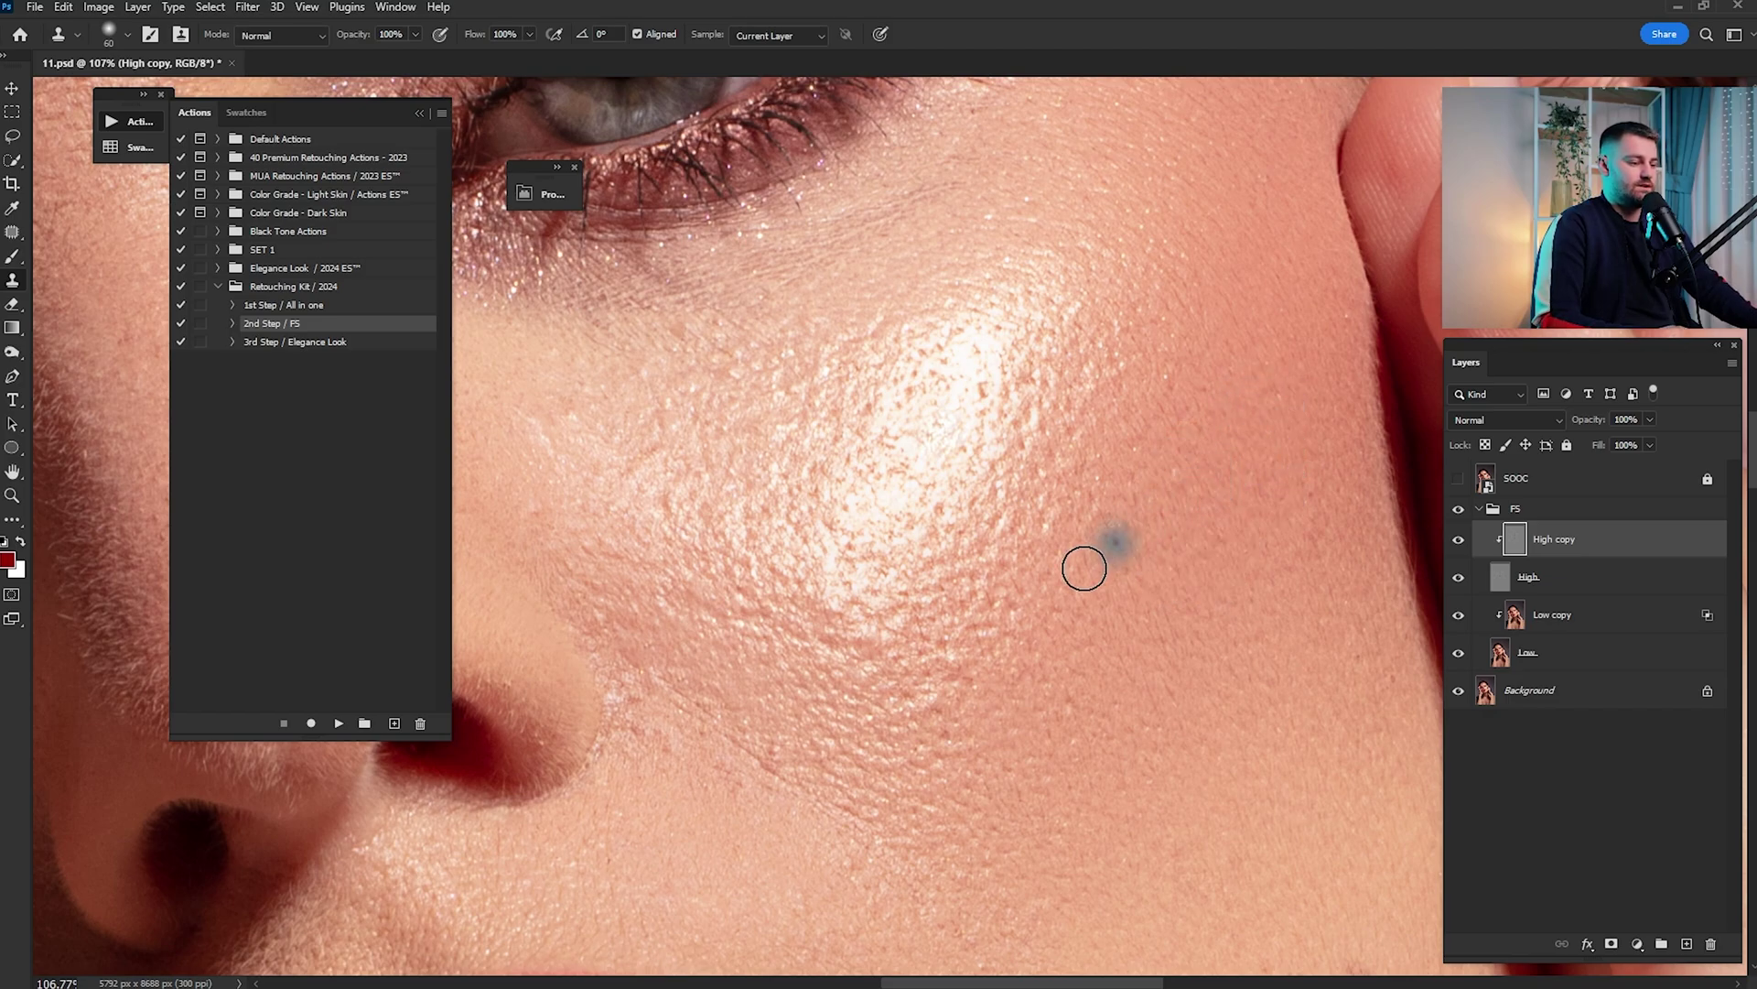
mouse_move(682, 812)
left_mouse_down()
mouse_move(816, 576)
mouse_move(923, 457)
left_mouse_up()
key("bracketleft")
key("bracketleft")
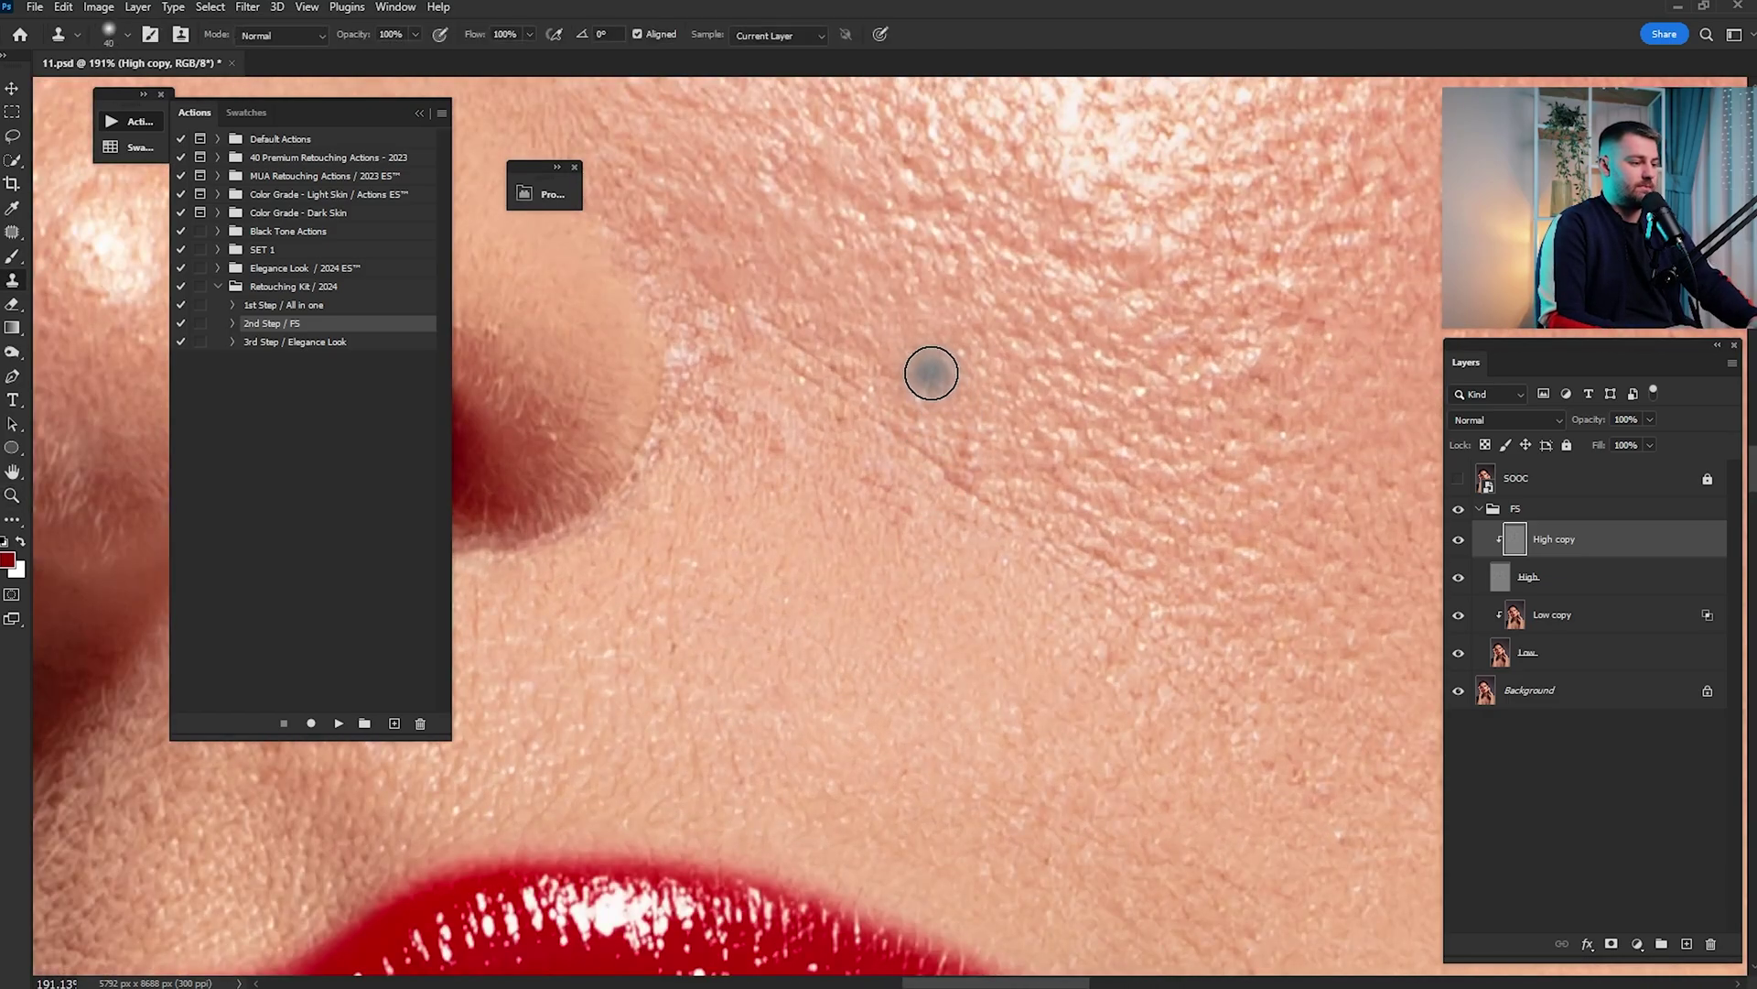
left_click(920, 416, "alt")
mouse_move(823, 377)
left_mouse_down()
mouse_move(1173, 628)
mouse_move(1155, 518)
mouse_move(1233, 758)
left_mouse_up()
left_click_drag(952, 387, 1131, 564)
Check the forehead up close and clone clean texture over small lines on the High copy layer
left_click_drag(887, 464, 979, 473)
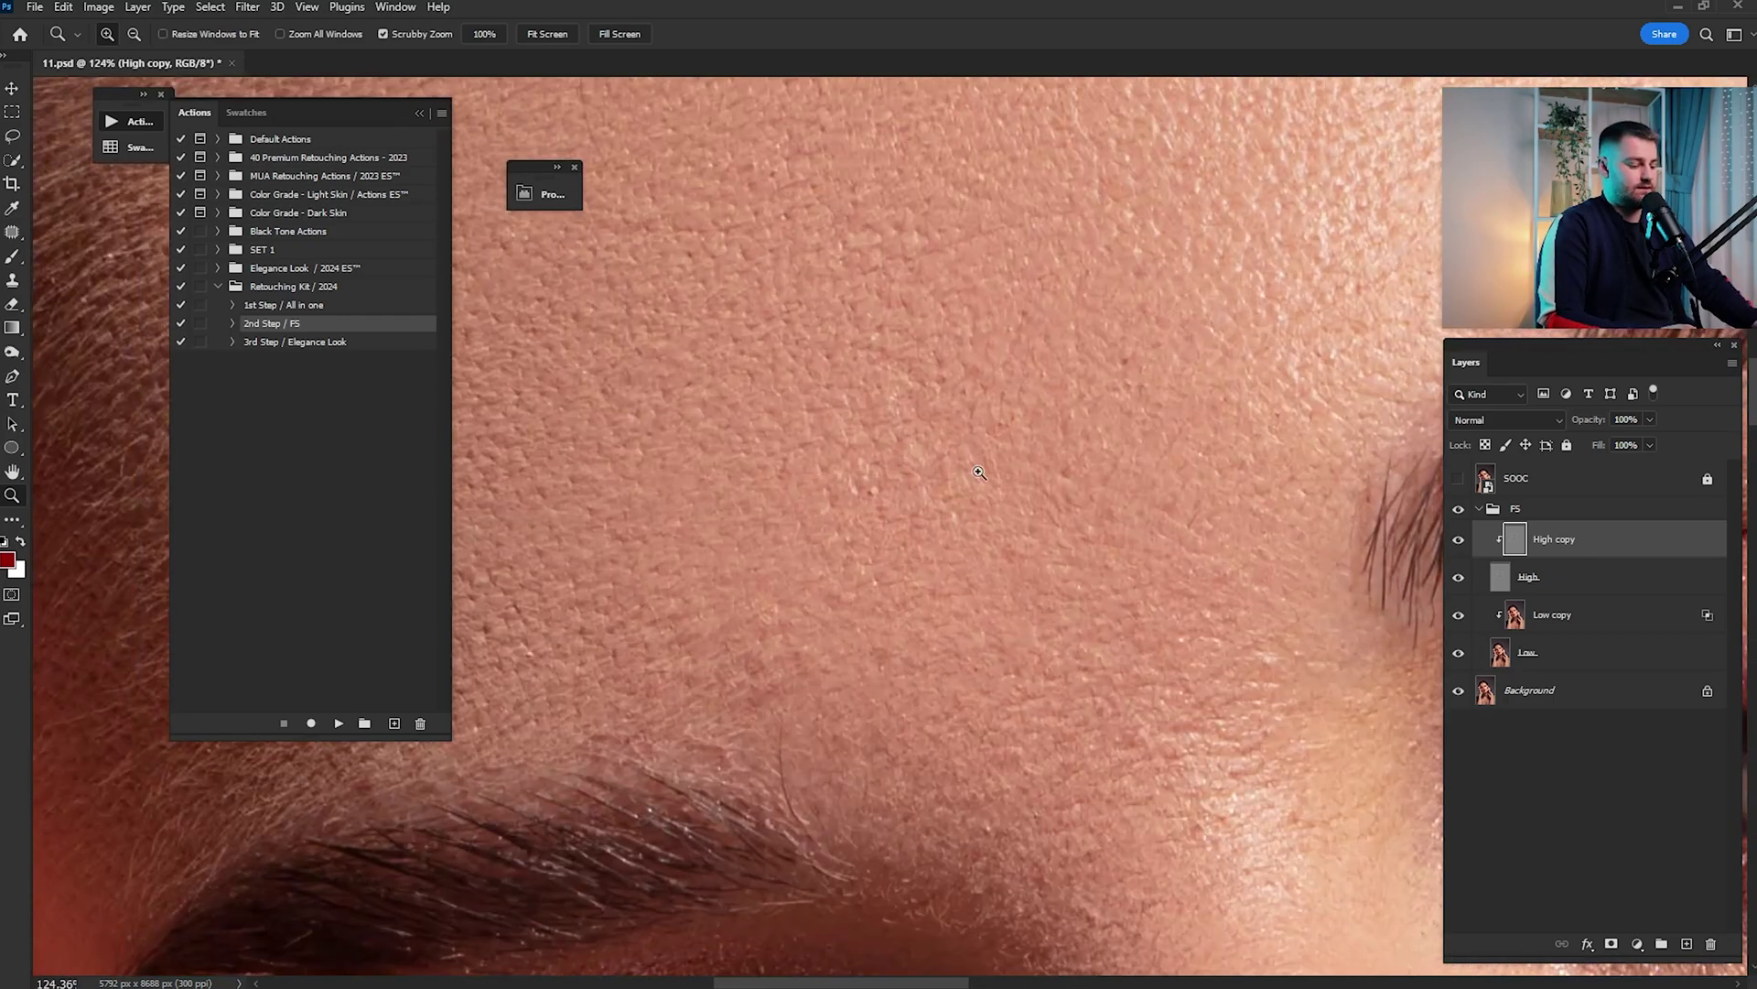
left_click_drag(1052, 252, 1146, 384)
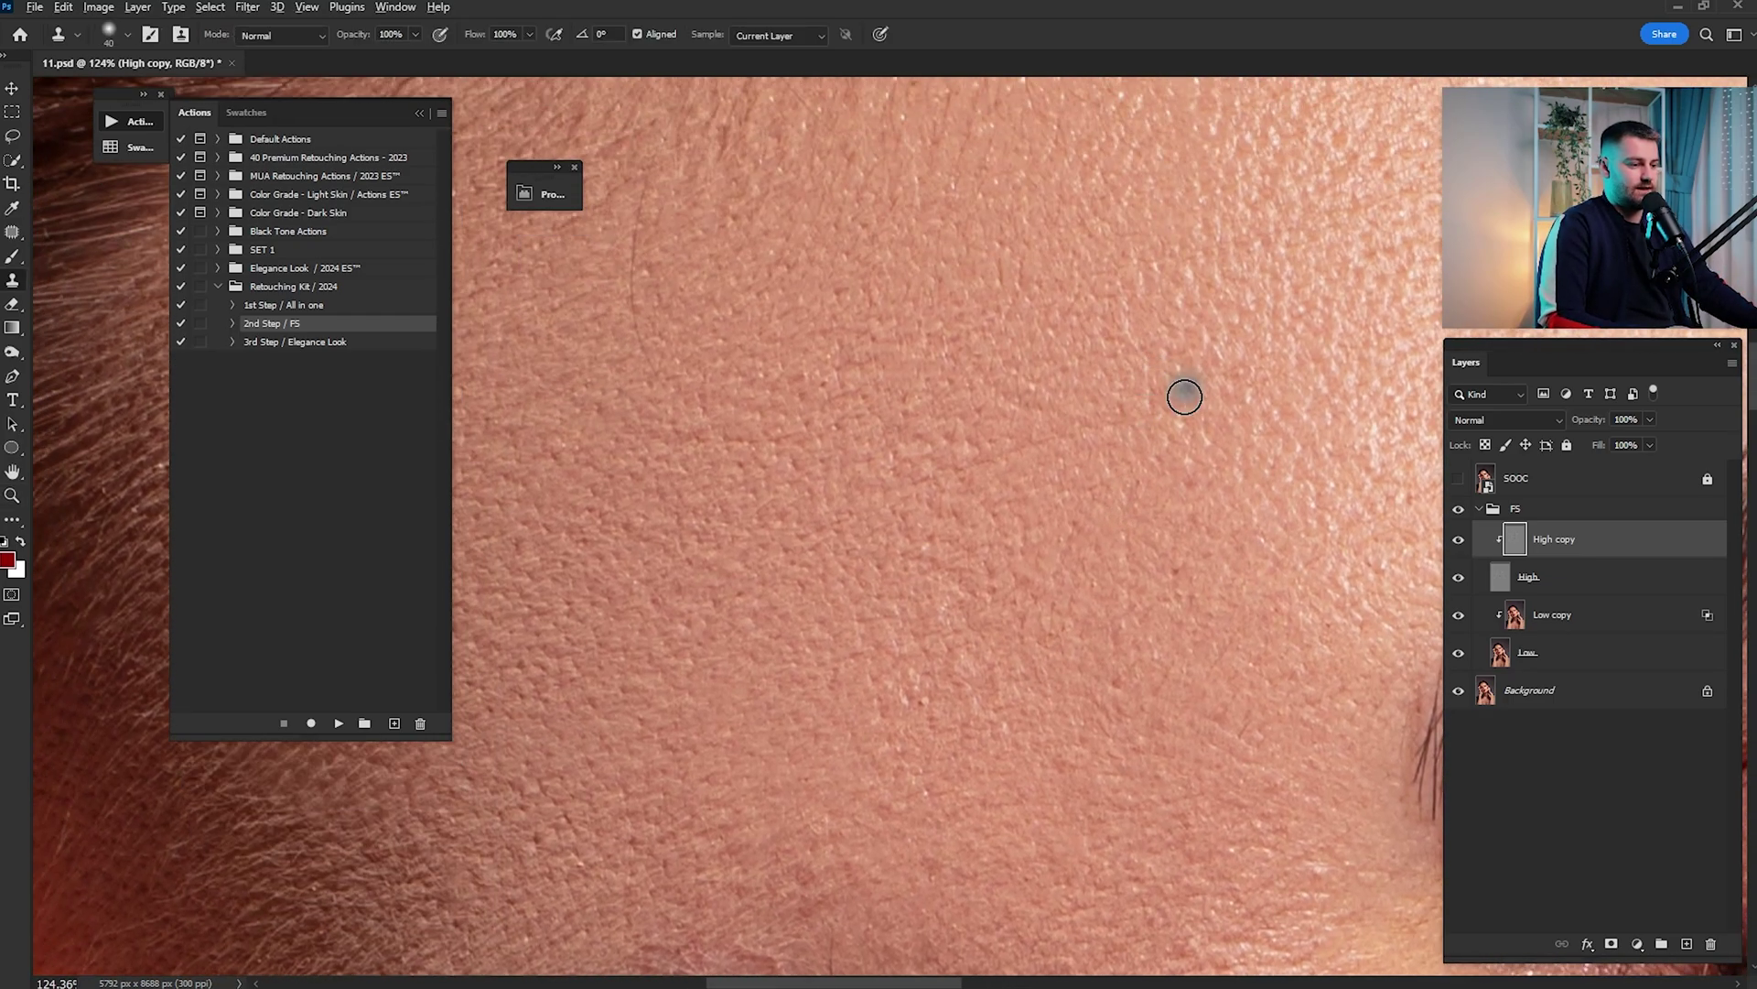
left_click_drag(1124, 445, 1019, 475)
Touch up the texture on the shaded cheek beside the nose with the Clone Stamp at 40 px
scroll(1018, 475, "down", 4)
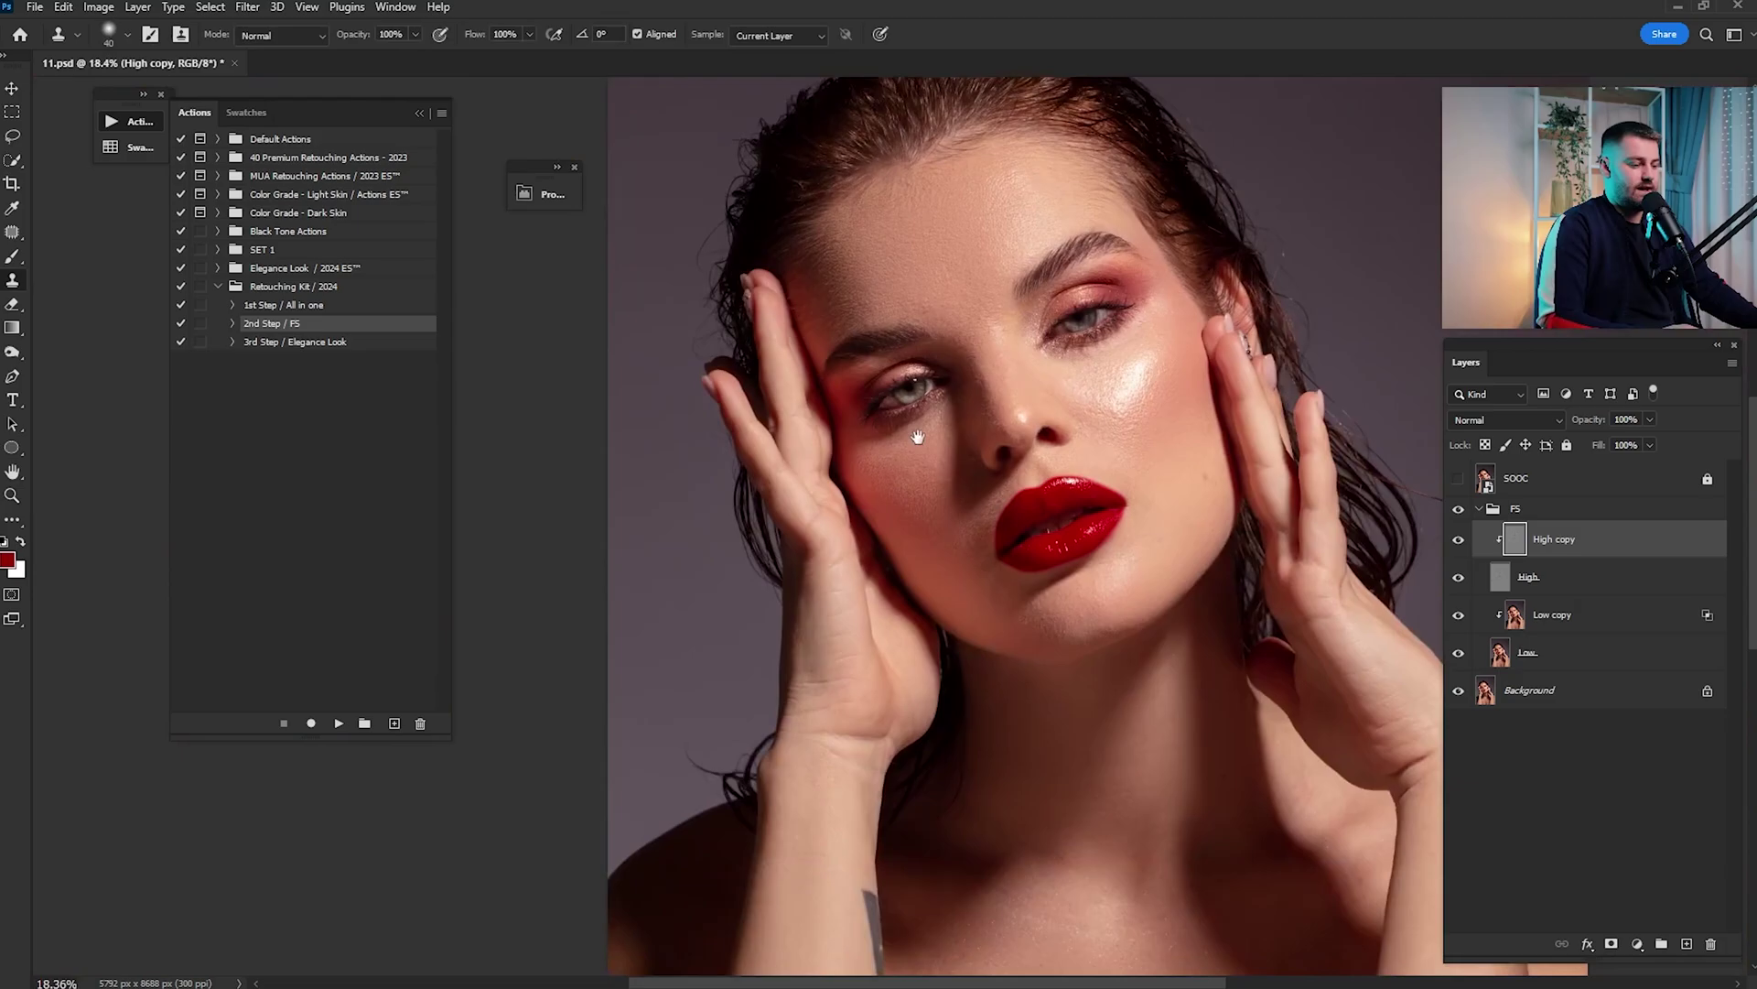
scroll(973, 478, "up", 5)
scroll(973, 478, "up", 6)
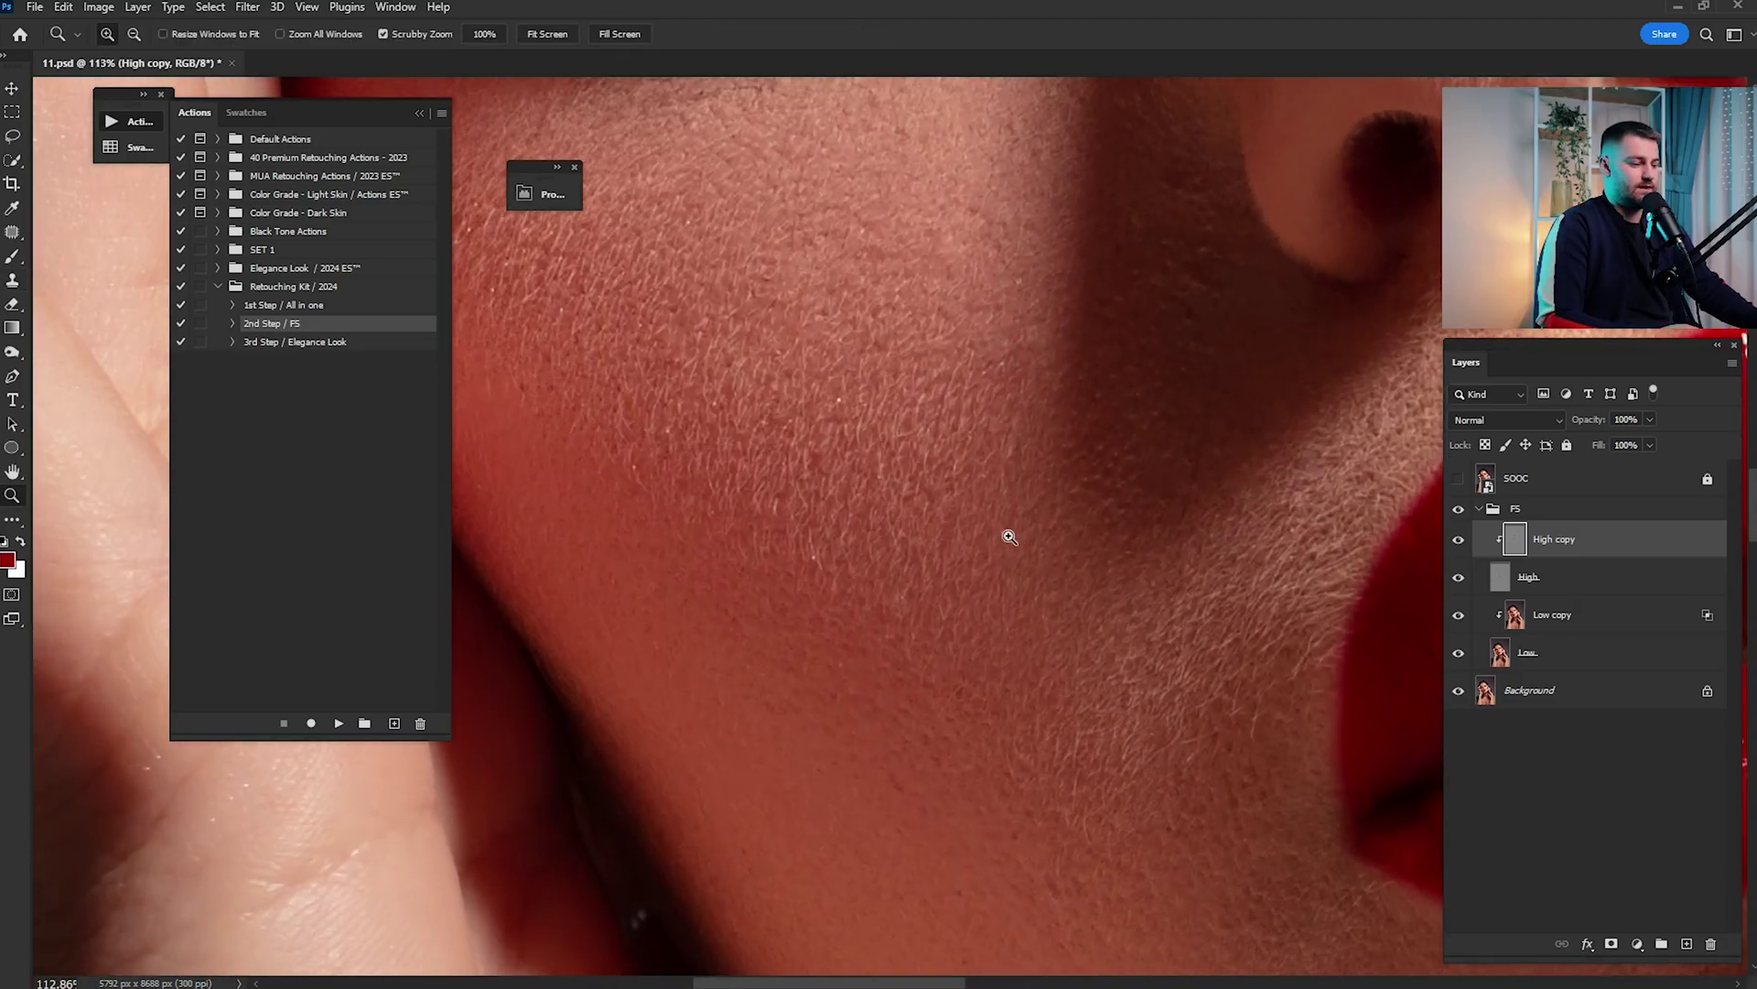
key("s")
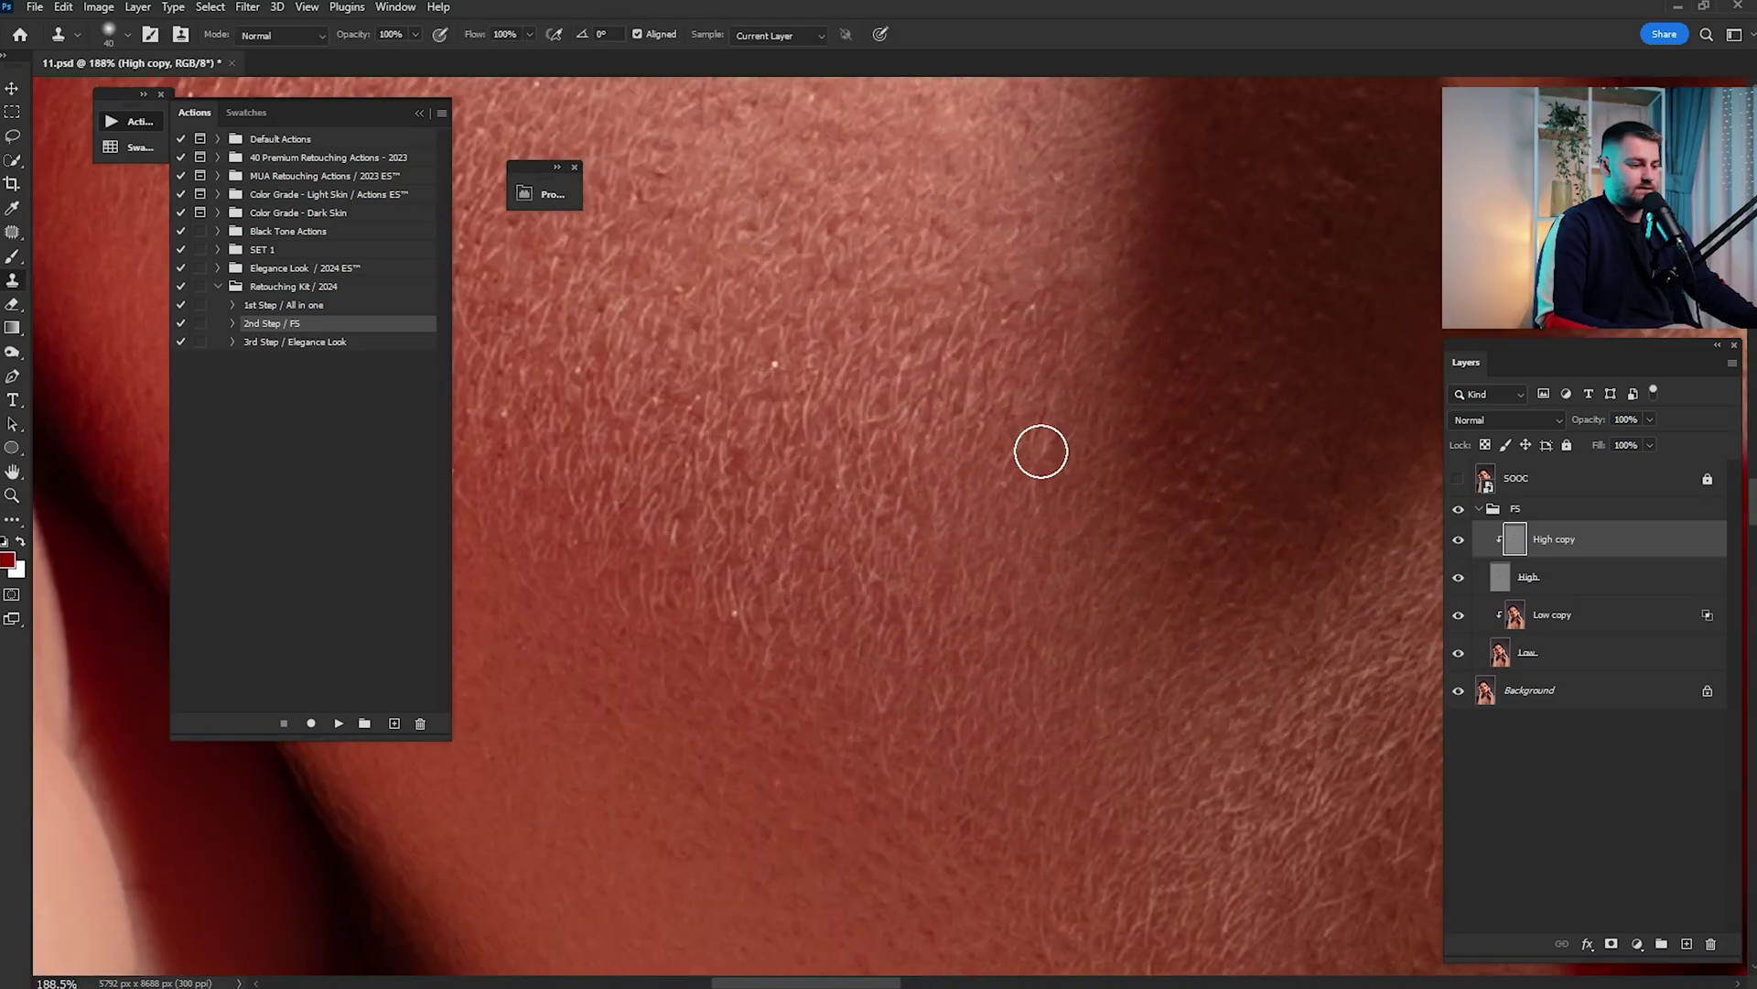
left_click_drag(1122, 441, 1050, 548)
left_click_drag(1048, 555, 1080, 575)
scroll(1081, 574, "up", 6)
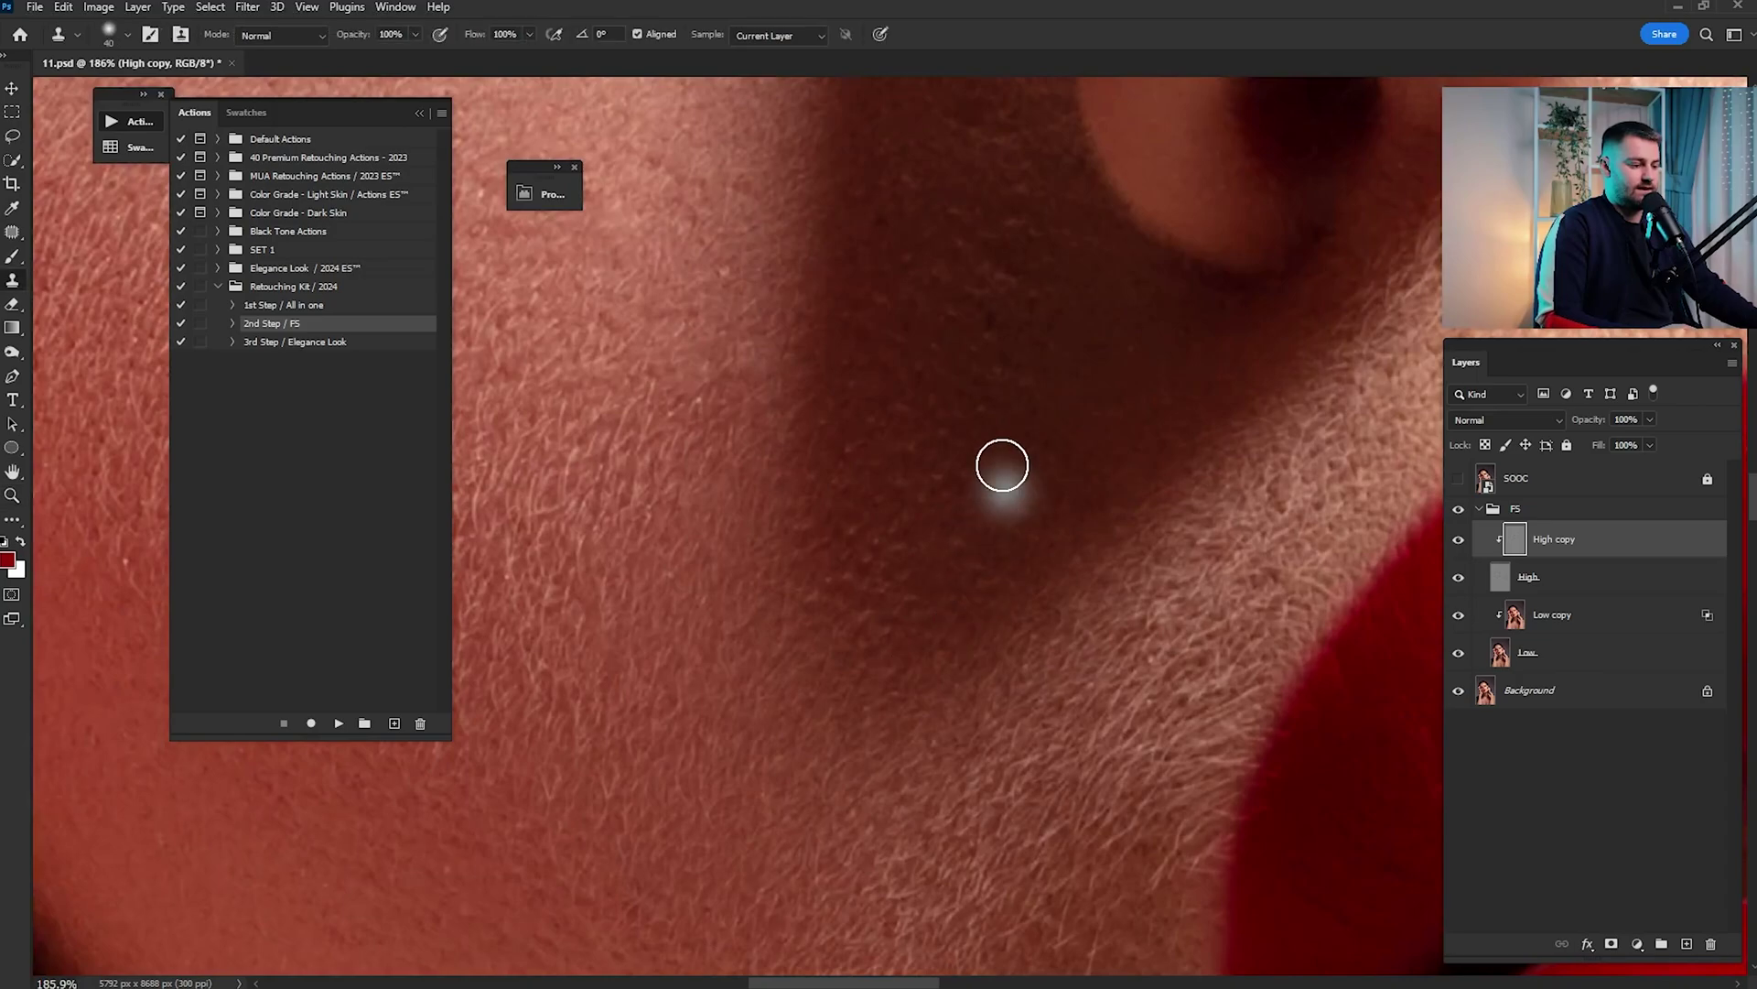
Clean up the skin texture on the chin and below the lower lip with the Clone Stamp
scroll(1042, 489, "down", 5)
scroll(952, 403, "up", 4)
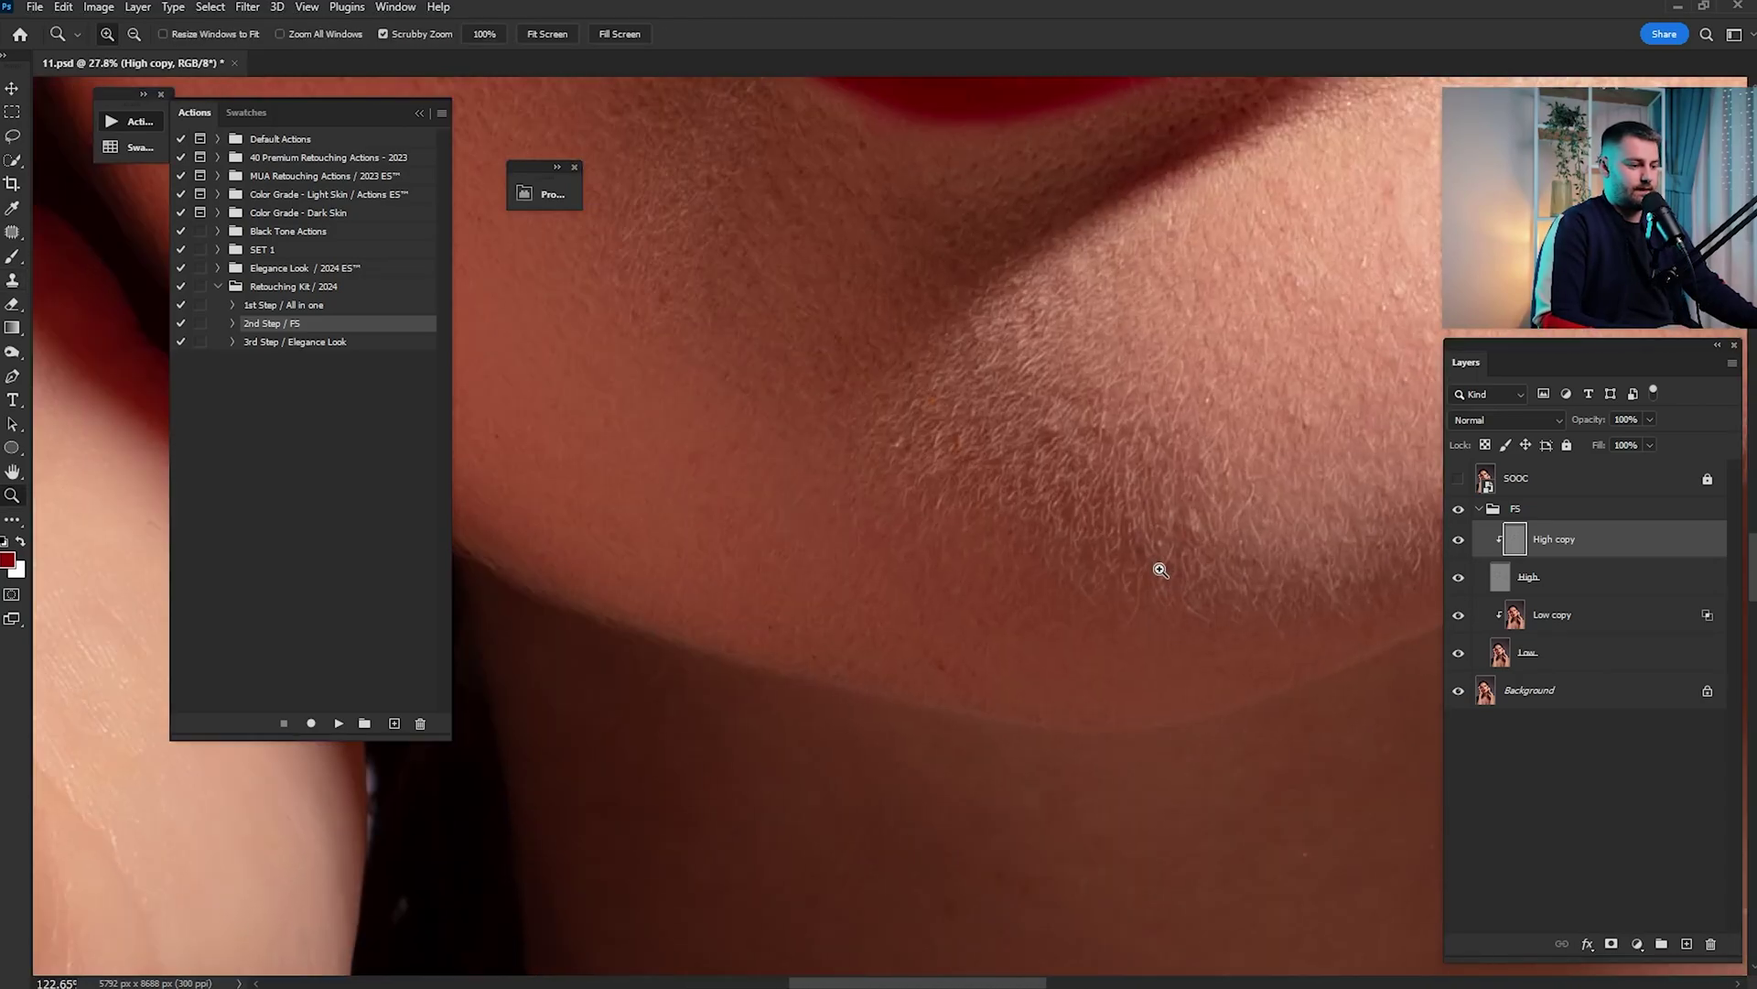
key("s")
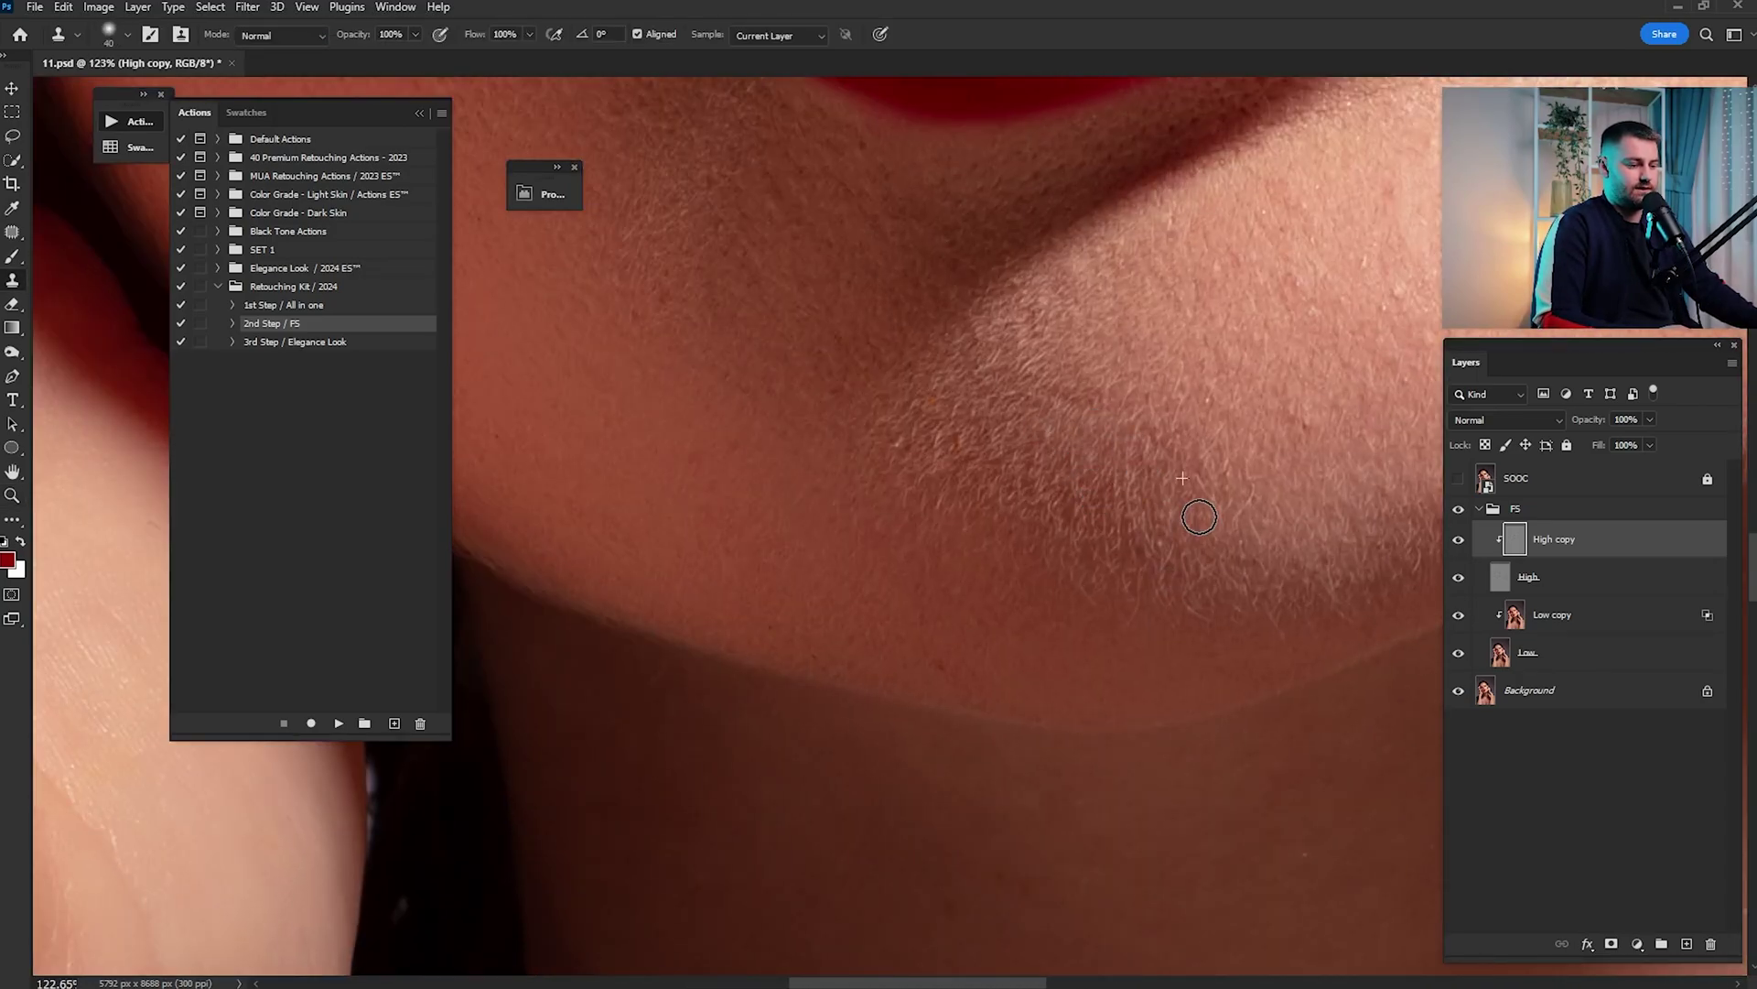
left_click_drag(1199, 518, 1019, 673)
left_click_drag(1233, 418, 1102, 573)
left_click(1219, 479)
left_click_drag(1281, 403, 1112, 531)
left_click(1207, 466)
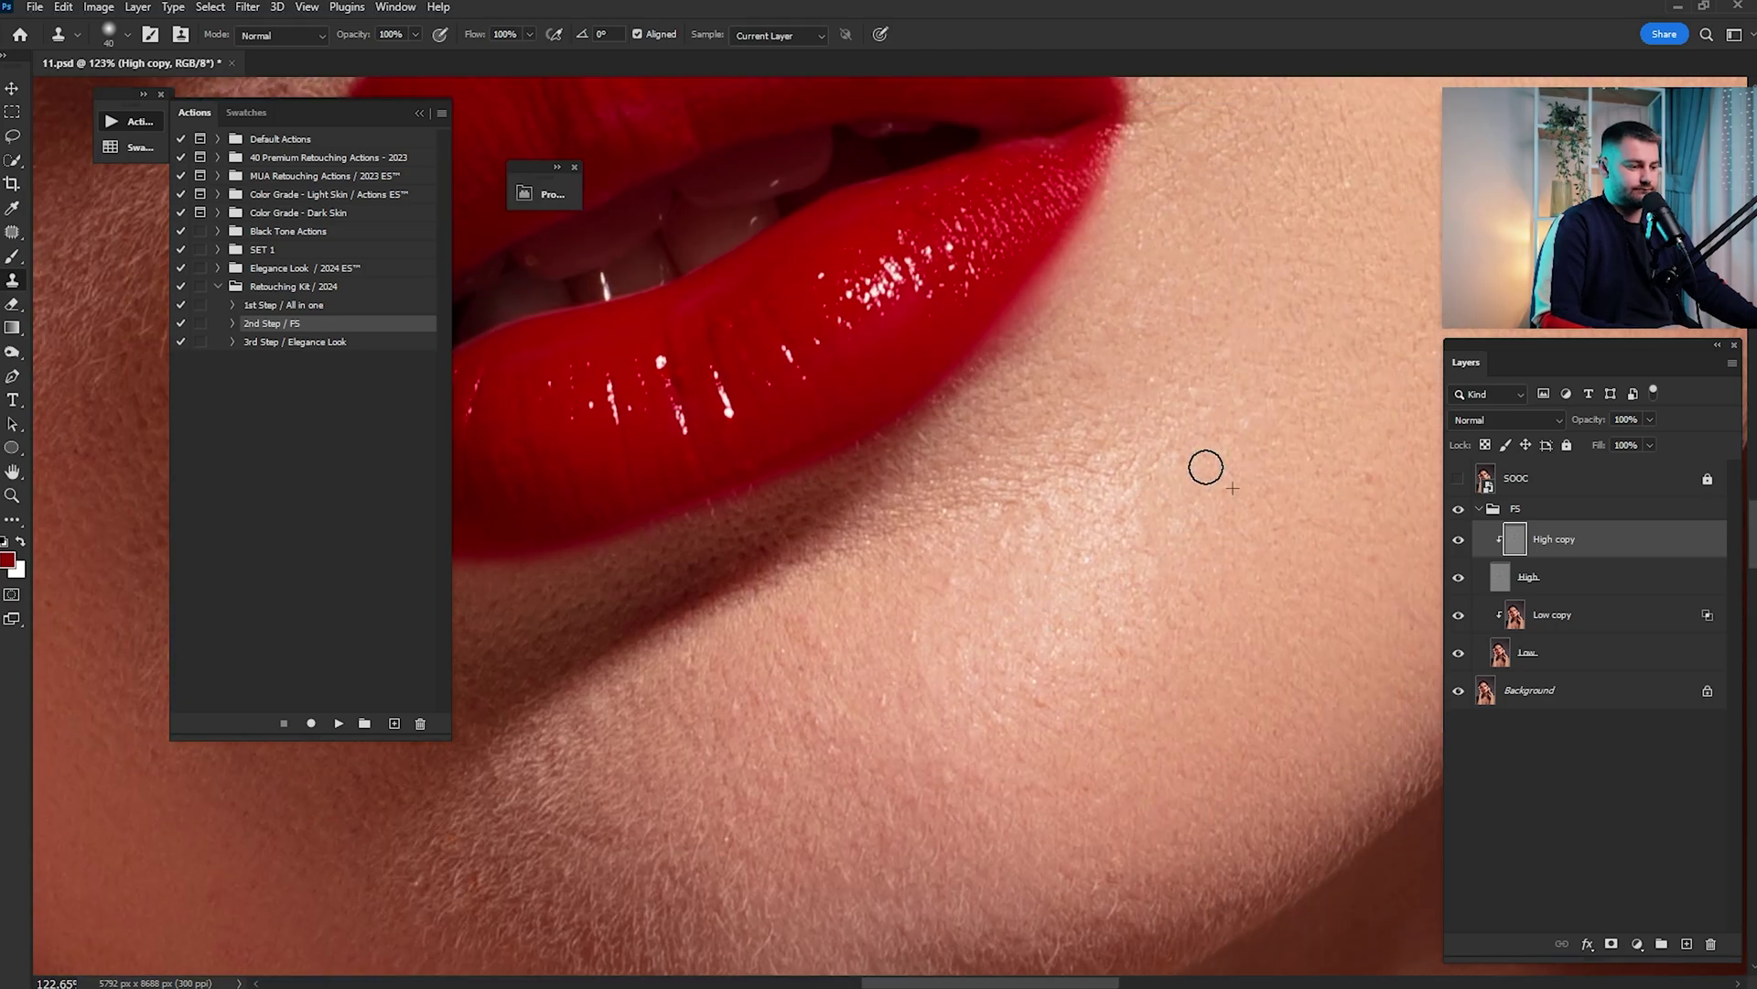
Compare the whole portrait with and without the FS group, collapsing the group along the way
scroll(933, 691, "down", 5)
left_click(1511, 512)
left_click(1459, 510)
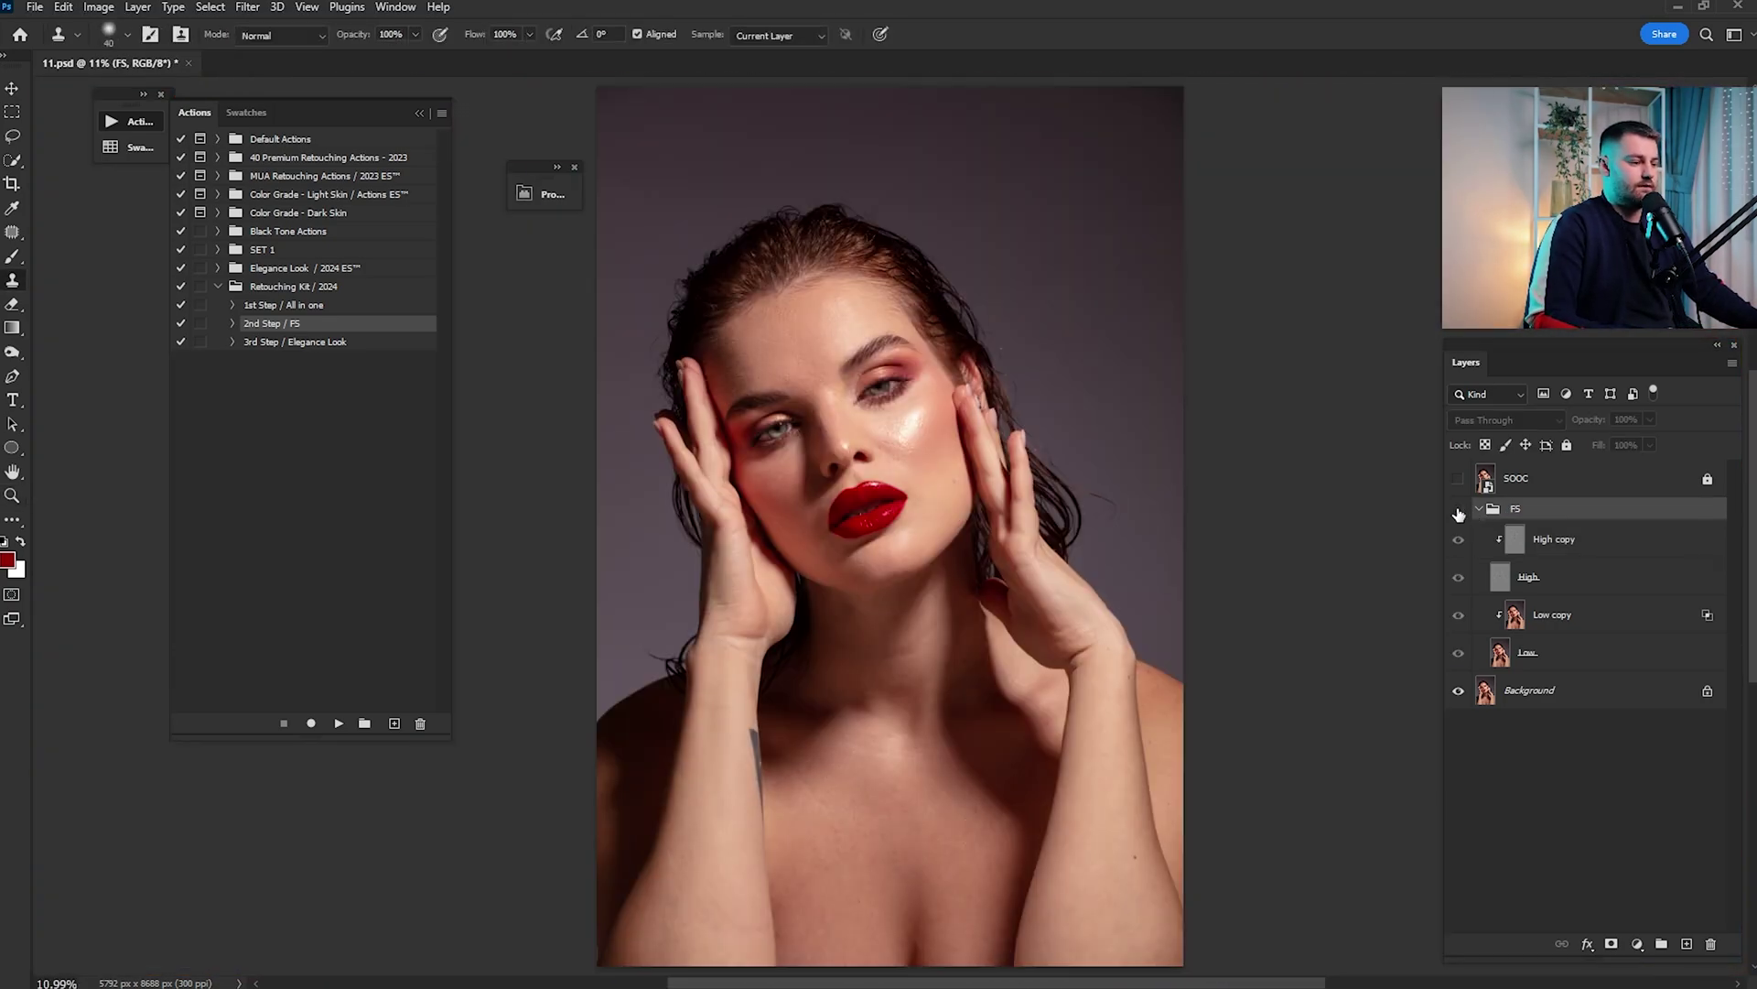
left_click(1459, 511)
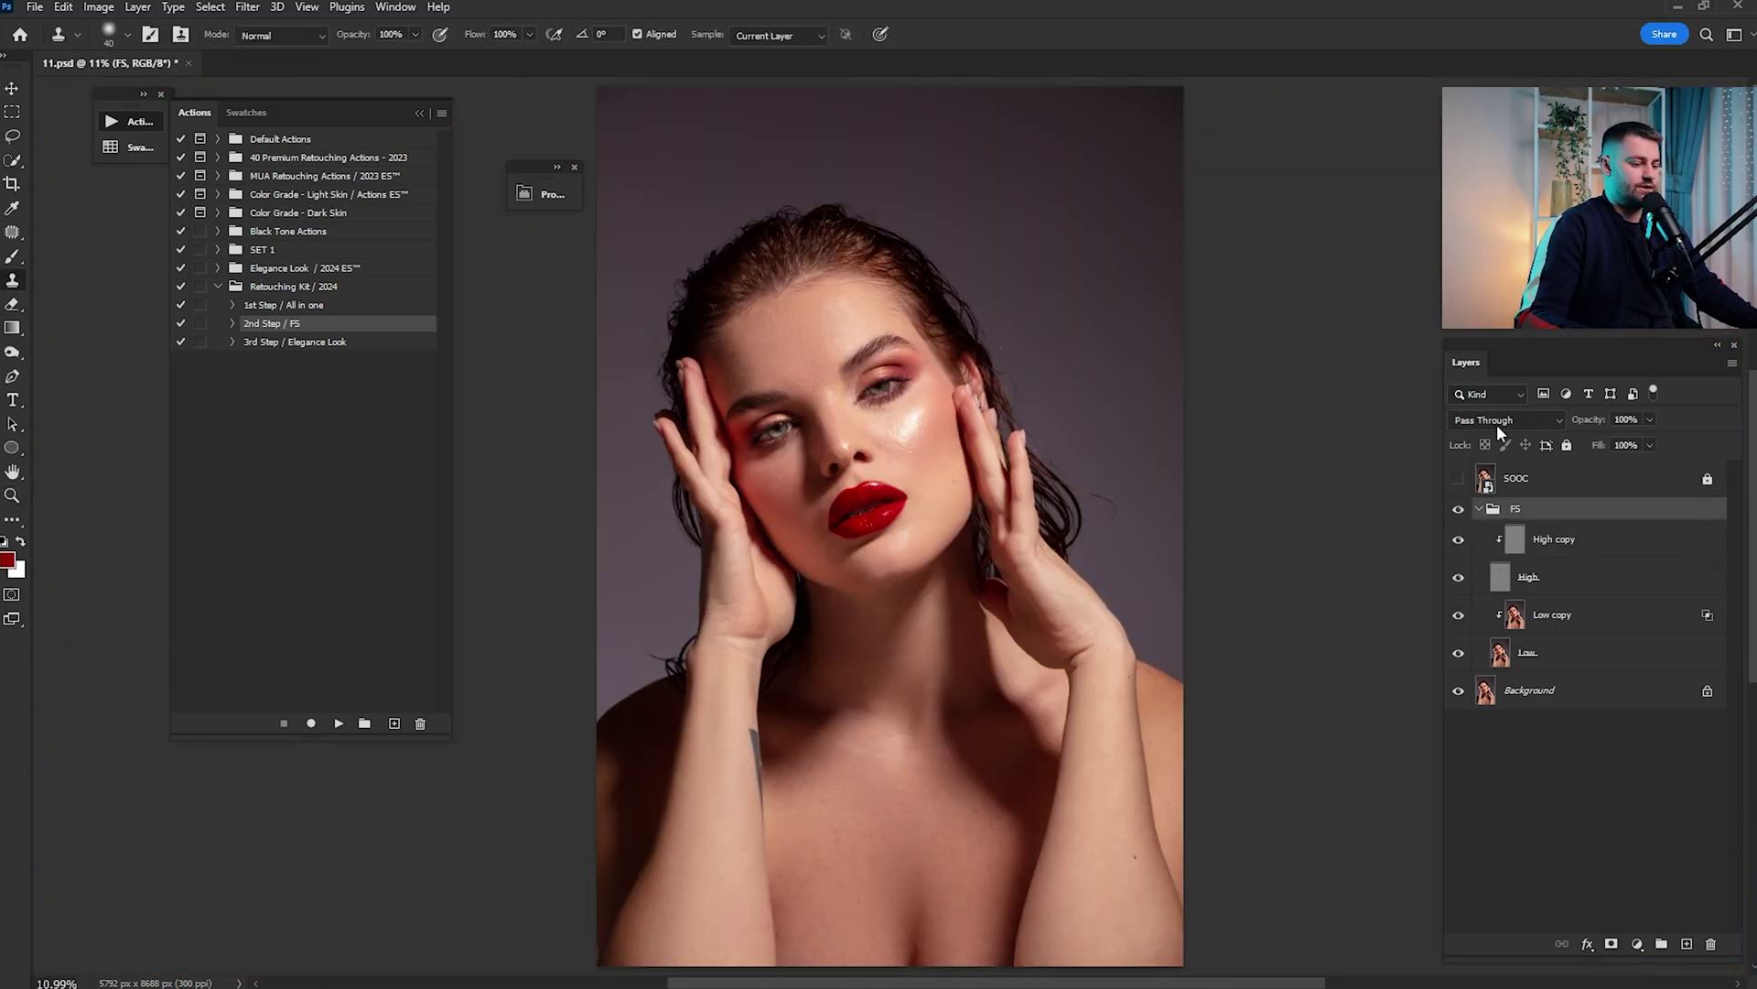
left_click(1459, 510)
left_click(1459, 509)
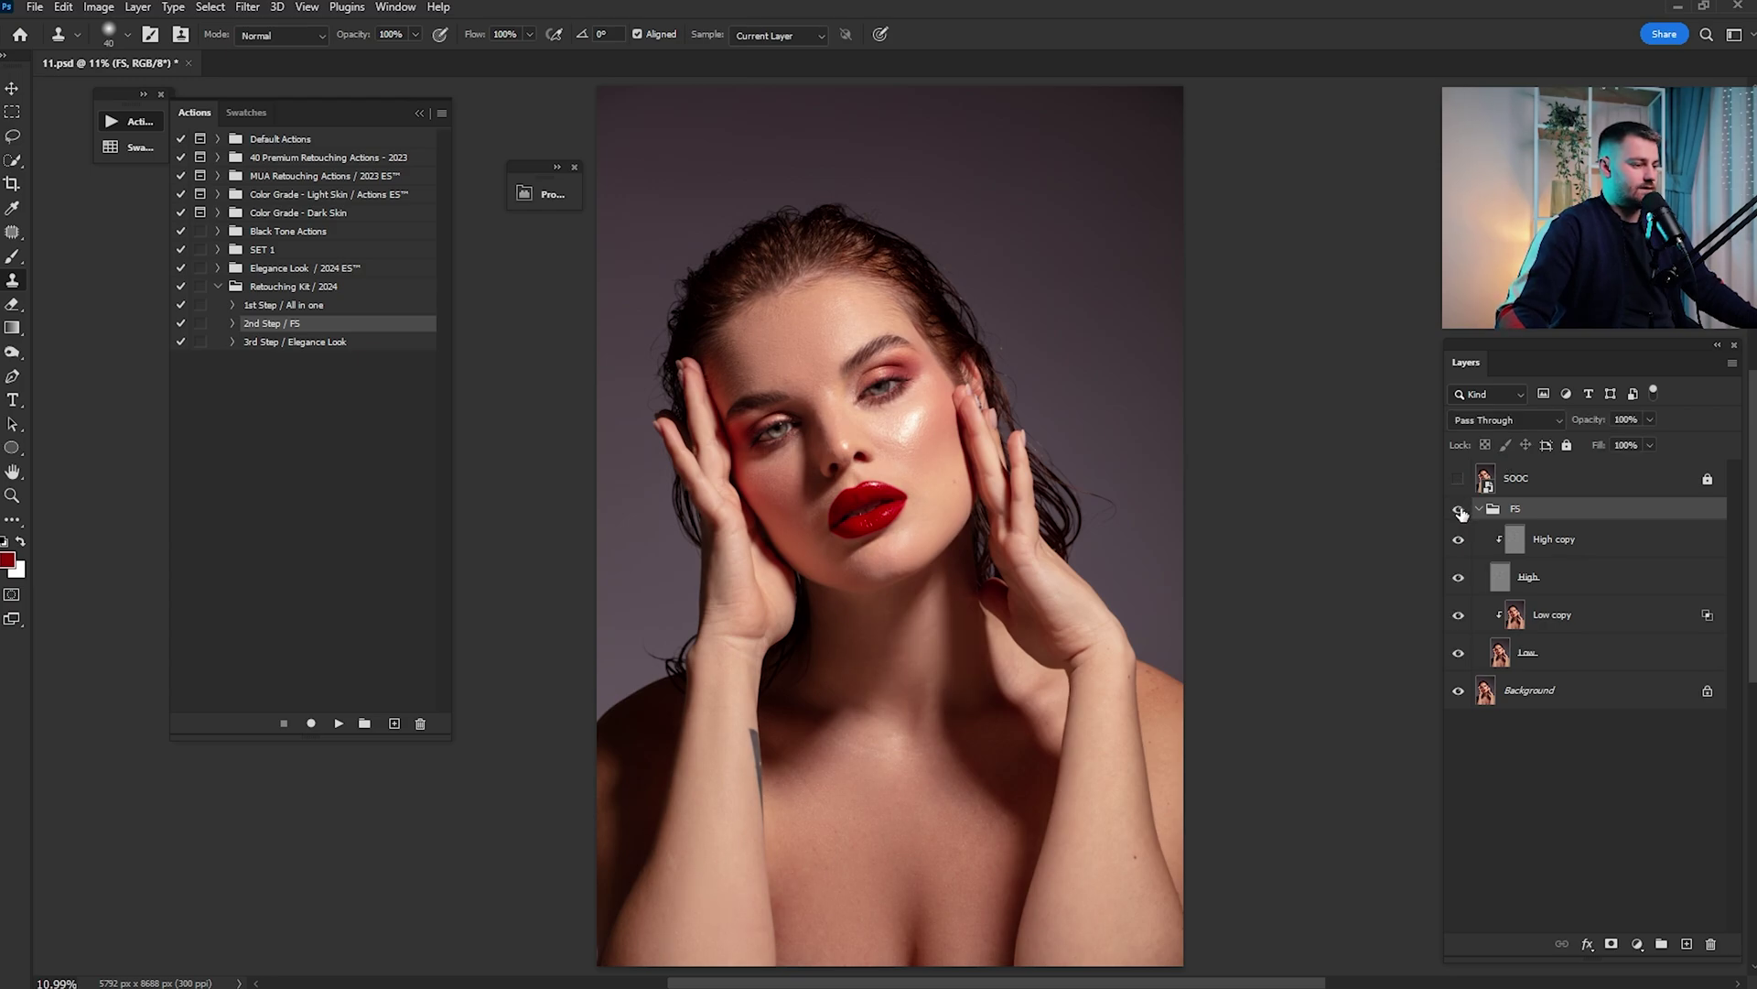
left_click(1459, 510)
left_click(1459, 510)
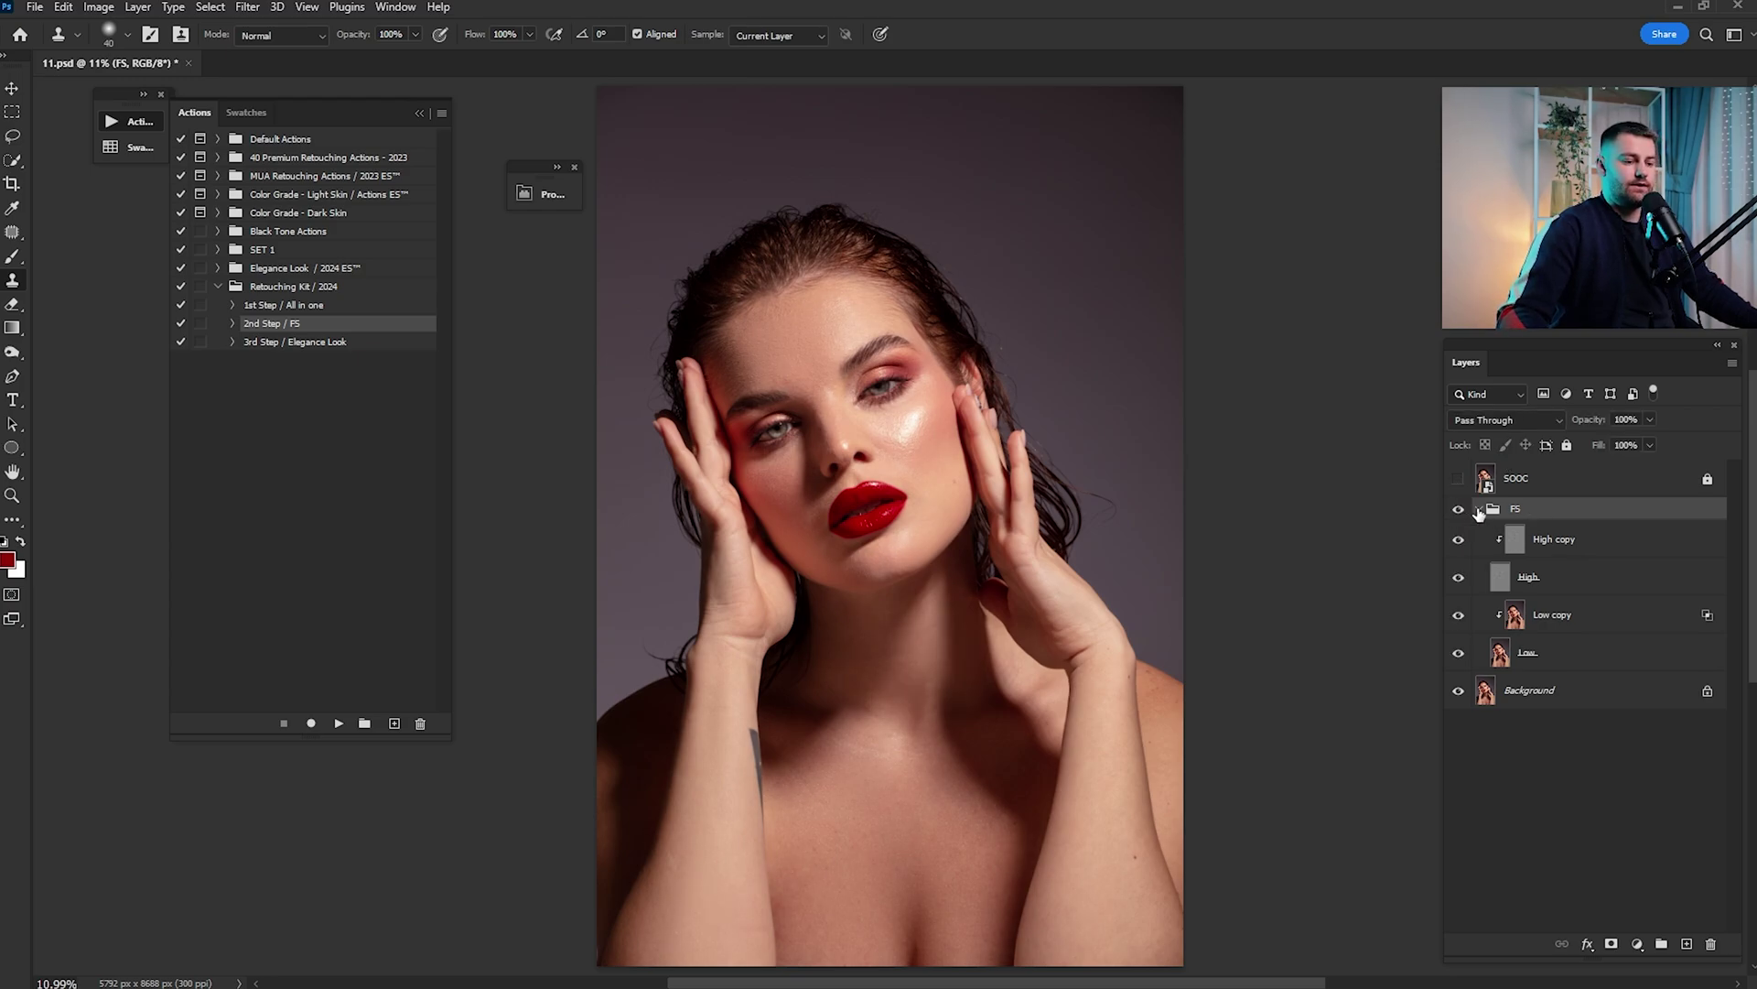
left_click(1479, 510)
left_click(1461, 510)
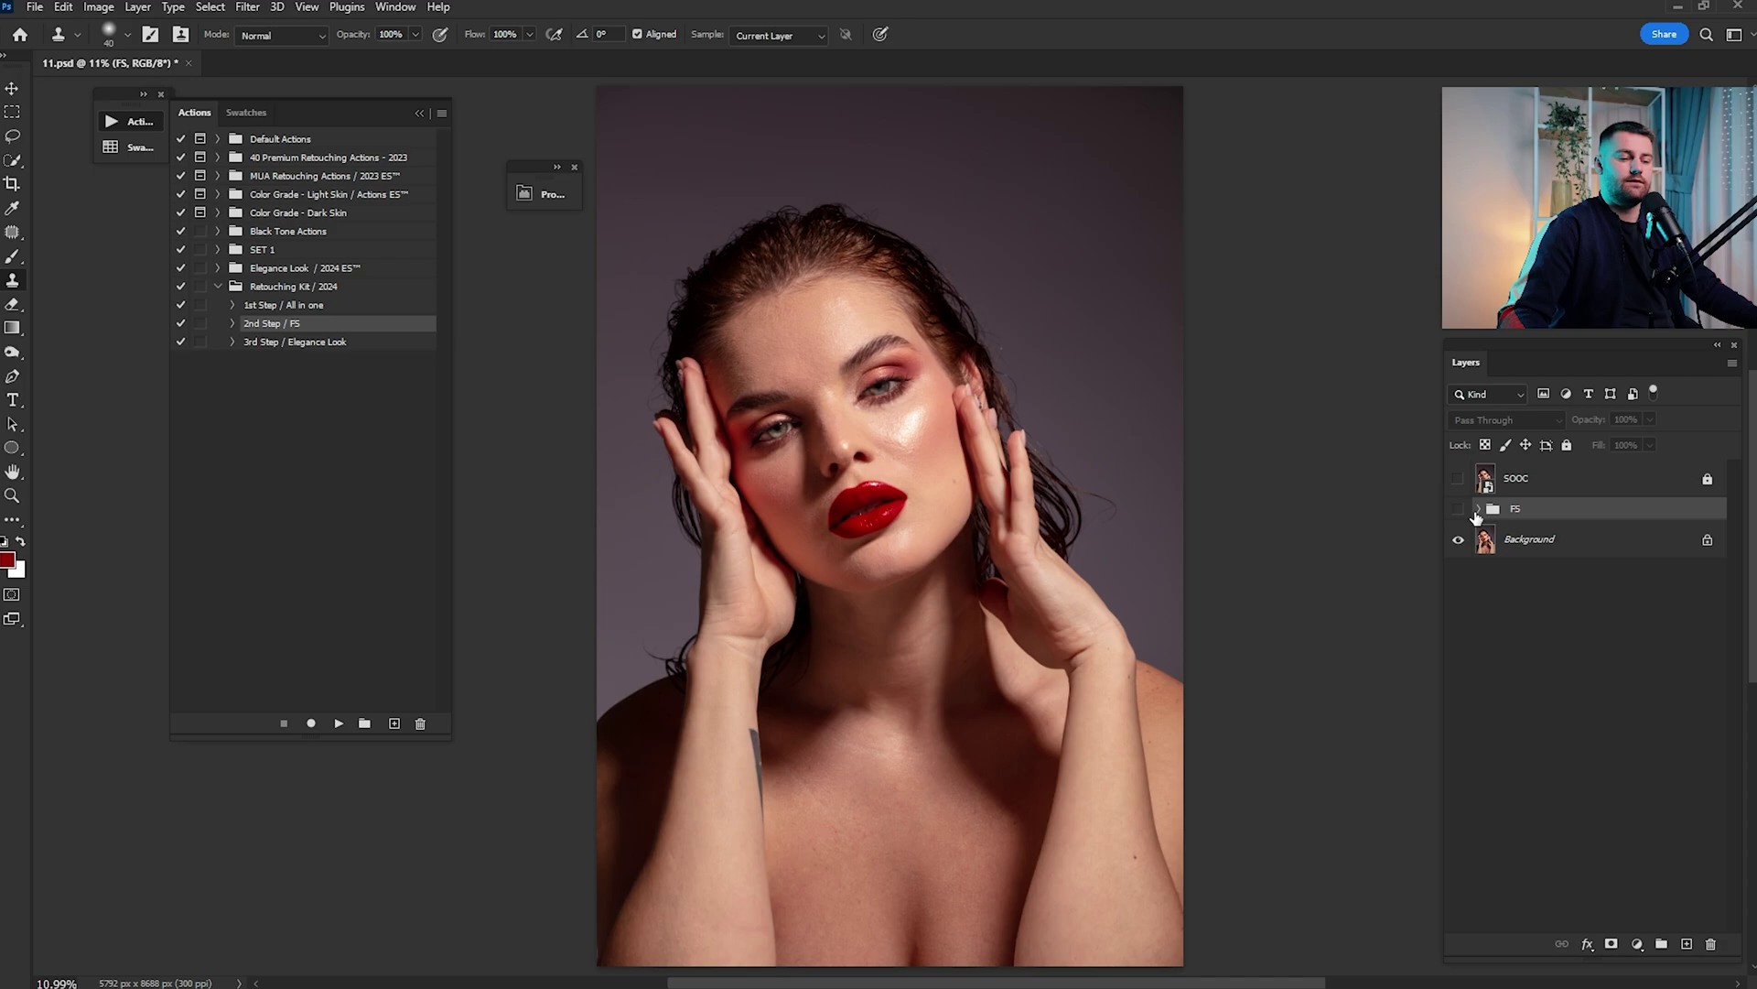
left_click(1457, 513)
left_click(1457, 512)
left_click(1457, 512)
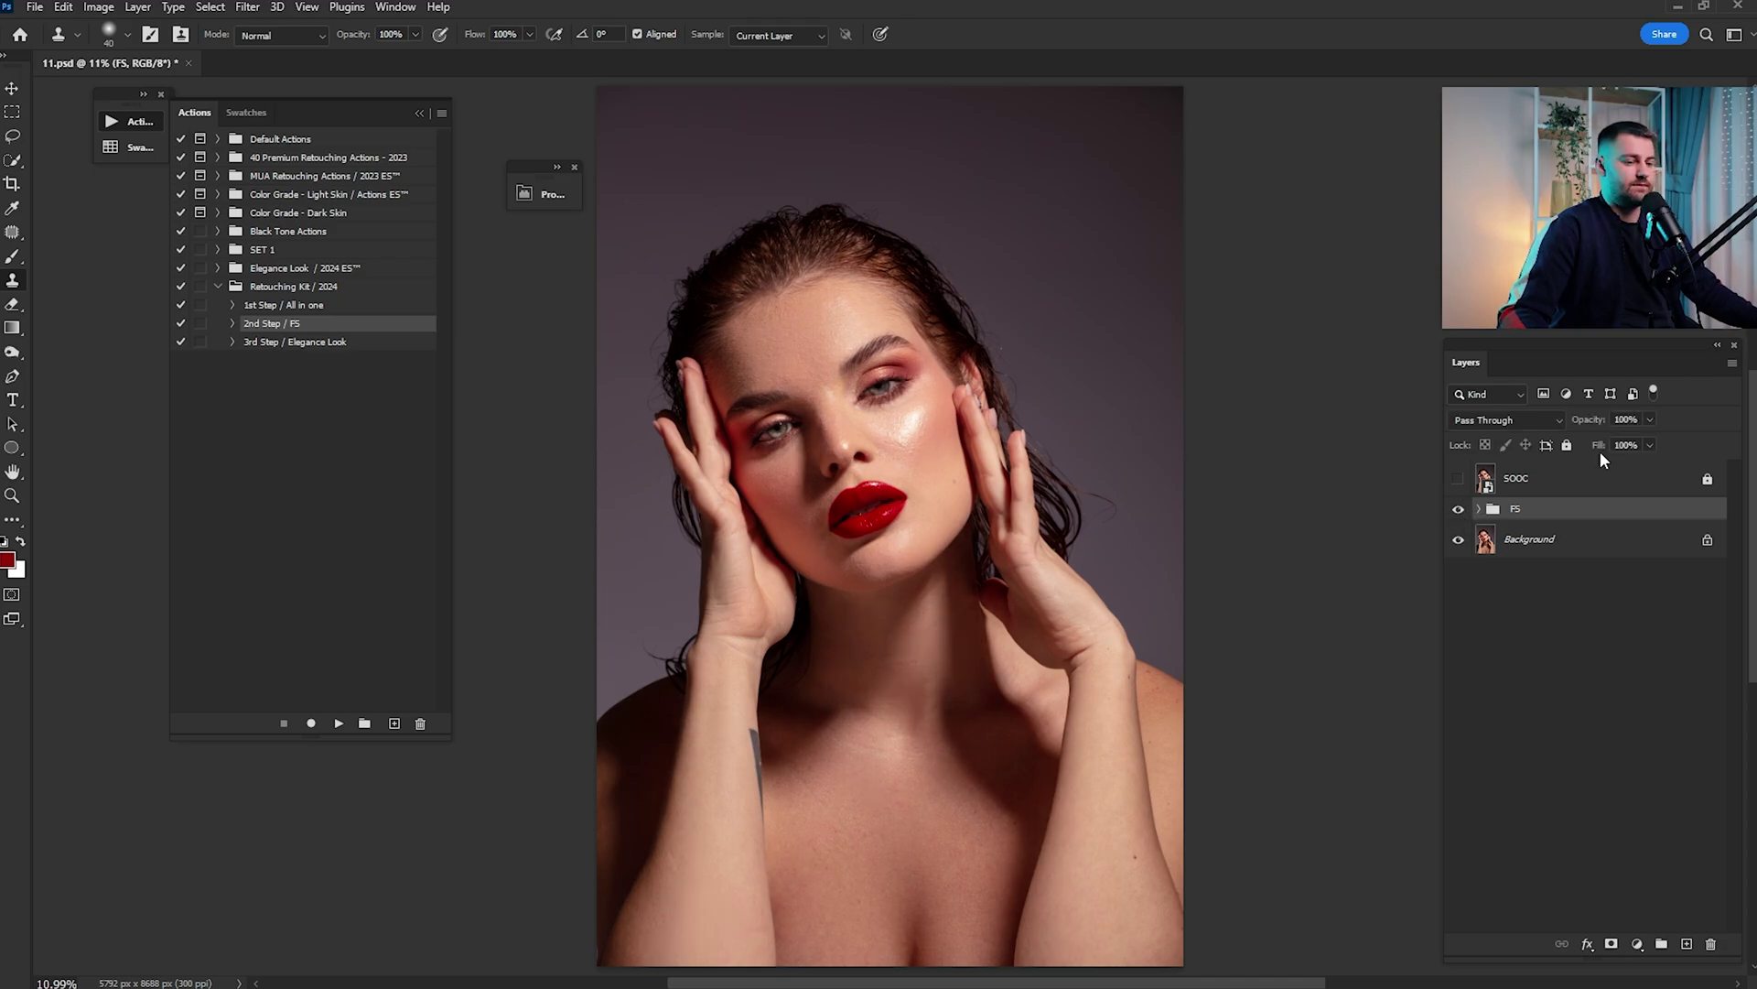
Soften the tonal smoothing by lowering the Low copy layer's opacity to 70%
left_click(1480, 510)
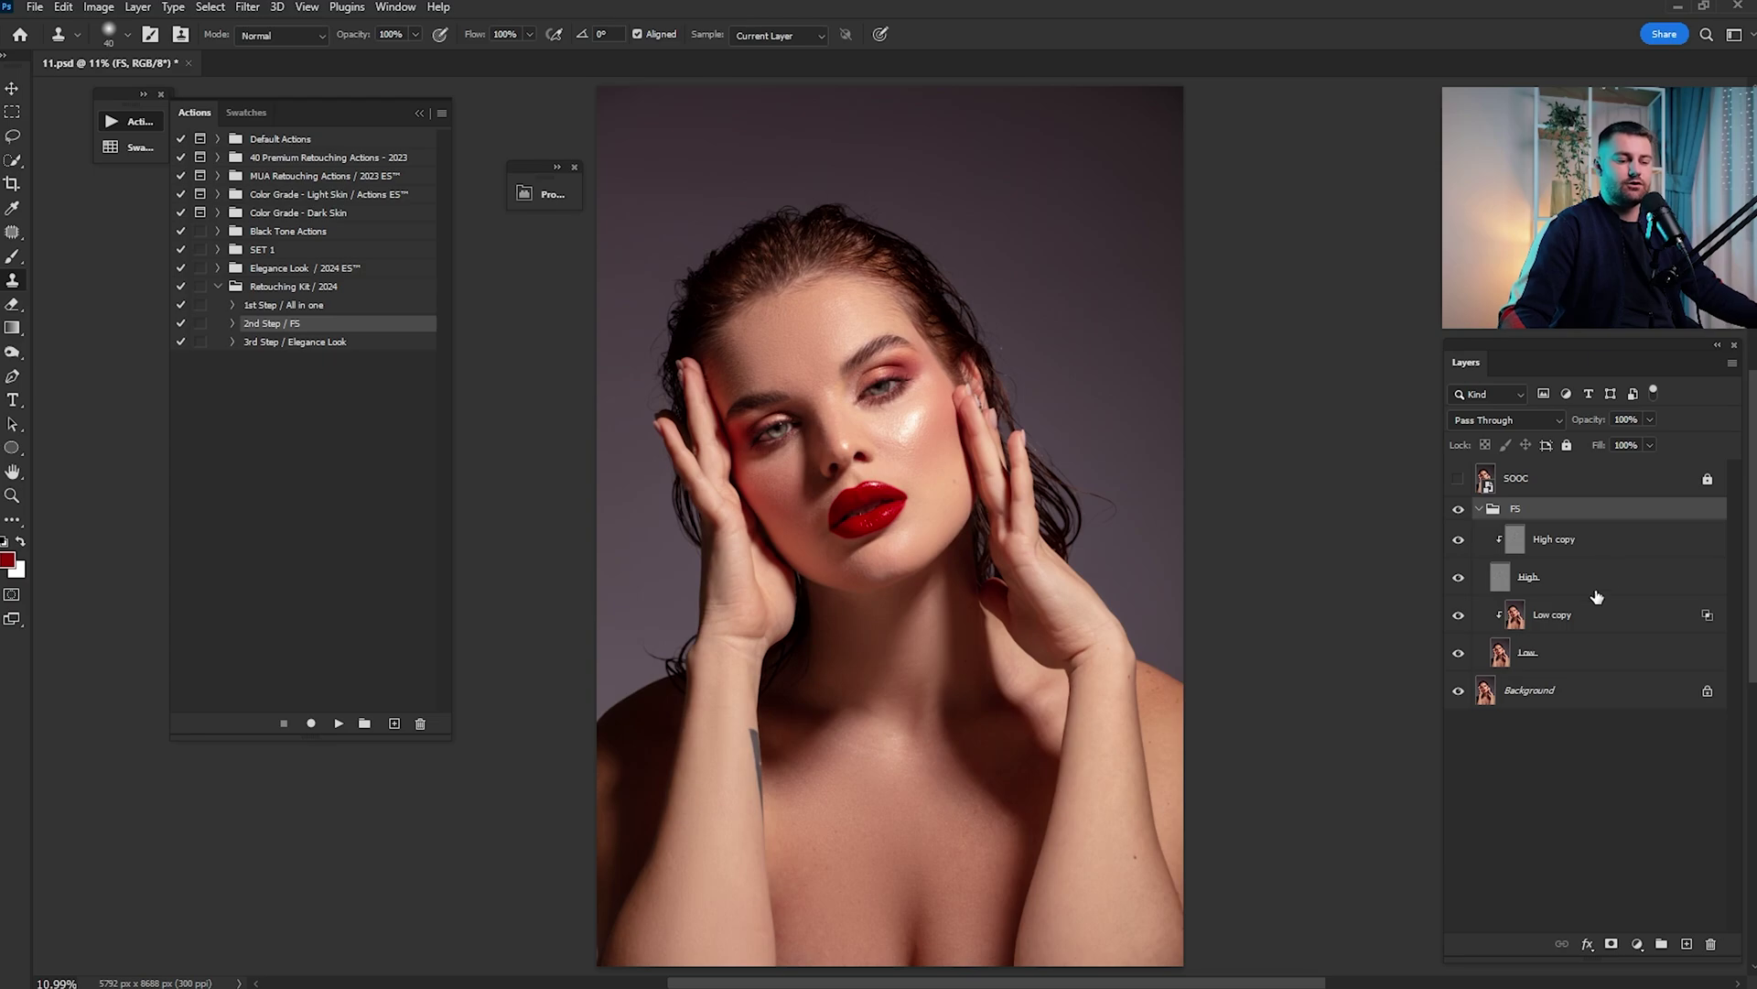
left_click(1569, 619)
left_click(1459, 618)
left_click(1460, 619)
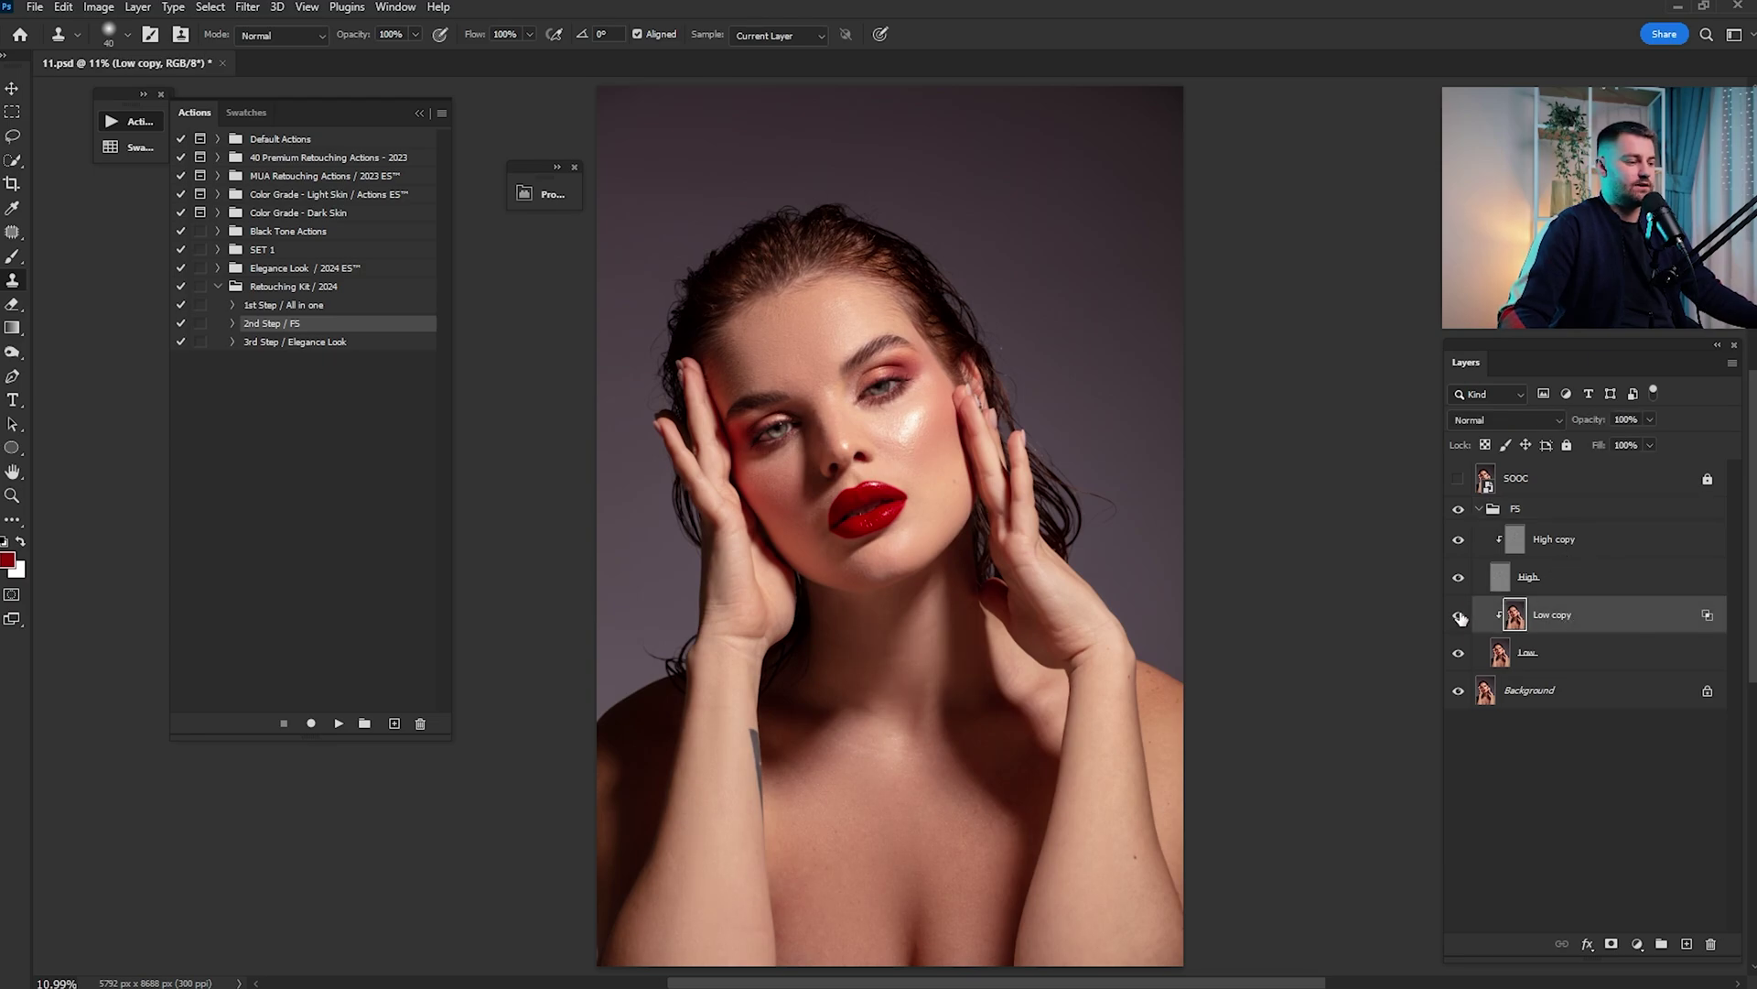
left_click_drag(1596, 426, 1584, 429)
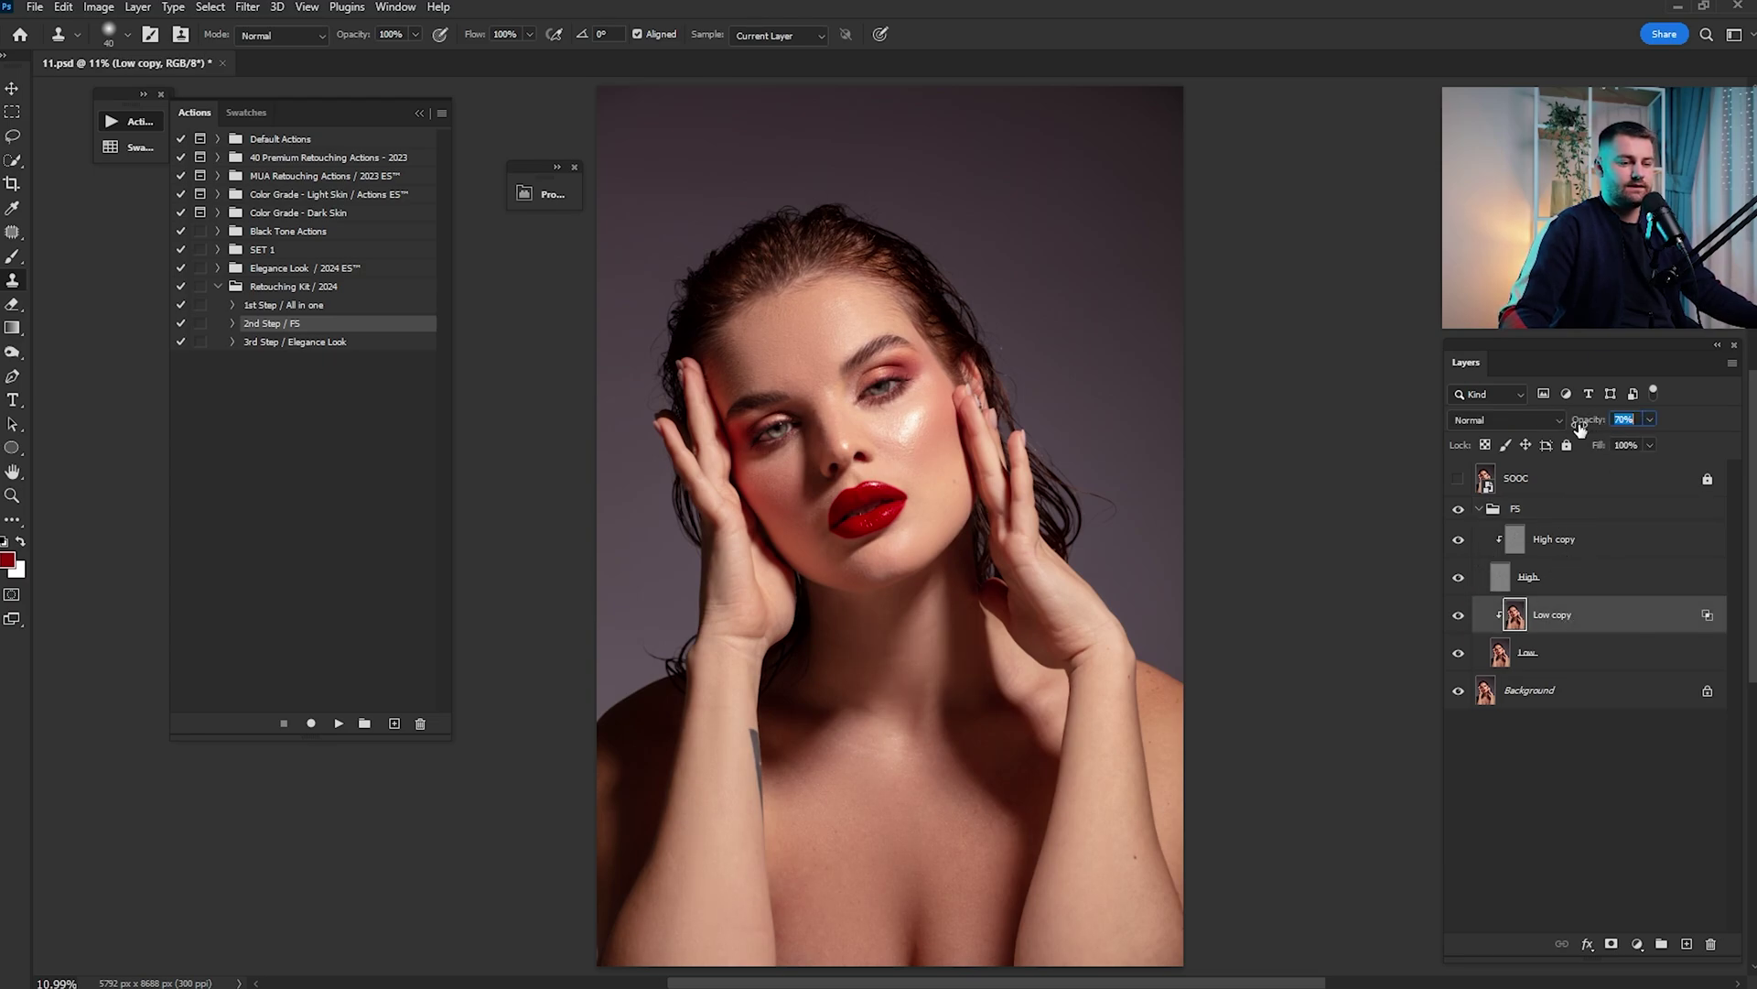
Collapse the FS group and toggle its visibility to recheck the reduced smoothing
left_click(1480, 509)
left_click(1458, 511)
left_click(1458, 511)
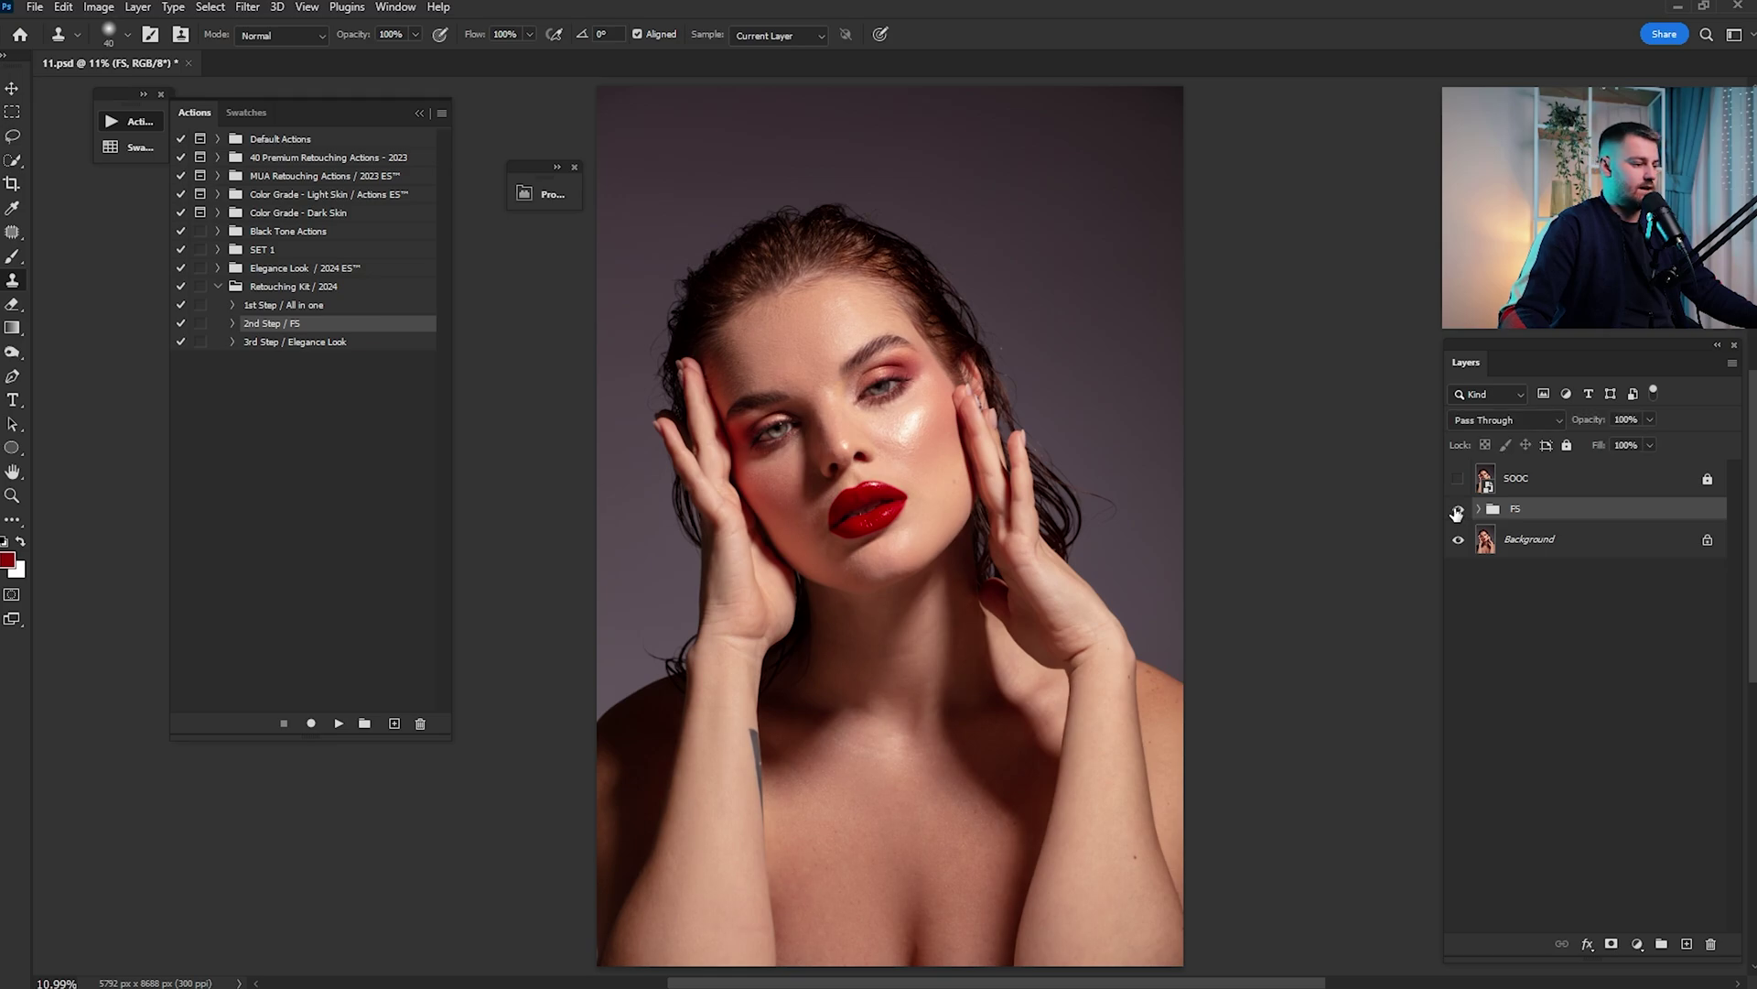
left_click(1458, 511)
left_click(1458, 510)
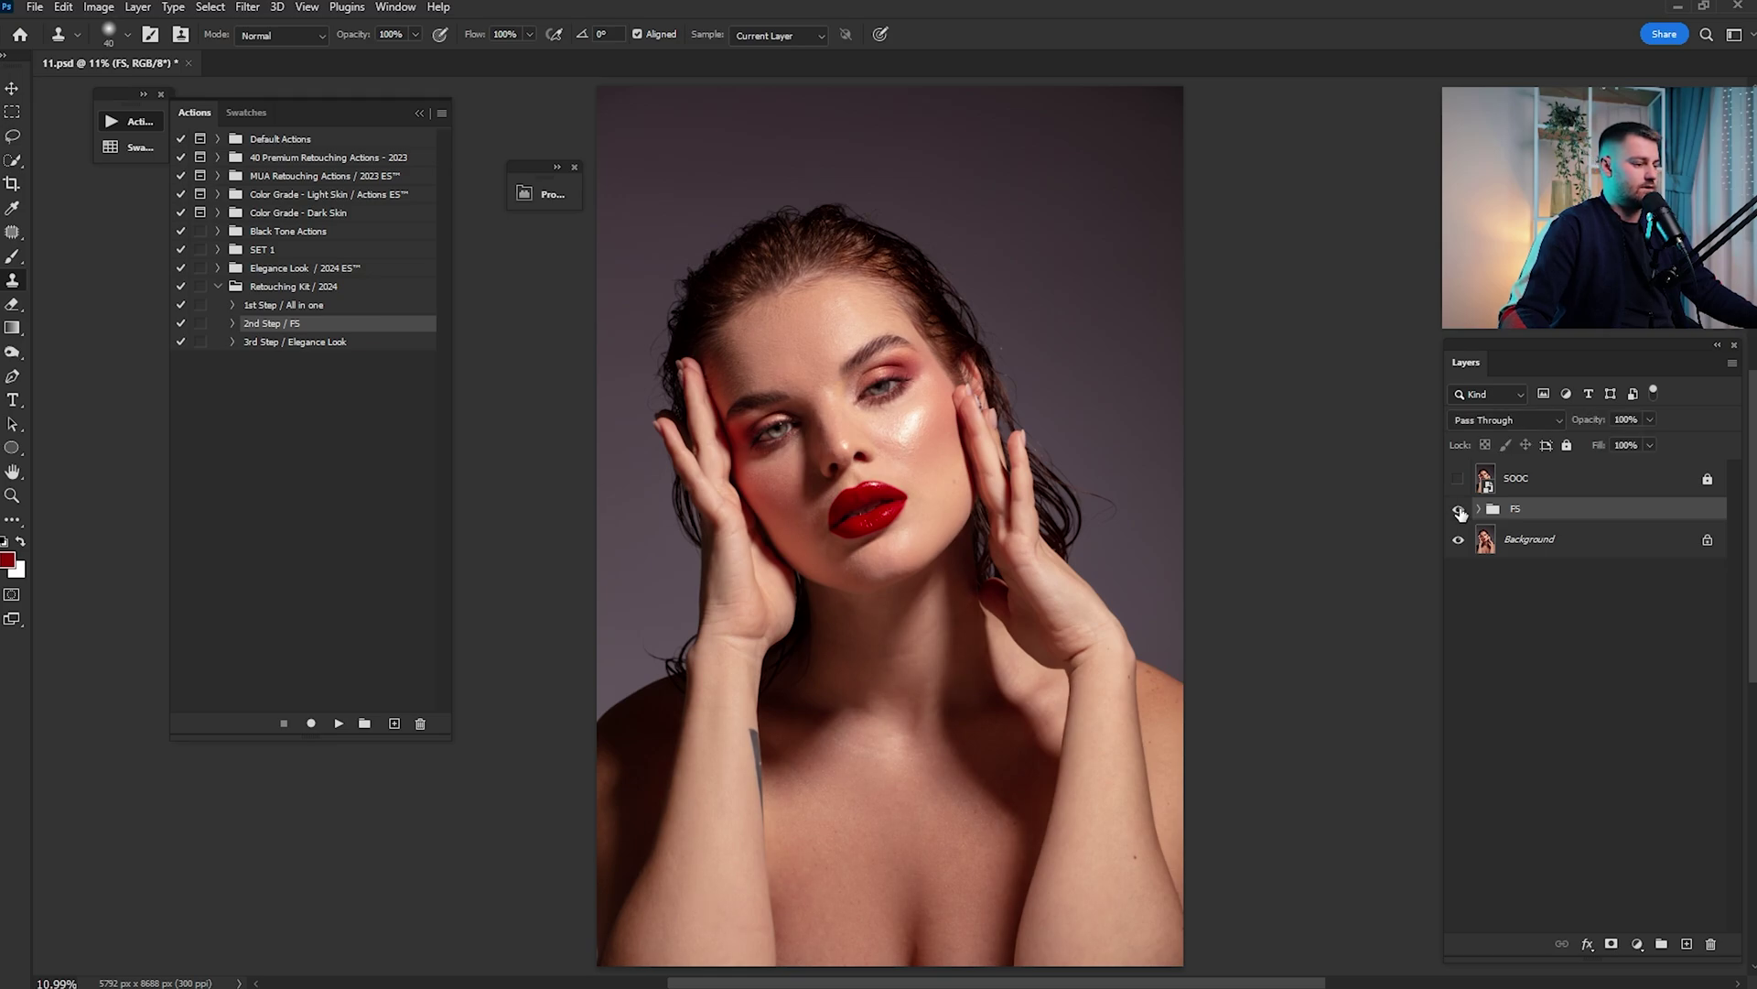
Merge the FS group and the Background into a single layer
left_click(1542, 541, "shift")
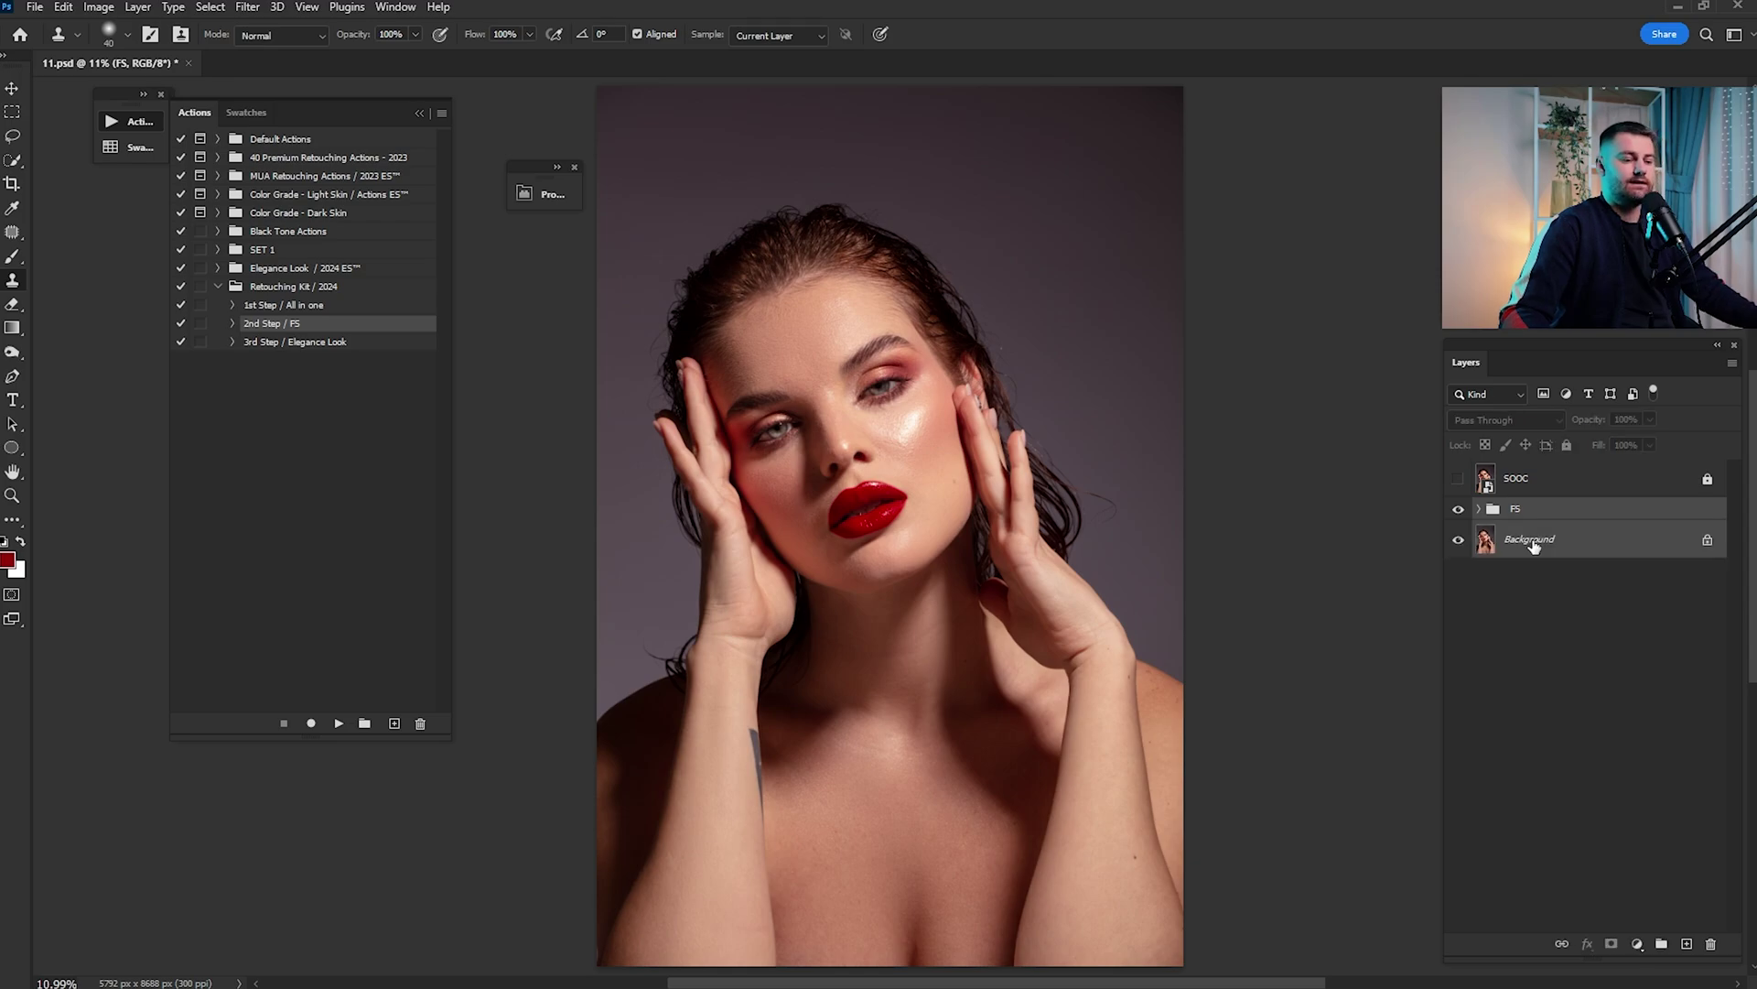
right_click(1532, 523)
left_click(1598, 785)
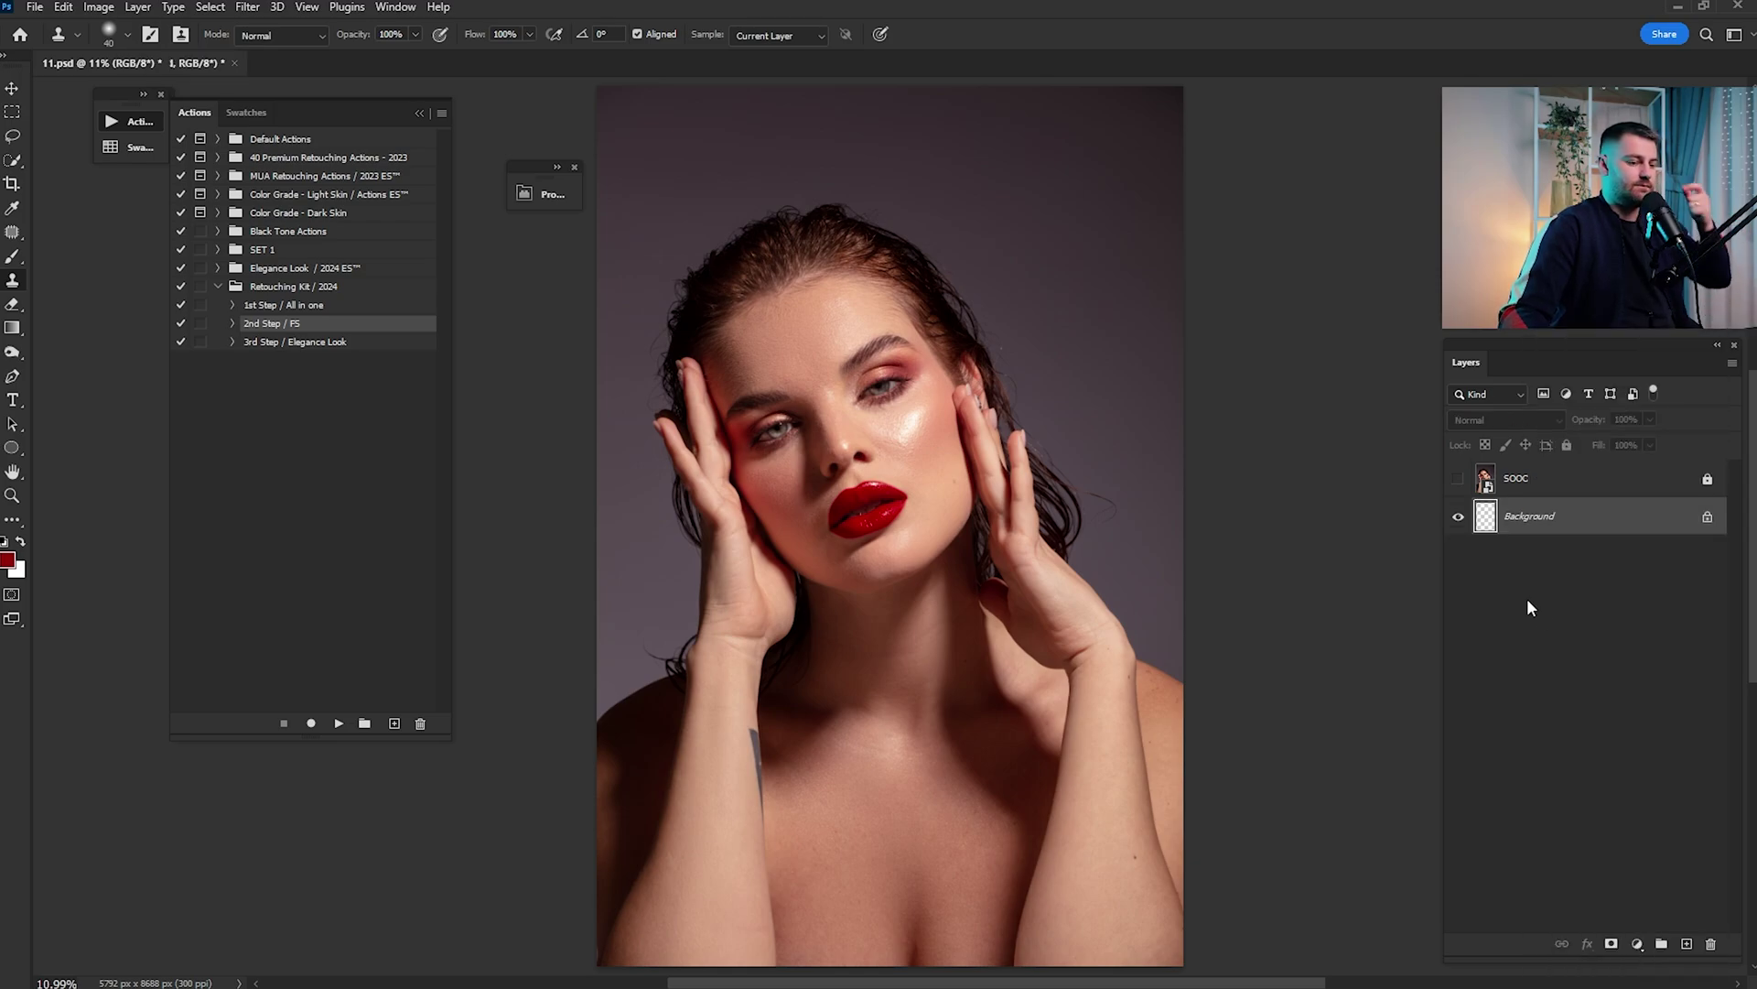
Toggle the SOOC layer repeatedly to compare the original photo with the merged retouch
left_click(1459, 479)
left_click(1459, 480)
left_click(1459, 479)
left_click(1459, 480)
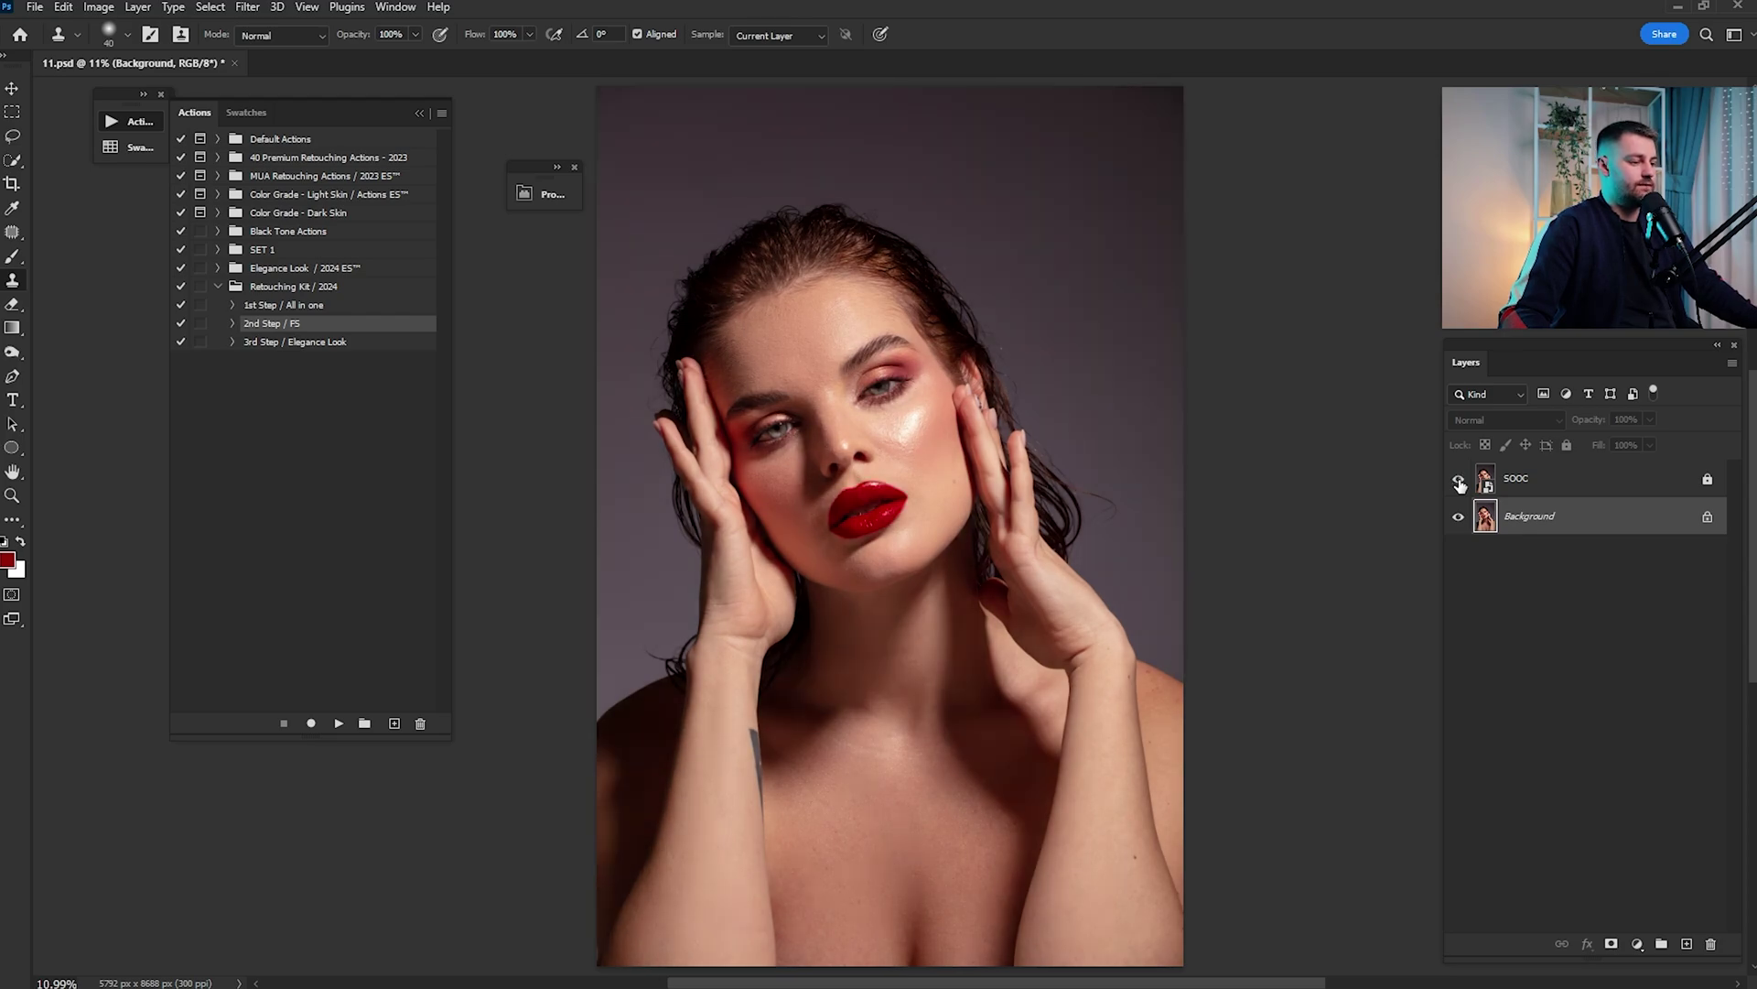
left_click(1459, 480)
left_click(1459, 480)
left_click(1459, 480)
left_click(1459, 480)
left_click(1459, 479)
left_click(1459, 479)
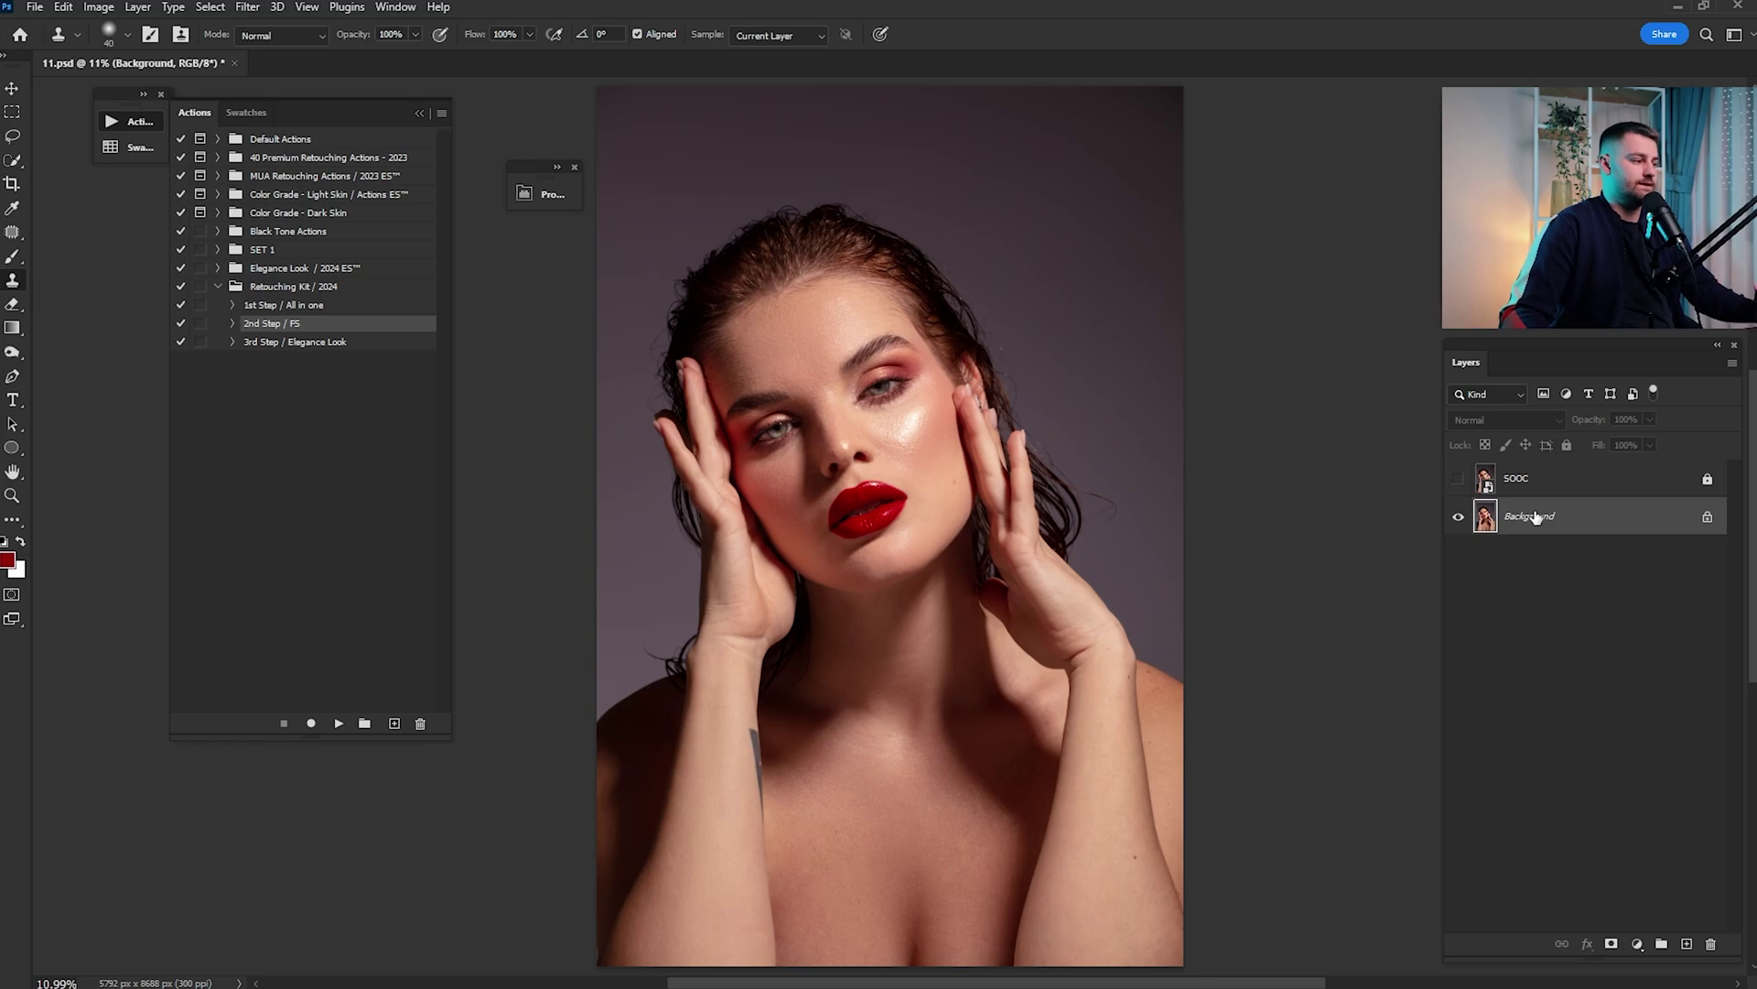
Run the 3rd Step / Elegance Look action from the Retouching Kit / 2024 set
left_click(315, 343)
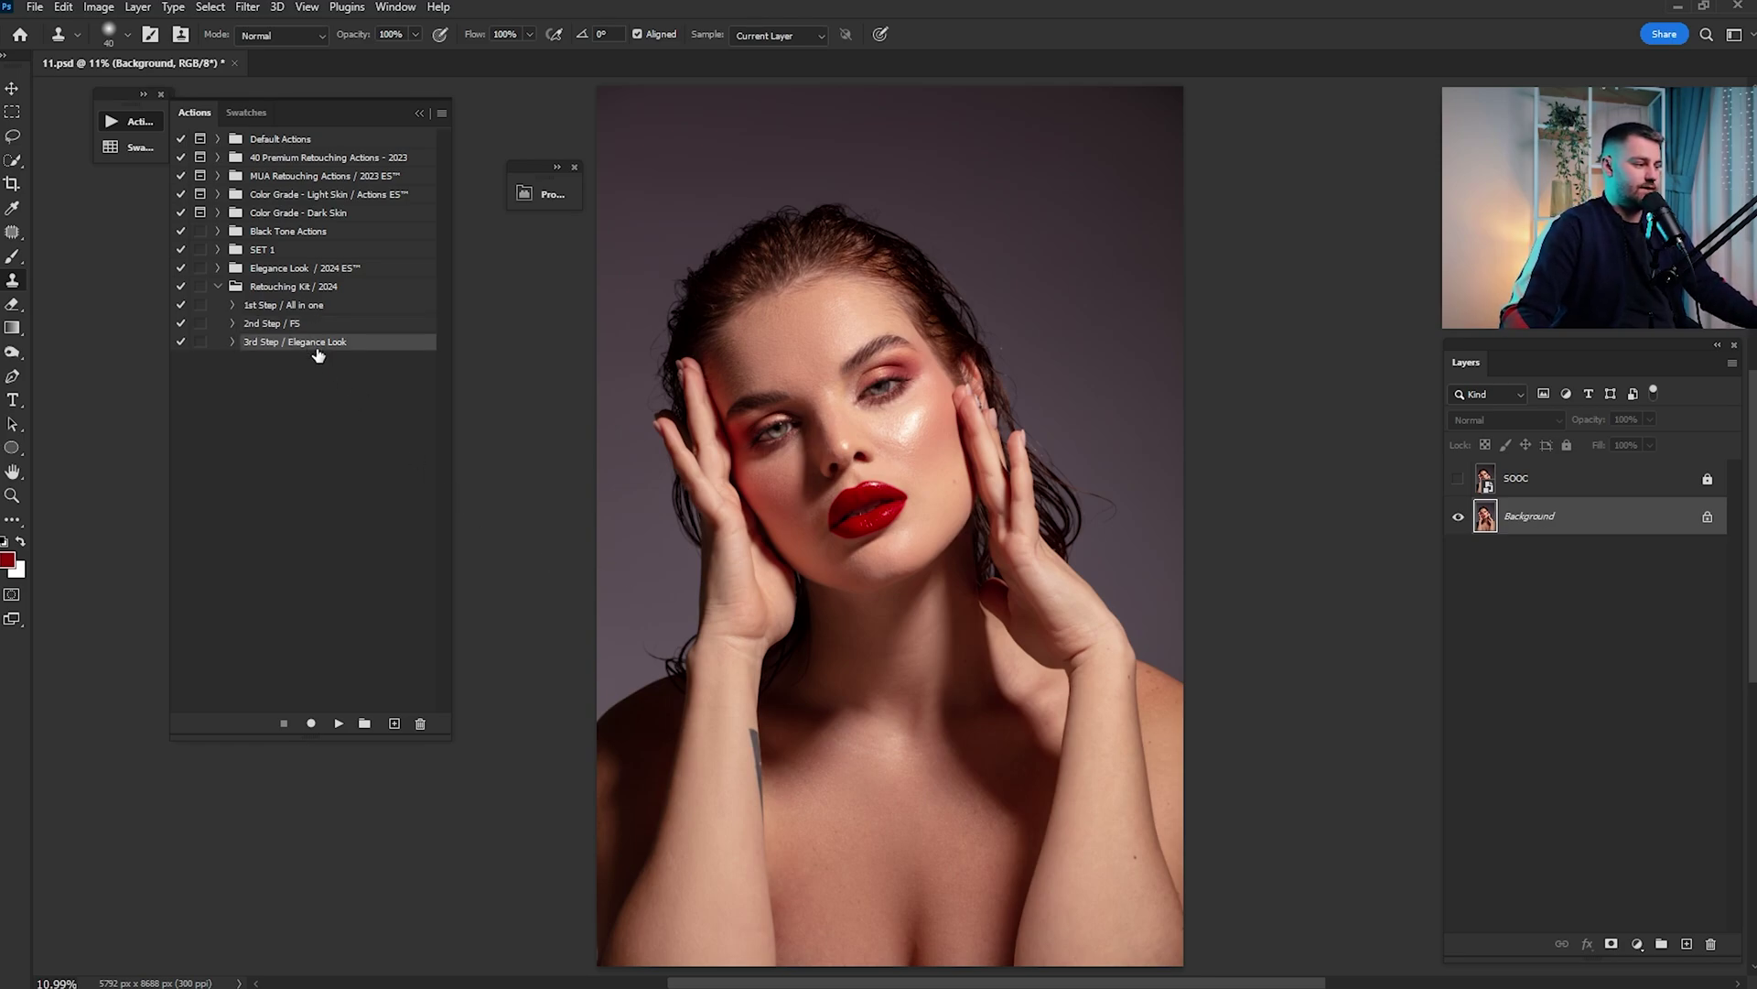
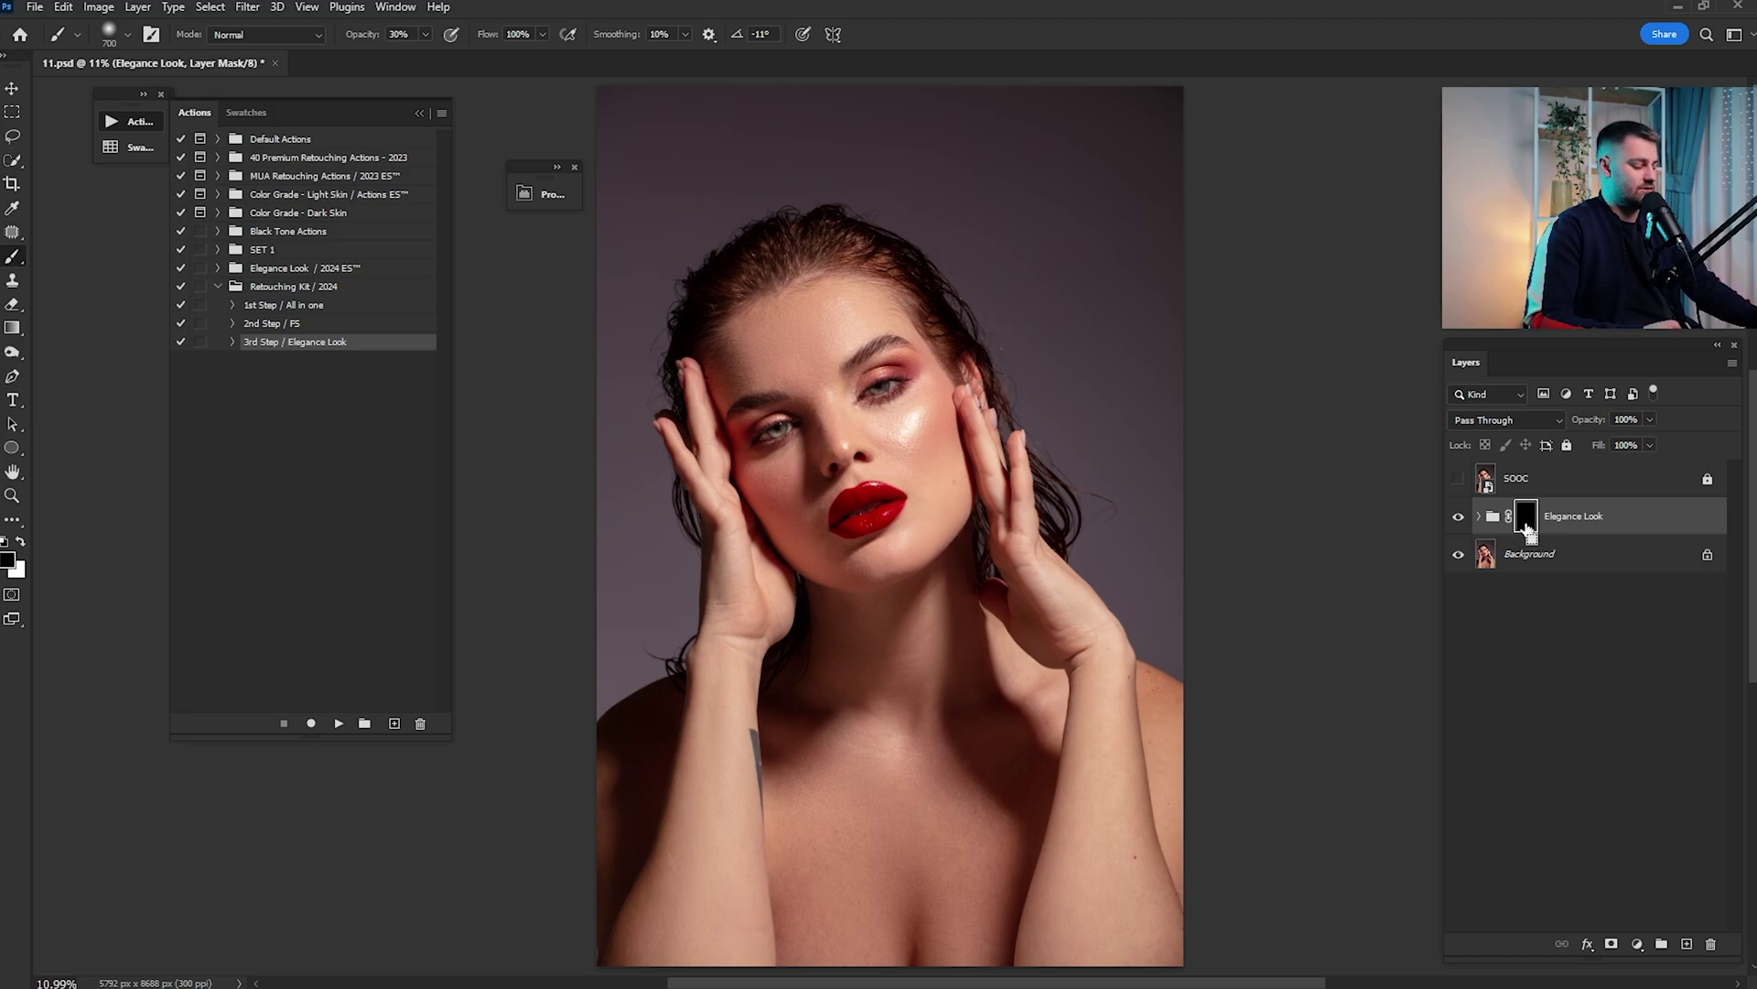
Preview Elegance Look on the whole image by inverting its group mask, toggling the group's visibility, and inverting the mask back to black
key("ctrl+i")
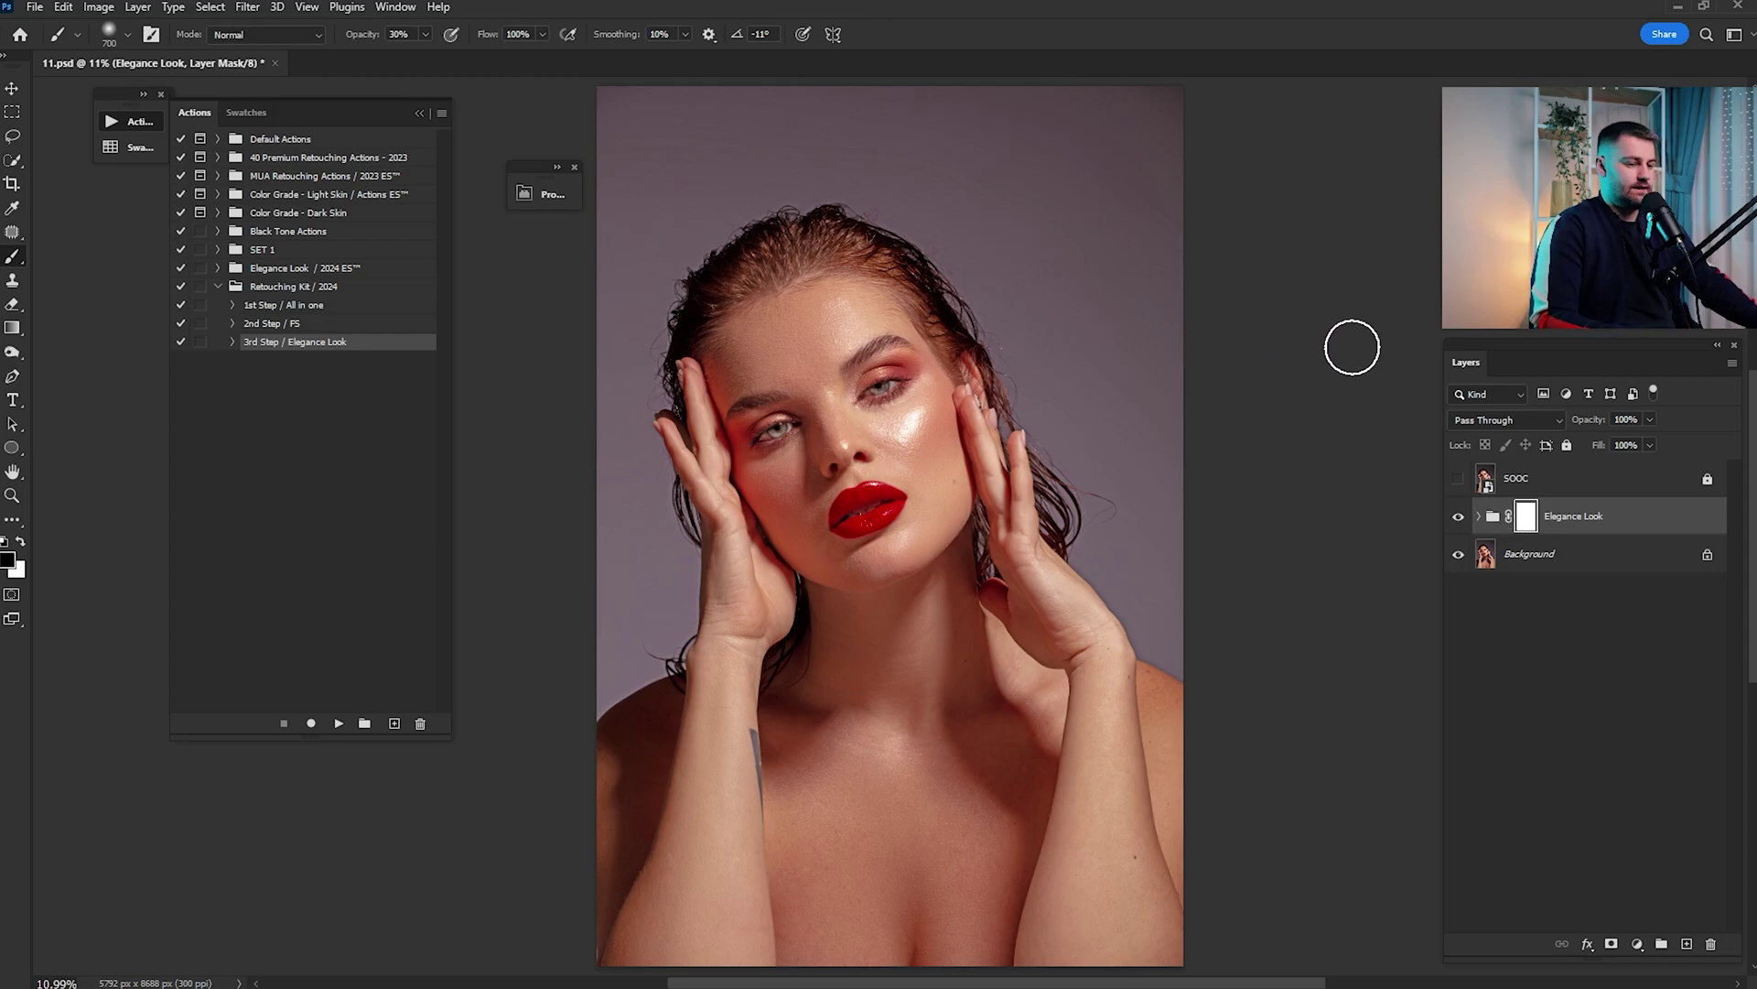
left_click(1460, 518)
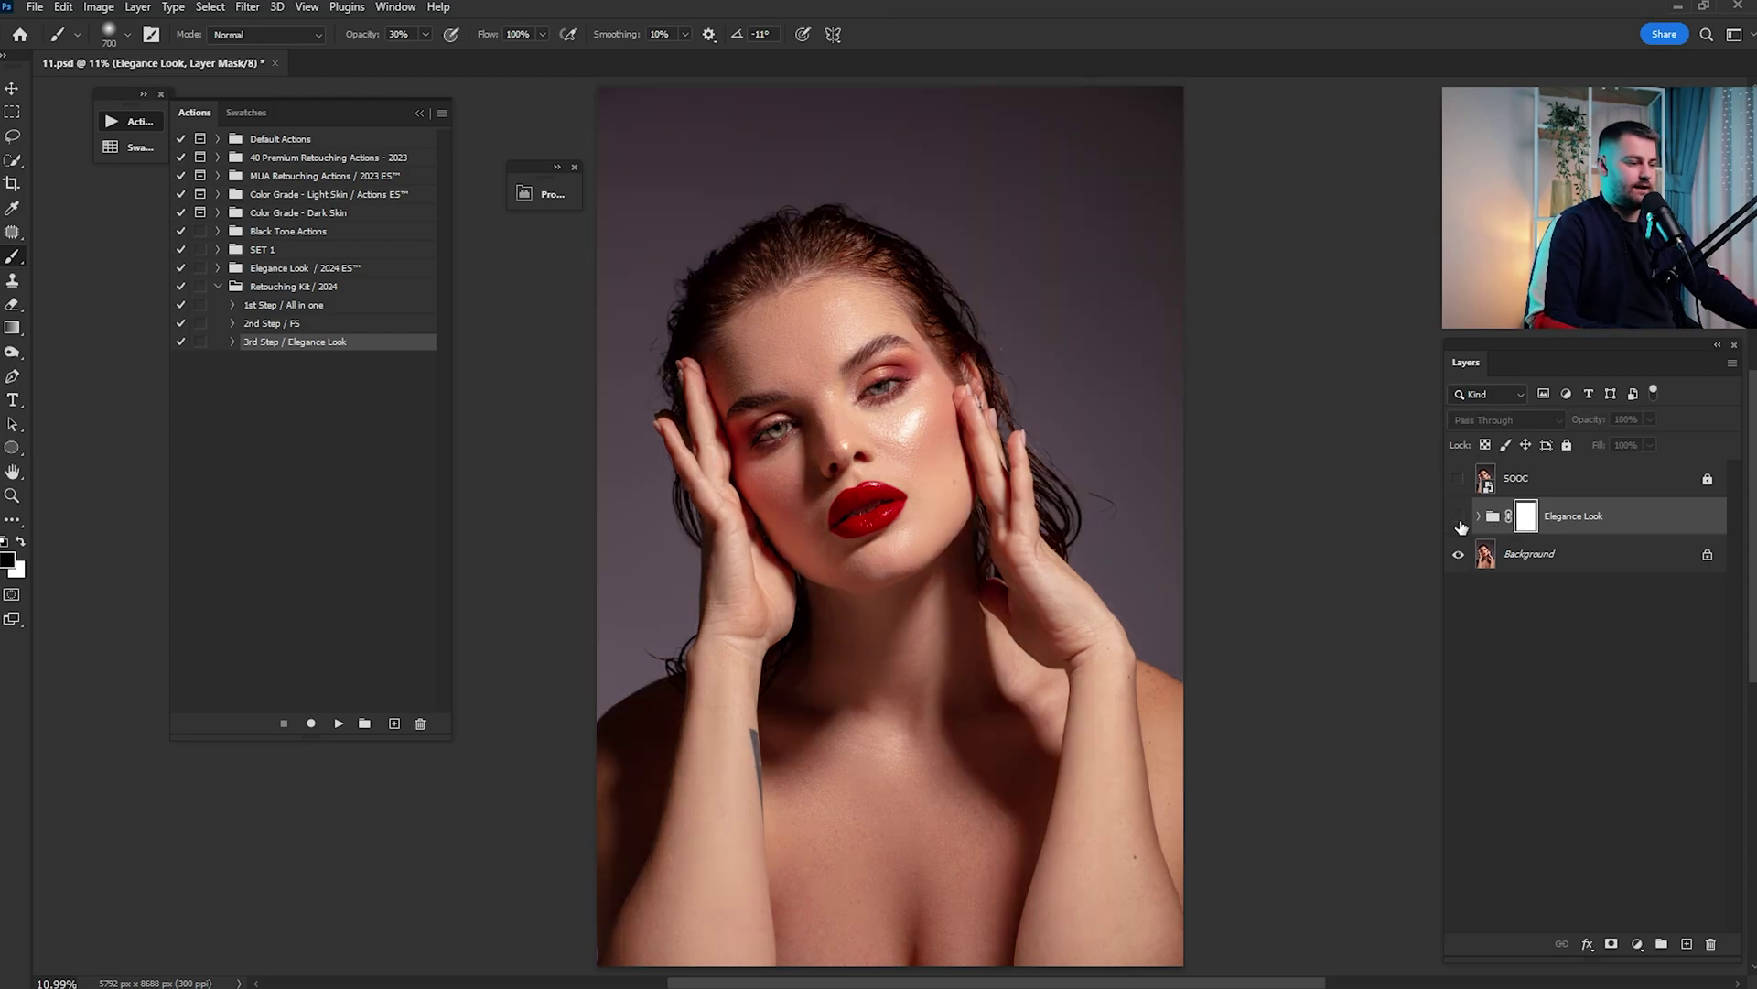
left_click(1462, 523)
left_click(1464, 527)
left_click(1466, 528)
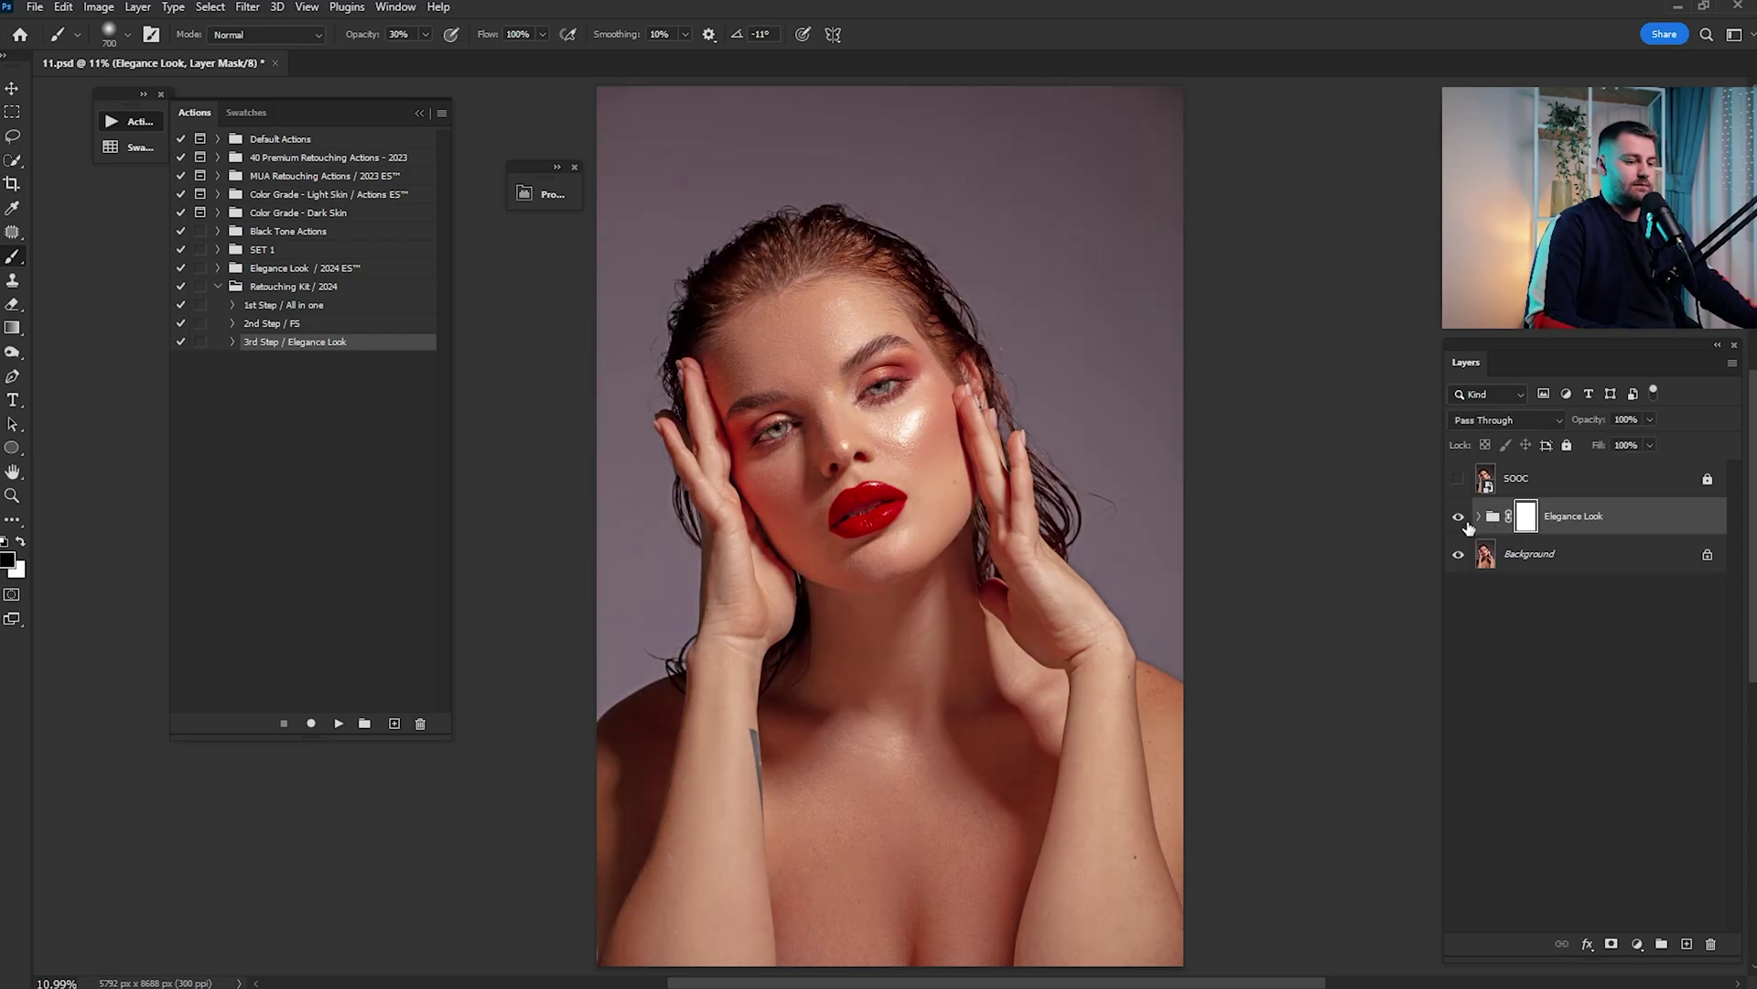
key("ctrl+i")
Try revealing Elegance Look on the face by painting white on its group mask over the eyes, forehead, nose and lips
key("z")
left_click_drag(839, 385, 899, 443)
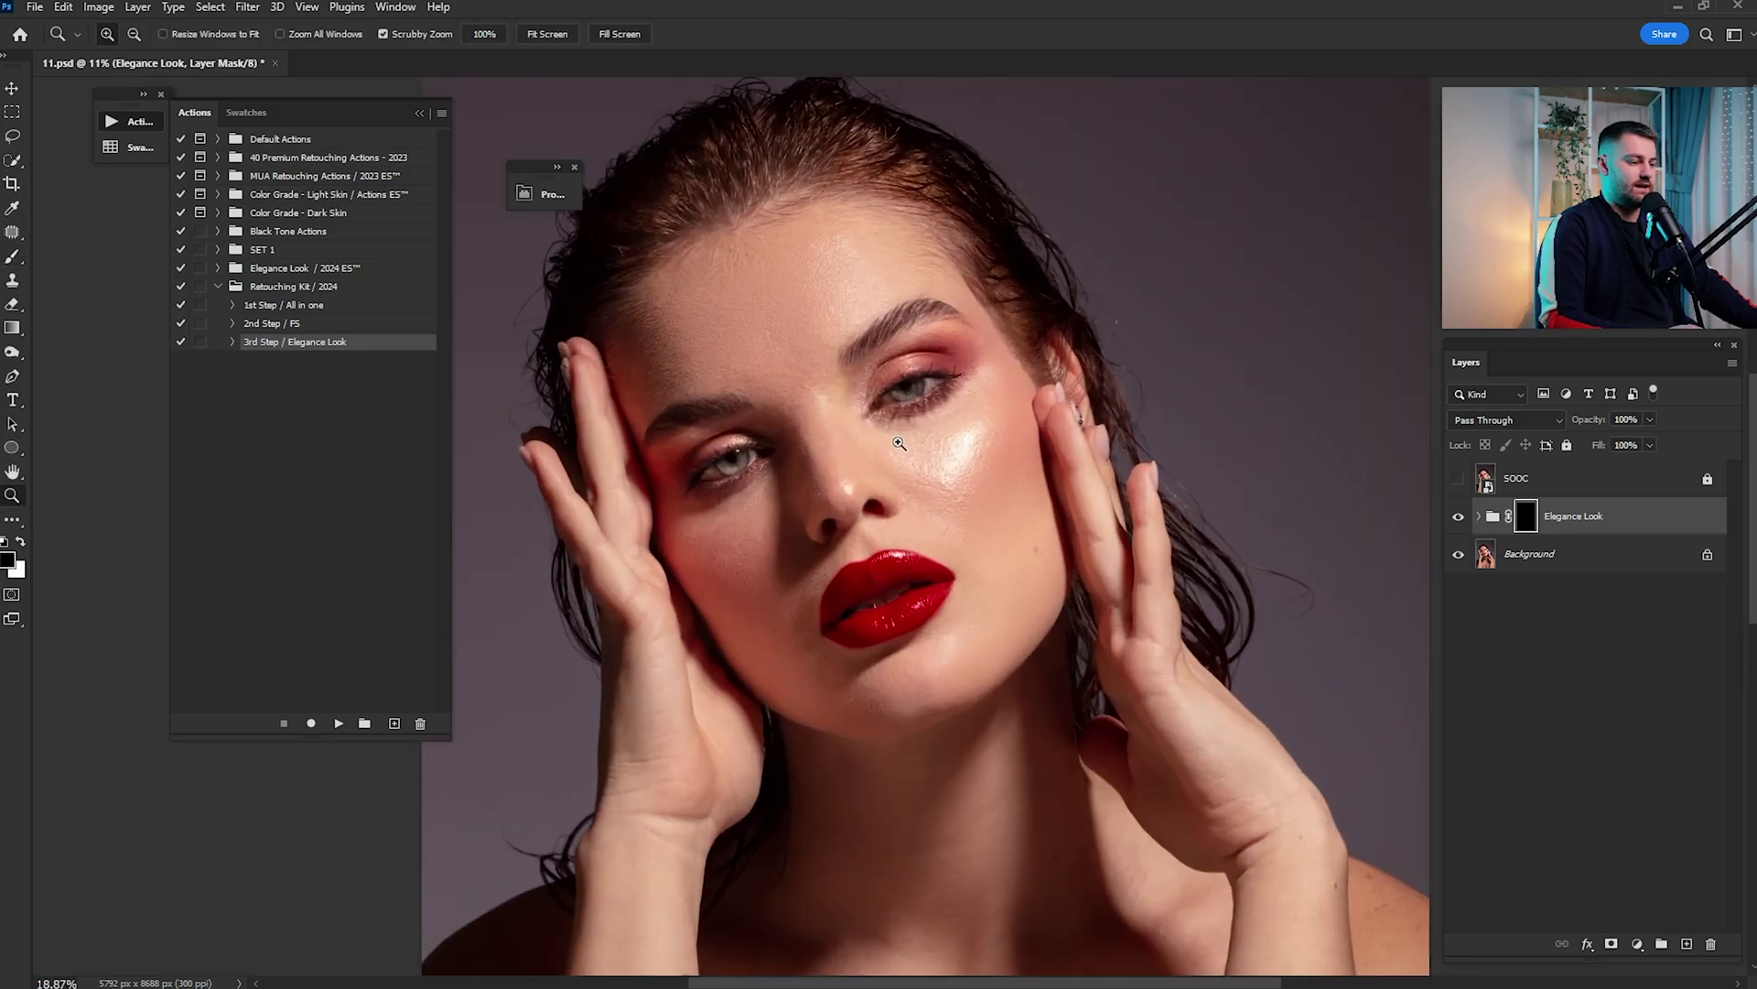
key("b")
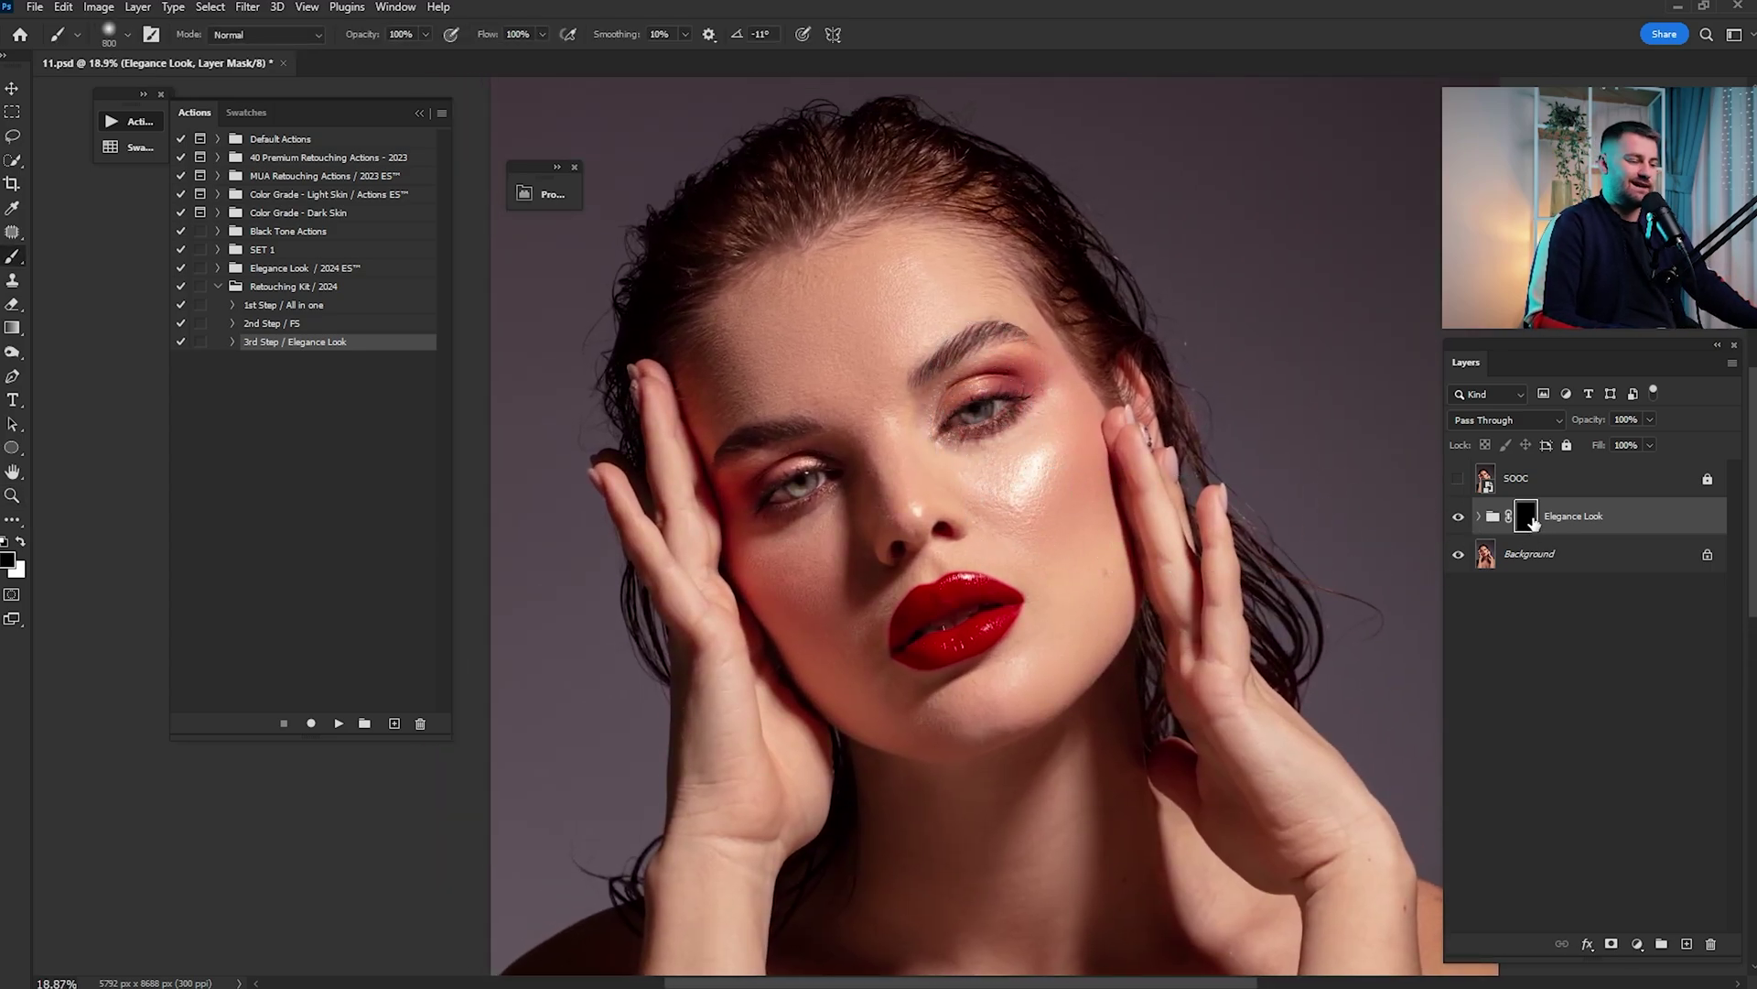
key("x")
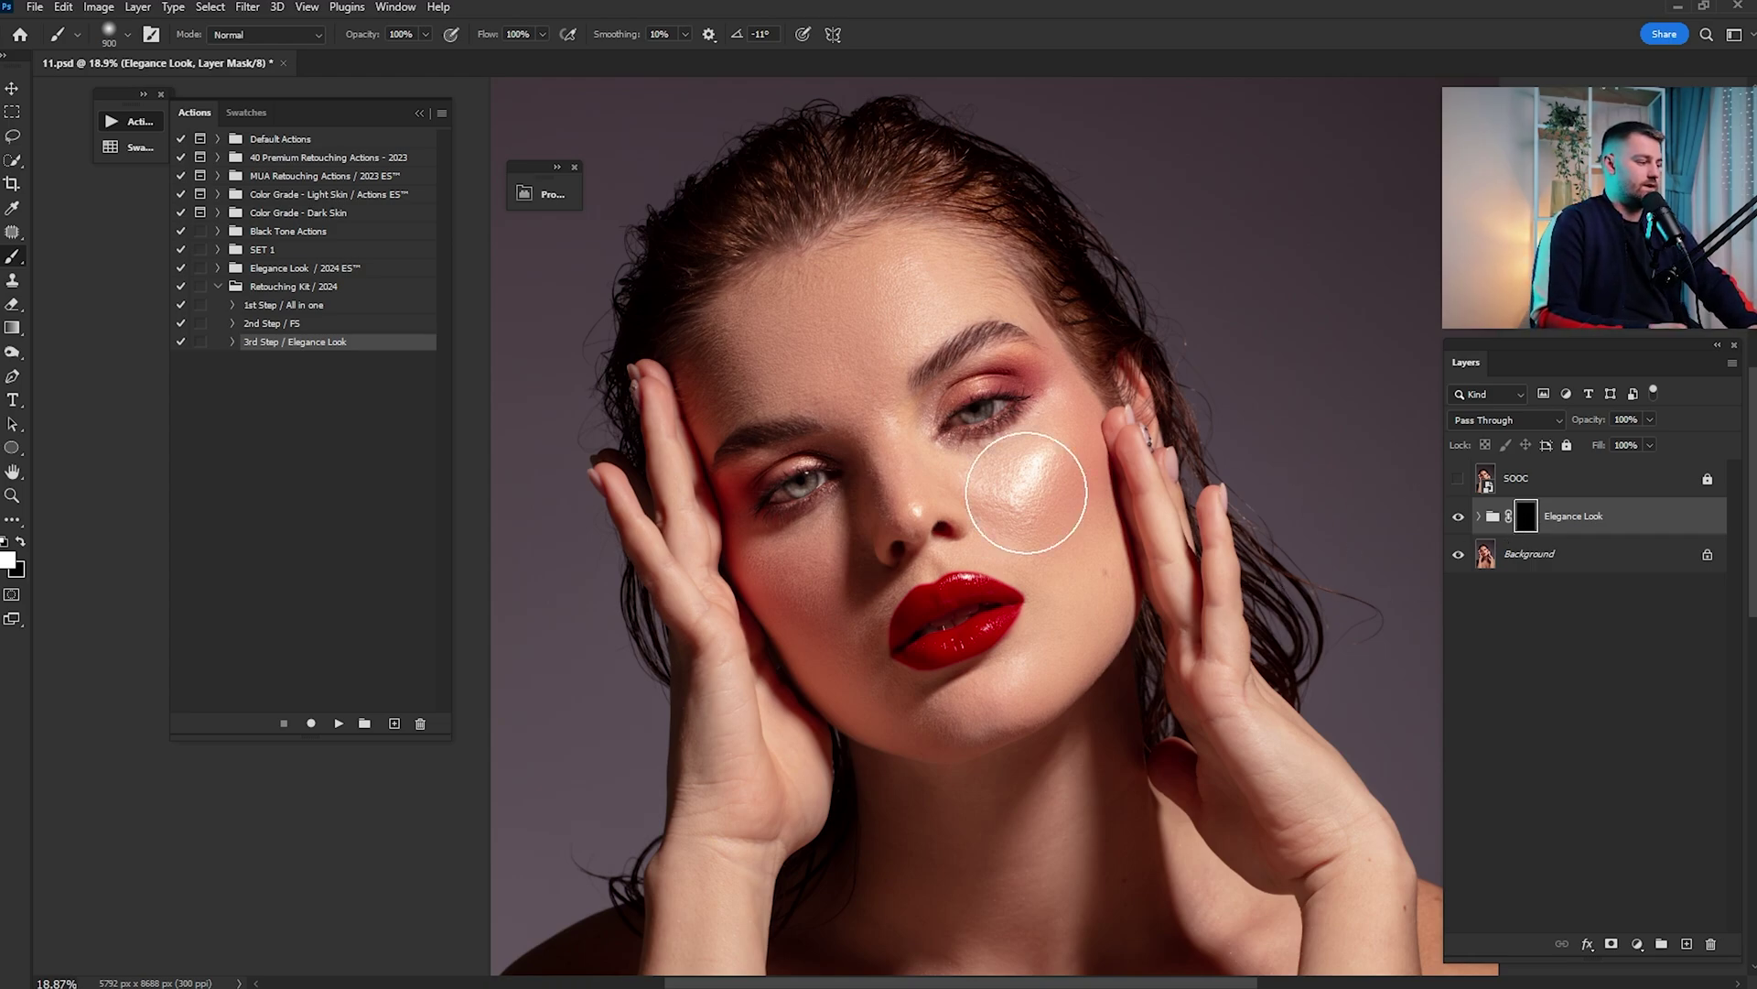
key("bracketright")
key("bracketright")
key("bracketright")
key("bracketright")
key("bracketright")
mouse_move(801, 431)
left_mouse_down()
mouse_move(883, 330)
mouse_move(827, 409)
mouse_move(925, 662)
mouse_move(1046, 511)
mouse_move(953, 310)
mouse_move(838, 489)
left_mouse_up()
key("bracketleft")
key("bracketleft")
left_click_drag(866, 404, 873, 278)
key("bracketright")
key("bracketright")
left_click_drag(917, 622, 1012, 623)
key("ctrl+0")
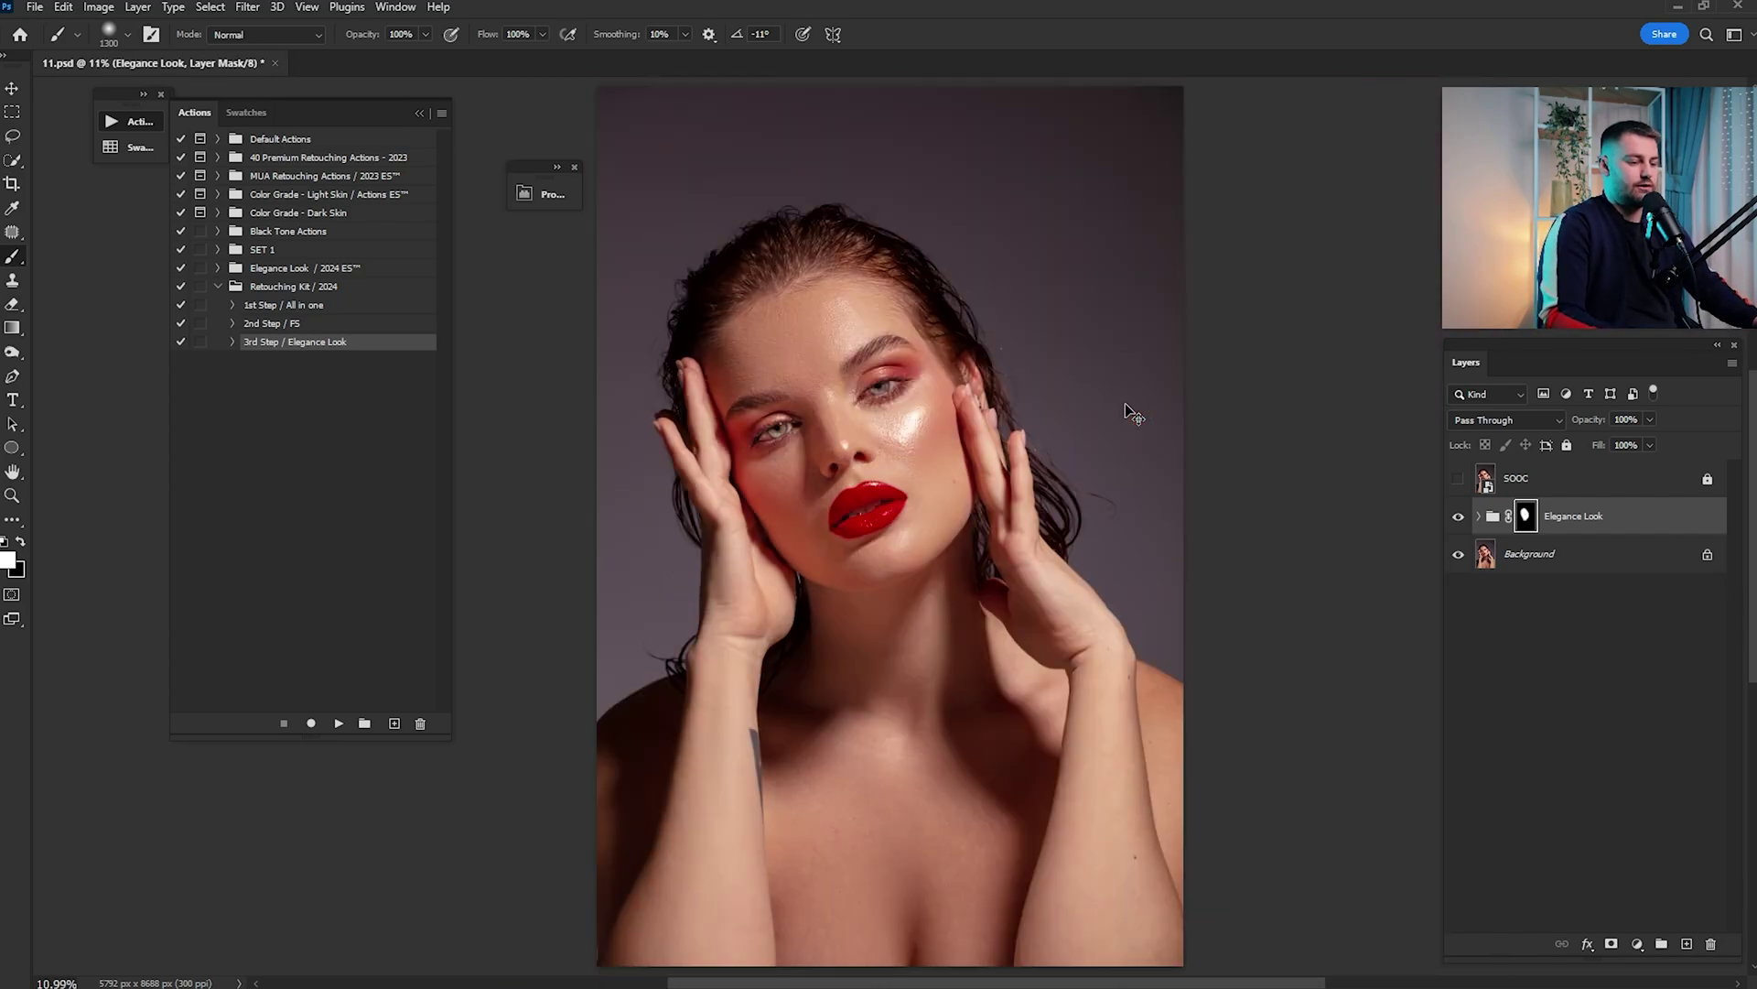
Undo the white brush strokes on the Elegance Look mask
key("ctrl+z")
key("ctrl+z")
key("ctrl+z")
Hide the Elegance Look group, activate the Background layer, enable the Contextual Task Bar and select the woman as the subject
left_click(1458, 516)
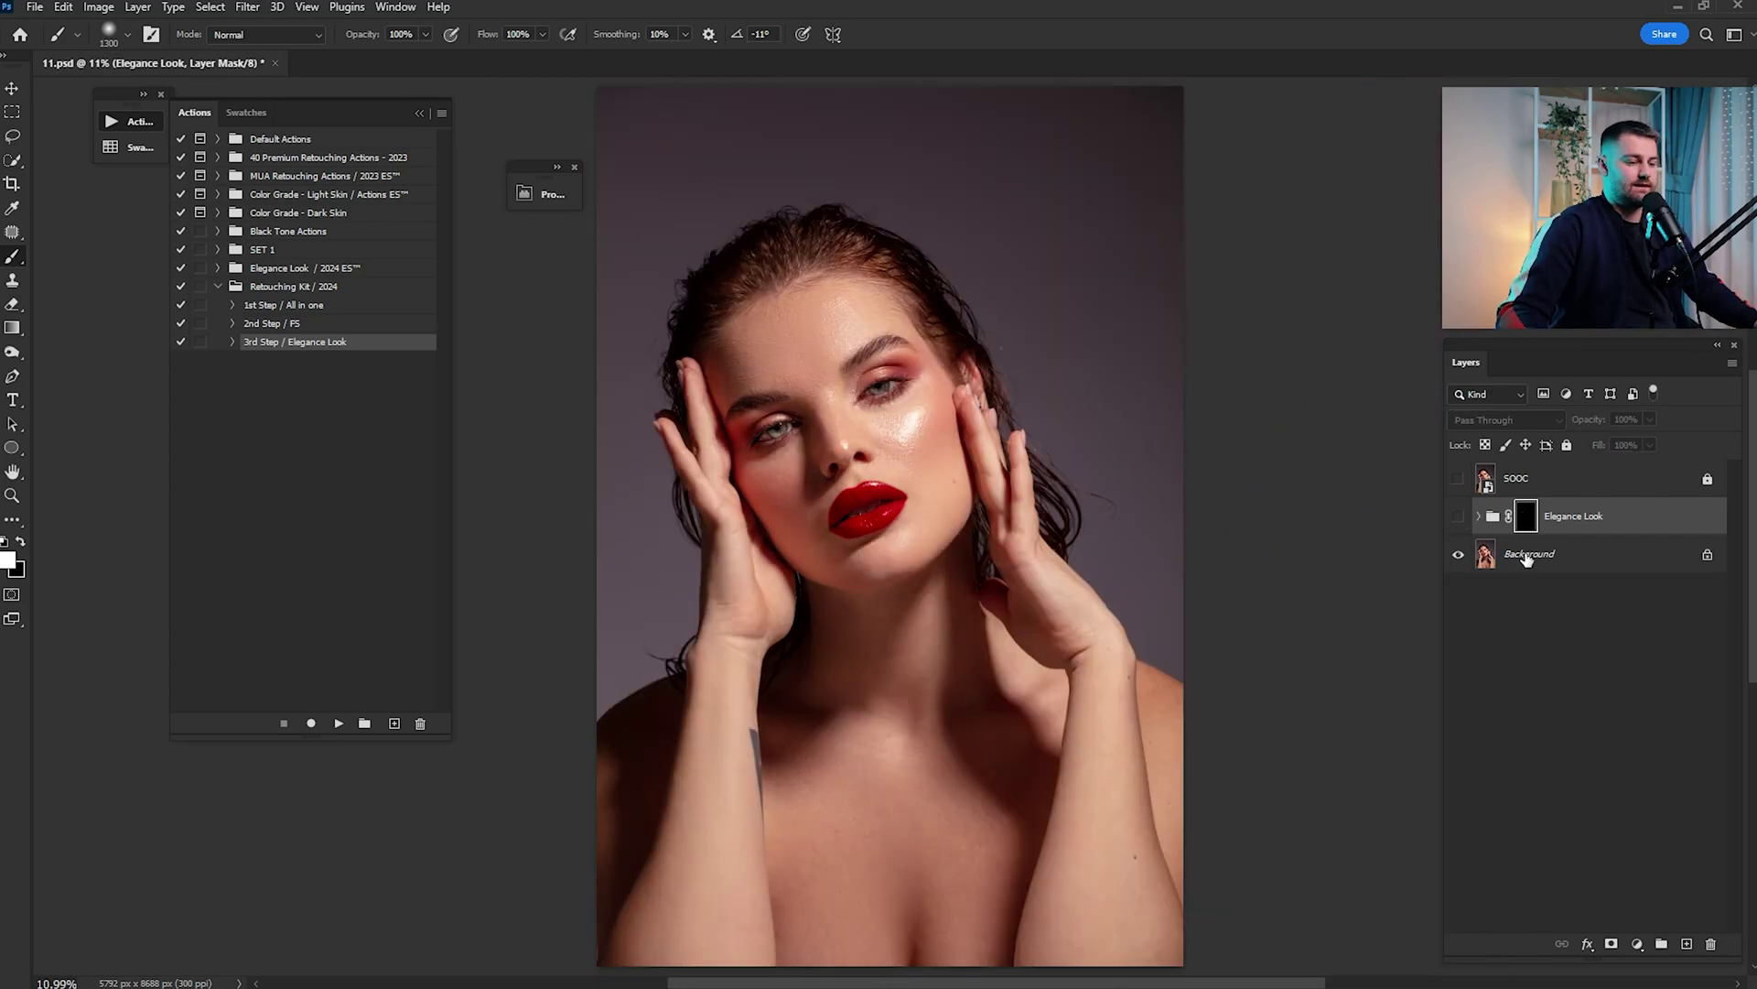
left_click(1556, 554)
left_click(396, 6)
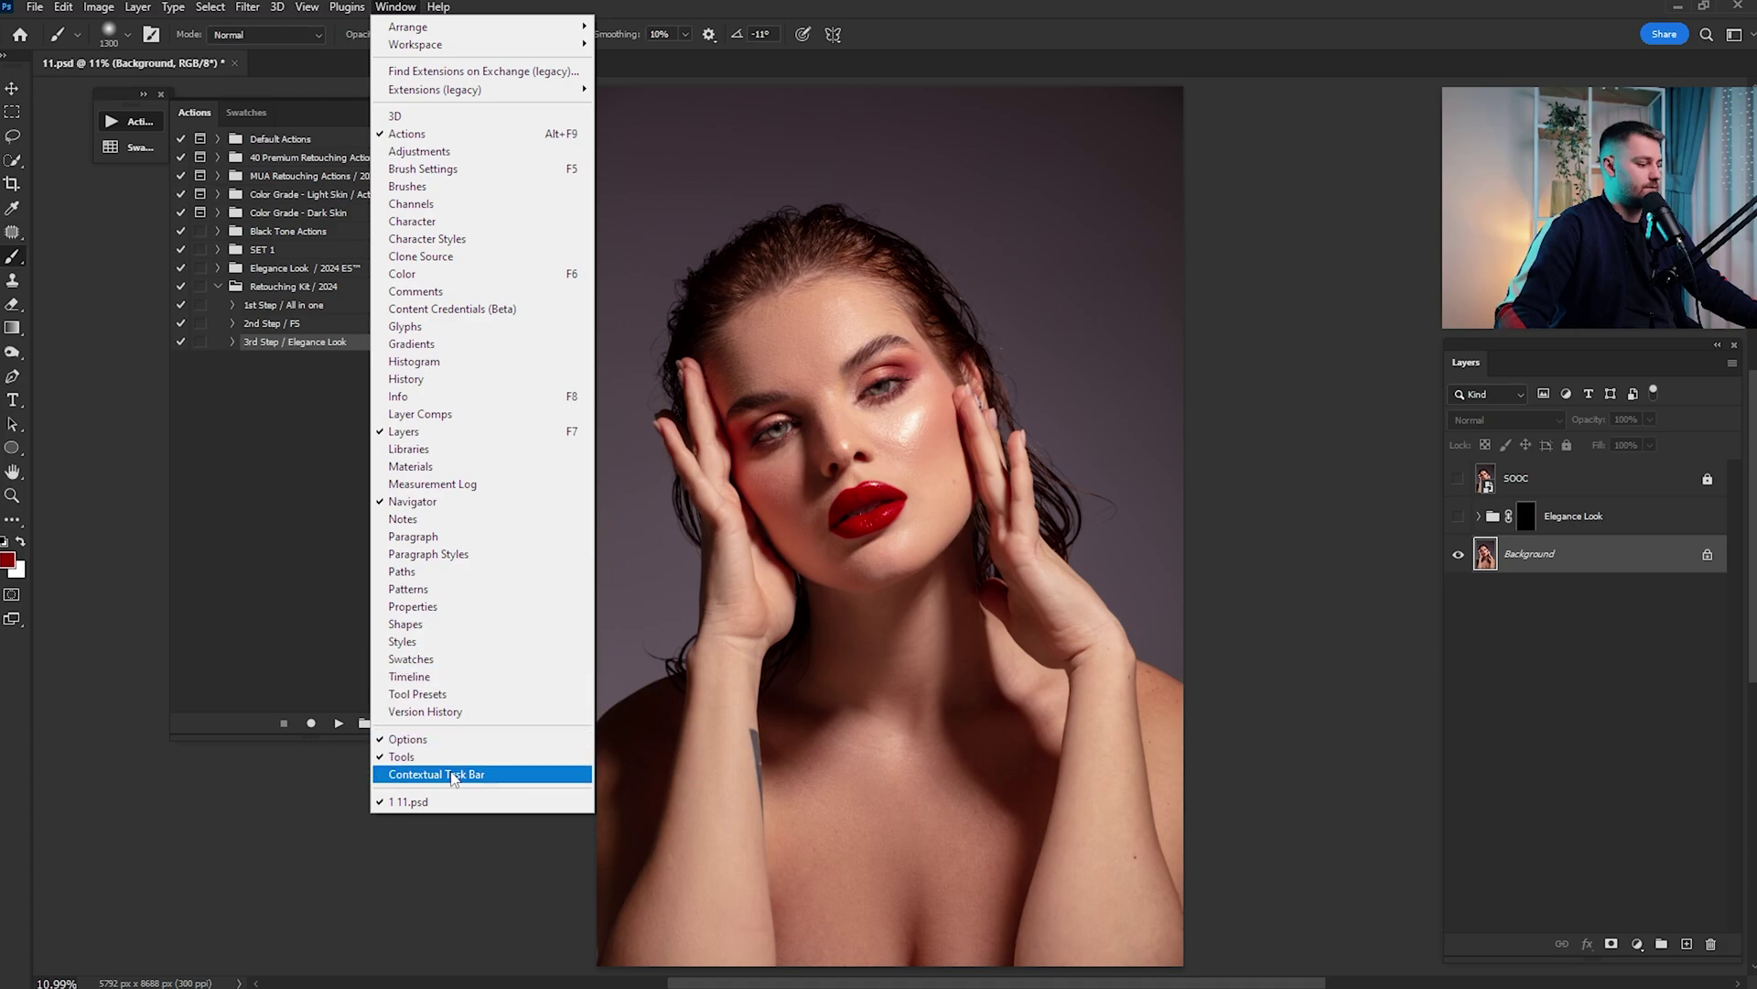
left_click(453, 776)
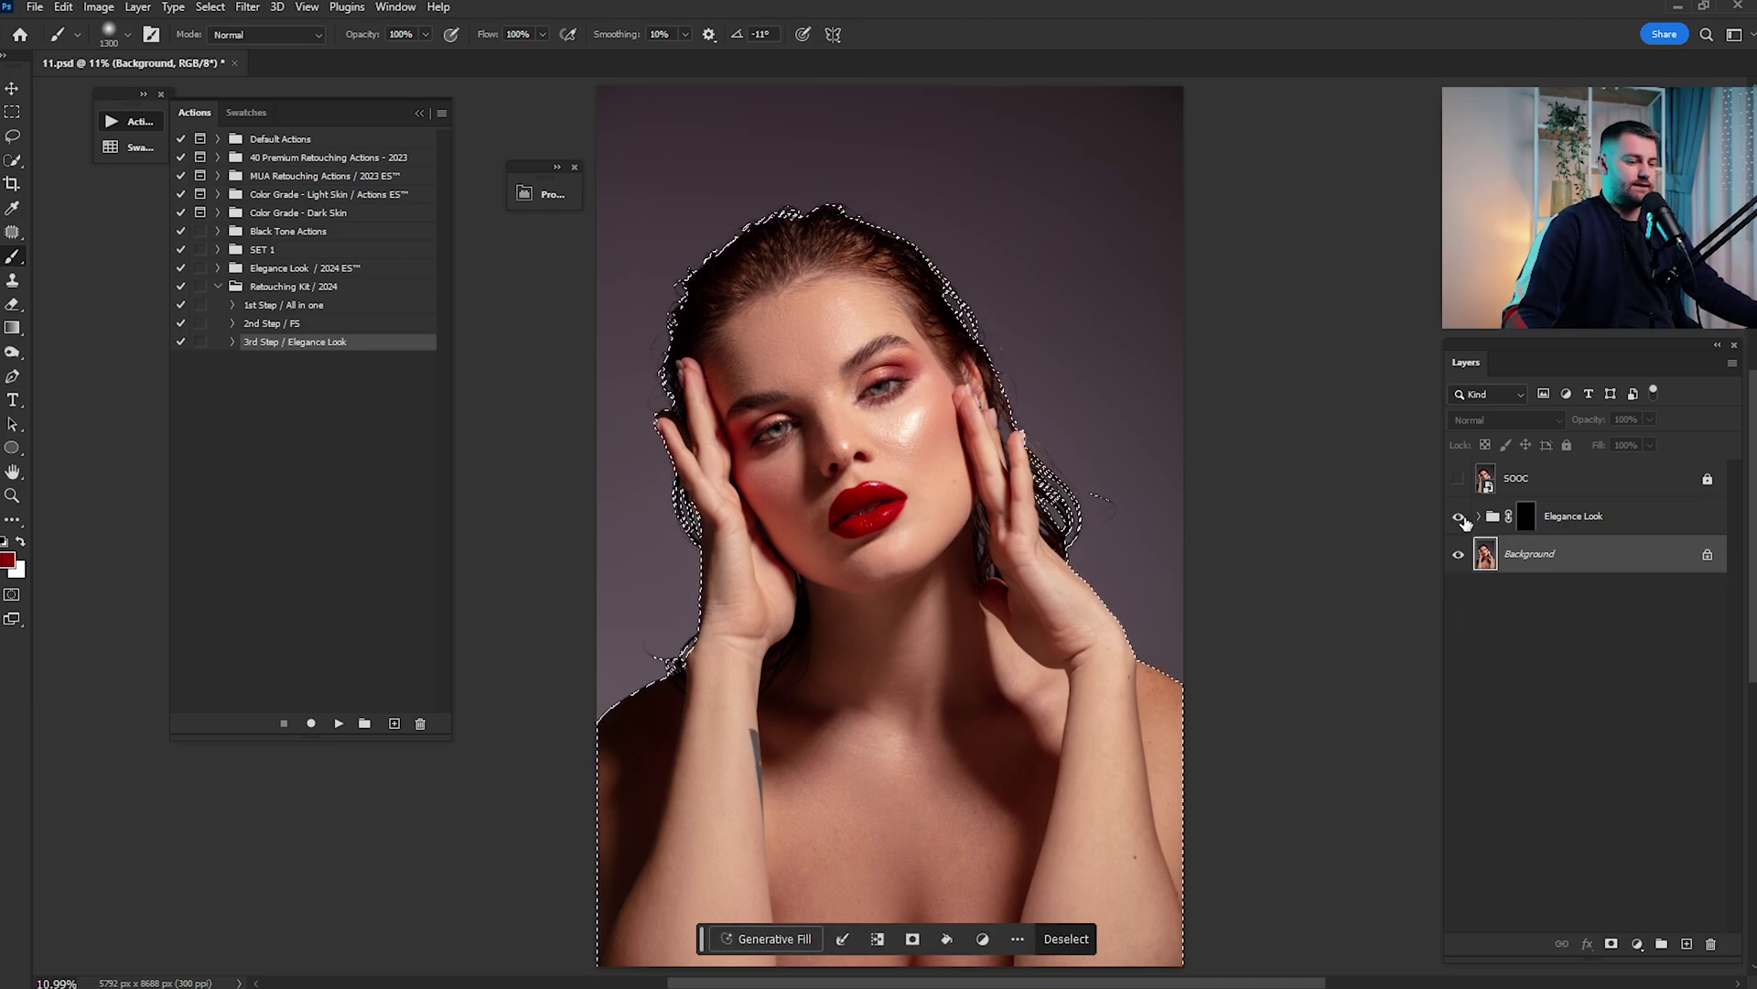
Show Elegance Look, fill its mask with white inside the subject selection, deselect, and inspect the mask on its own
left_click(1459, 517)
left_click(1528, 518)
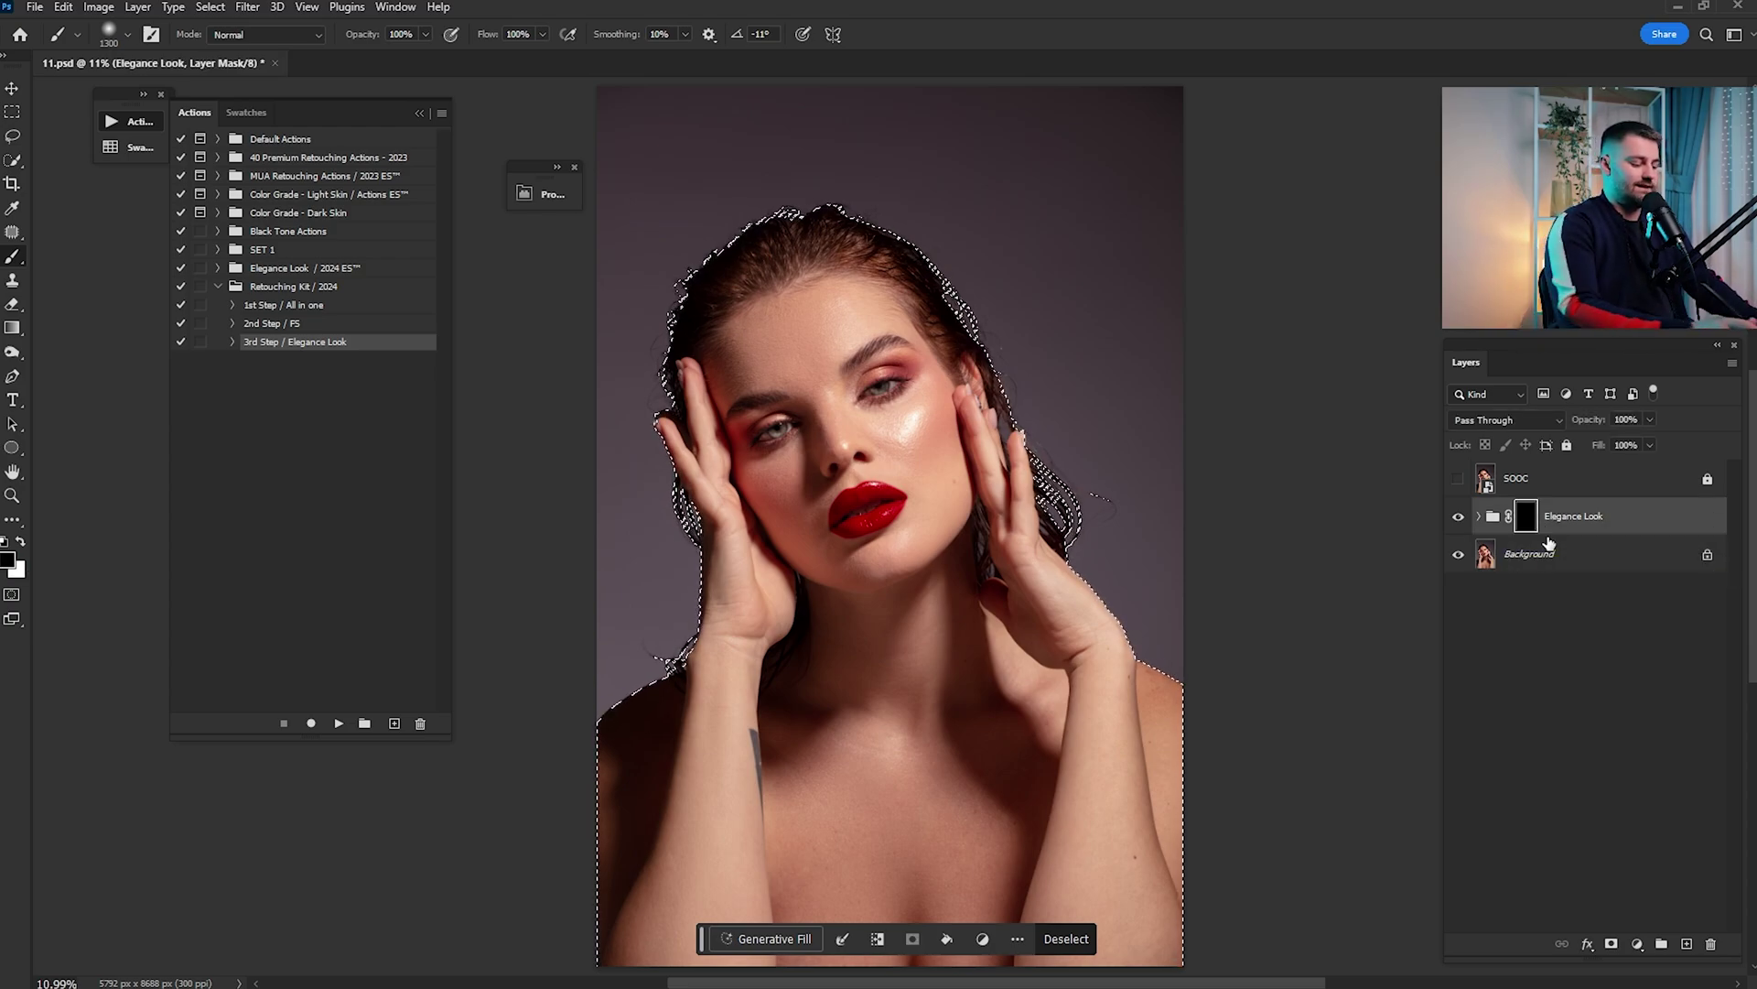
key("ctrl+BackSpace")
key("ctrl+d")
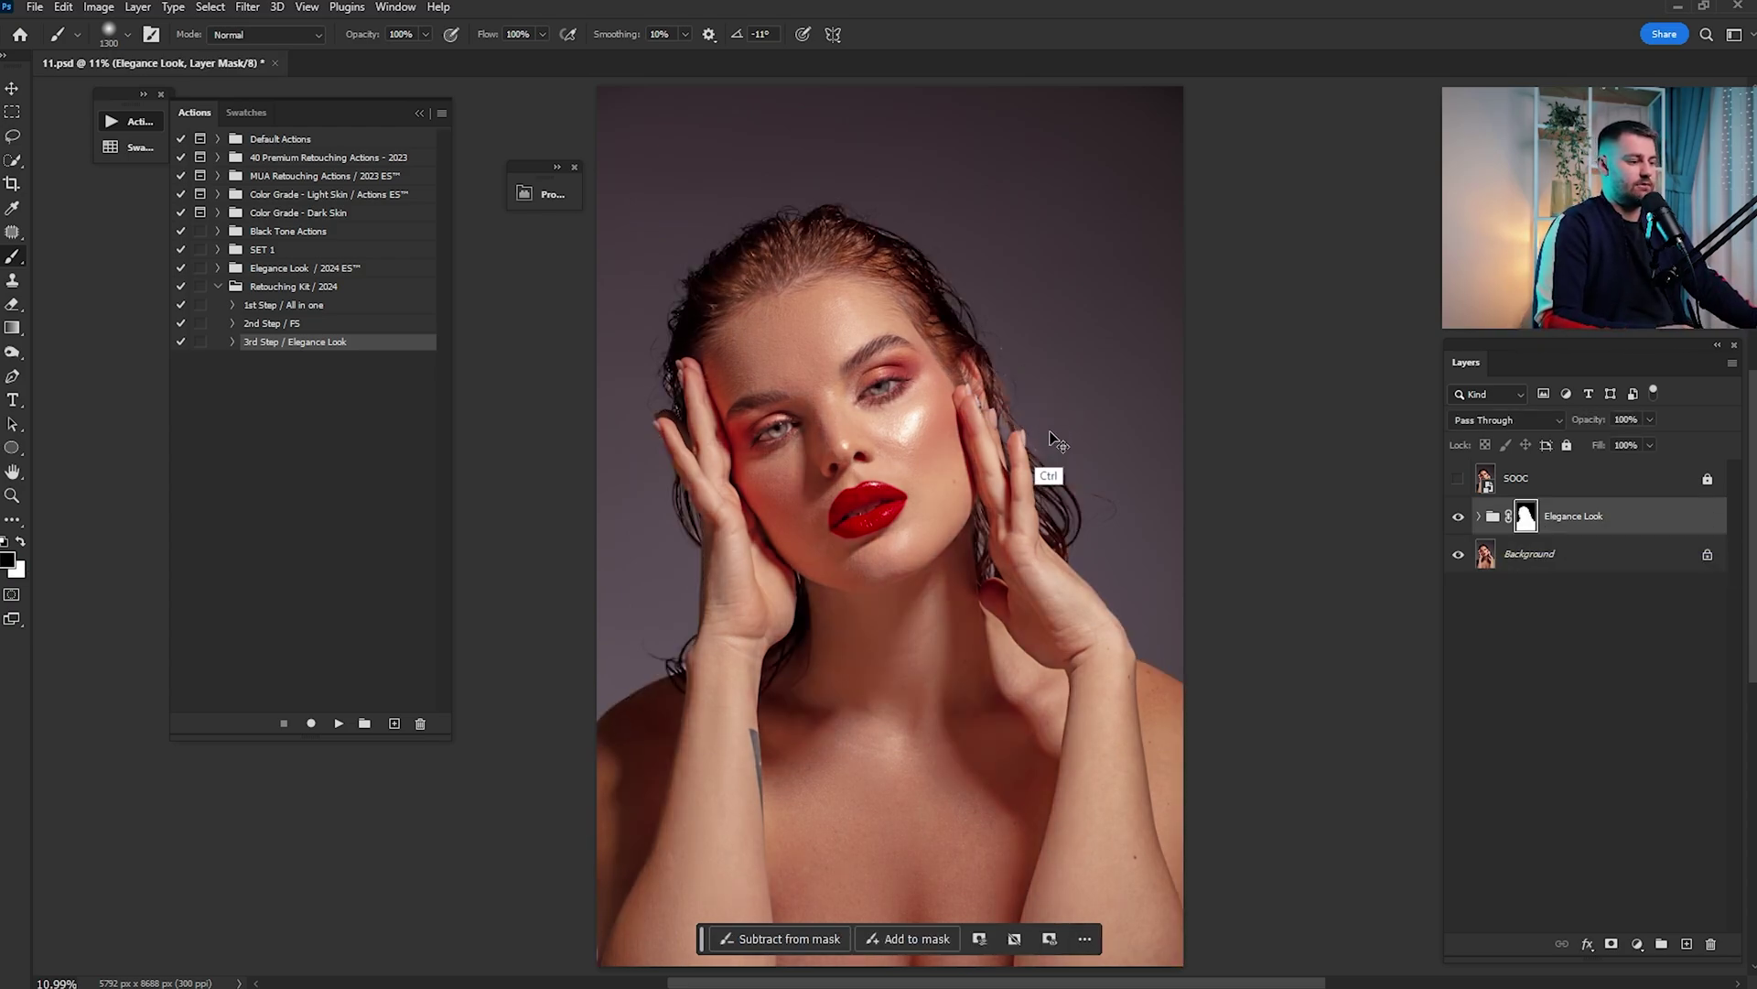
left_click(1525, 518, "alt")
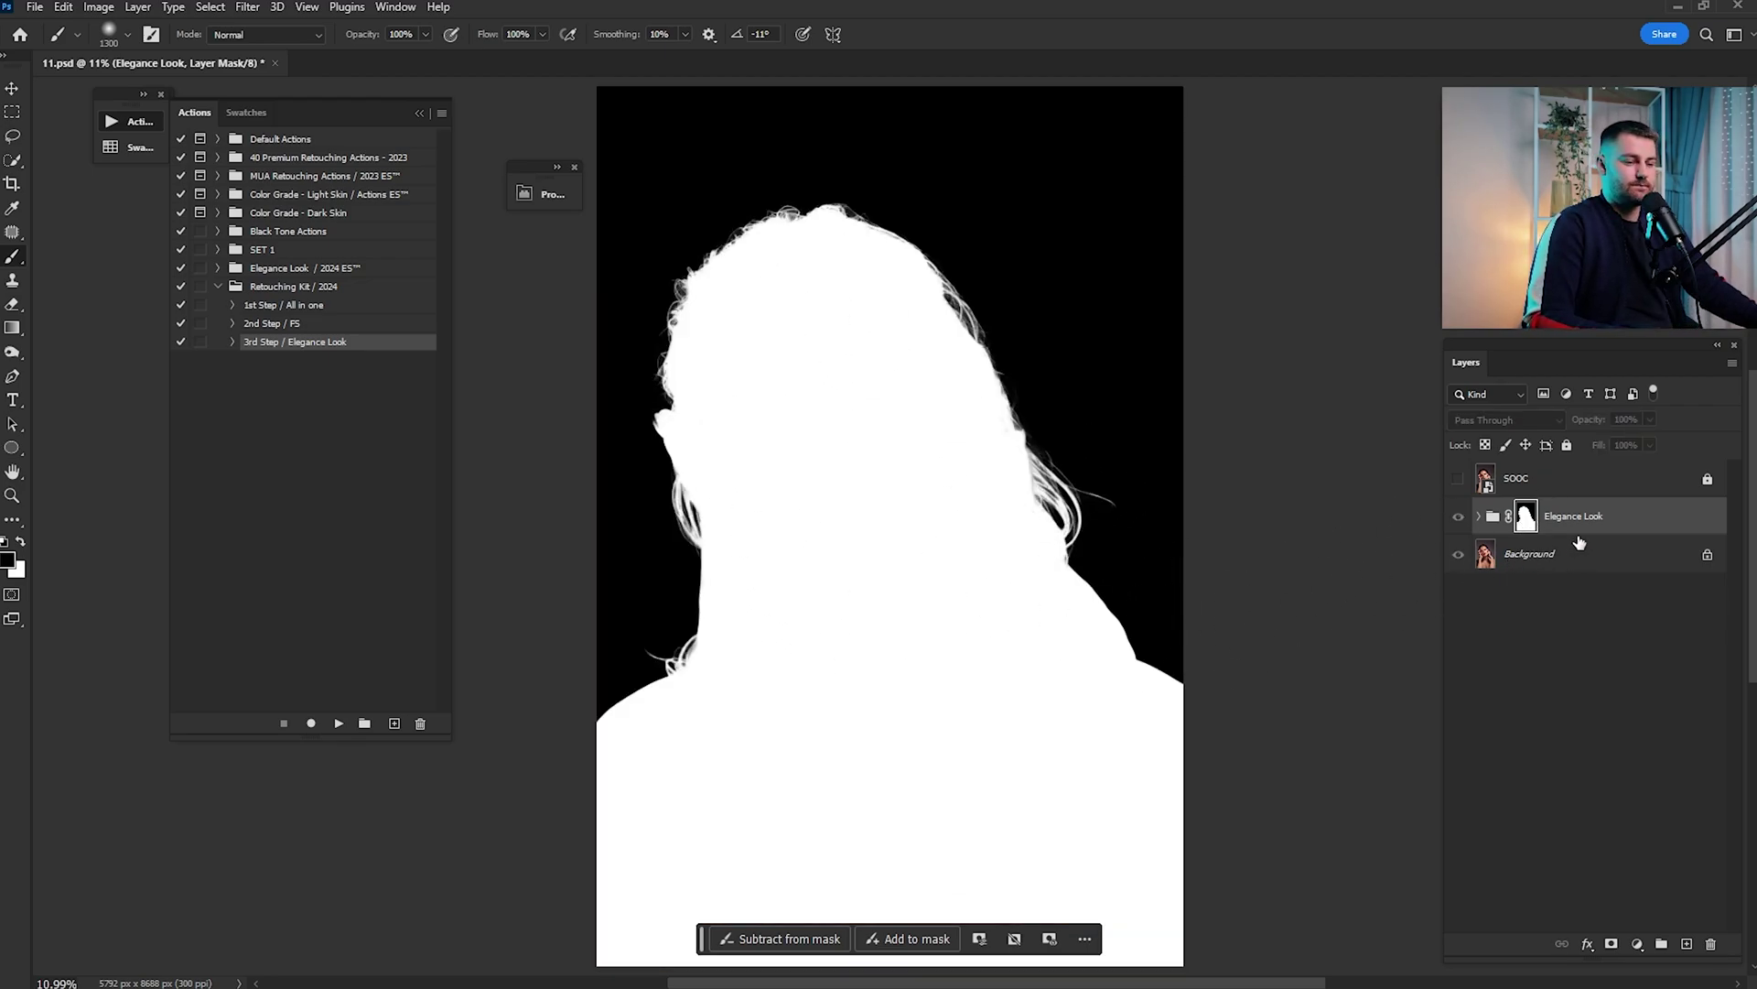
left_click(1527, 518, "alt")
Paint black on the Elegance Look mask along the loose hair beside the raised hand near the woman's ear
key("z")
left_click_drag(1069, 381, 1165, 451)
key("b")
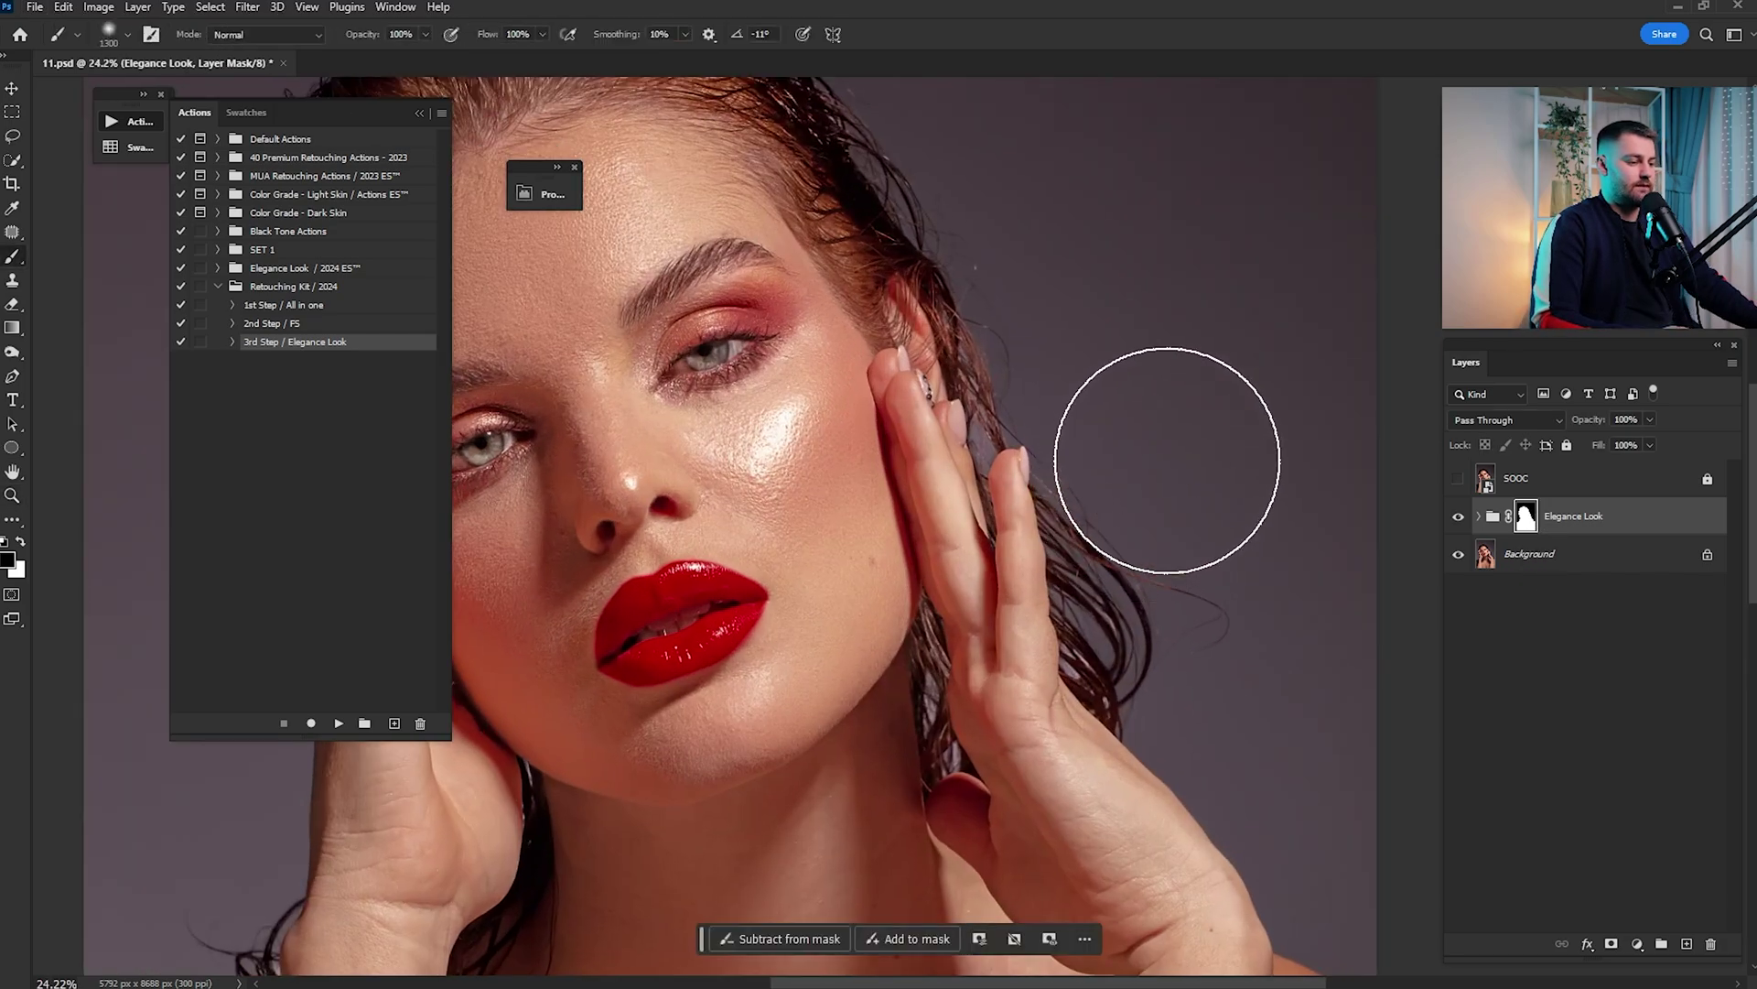
left_click_drag(1057, 460, 1157, 643)
key("ctrl+0")
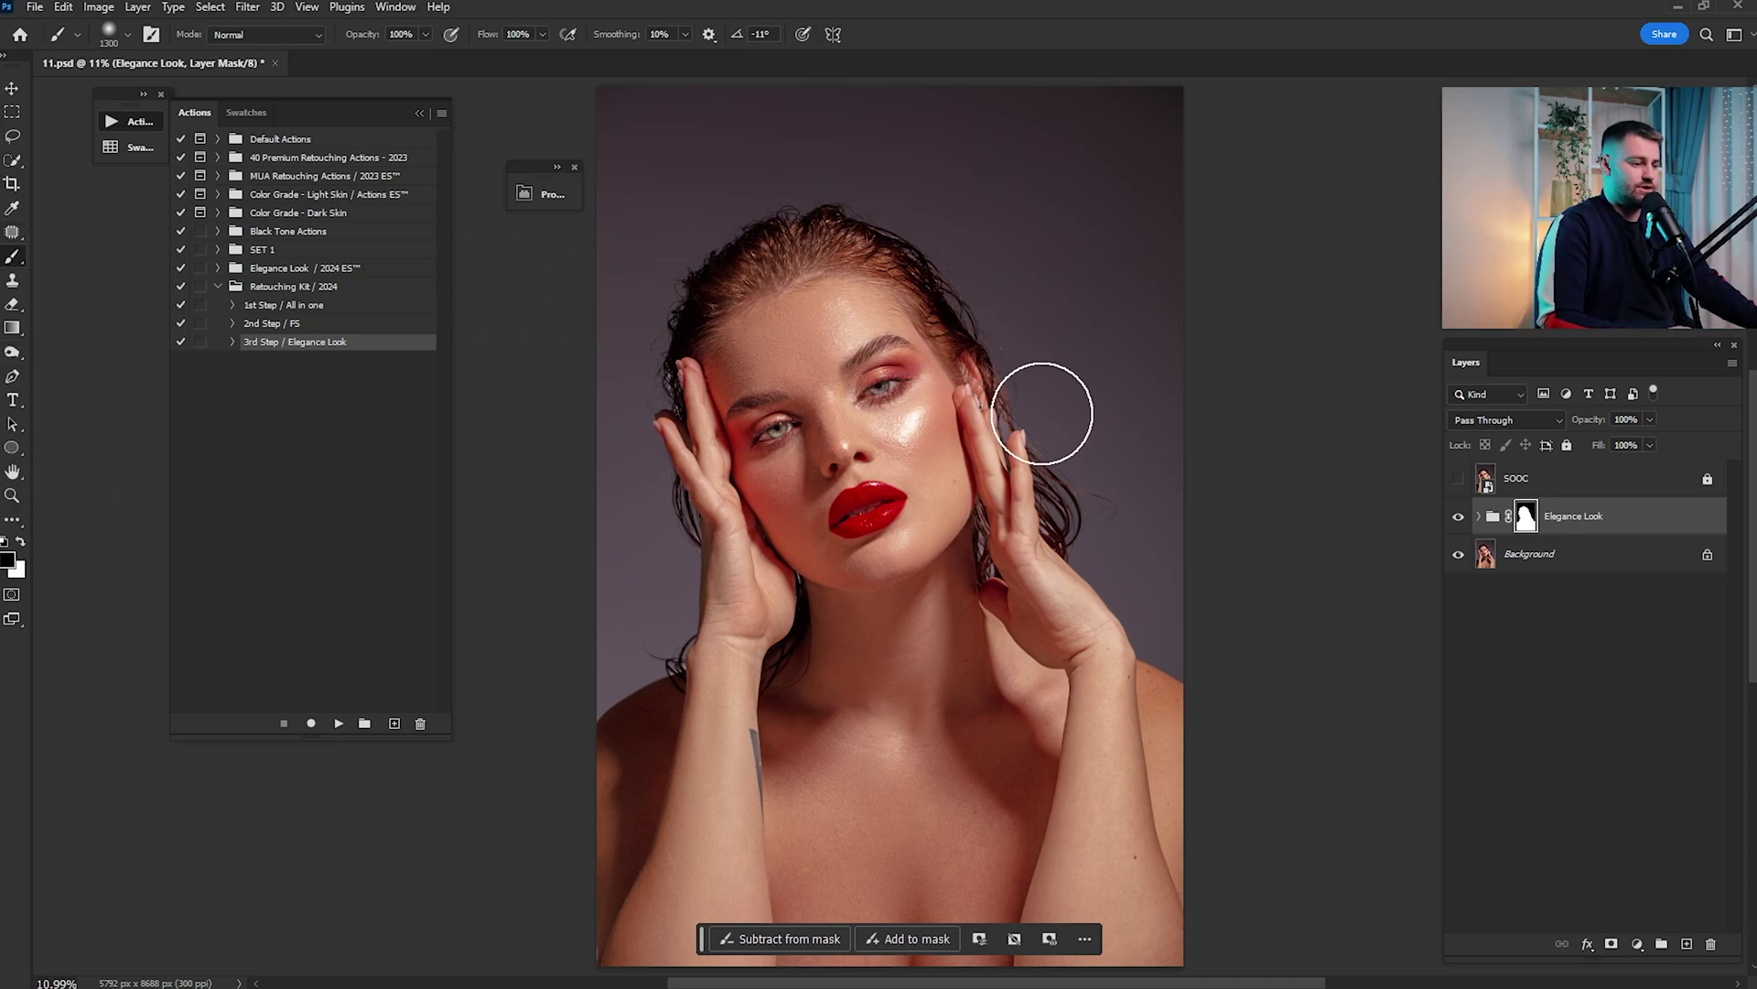
Paint black with the 1300 px brush along the outer hair edges on both sides of the head
scroll(1042, 413, "up", 4)
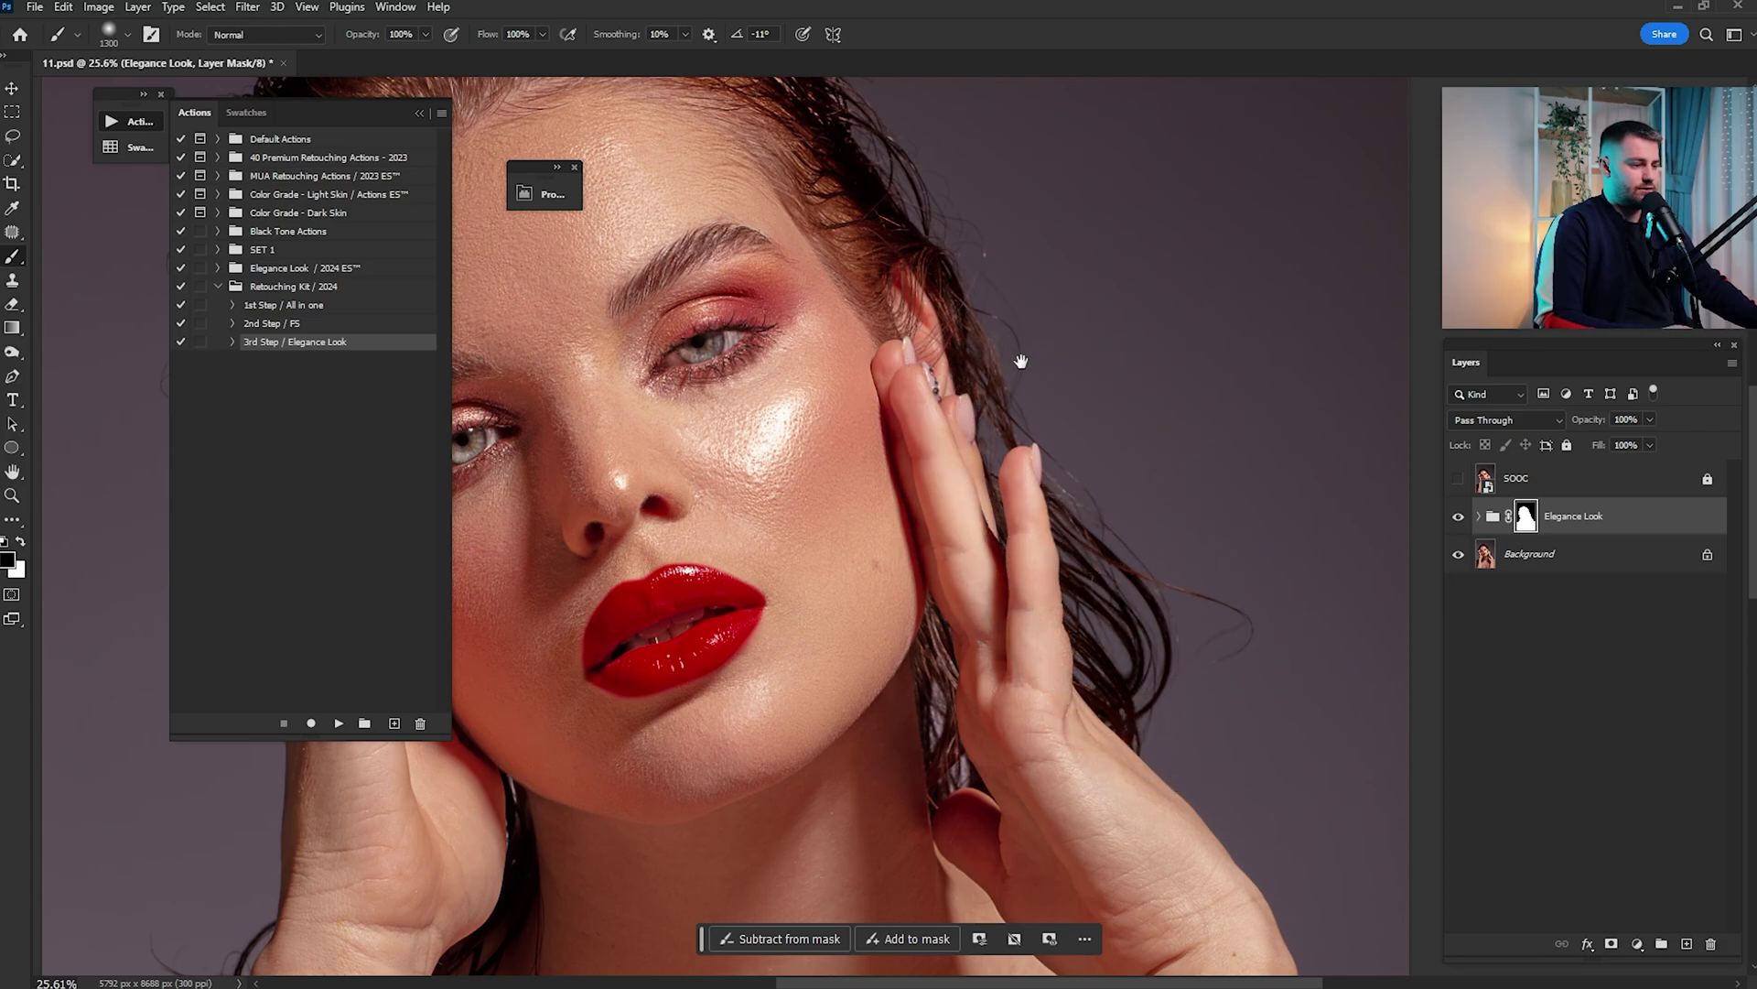
left_click_drag(1021, 361, 1193, 624)
left_click_drag(753, 216, 1070, 275)
left_click_drag(771, 337, 876, 126)
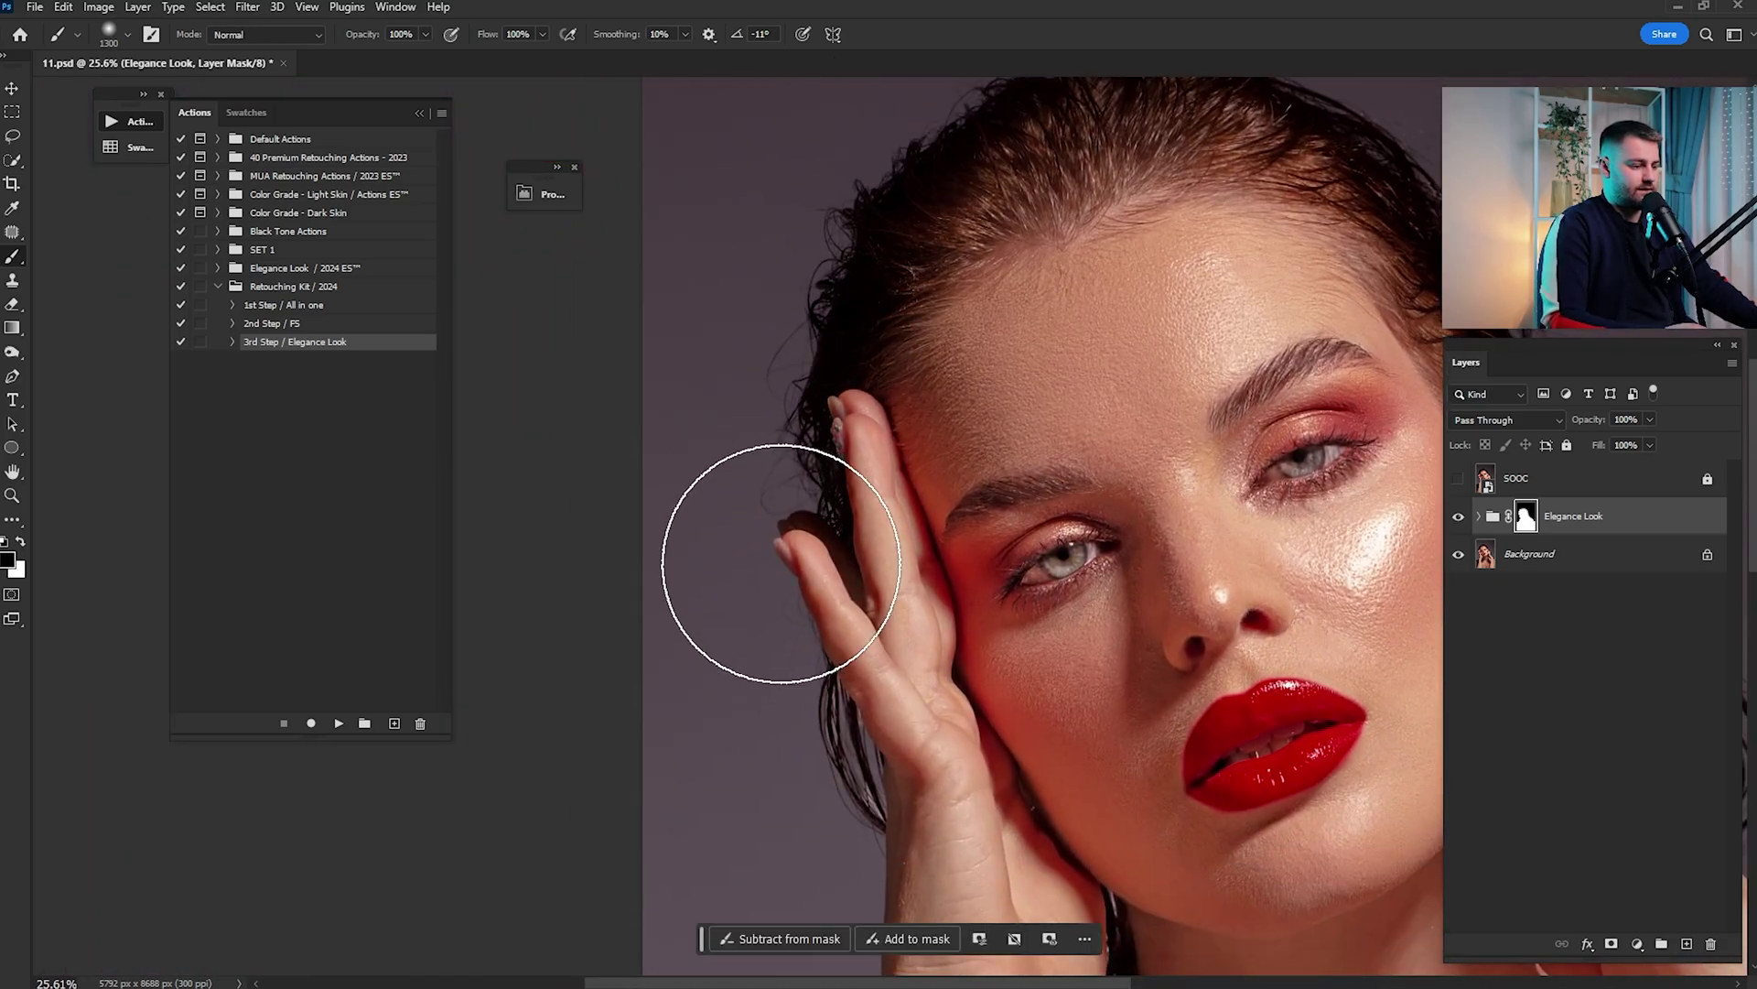
mouse_move(791, 663)
left_mouse_down()
mouse_move(780, 333)
mouse_move(936, 373)
mouse_move(650, 475)
left_mouse_up()
left_click_drag(809, 325, 997, 463)
Reduce the brush to 500 px and paint black on the Elegance Look mask over the hair beside the jaw and neck
key("bracketleft")
key("bracketleft")
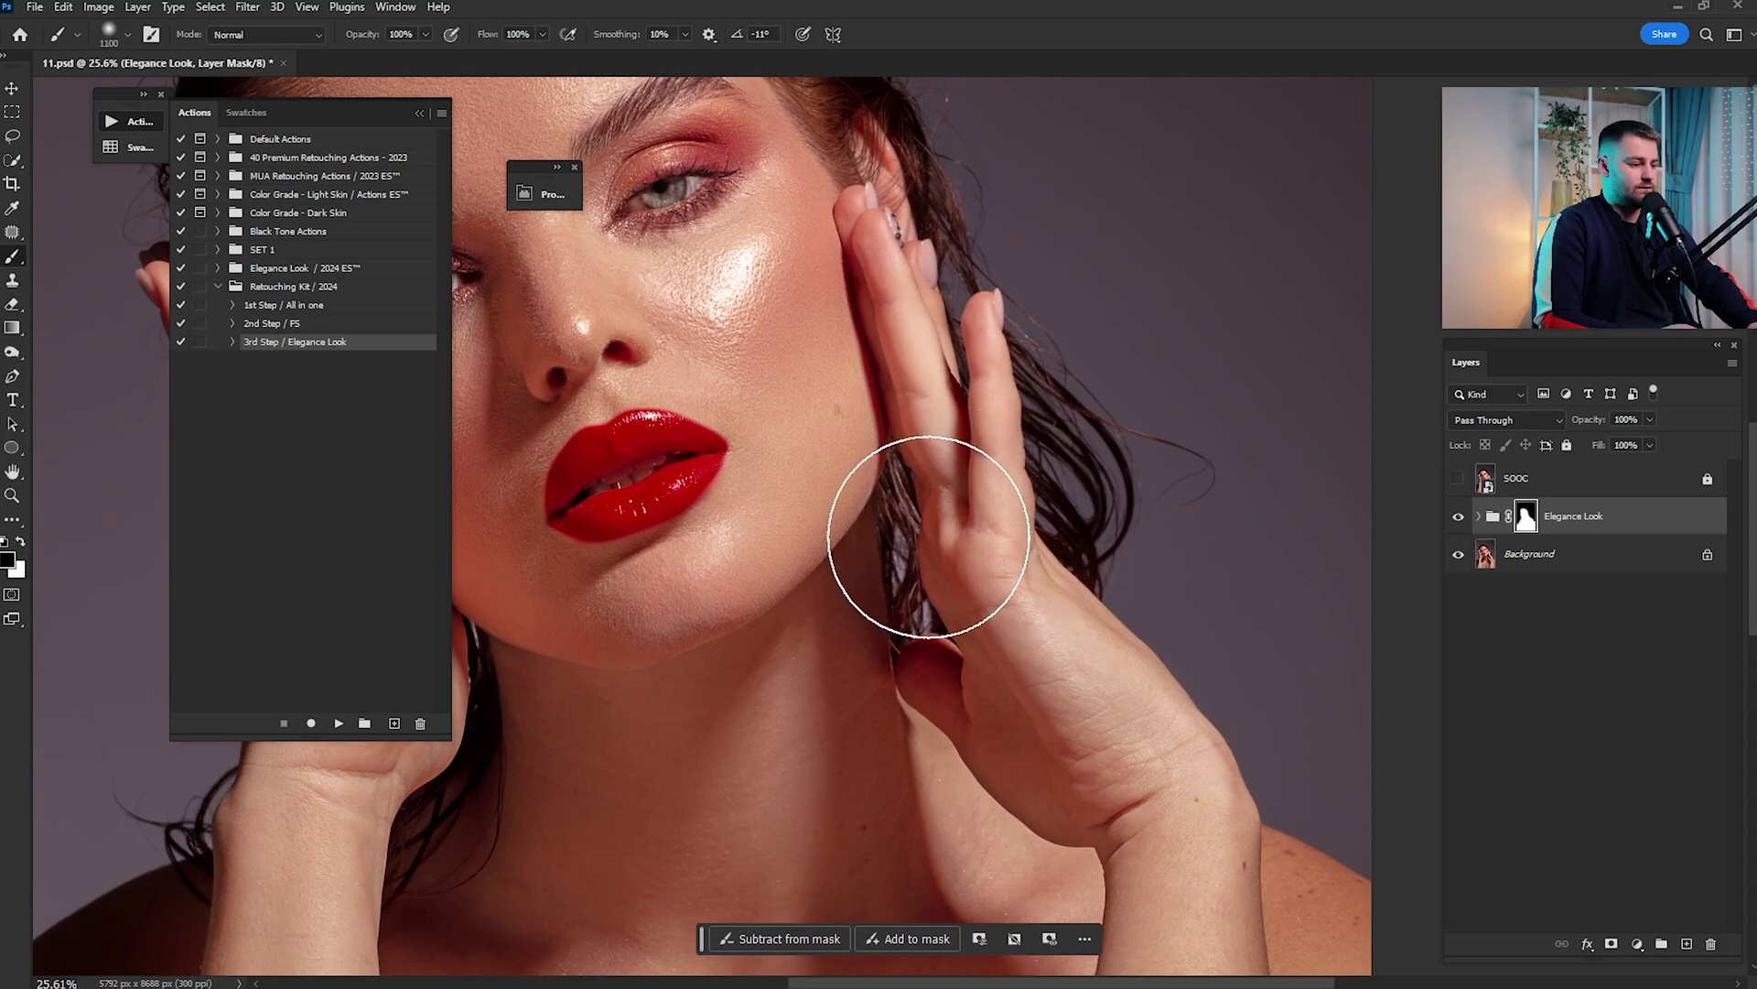
key("bracketleft")
key("bracketleft")
key("bracketleft")
key("bracketleft")
key("bracketleft")
key("bracketleft")
left_click_drag(824, 495, 935, 540)
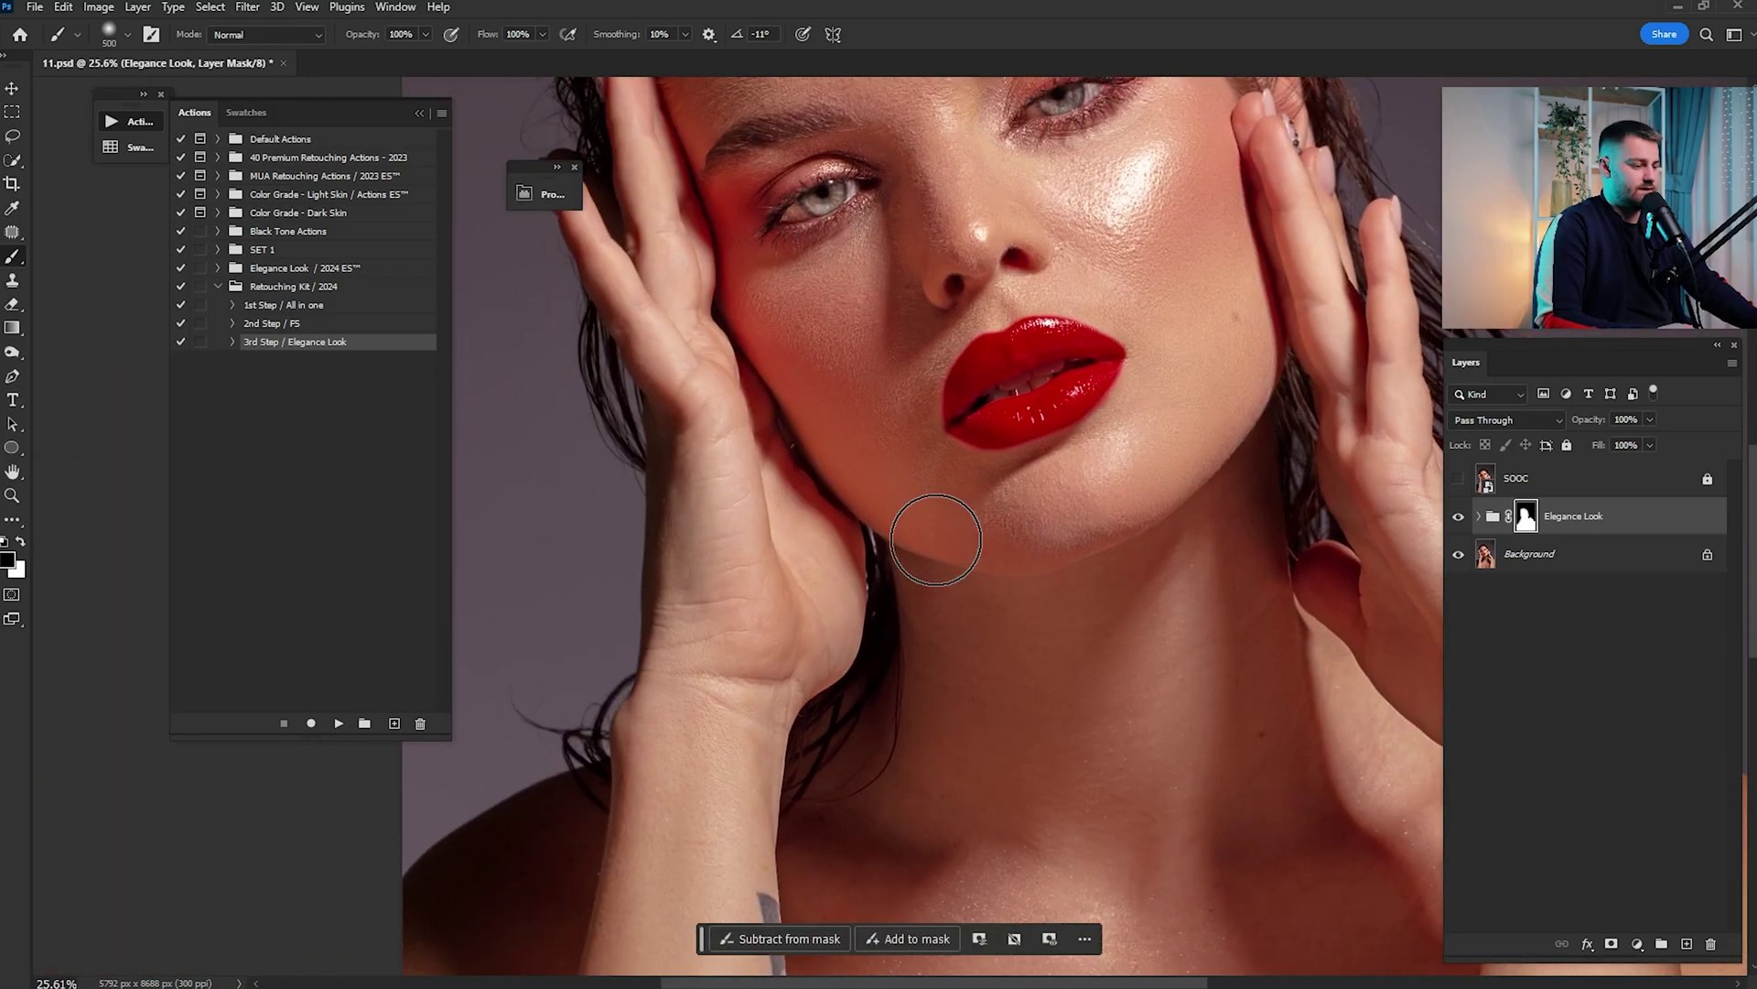
Set brush opacity to 60% and paint black along the hair outline around the head, enlarging the brush to 900 px
key("6")
left_click_drag(798, 425, 976, 815)
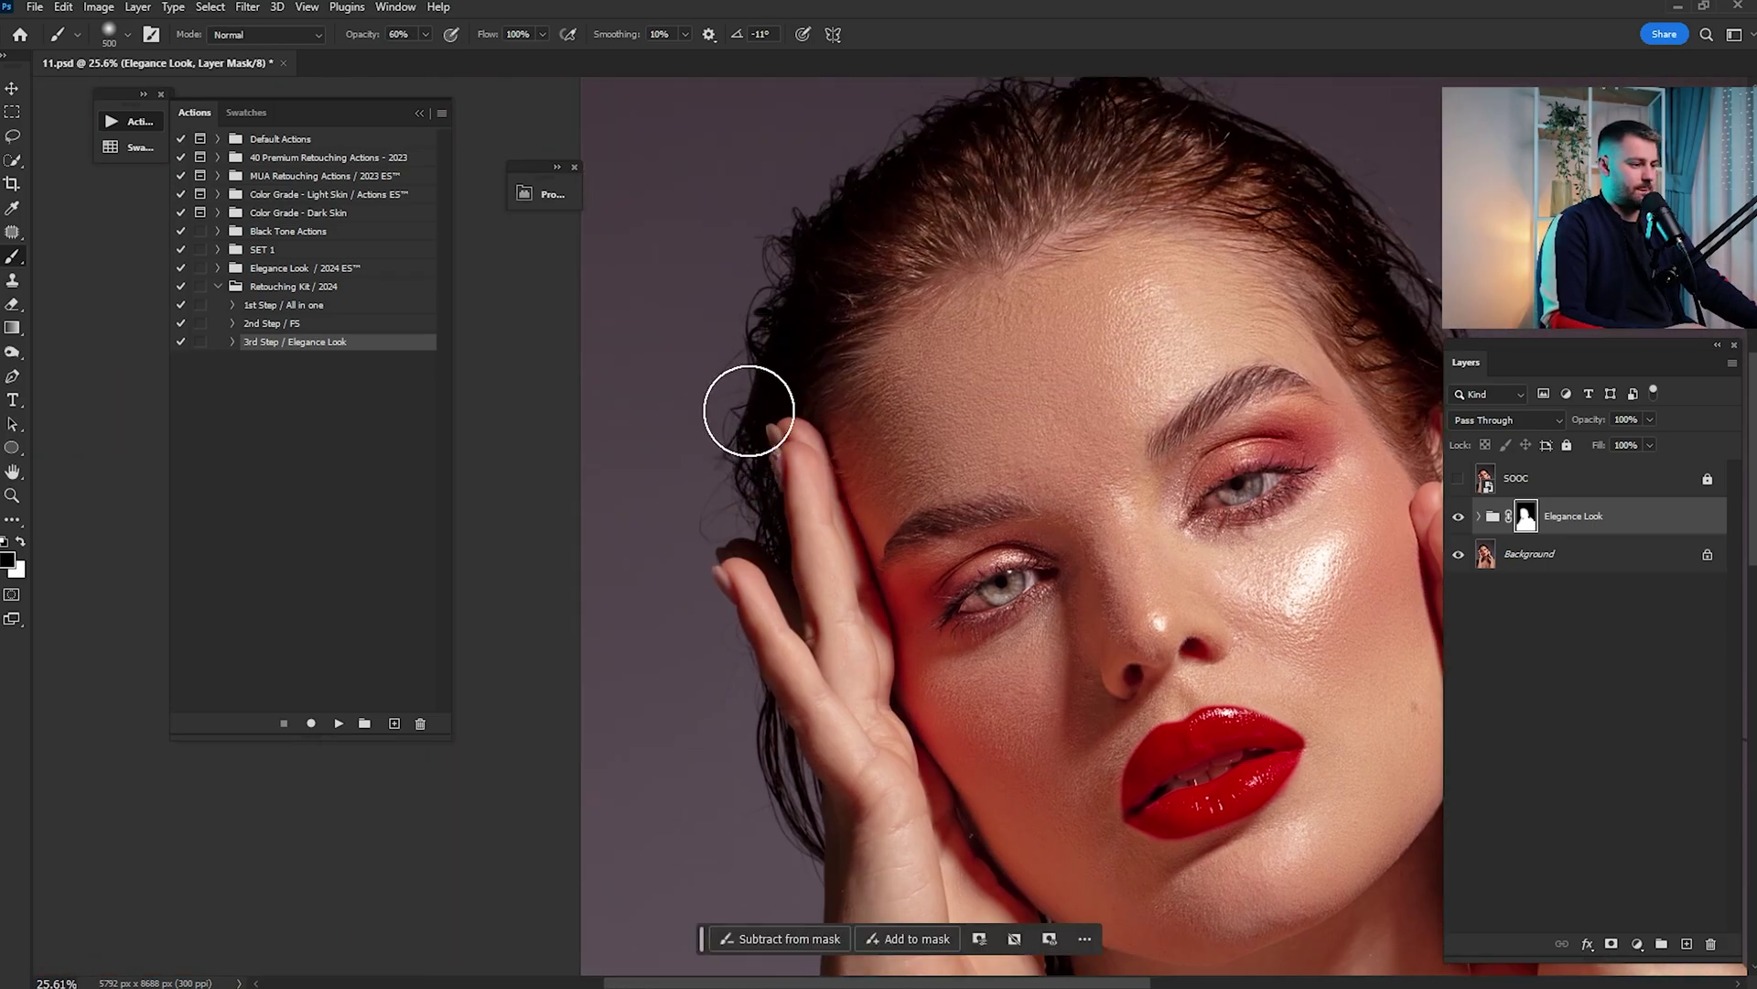
left_click_drag(943, 220, 851, 439)
key("bracketright")
key("bracketright")
key("bracketright")
key("bracketright")
left_click_drag(1240, 403, 1019, 331)
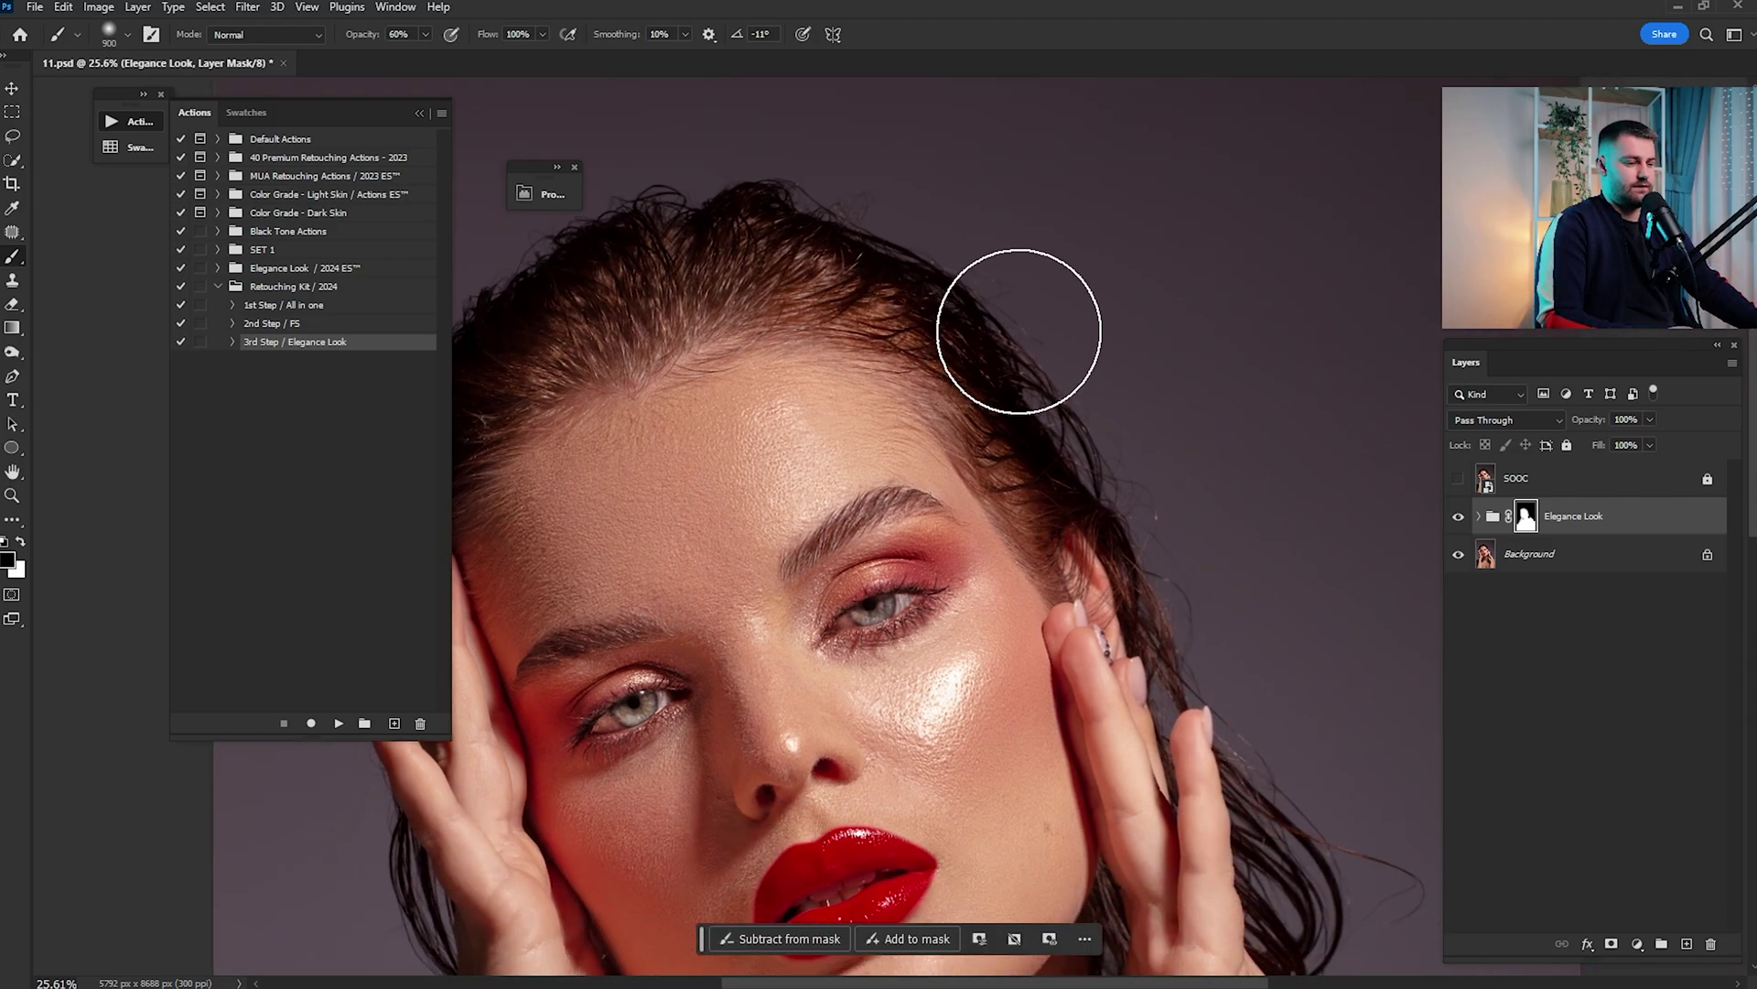
left_click_drag(1248, 745, 1227, 698)
key("ctrl+0")
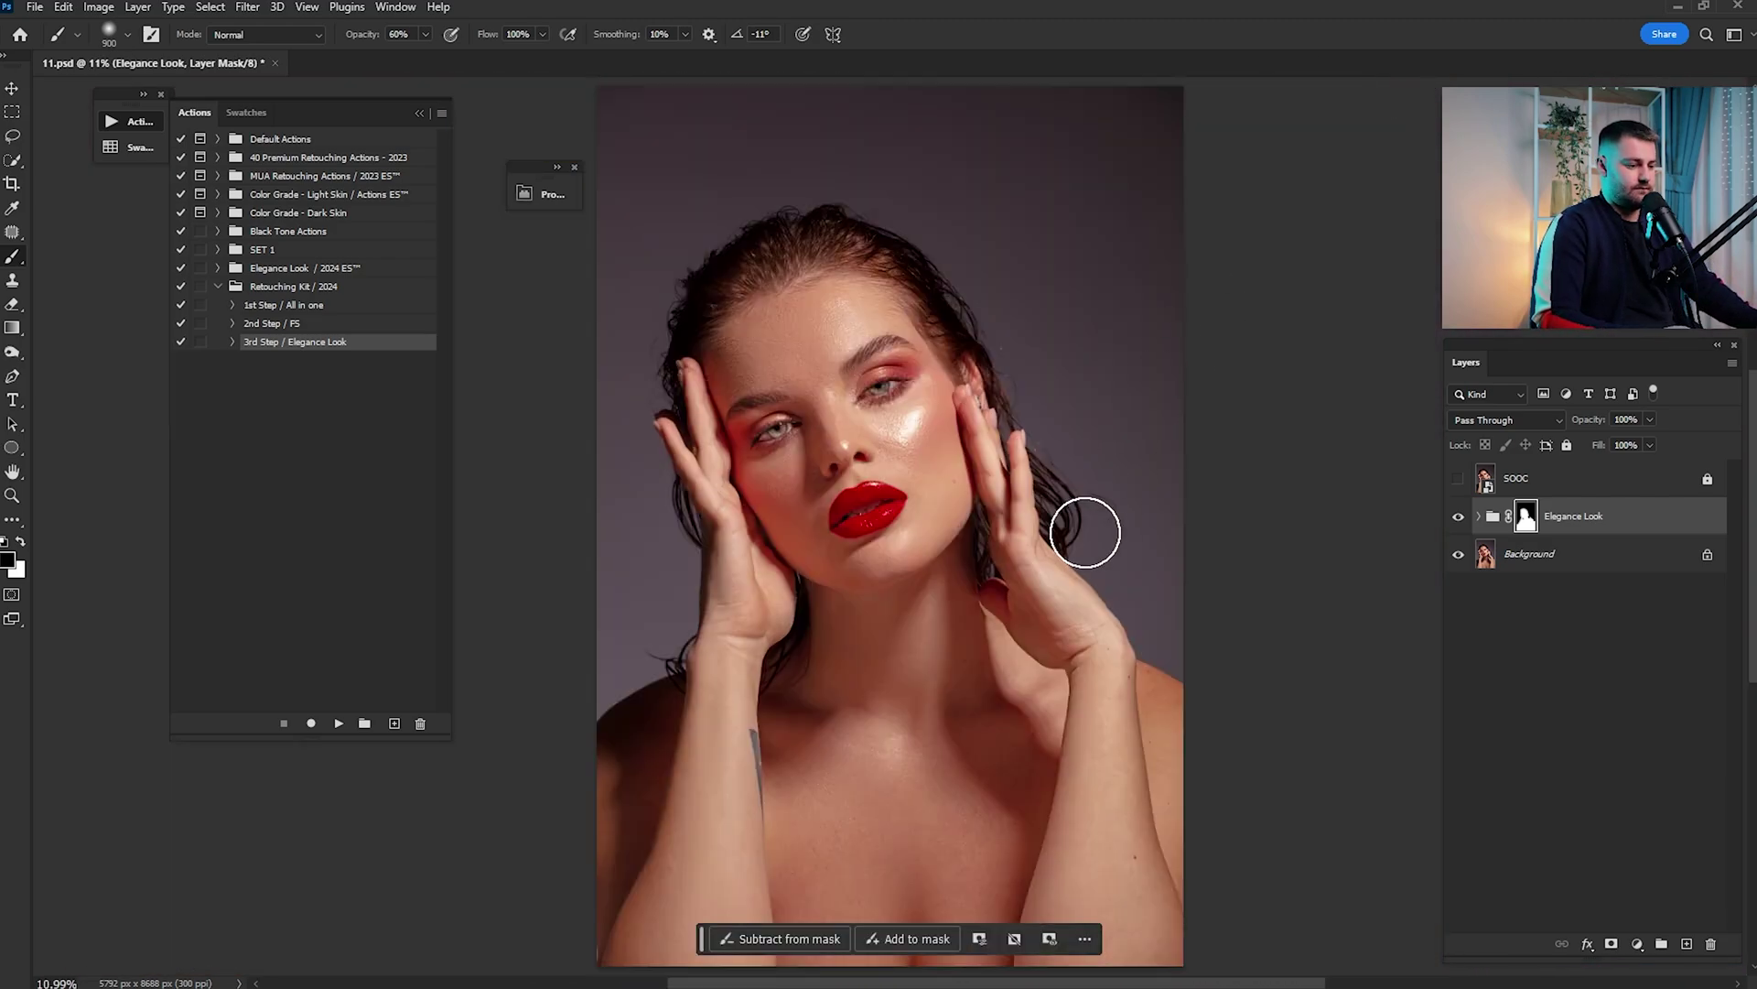
Toggle the Elegance Look group repeatedly to compare the portrait with and without the effect
left_click(1456, 518)
left_click(1455, 518)
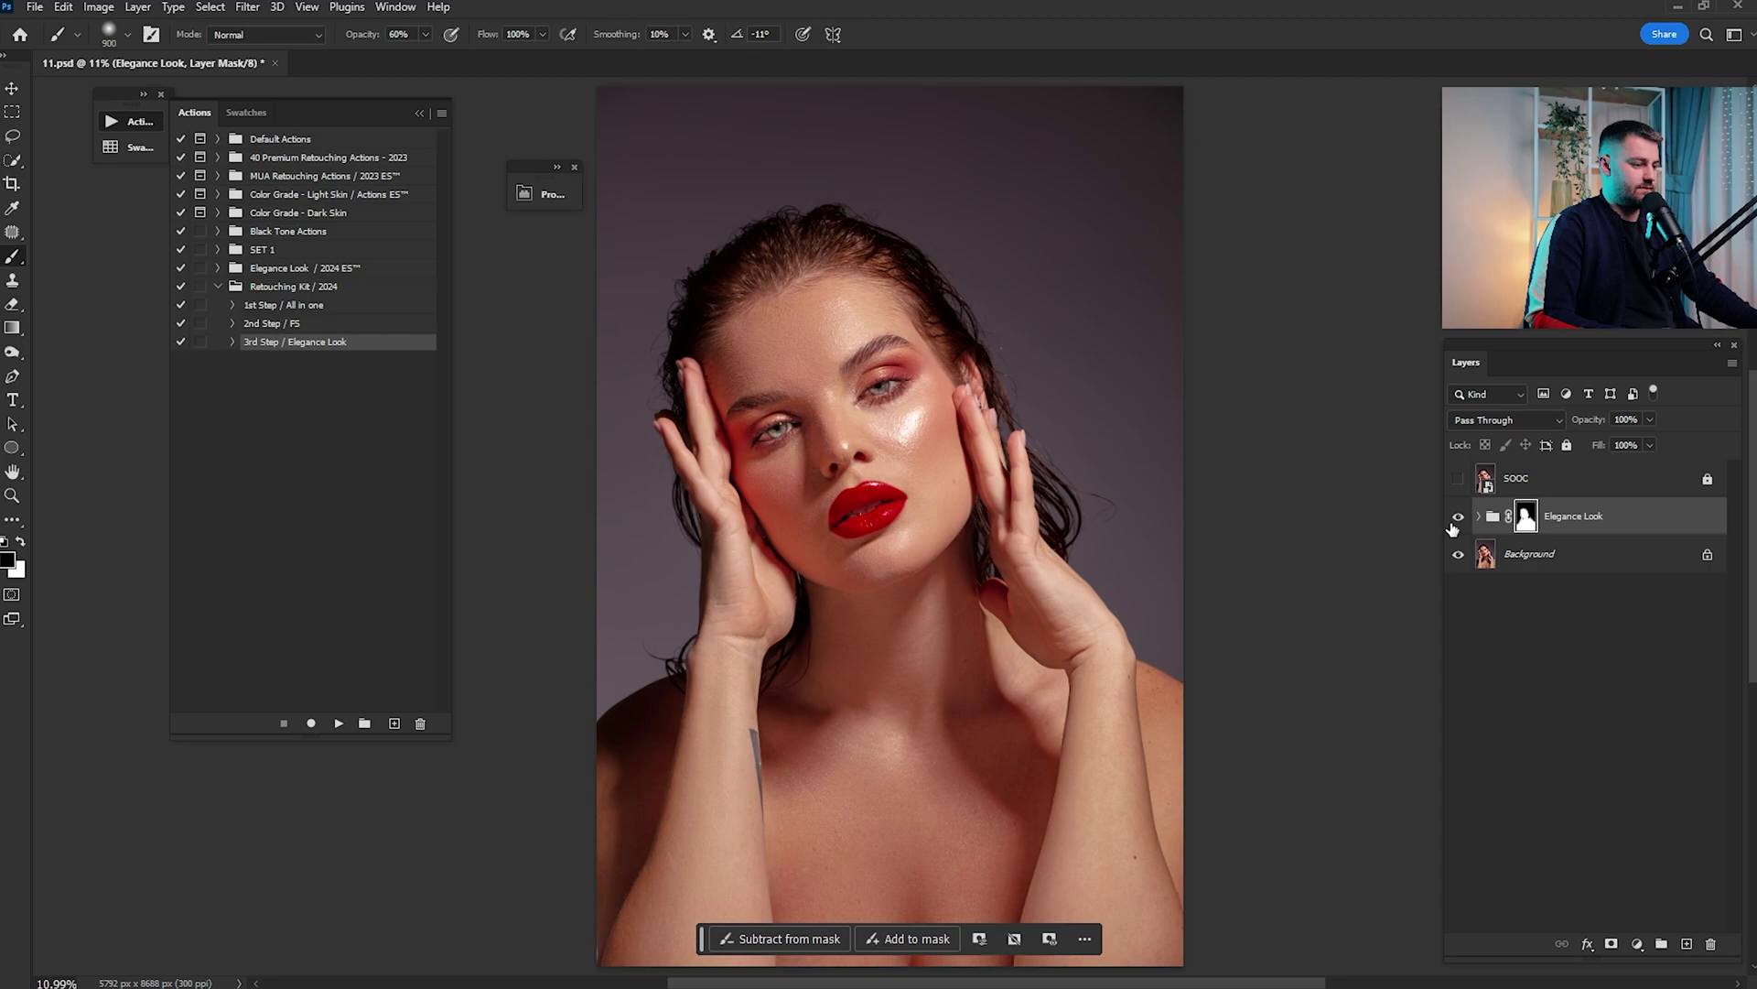
left_click(1455, 518)
left_click(1456, 519)
left_click(1455, 519)
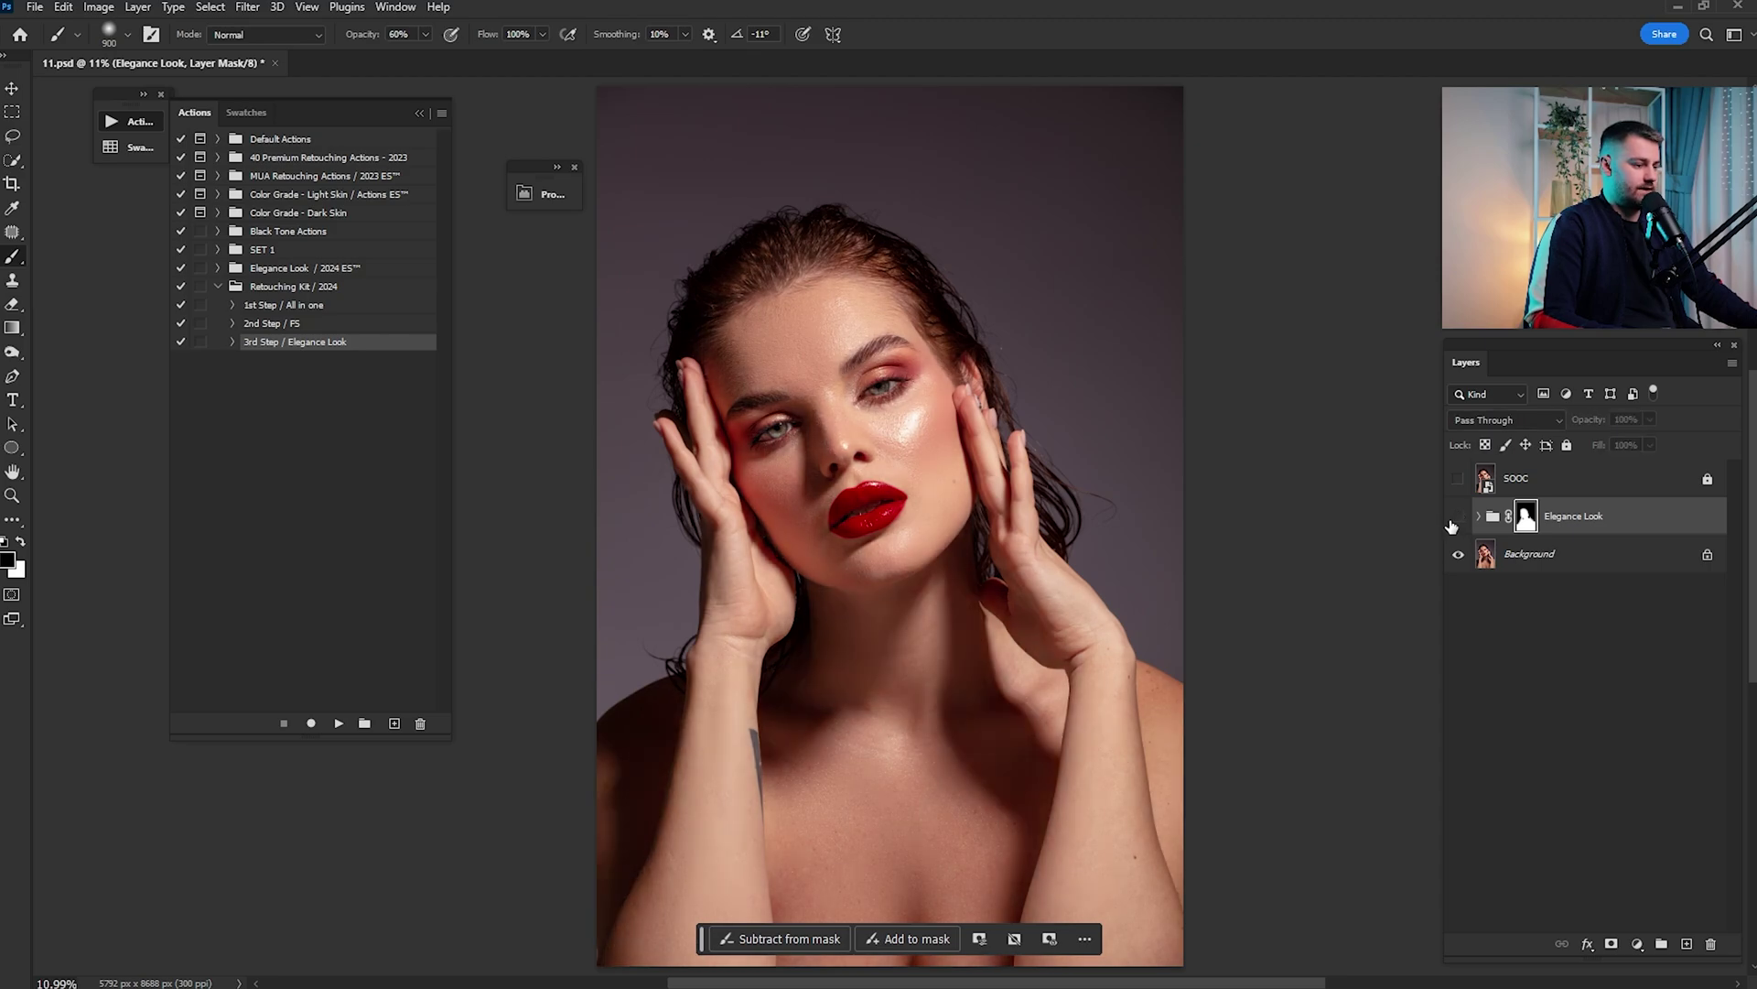
left_click(1455, 519)
Duplicate the Elegance Look group, hide the original, and turn the copy's mask black with white as the painting colour
scroll(1181, 499, "up", 5)
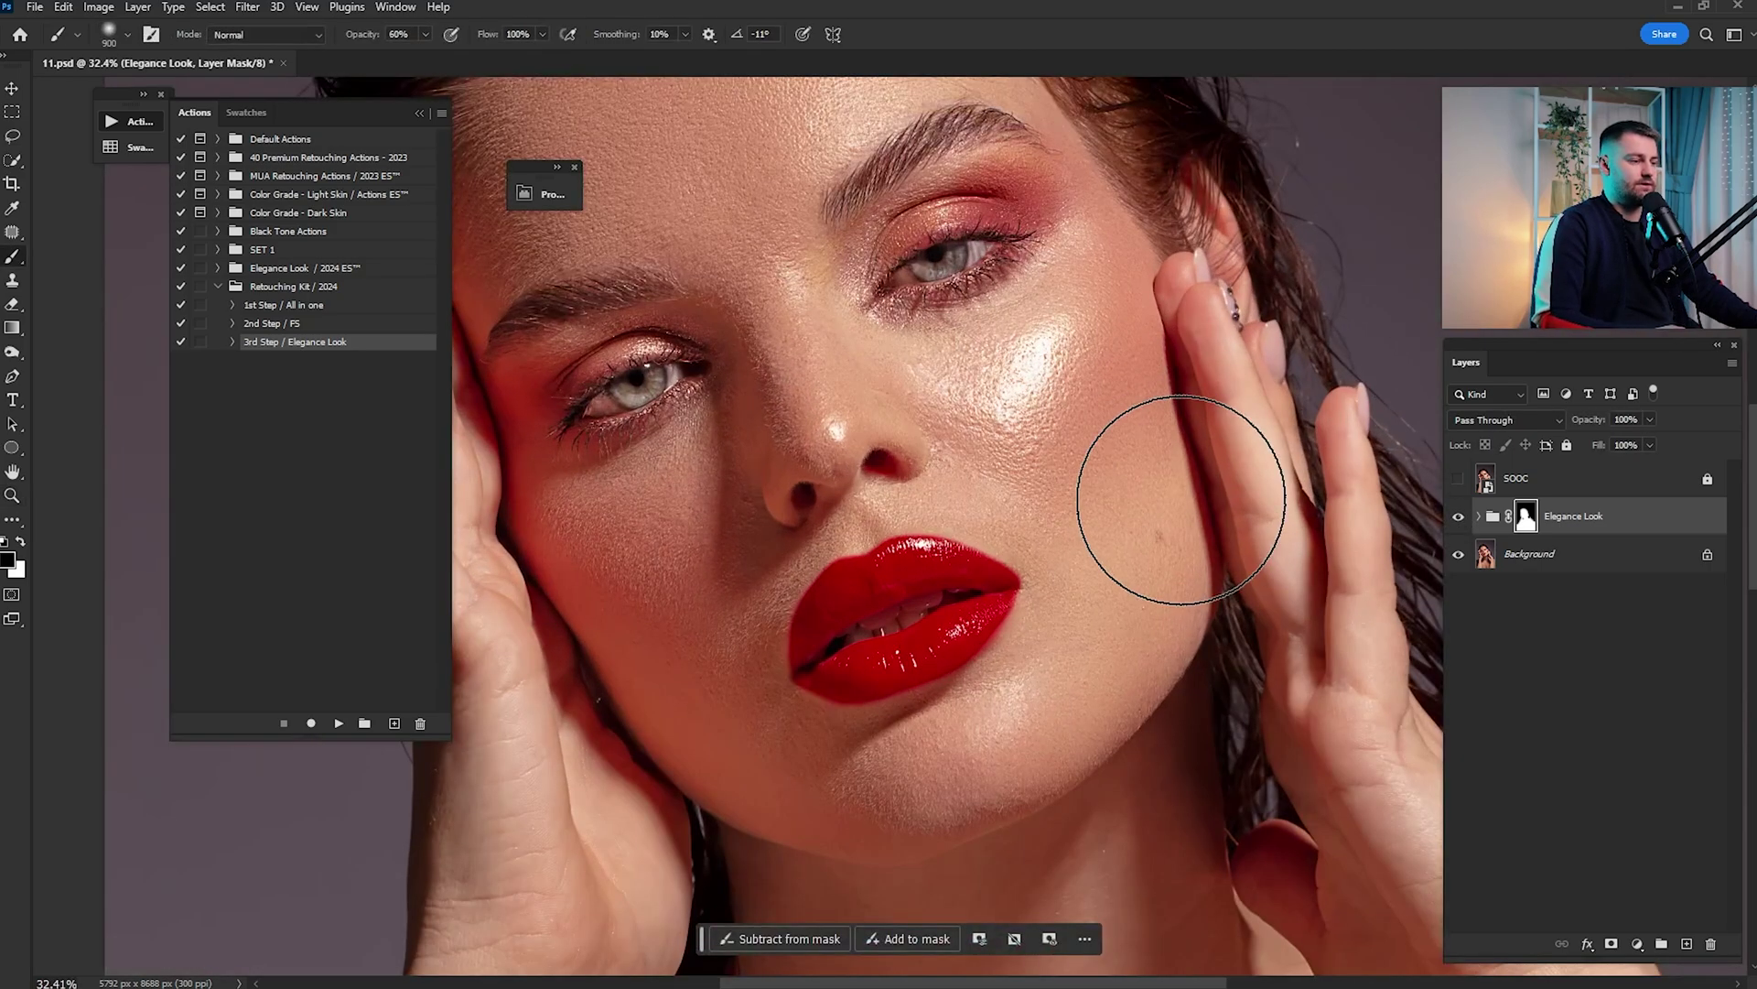
left_click_drag(1181, 500, 1293, 601)
left_click_drag(1609, 523, 1687, 944)
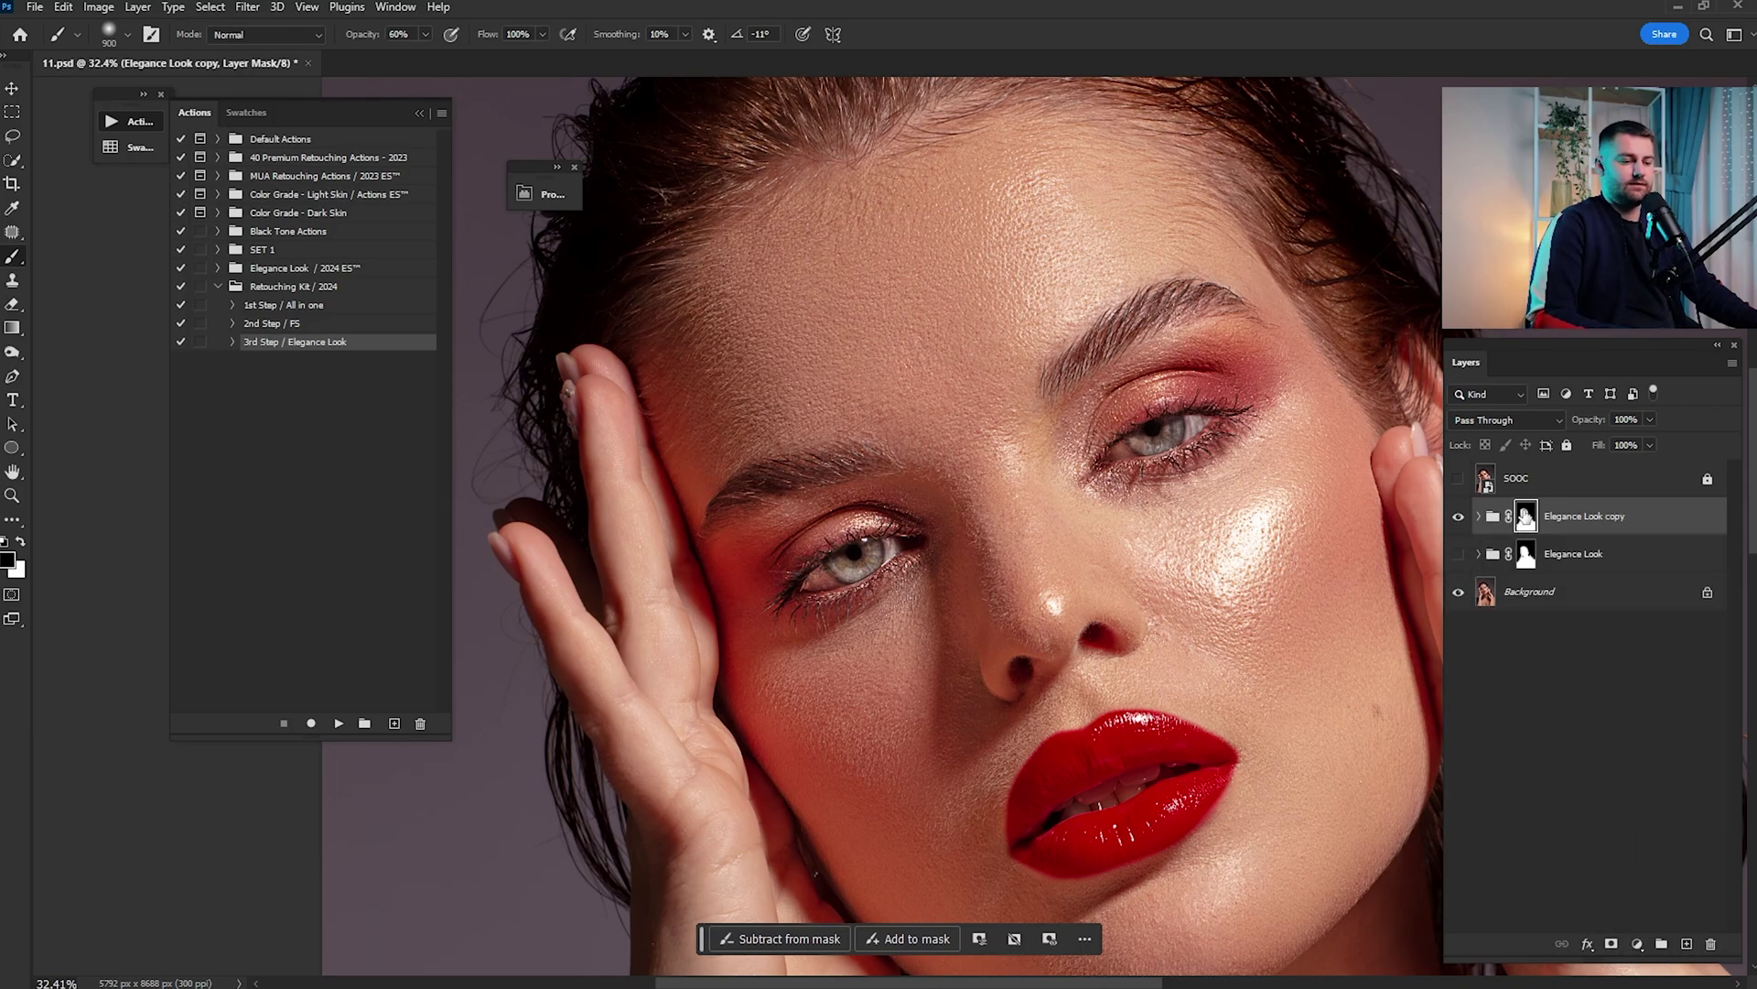
key("x")
key("ctrl+i")
Reduce the brush to 80 px and paint white at 100% opacity over both eyes on the Elegance Look copy mask
key("z")
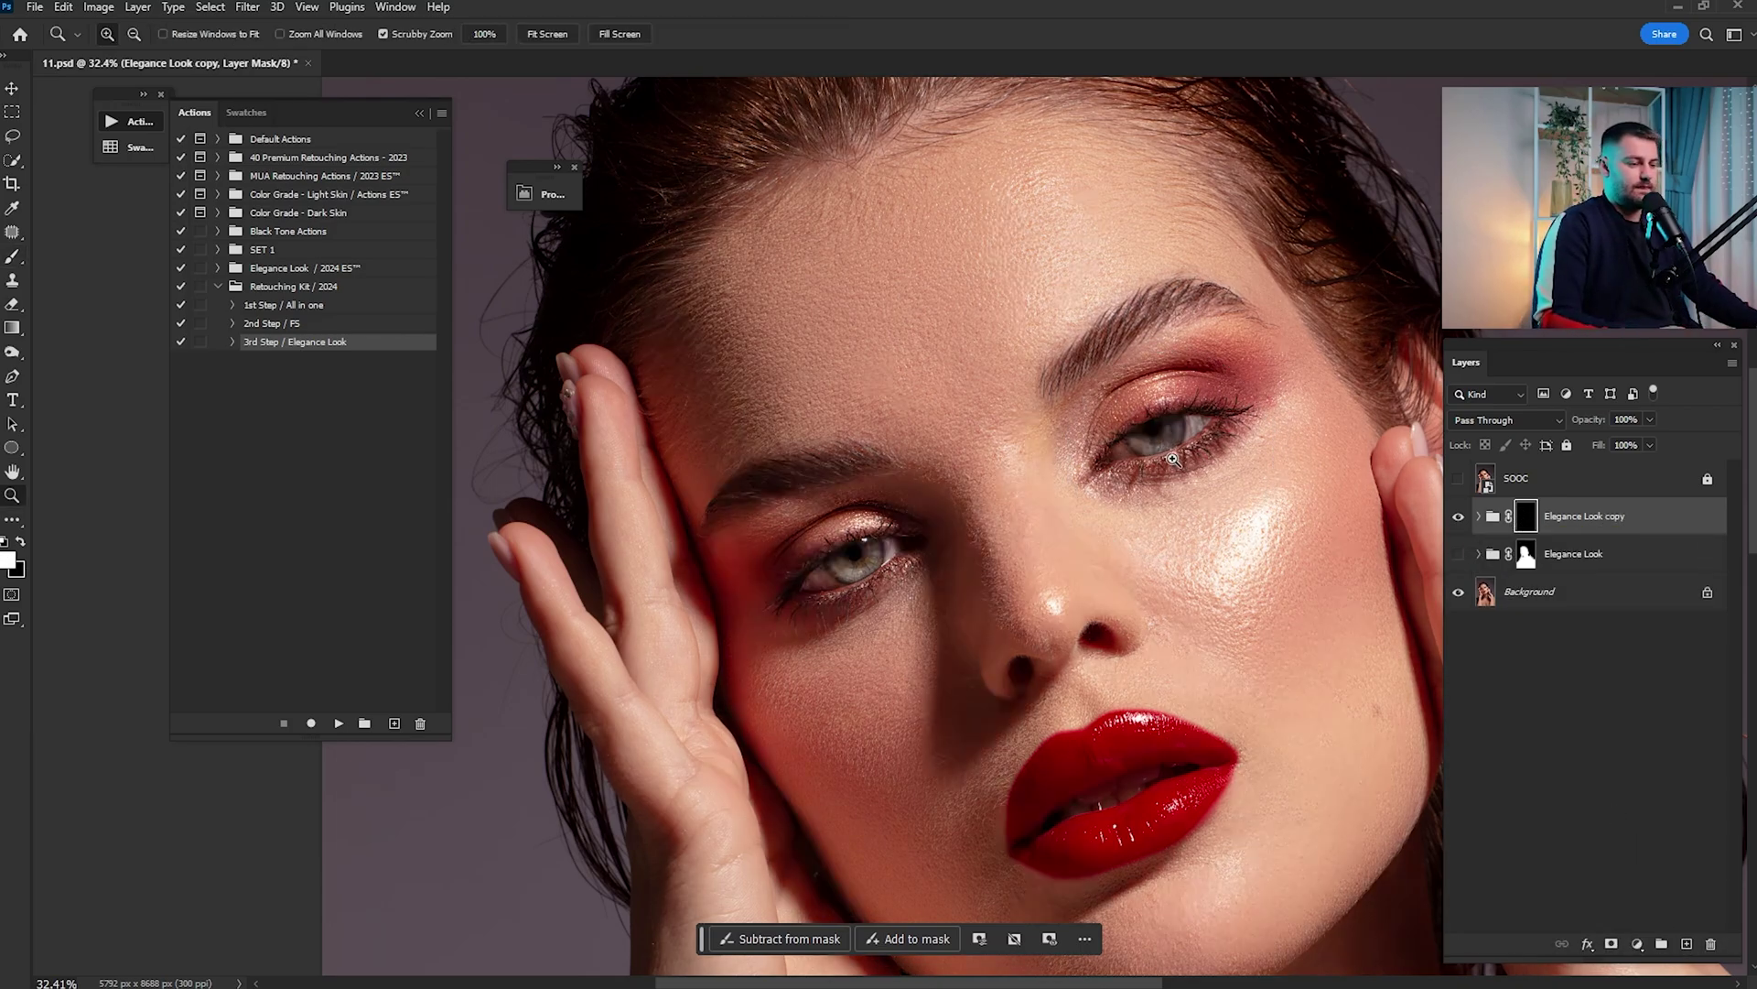
left_click_drag(1174, 459, 1258, 440)
key("b")
left_click_drag(1158, 503, 1037, 487)
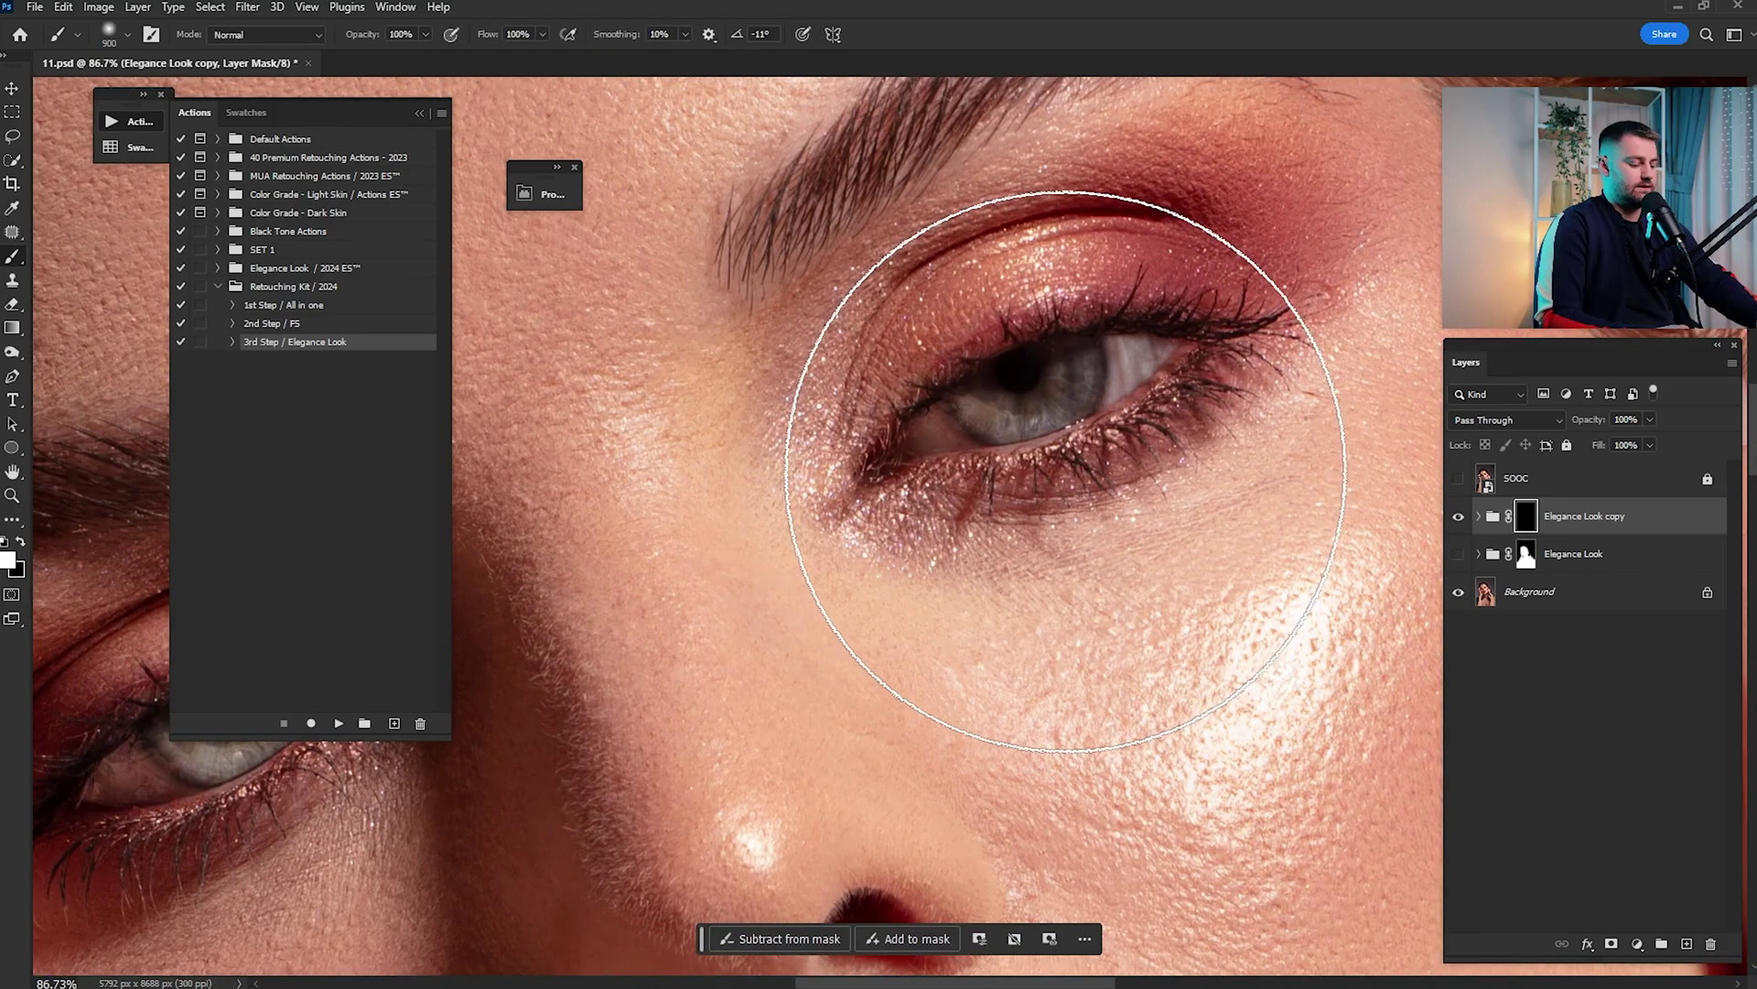
key("bracketleft")
key("bracketleft")
key("bracketleft")
key("bracketleft")
key("bracketleft")
key("bracketleft")
key("bracketleft")
key("bracketleft")
key("bracketleft")
key("bracketleft")
key("bracketleft")
key("bracketleft")
key("bracketleft")
key("bracketleft")
key("bracketleft")
key("bracketleft")
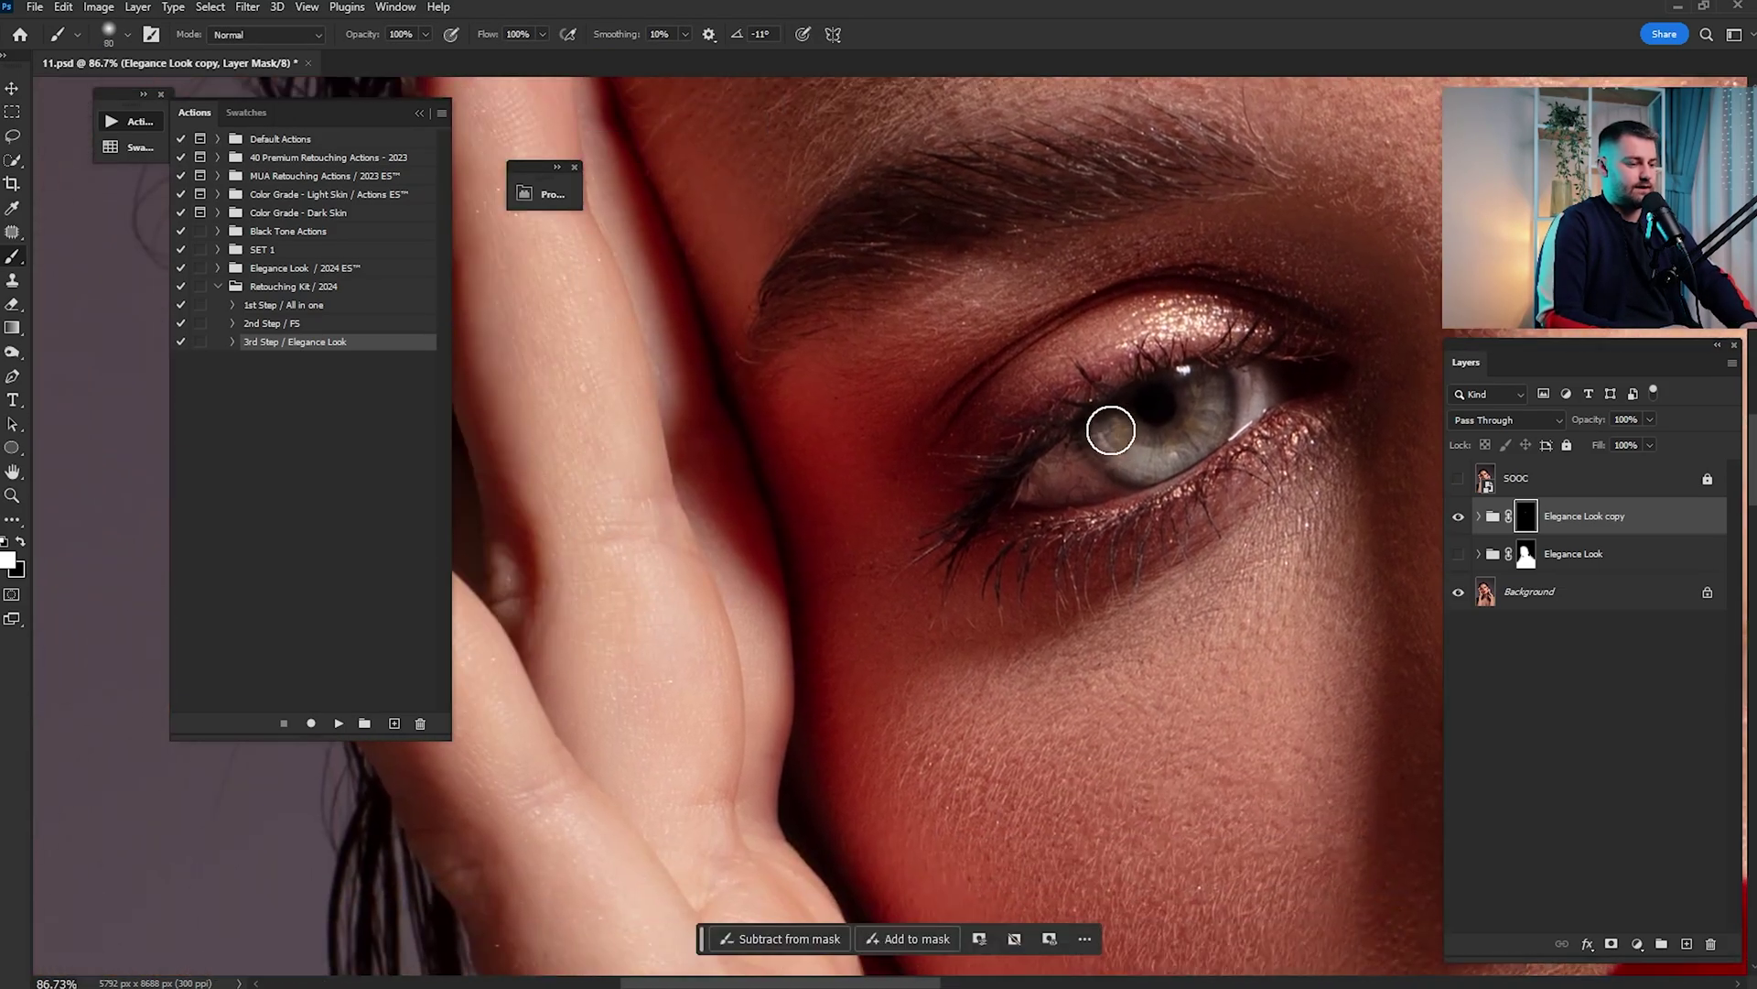
mouse_move(1111, 430)
left_mouse_down()
mouse_move(1162, 441)
mouse_move(1111, 441)
left_mouse_up()
key("ctrl+0")
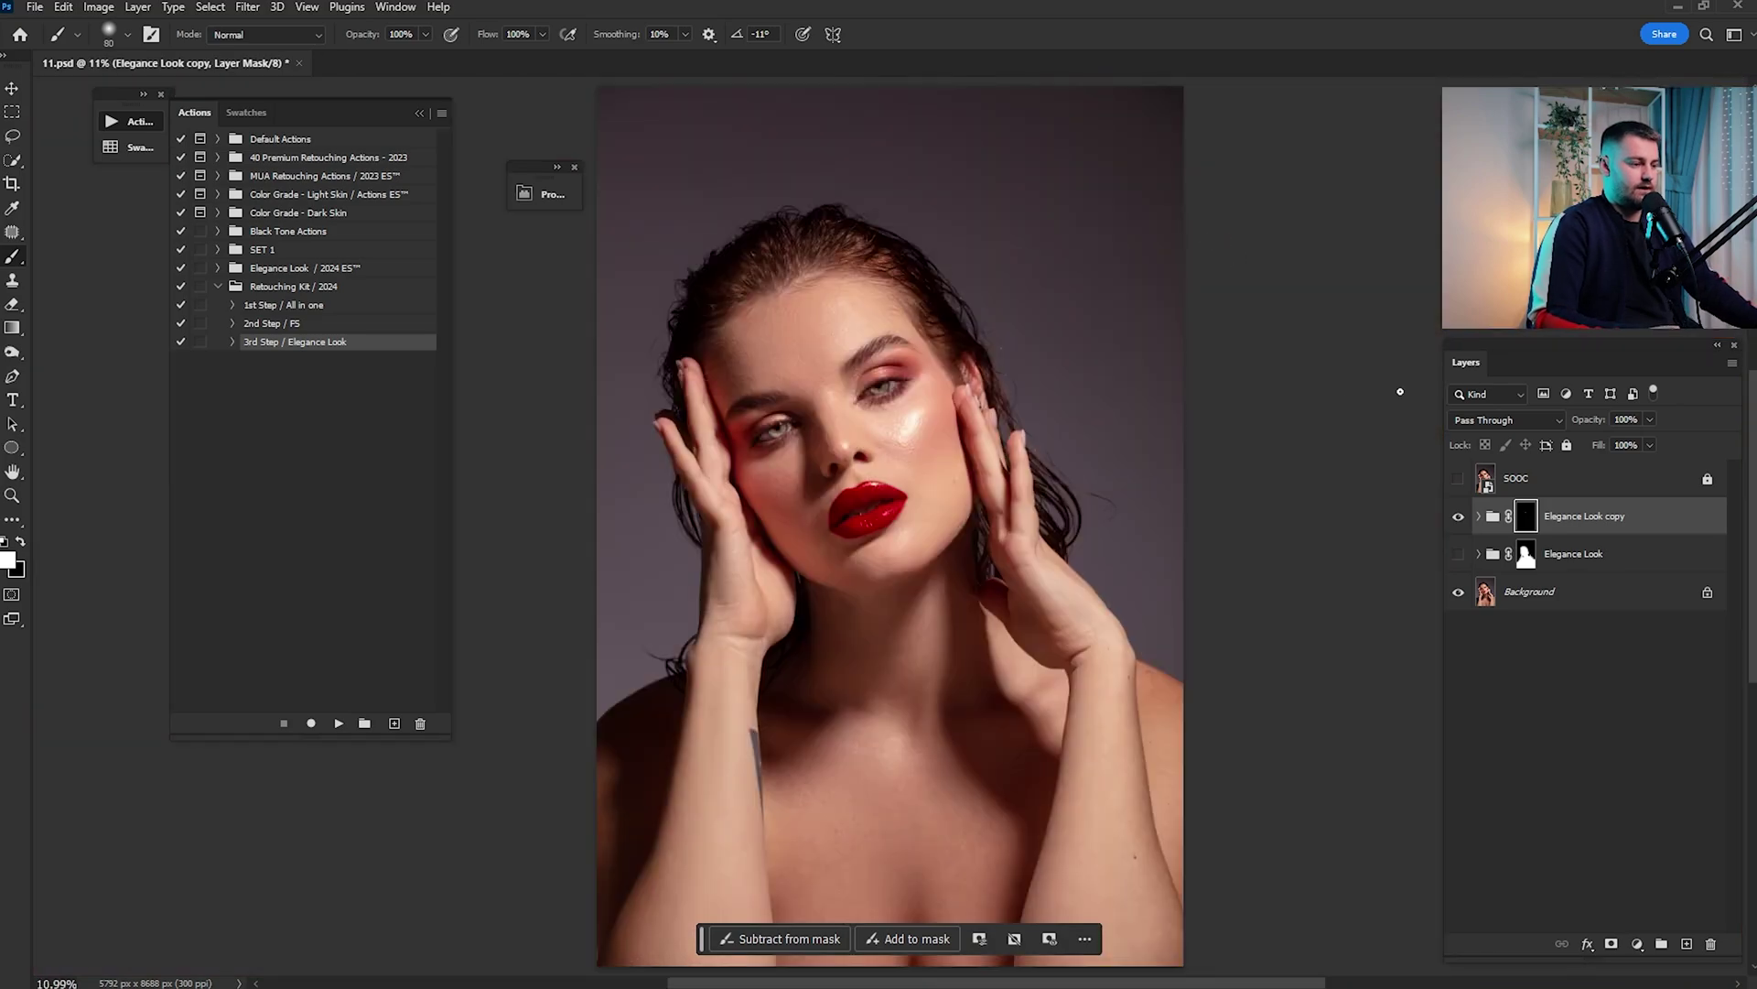
Compare the eyes with and without the Elegance Look copy, and set the copy's opacity to 65%
left_click(1457, 518)
left_click(1457, 518)
left_click(1457, 518)
left_click(1457, 518)
left_click(1457, 518)
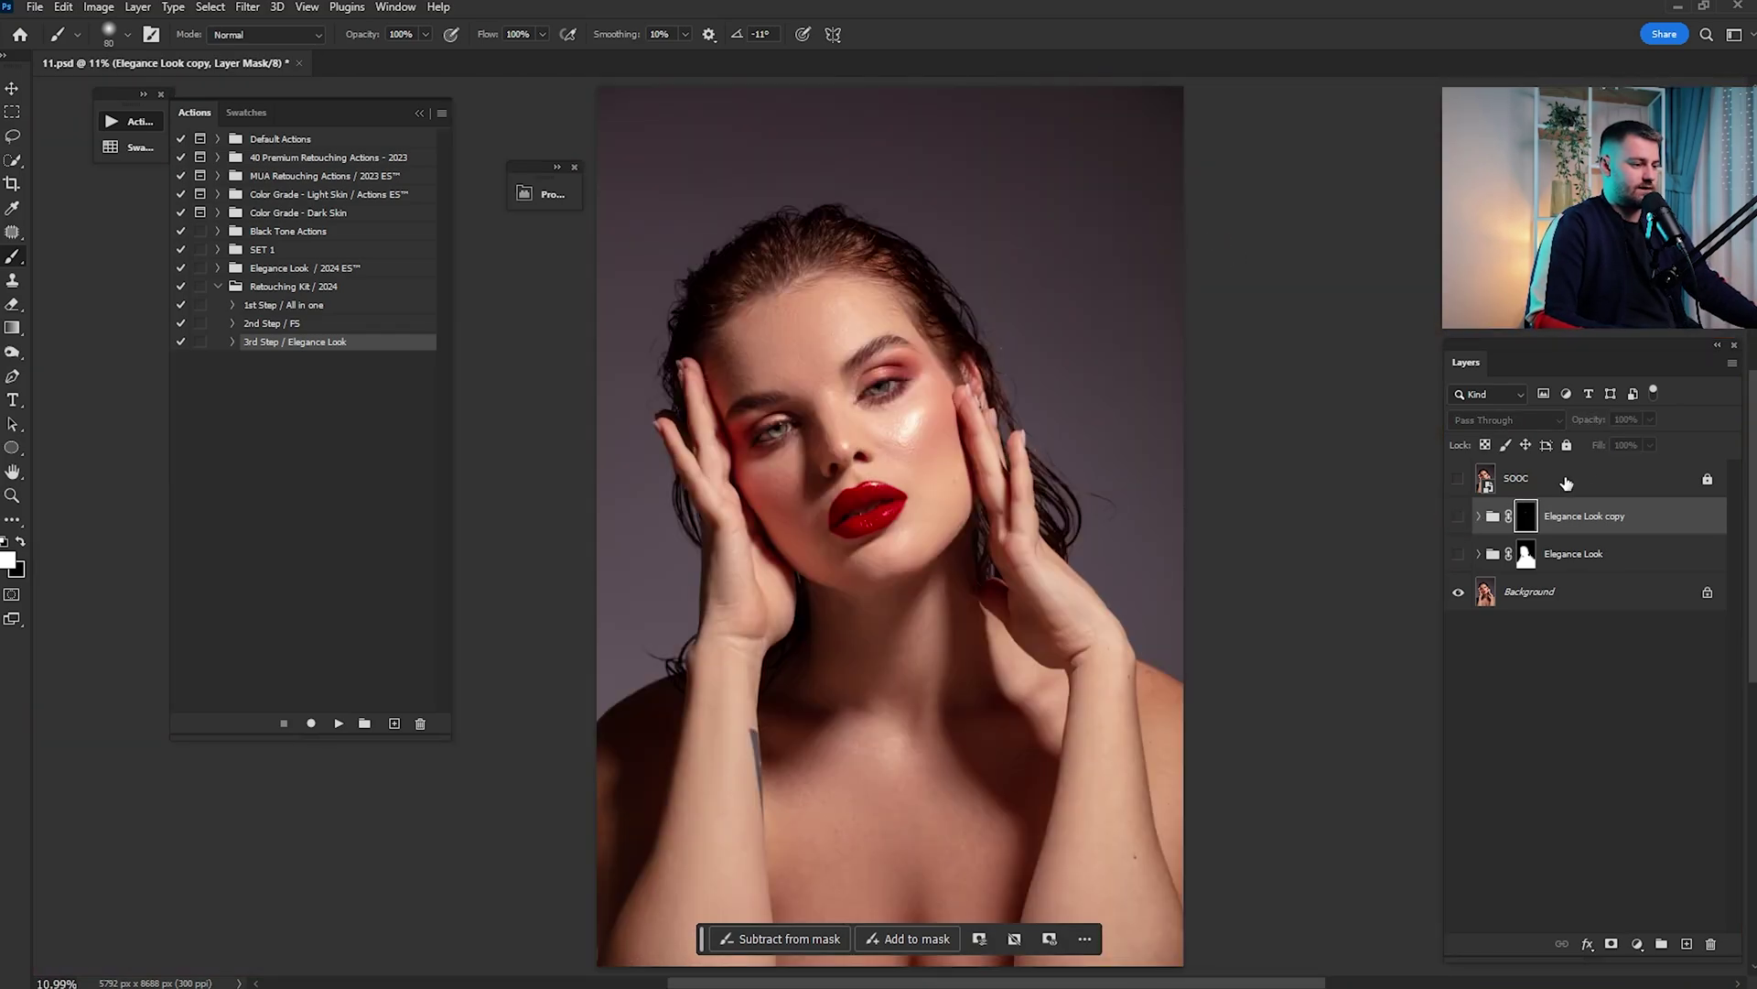
left_click(1458, 516)
left_click_drag(1599, 423, 1572, 431)
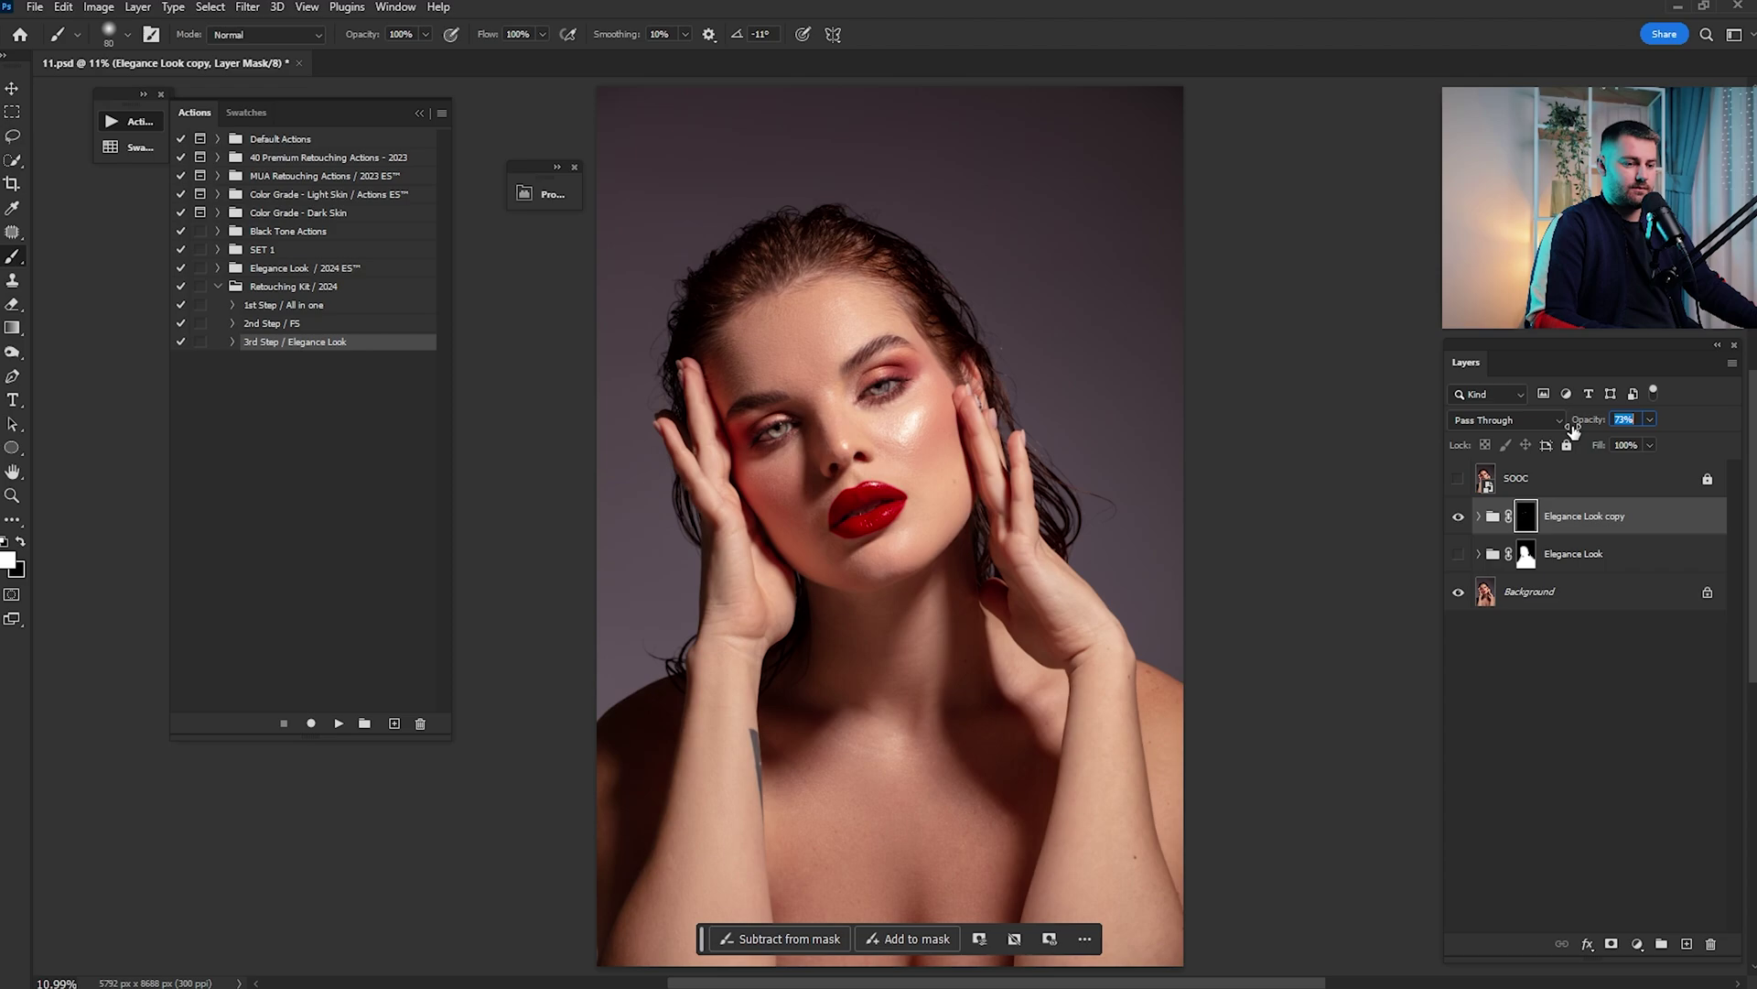
Hide the Elegance Look copy, activate the original Elegance Look group, and toggle it to judge its effect
left_click(1458, 517)
left_click(1458, 553)
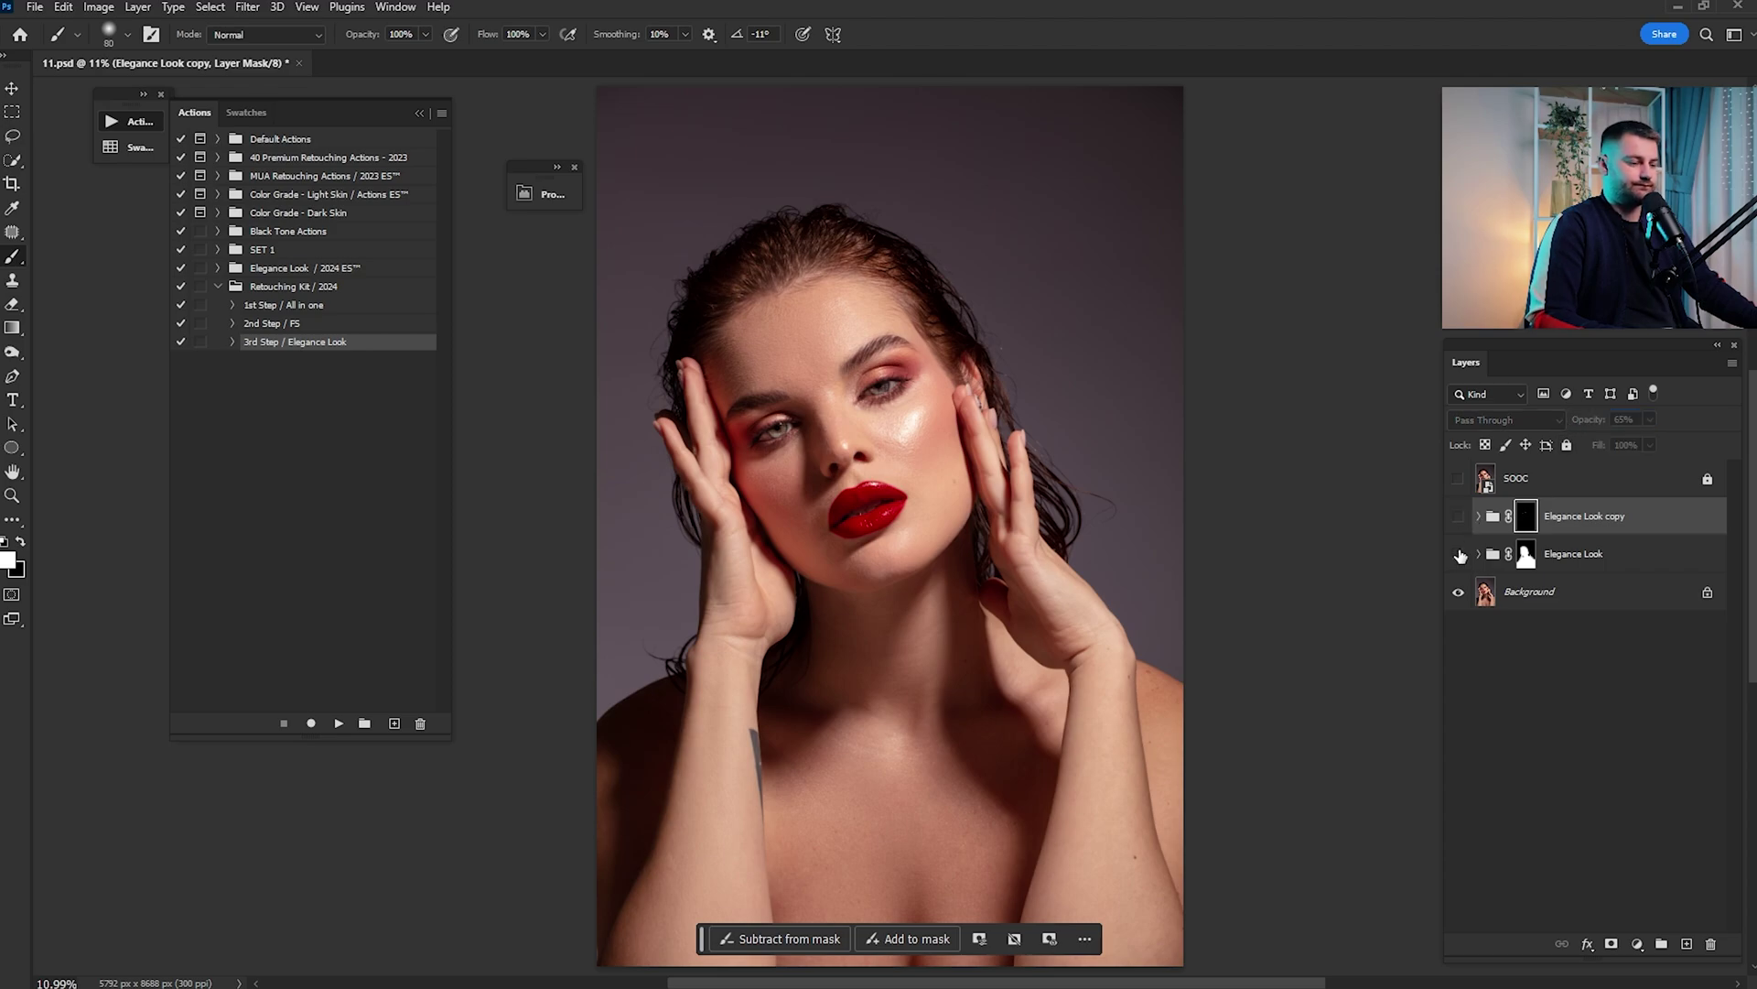
left_click(1551, 560)
left_click(1458, 554)
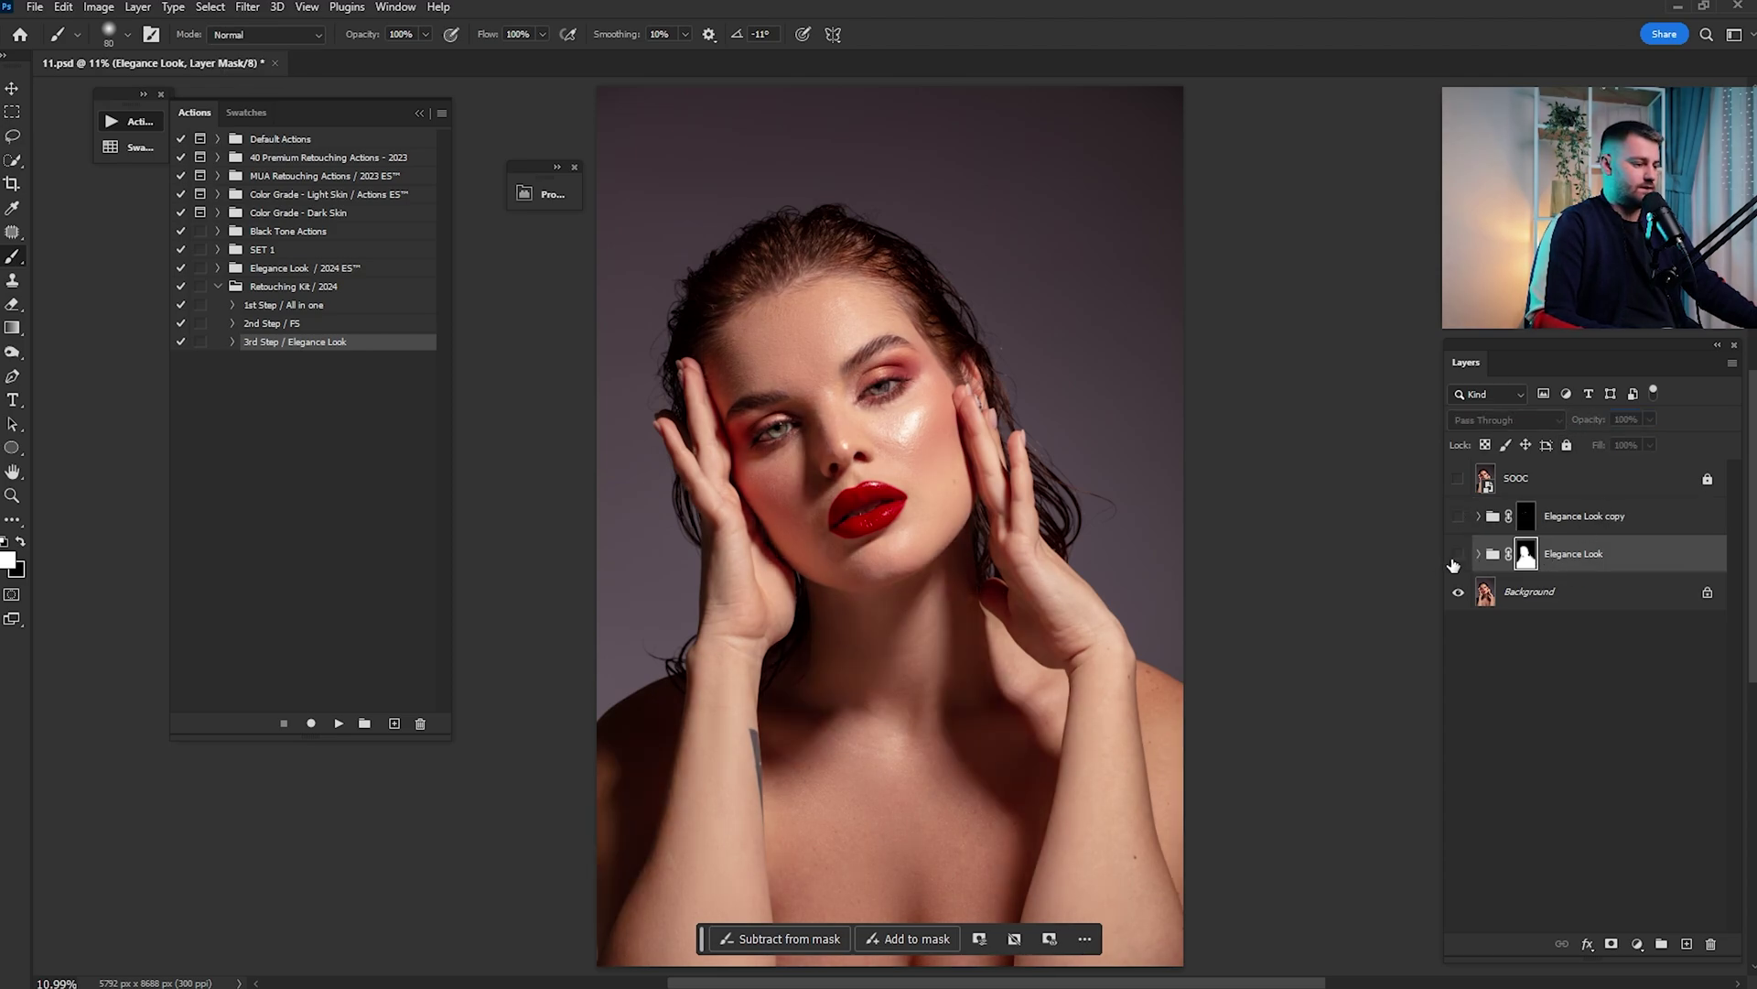
left_click(1456, 559)
left_click(1458, 559)
left_click(1458, 559)
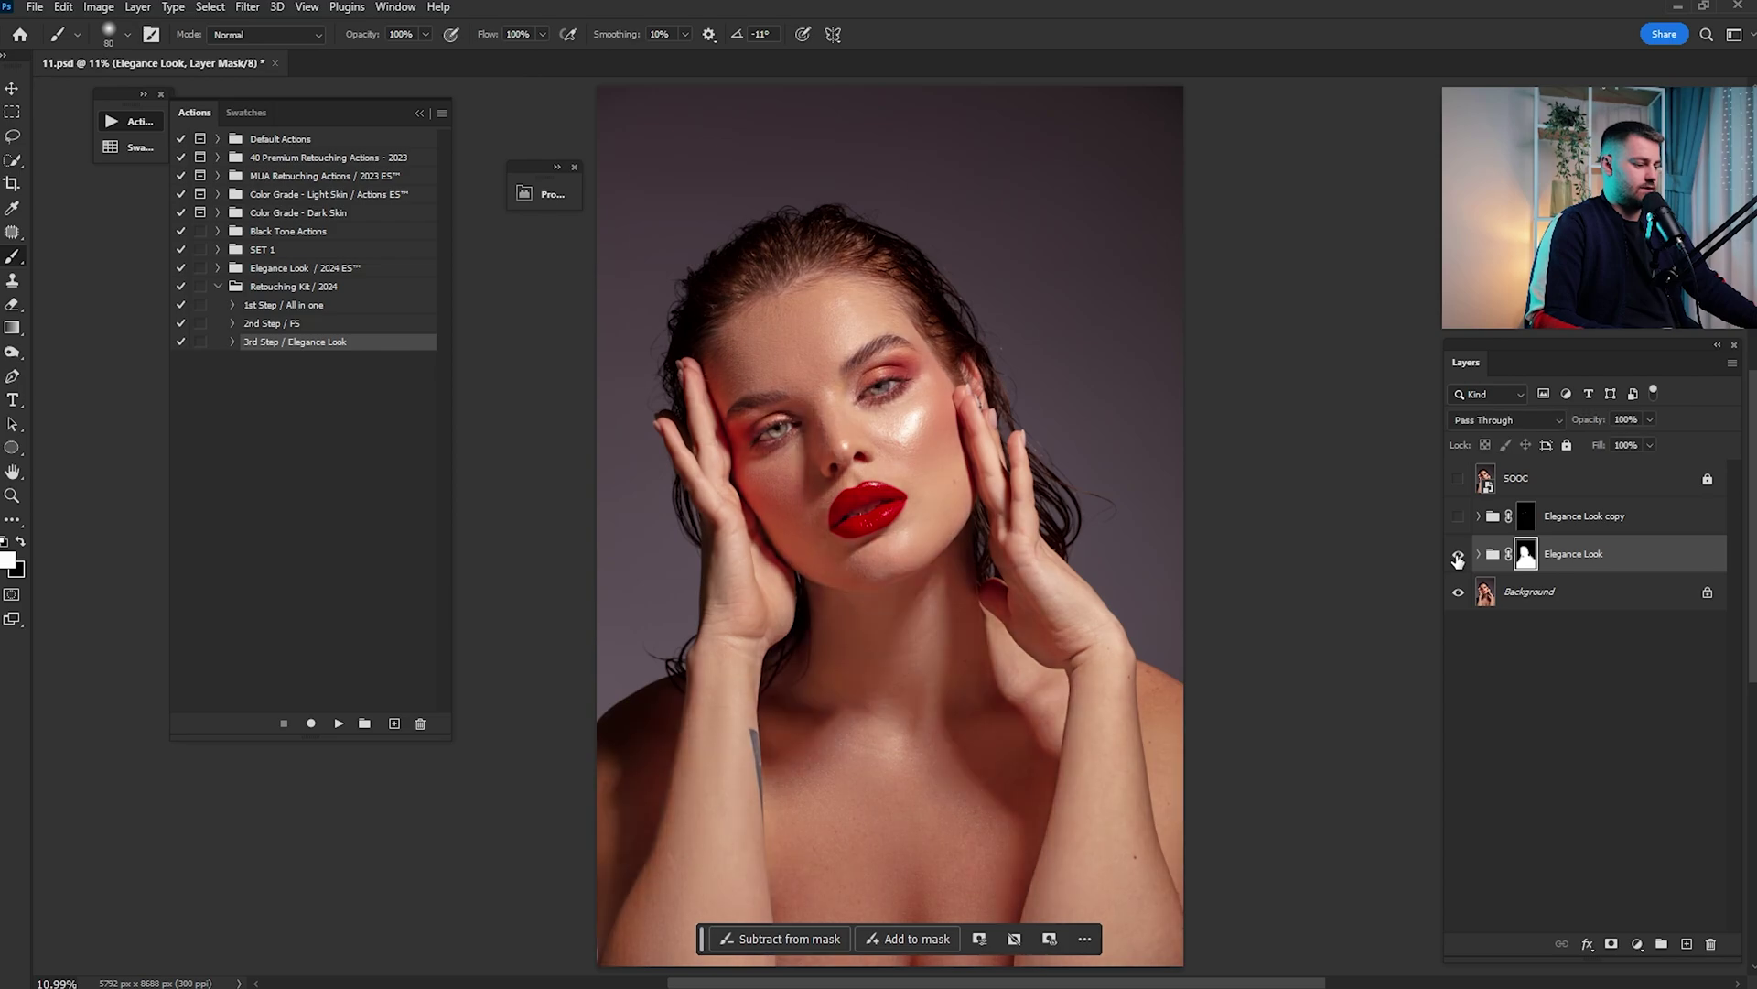
Set the original Elegance Look group's opacity to 59%, compare it with the Background, and make both Elegance Look groups visible
left_click_drag(1564, 427, 1579, 427)
left_click(1463, 553)
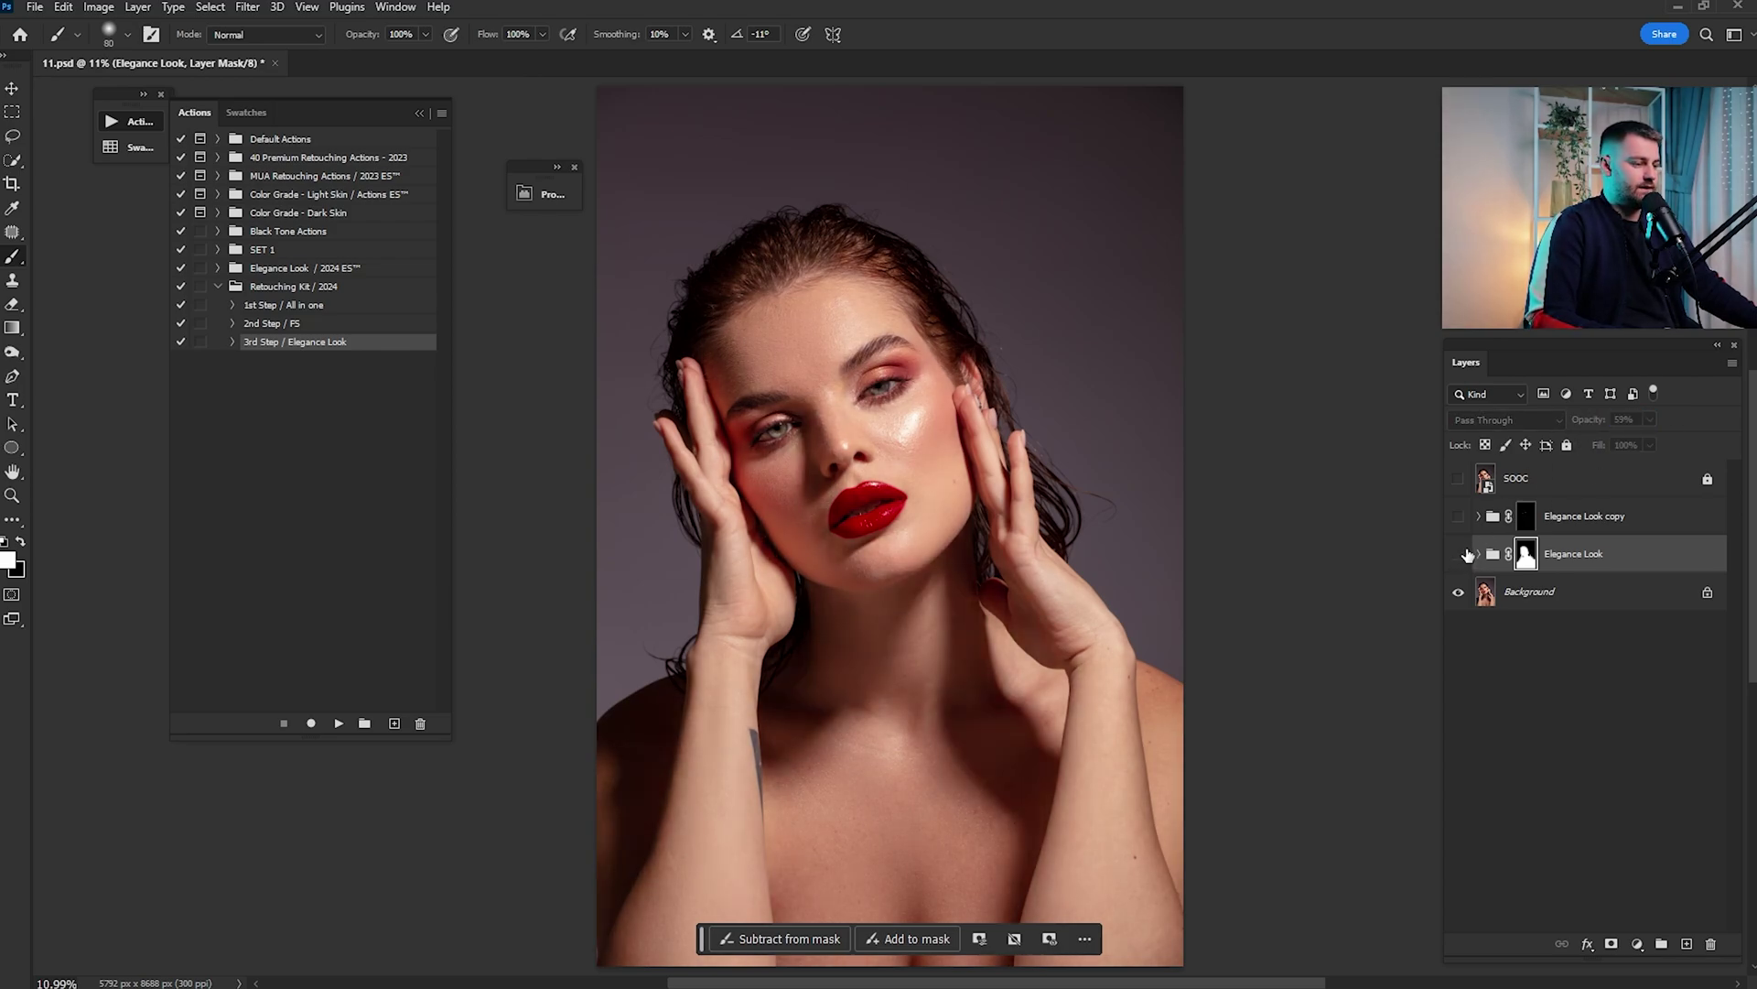
left_click(1461, 555)
left_click(1461, 554)
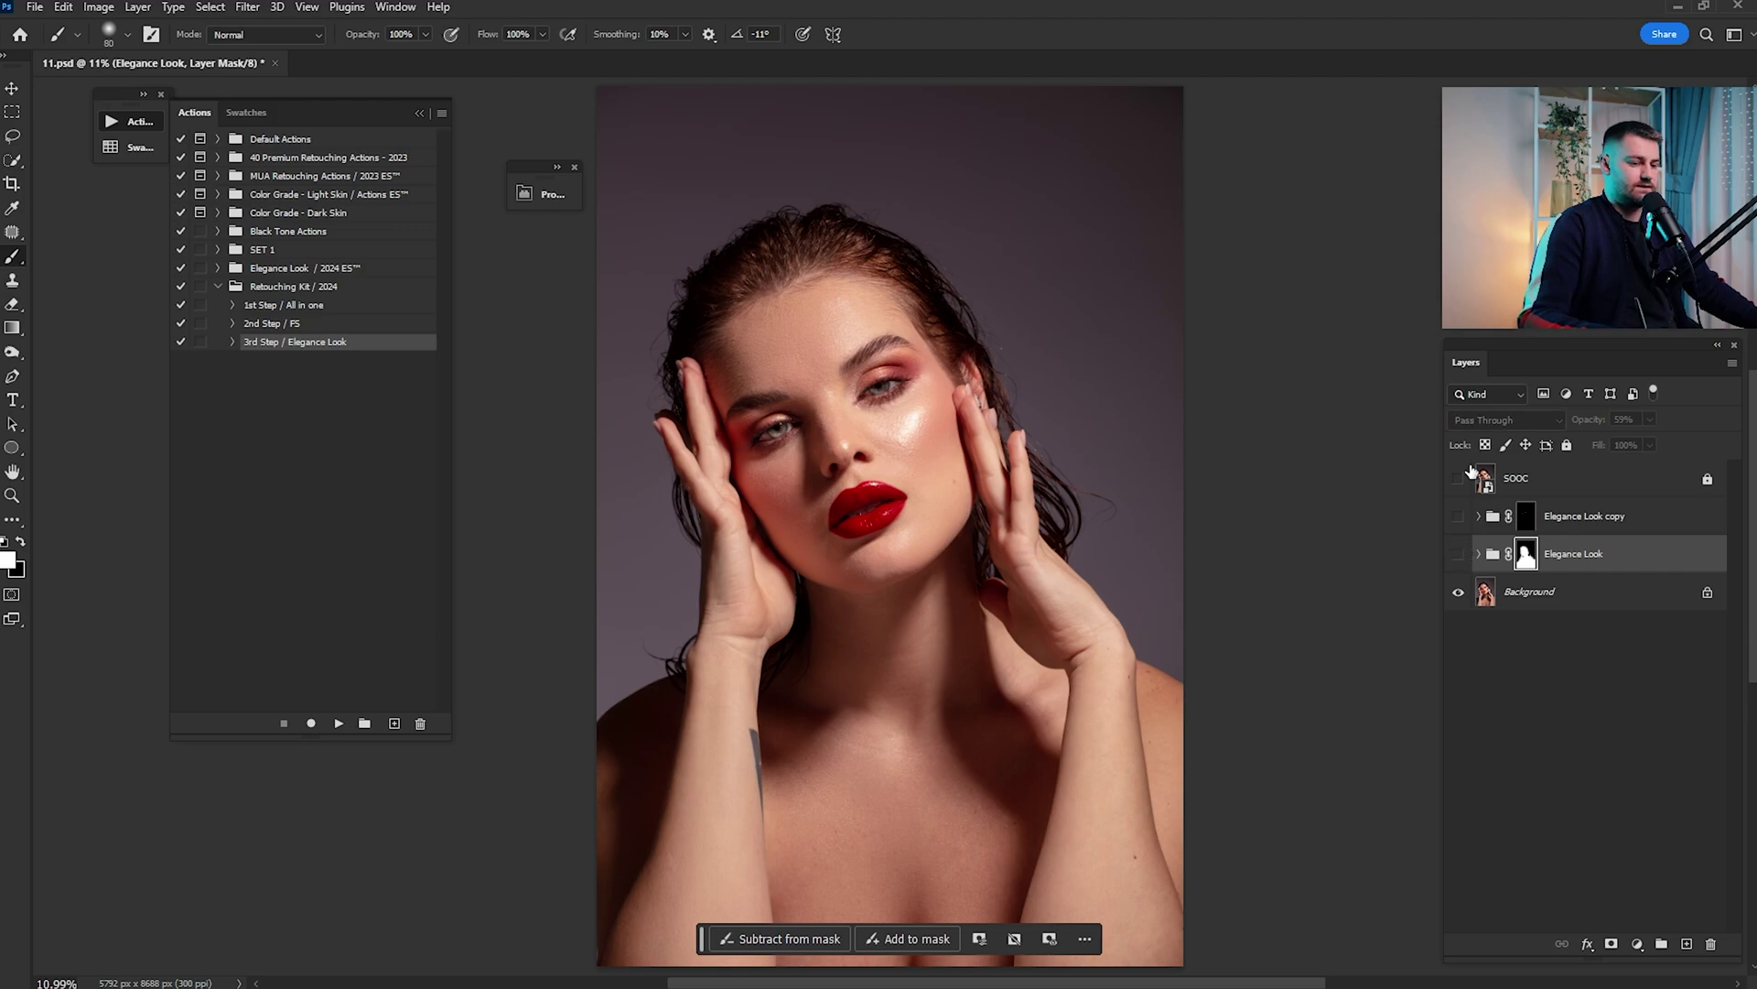
left_click(1458, 554)
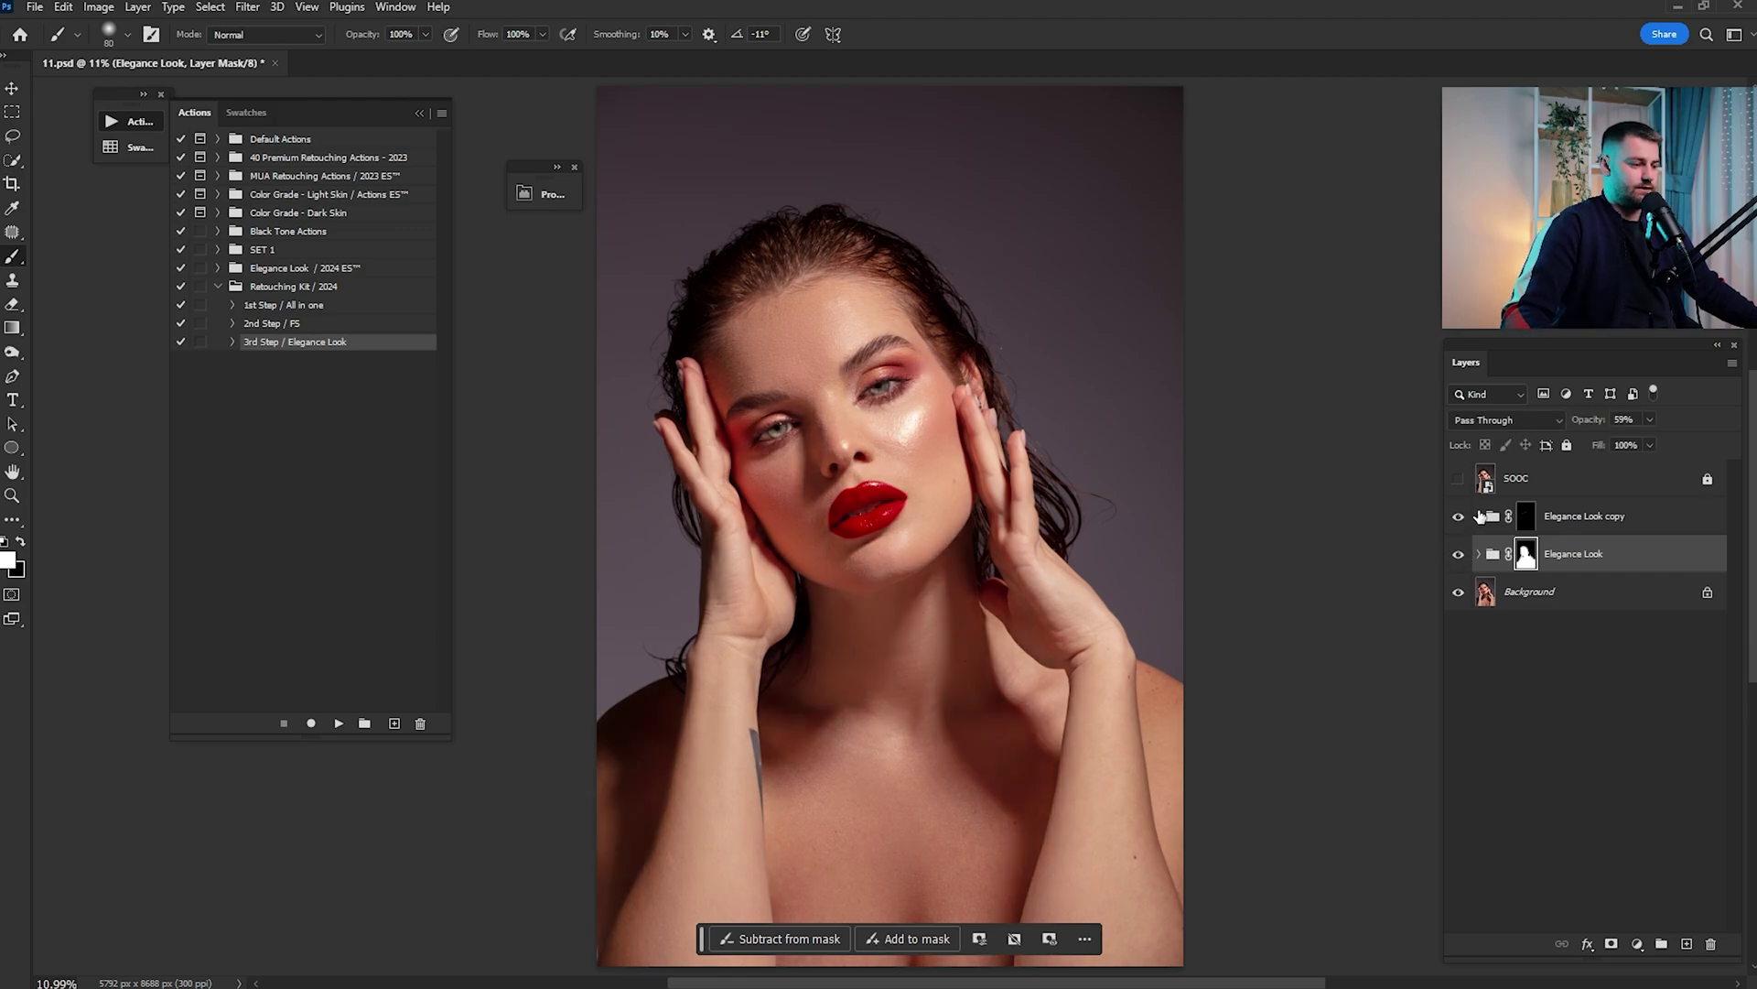
Toggle the SOOC layer to compare the current retouch with the original portrait, leaving it hidden
left_click(1553, 519)
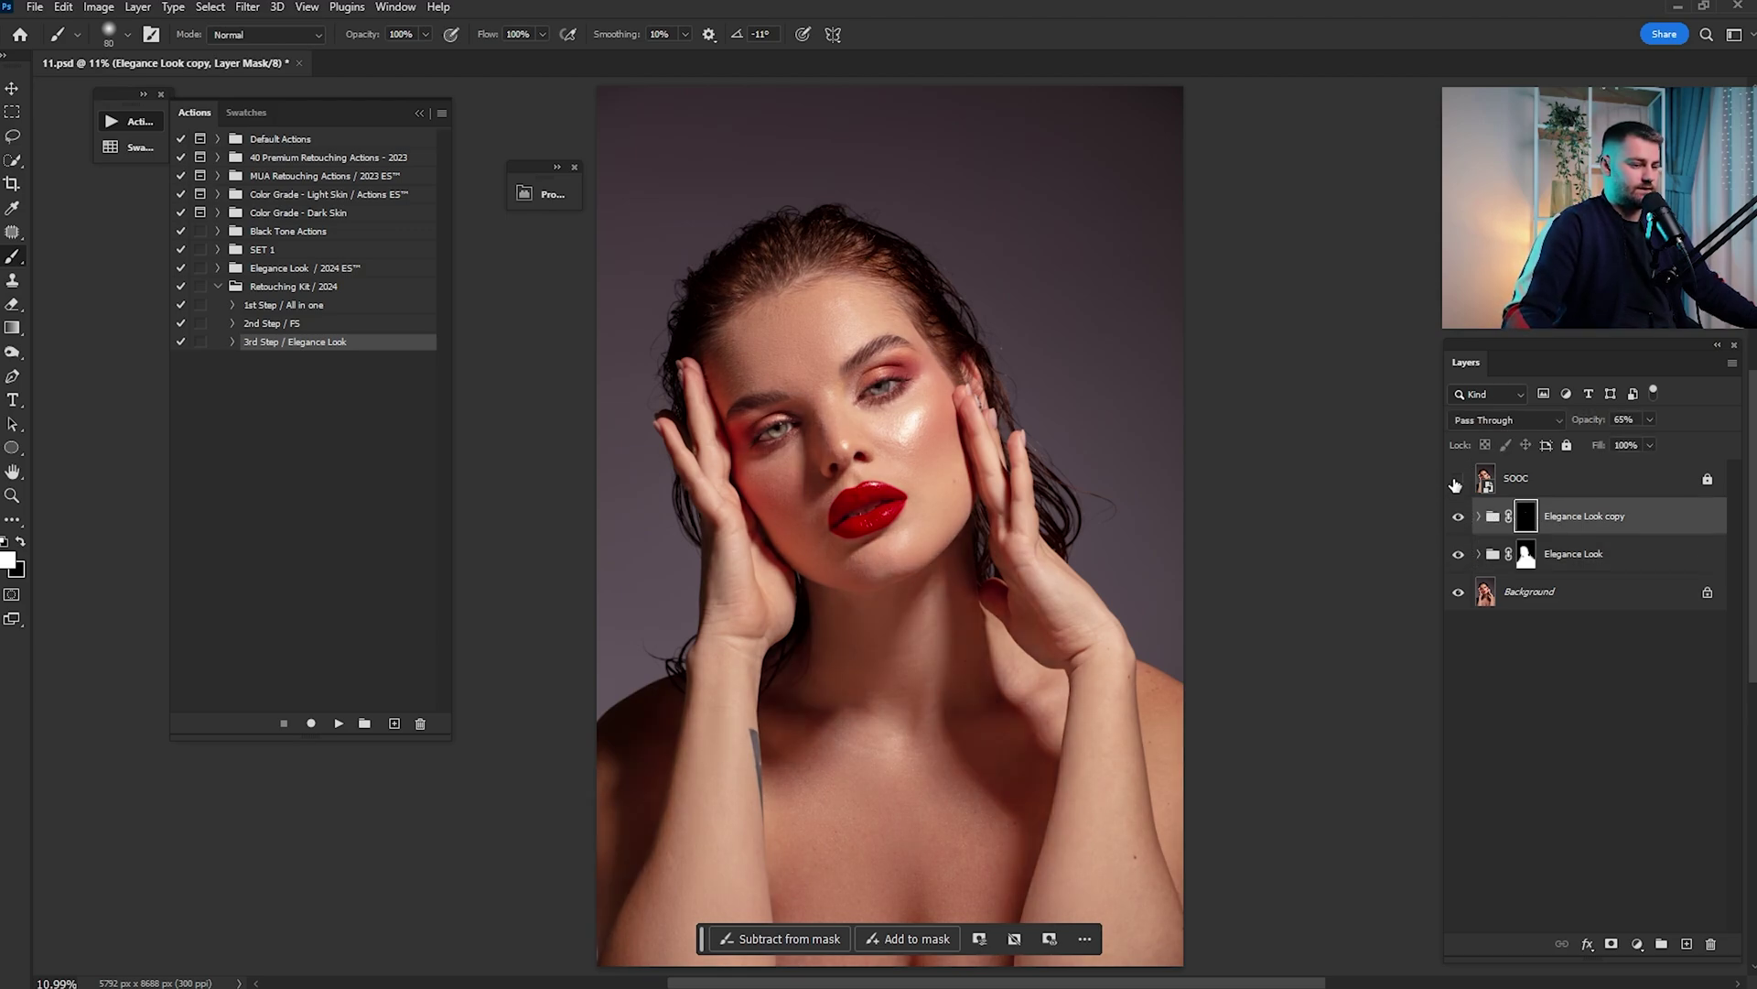
left_click(1457, 480)
left_click(1457, 480)
left_click(1457, 479)
left_click(1459, 480)
Select the original Elegance Look group and toggle its visibility to judge its effect on the shadows and skin
left_click(1633, 555)
left_click(1459, 555)
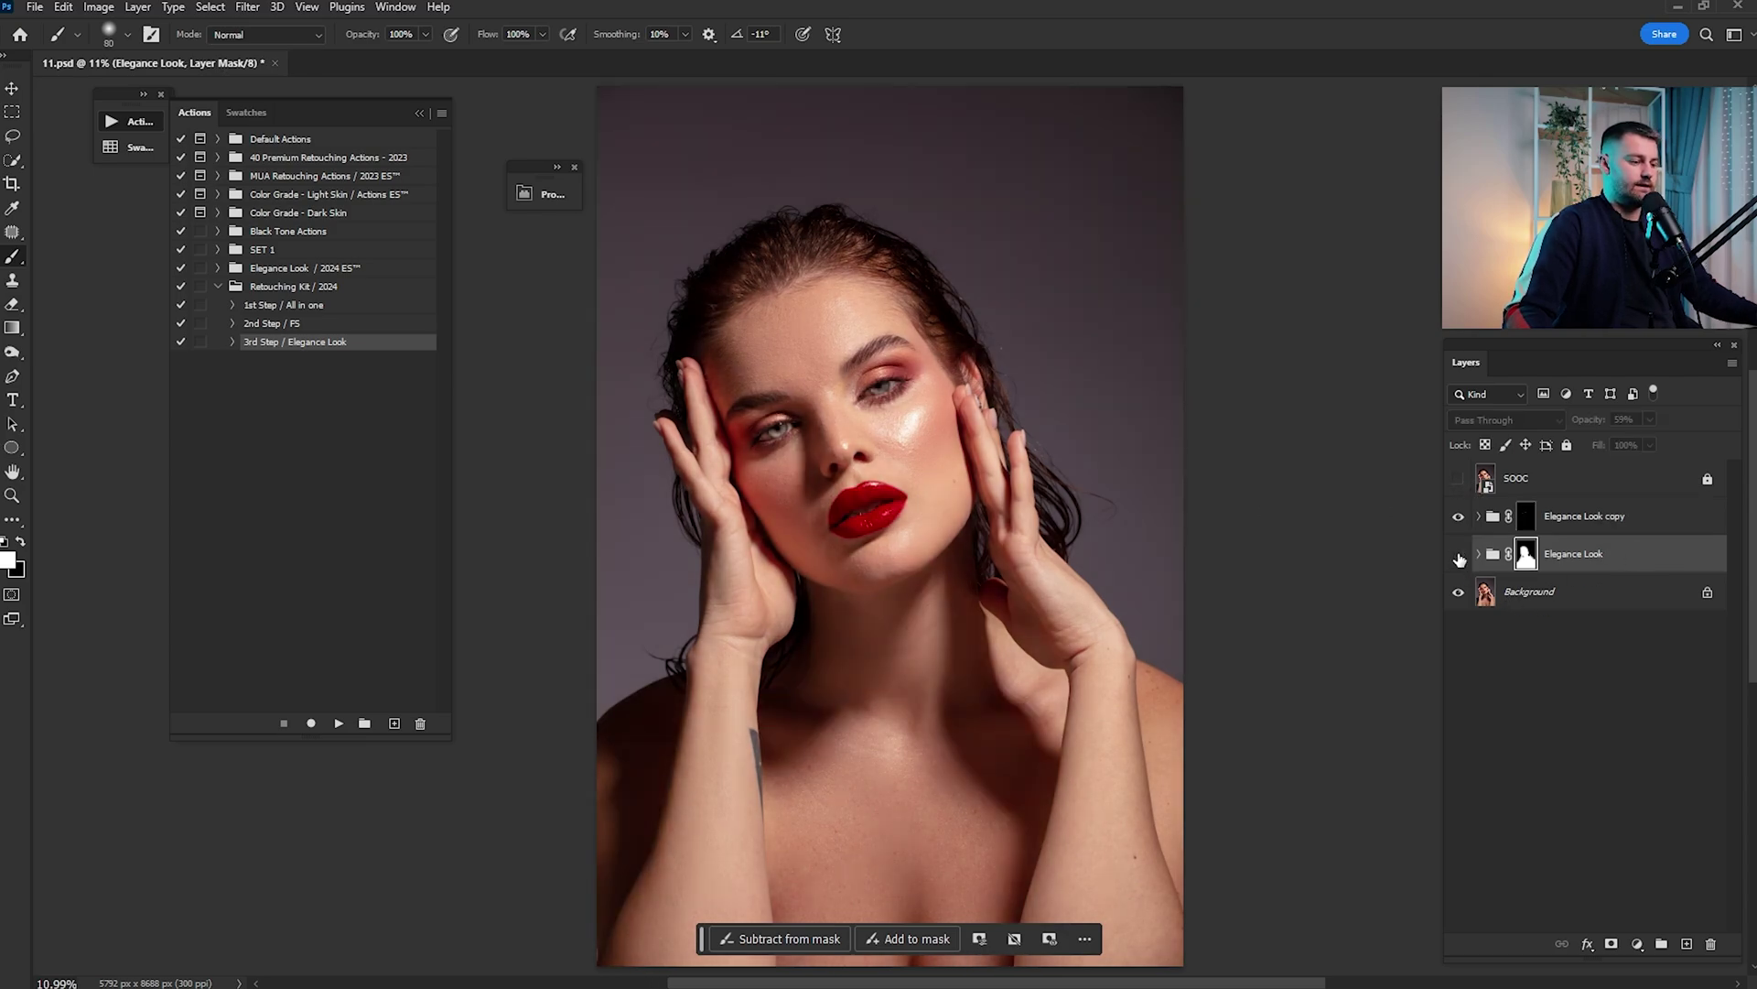
left_click(1459, 555)
left_click(1459, 555)
left_click(1459, 554)
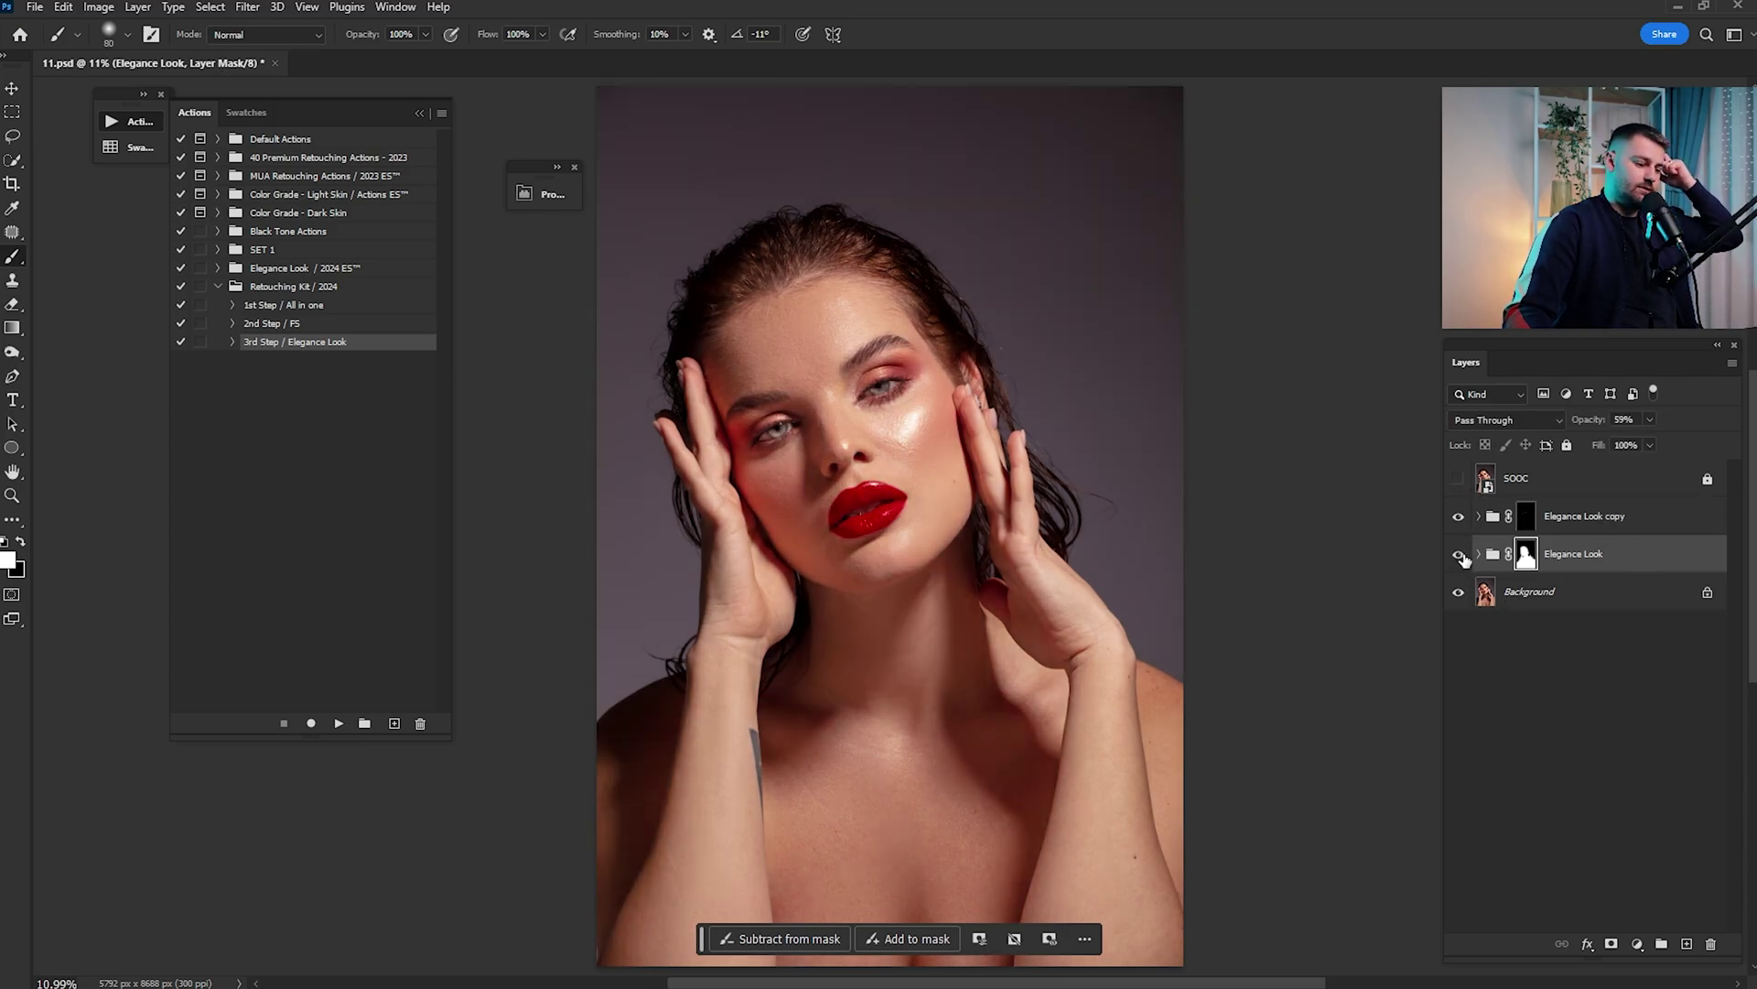
Split the original Elegance Look group's Blend If black point for the underlying layer to 0 / 122 and compare the result
double_click(1693, 554)
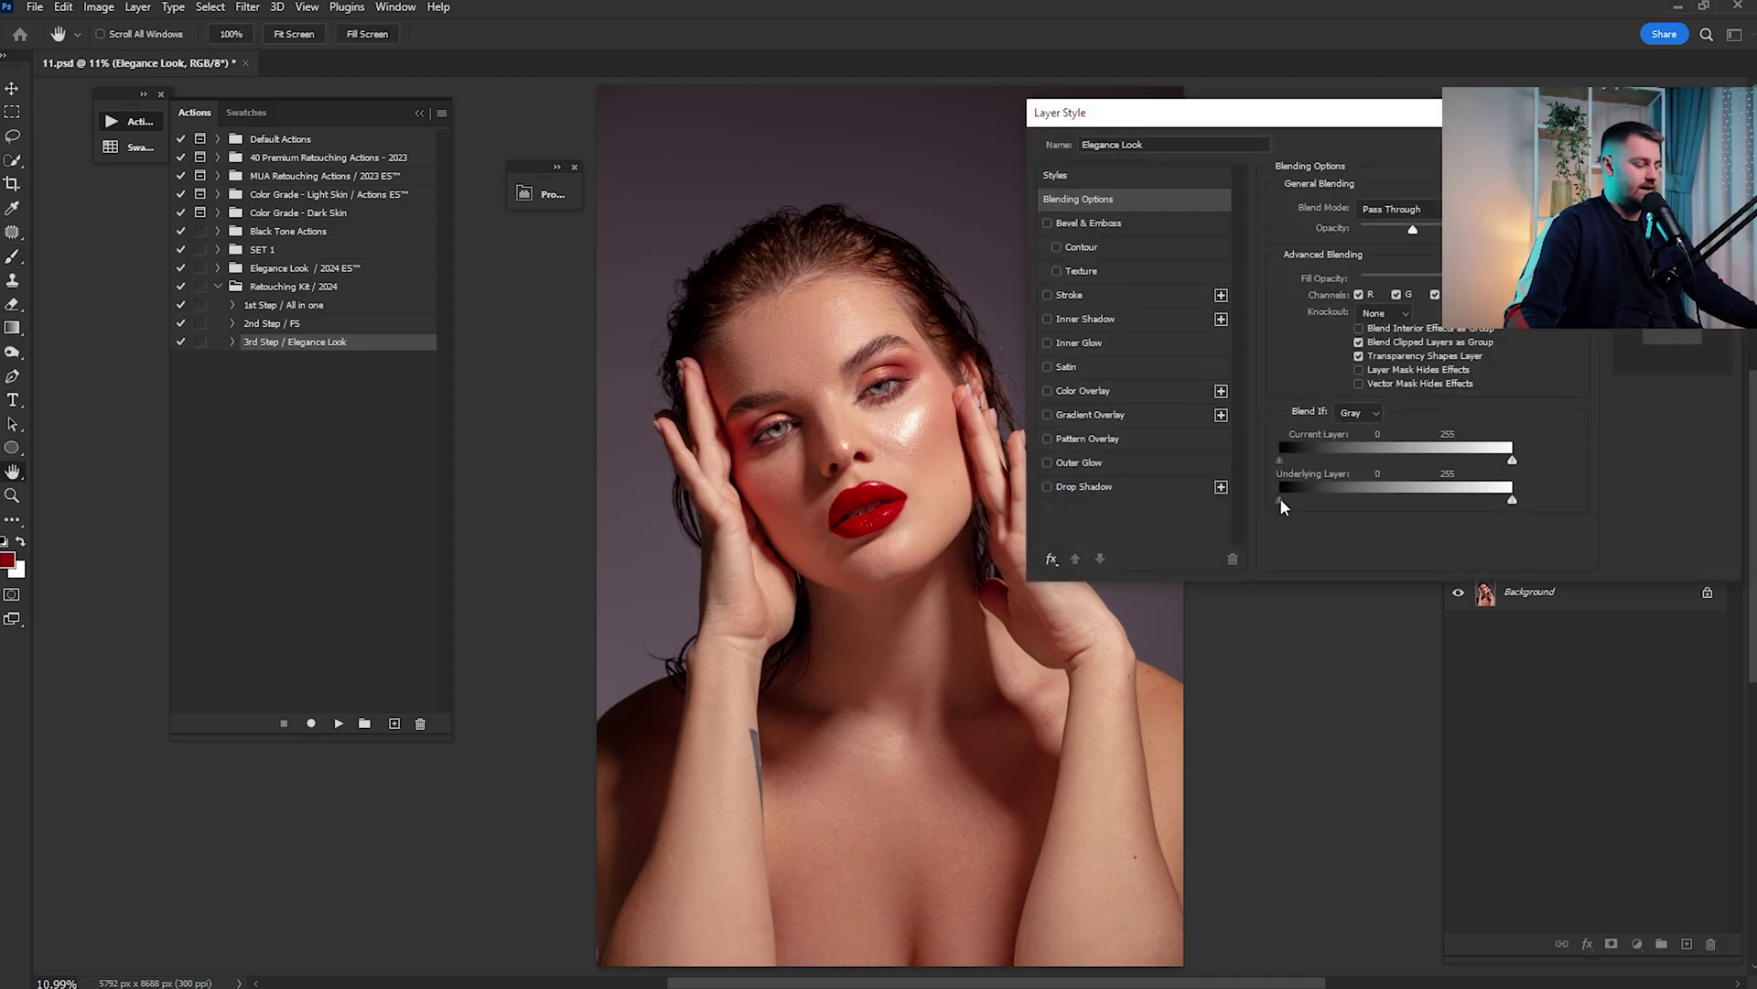
left_click_drag(1284, 506, 1390, 507)
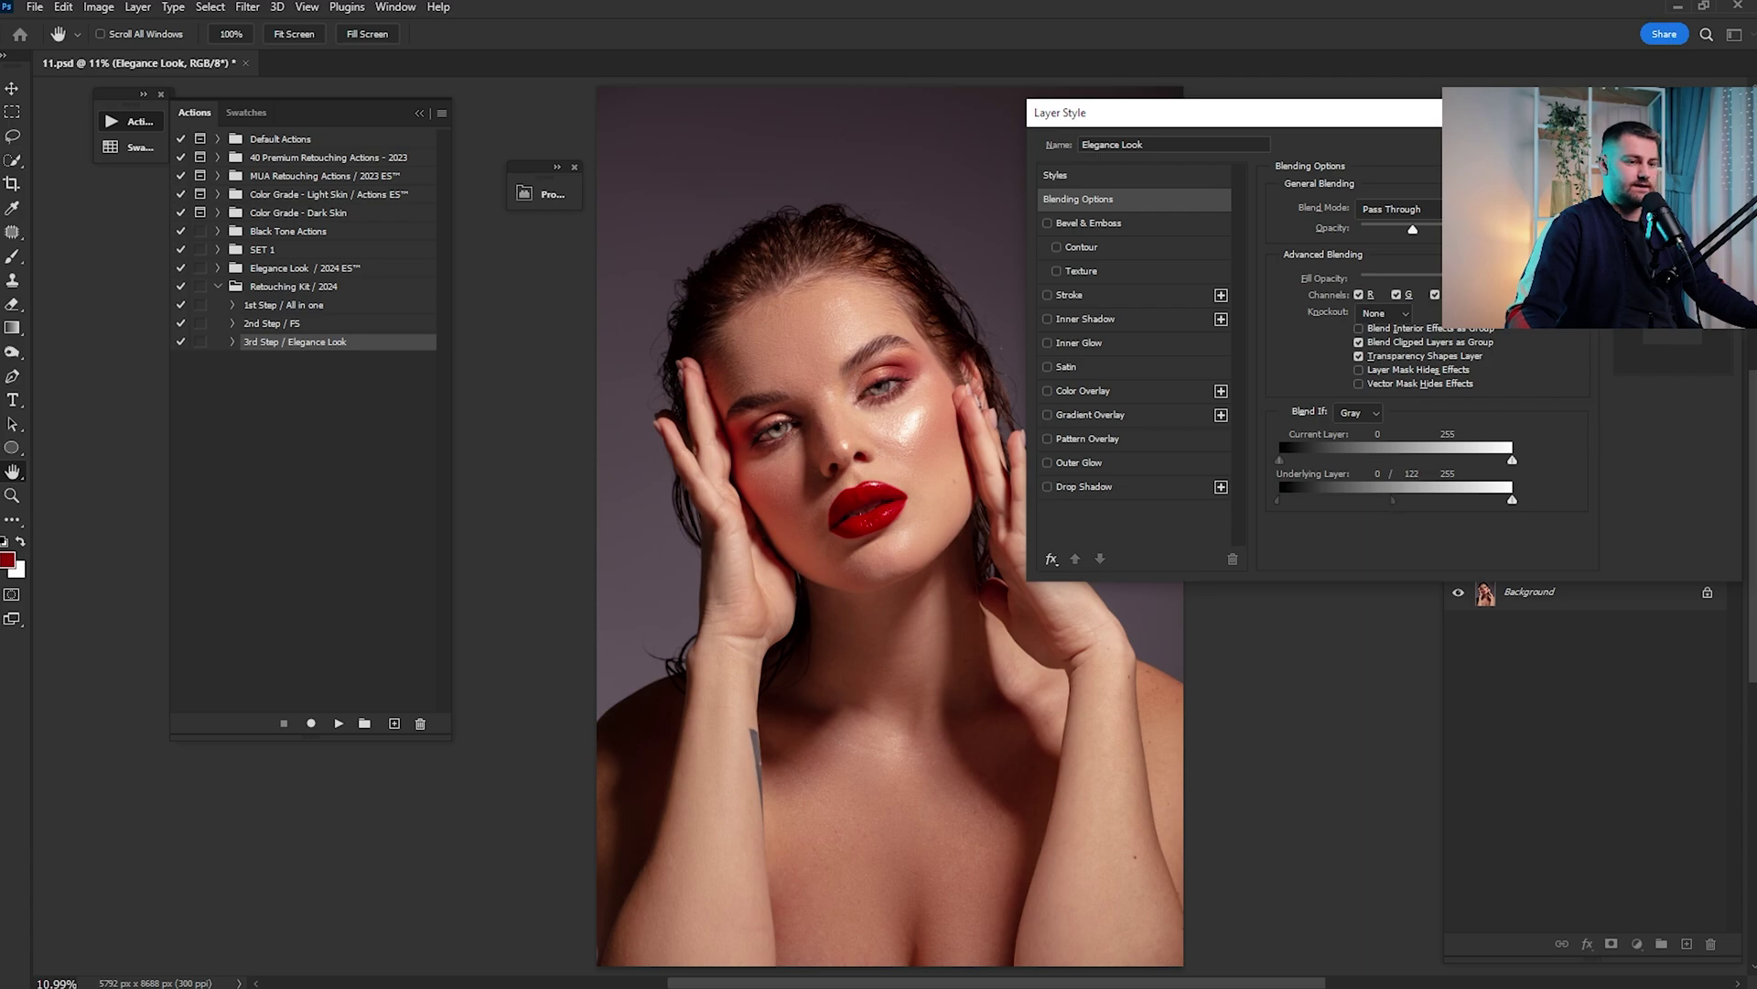
left_click(1673, 146)
left_click(1458, 554)
left_click(1458, 554)
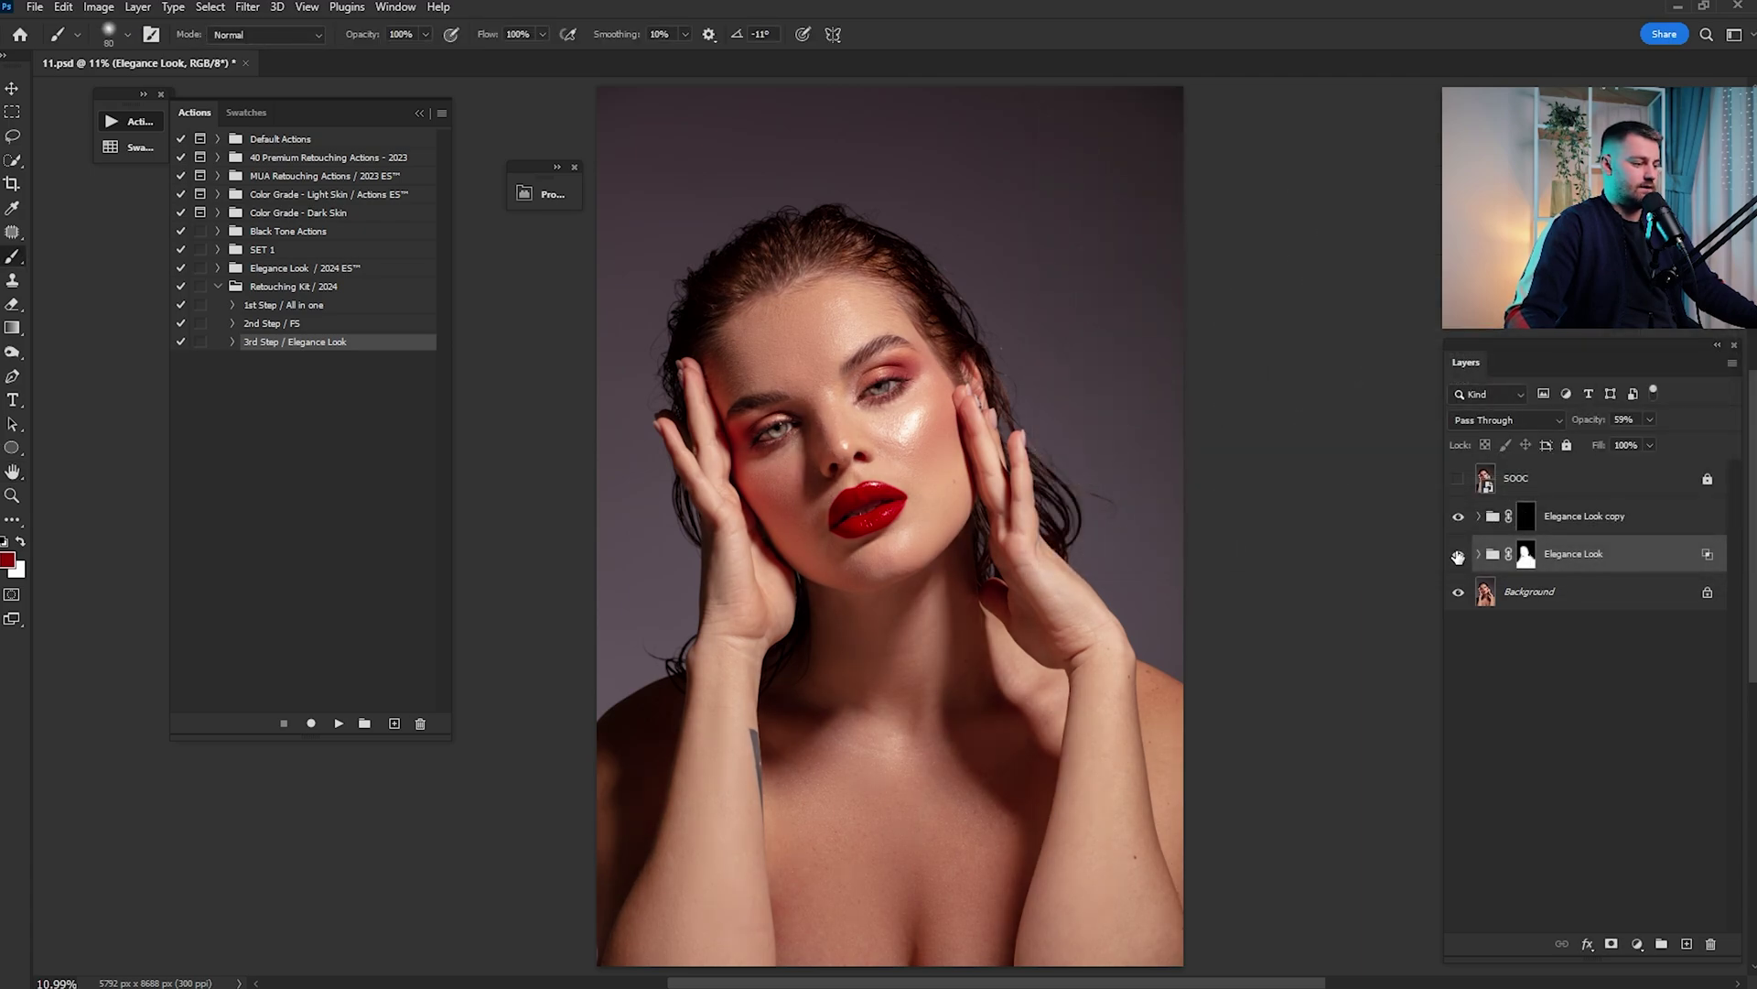
left_click(1458, 556)
Merge the Elegance Look copy and Elegance Look groups into the Background layer
left_click(1567, 529)
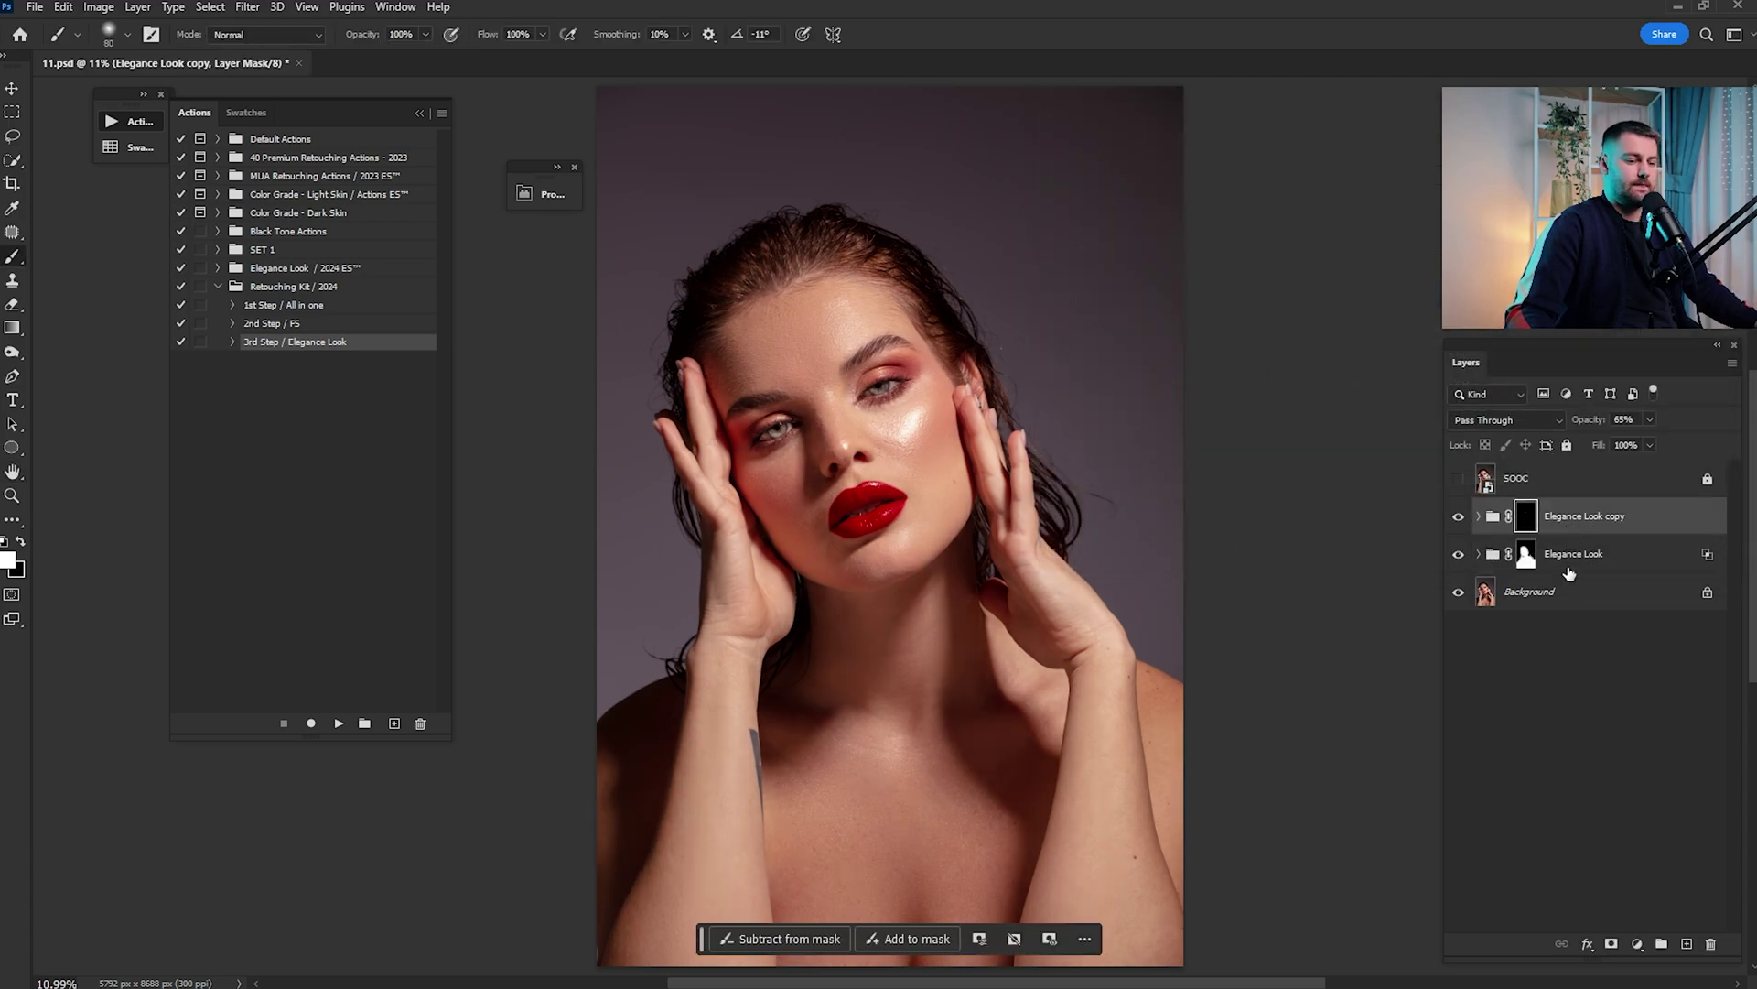
left_click(1568, 595, "shift")
right_click(1574, 593)
left_click(1492, 784)
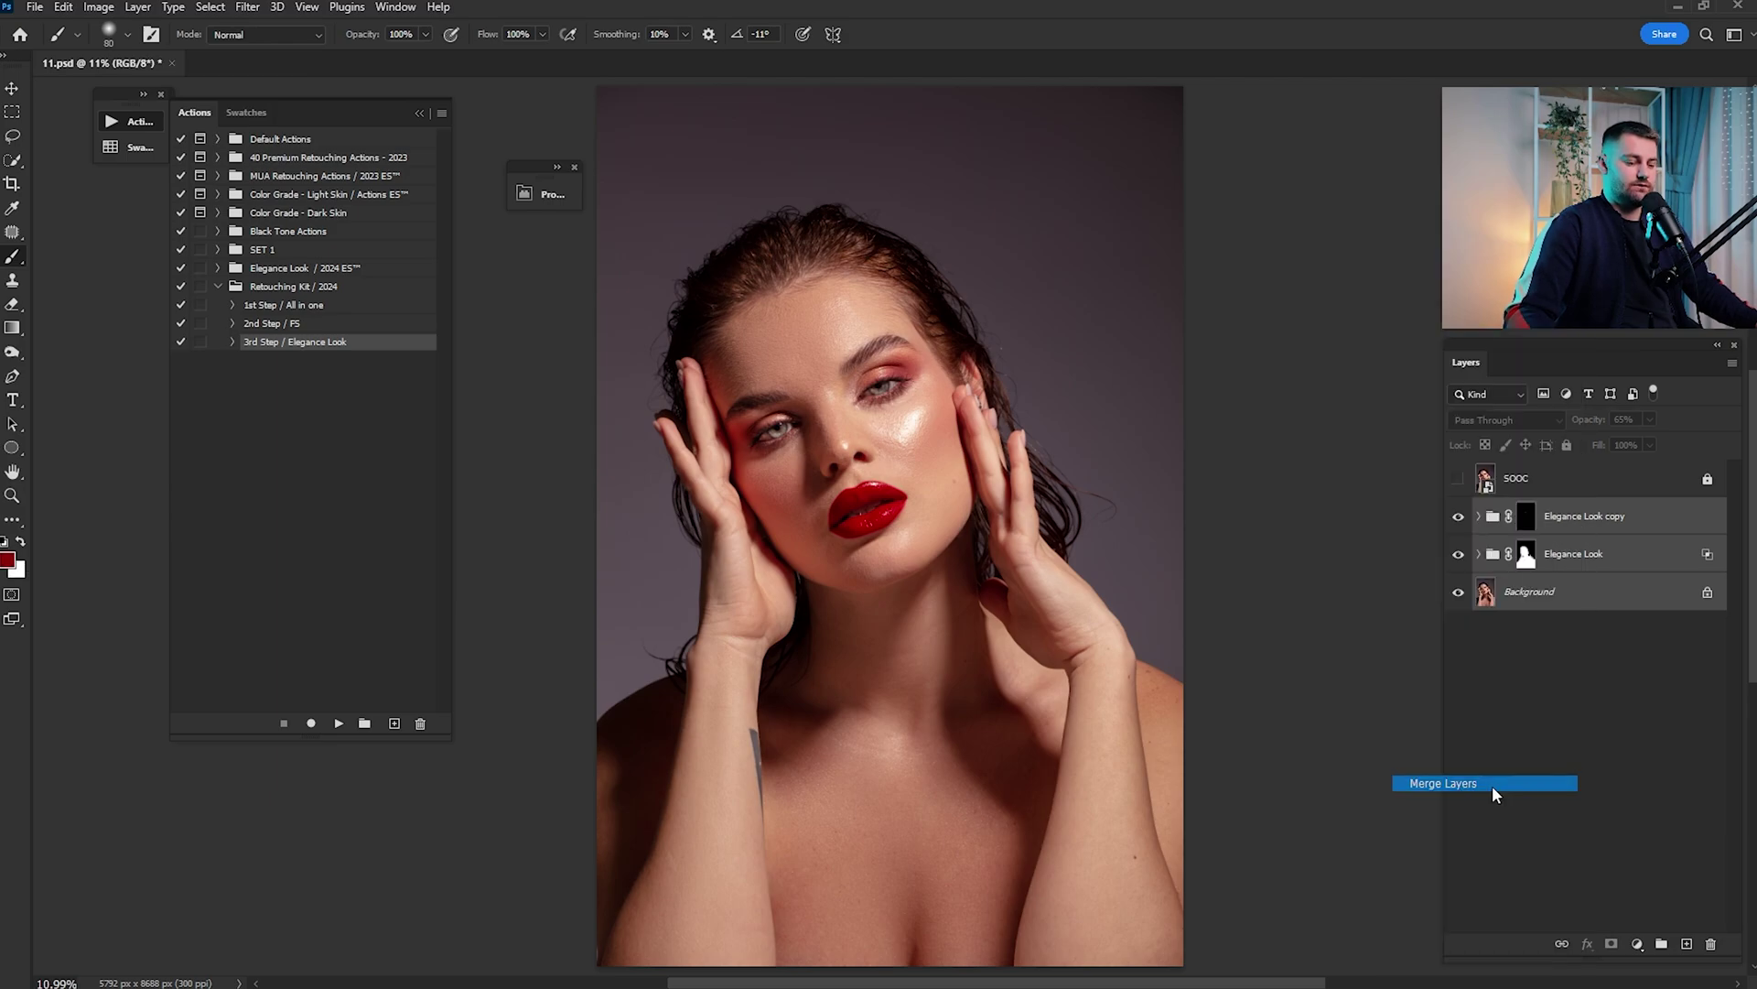
Compare the merged retouch with the SOOC original, then hide SOOC and activate the Background layer
left_click(1458, 478)
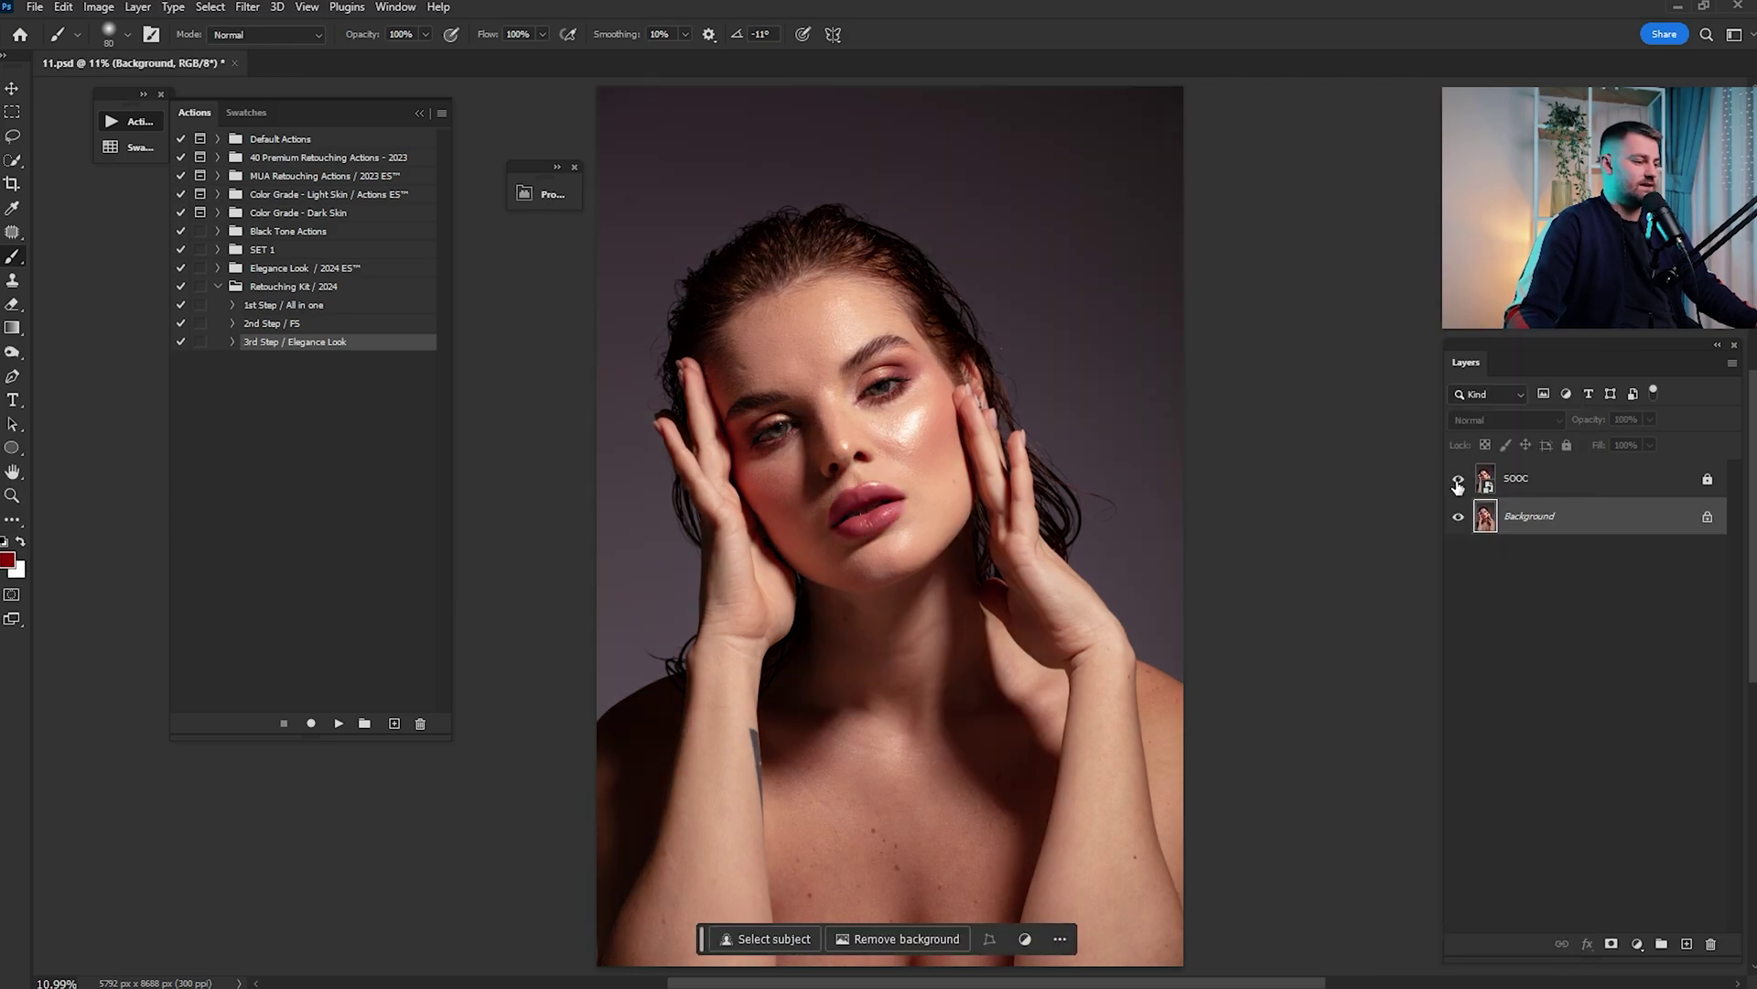
left_click(1458, 479)
left_click(1458, 479)
left_click(1458, 479)
left_click(1458, 478)
left_click(1458, 482)
left_click(1458, 482)
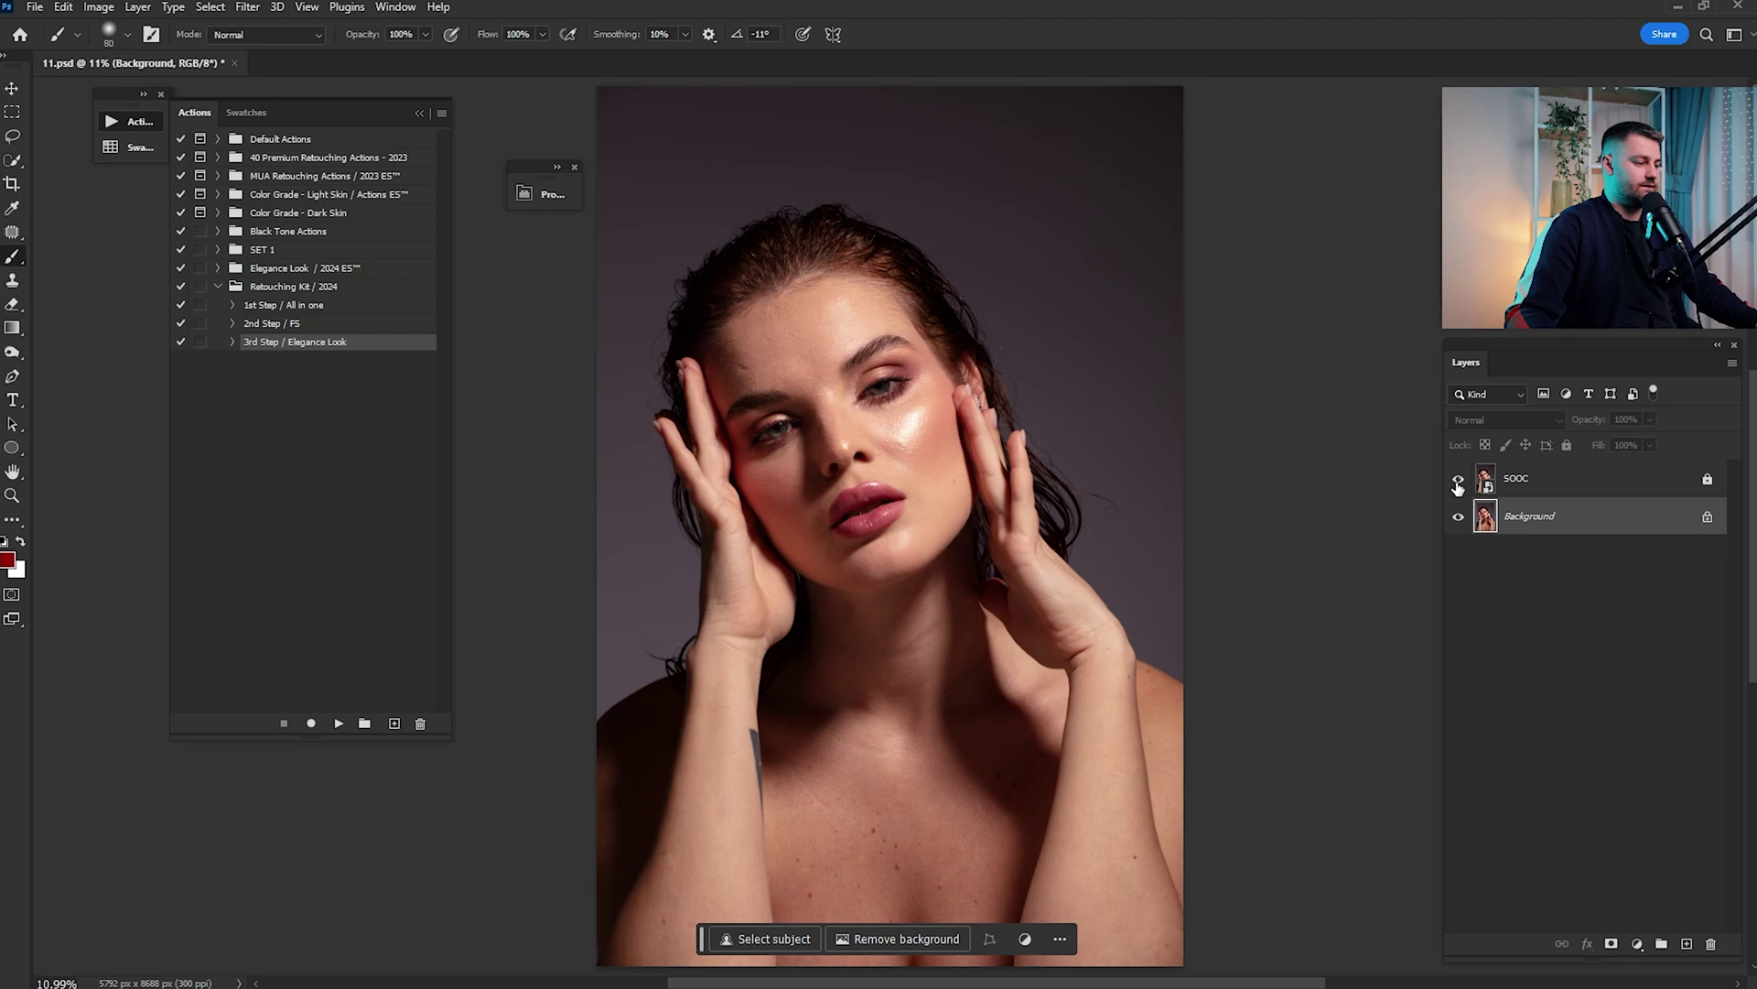
left_click(1458, 481)
left_click(1458, 482)
left_click(1458, 481)
left_click(1484, 490)
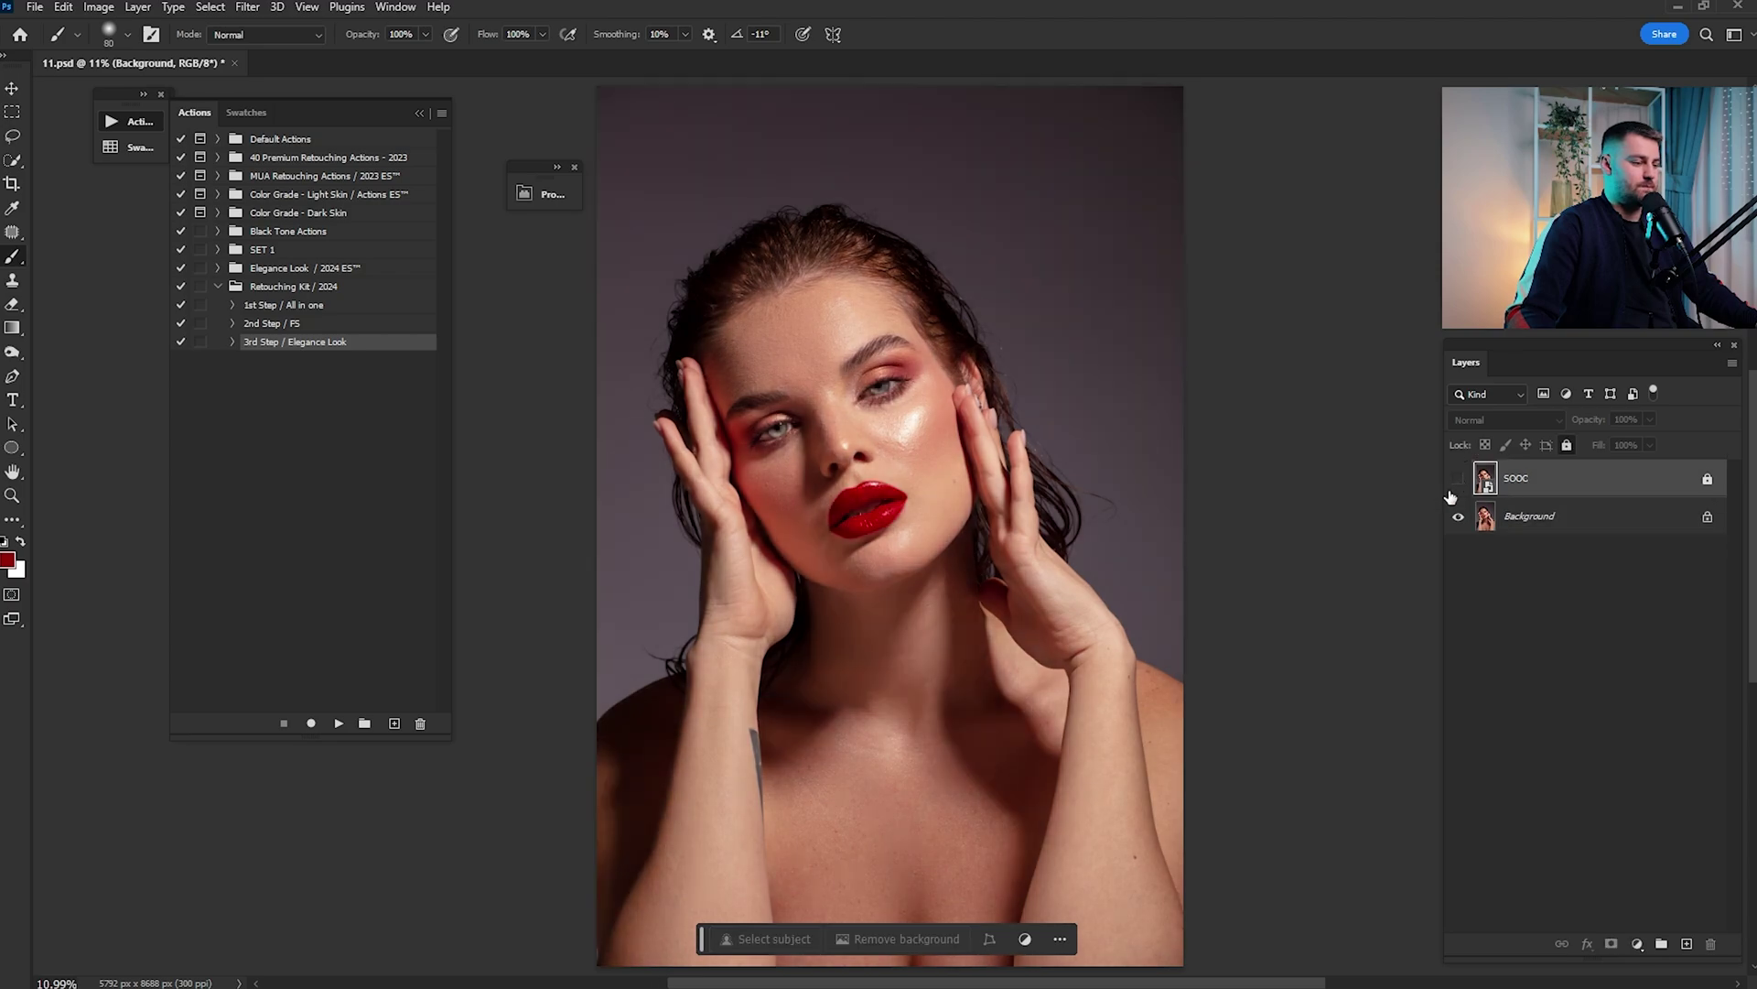
left_click(1584, 520)
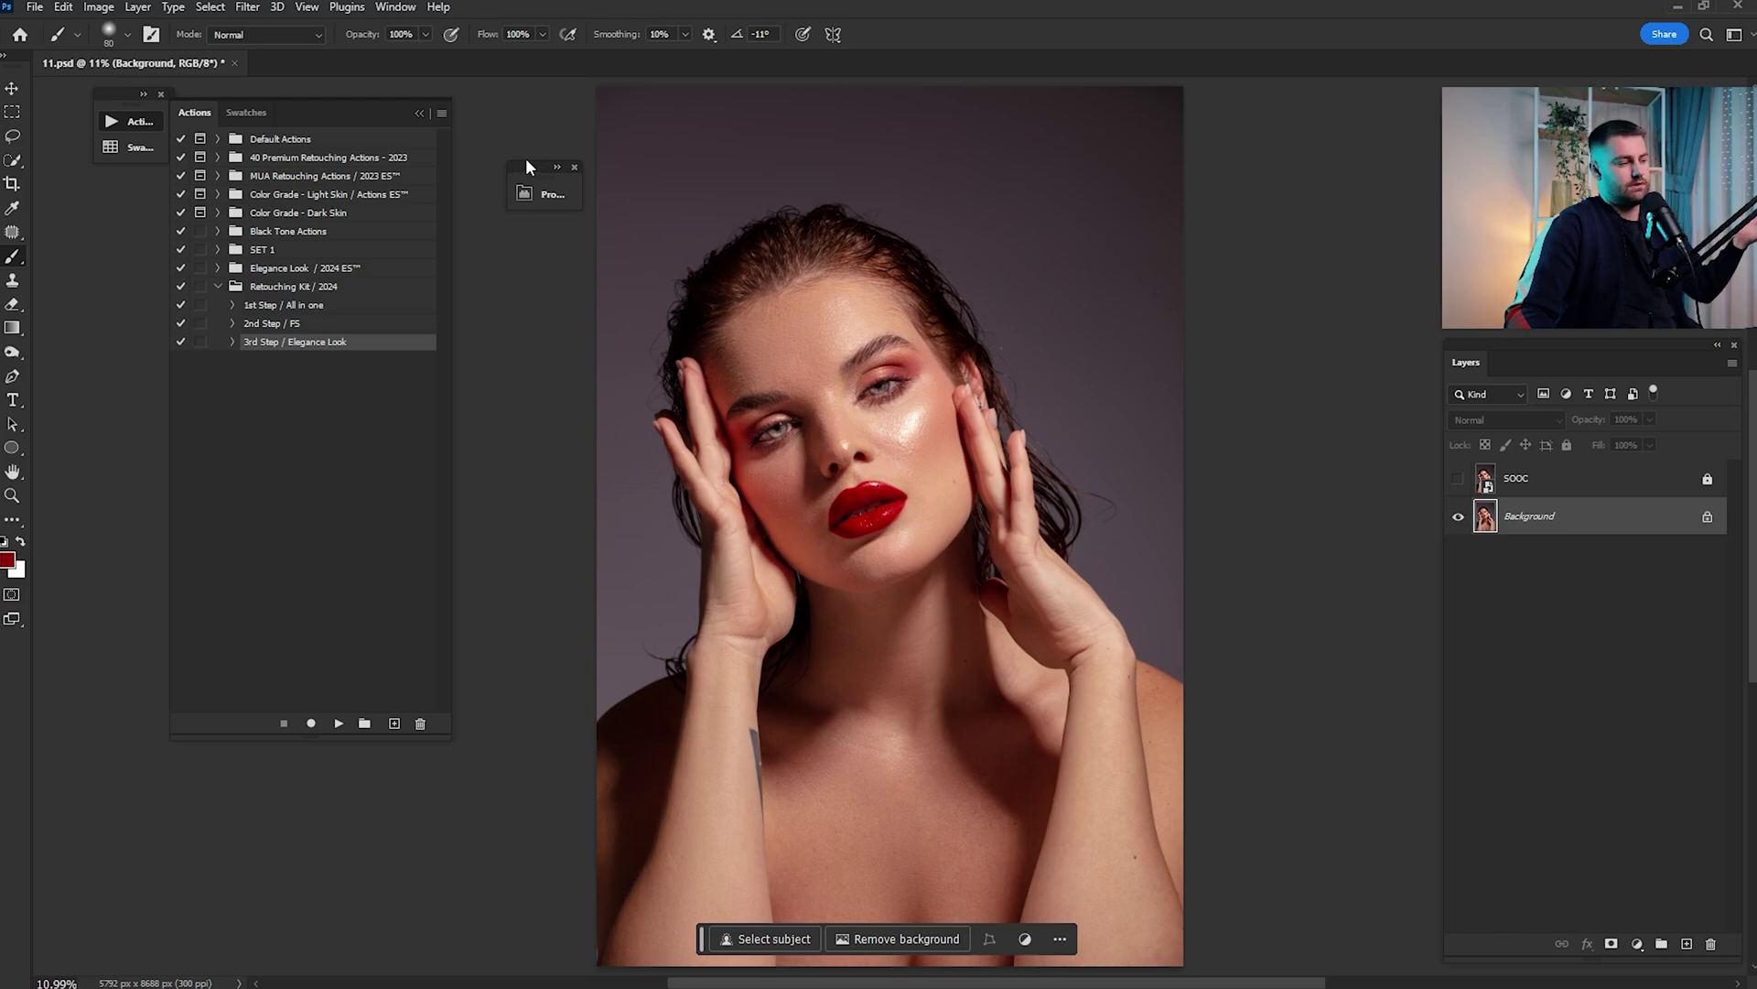
Peek into the Color Grade - Dark Skin action set, close it, and expand the Color Grade - Light Skin set
left_click(216, 212)
left_click(303, 216)
left_click(217, 212)
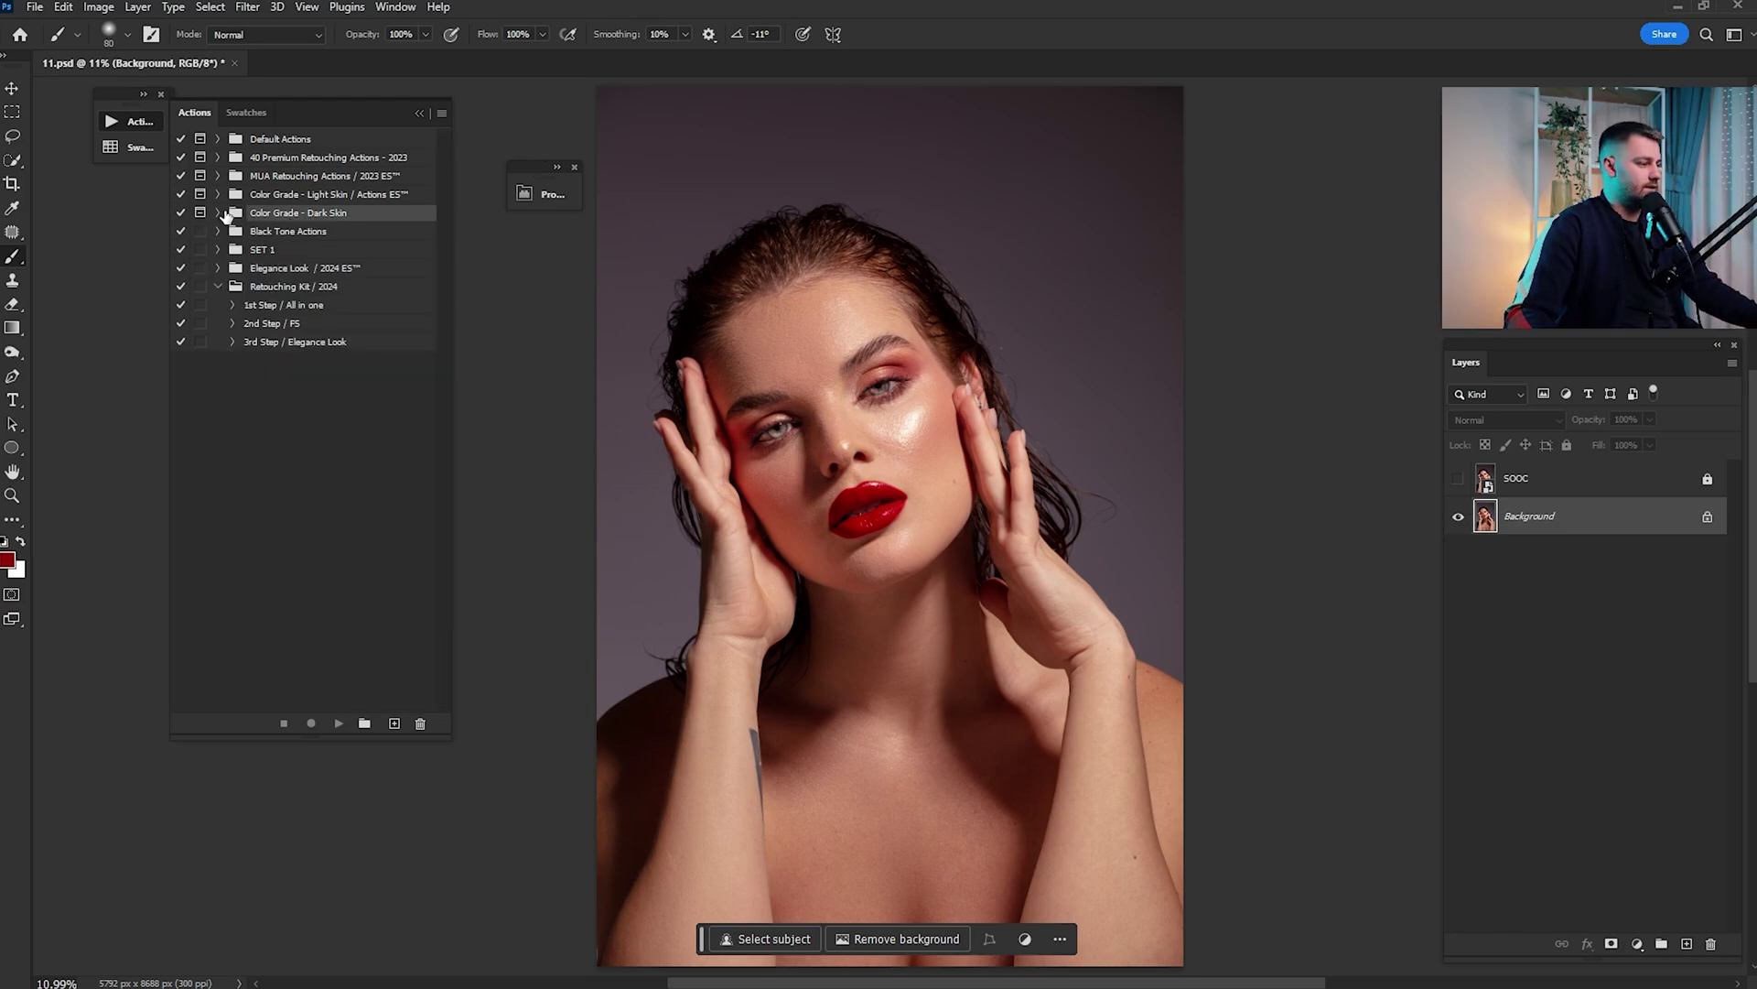
left_click(217, 194)
left_click(279, 196)
Try the A1, A2, A3 and A6 color grades on the portrait, deleting each trial
left_click(263, 234)
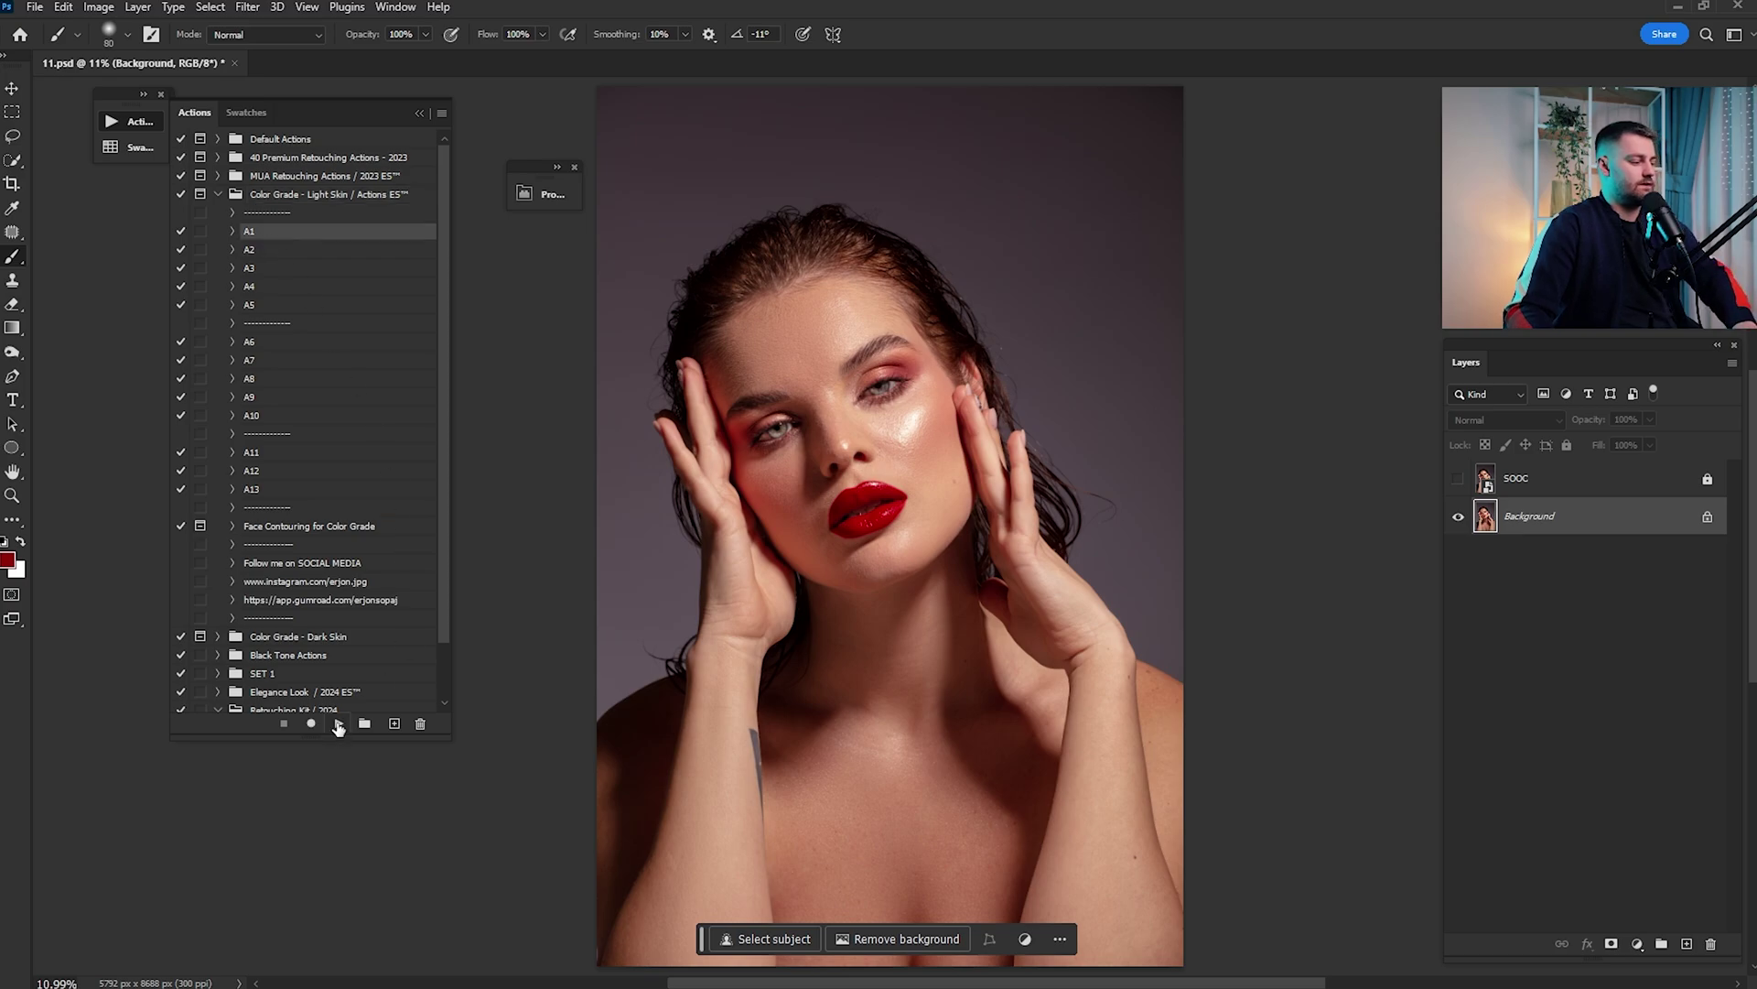
left_click(338, 723)
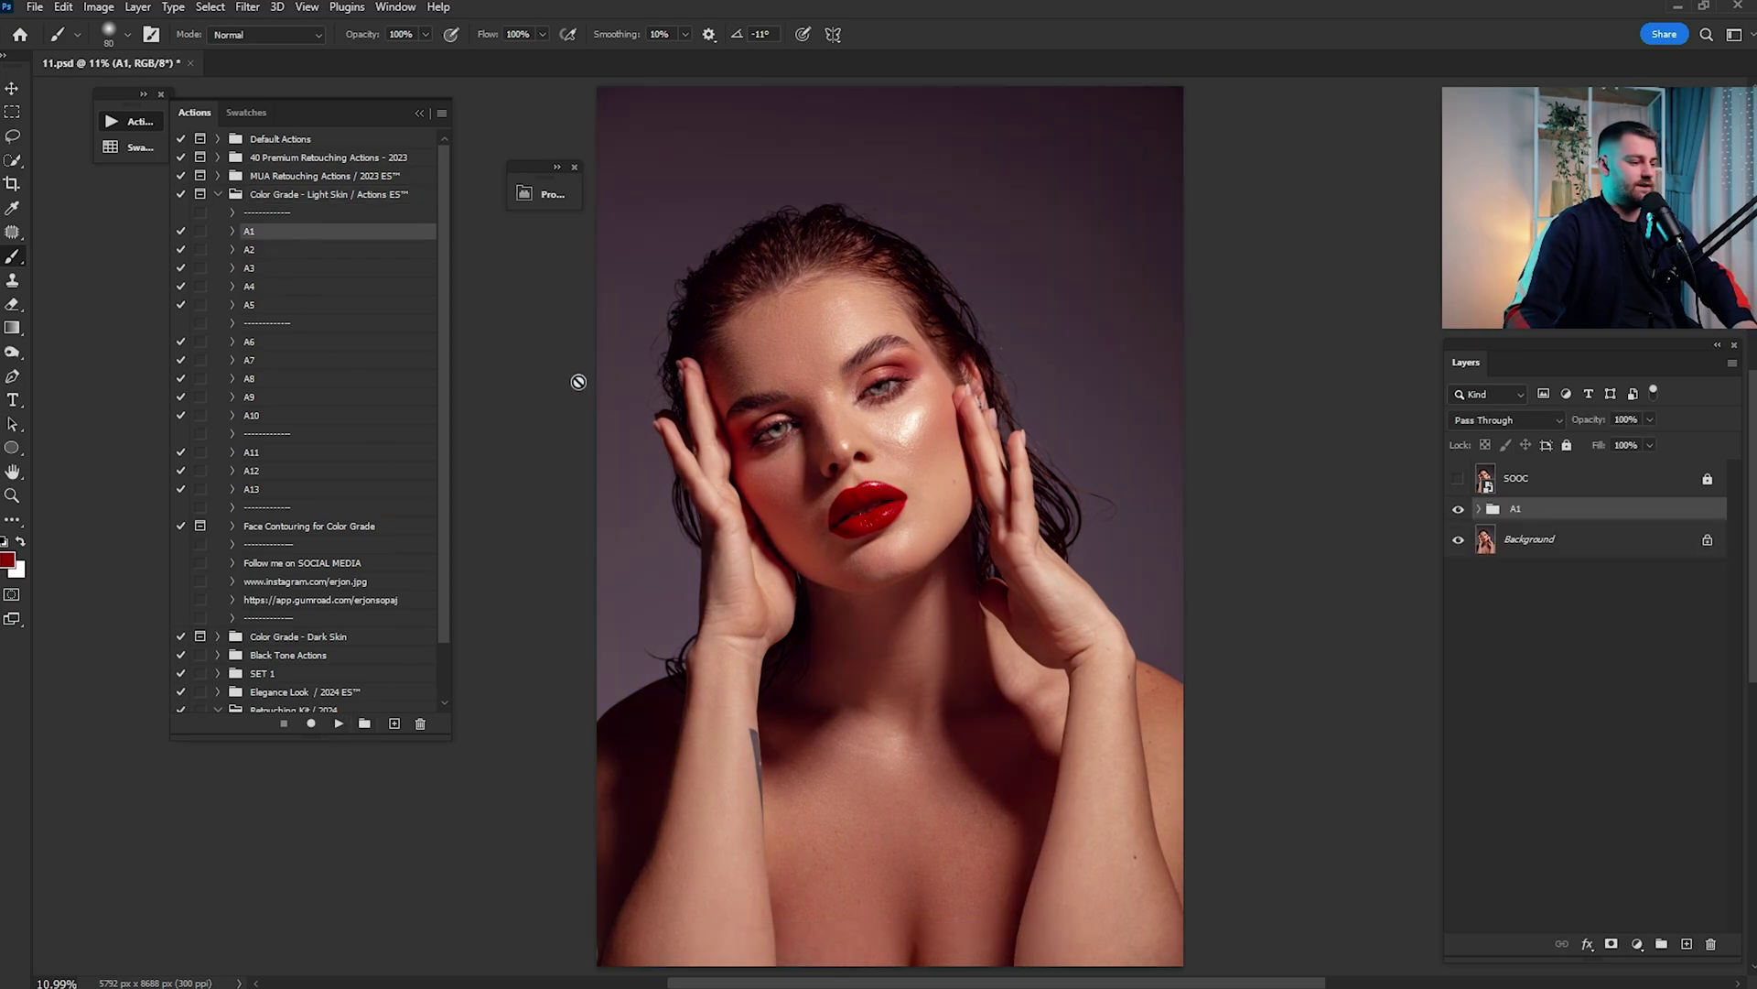
key("Delete")
left_click(275, 249)
left_click(338, 724)
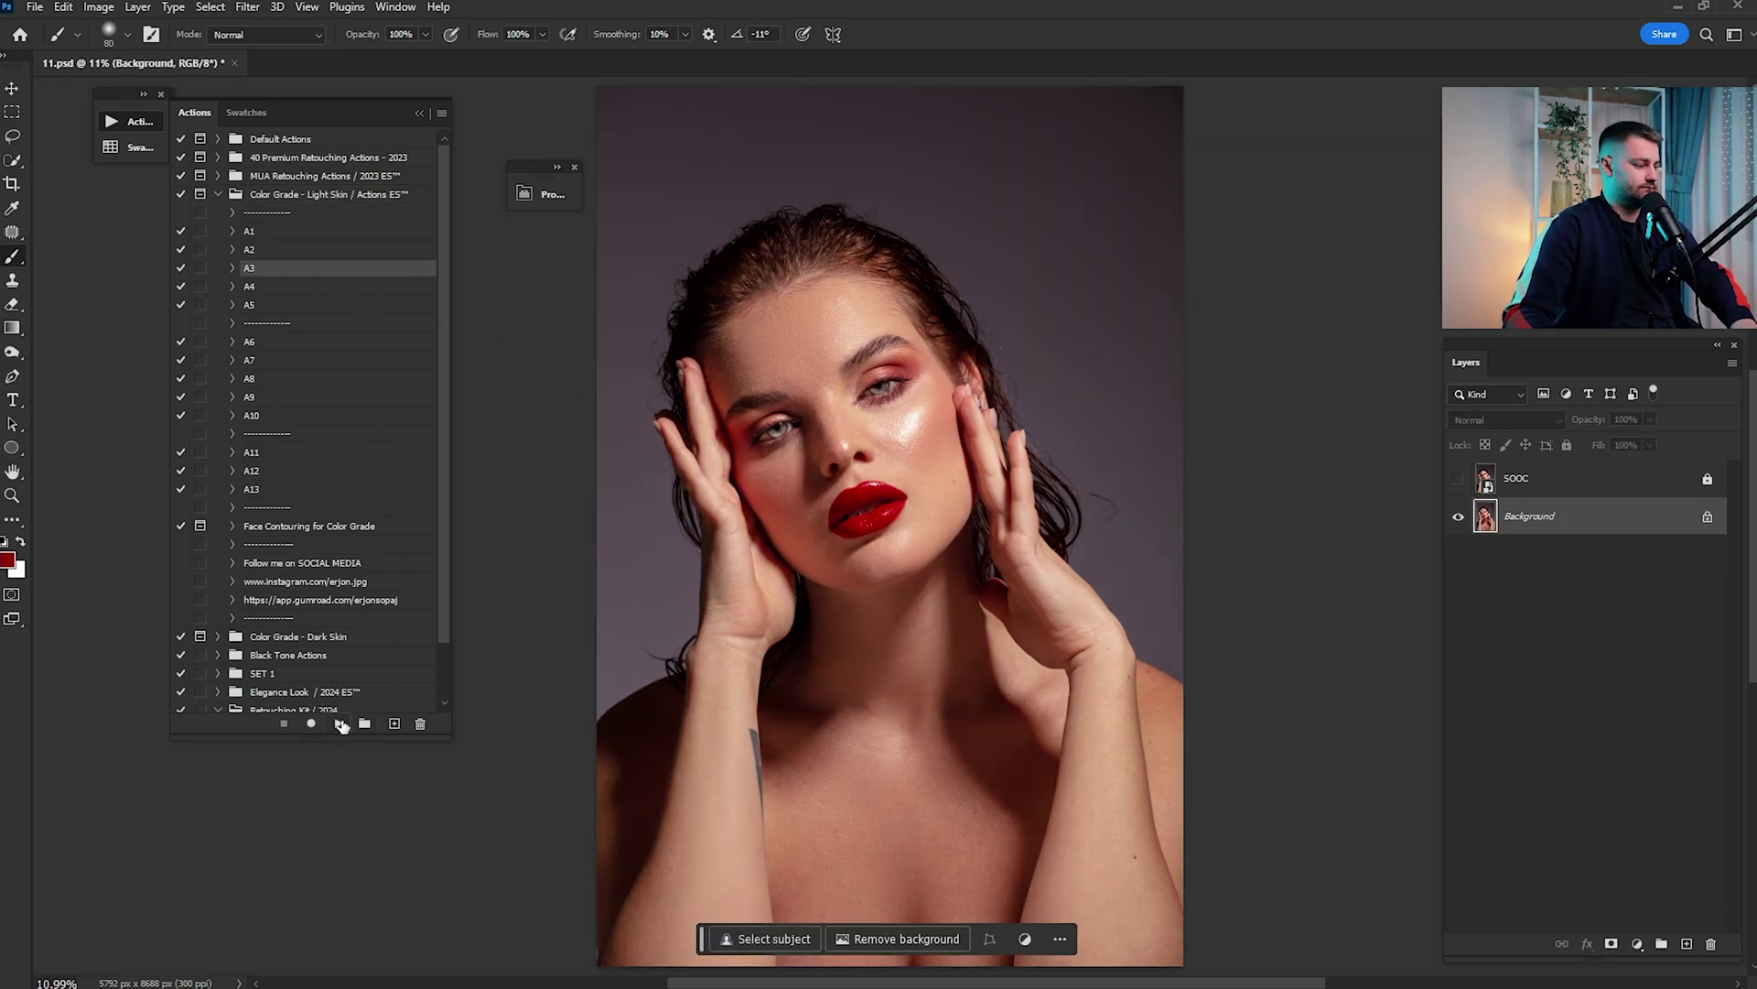
left_click(339, 724)
left_click(339, 724)
left_click(1545, 483)
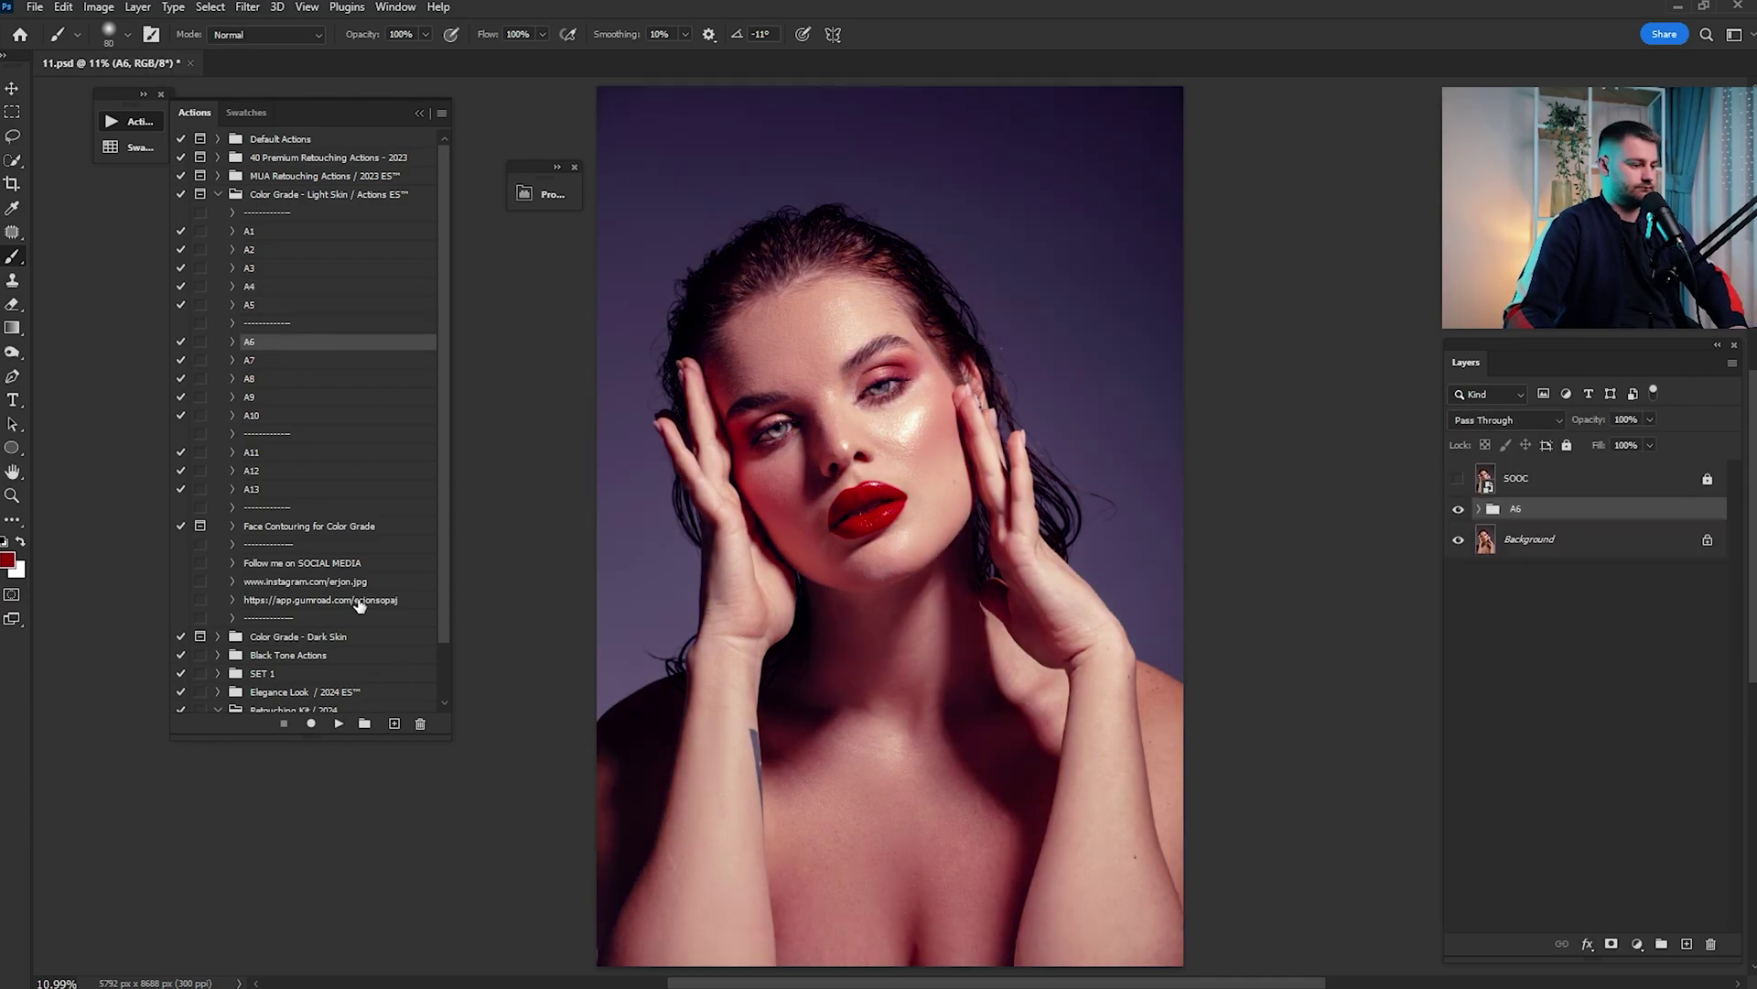
key("Delete")
Try the A10, A11 and A12 color grades on the portrait, discarding each trial
left_click(250, 414)
left_click(339, 723)
left_click(252, 452)
left_click(339, 723)
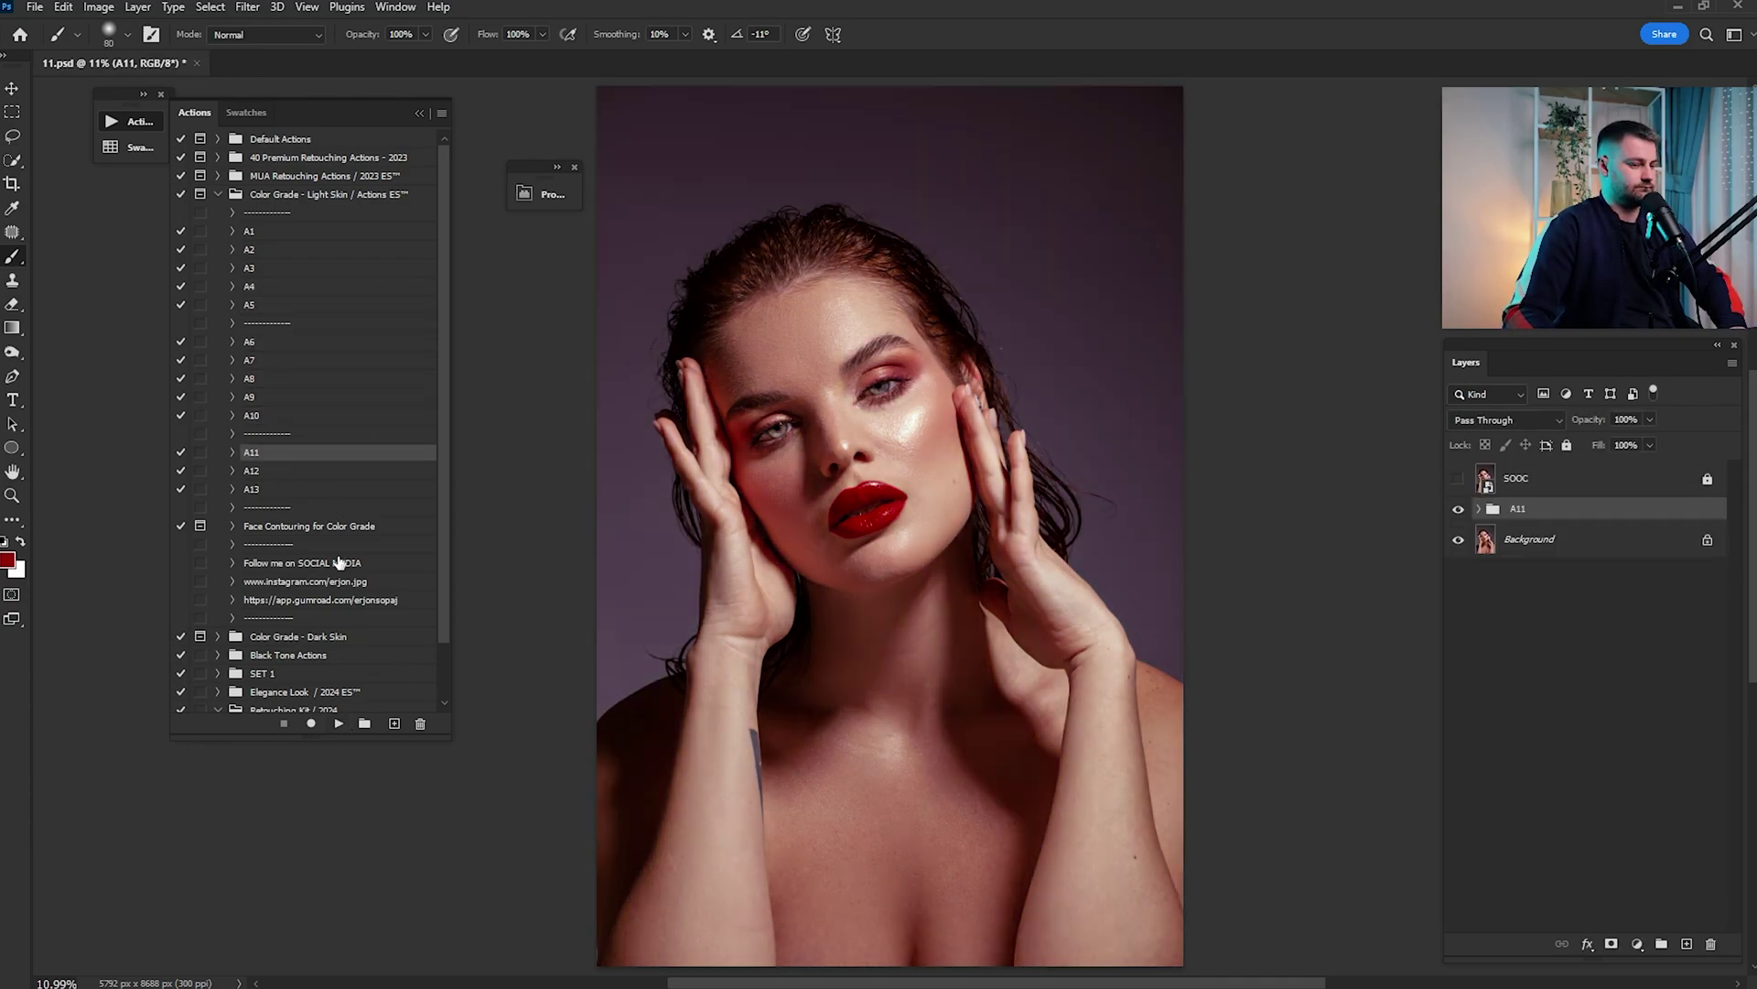
left_click(252, 471)
left_click(340, 723)
Apply the A1 color grade, review its adjustment layers and effect, and set the group's opacity to 45%
left_click(250, 232)
left_click(340, 723)
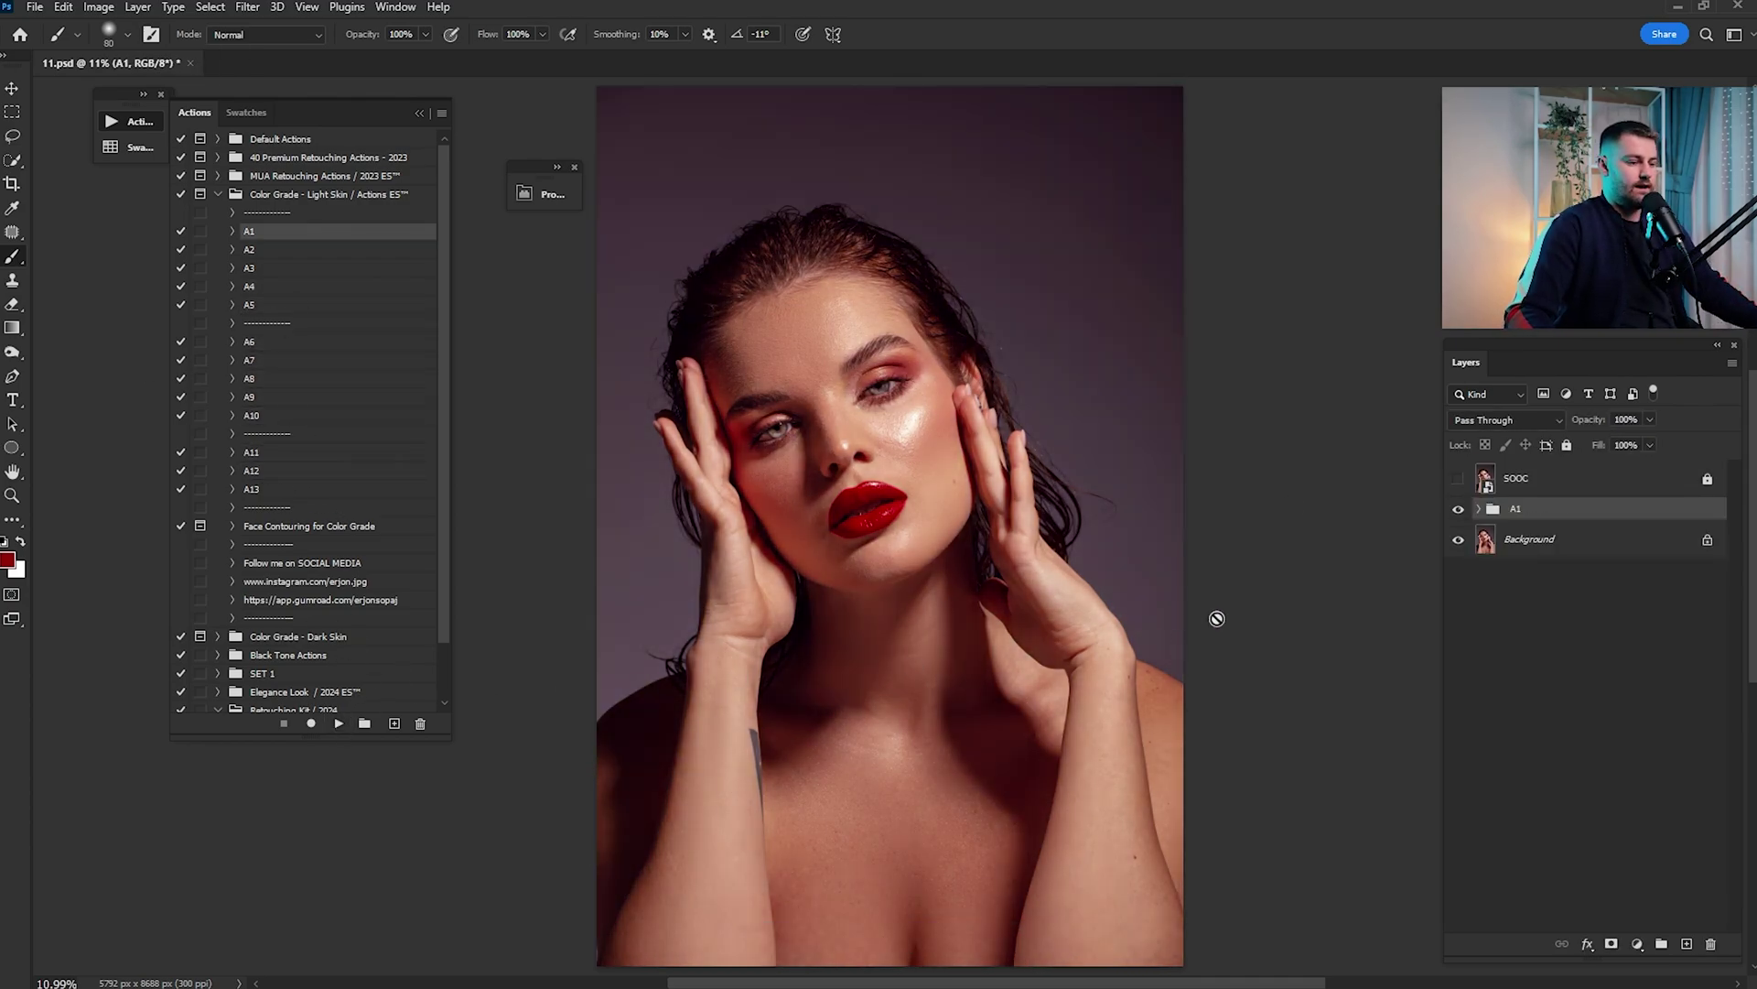
left_click(1479, 509)
left_click(1459, 509)
left_click(1459, 509)
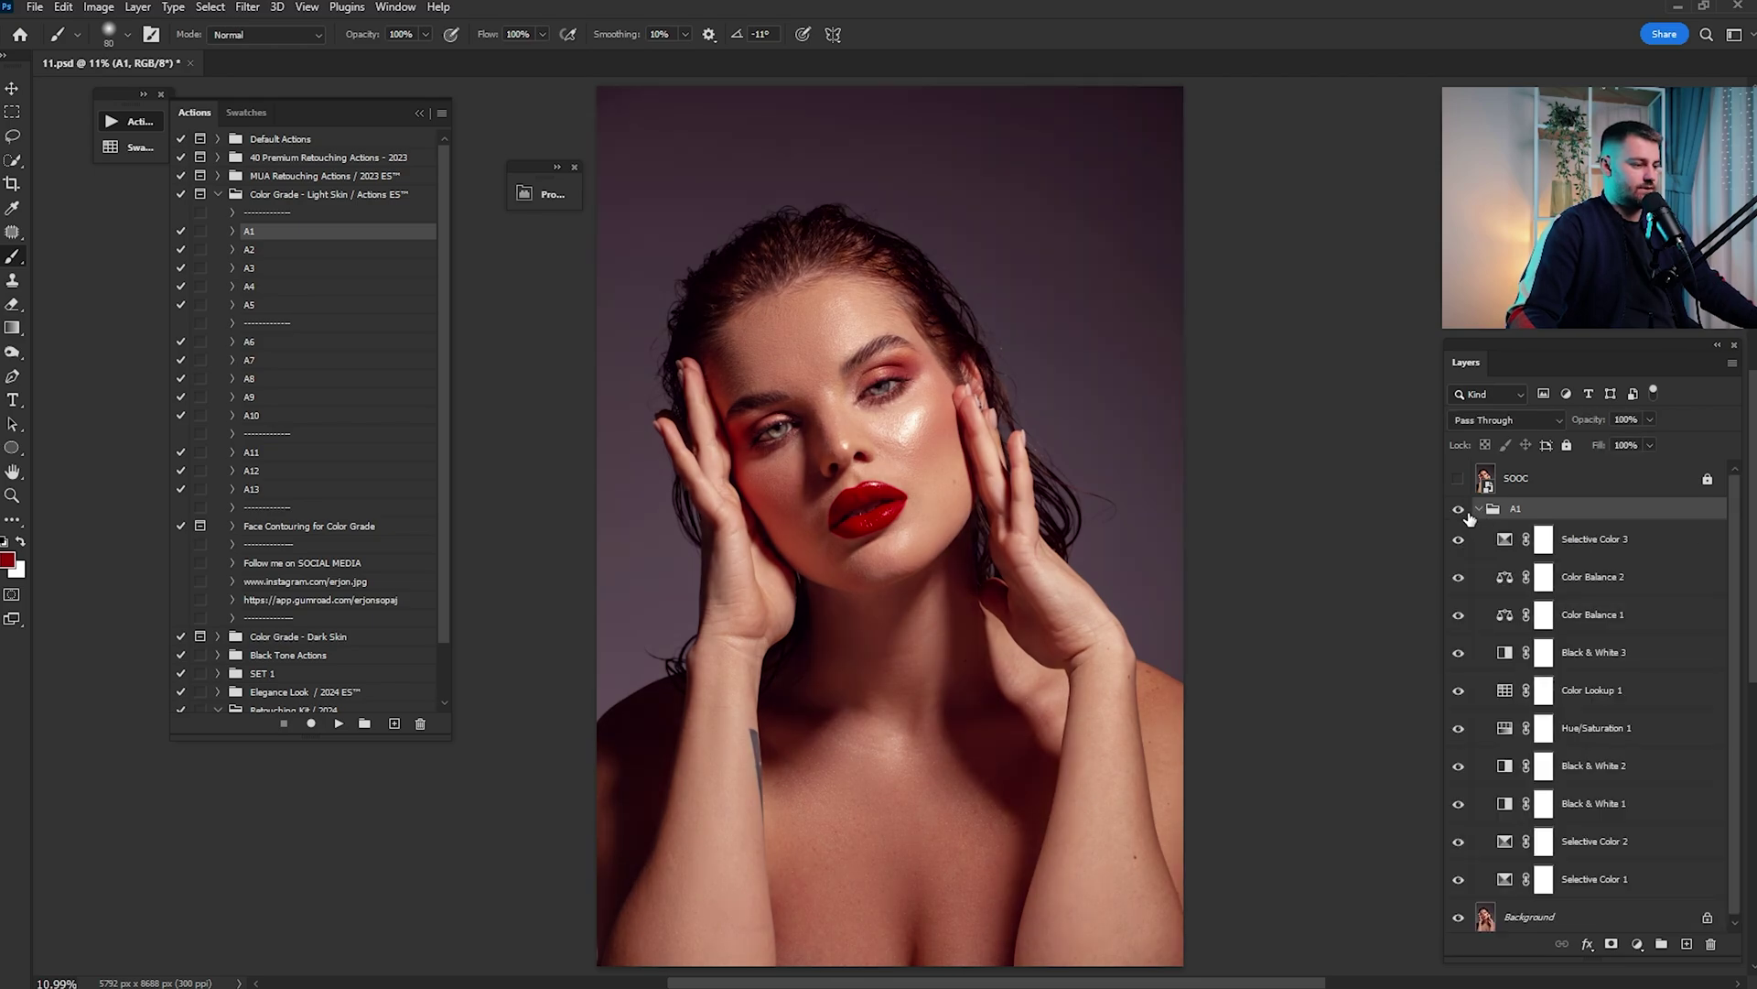
left_click(1478, 509)
type("45")
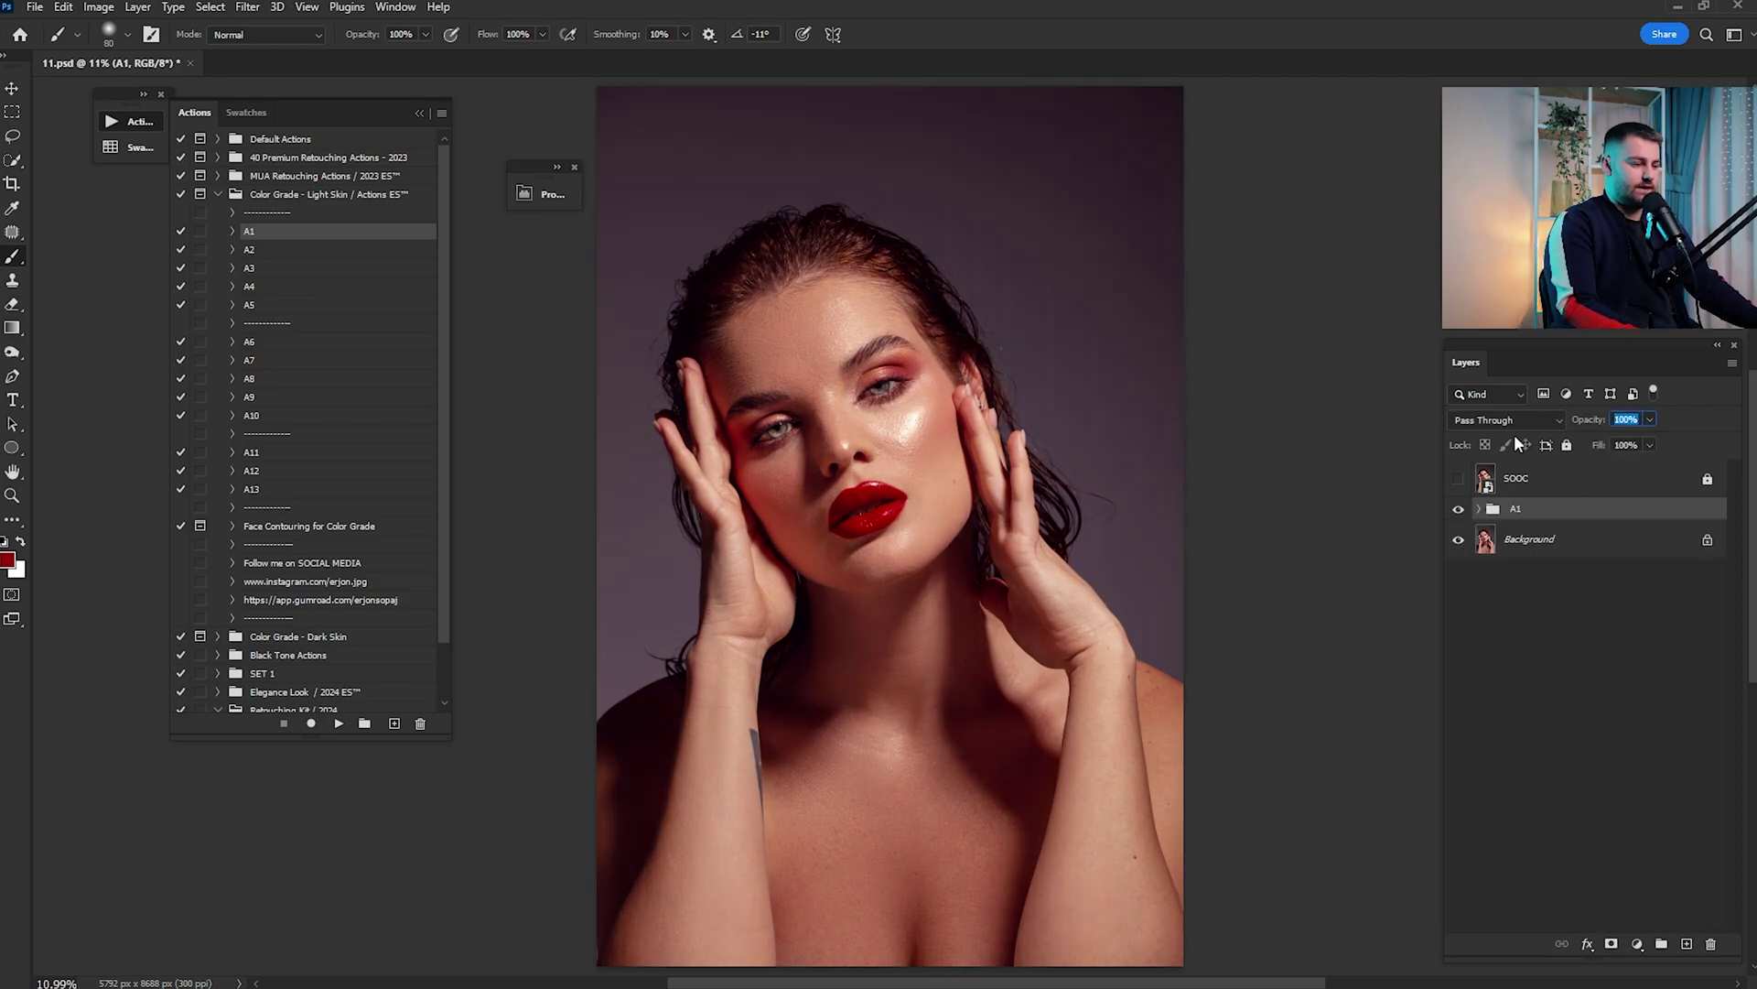
key("Return")
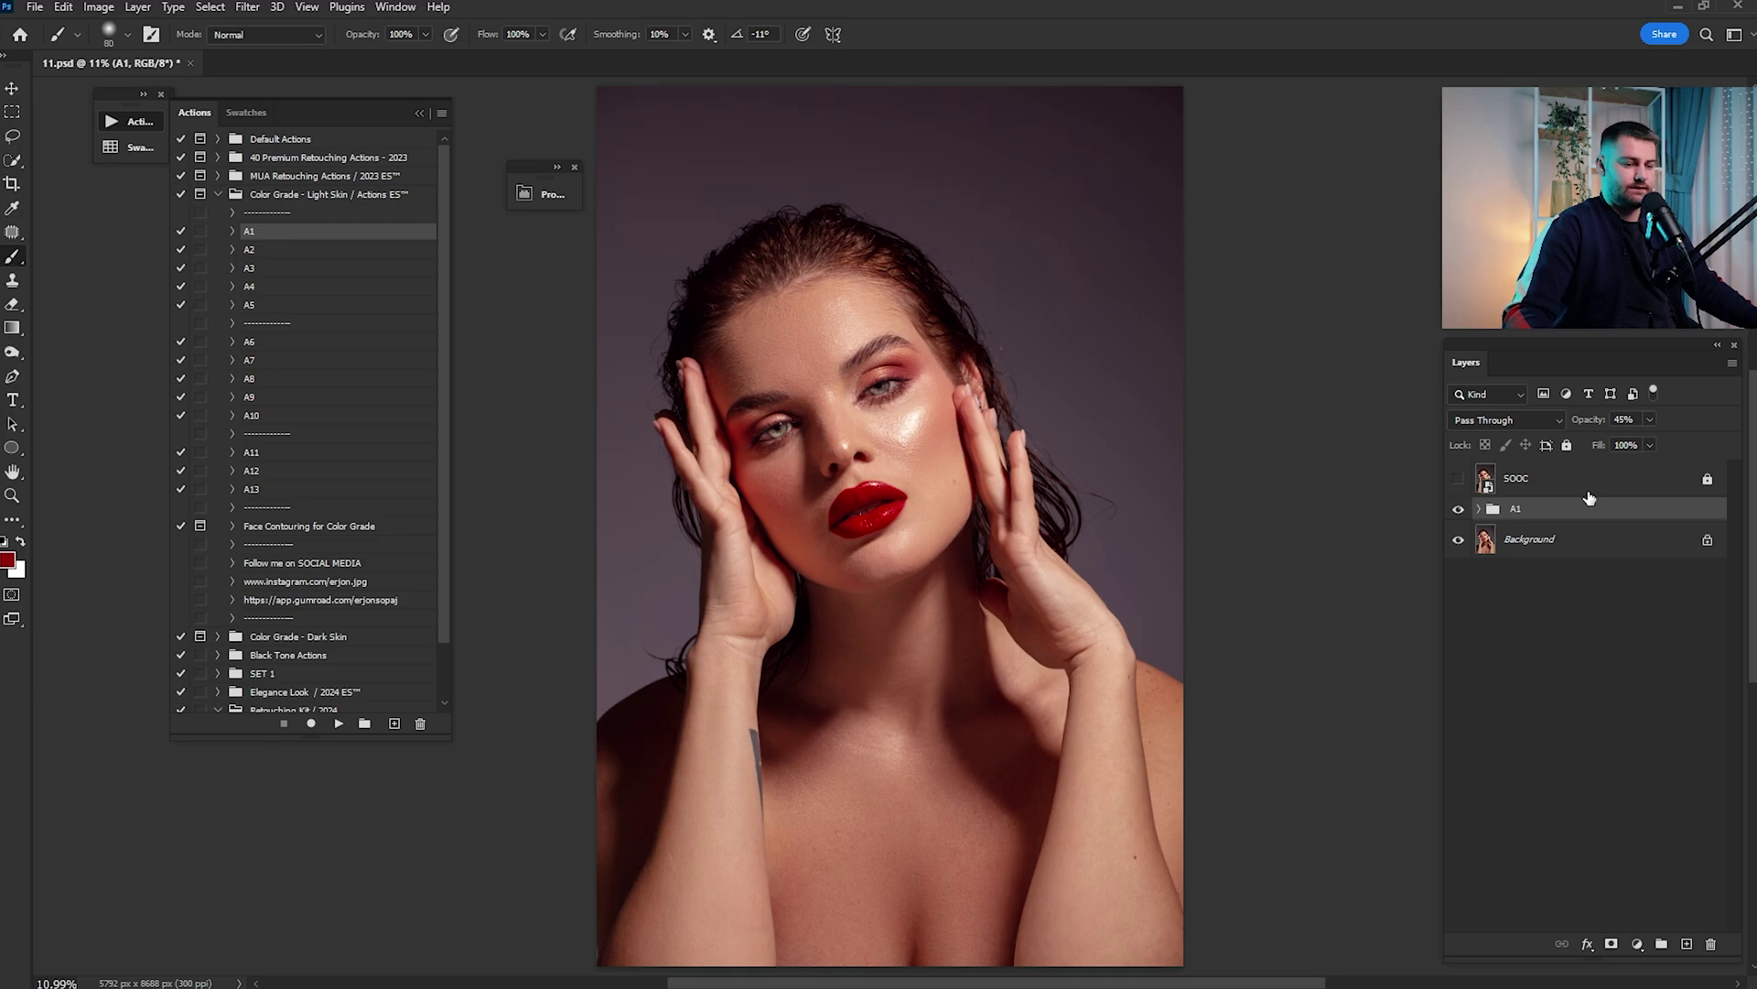
Merge the A1 color grade group into the Background layer
left_click(1513, 487)
left_click(1512, 511)
left_click(1530, 542, "shift")
right_click(1529, 516)
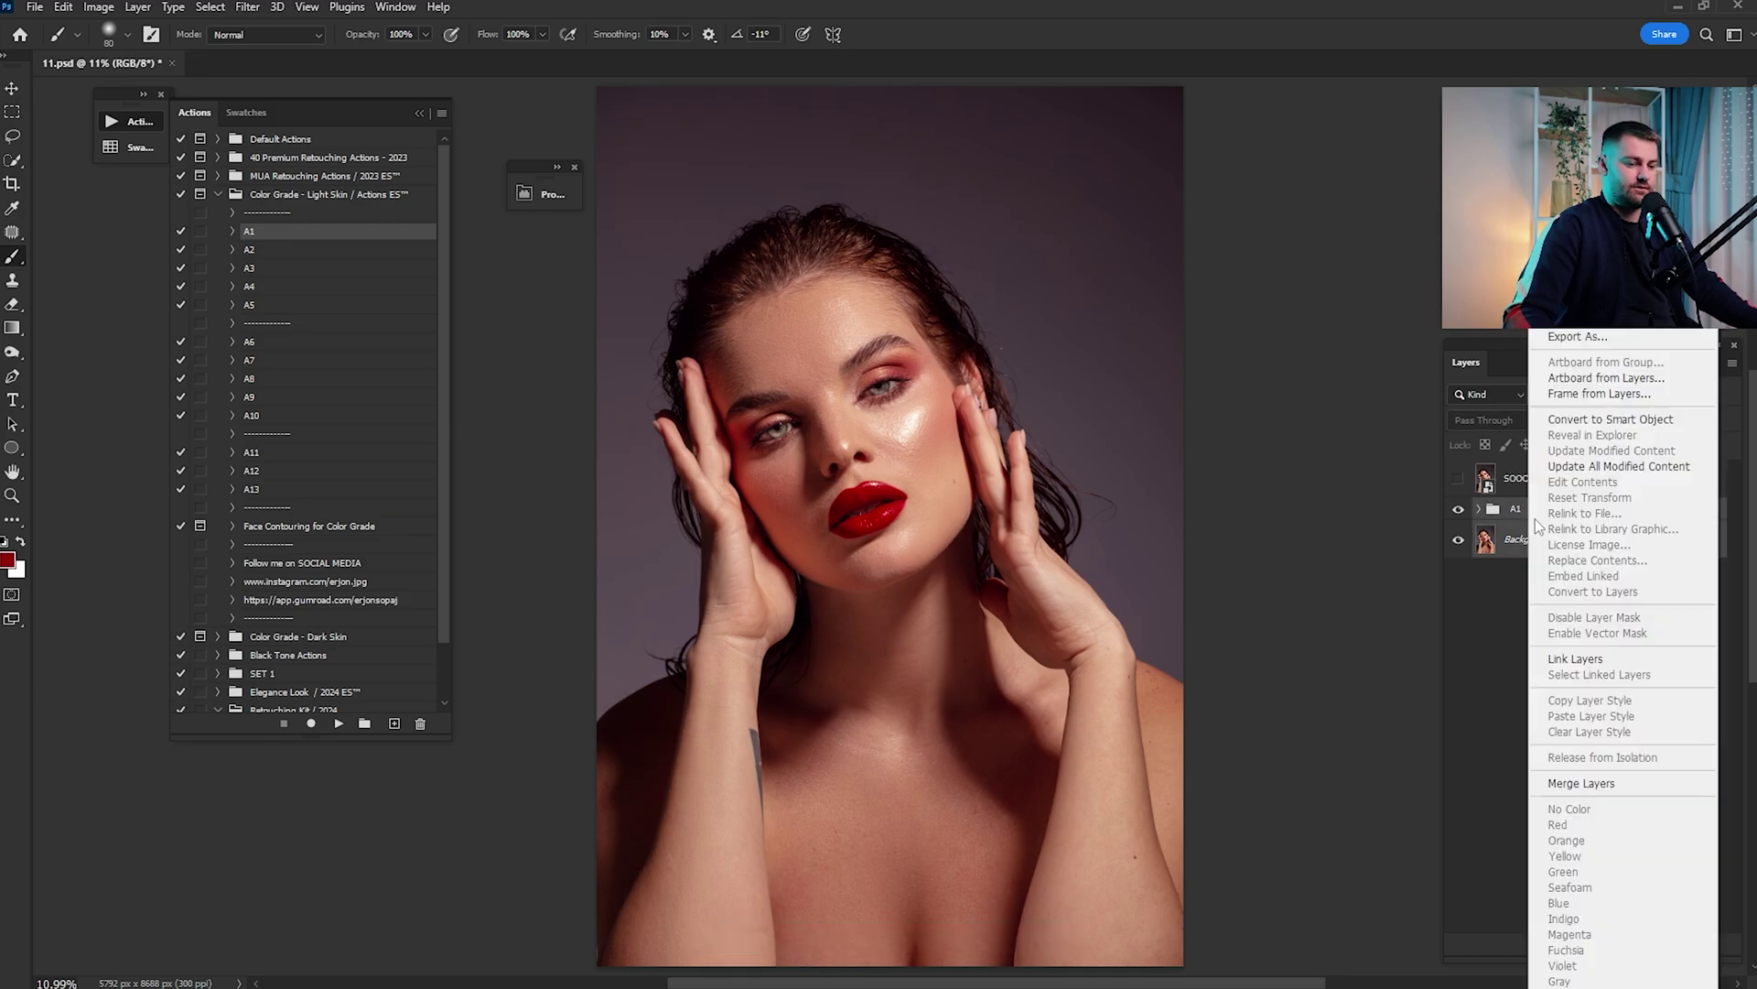
left_click(1600, 784)
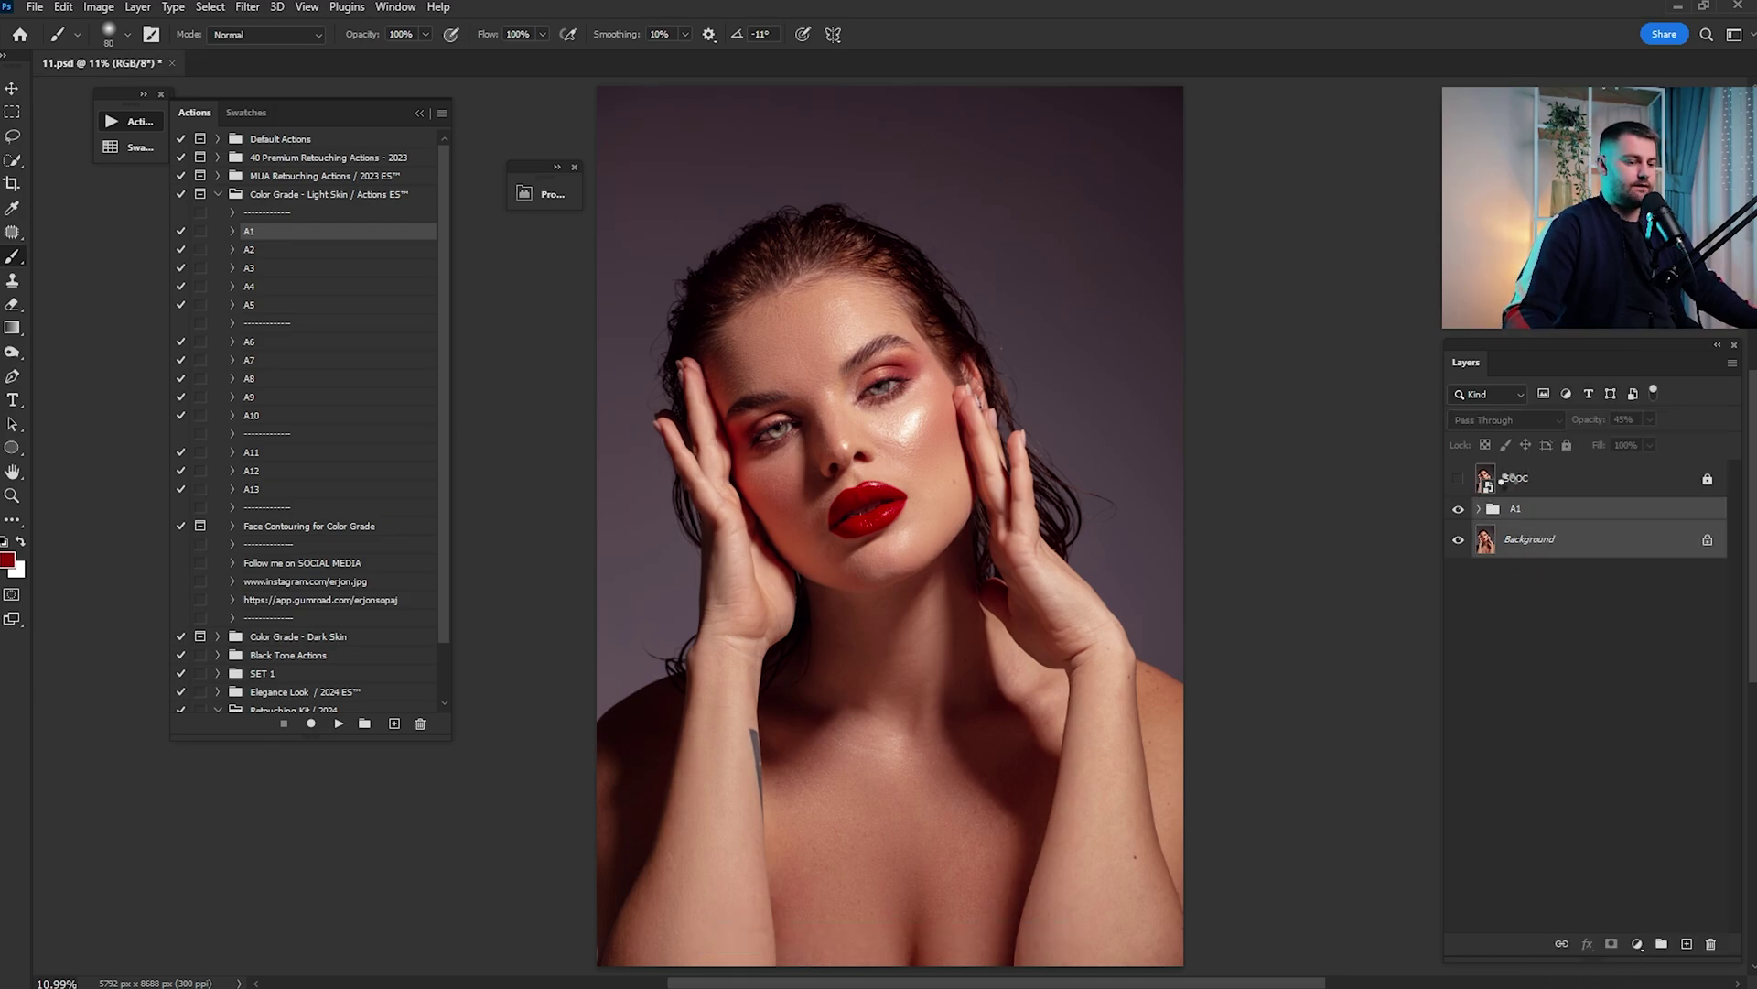
Toggle the SOOC layer to compare the graded portrait with the original over the whole image
left_click(1499, 487)
left_click(1459, 480)
left_click(1459, 480)
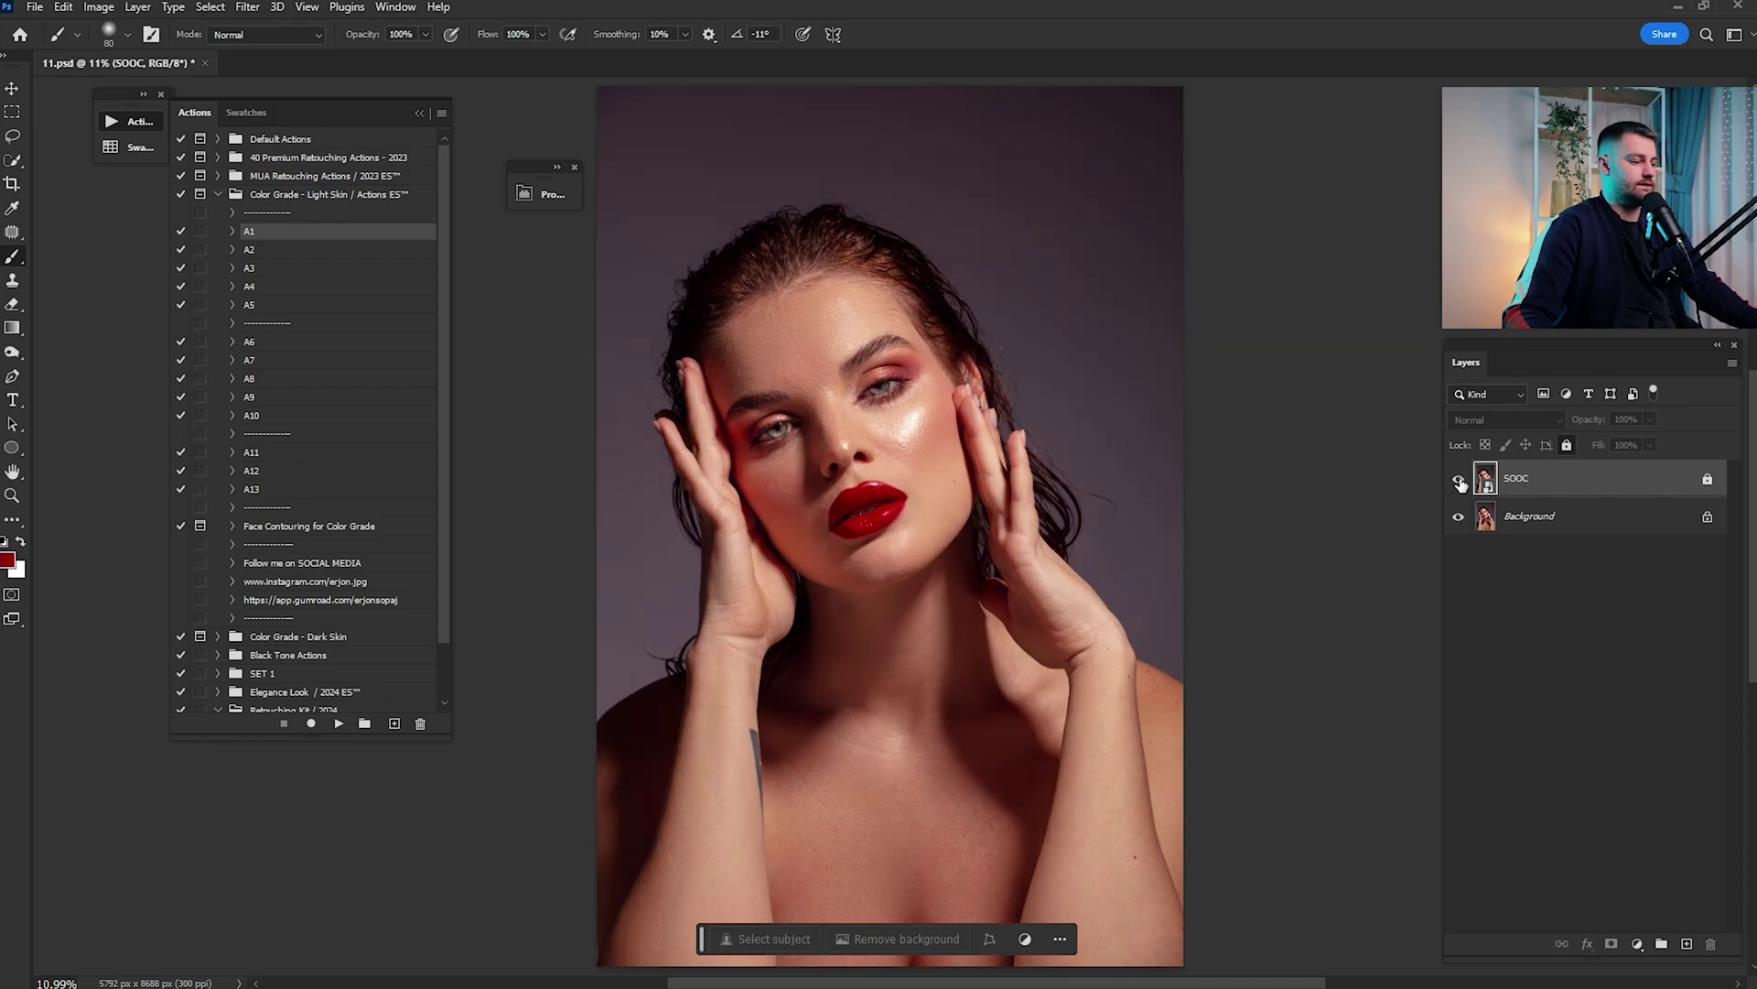
left_click(1459, 479)
left_click(1459, 480)
left_click(1459, 479)
left_click(1459, 479)
left_click(1459, 480)
left_click(1459, 479)
Compare the face close up with and without the SOOC original, and return to the full-image view
key("z")
mouse_move(827, 412)
left_mouse_down()
mouse_move(1062, 514)
mouse_move(1034, 502)
left_mouse_up()
left_click_drag(1078, 500, 1140, 544)
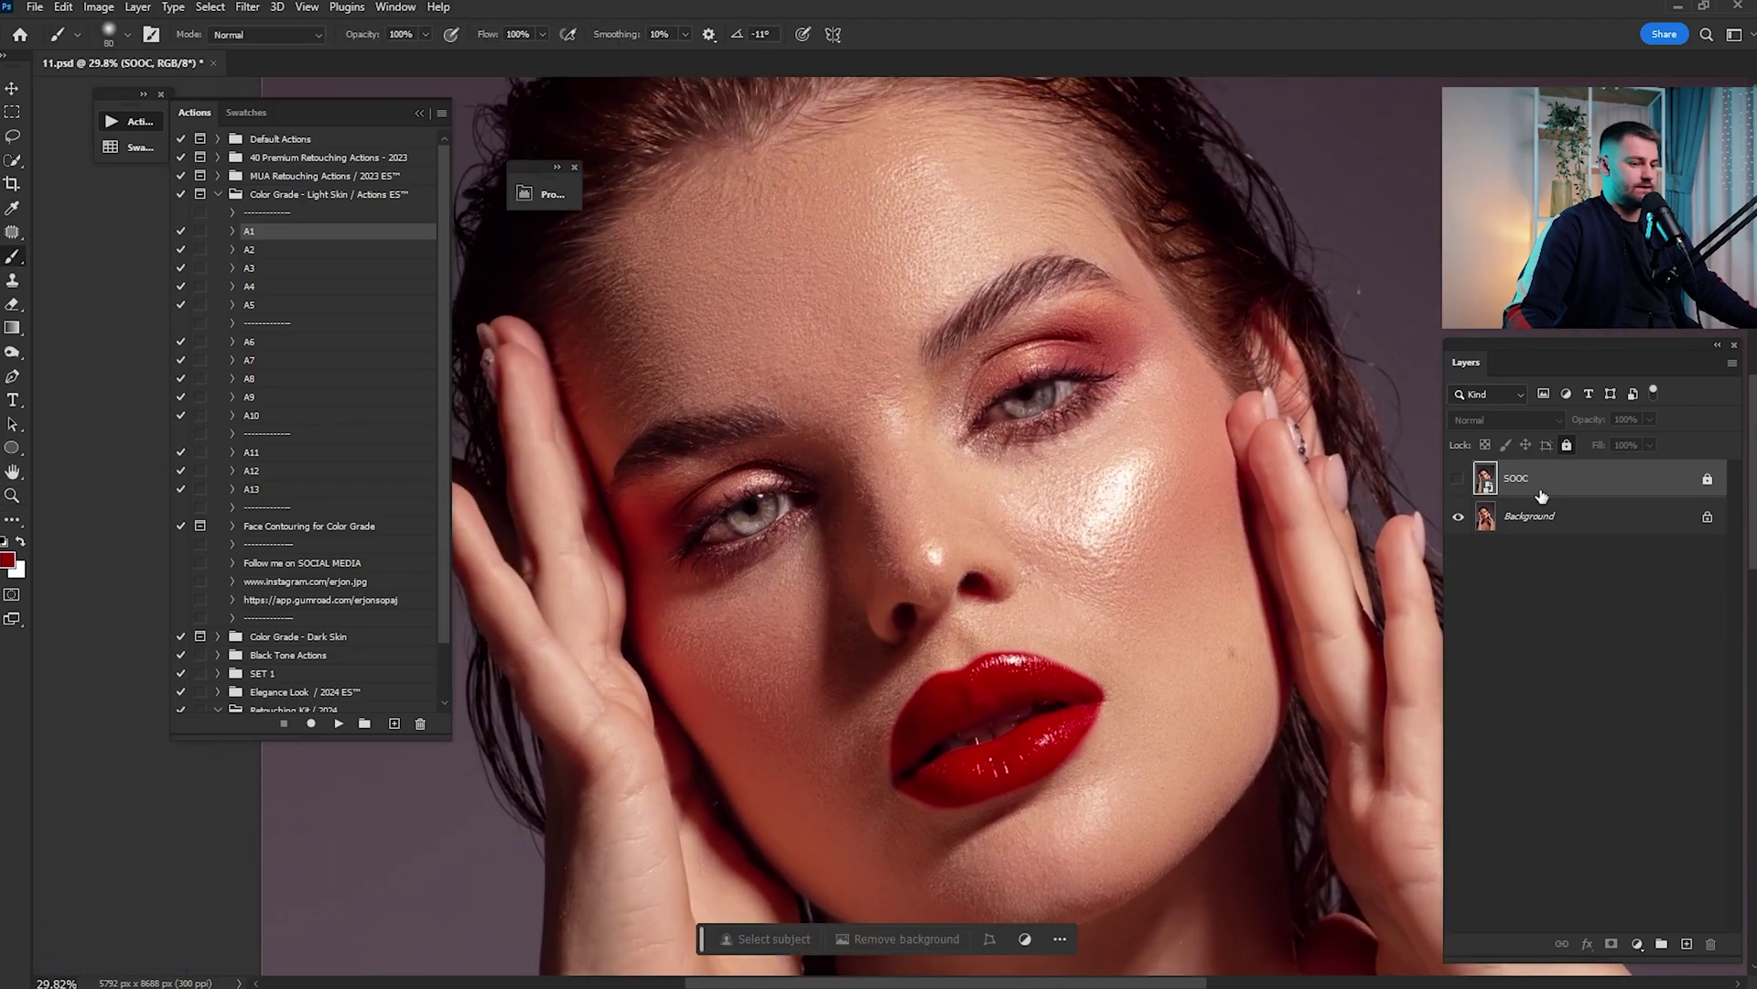
left_click(1458, 479)
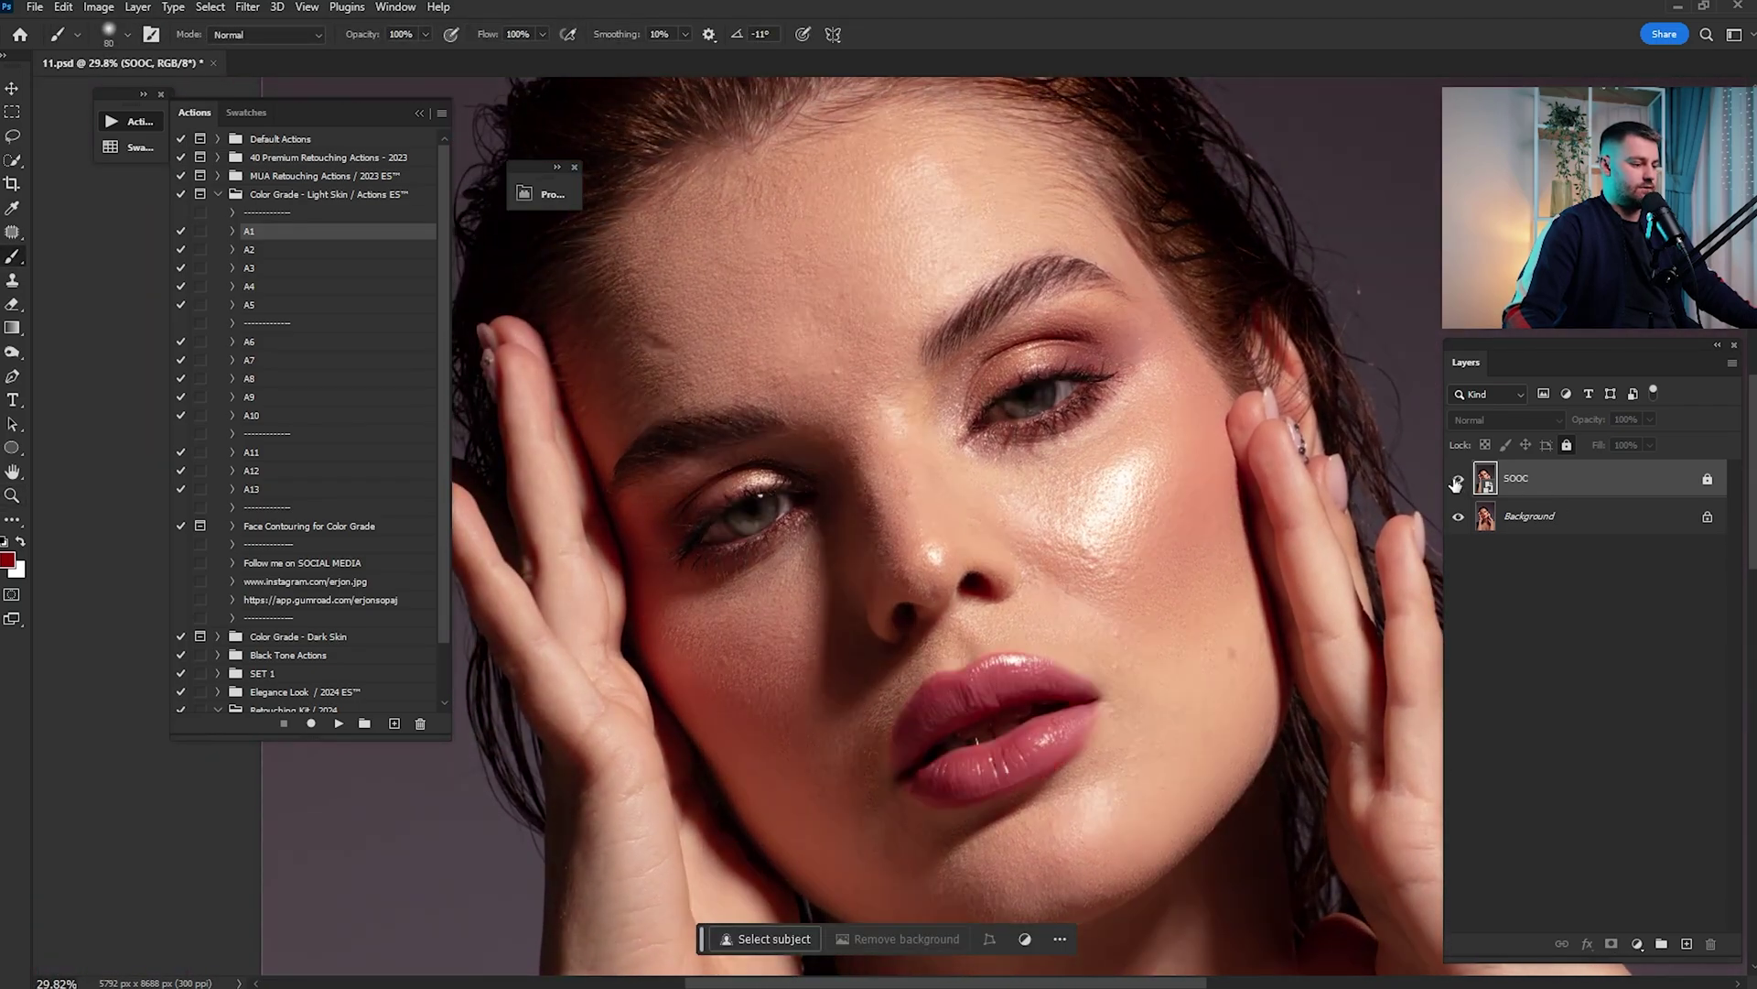
left_click(1457, 481)
left_click(1458, 481)
left_click(1457, 481)
key("ctrl+0")
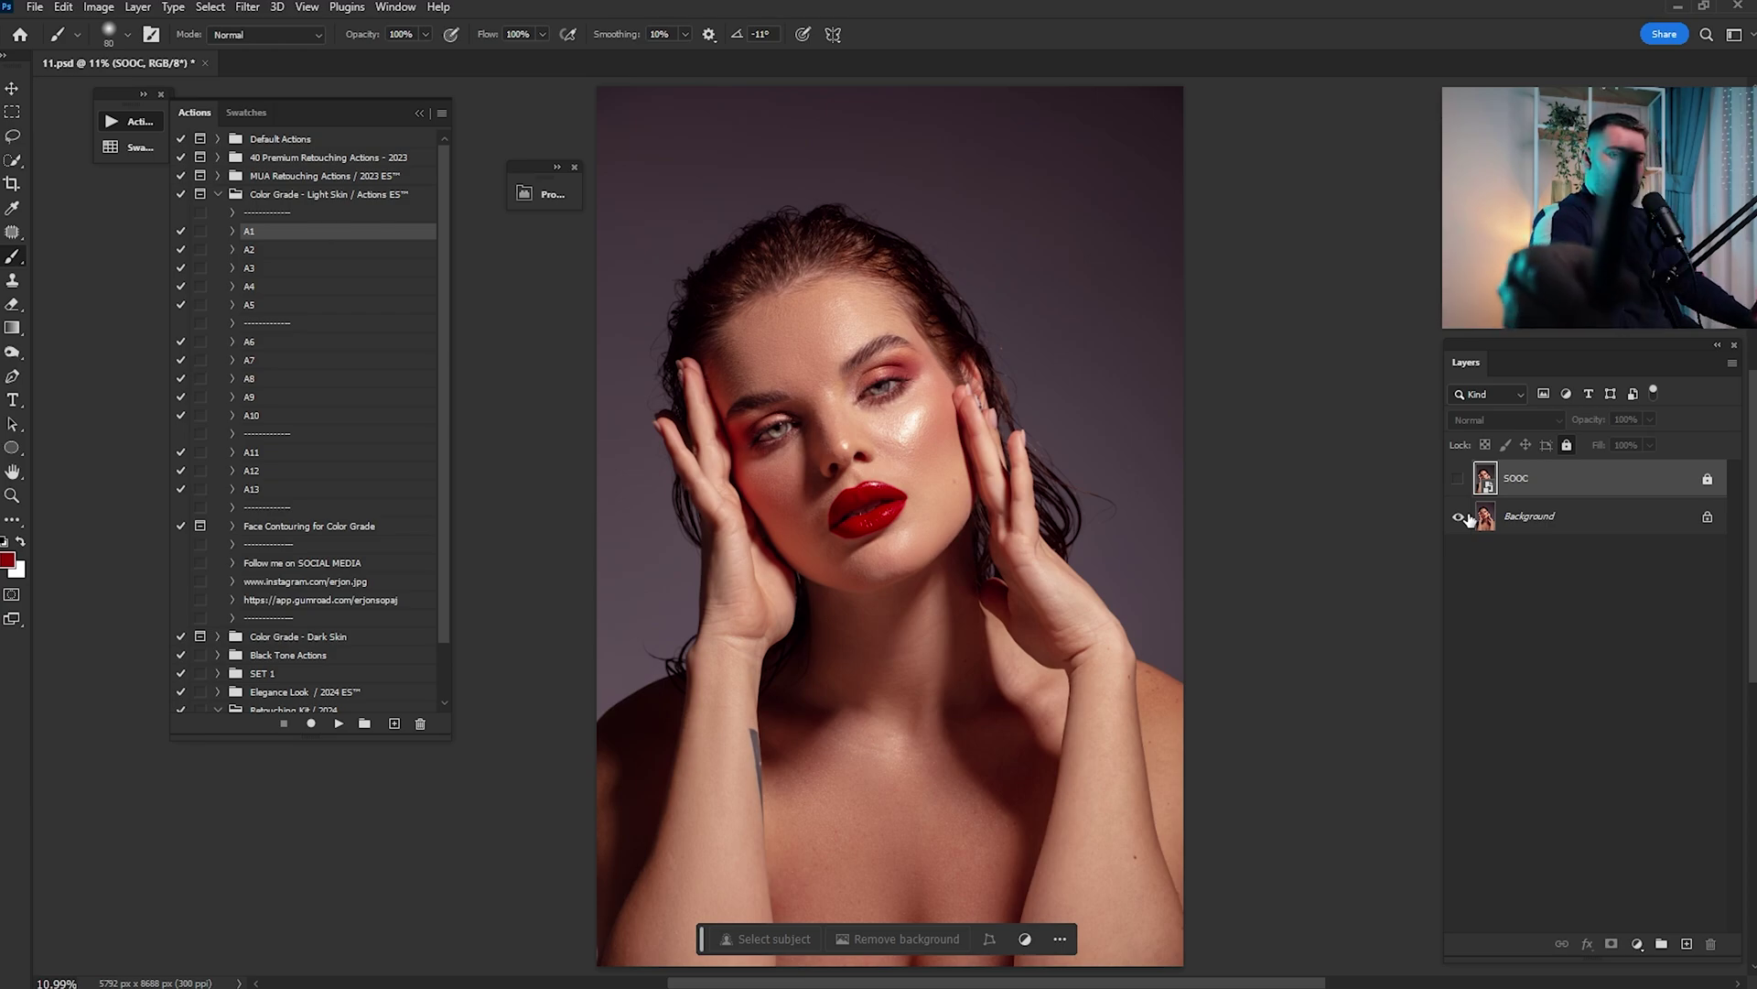
key("alt+Tab")
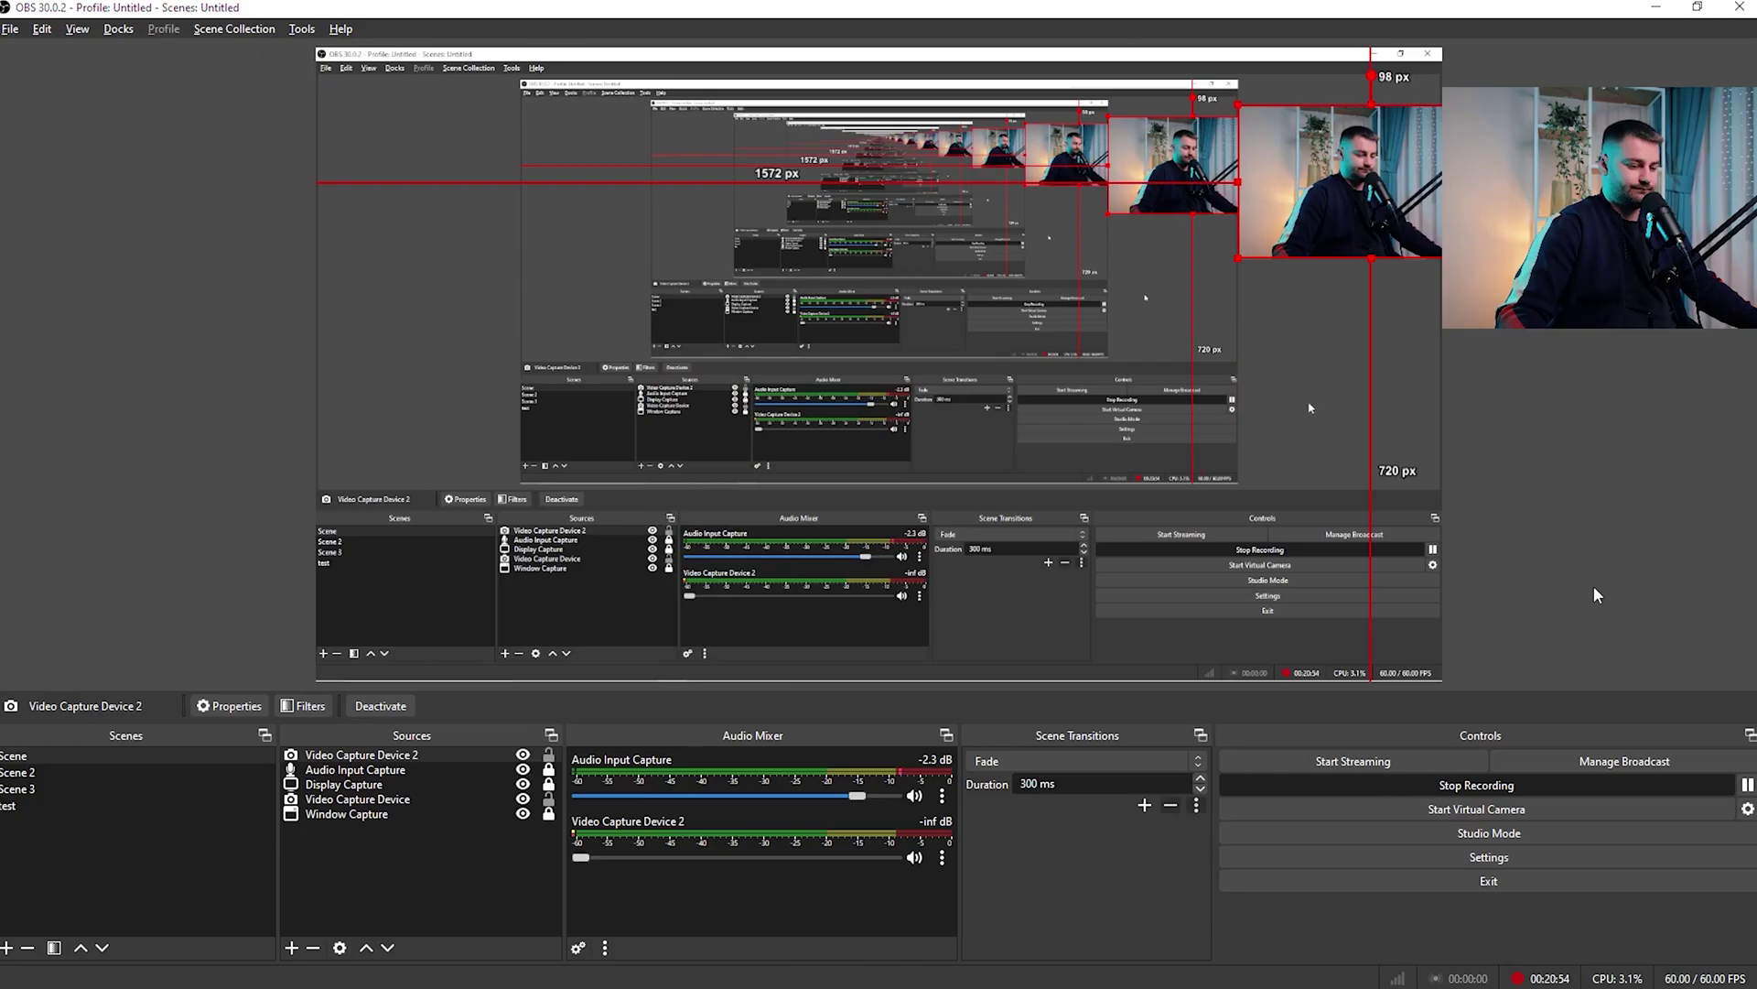
left_click(1518, 792)
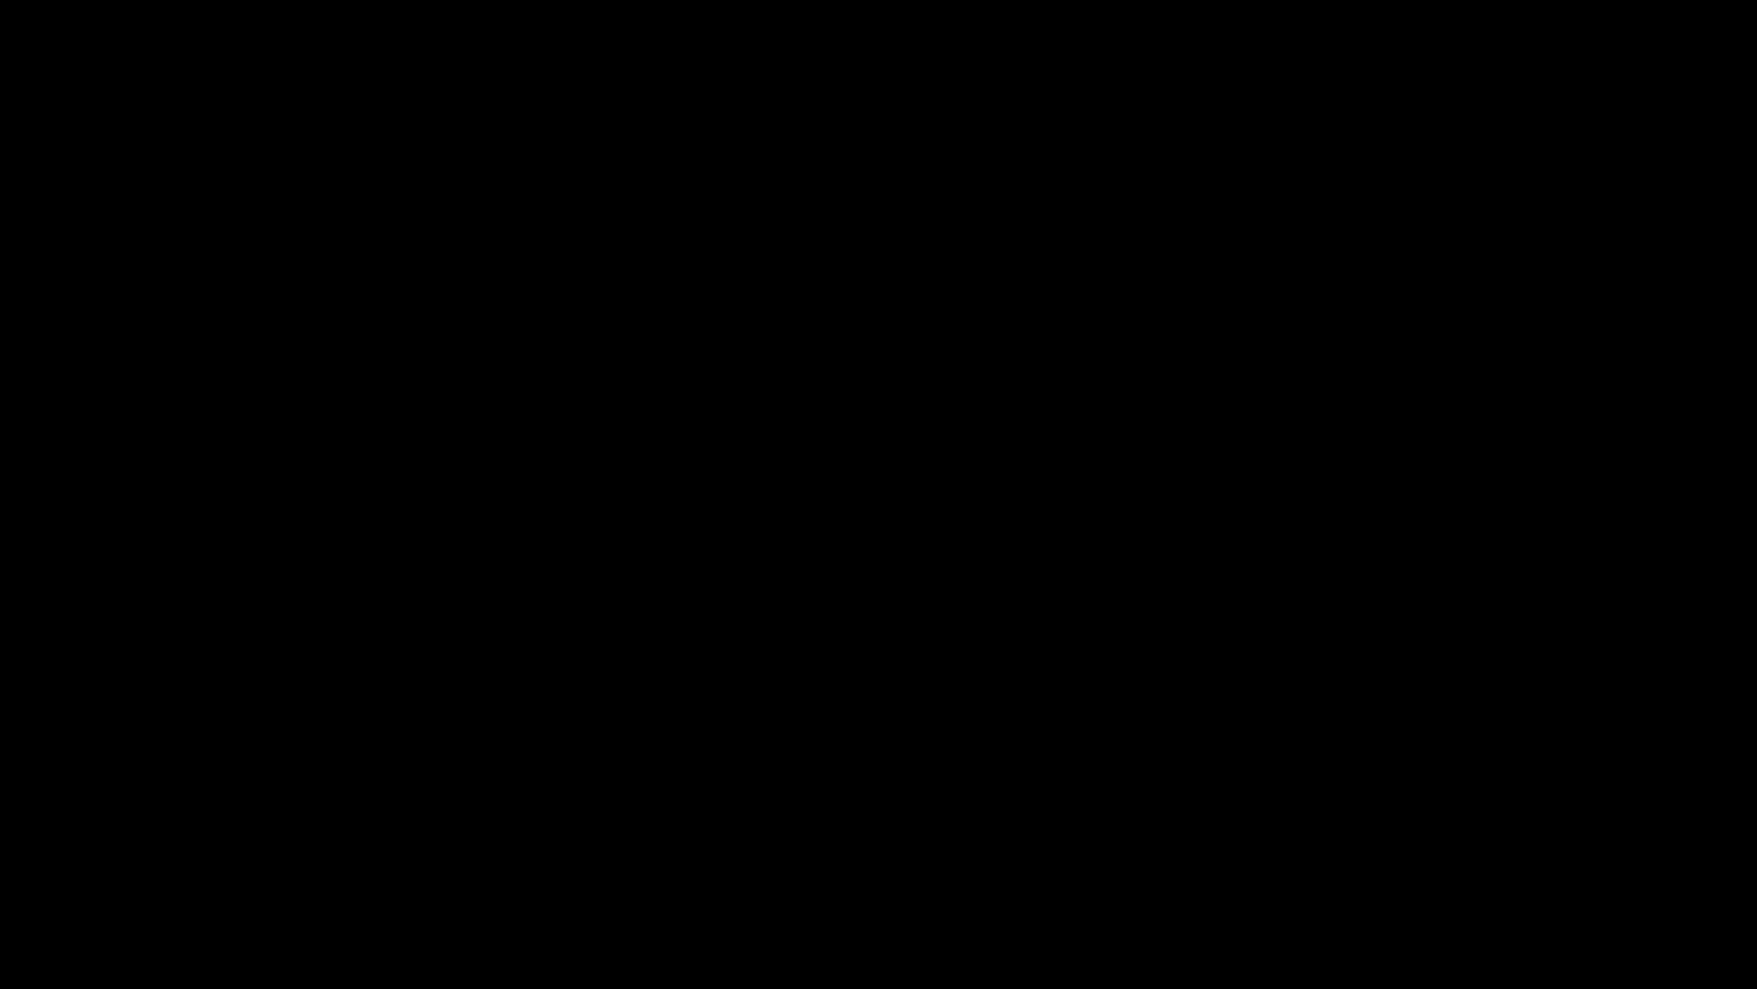